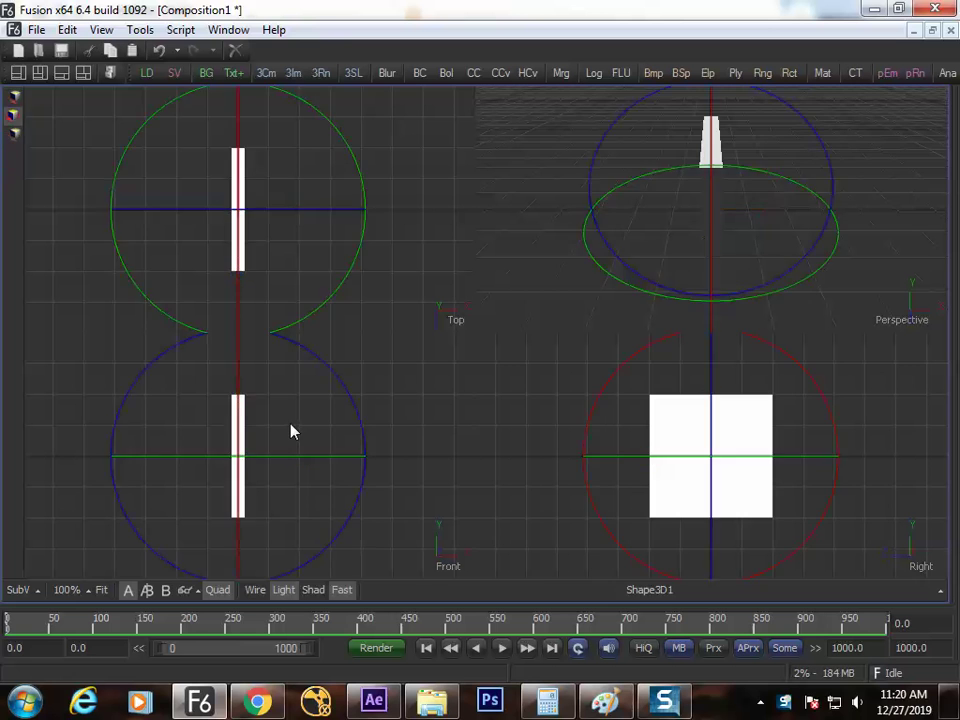
# Step: Cycle the shape's 3D manipulator through move, rotate and scale modes, finishing in move mode
pyautogui.press('t')
pyautogui.press('t')
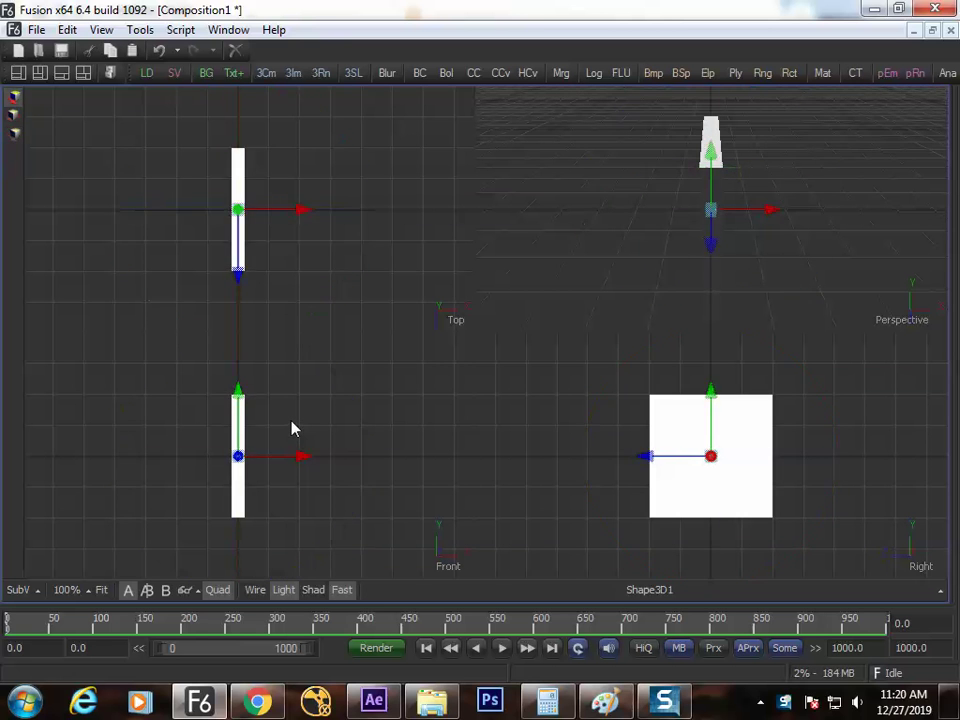
pyautogui.press('r')
pyautogui.press('t')
pyautogui.press('w')
pyautogui.press('e')
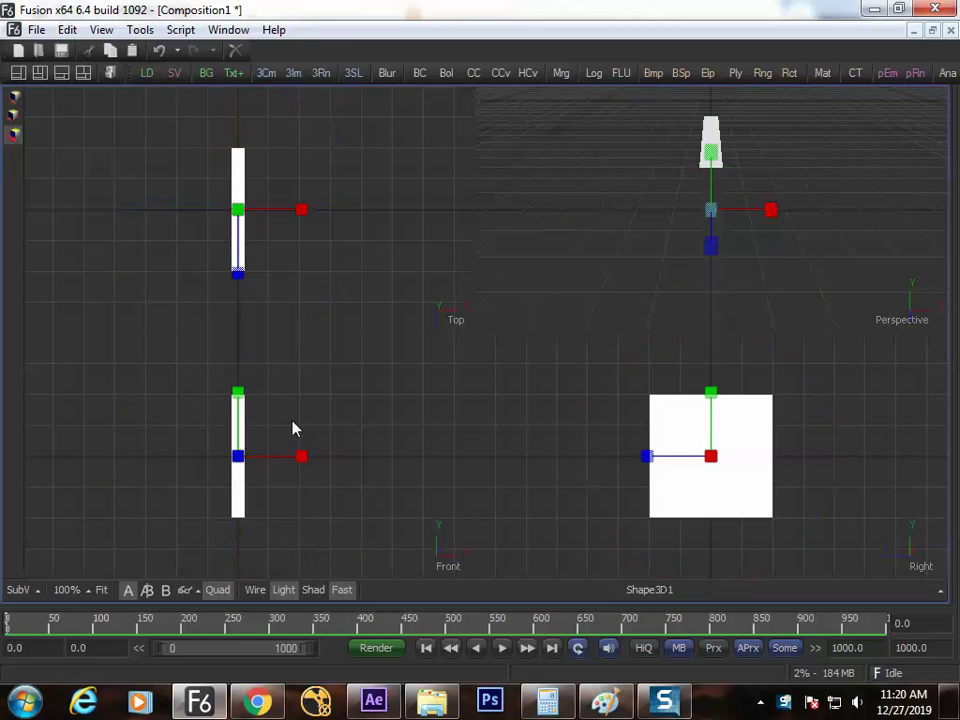
pyautogui.press('w')
pyautogui.press('e')
pyautogui.press('q')
pyautogui.press('e')
pyautogui.press('r')
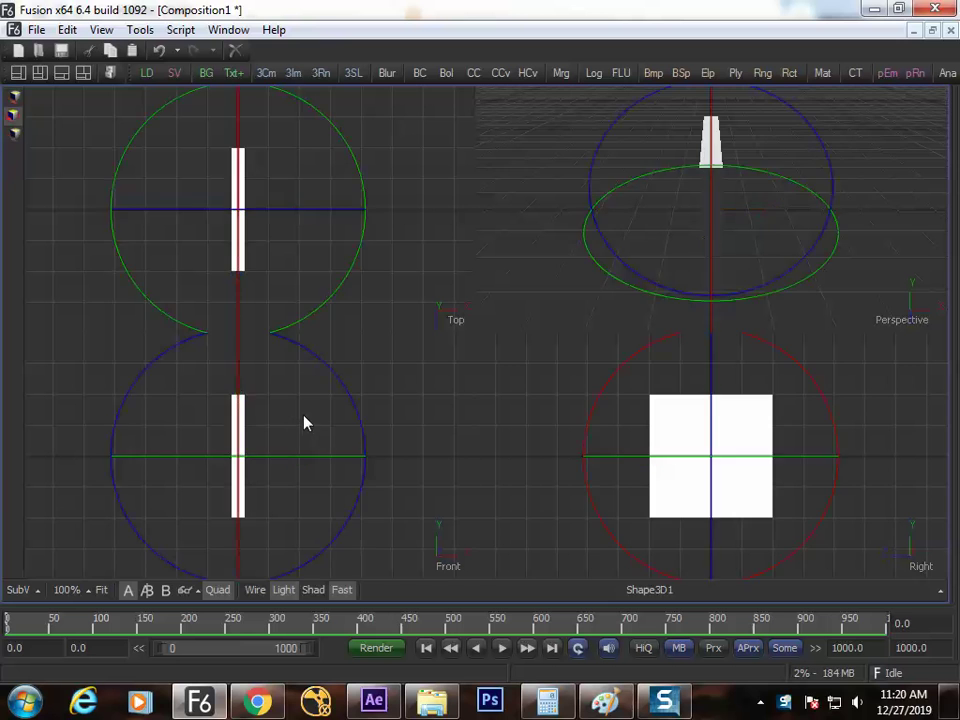
pyautogui.press('s')
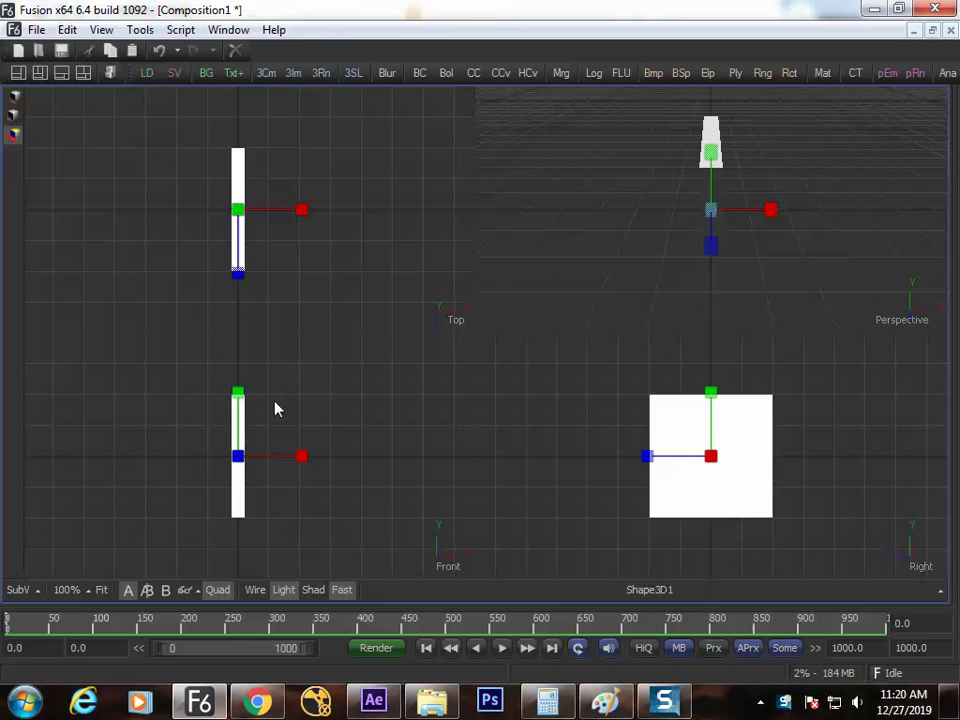
pyautogui.press('t')
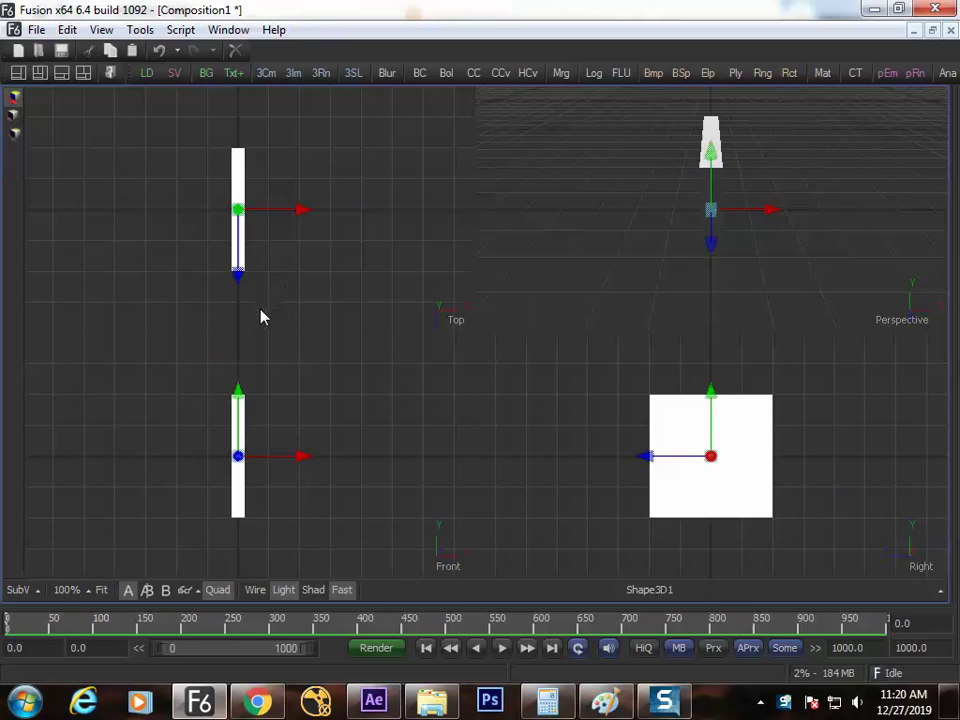
pyautogui.press('r')
pyautogui.press('t')
# Step: Switch to Paint and handwrite the notes "Q – Move", "W – Rotate" and "E – Scale" in the blank area beside the existing notes
pyautogui.hotkey('alt', 'Tab')
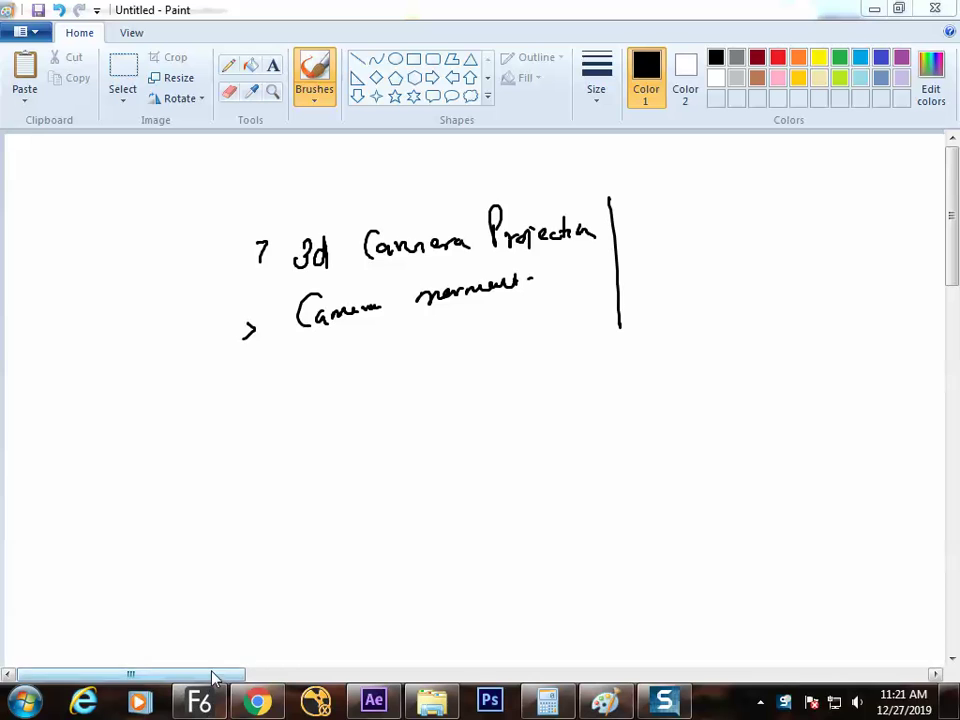
pyautogui.moveTo(212, 678); pyautogui.dragTo(312, 678)
pyautogui.moveTo(321, 216); pyautogui.dragTo(332, 240)
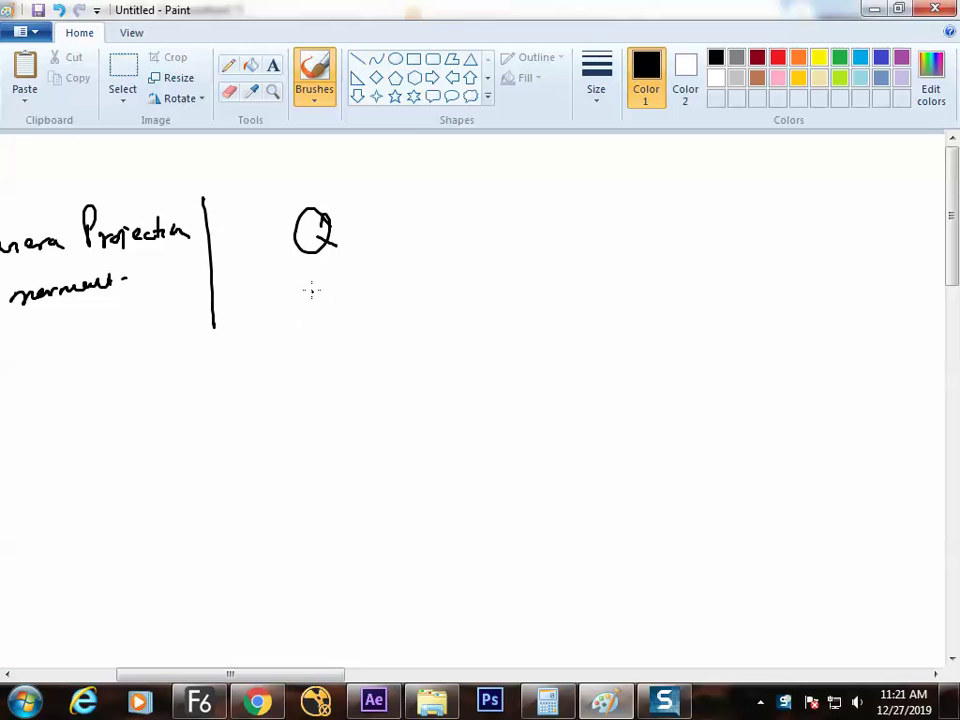
pyautogui.moveTo(306, 280); pyautogui.dragTo(337, 287)
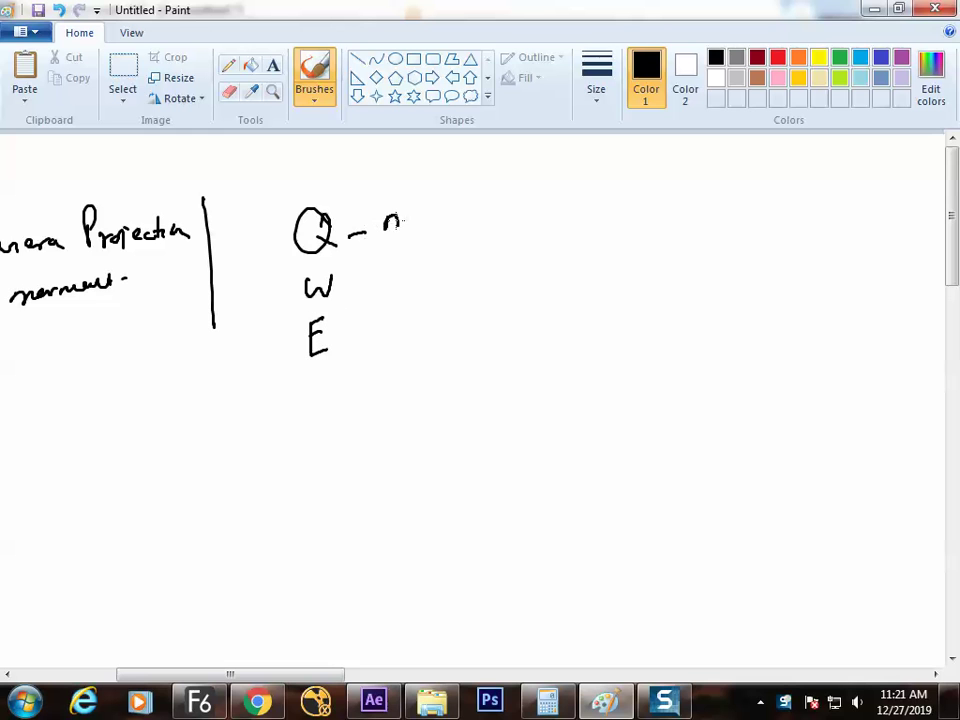
pyautogui.moveTo(398, 222); pyautogui.dragTo(446, 216)
pyautogui.moveTo(352, 287); pyautogui.dragTo(368, 286)
pyautogui.moveTo(392, 285)
pyautogui.mouseDown()
pyautogui.moveTo(402, 266)
pyautogui.moveTo(425, 272)
pyautogui.moveTo(450, 256)
pyautogui.mouseUp()
pyautogui.moveTo(355, 328); pyautogui.dragTo(387, 326)
pyautogui.moveTo(413, 311)
pyautogui.mouseDown()
pyautogui.moveTo(396, 330)
pyautogui.moveTo(490, 324)
pyautogui.mouseUp()
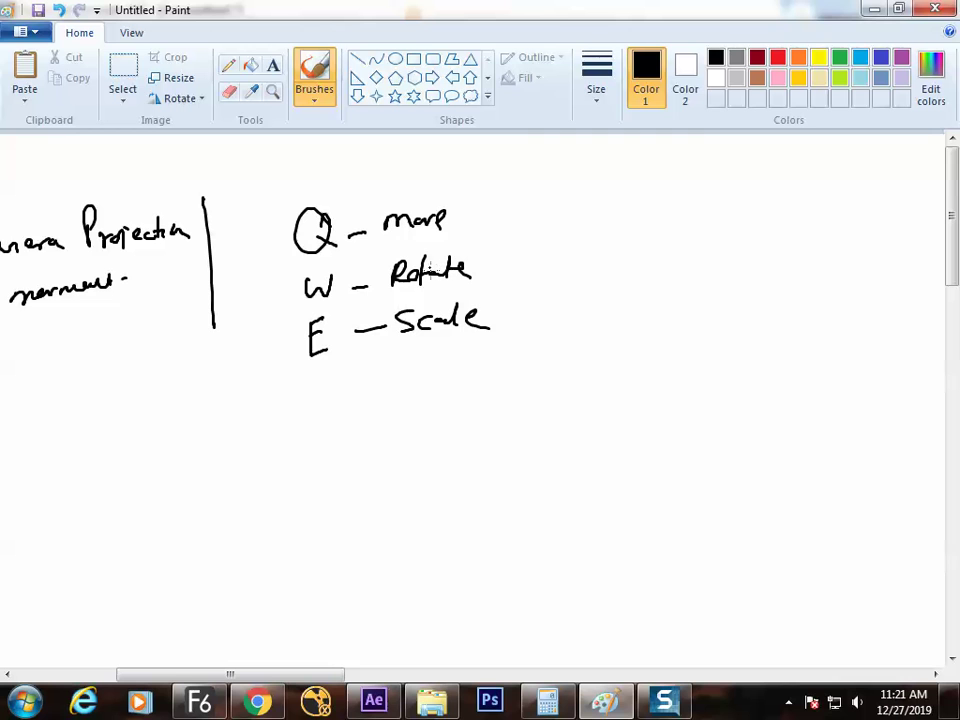
# Step: Draw a vertical divider beside the three notes and write a boxed "Ctrl+Q" labelled "Quad view"
pyautogui.moveTo(510, 177); pyautogui.dragTo(512, 358)
pyautogui.moveTo(566, 237)
pyautogui.mouseDown()
pyautogui.moveTo(552, 250)
pyautogui.moveTo(572, 263)
pyautogui.mouseUp()
pyautogui.moveTo(590, 232)
pyautogui.mouseDown()
pyautogui.moveTo(598, 257)
pyautogui.moveTo(640, 248)
pyautogui.mouseUp()
pyautogui.moveTo(629, 238)
pyautogui.mouseDown()
pyautogui.moveTo(630, 260)
pyautogui.moveTo(650, 250)
pyautogui.mouseUp()
pyautogui.moveTo(656, 248); pyautogui.dragTo(668, 260)
pyautogui.moveTo(530, 228); pyautogui.dragTo(678, 293)
pyautogui.moveTo(711, 229)
pyautogui.mouseDown()
pyautogui.moveTo(706, 238)
pyautogui.moveTo(748, 234)
pyautogui.moveTo(765, 212)
pyautogui.mouseUp()
pyautogui.moveTo(826, 229); pyautogui.dragTo(872, 224)
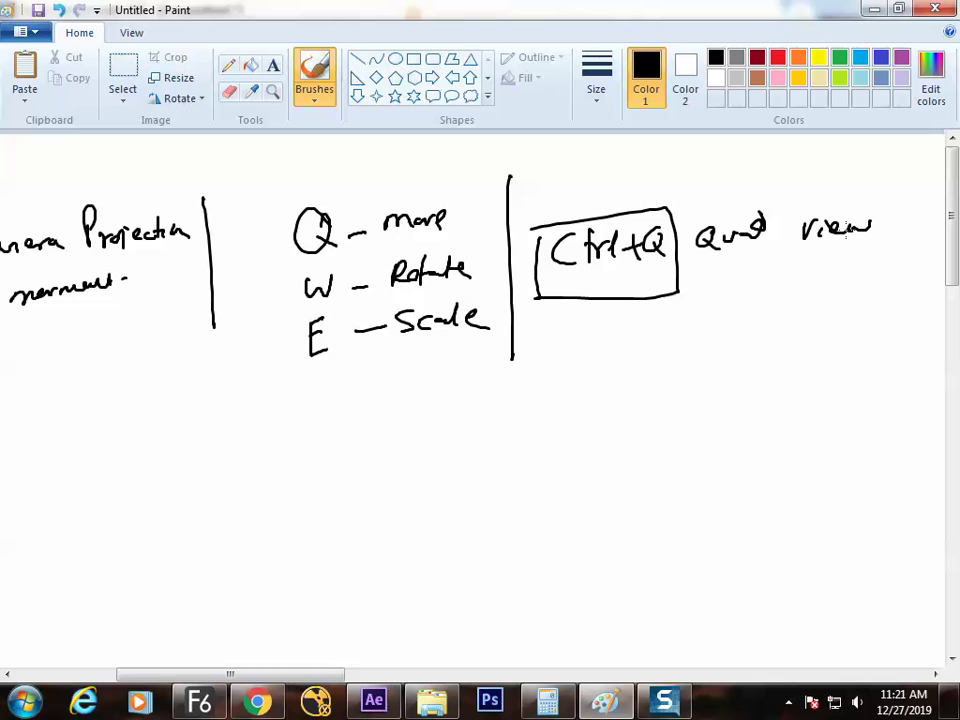
# Step: Switch back to Fusion and move the thin slab about 0.47 units backward along Z and a similar distance in negative X
pyautogui.hotkey('alt', 'Tab')
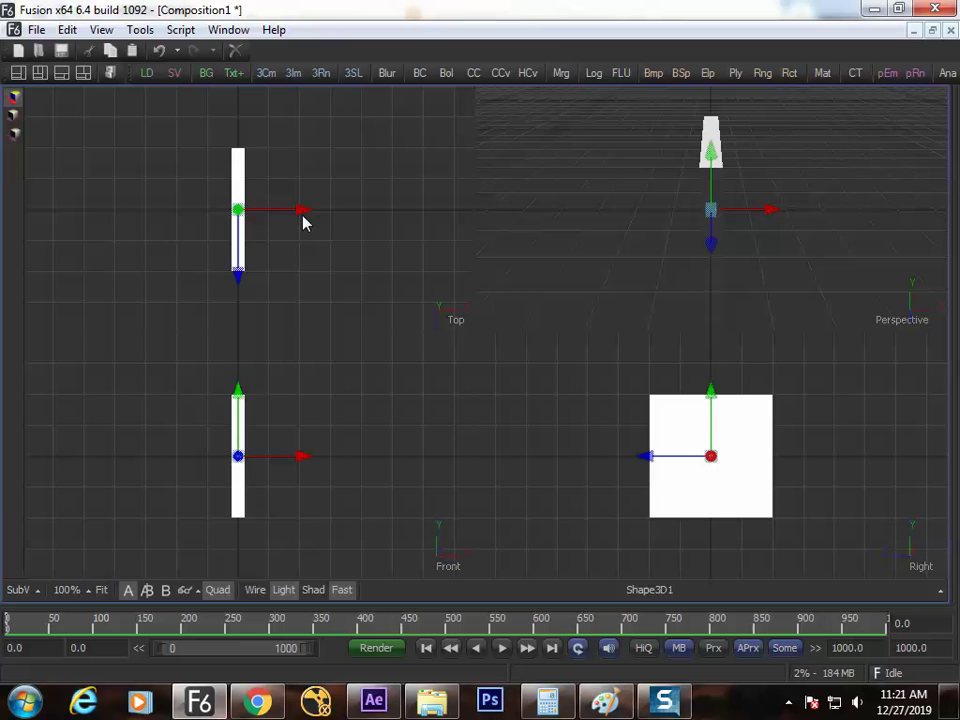
pyautogui.moveTo(302, 211)
pyautogui.mouseDown()
pyautogui.moveTo(255, 211)
pyautogui.moveTo(306, 213)
pyautogui.mouseUp()
pyautogui.hotkey('ctrl', 'z')
pyautogui.hotkey('ctrl', 'z')
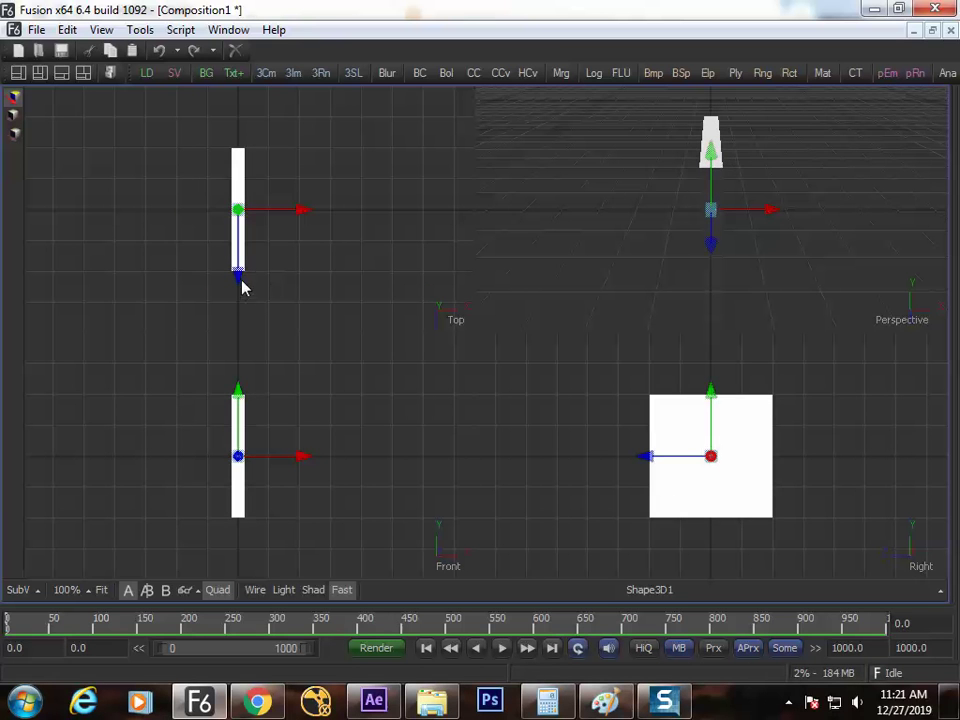
pyautogui.moveTo(242, 279); pyautogui.dragTo(238, 223)
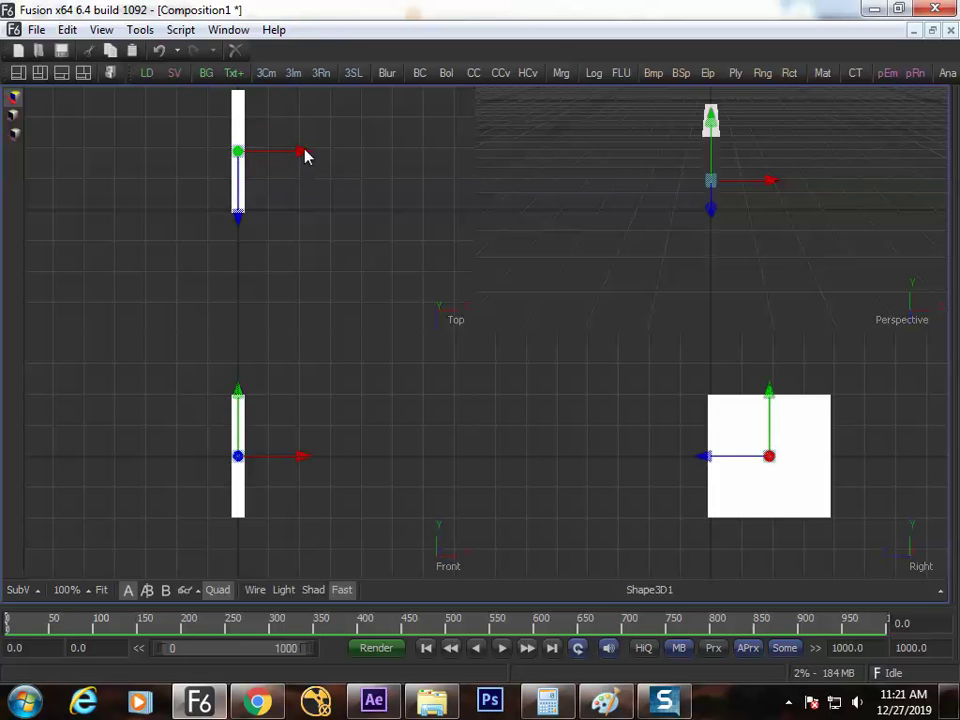
pyautogui.moveTo(306, 154); pyautogui.dragTo(249, 163)
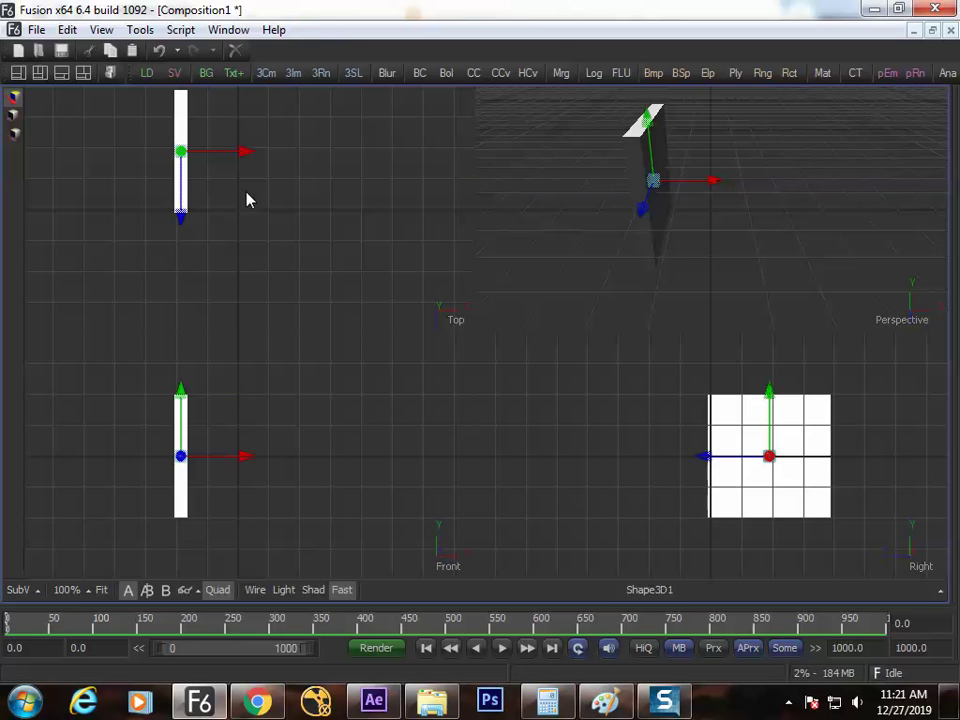
pyautogui.moveTo(249, 152); pyautogui.dragTo(317, 150)
pyautogui.hotkey('ctrl', 'z')
pyautogui.moveTo(252, 152); pyautogui.dragTo(315, 154)
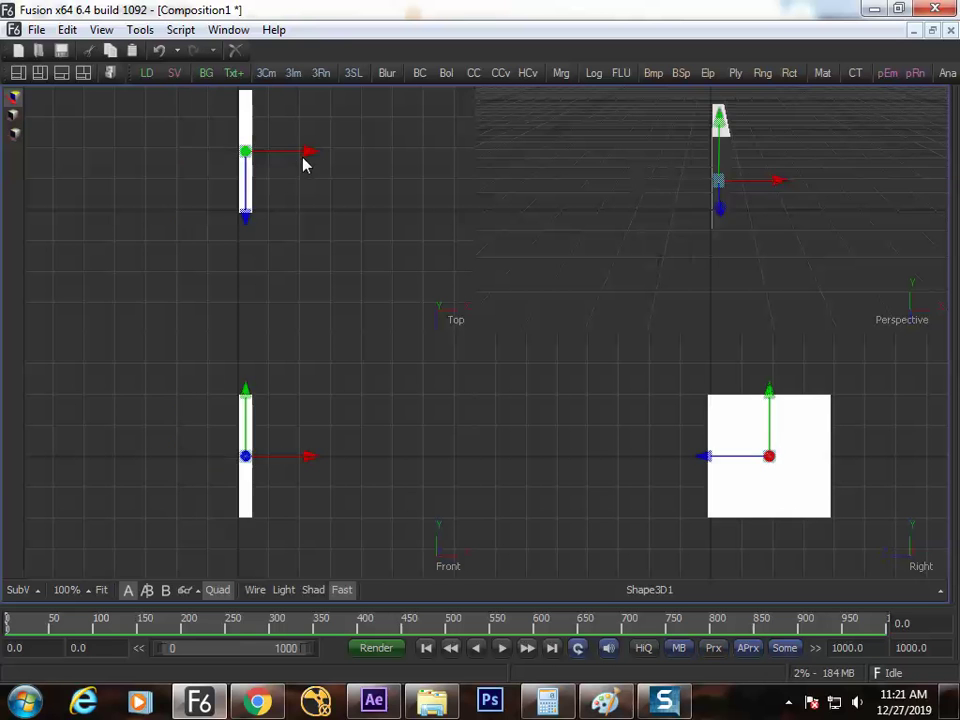
pyautogui.hotkey('ctrl', 'z')
# Step: Duplicate the Shape3D1 node and combine the original and the copy in a Merge 3D node
pyautogui.press('F4')
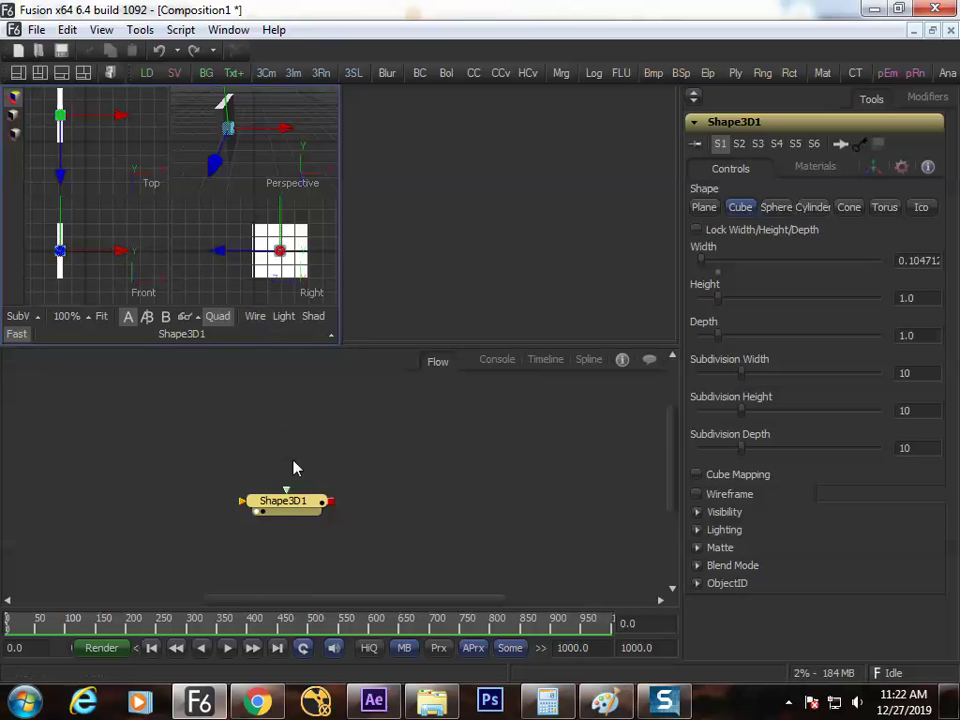
pyautogui.moveTo(262, 510); pyautogui.dragTo(235, 503)
pyautogui.hotkey('ctrl', 'c')
pyautogui.hotkey('ctrl', 'v')
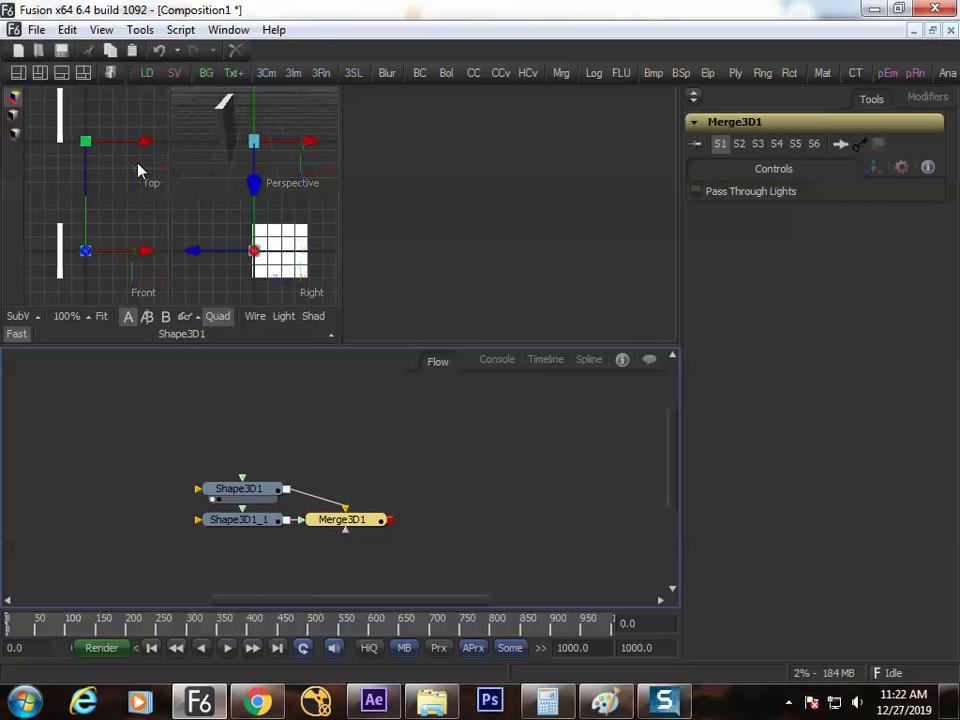
# Step: Try to shift the merged shapes along X, and show the Merge3D1 node in the viewer
pyautogui.press('F4')
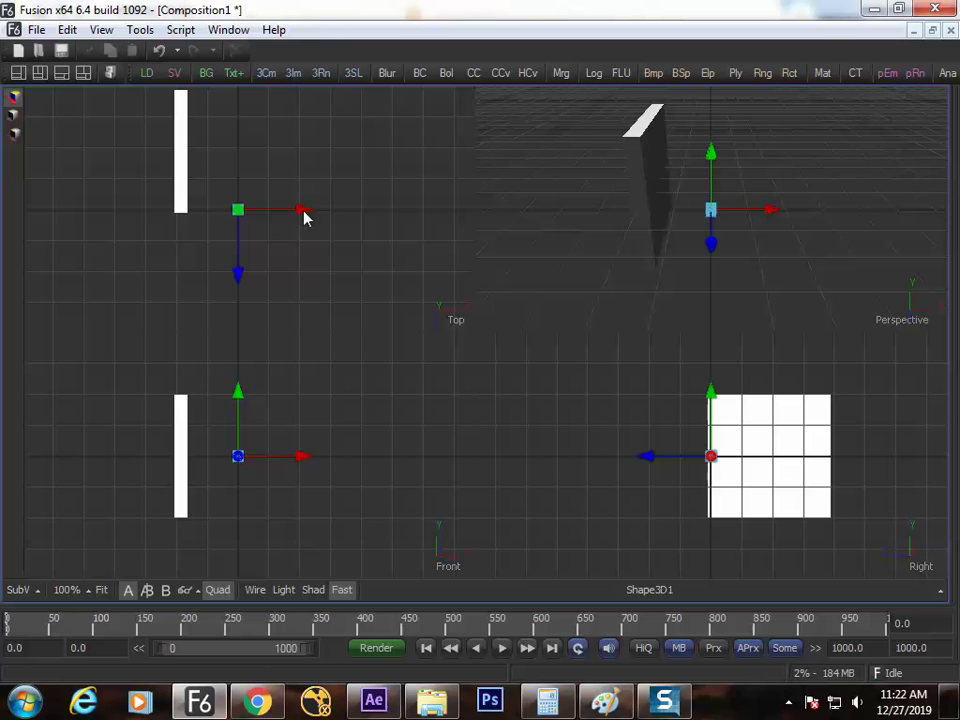
pyautogui.moveTo(304, 211)
pyautogui.mouseDown()
pyautogui.moveTo(332, 211)
pyautogui.moveTo(322, 212)
pyautogui.mouseUp()
pyautogui.hotkey('ctrl', 'z')
pyautogui.press('F4')
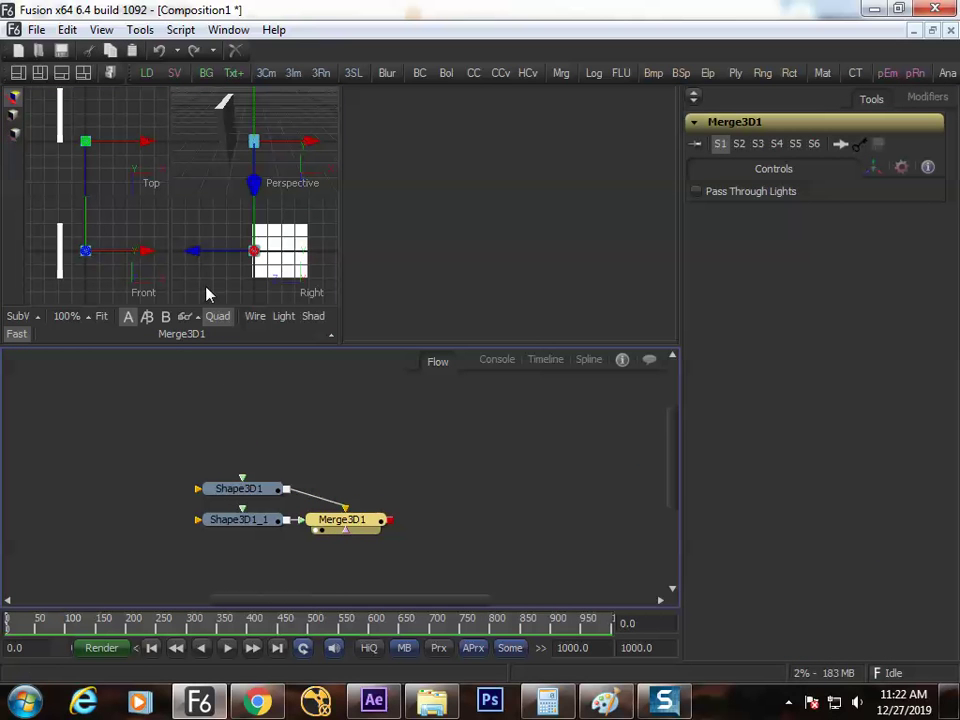
pyautogui.moveTo(147, 142); pyautogui.dragTo(161, 142)
pyautogui.hotkey('ctrl', 'z')
pyautogui.moveTo(324, 515); pyautogui.dragTo(294, 480)
pyautogui.hotkey('ctrl', 'z')
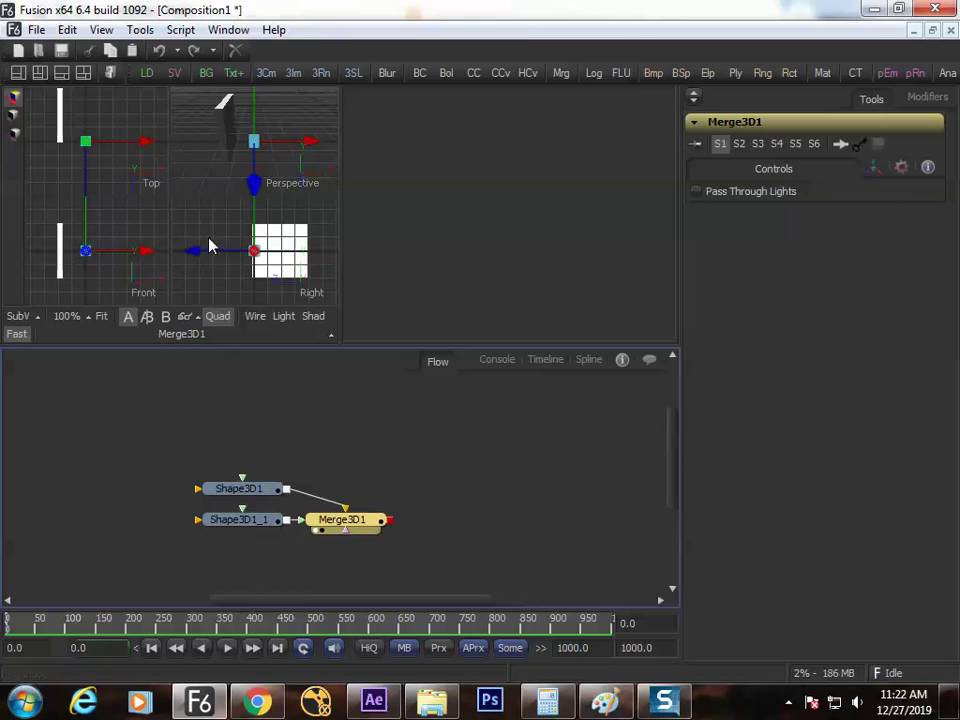
# Step: Select Shape3D1_1 and move the duplicated slab in positive X to the opposite side of the centre line in the quad view
pyautogui.click(218, 326)
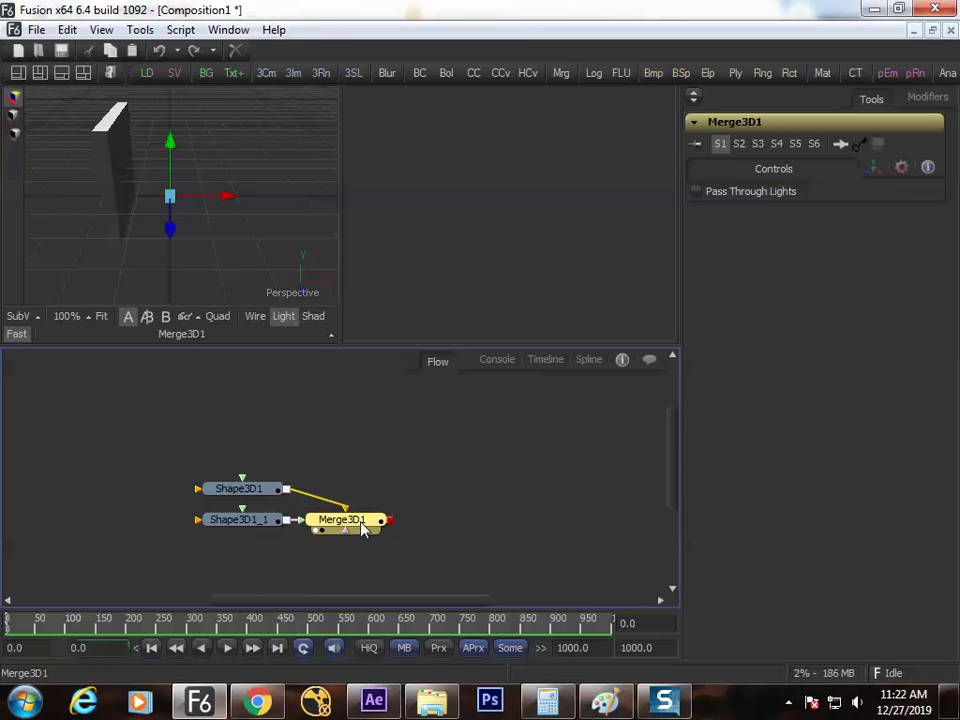
pyautogui.click(262, 519)
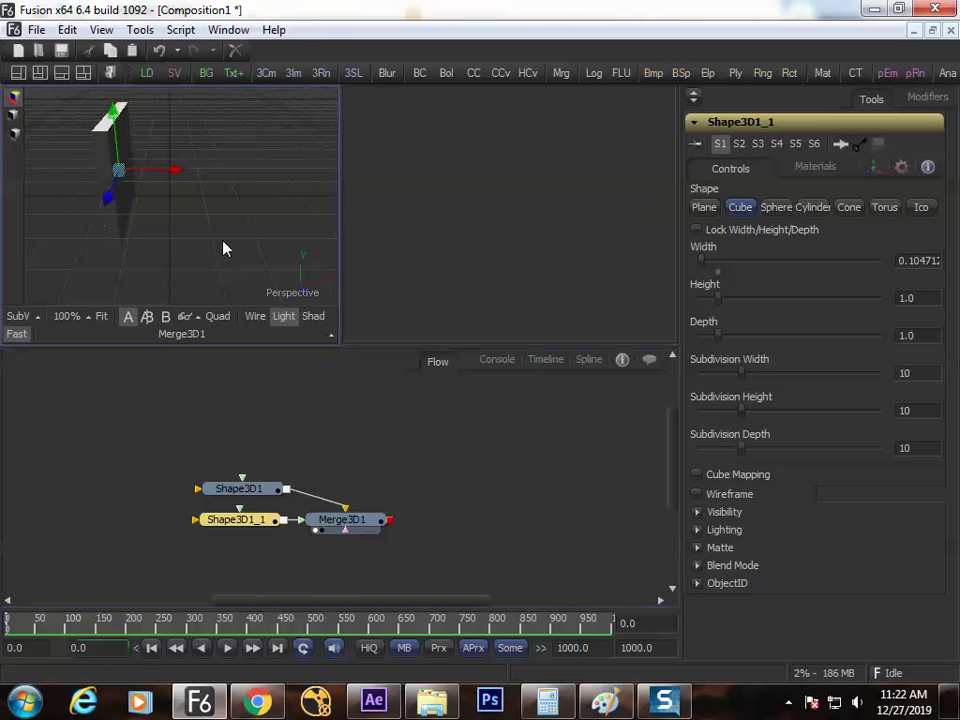
pyautogui.press('F4')
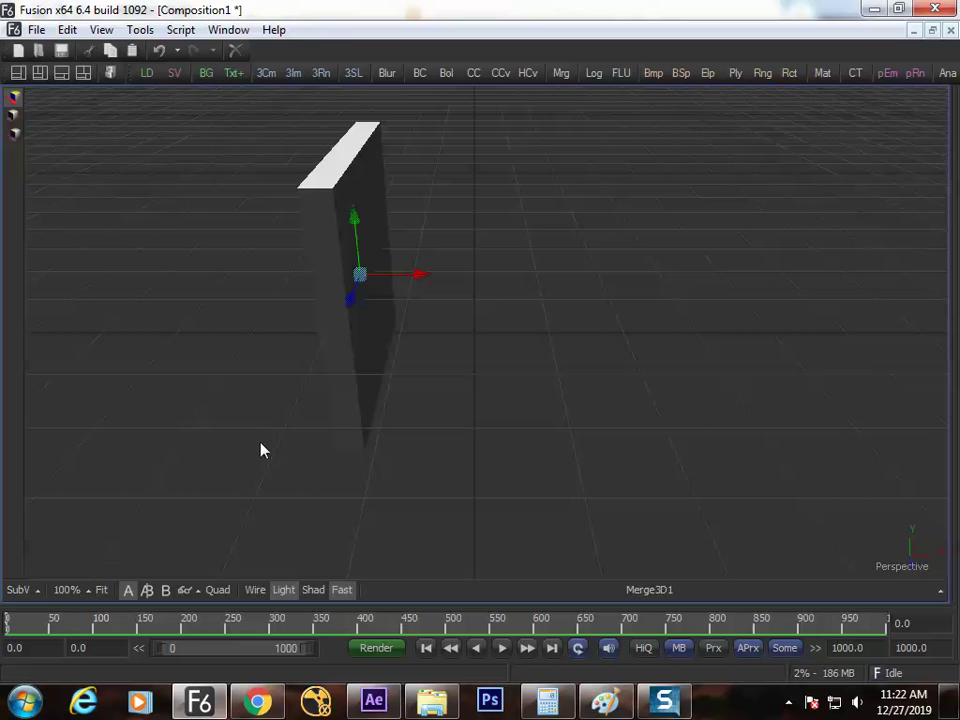
pyautogui.press('q')
pyautogui.moveTo(250, 159); pyautogui.dragTo(369, 172)
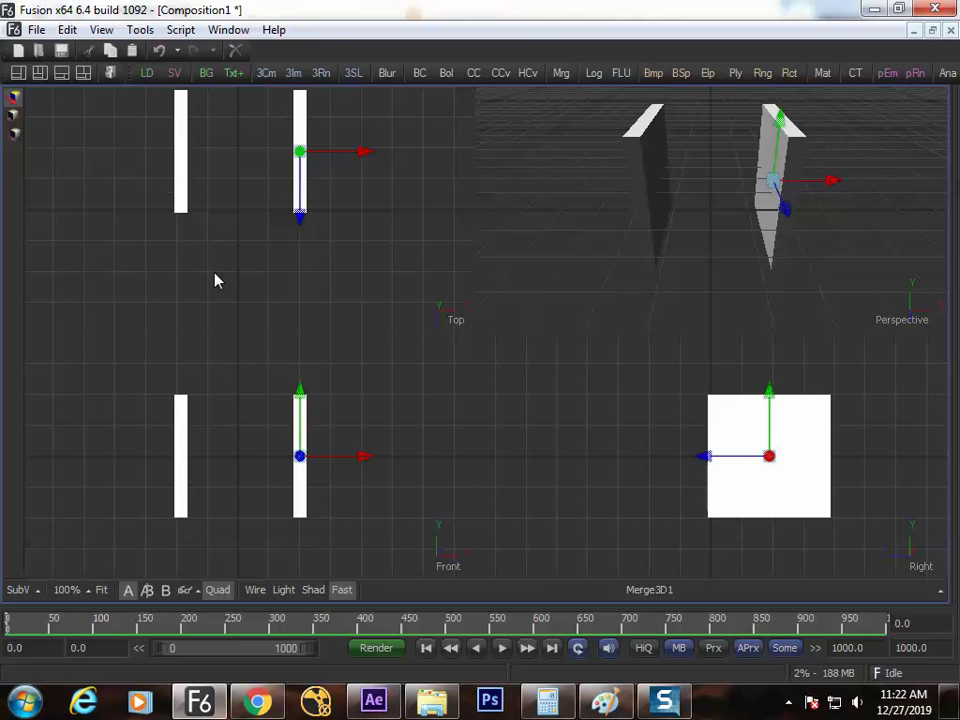
# Step: Fine-tune the position of the Shape3D1_1 slab along X to an offset of about 0.49
pyautogui.press('F4')
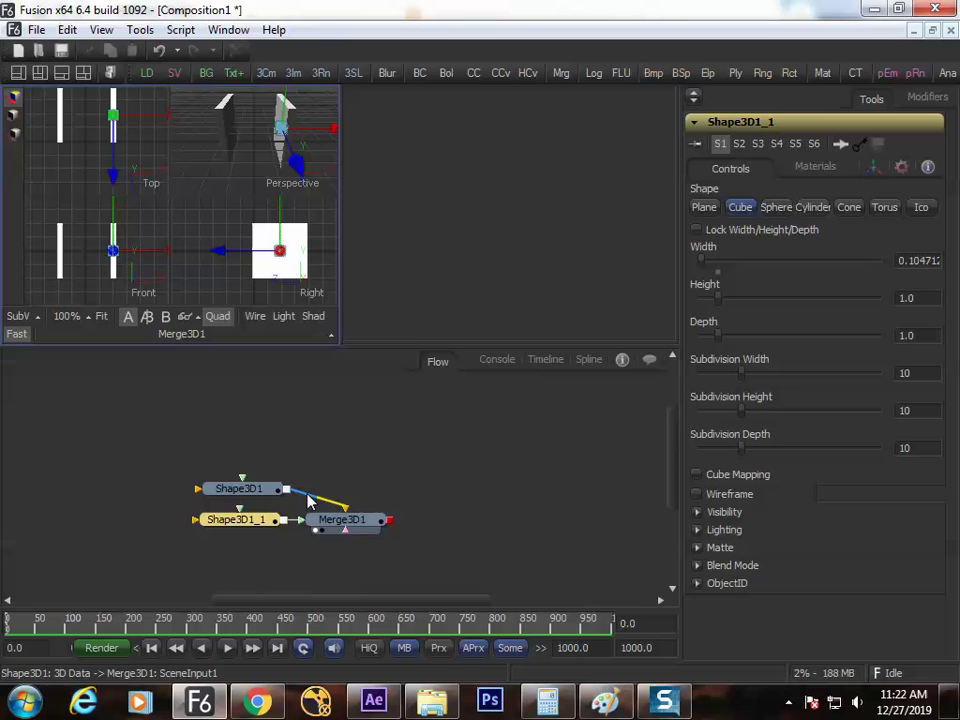
pyautogui.click(257, 525)
pyautogui.press('F4')
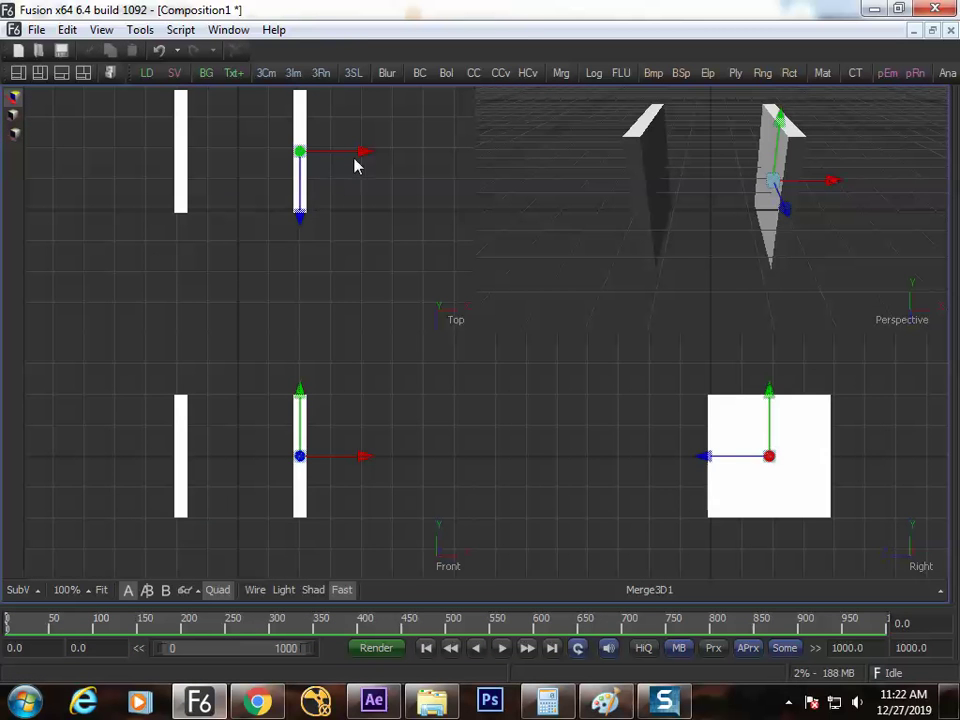
pyautogui.moveTo(366, 152); pyautogui.dragTo(363, 155)
pyautogui.press('F4')
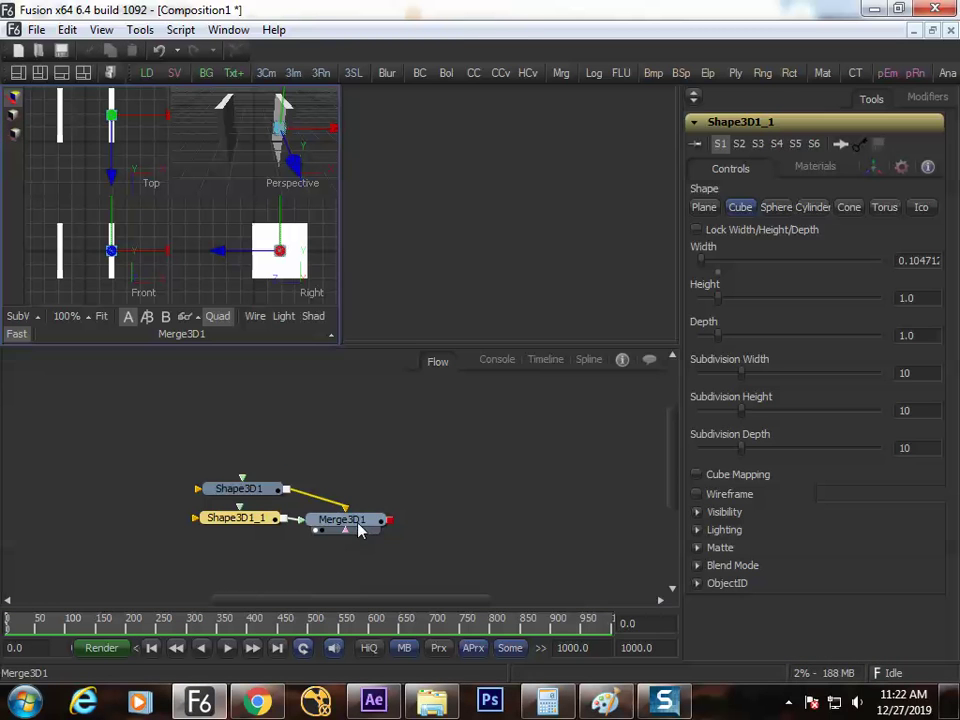
pyautogui.press('F4')
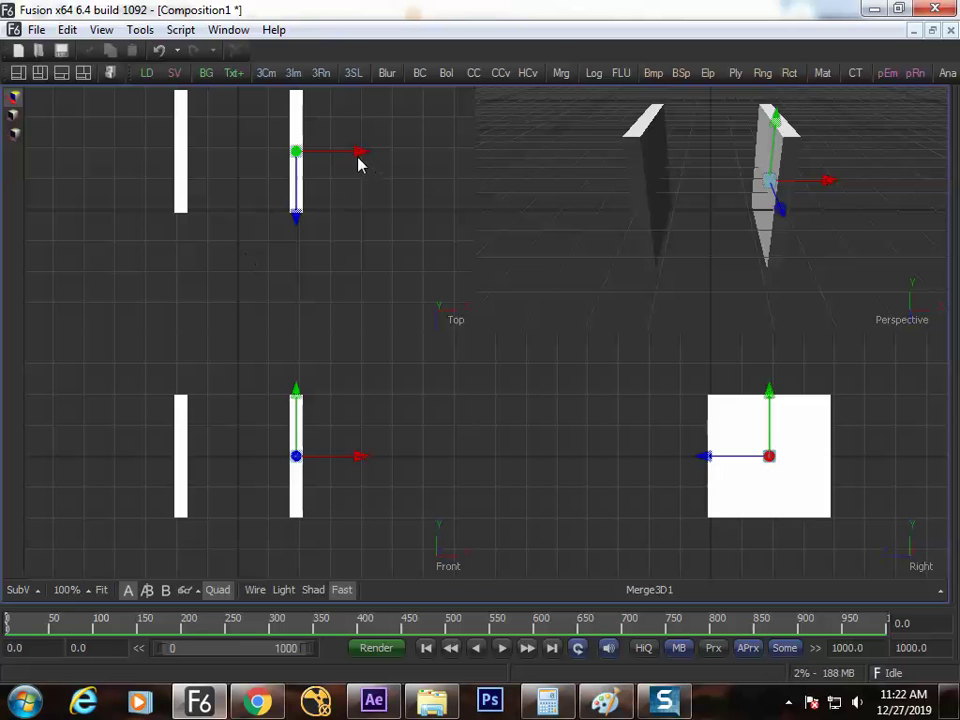
pyautogui.moveTo(358, 156); pyautogui.dragTo(365, 155)
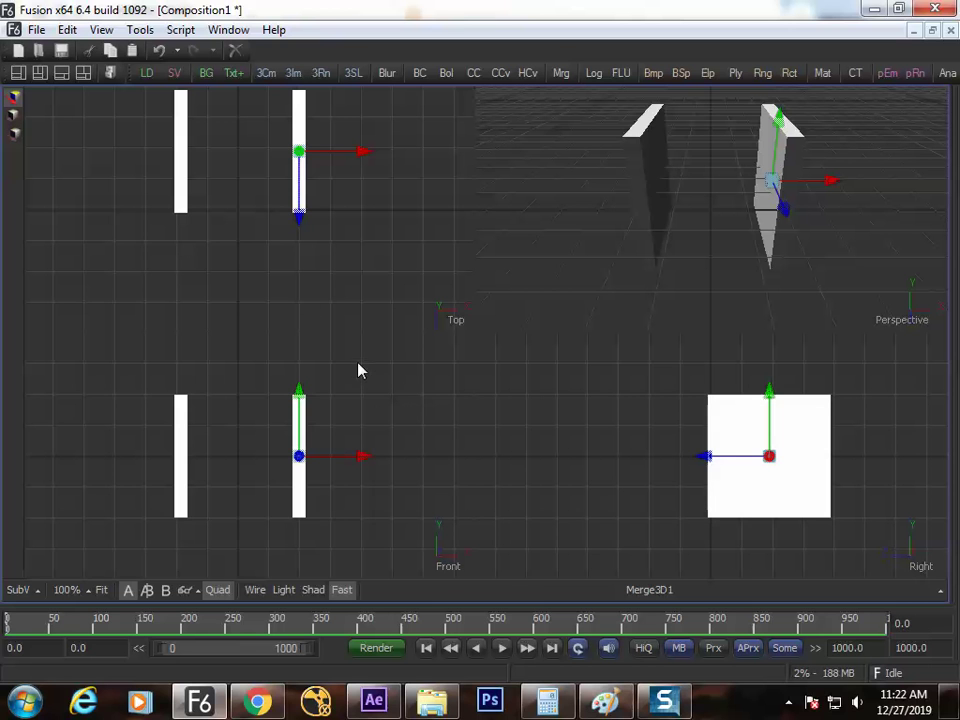
# Step: Set the Z Pivot of Shape3D1_1 to about -0.51 and its Y Rotation to about -12 degrees
pyautogui.moveTo(258, 174); pyautogui.dragTo(248, 211)
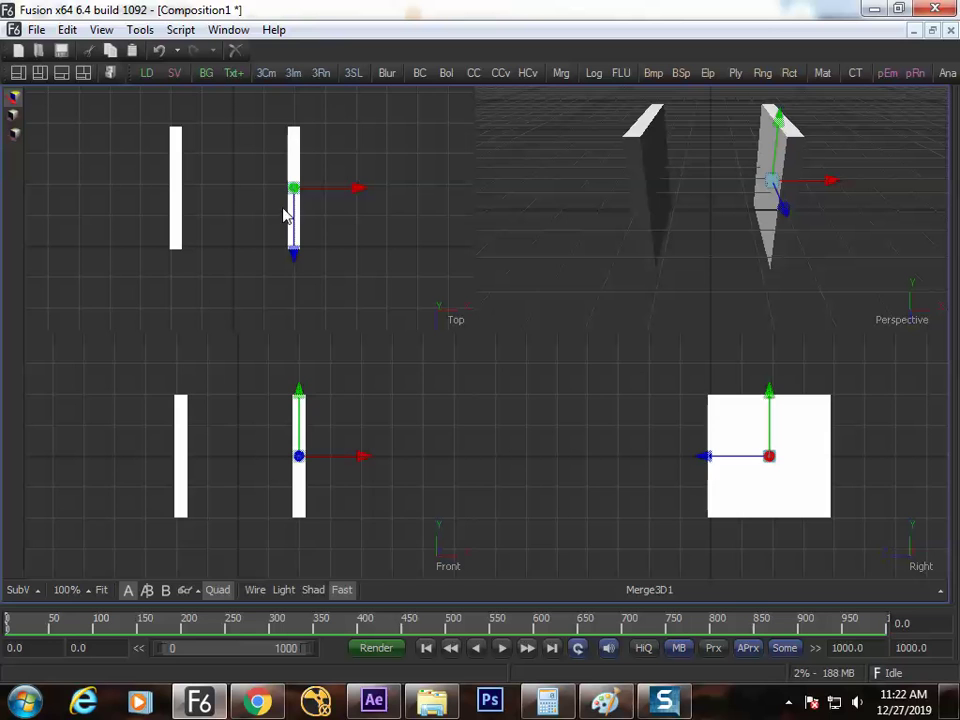
pyautogui.press('F4')
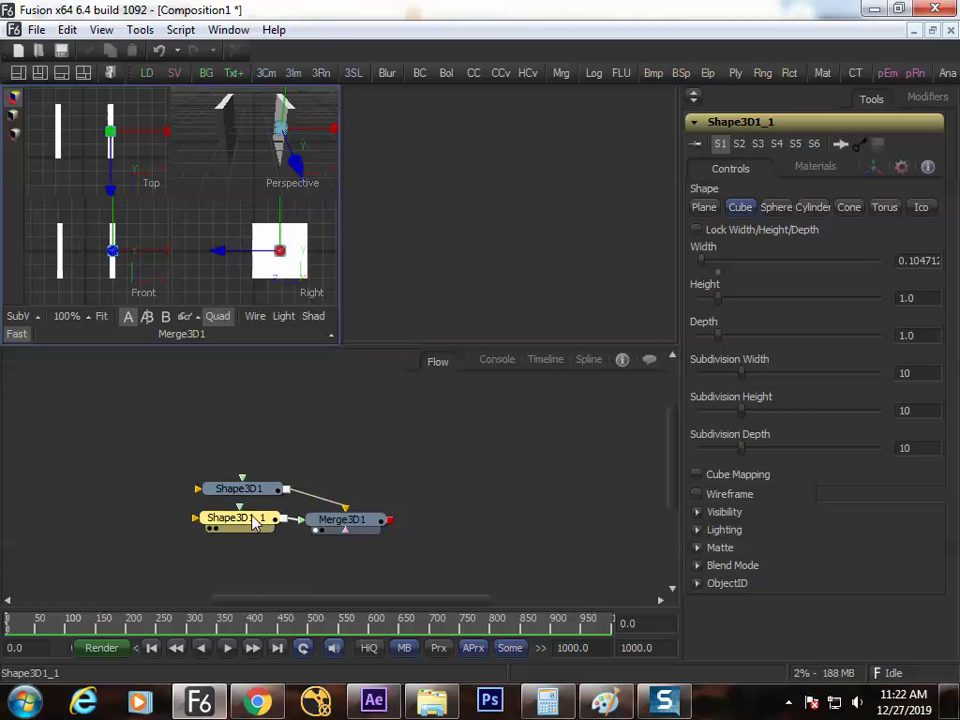
pyautogui.click(874, 167)
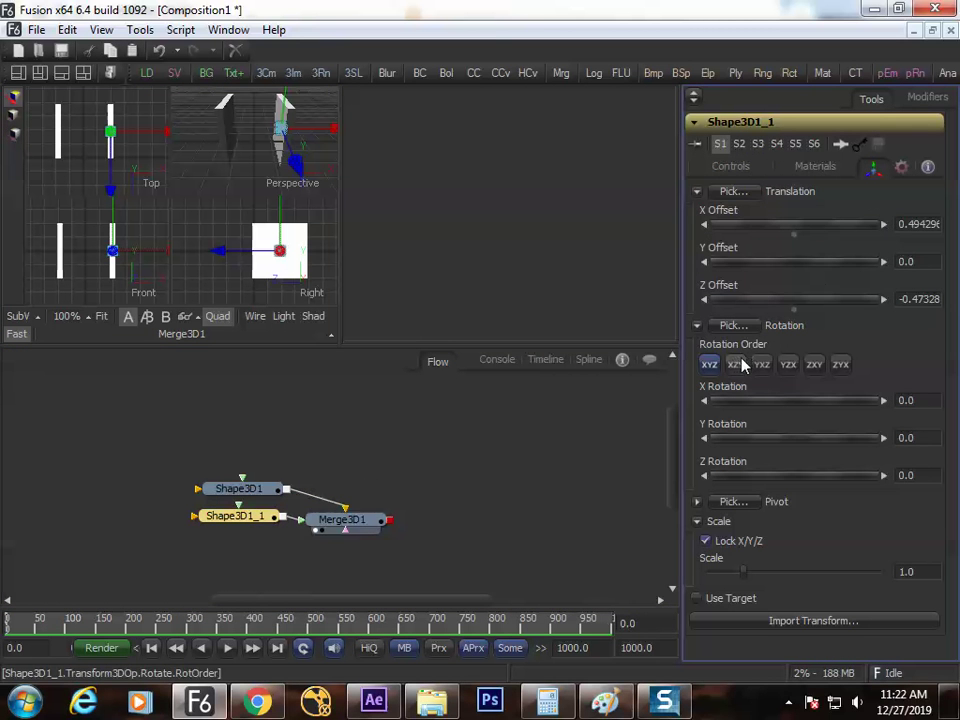
pyautogui.click(697, 503)
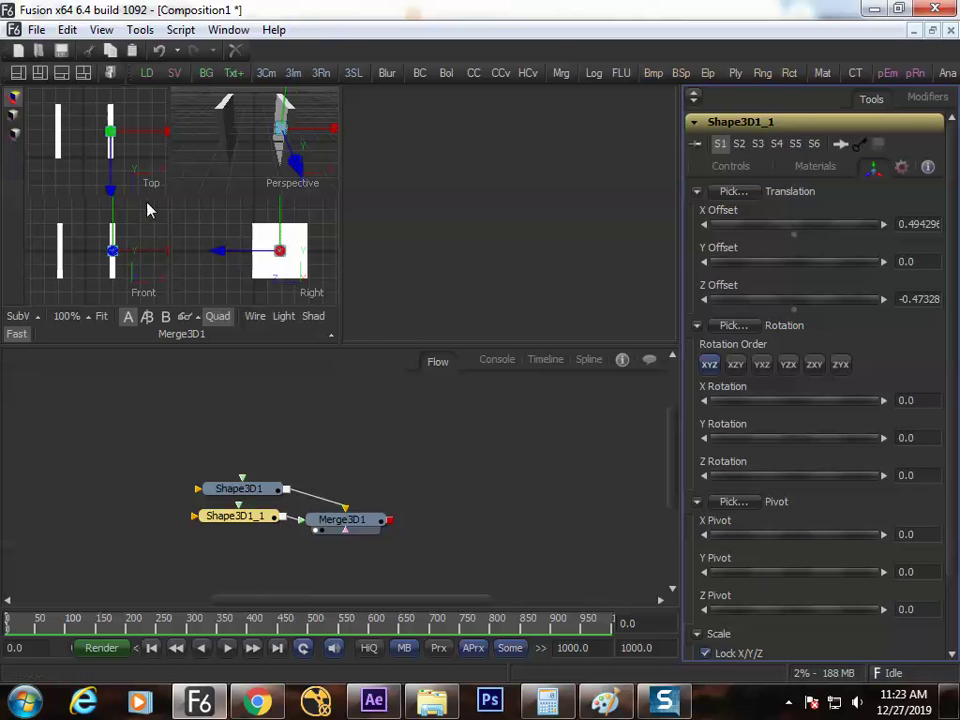
pyautogui.moveTo(822, 614); pyautogui.dragTo(800, 612)
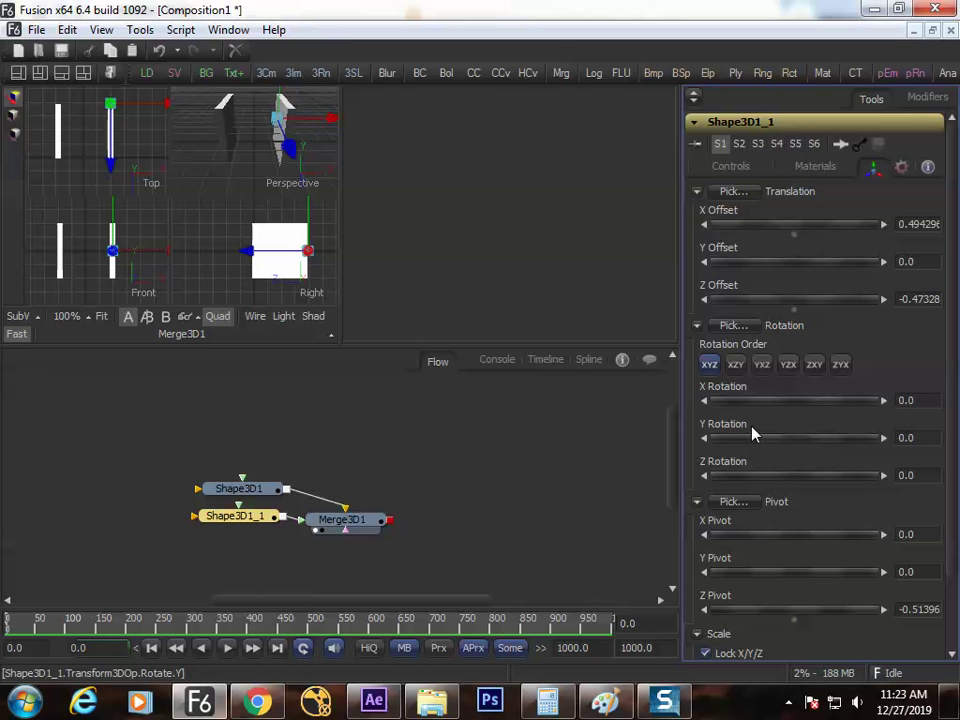
pyautogui.moveTo(755, 450)
pyautogui.mouseDown()
pyautogui.moveTo(784, 446)
pyautogui.moveTo(729, 450)
pyautogui.moveTo(761, 446)
pyautogui.moveTo(738, 450)
pyautogui.mouseUp()
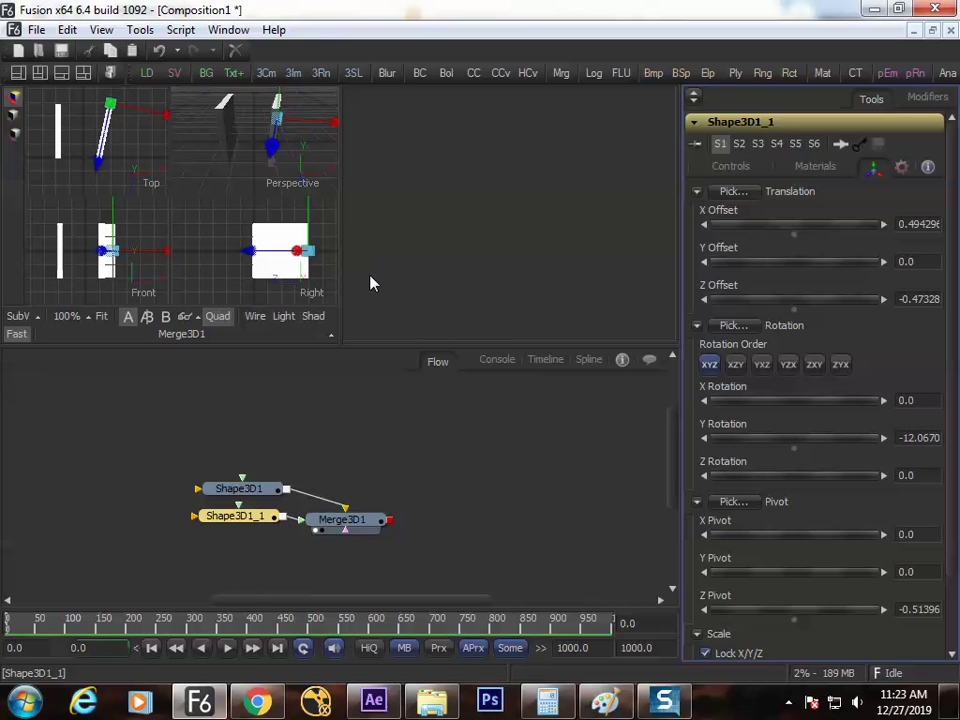
# Step: Switch to the single-viewer layout and set the Y Rotation of Shape3D1_1 to about 28 degrees
pyautogui.press('F4')
pyautogui.press('F4')
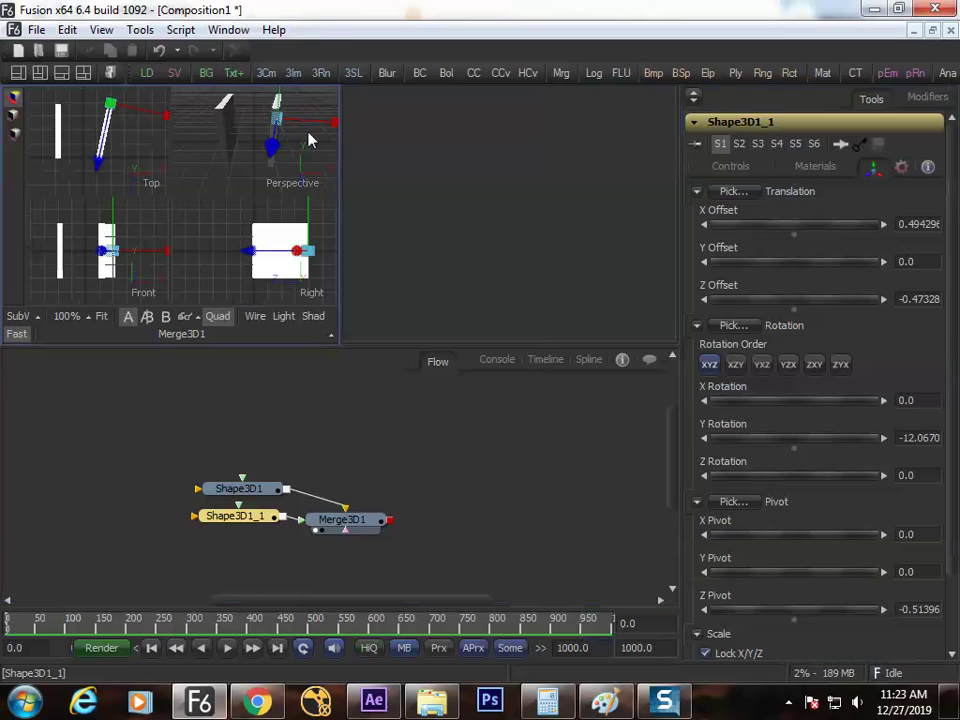
pyautogui.click(24, 72)
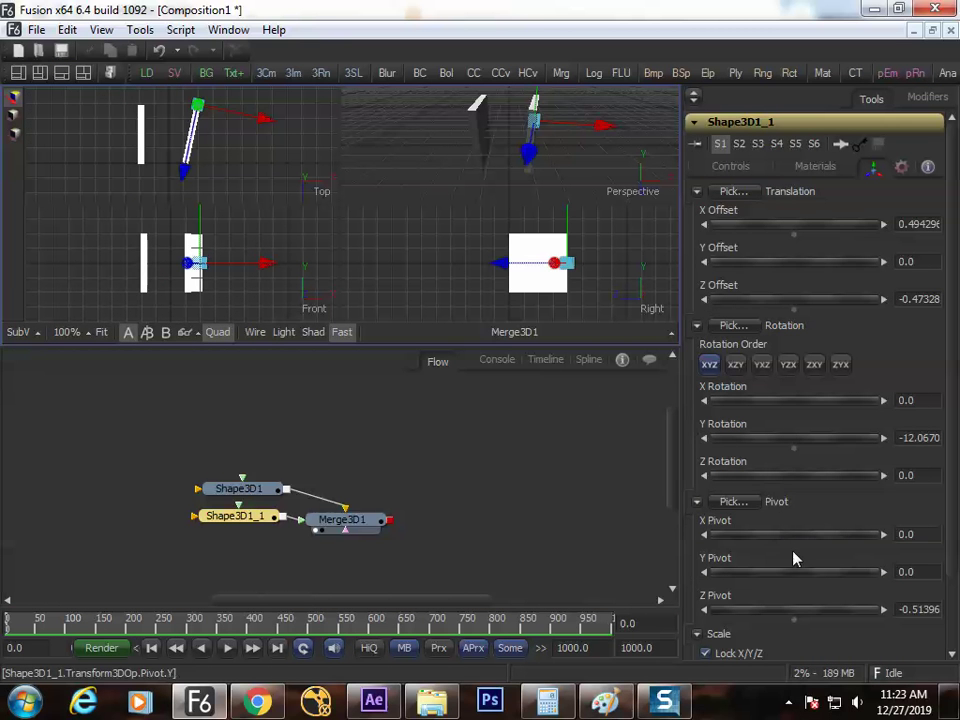
pyautogui.moveTo(760, 449); pyautogui.dragTo(561, 407)
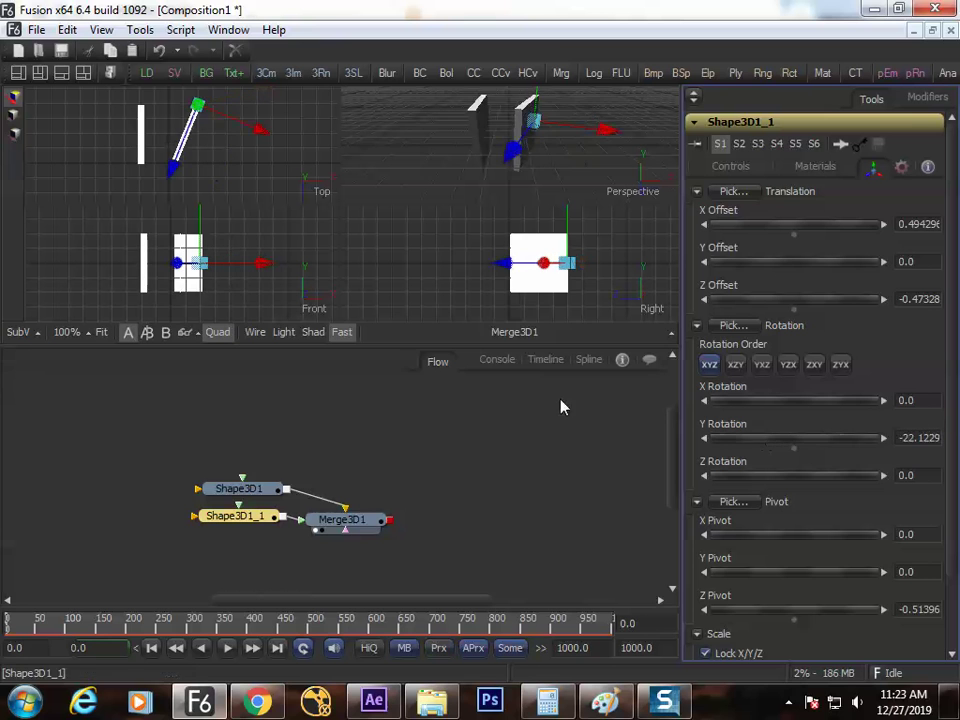
pyautogui.moveTo(794, 443); pyautogui.dragTo(814, 452)
pyautogui.click(339, 458)
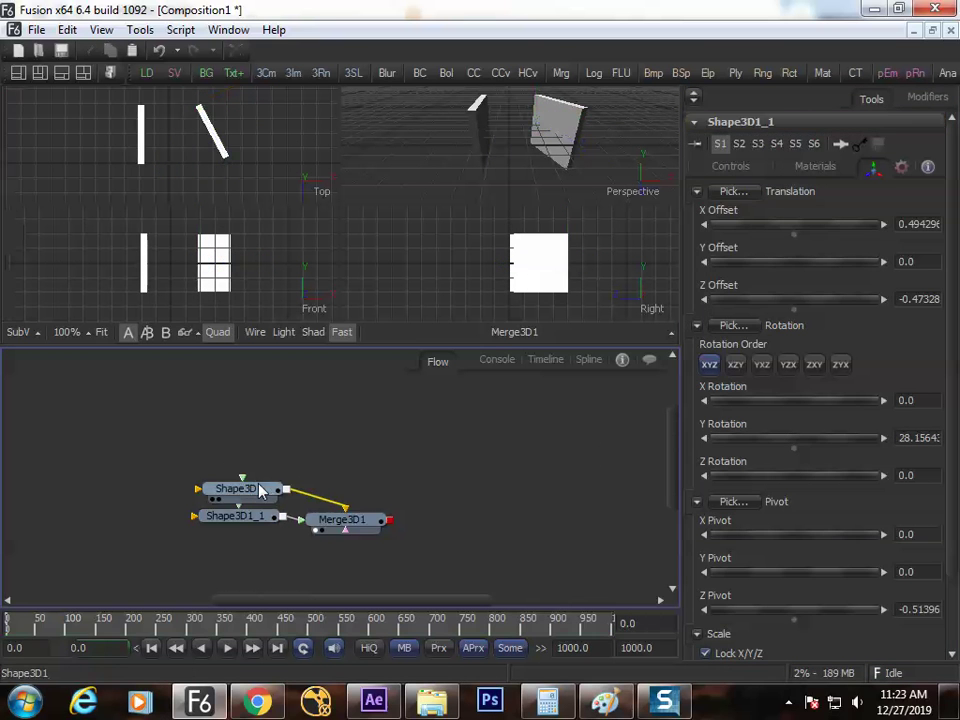
# Step: Try changing Shape3D1 from a cube to a cylinder, and undo the shape change
pyautogui.click(259, 487)
pyautogui.click(342, 447)
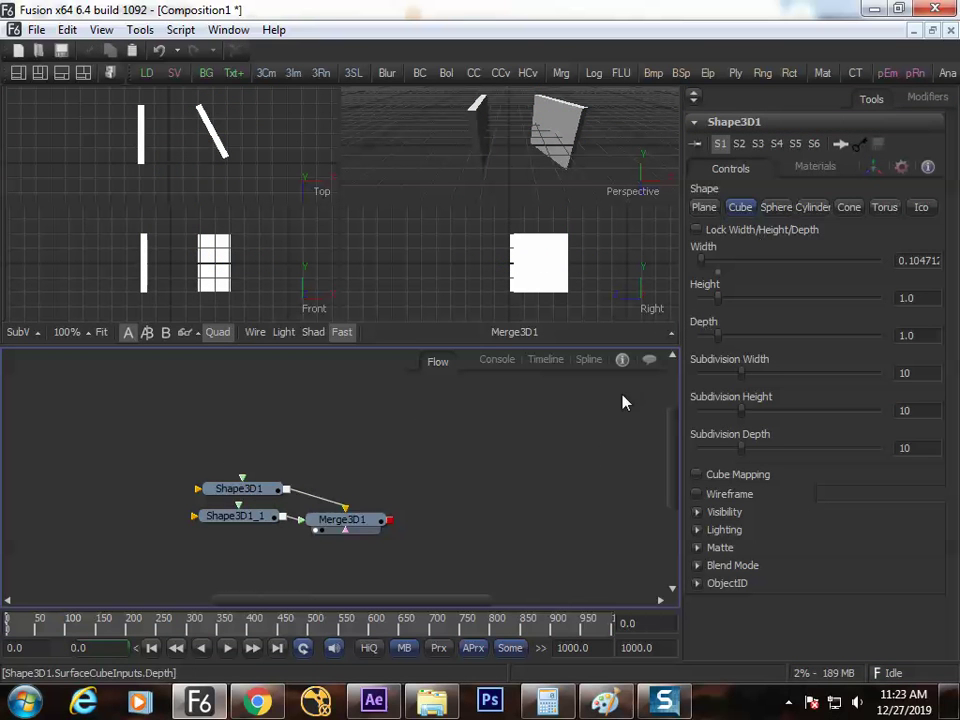
pyautogui.click(811, 210)
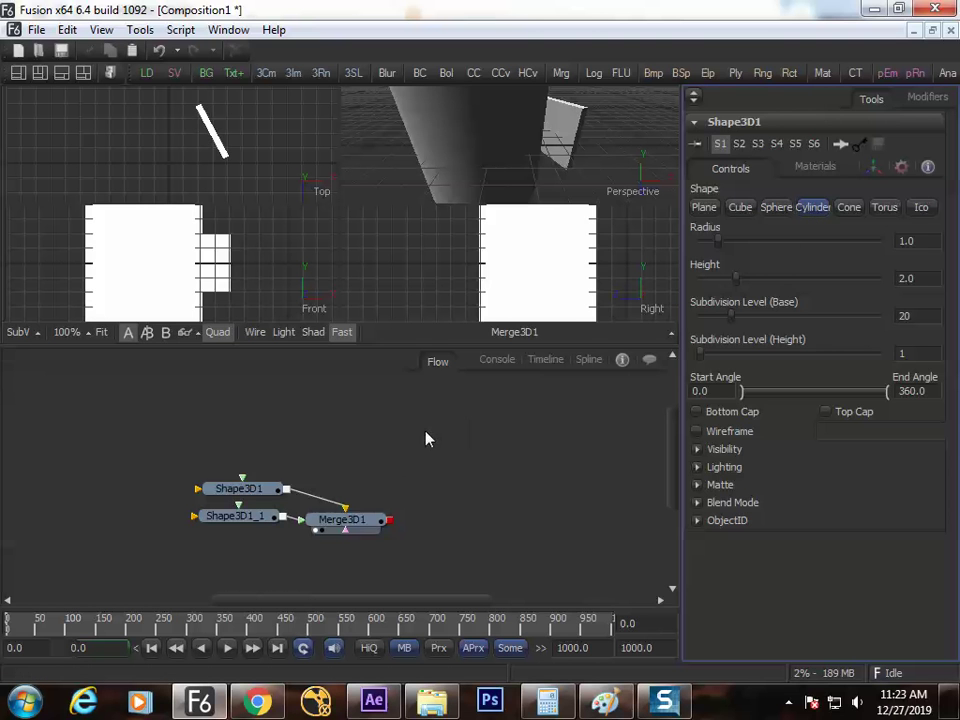
pyautogui.hotkey('ctrl', 'z')
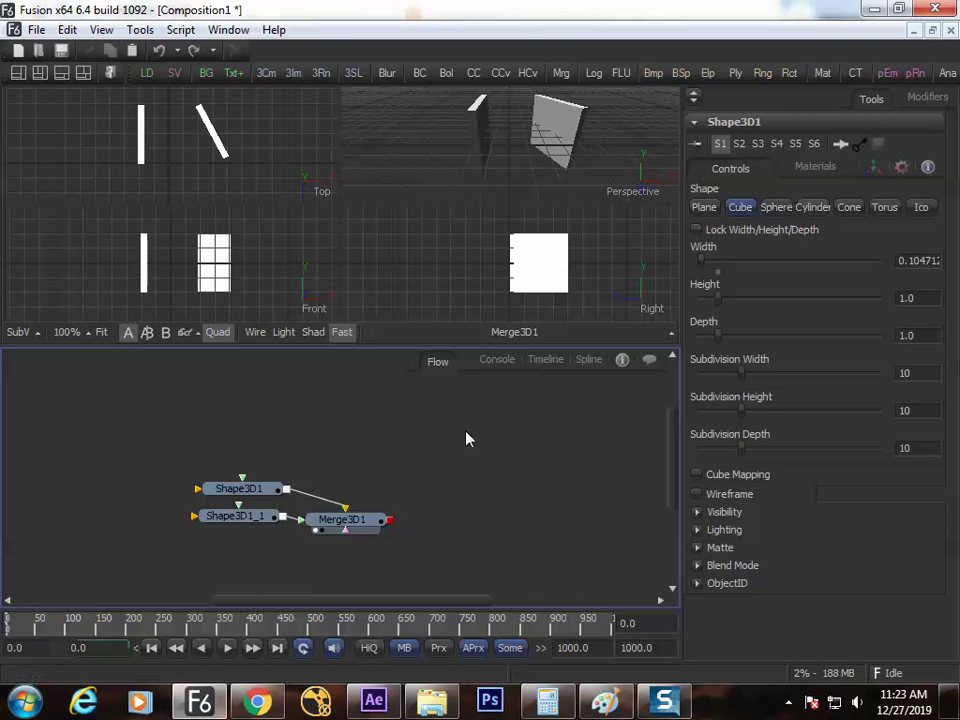
# Step: Add a new, unconnected Shape 3D node to the flow
pyautogui.hotkey('ctrl', 'space')
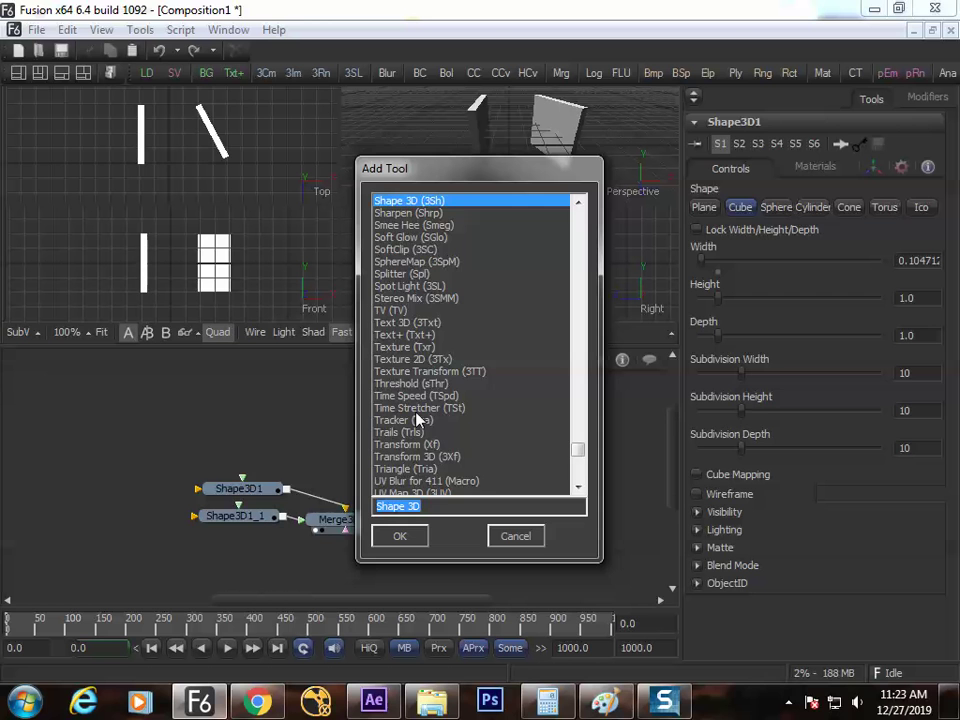
pyautogui.write('sha')
pyautogui.press('Down')
pyautogui.press('Down')
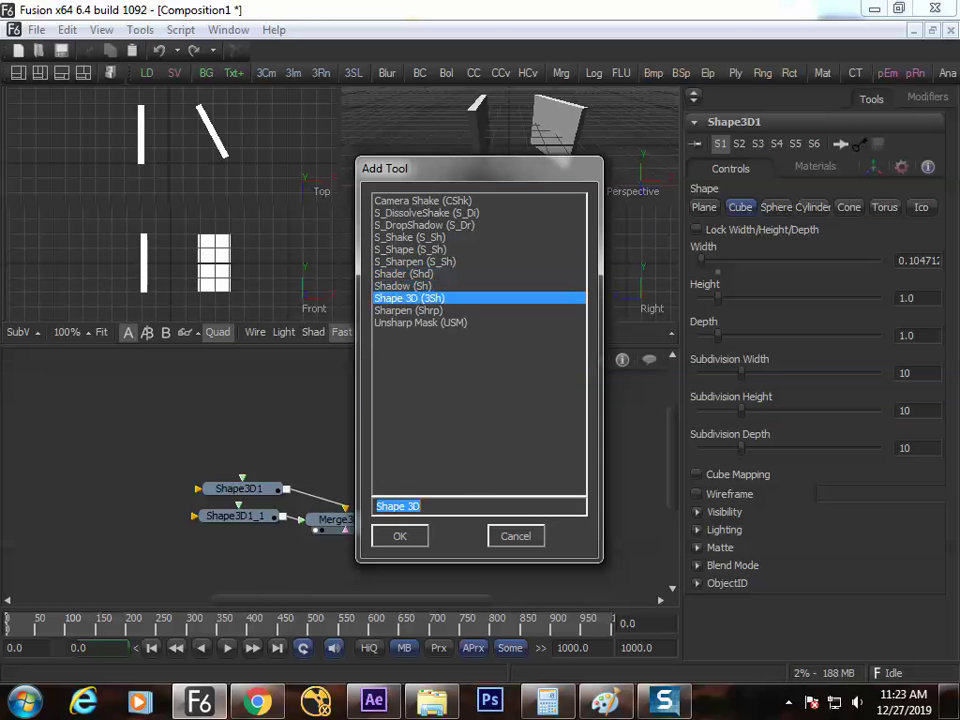
pyautogui.press('Return')
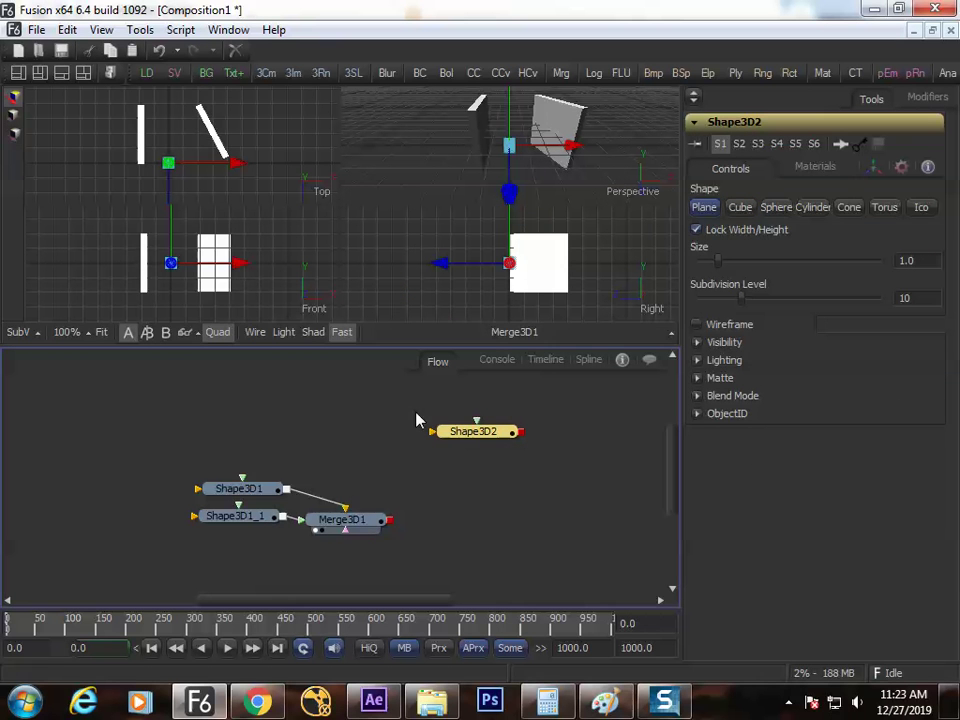
# Step: Make Shape3D2 a cylinder displayed in the viewer, with a radius of about 0.05 and a height of about 1.26
pyautogui.click(812, 207)
pyautogui.press('1')
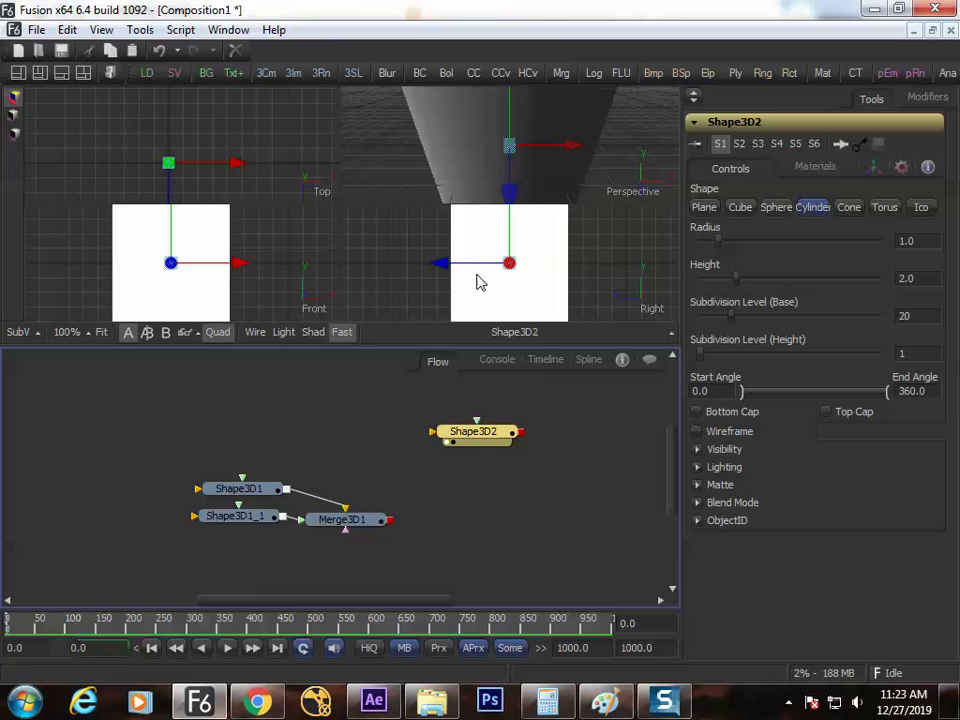
pyautogui.moveTo(720, 245); pyautogui.dragTo(705, 244)
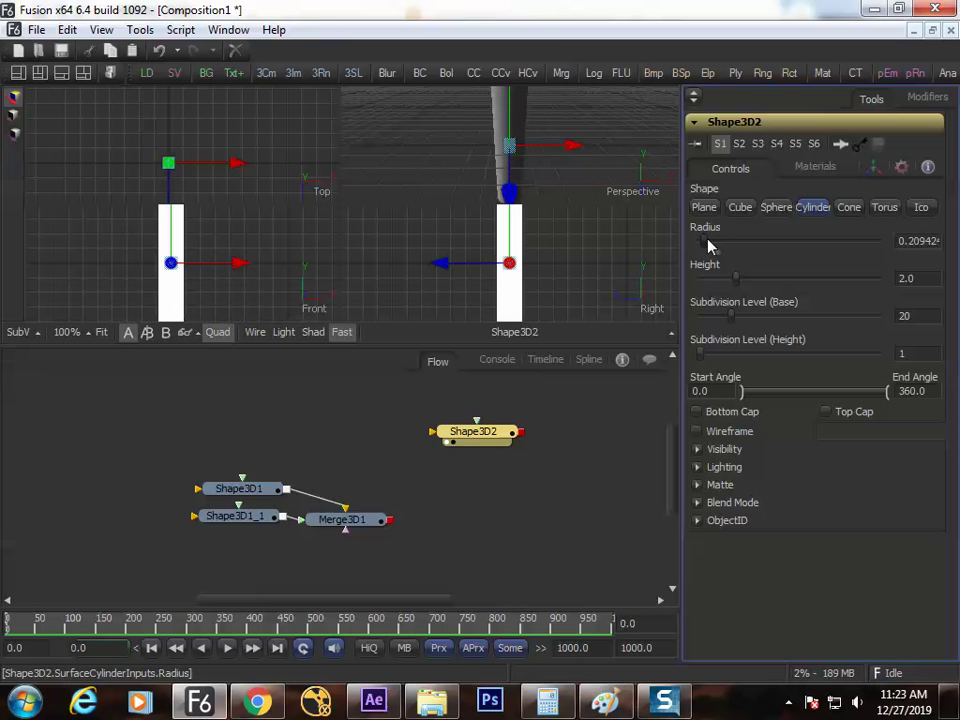
pyautogui.moveTo(735, 285); pyautogui.dragTo(704, 247)
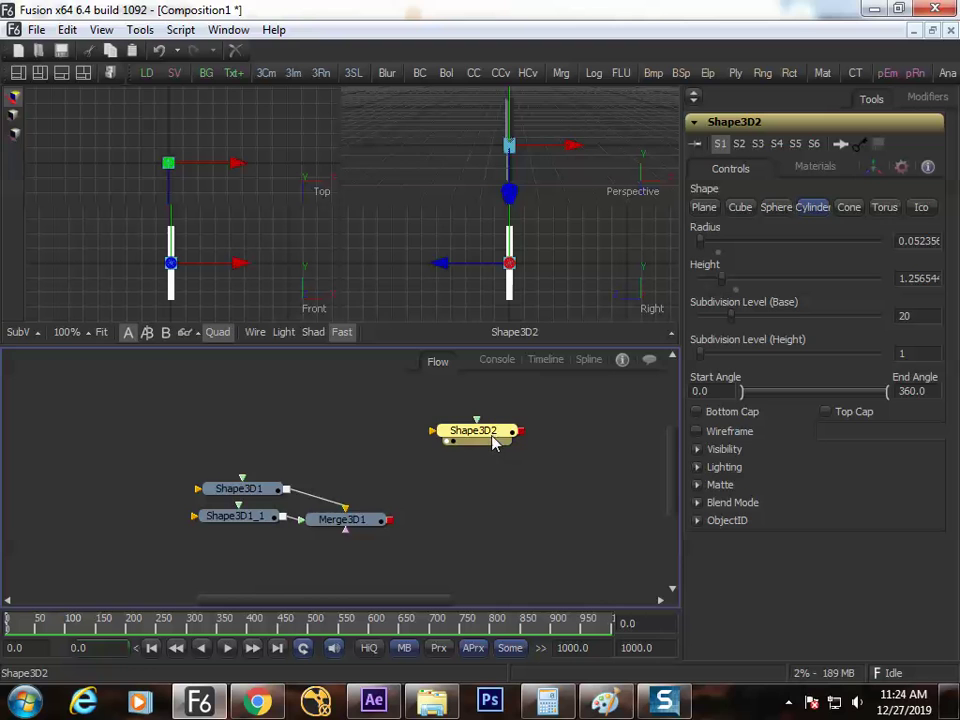
# Step: Add a Duplicate 3D node after Shape3D2 and show its output in a single perspective view
pyautogui.hotkey('ctrl', 'space')
pyautogui.write('du')
pyautogui.press('Down')
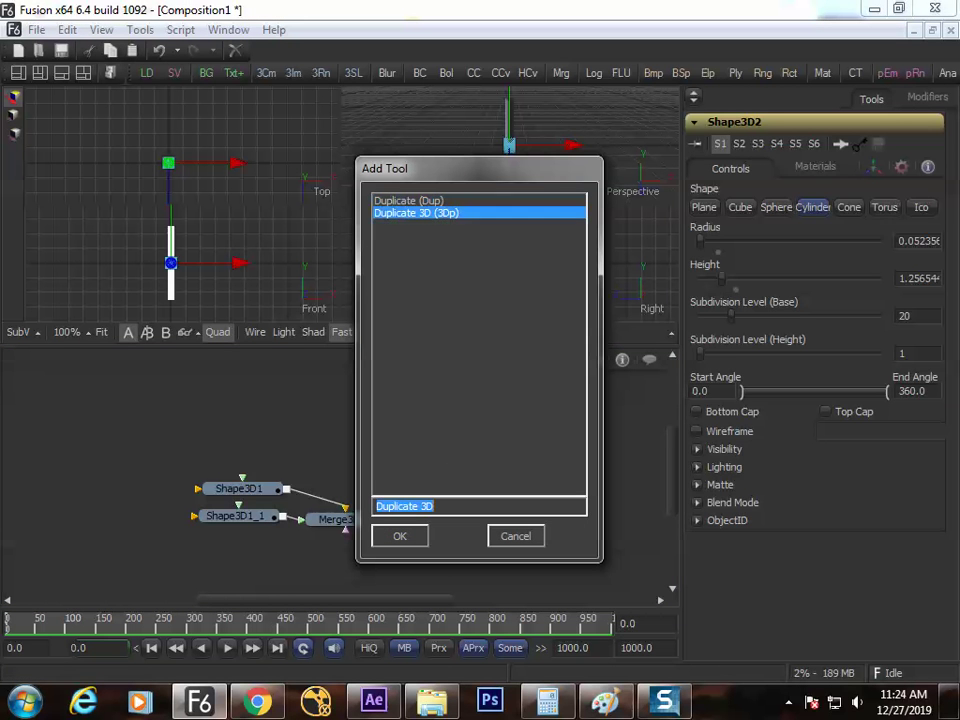
pyautogui.press('Return')
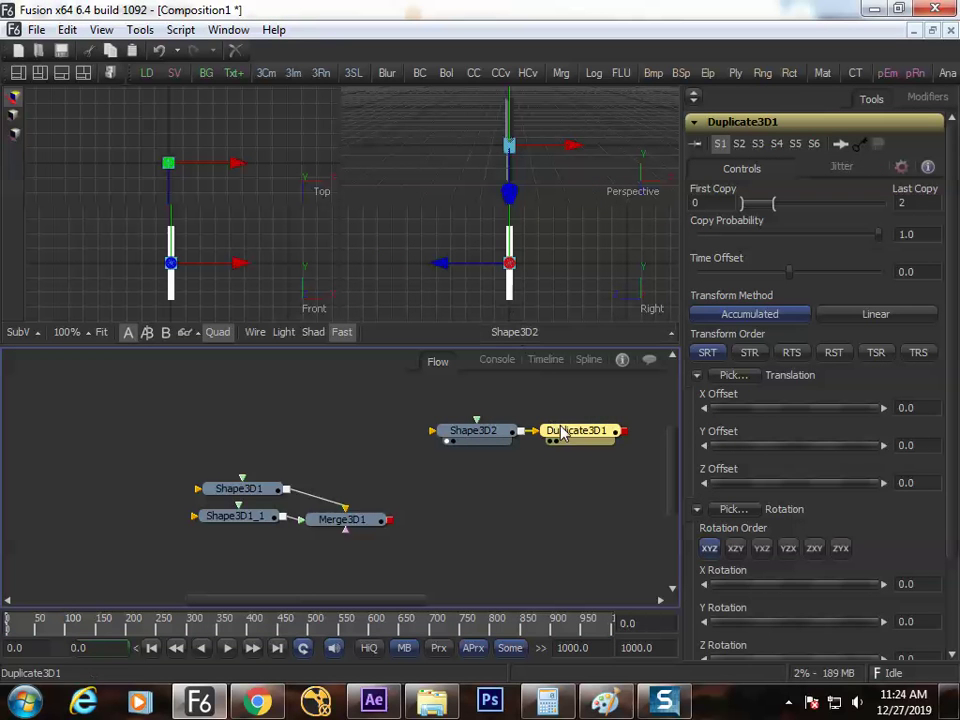
pyautogui.moveTo(566, 431); pyautogui.dragTo(518, 216)
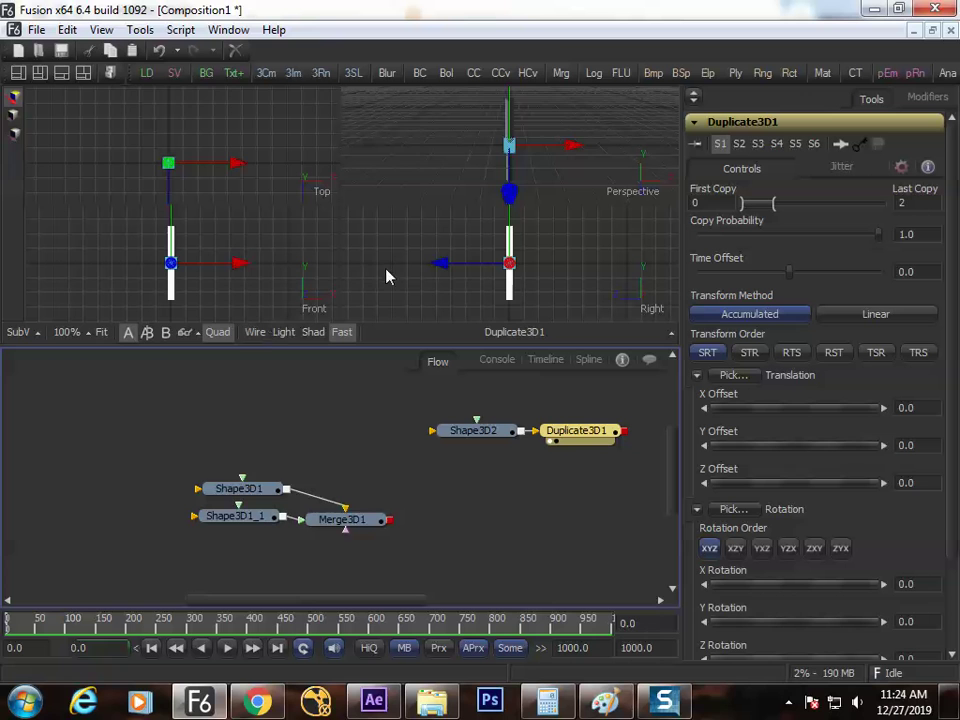
pyautogui.click(362, 283)
pyautogui.hotkey('ctrl', 'q')
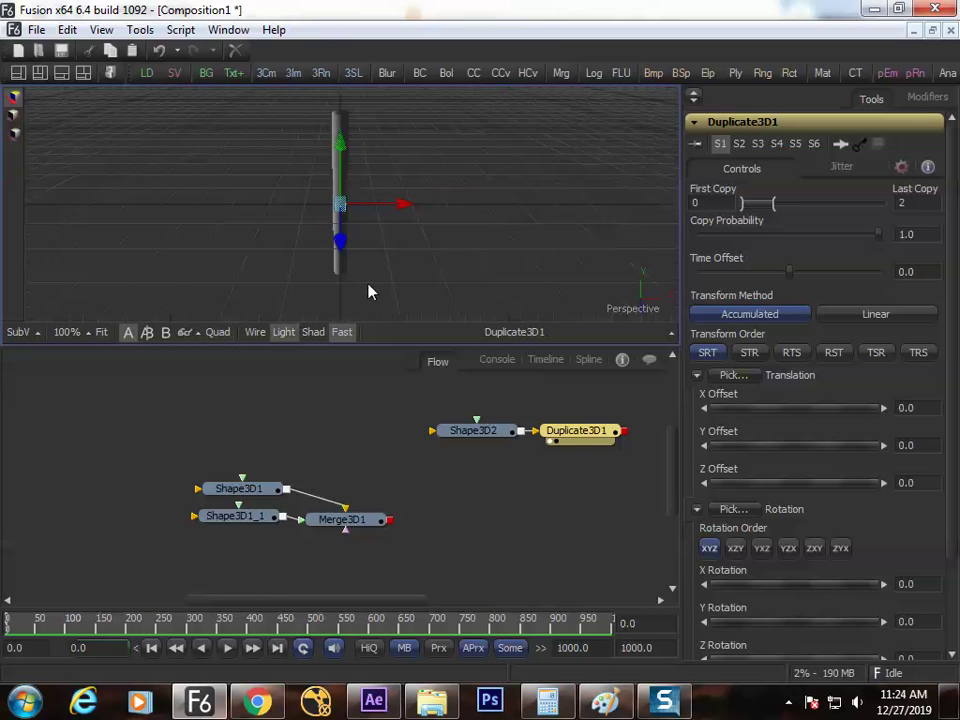
pyautogui.click(547, 446)
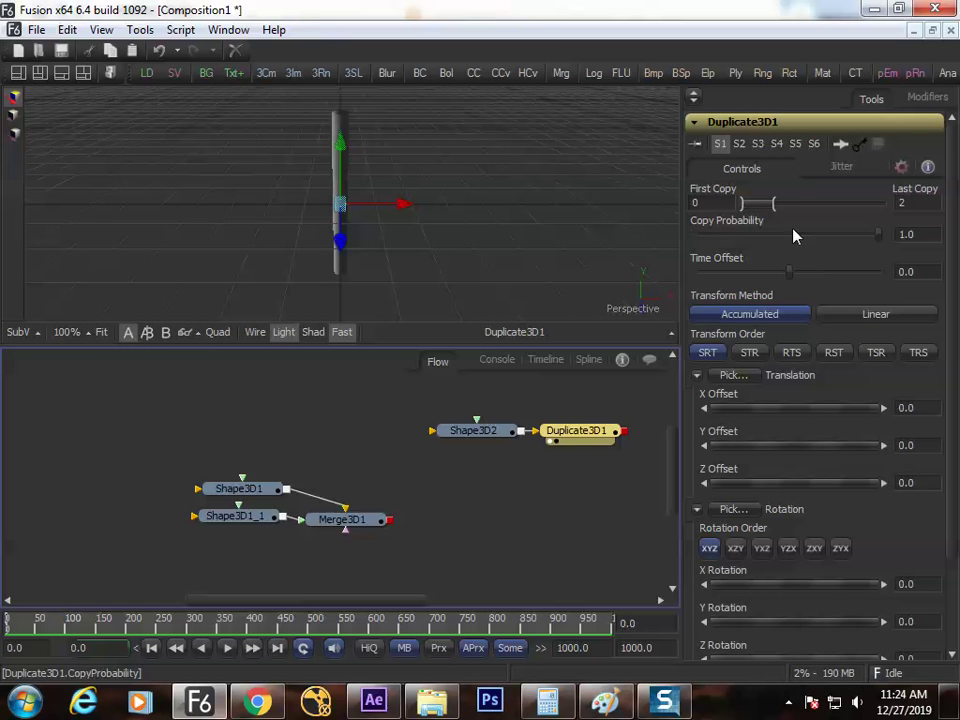
# Step: Set the X Offset of Duplicate3D1 to about 0.16 and its Last Copy to 7 to form a row of rods
pyautogui.moveTo(762, 413); pyautogui.dragTo(778, 403)
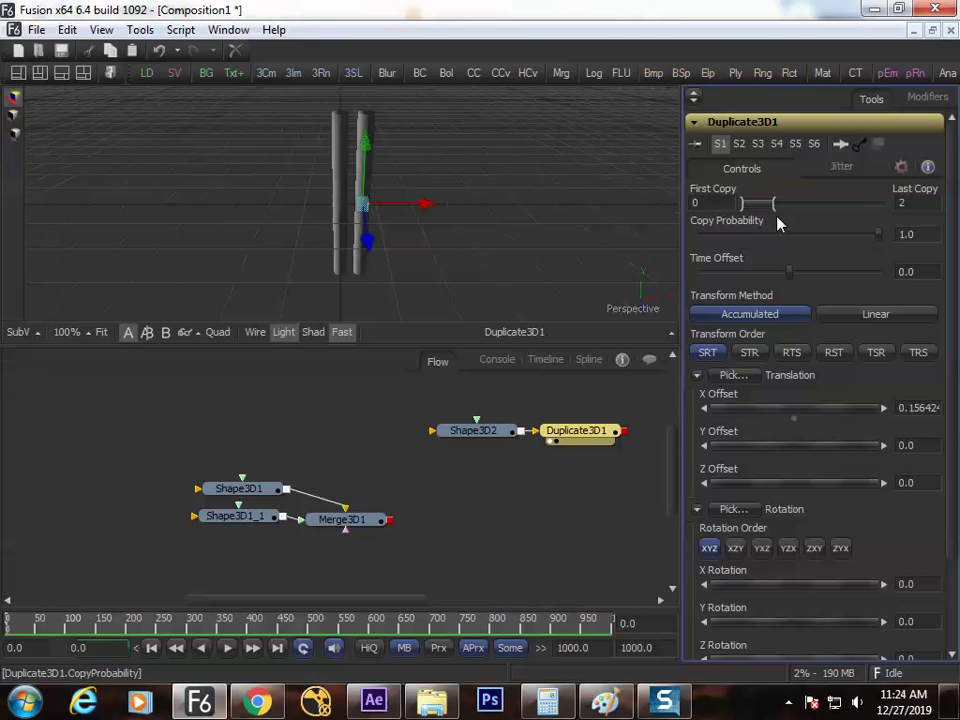
pyautogui.moveTo(787, 215); pyautogui.dragTo(843, 214)
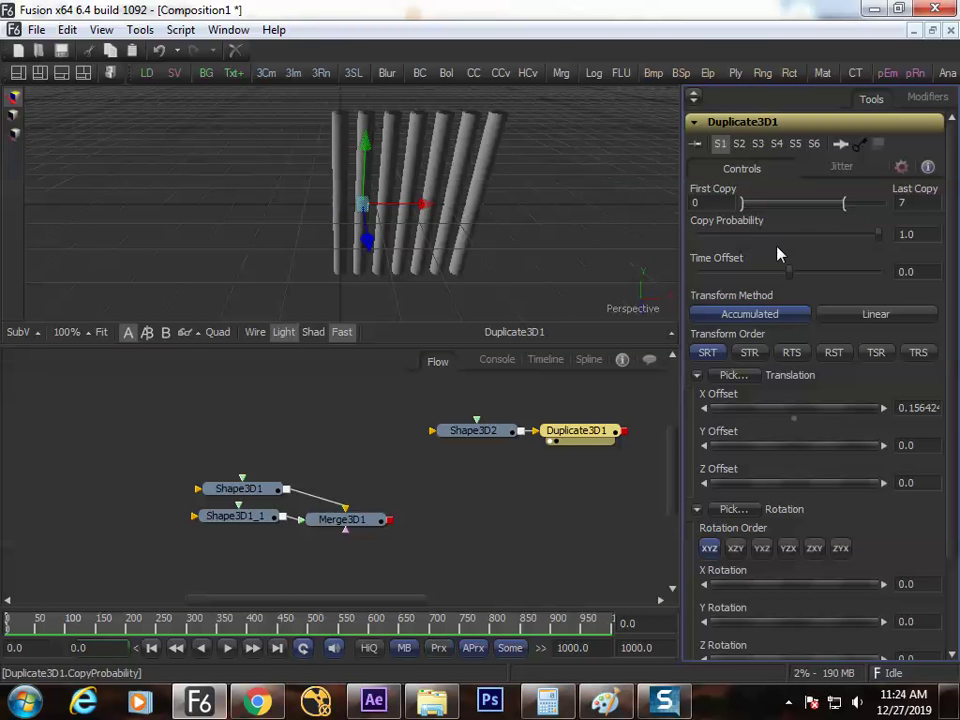
pyautogui.moveTo(477, 246); pyautogui.dragTo(487, 176)
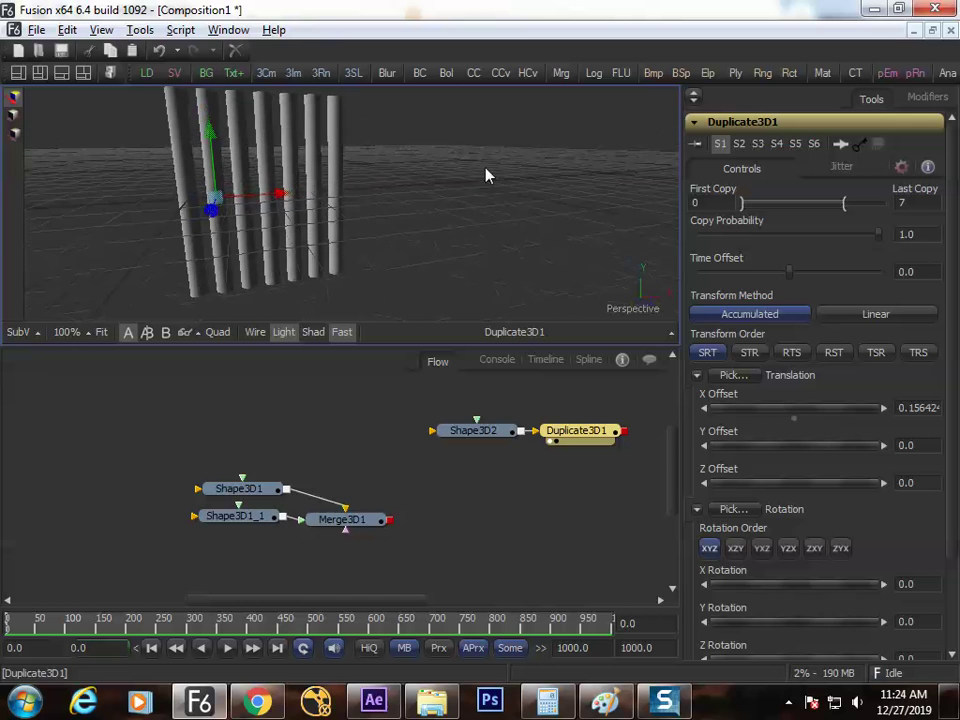
# Step: Thin the rods by setting the cylinder radius of Shape3D2 to 0.03
pyautogui.click(488, 431)
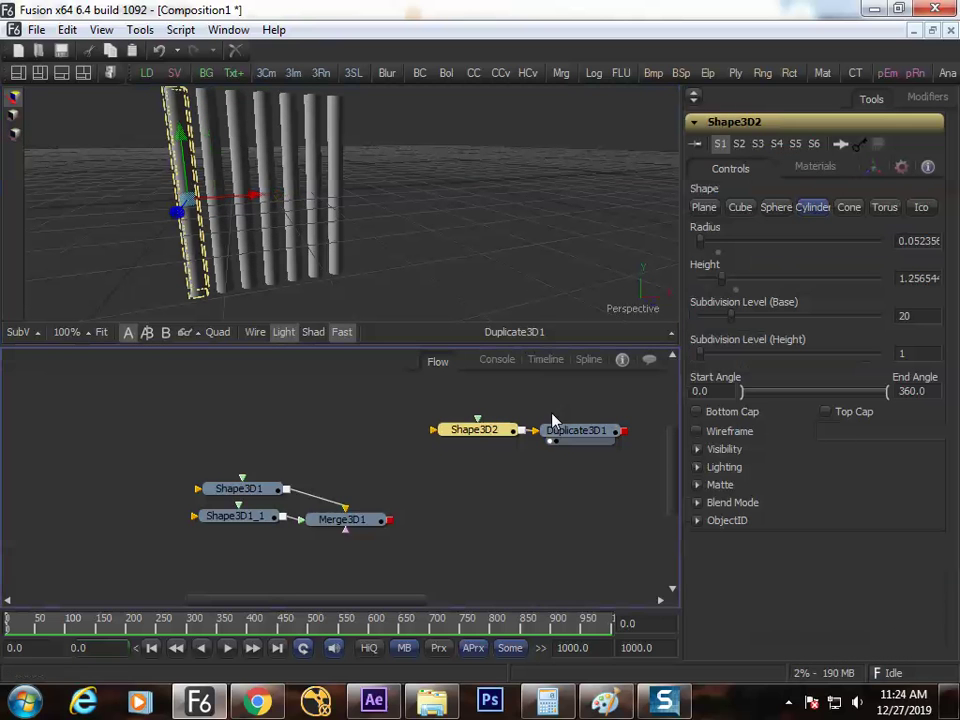
pyautogui.click(705, 244)
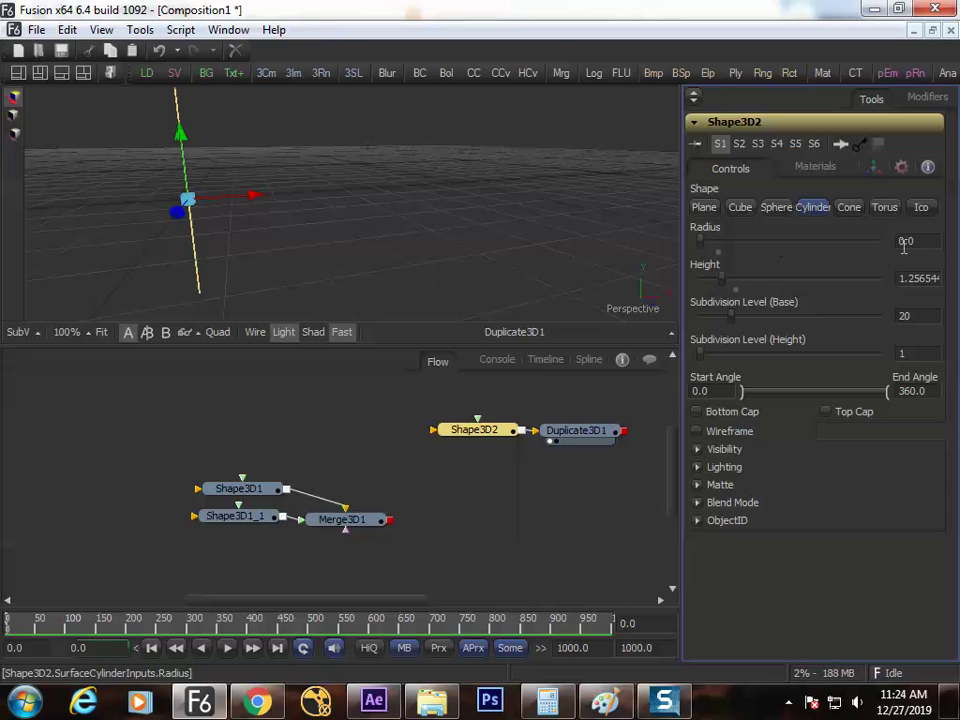
pyautogui.write('3')
pyautogui.press('Tab')
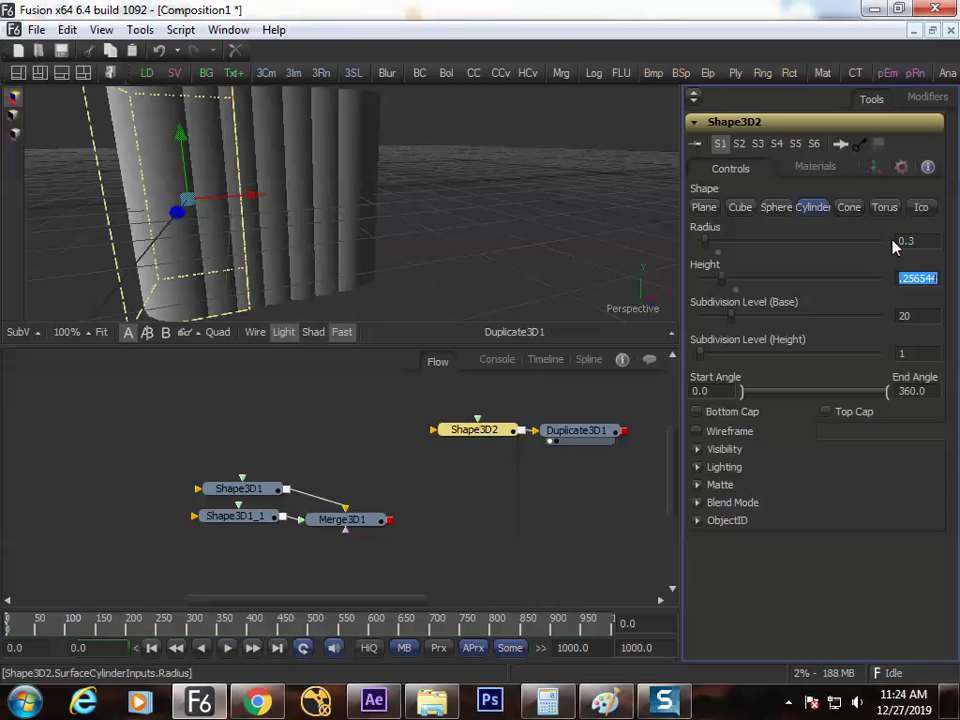
pyautogui.click(910, 241)
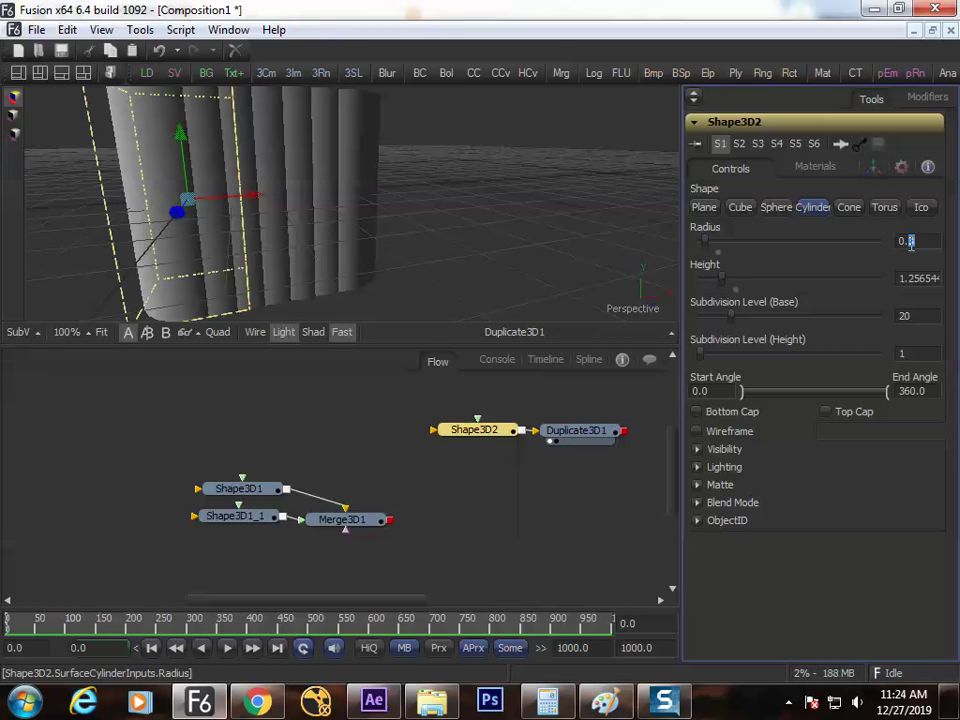
pyautogui.write('0')
pyautogui.press('Tab')
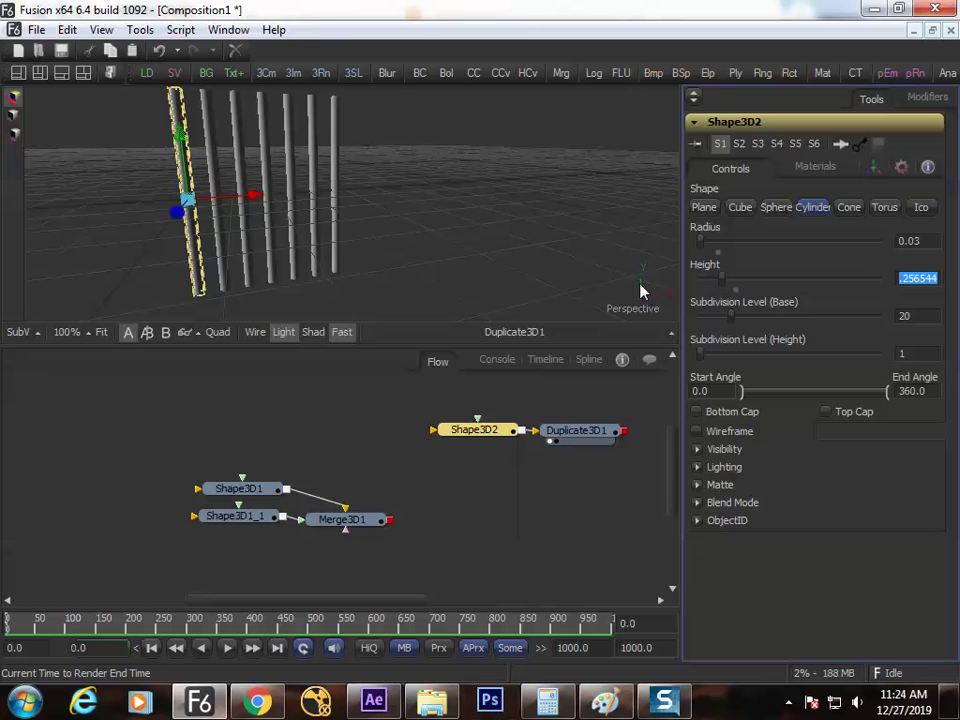
pyautogui.click(425, 473)
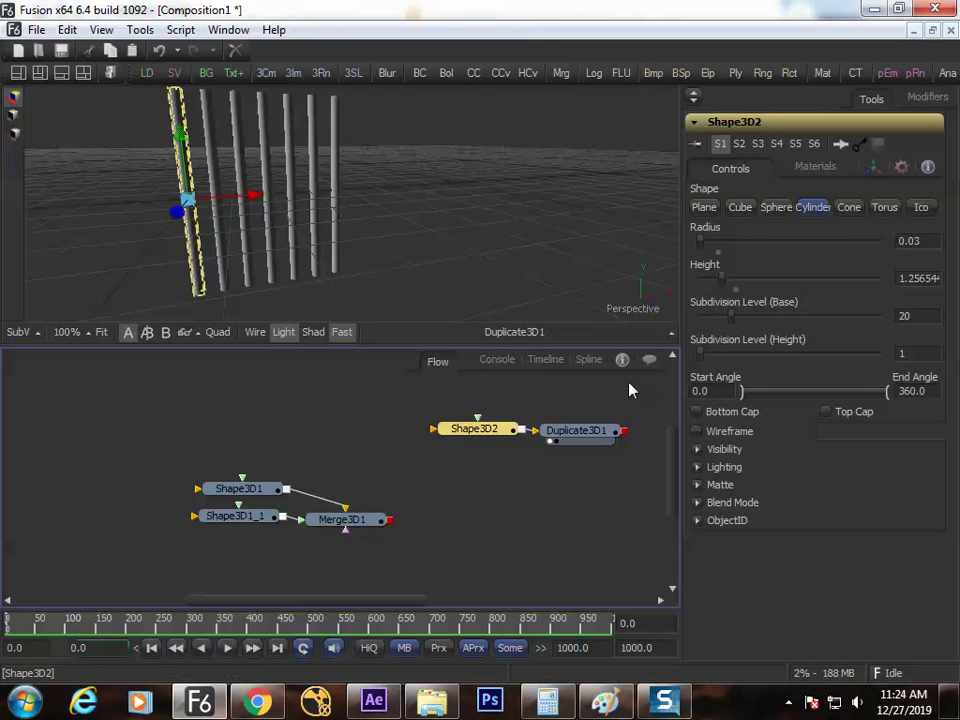
# Step: Reduce the X Offset of Duplicate3D1 to about 0.09 and inspect the rods in an enlarged viewer
pyautogui.click(580, 433)
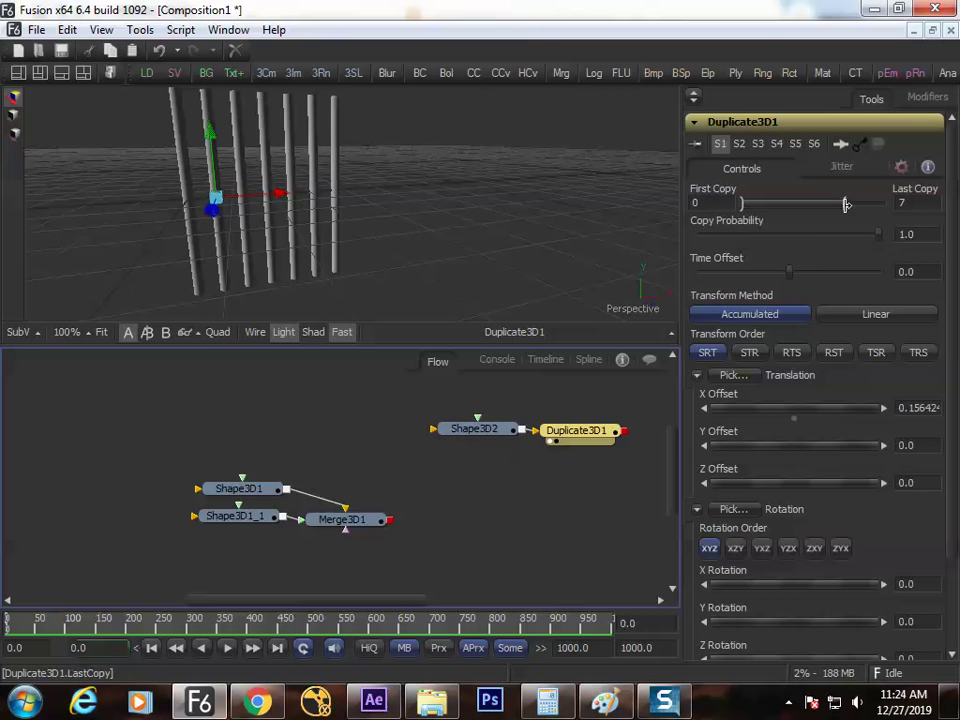
pyautogui.moveTo(797, 415); pyautogui.dragTo(795, 415)
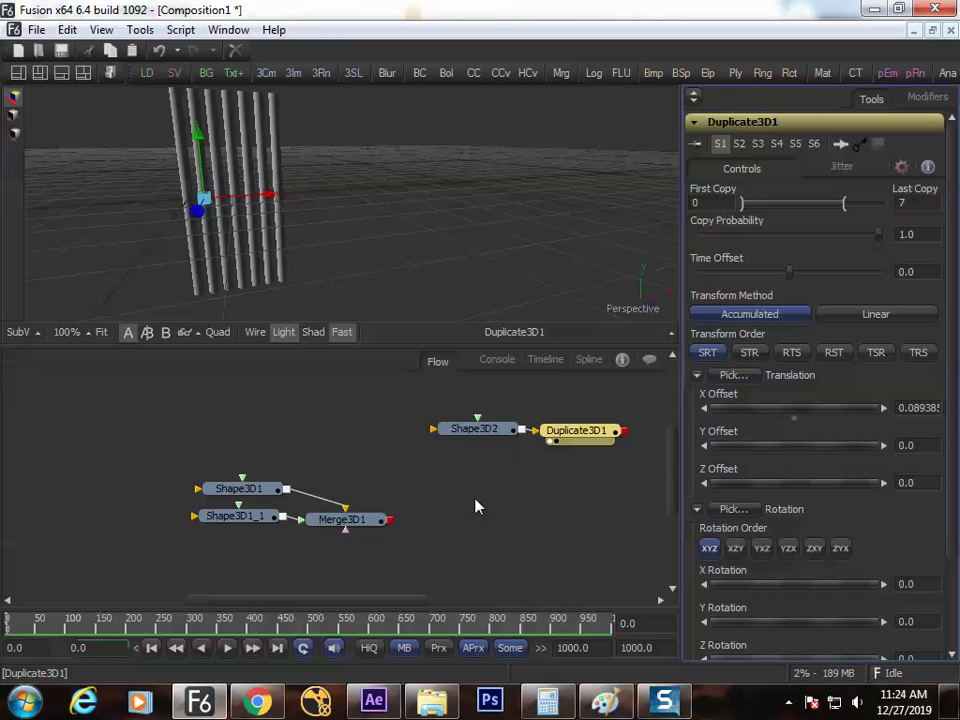
pyautogui.click(409, 242)
pyautogui.press('F4')
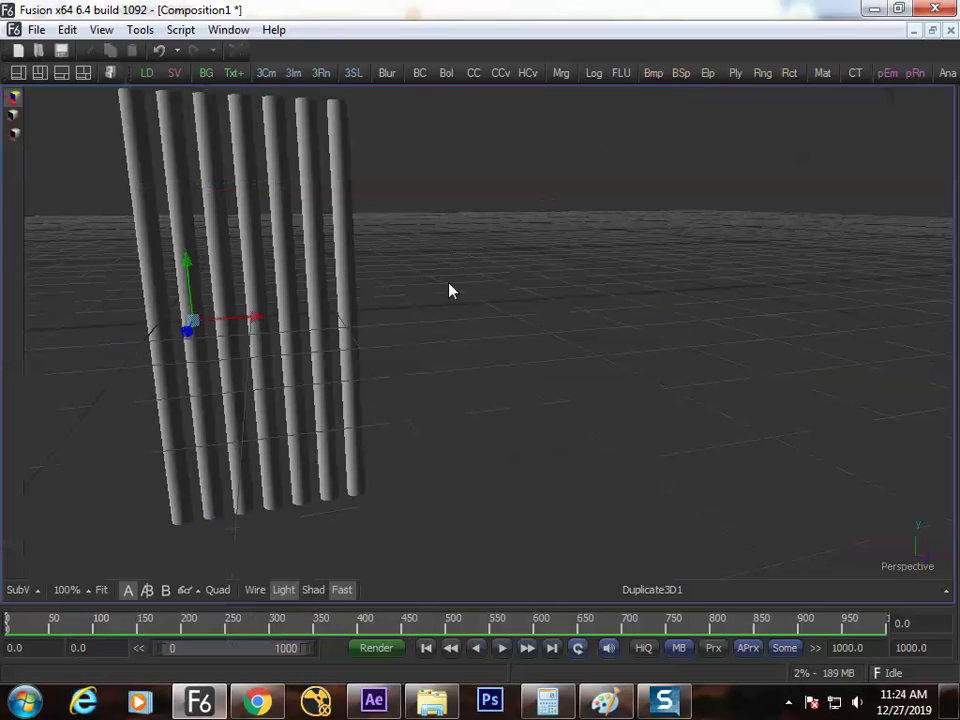
pyautogui.moveTo(450, 289); pyautogui.dragTo(393, 350)
pyautogui.press('F4')
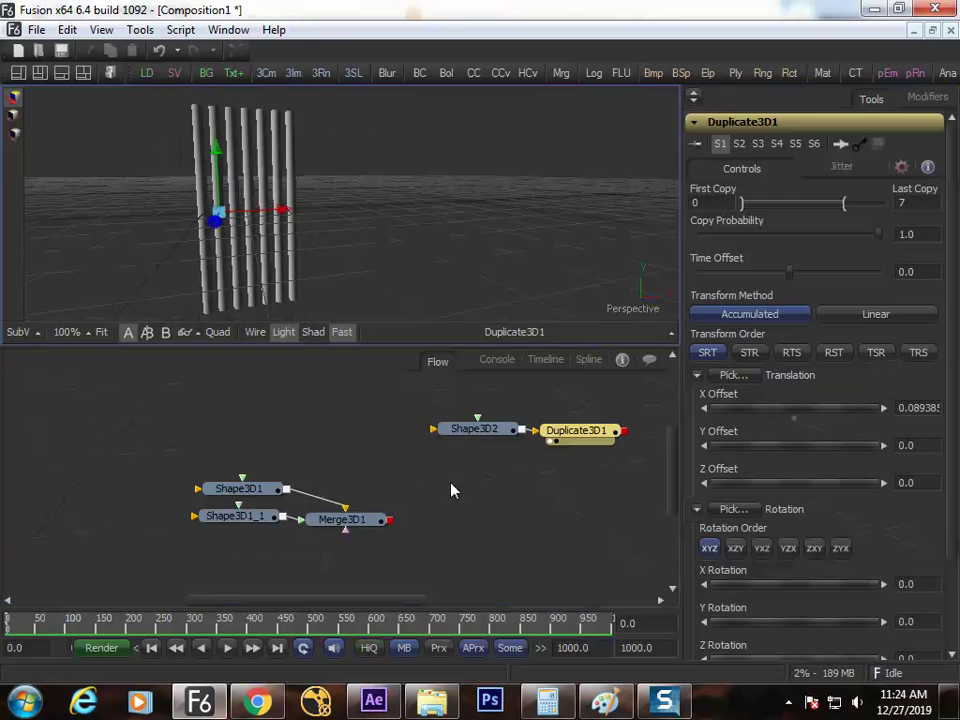
# Step: Enable both the bottom cap and the top cap on the Shape3D2 cylinder
pyautogui.click(487, 436)
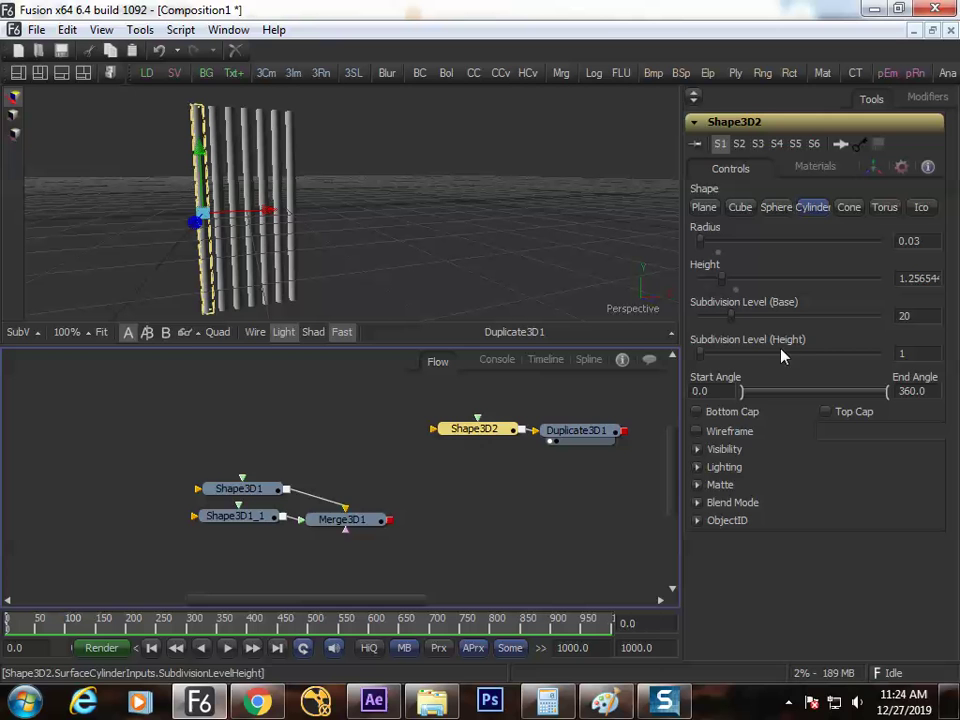
pyautogui.click(718, 418)
pyautogui.click(810, 413)
pyautogui.moveTo(321, 144); pyautogui.dragTo(220, 288)
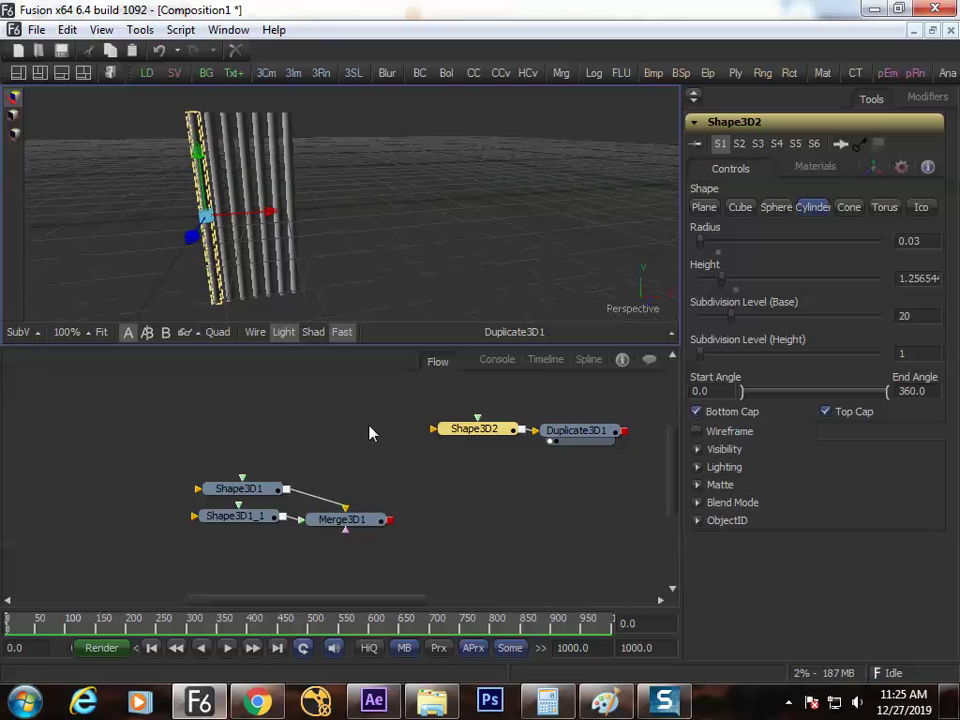
# Step: Move the Shape3D2 node away from Duplicate3D1 in the flow to widen the gap between them
pyautogui.moveTo(465, 430); pyautogui.dragTo(378, 431)
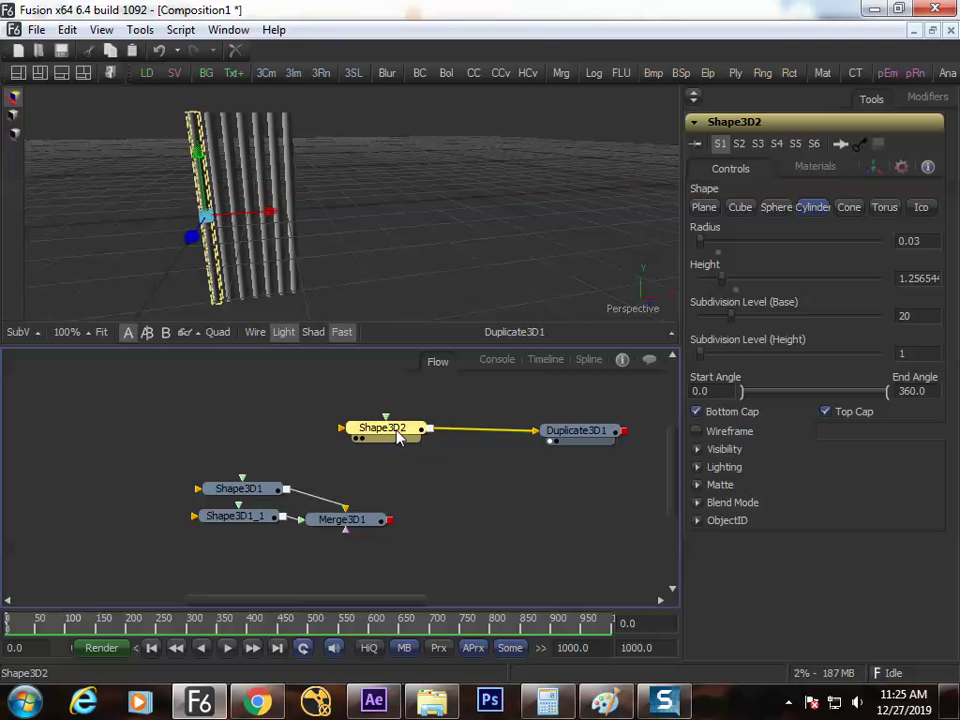
pyautogui.moveTo(404, 446); pyautogui.dragTo(379, 443)
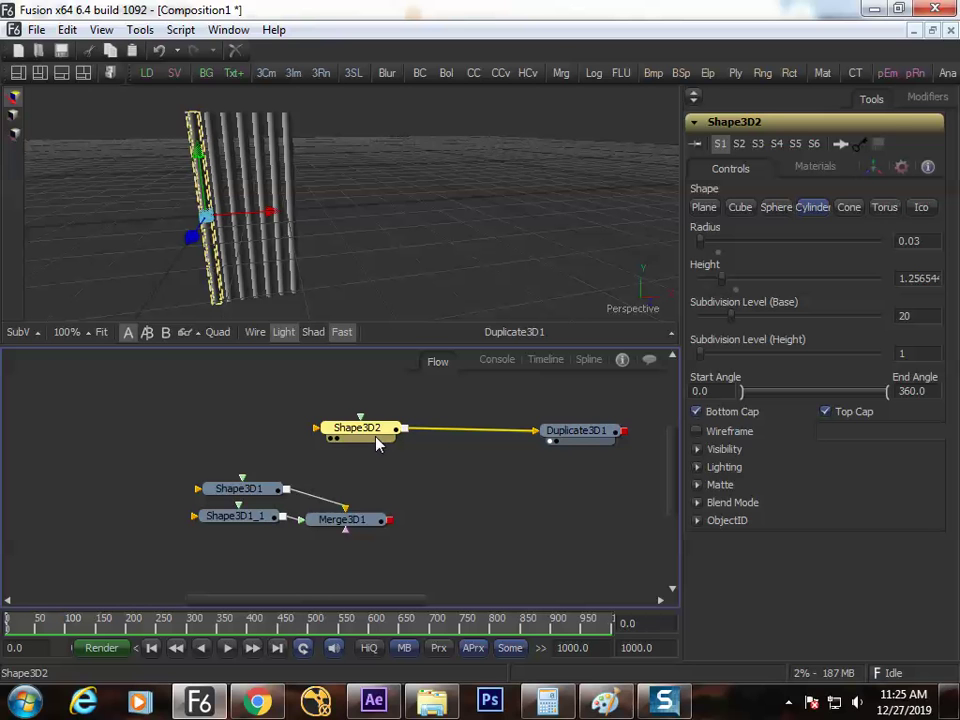
# Step: Paste a copy of the Shape3D2 cylinder and merge it with Duplicate3D1 through a new Merge3D node
pyautogui.moveTo(378, 445); pyautogui.dragTo(380, 432)
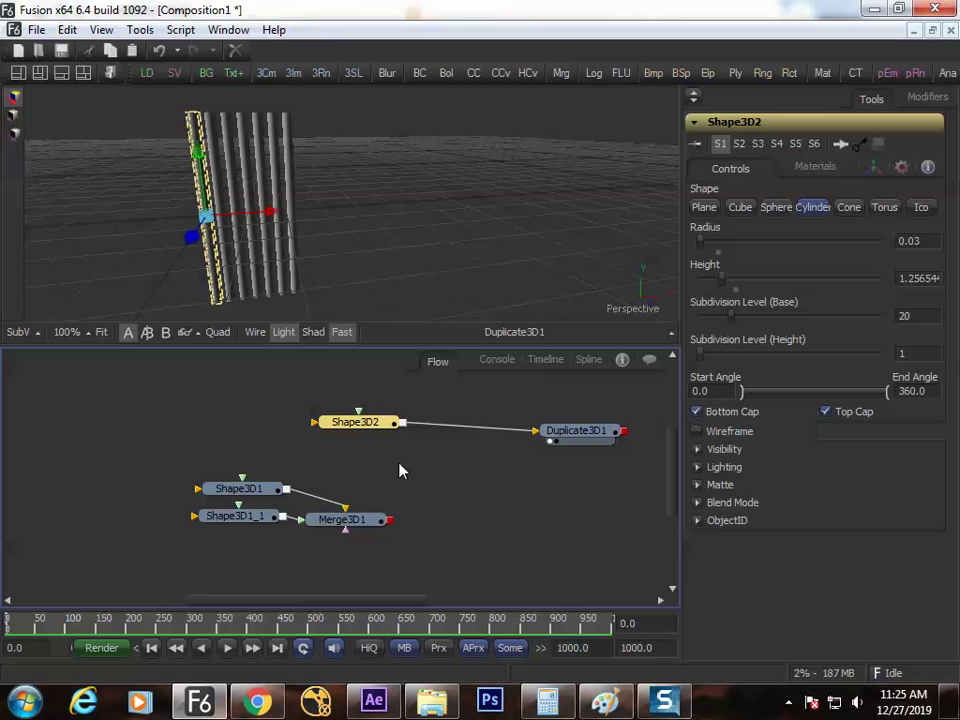
pyautogui.click(439, 493)
pyautogui.hotkey('ctrl', 'v')
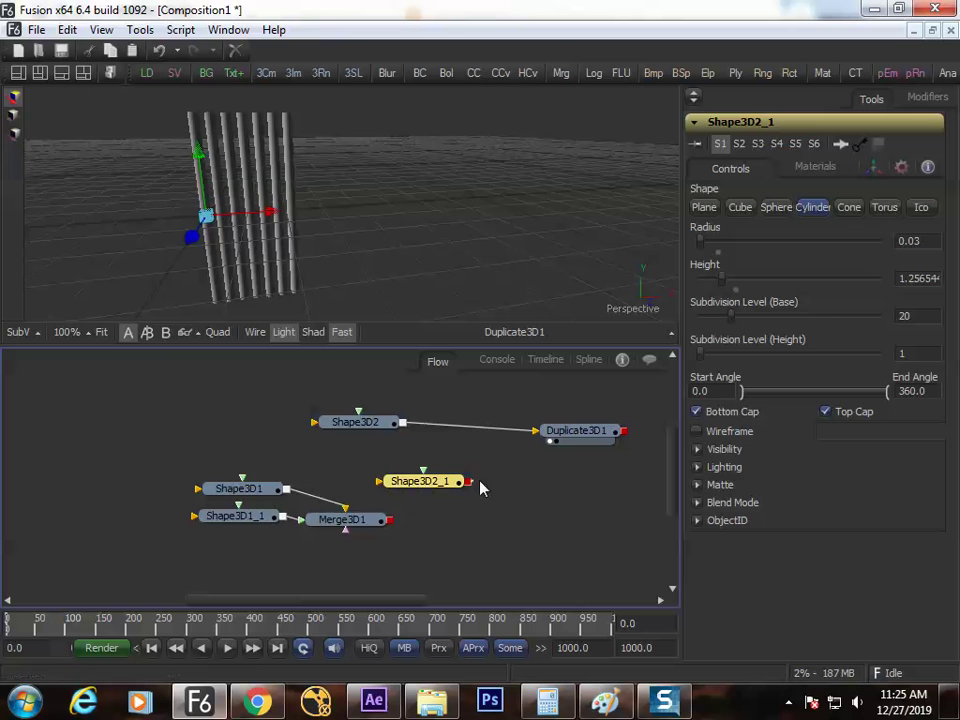
pyautogui.moveTo(467, 482); pyautogui.dragTo(627, 442)
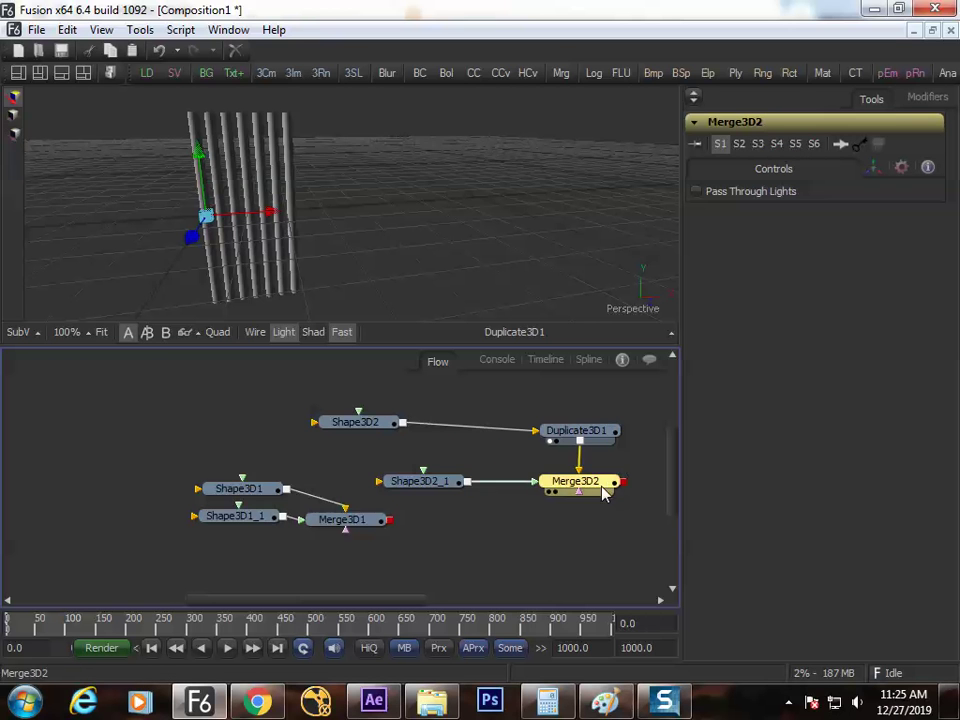
pyautogui.moveTo(455, 484); pyautogui.dragTo(436, 488)
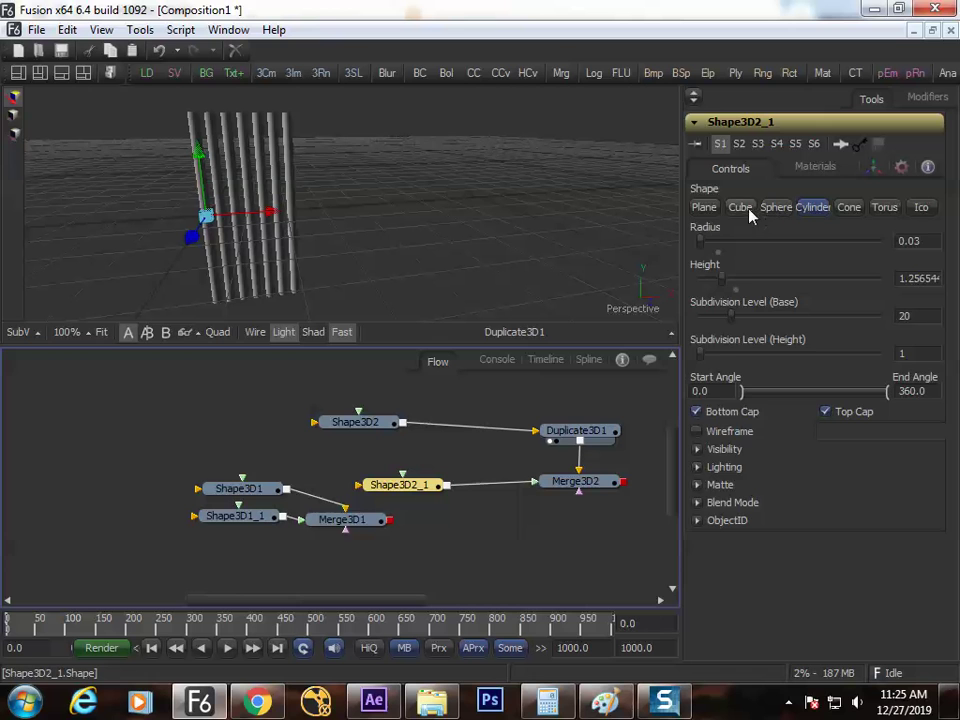
# Step: Turn Shape3D2_1 into a cube with unlocked dimensions, width about 0.105 and height about 1.31, showing Merge3D2 in the viewer
pyautogui.click(749, 213)
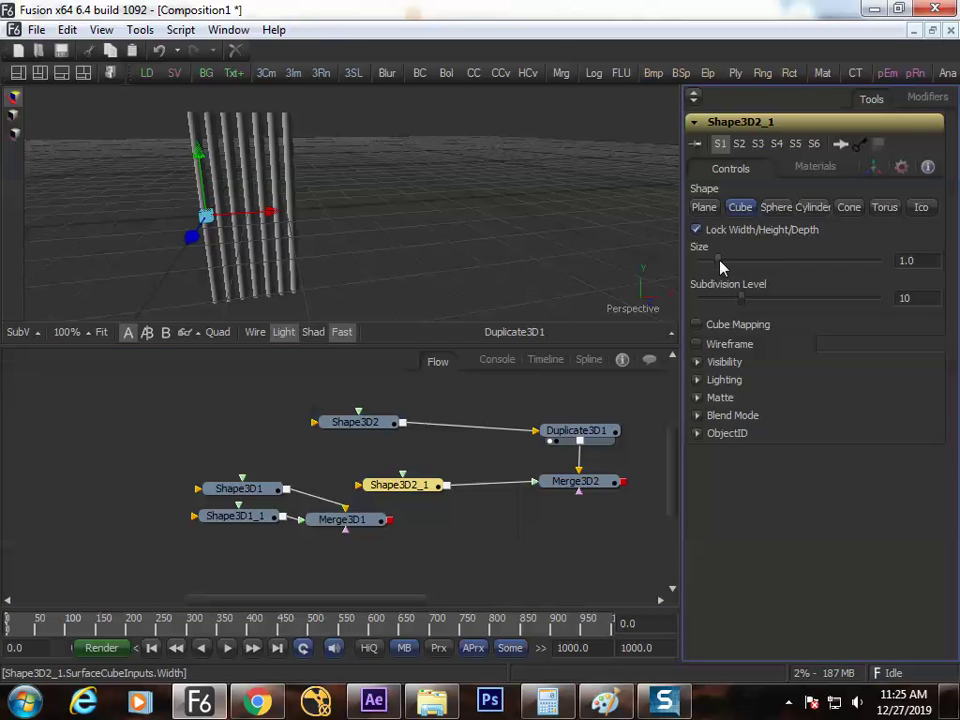
pyautogui.moveTo(718, 265); pyautogui.dragTo(724, 266)
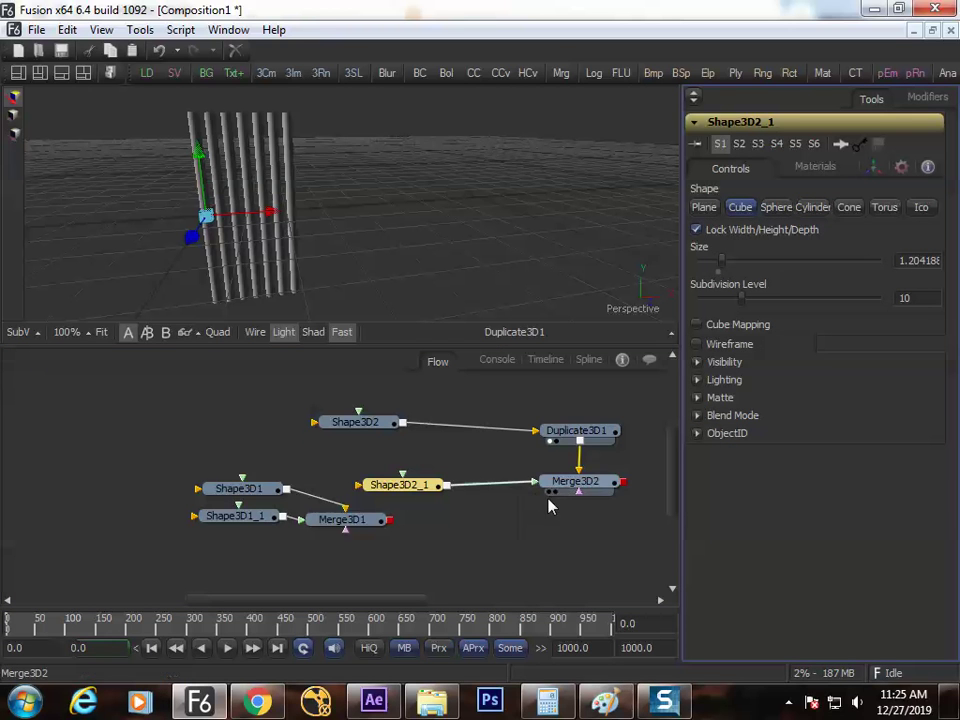
pyautogui.moveTo(572, 482); pyautogui.dragTo(502, 274)
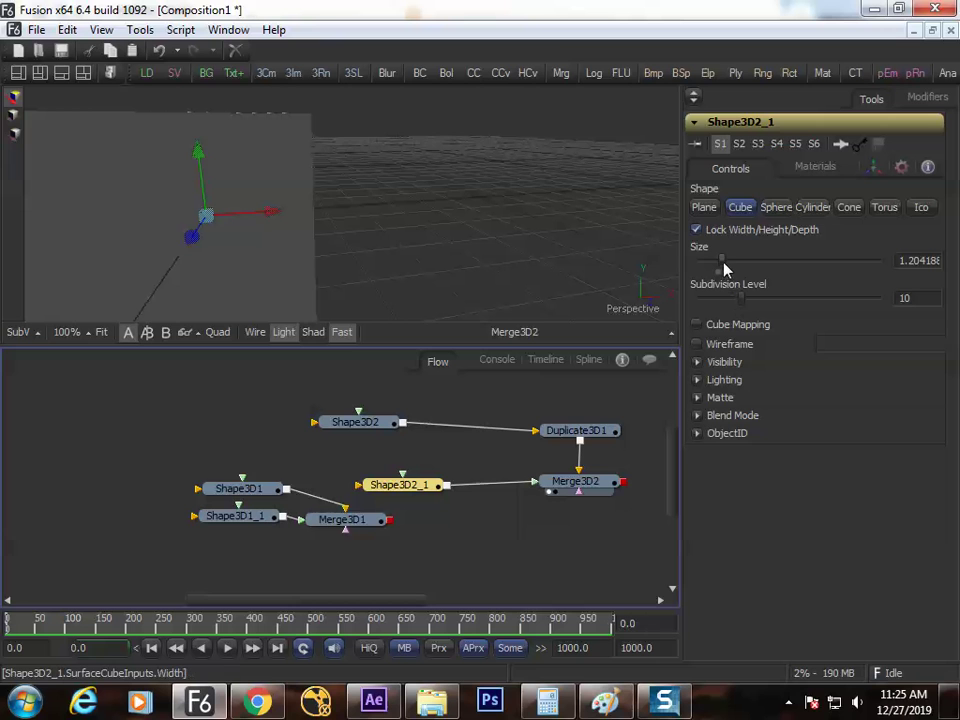
pyautogui.moveTo(724, 264); pyautogui.dragTo(700, 263)
pyautogui.click(700, 230)
pyautogui.moveTo(318, 211); pyautogui.dragTo(729, 306)
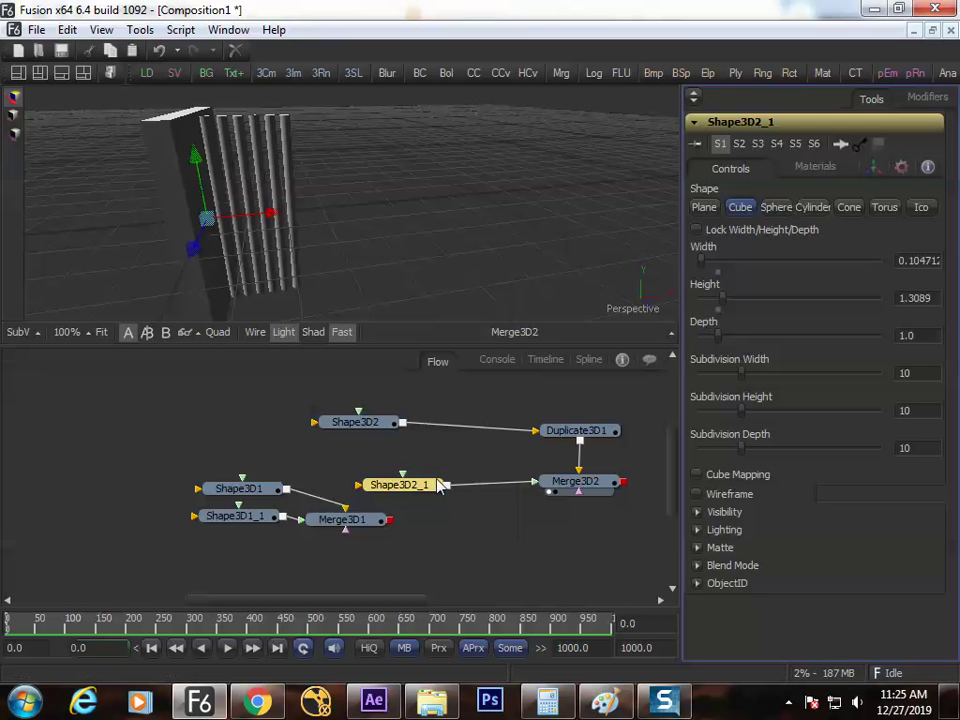
# Step: Shift the Shape3D2_1 slab to an X Offset of about -0.09 and reduce its depth to about 0.05
pyautogui.click(874, 167)
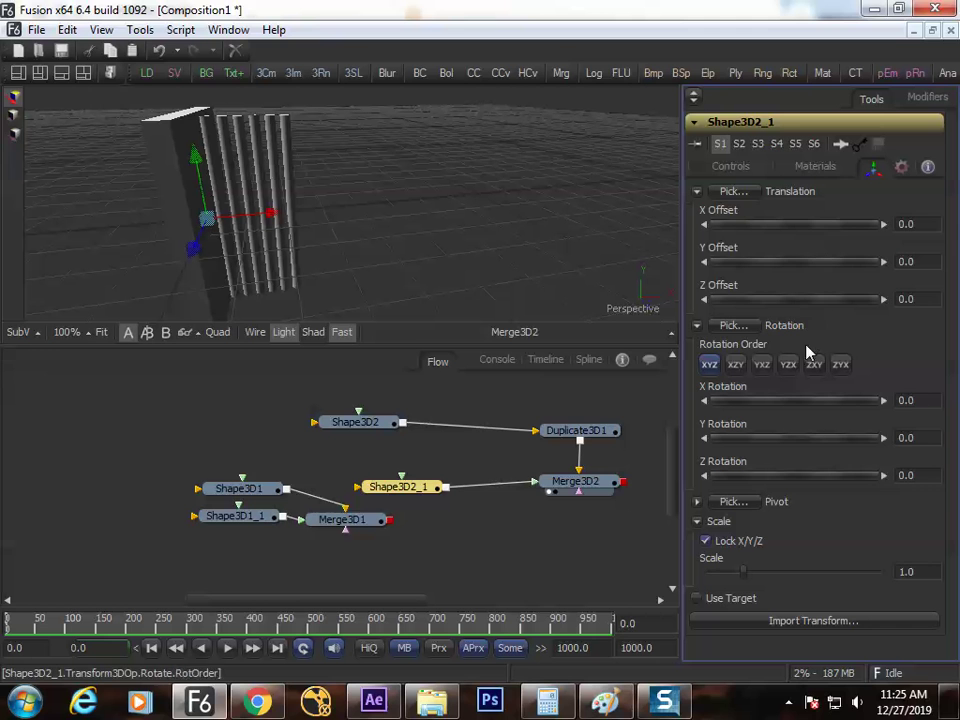
pyautogui.moveTo(802, 235); pyautogui.dragTo(799, 231)
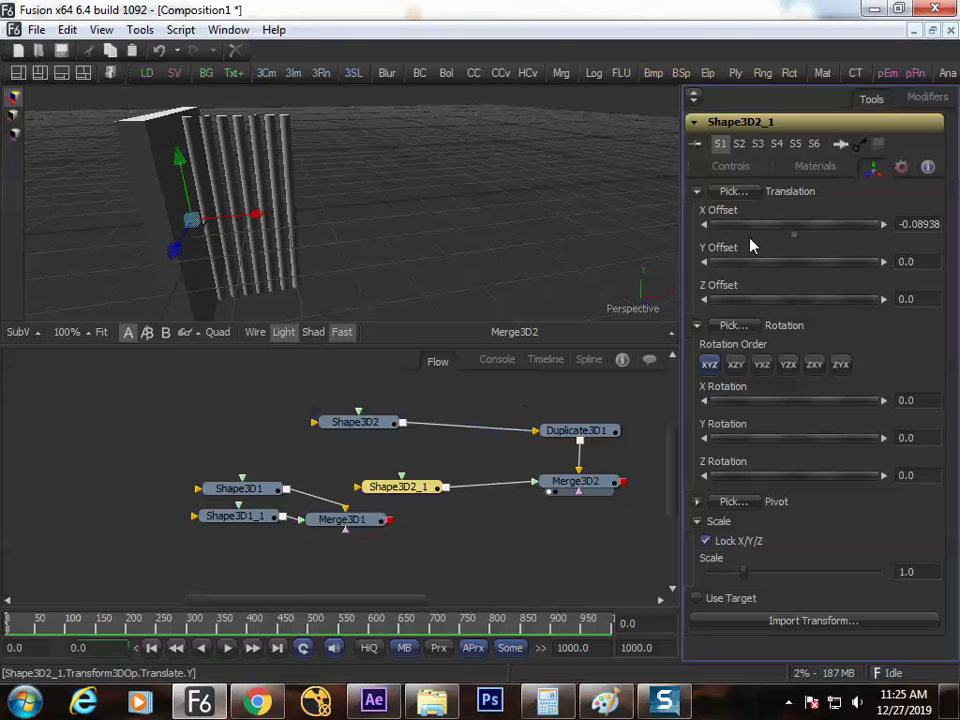
pyautogui.click(735, 168)
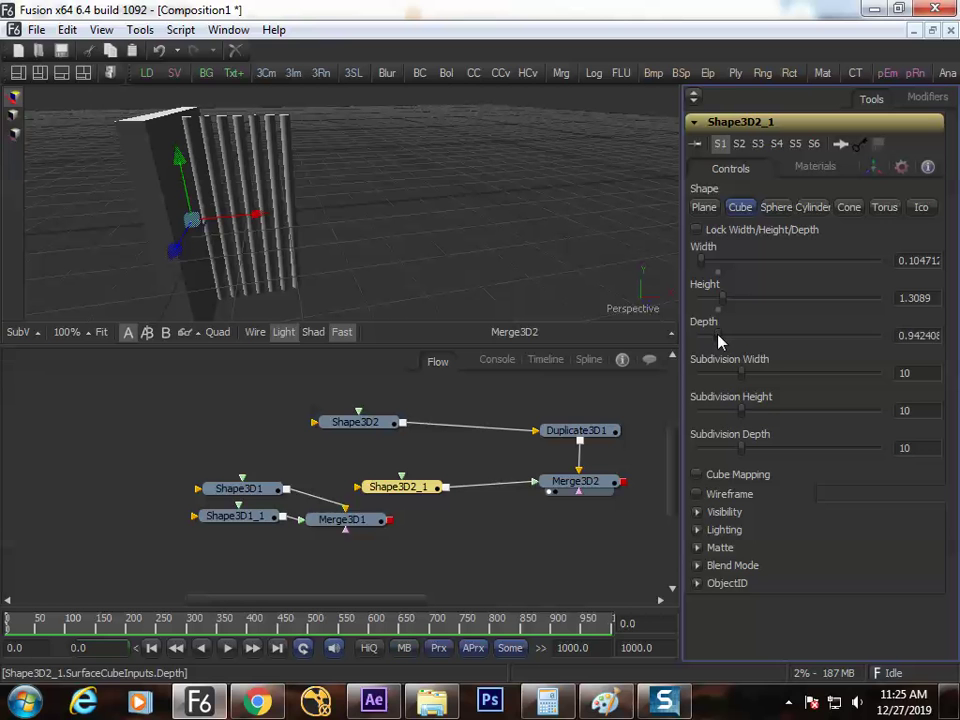
pyautogui.moveTo(718, 342); pyautogui.dragTo(710, 344)
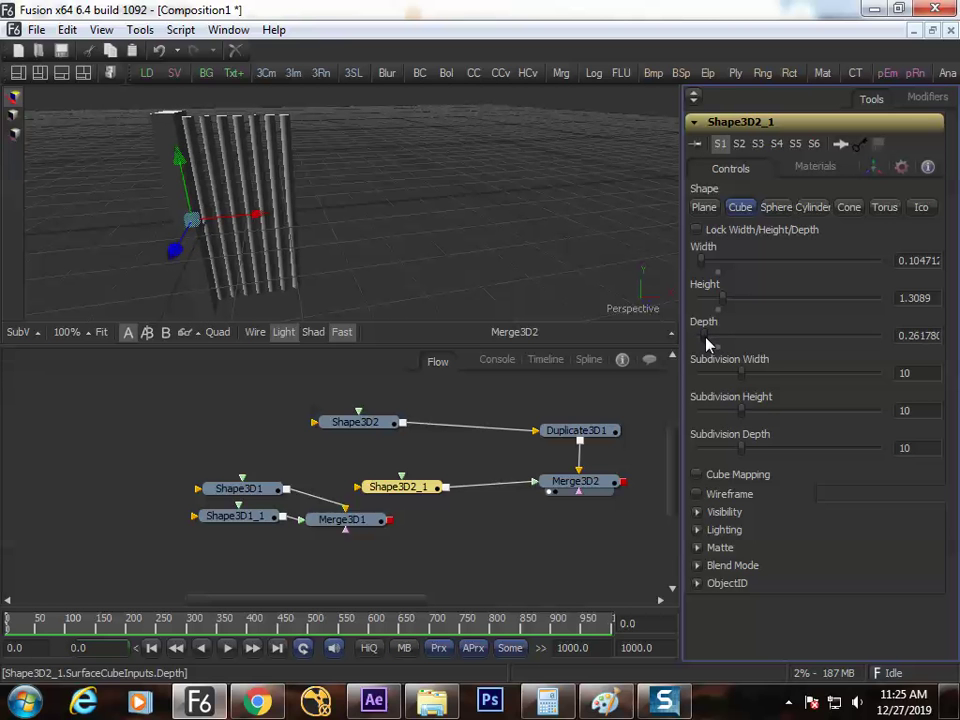
pyautogui.moveTo(262, 214); pyautogui.dragTo(698, 338)
pyautogui.moveTo(300, 240); pyautogui.dragTo(283, 190)
# Step: Merge a copy of the slab with Shape3D2_1 and move Shape3D2_1 along X to the opposite end of the rods
pyautogui.moveTo(402, 483); pyautogui.dragTo(399, 478)
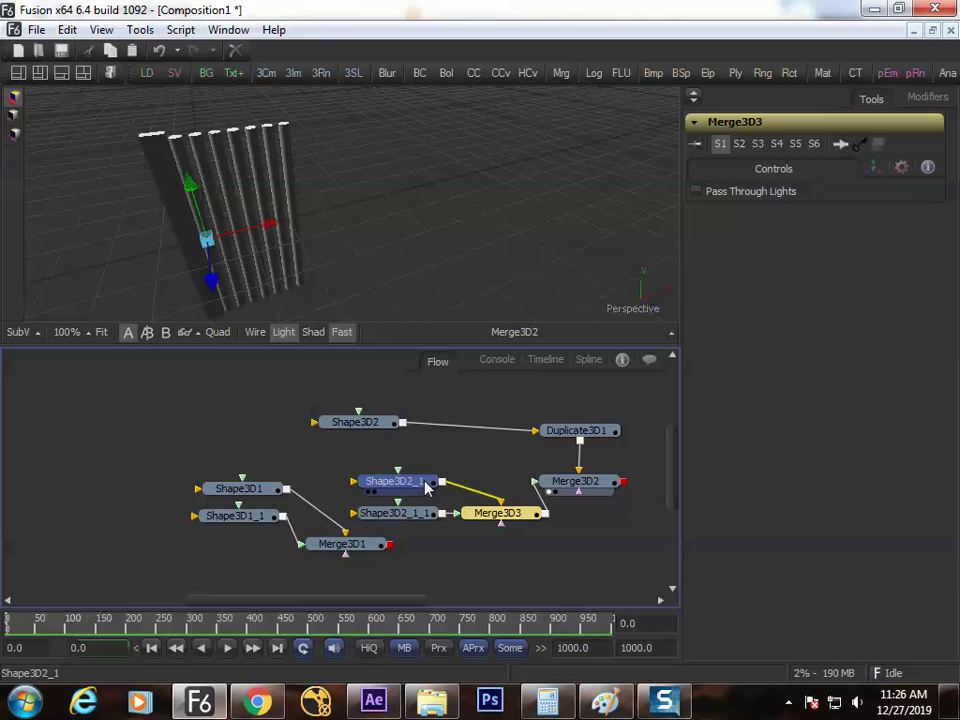
pyautogui.click(395, 481)
pyautogui.moveTo(257, 229); pyautogui.dragTo(369, 208)
pyautogui.moveTo(428, 225); pyautogui.dragTo(558, 235)
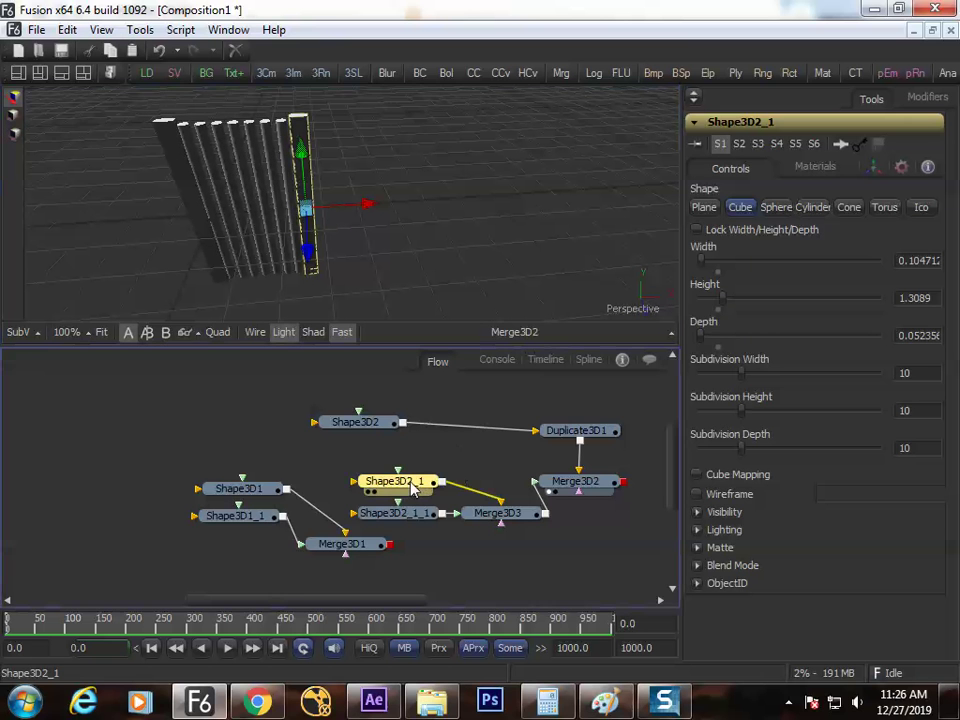
# Step: Paste another copy of the Shape3D2_1 slab and connect it to Merge3D3
pyautogui.moveTo(428, 487); pyautogui.dragTo(439, 478)
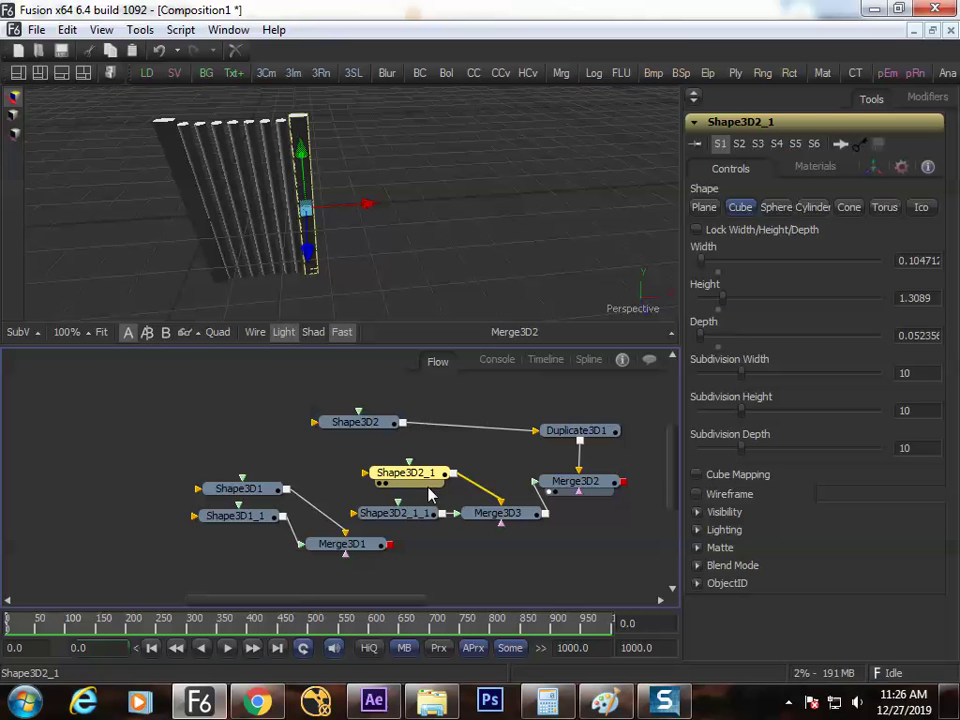
pyautogui.hotkey('ctrl', 'v')
pyautogui.moveTo(508, 512); pyautogui.dragTo(490, 530)
pyautogui.press('Delete')
pyautogui.click(443, 504)
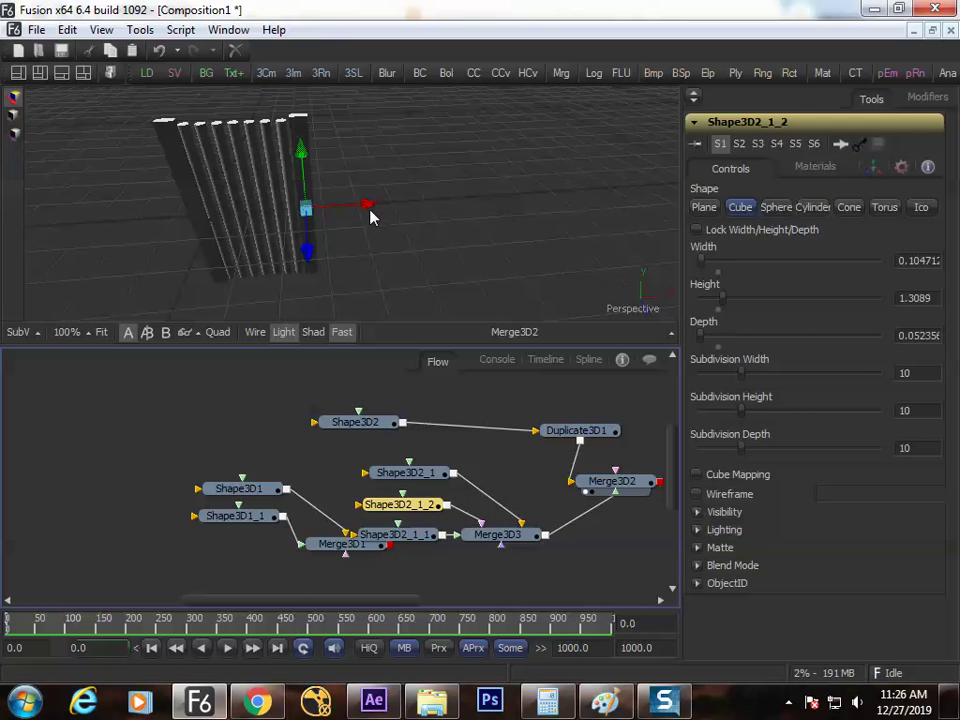
# Step: Make Shape3D2_1_2 the frame's top rail with Z Rotation -90, X Offset about 0.28, Y Offset about 0.66 and height about 0.84
pyautogui.moveTo(369, 210); pyautogui.dragTo(317, 208)
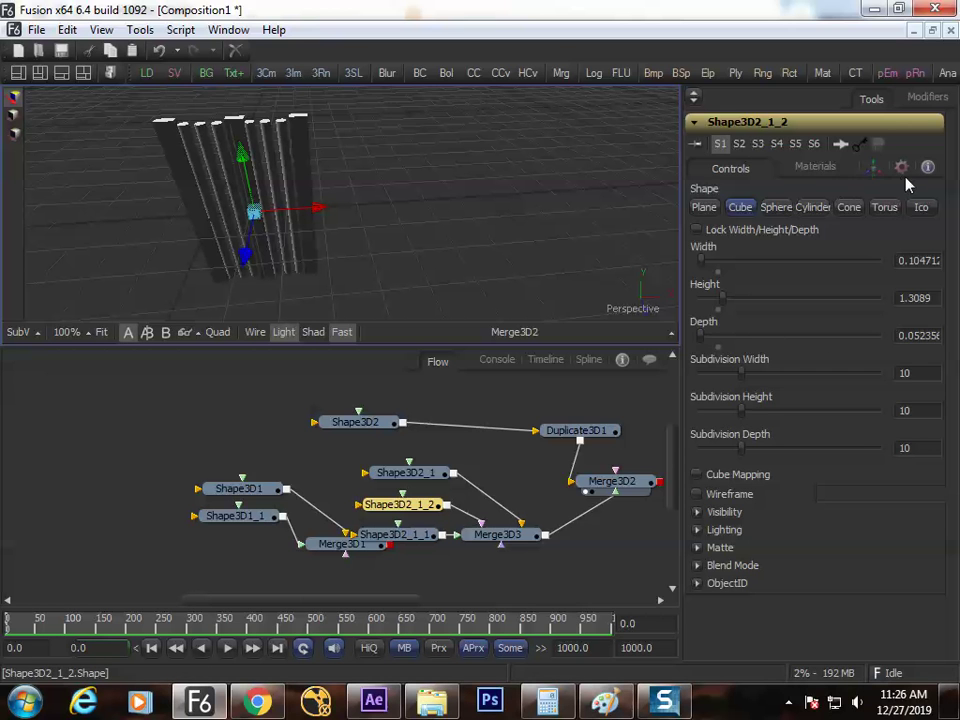
pyautogui.click(875, 168)
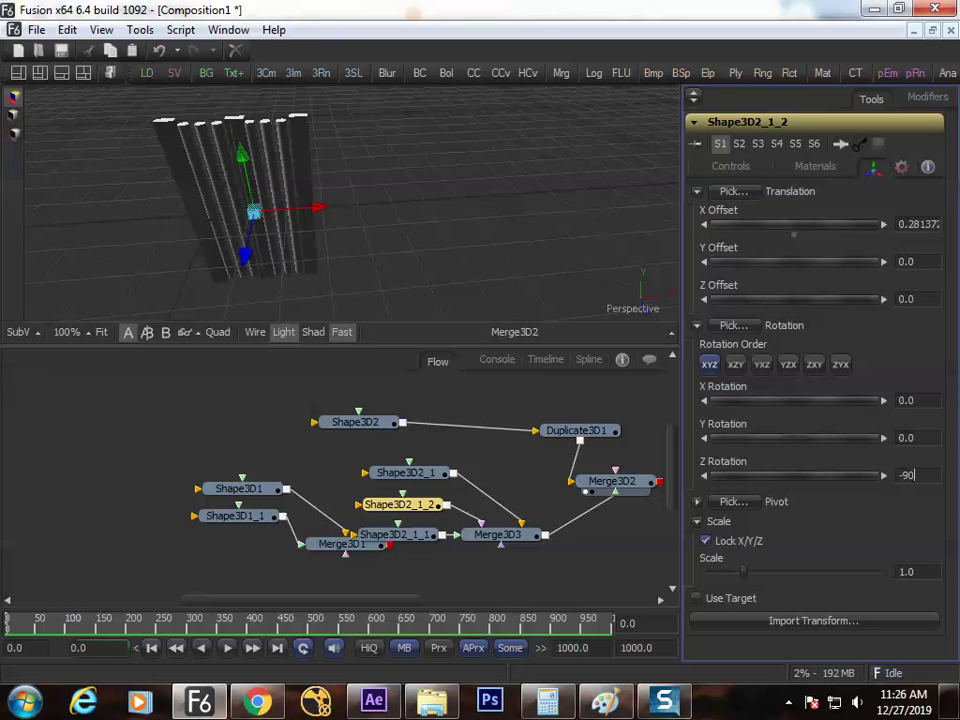
pyautogui.press('Return')
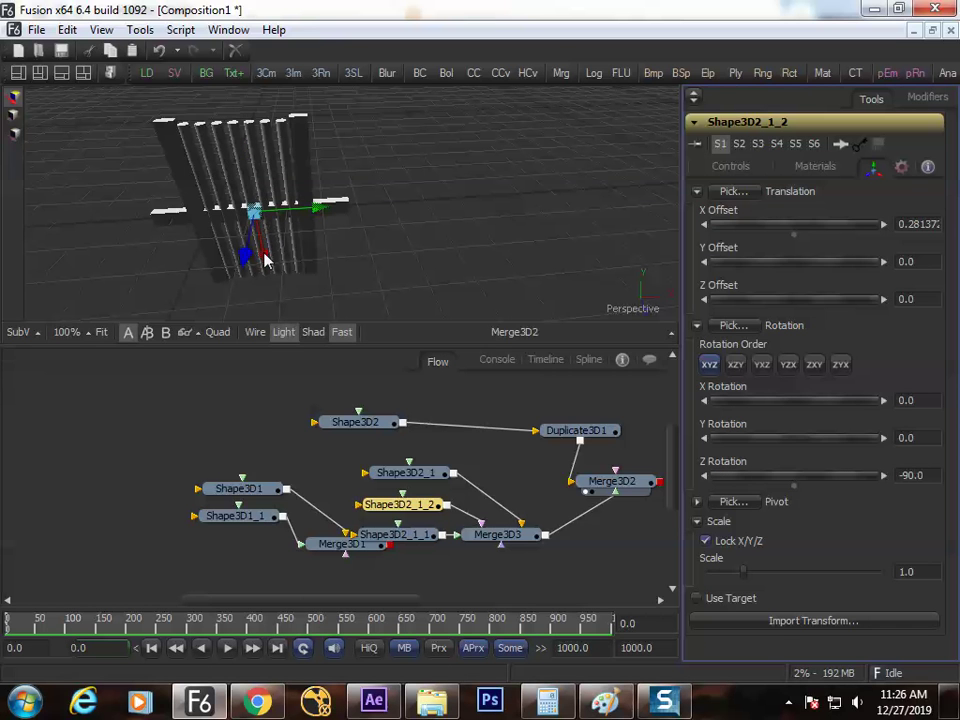
pyautogui.moveTo(265, 260); pyautogui.dragTo(264, 165)
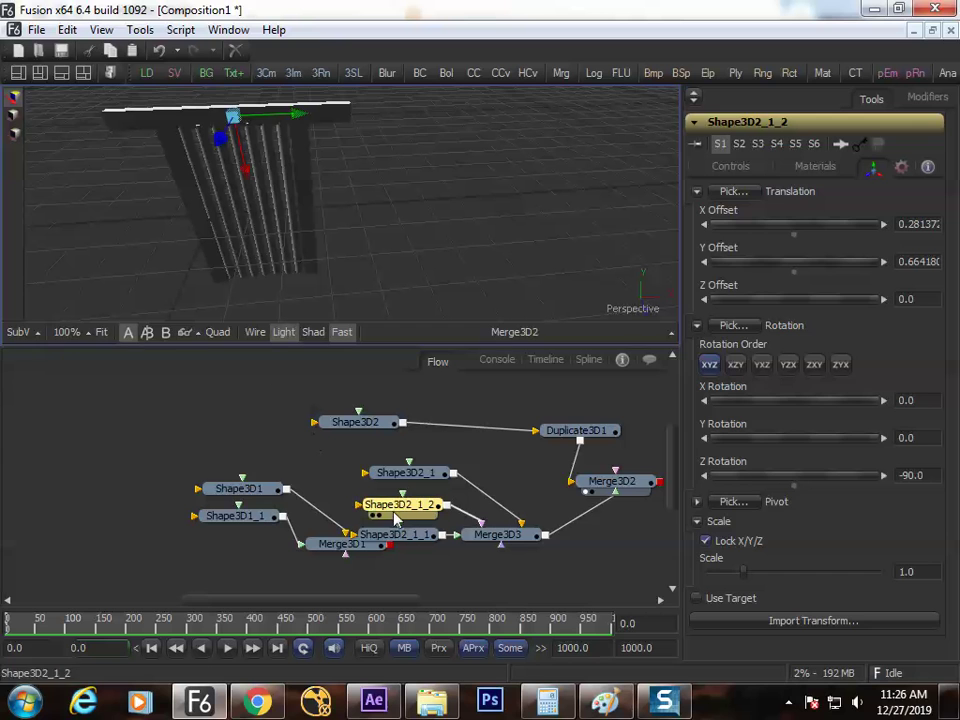
pyautogui.click(731, 167)
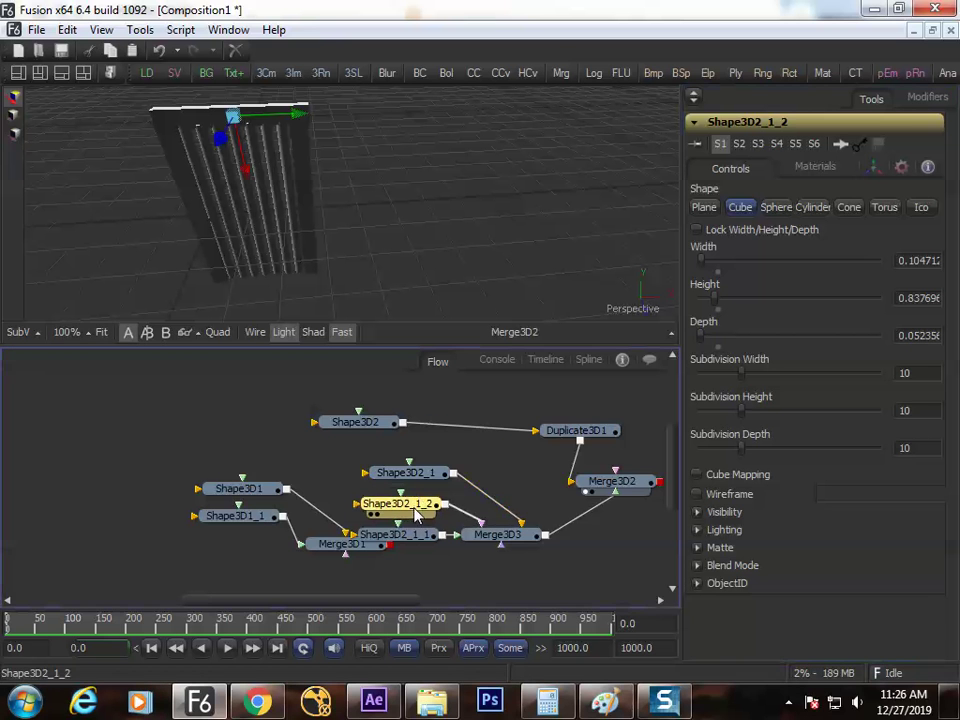
# Step: Paste a copy of the top rail, connect it to Merge3D3 and lower it to the bottom ends of the rods
pyautogui.hotkey('ctrl', 'v')
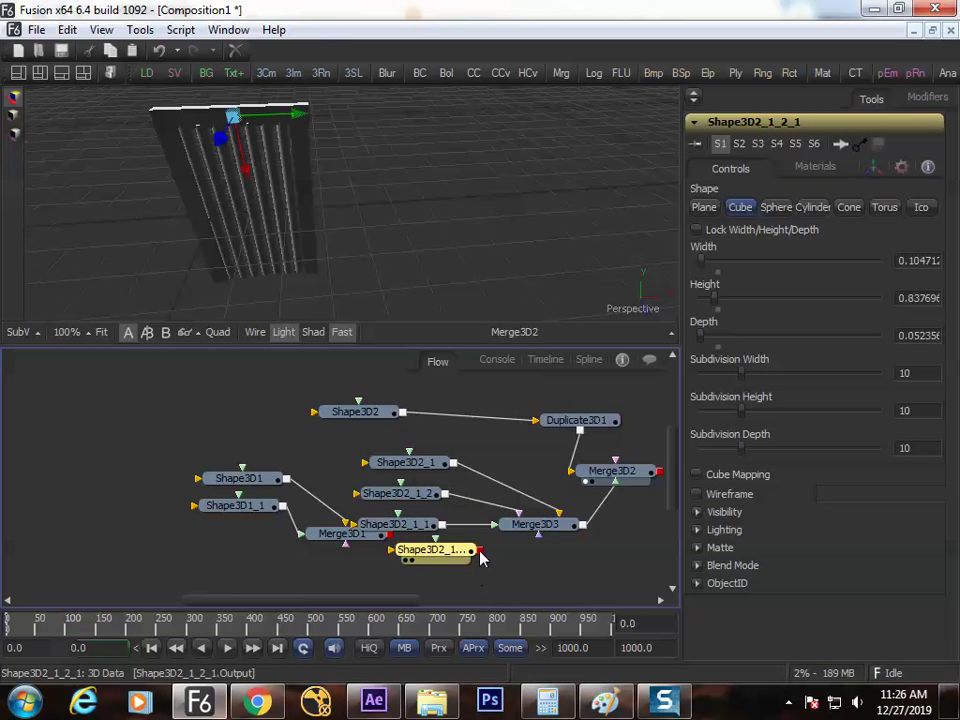
pyautogui.moveTo(480, 552); pyautogui.dragTo(532, 533)
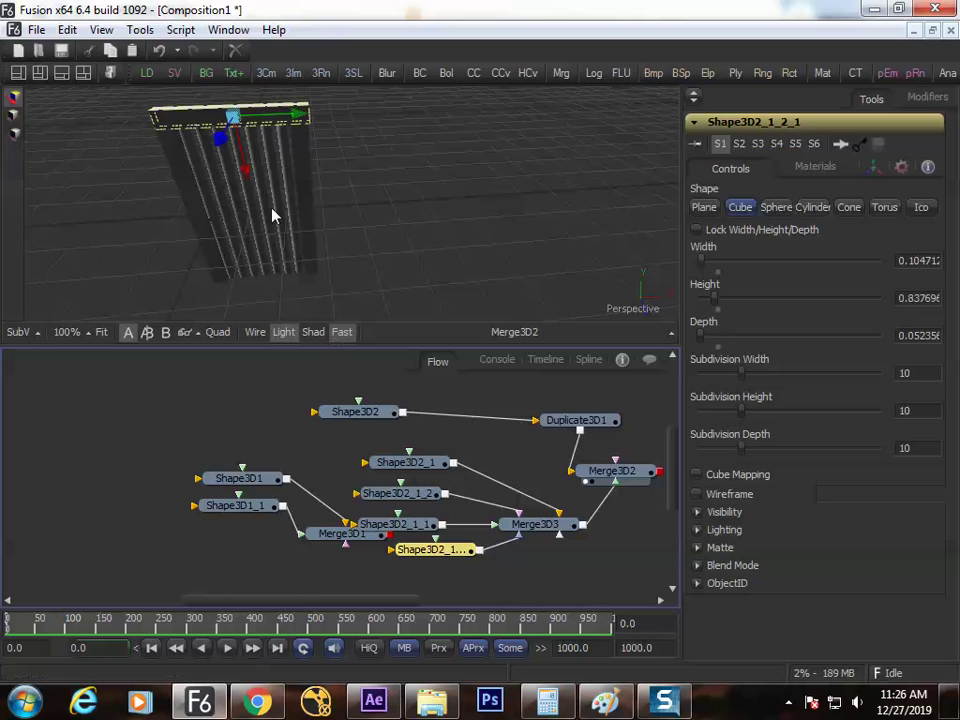
pyautogui.moveTo(247, 180); pyautogui.dragTo(274, 300)
pyautogui.click(289, 330)
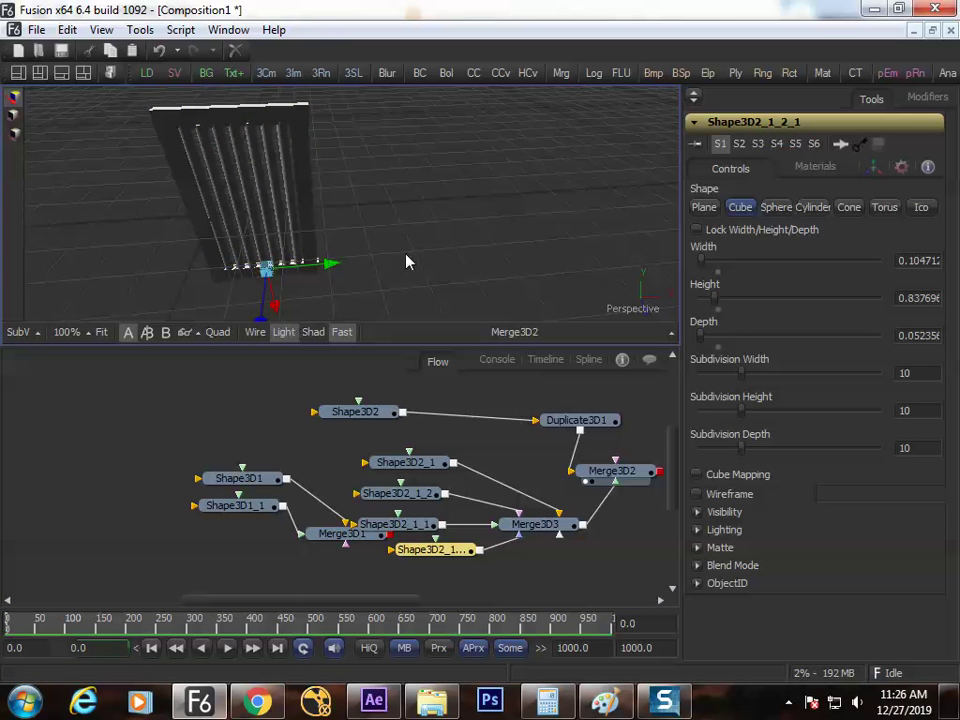
pyautogui.moveTo(435, 158); pyautogui.dragTo(317, 261)
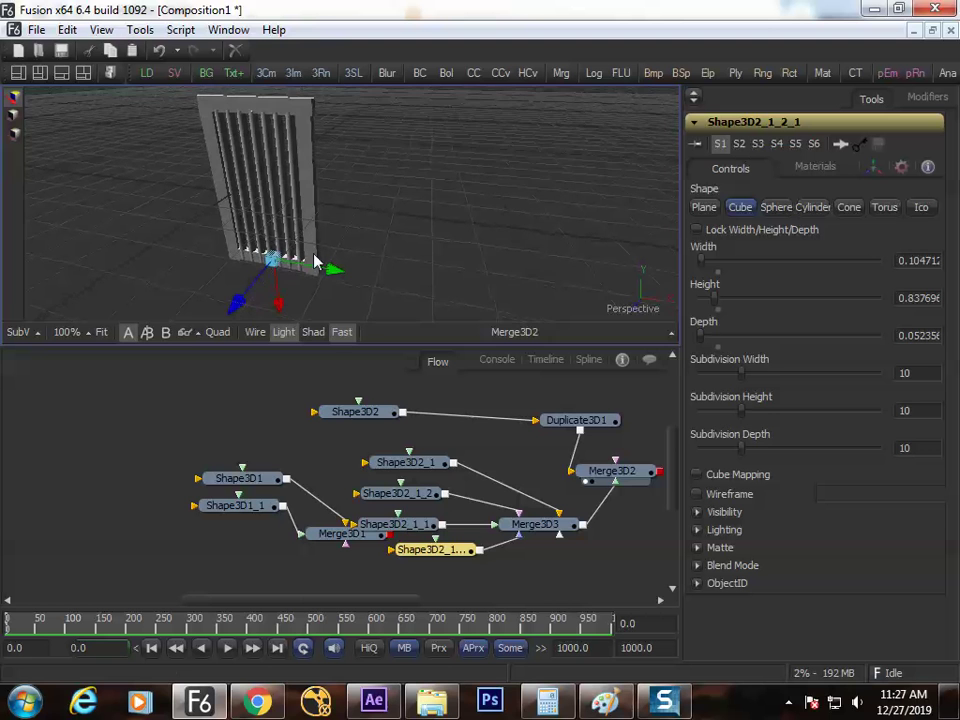
pyautogui.click(407, 494)
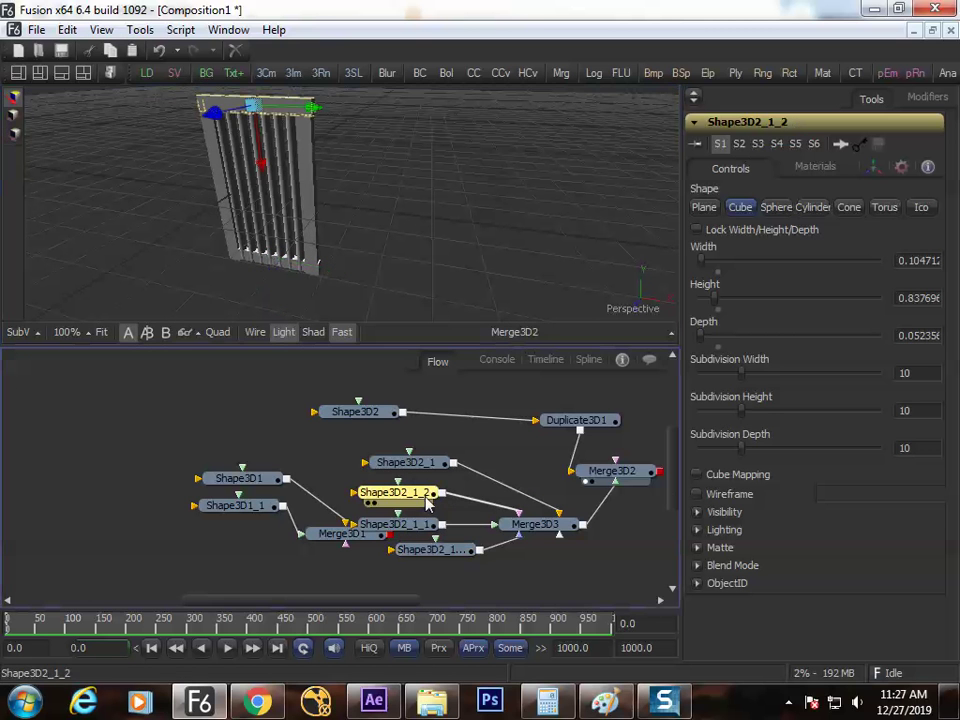
pyautogui.moveTo(353, 232); pyautogui.dragTo(329, 219)
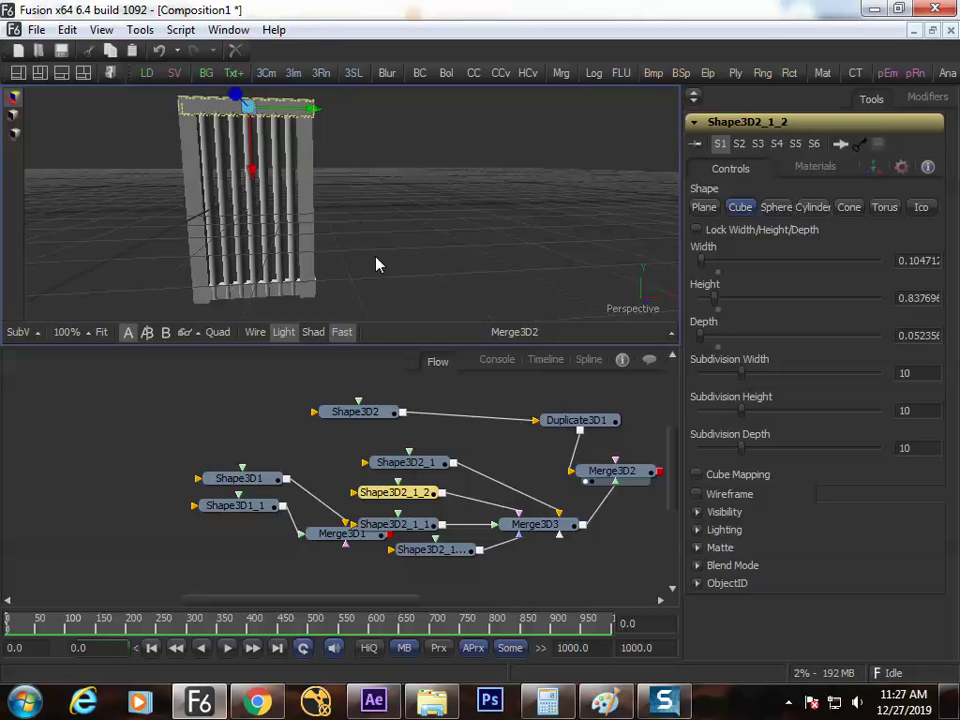
pyautogui.moveTo(376, 264); pyautogui.dragTo(332, 266)
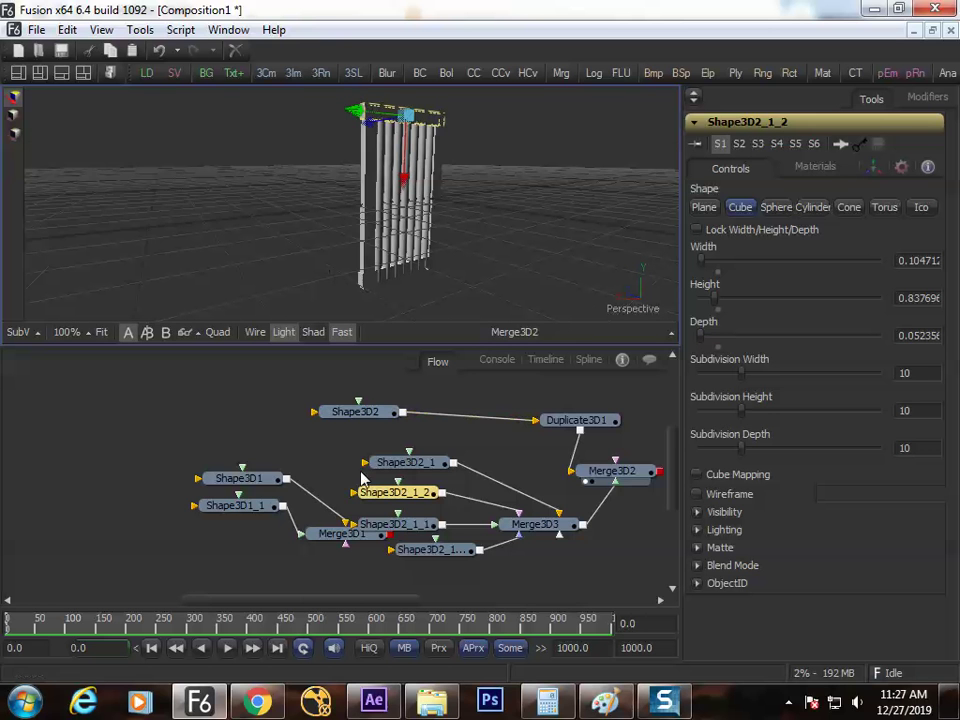
# Step: Move the Shape3D1, Shape3D1_1 and Merge3D1 nodes away from the rod and frame nodes in the flow
pyautogui.moveTo(362, 480); pyautogui.dragTo(246, 456)
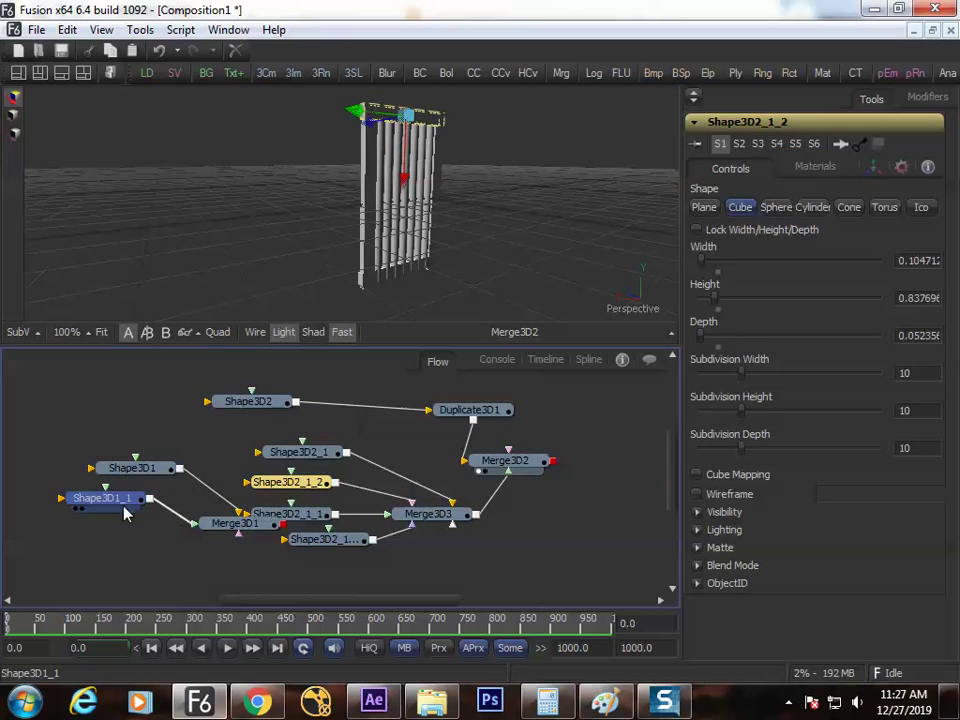
pyautogui.moveTo(124, 511); pyautogui.dragTo(69, 528)
pyautogui.moveTo(265, 532); pyautogui.dragTo(175, 529)
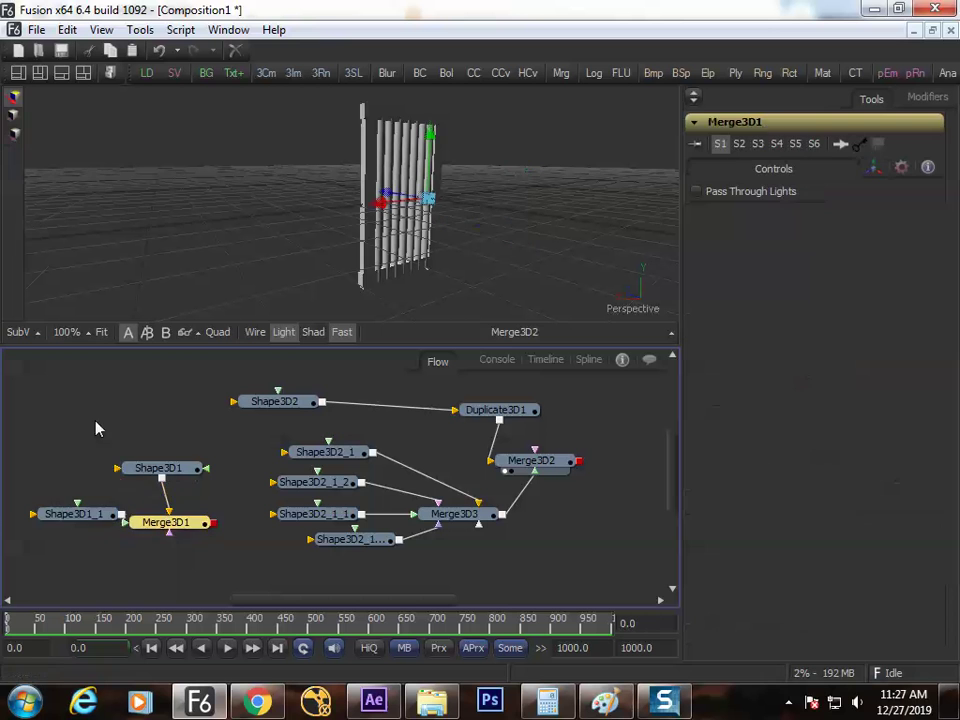
pyautogui.moveTo(88, 416); pyautogui.dragTo(141, 525)
pyautogui.click(188, 535)
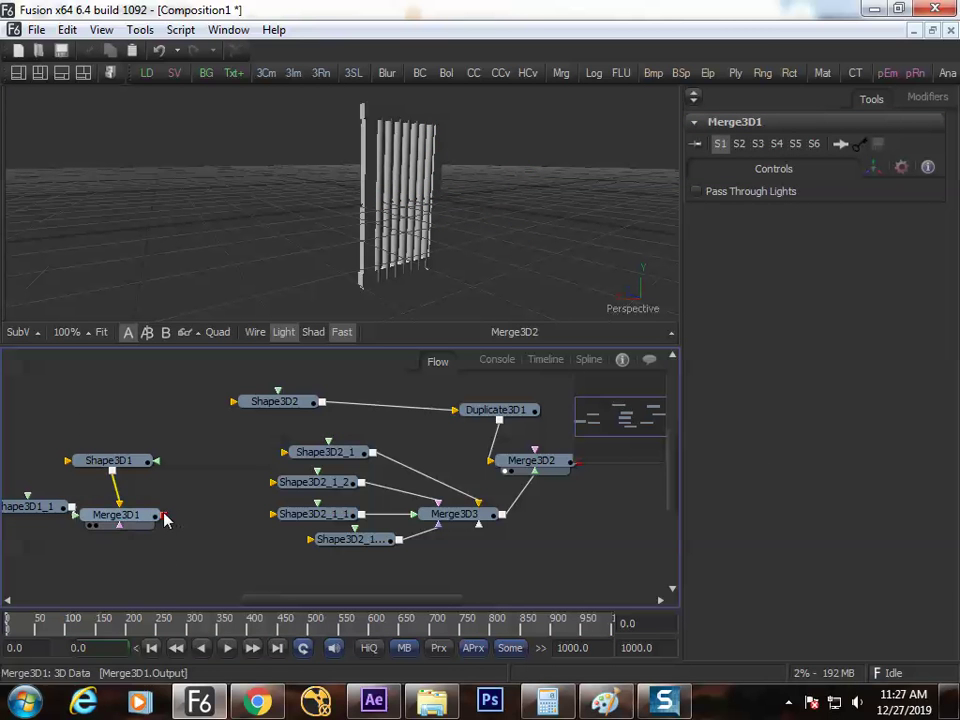
# Step: Tidy the flow by placing Merge3D2 beneath Duplicate3D1 and Merge3D3 beneath Merge3D2
pyautogui.moveTo(470, 526); pyautogui.dragTo(493, 532)
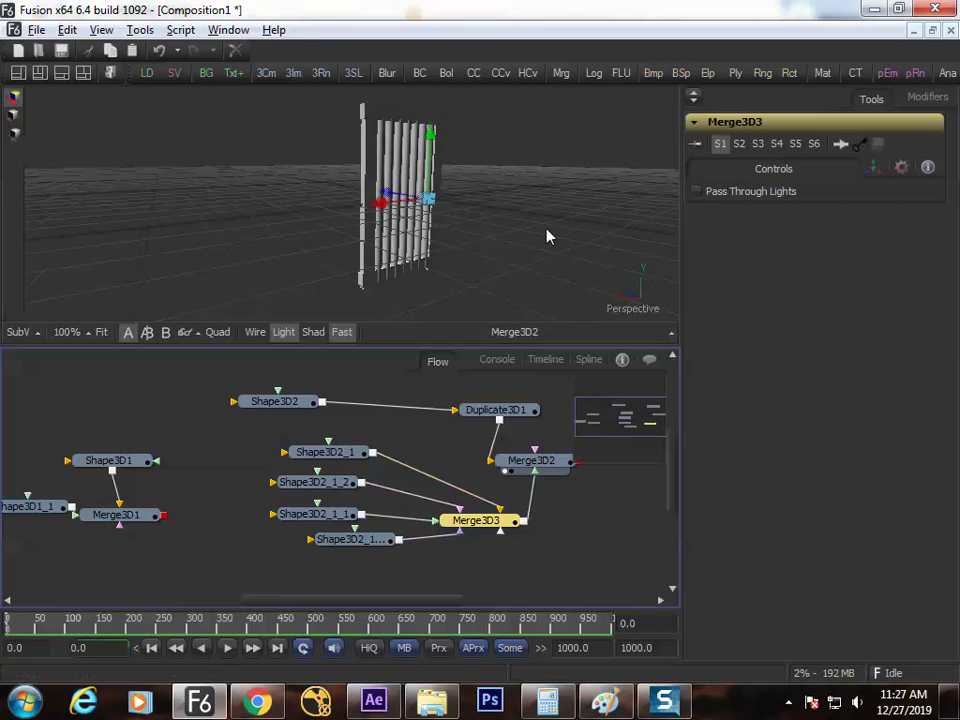
pyautogui.moveTo(548, 236); pyautogui.dragTo(414, 236)
pyautogui.moveTo(454, 445); pyautogui.dragTo(298, 424)
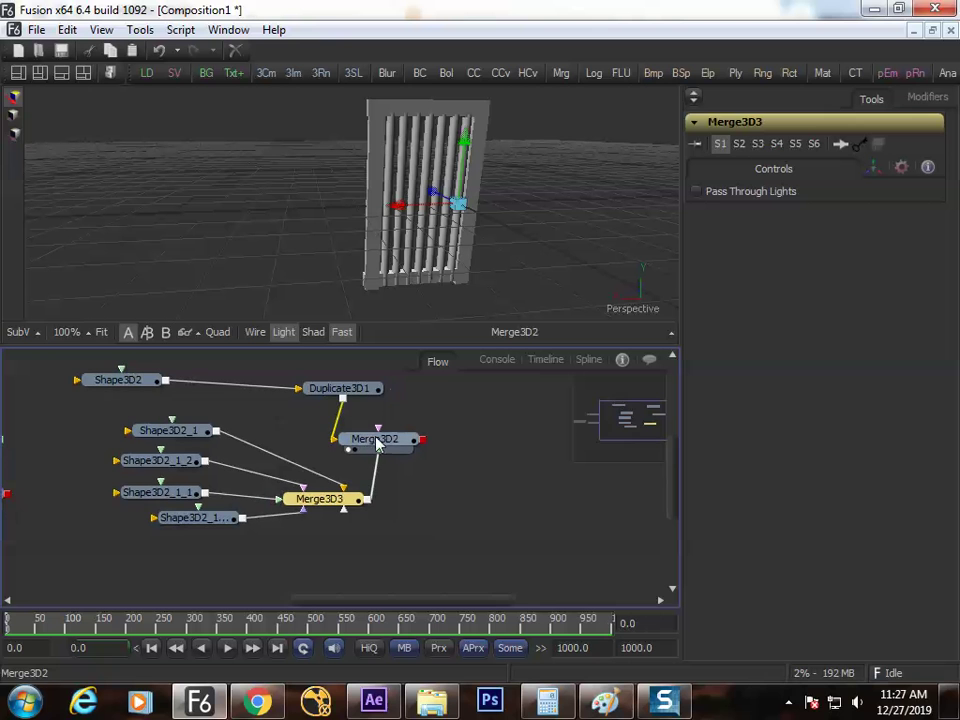
pyautogui.moveTo(378, 446); pyautogui.dragTo(353, 442)
pyautogui.moveTo(347, 506); pyautogui.dragTo(404, 514)
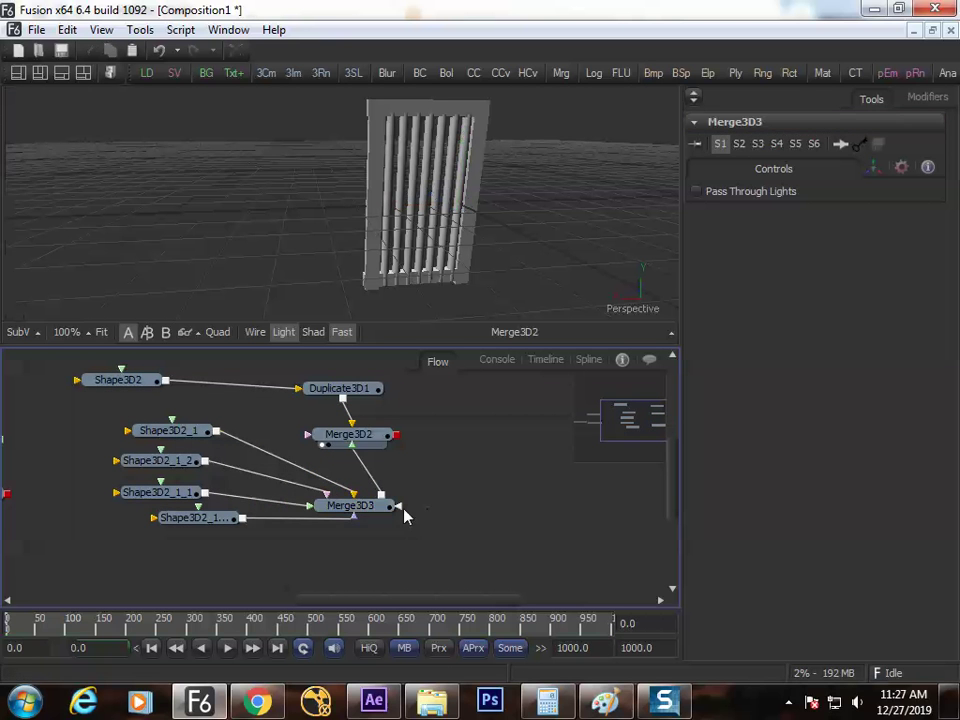
pyautogui.click(404, 515)
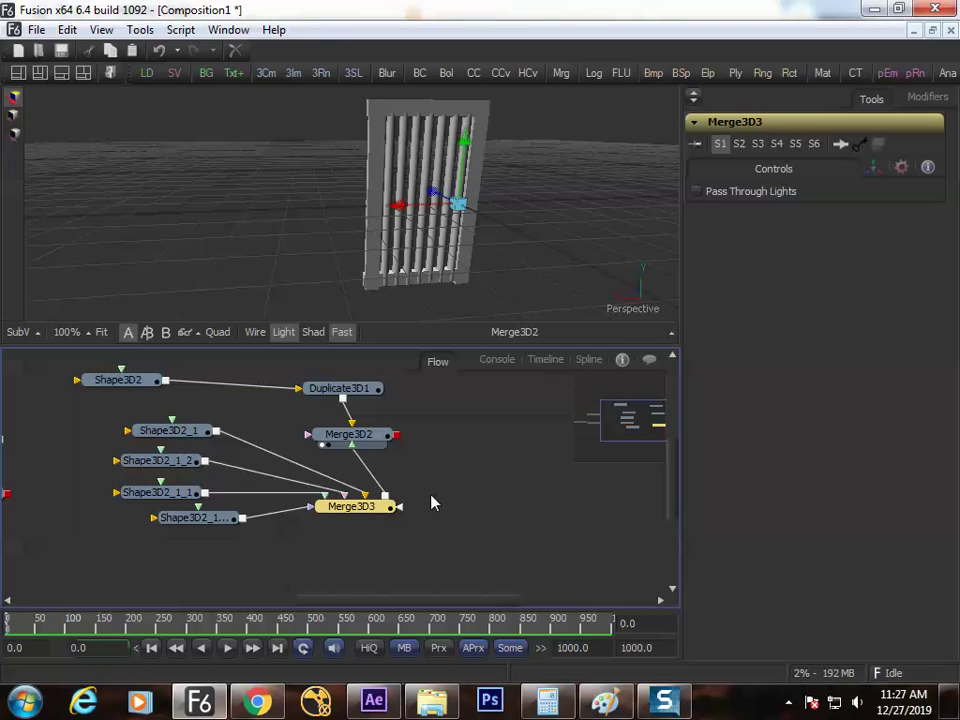
# Step: Add a Duplicate 3D node fed by Merge3D2, tidy the merge nodes beside it and display the new node in the viewer
pyautogui.hotkey('ctrl', 'space')
pyautogui.write('du')
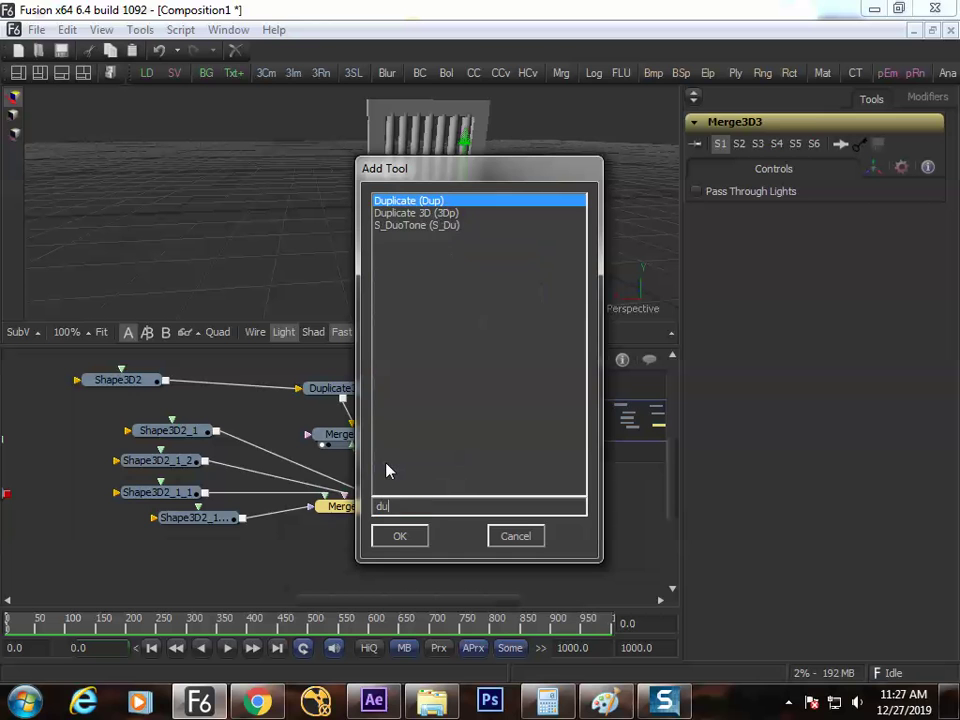
pyautogui.press('Down')
pyautogui.press('Return')
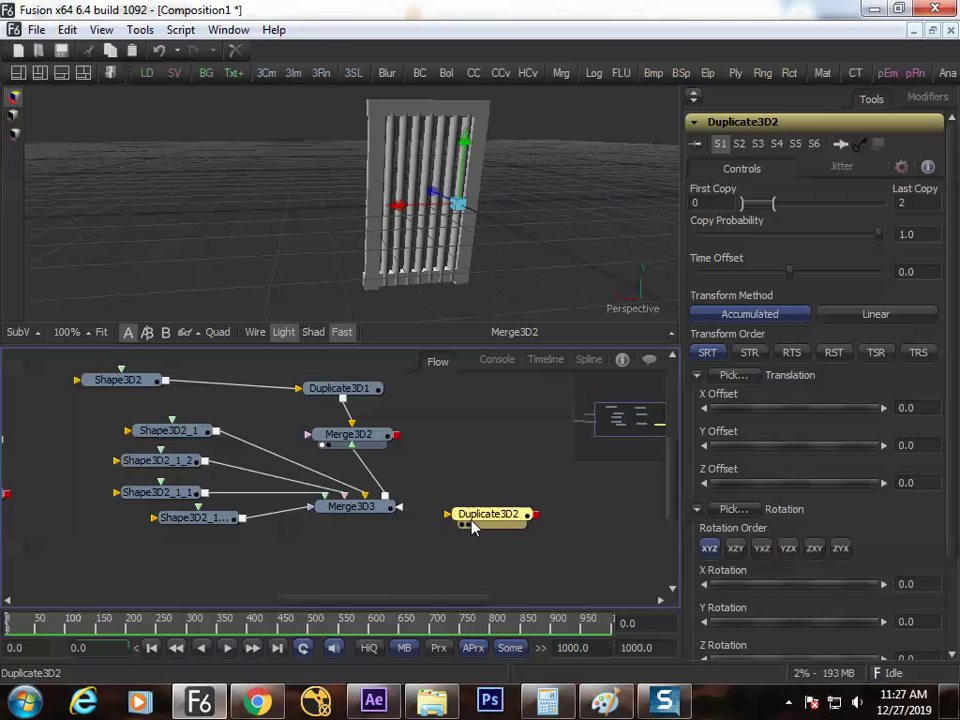
pyautogui.moveTo(449, 500); pyautogui.dragTo(447, 503)
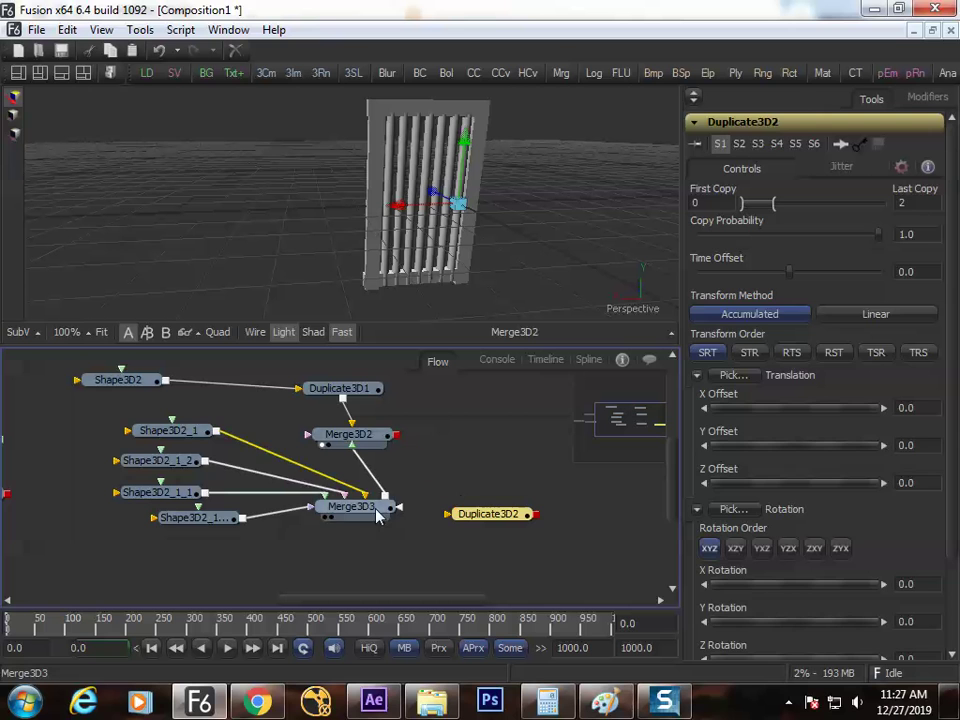
pyautogui.moveTo(373, 513); pyautogui.dragTo(345, 523)
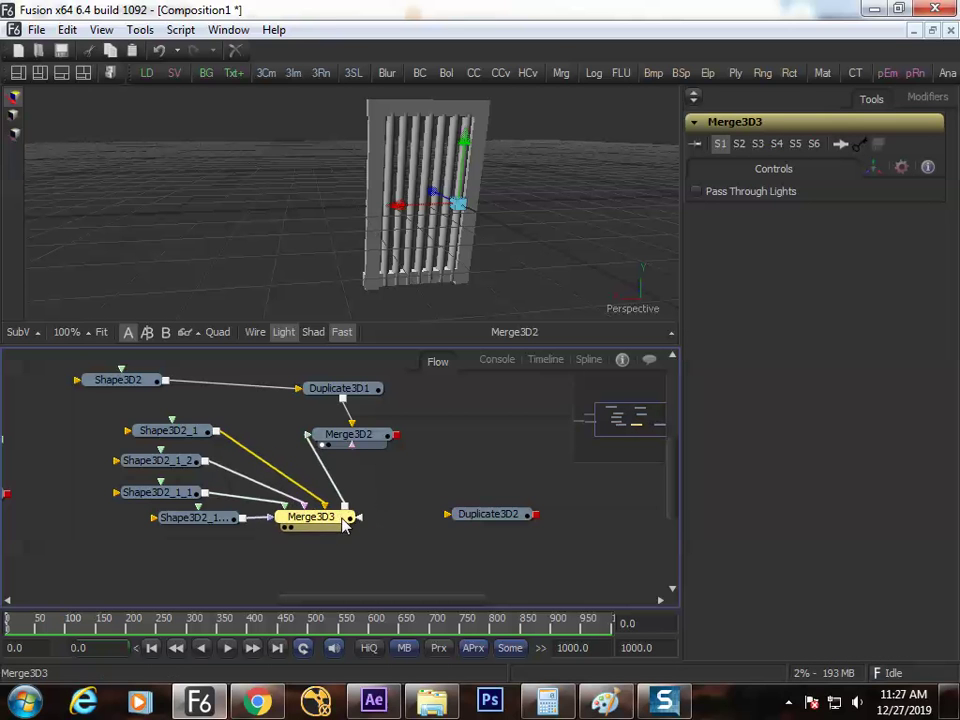
pyautogui.moveTo(380, 443); pyautogui.dragTo(474, 228)
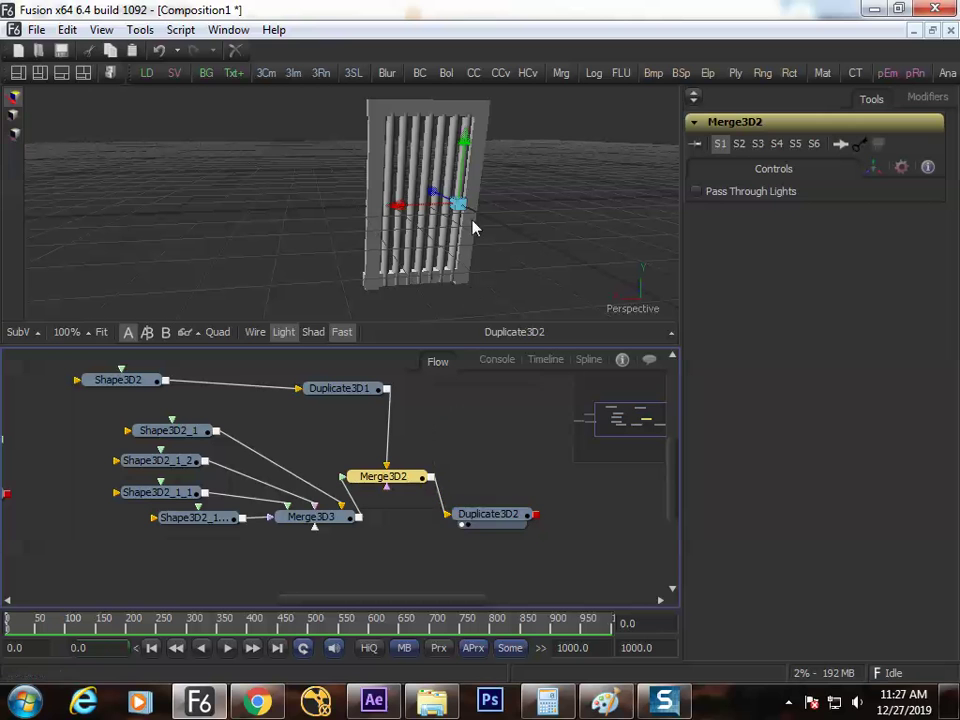
pyautogui.click(492, 518)
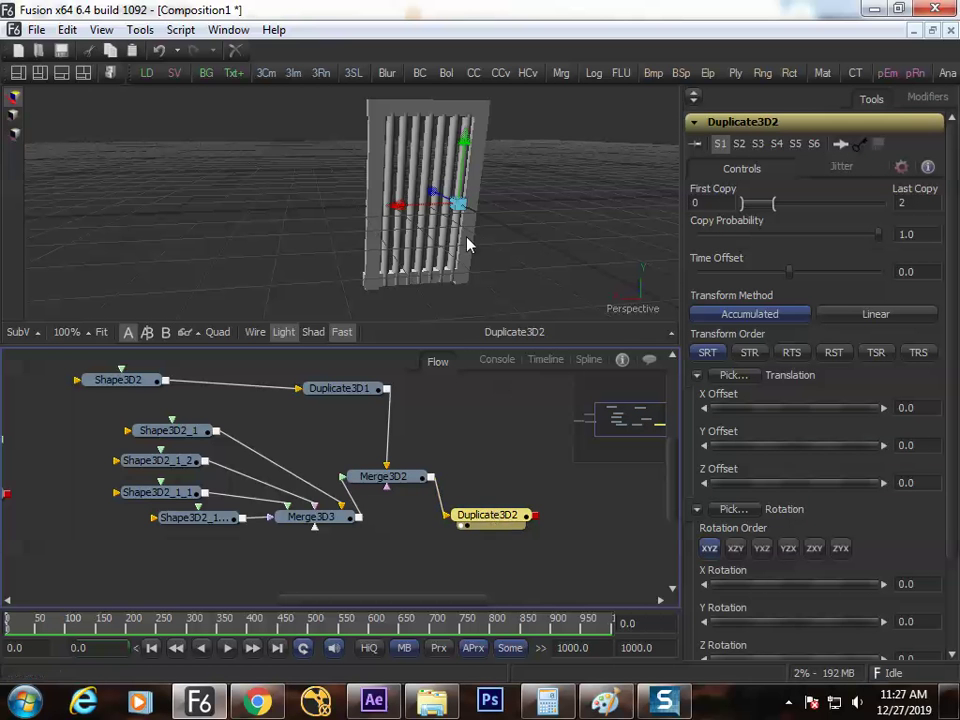
# Step: Set Duplicate3D2's Last Copy to 4 and its X Offset to about -1.25 to repeat the grille in a spaced row
pyautogui.moveTo(500, 287); pyautogui.dragTo(358, 242)
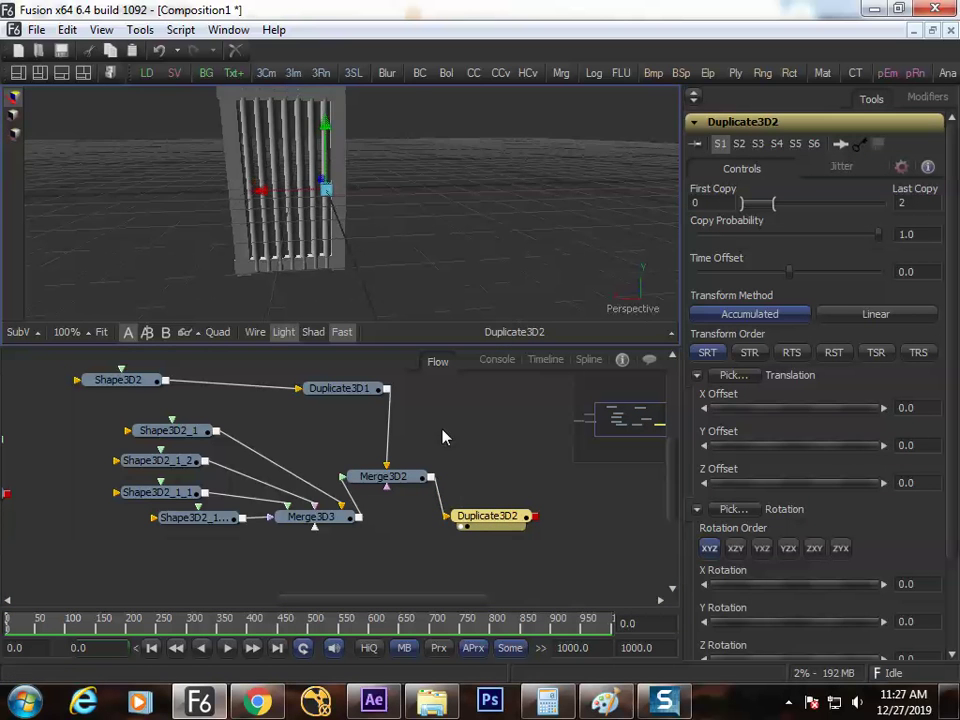
pyautogui.moveTo(774, 204); pyautogui.dragTo(798, 218)
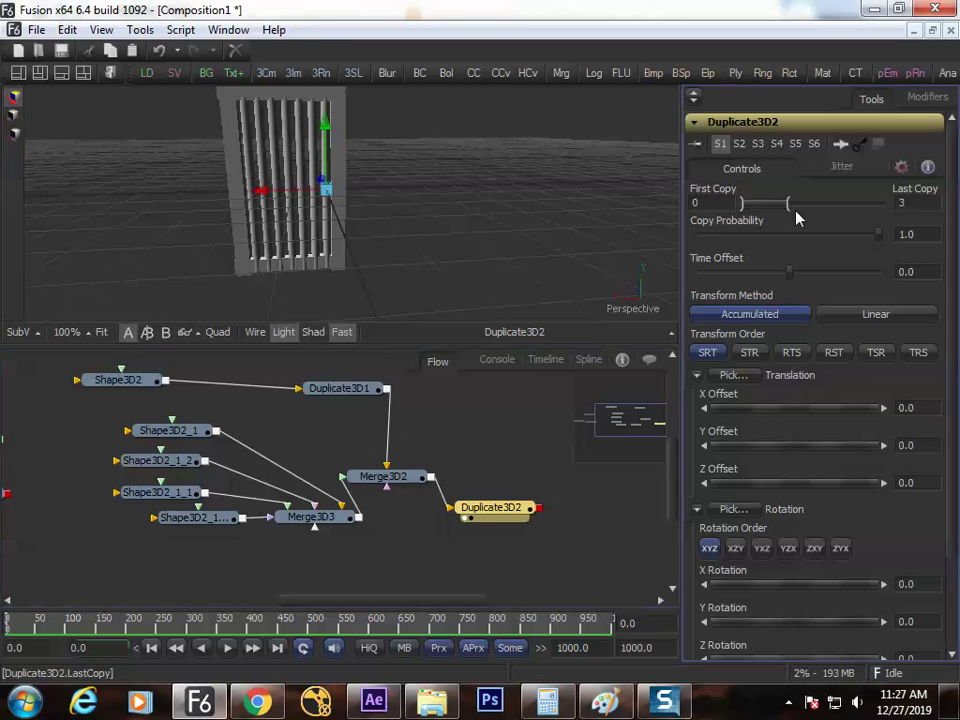
pyautogui.moveTo(750, 417); pyautogui.dragTo(700, 420)
pyautogui.moveTo(439, 253); pyautogui.dragTo(340, 260)
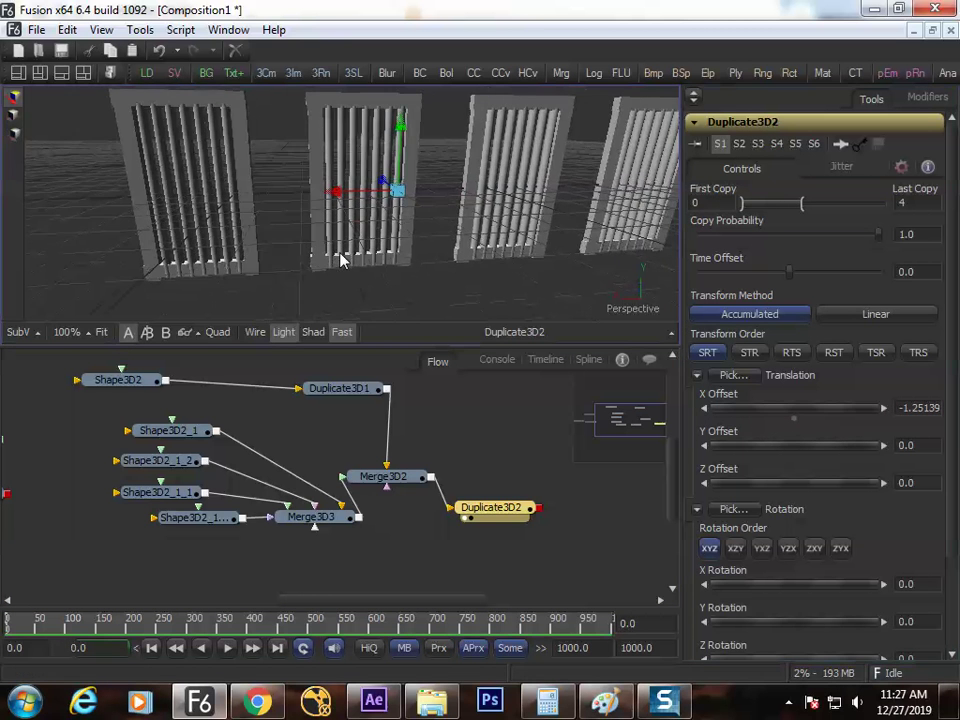
# Step: Inspect the row of grilles in the enlarged perspective view and raise Duplicate3D2's Last Copy to 6
pyautogui.press('F4')
pyautogui.moveTo(435, 315); pyautogui.dragTo(558, 370)
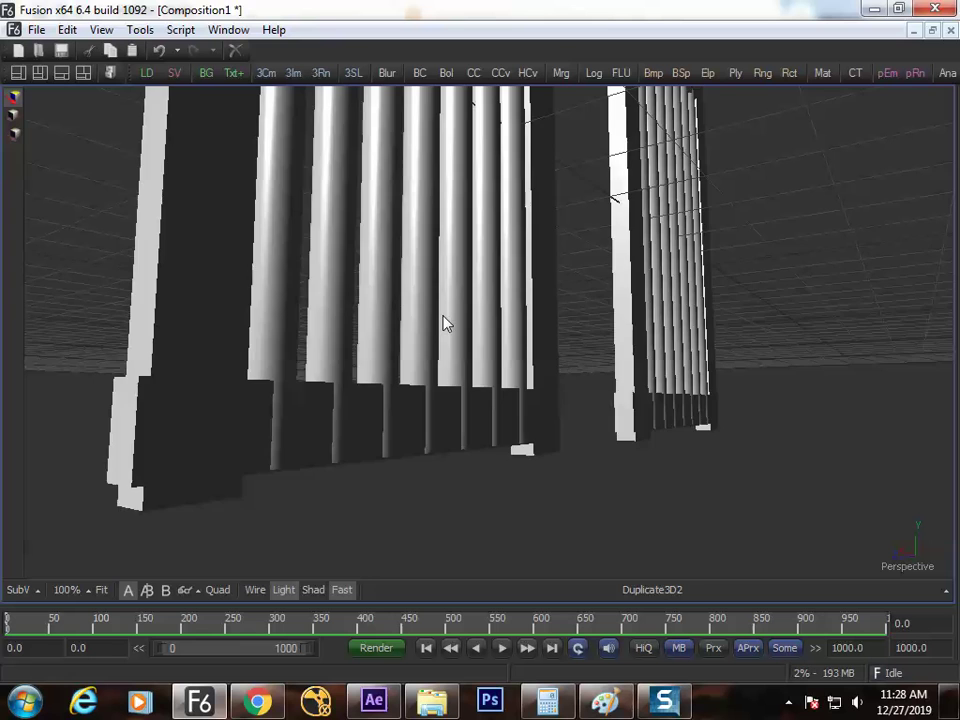
pyautogui.scroll(-3, 443, 323)
pyautogui.moveTo(443, 323); pyautogui.dragTo(335, 410)
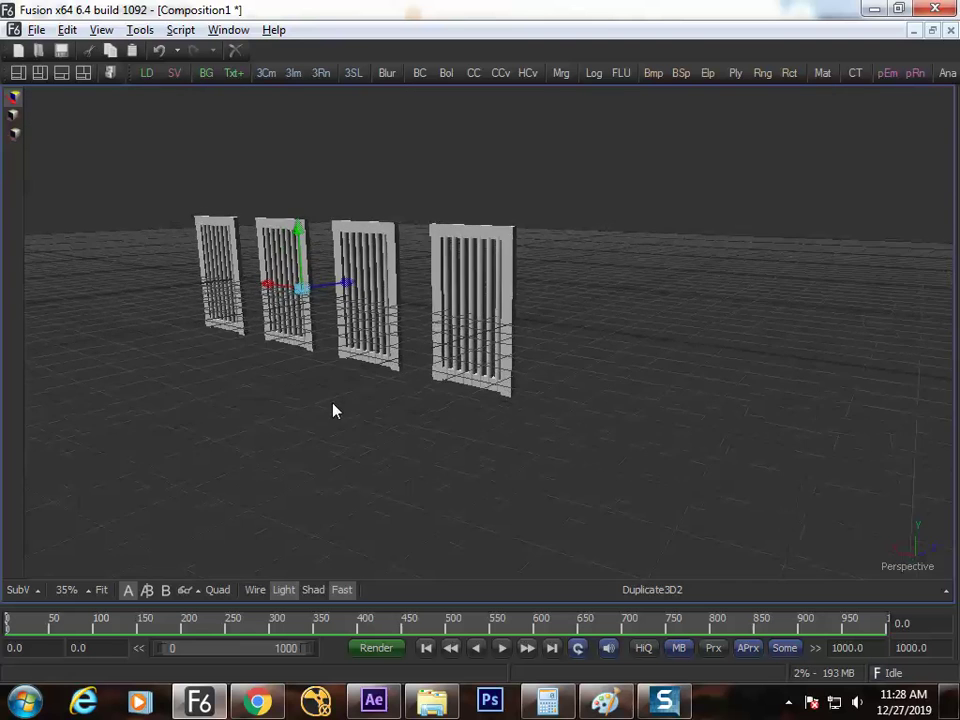
pyautogui.press('F4')
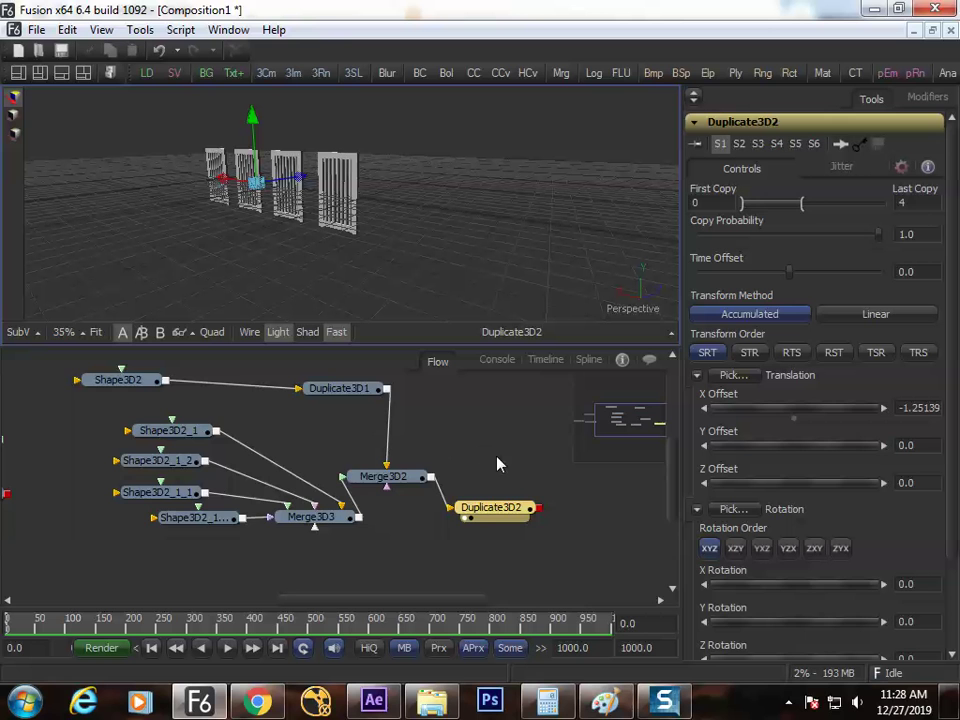
pyautogui.moveTo(470, 475); pyautogui.dragTo(269, 471)
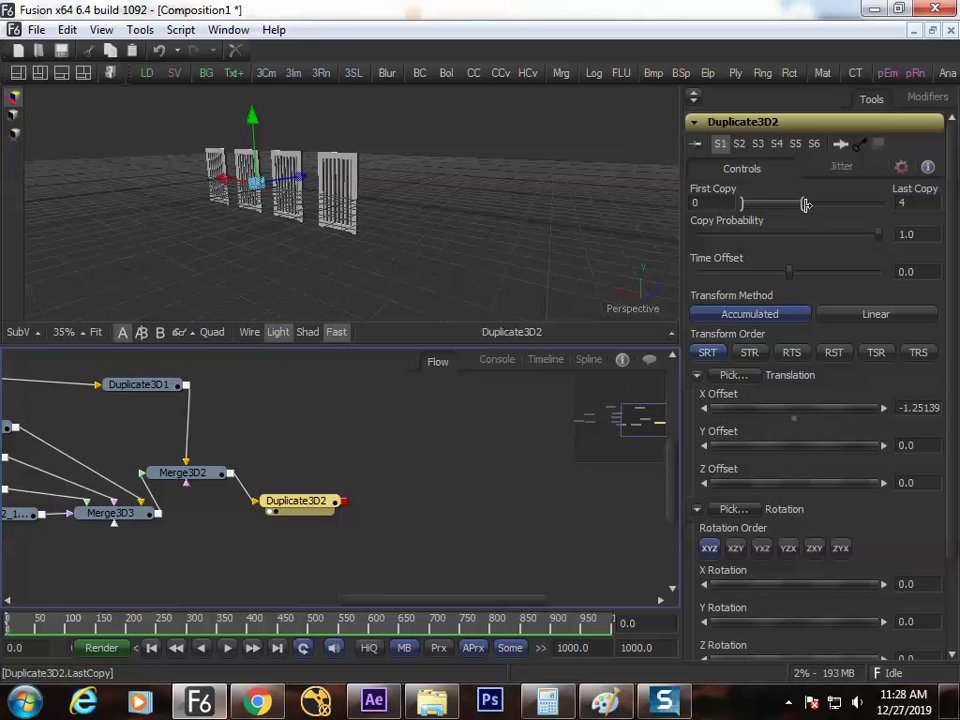
pyautogui.moveTo(806, 204); pyautogui.dragTo(839, 217)
pyautogui.moveTo(455, 265); pyautogui.dragTo(332, 266)
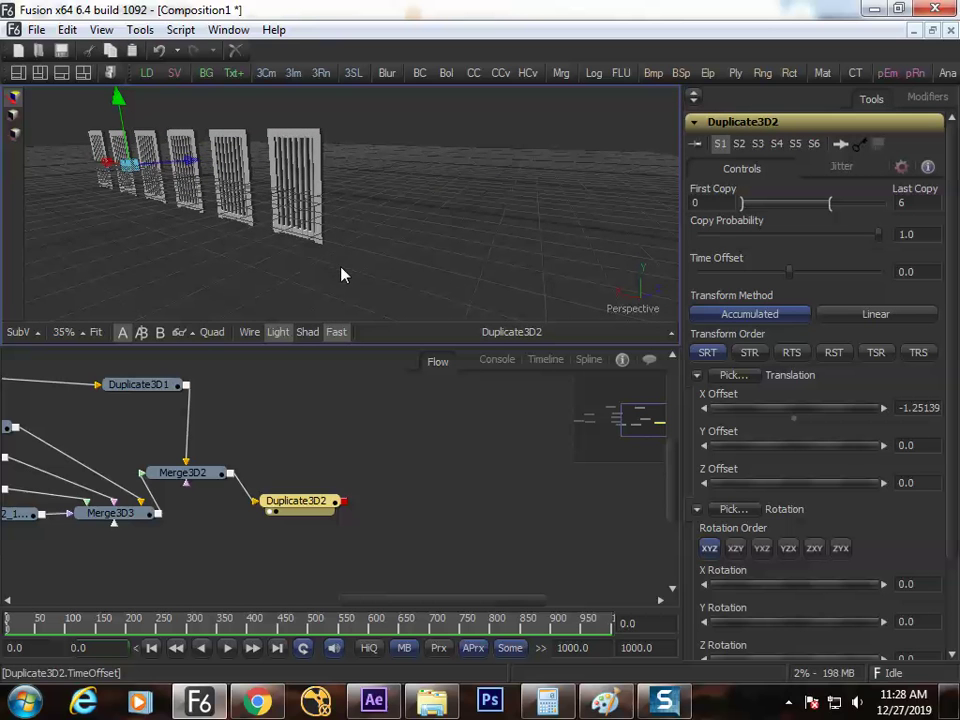
pyautogui.press('F4')
pyautogui.press('F4')
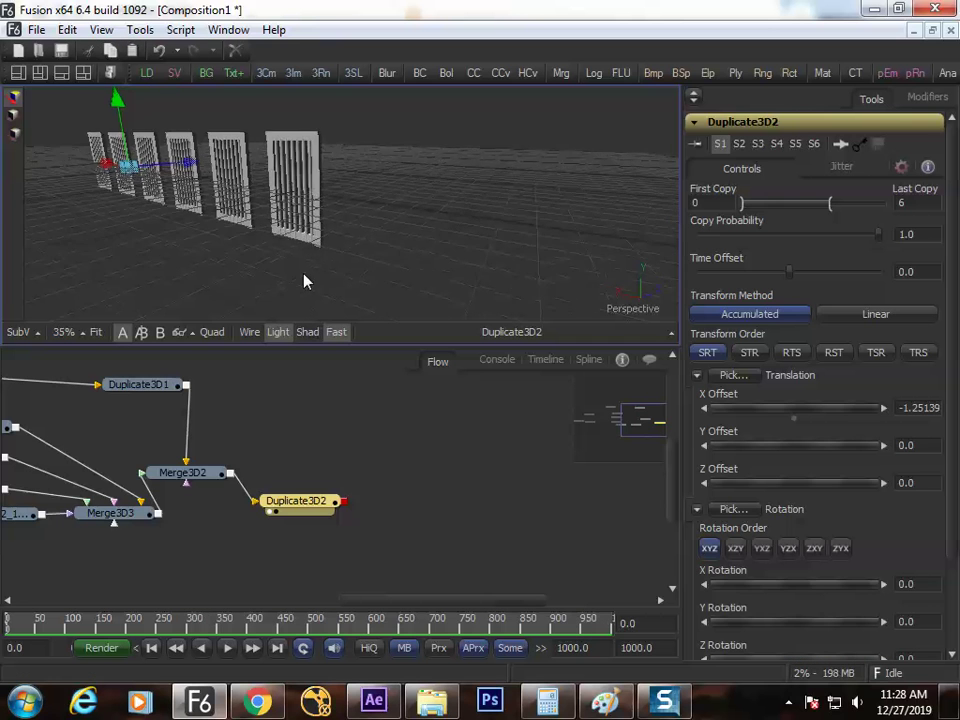
# Step: Switch the viewer to wireframe display and examine the row of duplicated grilles up close and from a distance
pyautogui.moveTo(304, 274); pyautogui.dragTo(294, 303)
pyautogui.click(251, 337)
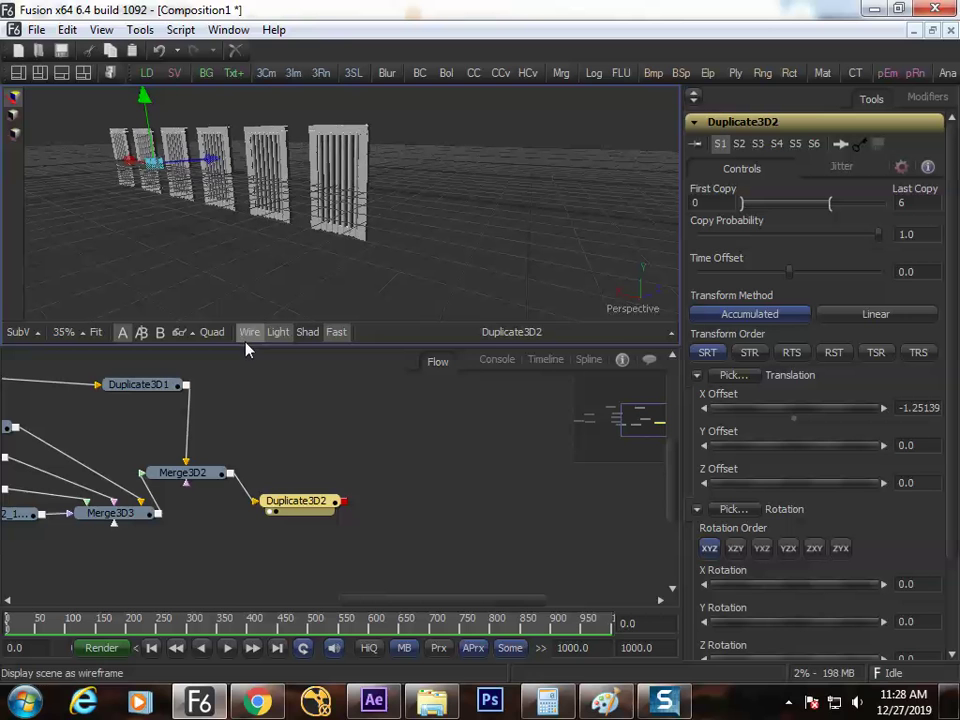
pyautogui.moveTo(343, 272); pyautogui.dragTo(396, 276)
pyautogui.press('F4')
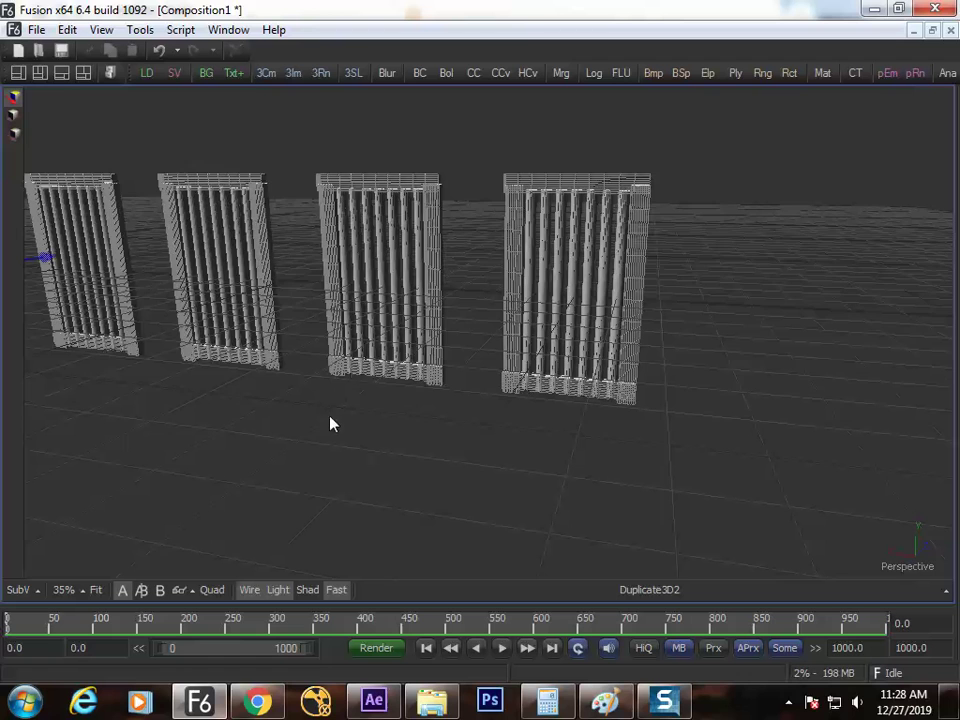
pyautogui.scroll(3, 280, 387)
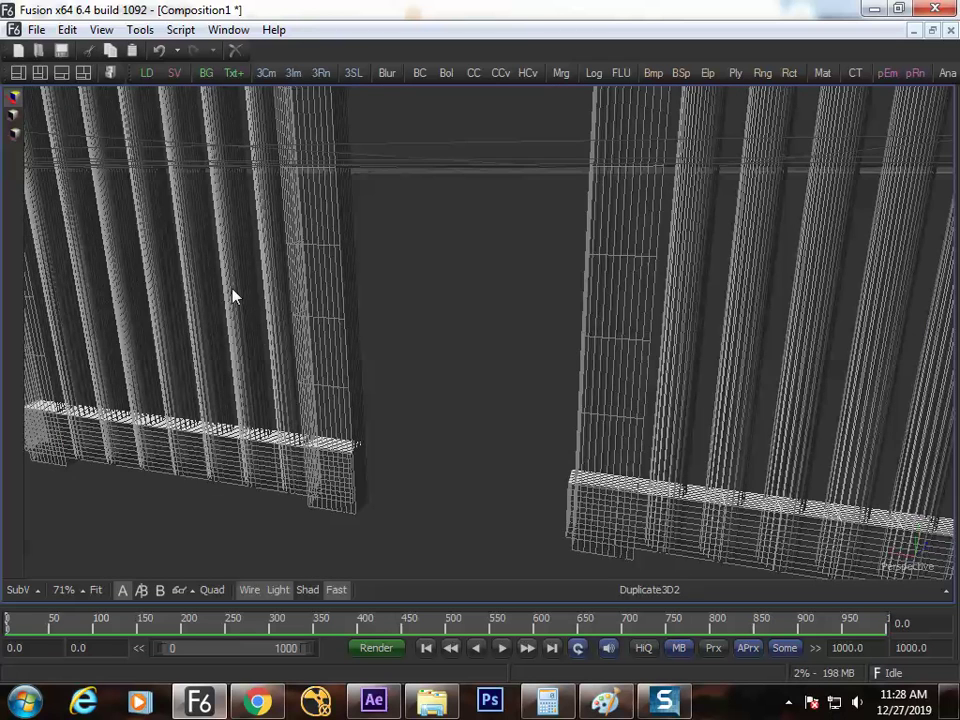
pyautogui.scroll(-4, 232, 296)
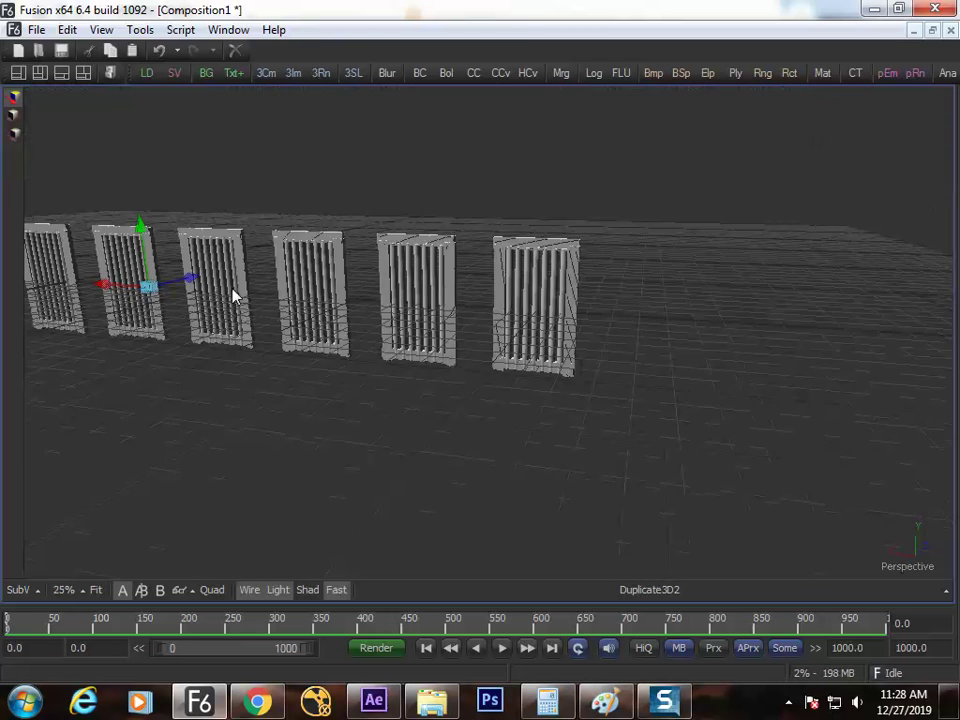
pyautogui.moveTo(401, 315); pyautogui.dragTo(333, 347)
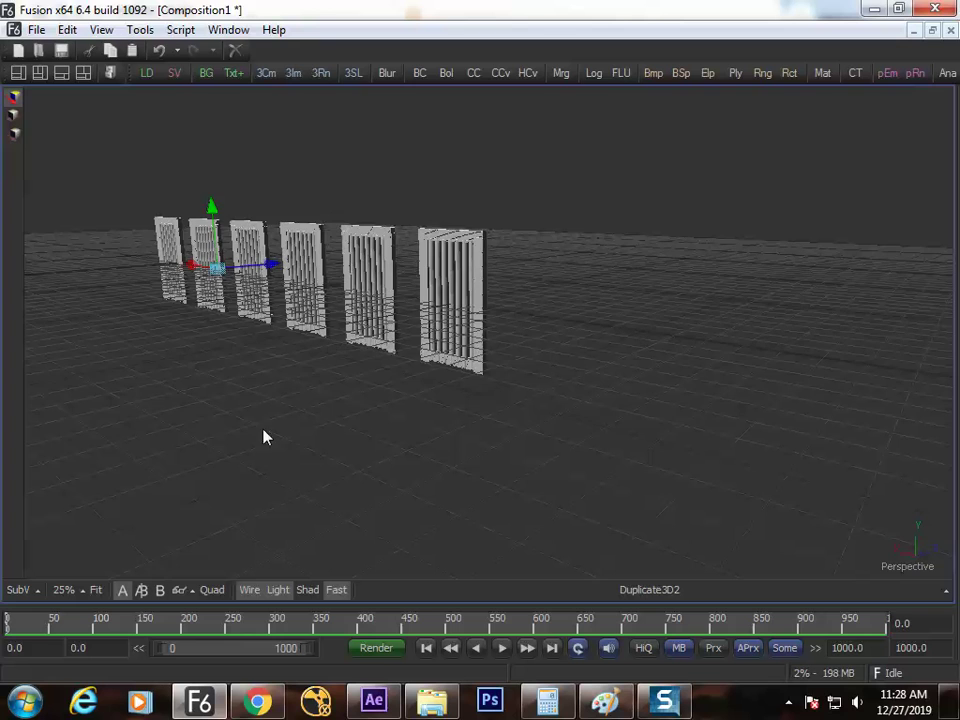
pyautogui.moveTo(380, 393); pyautogui.dragTo(316, 390)
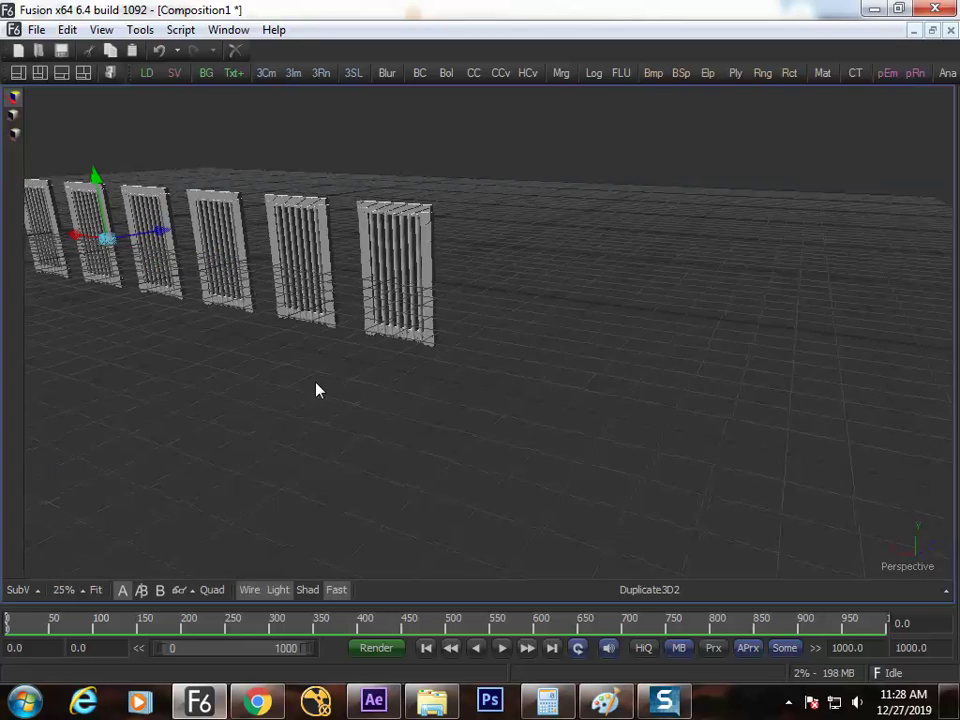
pyautogui.press('F4')
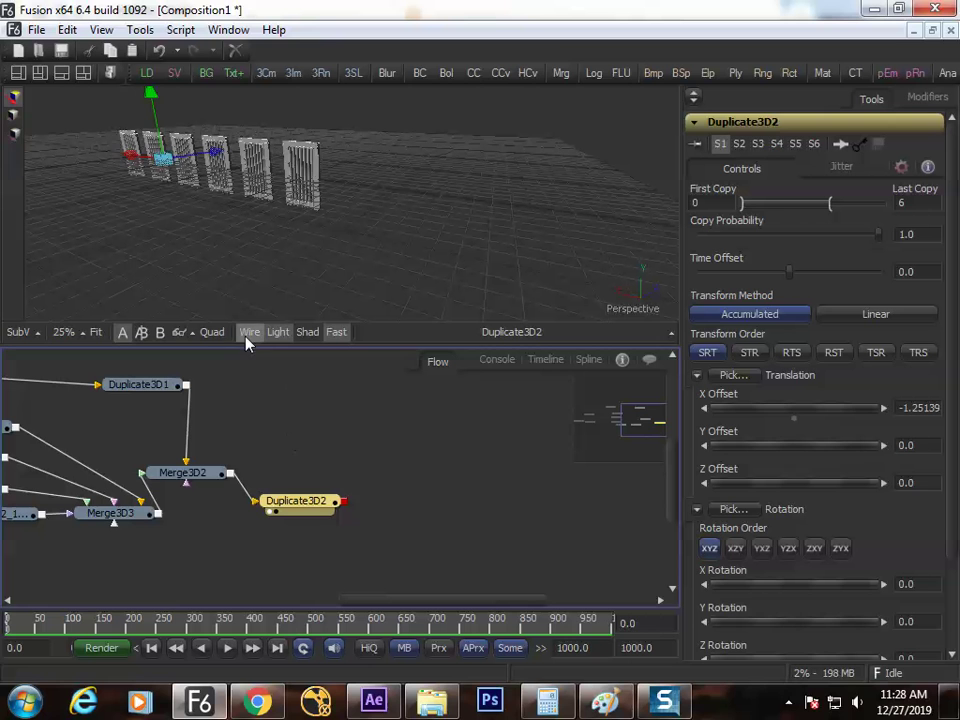
pyautogui.click(250, 335)
pyautogui.click(270, 388)
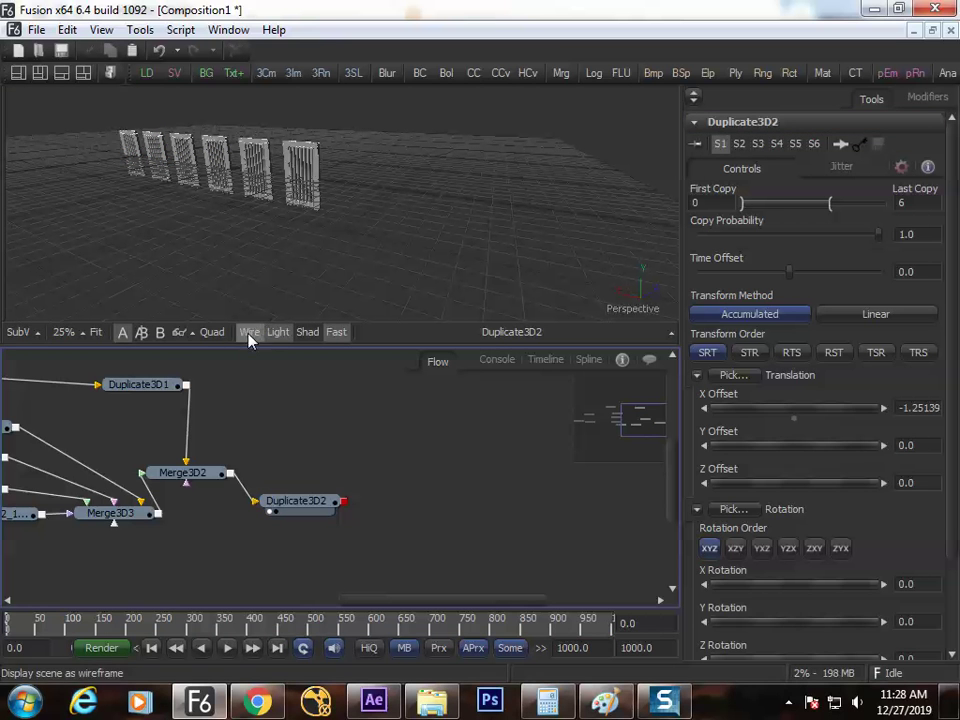
# Step: Move the Duplicate3D2 node in the flow so that it lines up horizontally with Merge3D2
pyautogui.click(365, 248)
pyautogui.moveTo(305, 511); pyautogui.dragTo(333, 487)
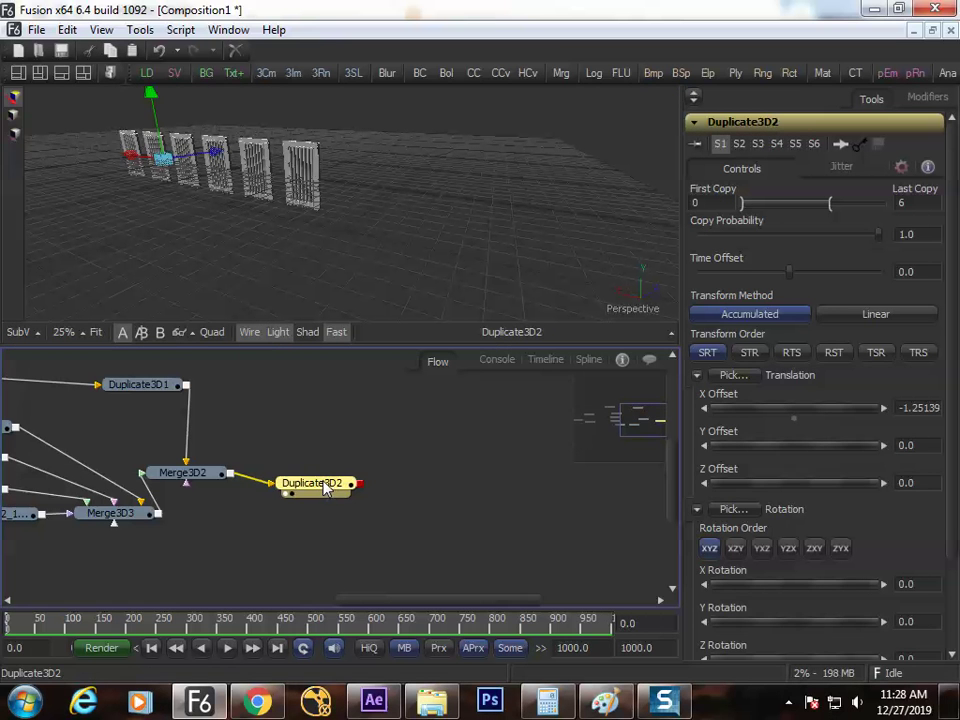
pyautogui.click(373, 423)
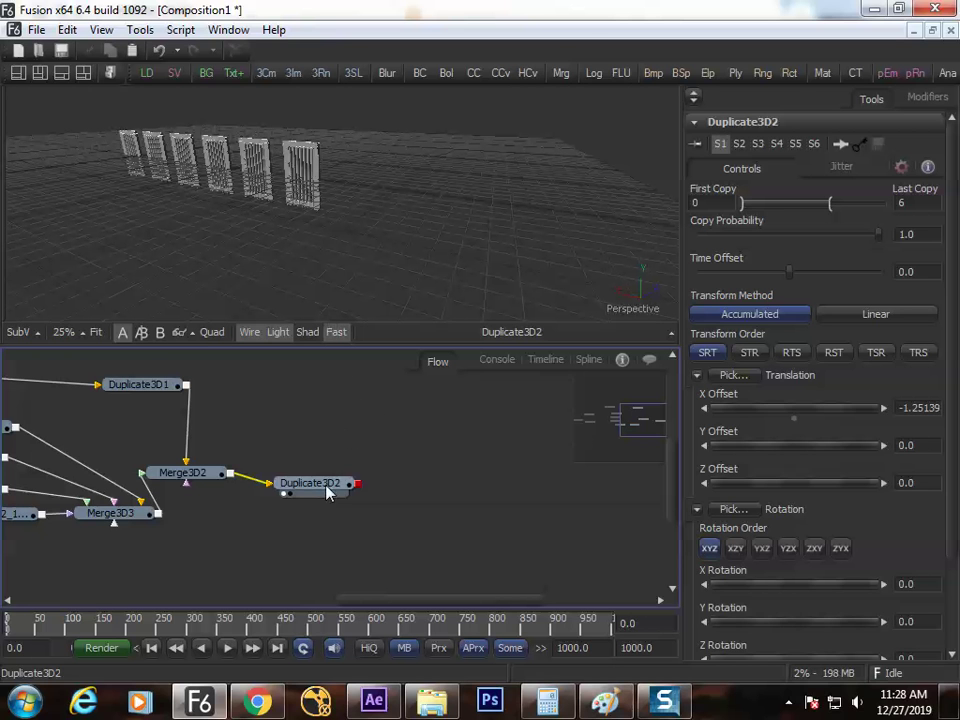
pyautogui.moveTo(358, 486); pyautogui.dragTo(355, 481)
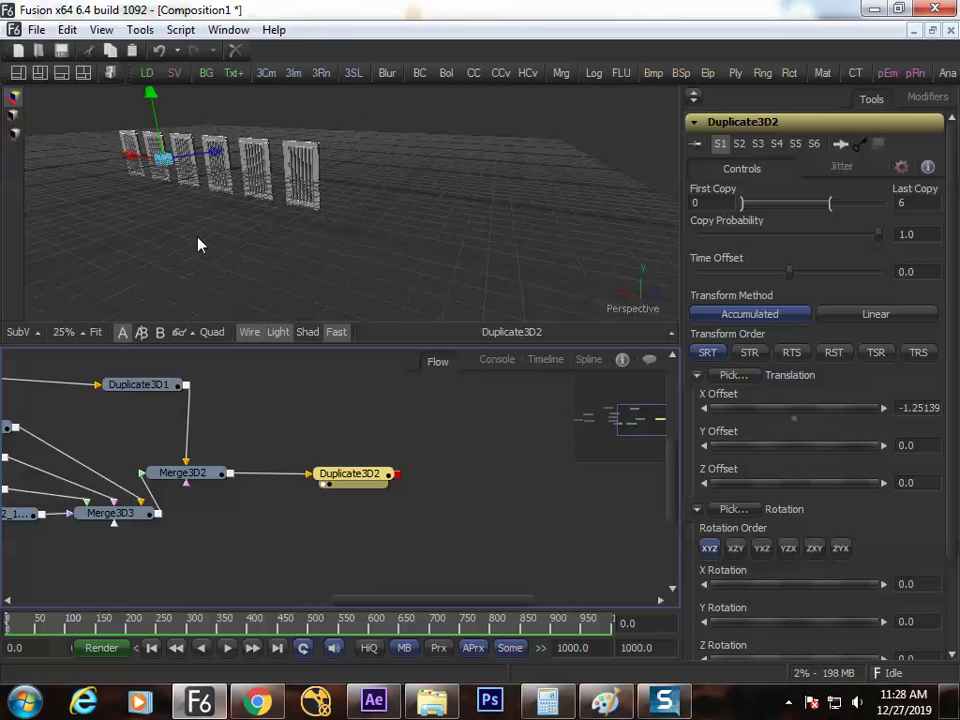
# Step: Add a Shape 3D node joined to Duplicate3D2 through a new Merge 3D, and place both nodes clear of the others in the flow
pyautogui.moveTo(350, 245); pyautogui.dragTo(393, 287)
pyautogui.press('F4')
pyautogui.press('F4')
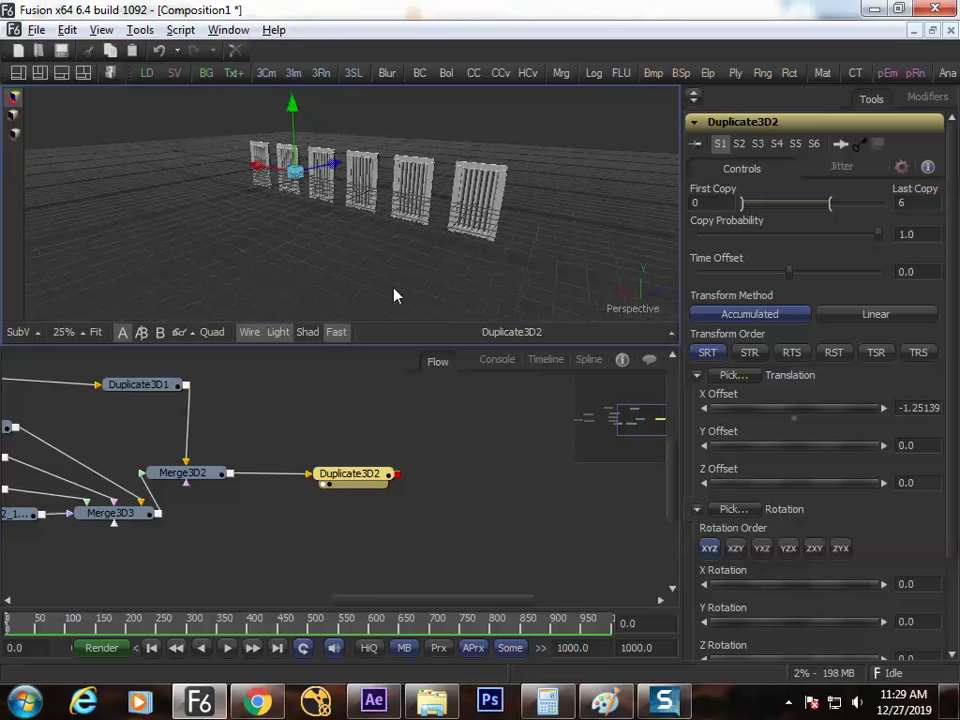
pyautogui.hotkey('shift', 'space')
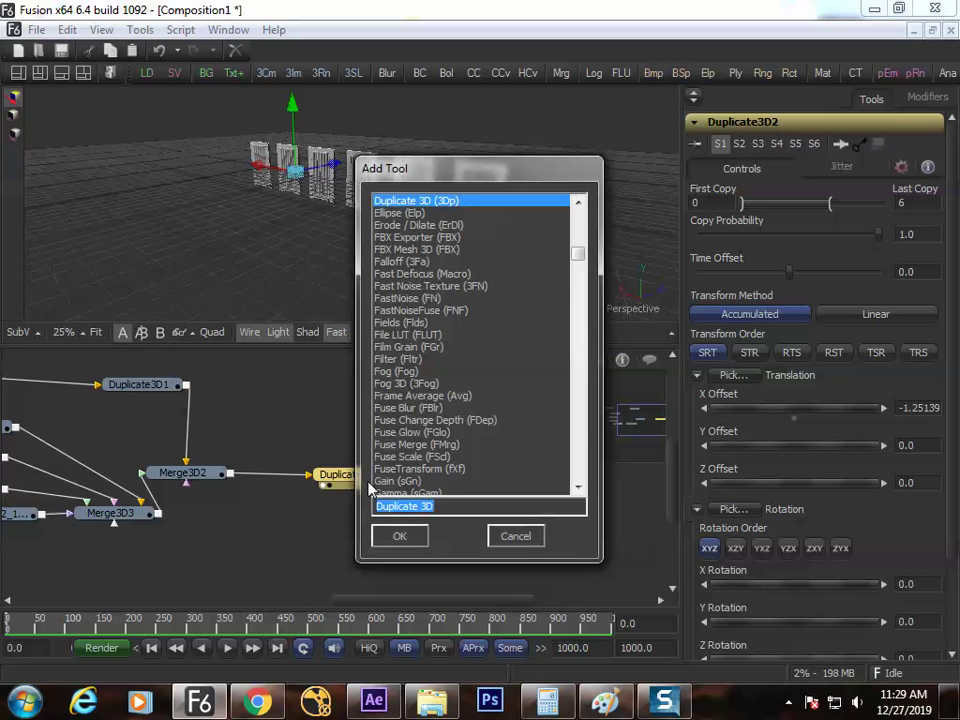
pyautogui.write('s')
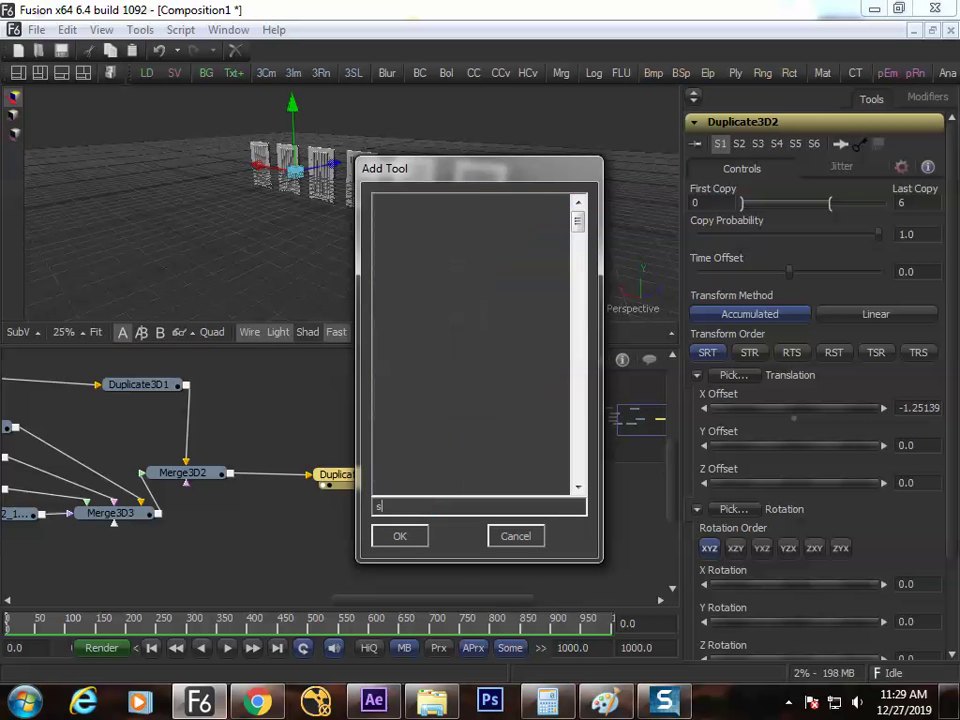
pyautogui.write('hape 3D')
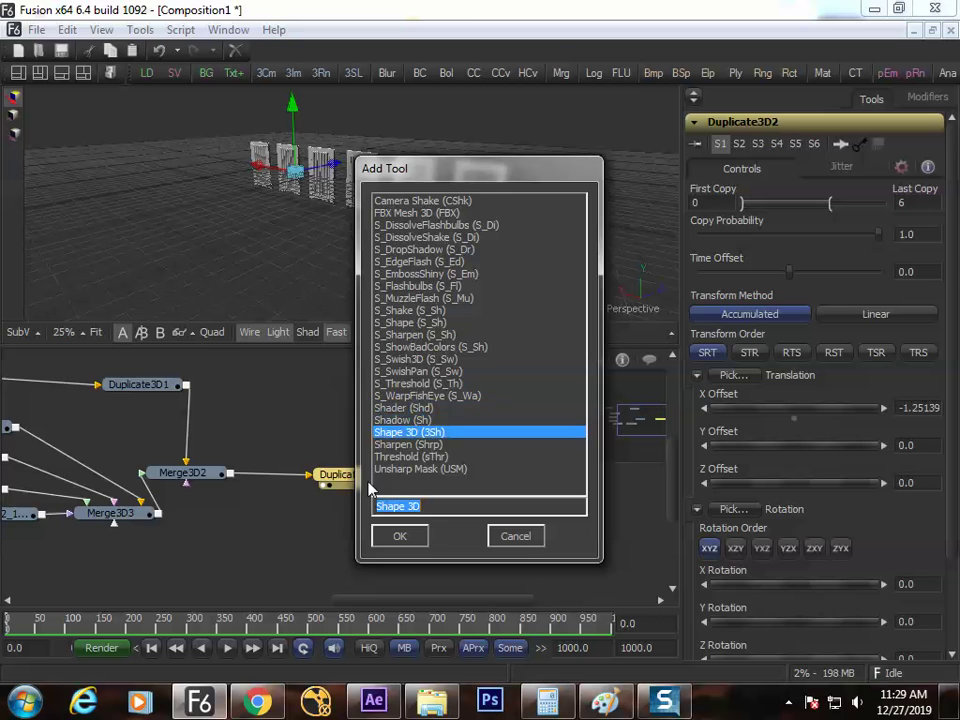
pyautogui.press('Return')
pyautogui.moveTo(204, 504); pyautogui.dragTo(379, 479)
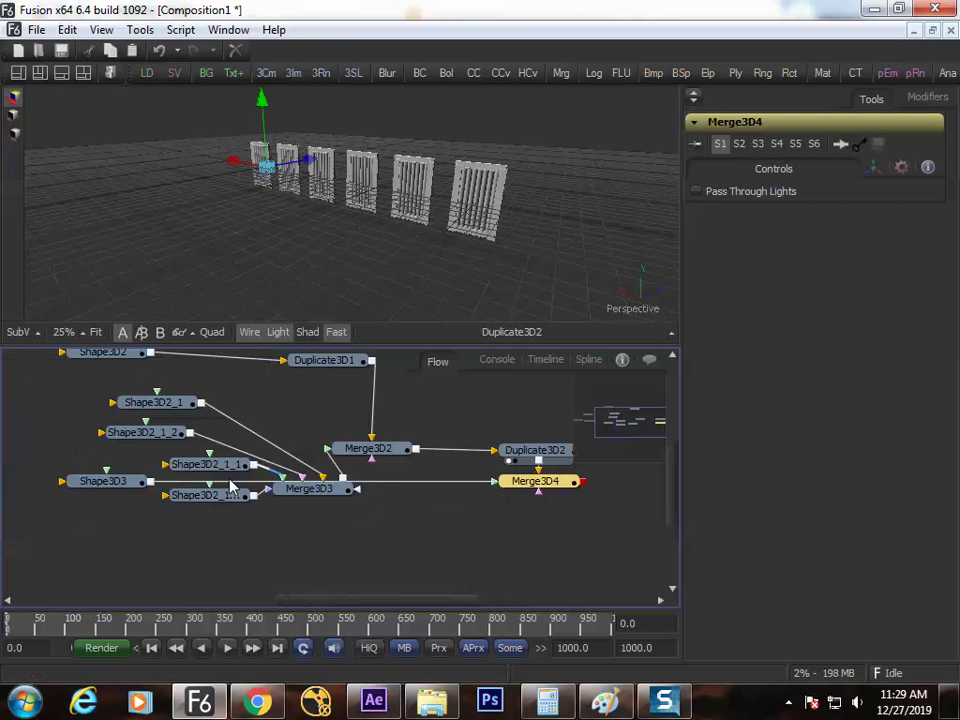
pyautogui.moveTo(126, 483); pyautogui.dragTo(314, 469)
pyautogui.moveTo(222, 504); pyautogui.dragTo(203, 525)
# Step: Make Shape3D3 a cube with unlocked dimensions, show Merge3D4 in the viewer and set the cube's width to 10
pyautogui.click(295, 472)
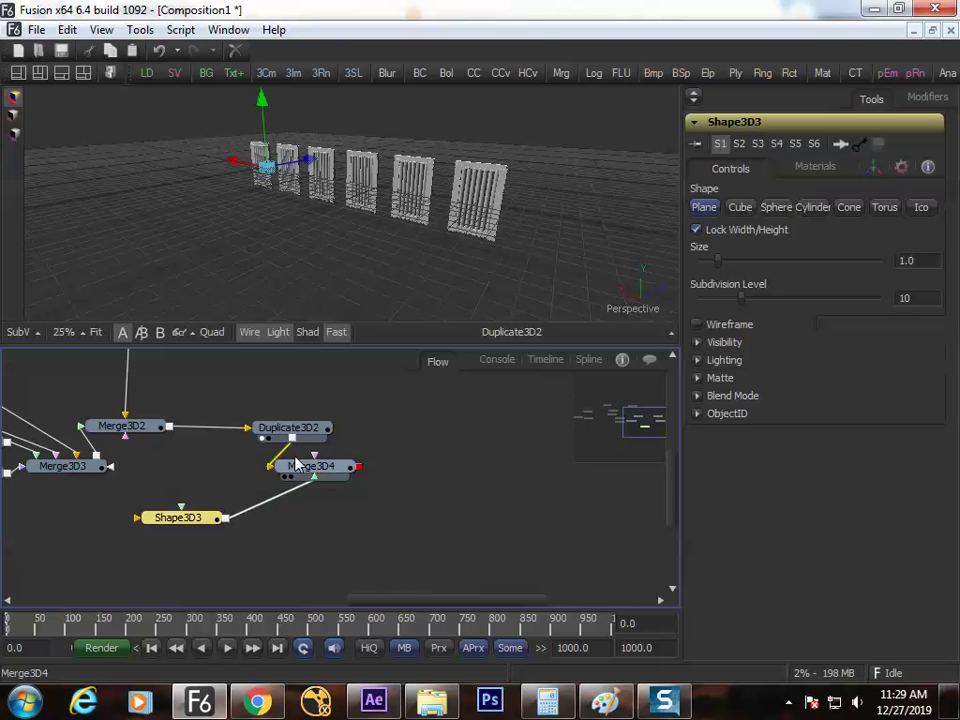
pyautogui.click(775, 207)
pyautogui.click(740, 207)
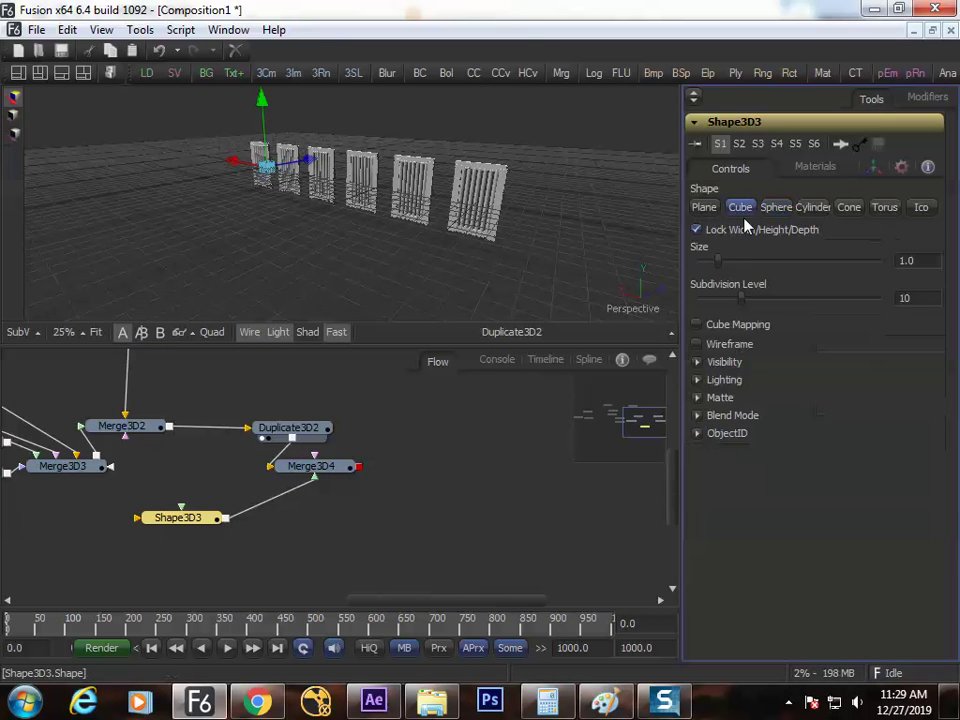
pyautogui.click(697, 229)
pyautogui.click(287, 476)
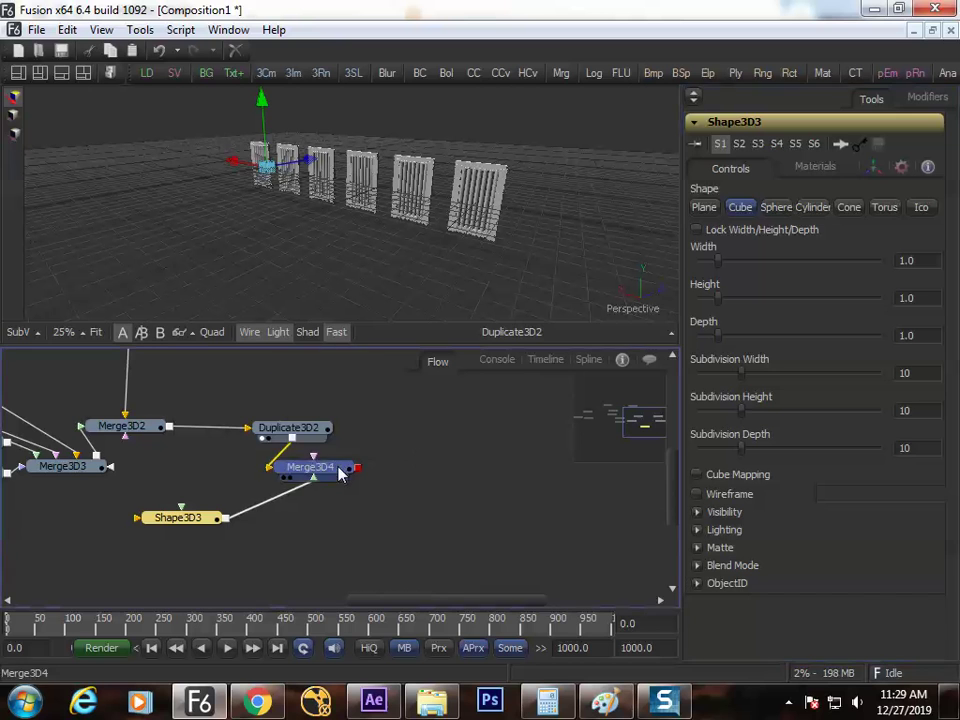
pyautogui.moveTo(719, 264); pyautogui.dragTo(877, 308)
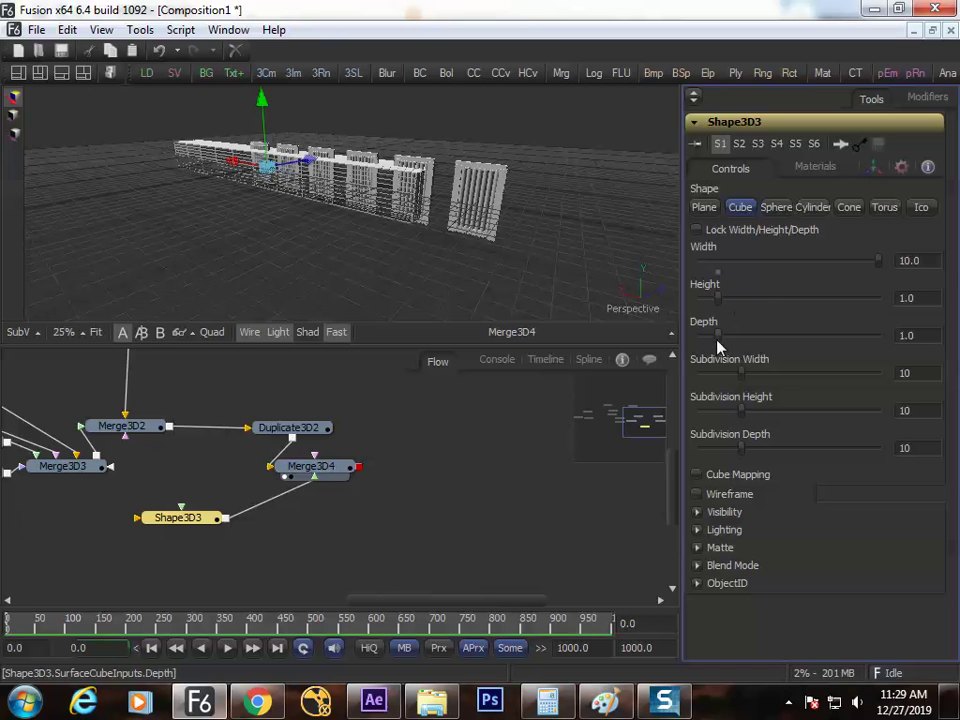
# Step: Set the Shape3D3 cube's depth to about 0.26 and offset it to about X -2.39, Y 1.21 above the grille row
pyautogui.moveTo(717, 345); pyautogui.dragTo(707, 336)
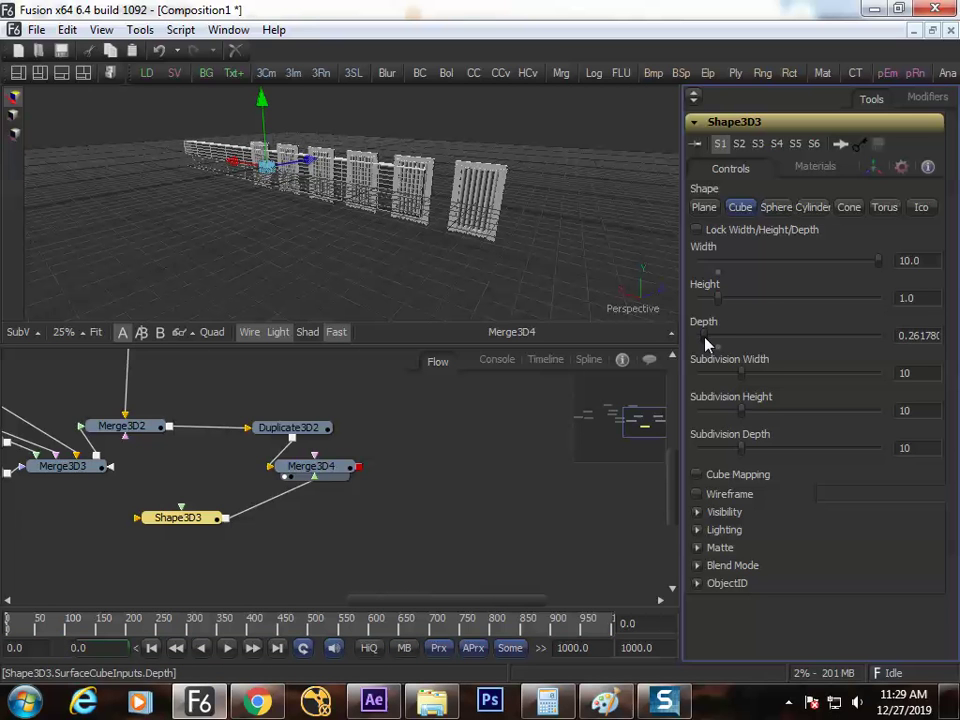
pyautogui.click(874, 167)
pyautogui.moveTo(828, 276); pyautogui.dragTo(878, 324)
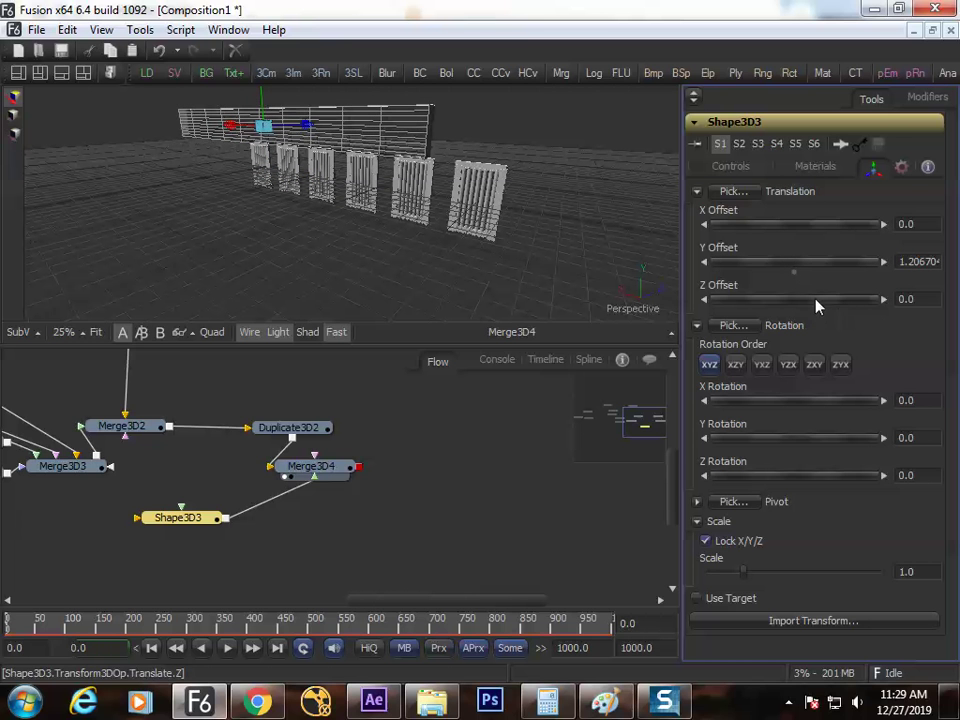
pyautogui.moveTo(768, 231); pyautogui.dragTo(654, 223)
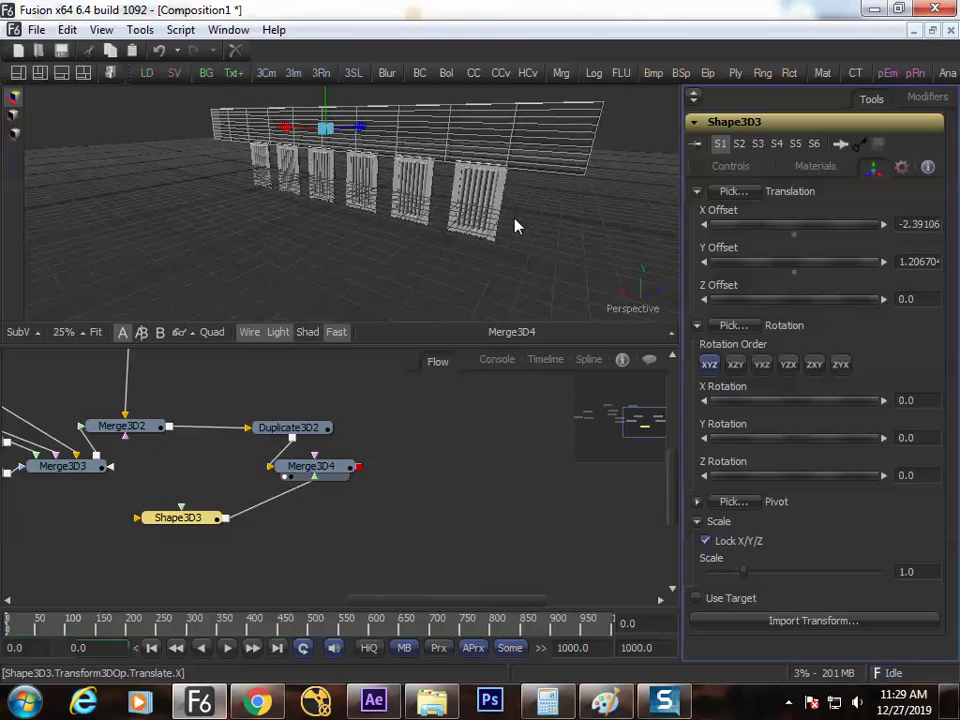
pyautogui.moveTo(516, 223); pyautogui.dragTo(226, 207)
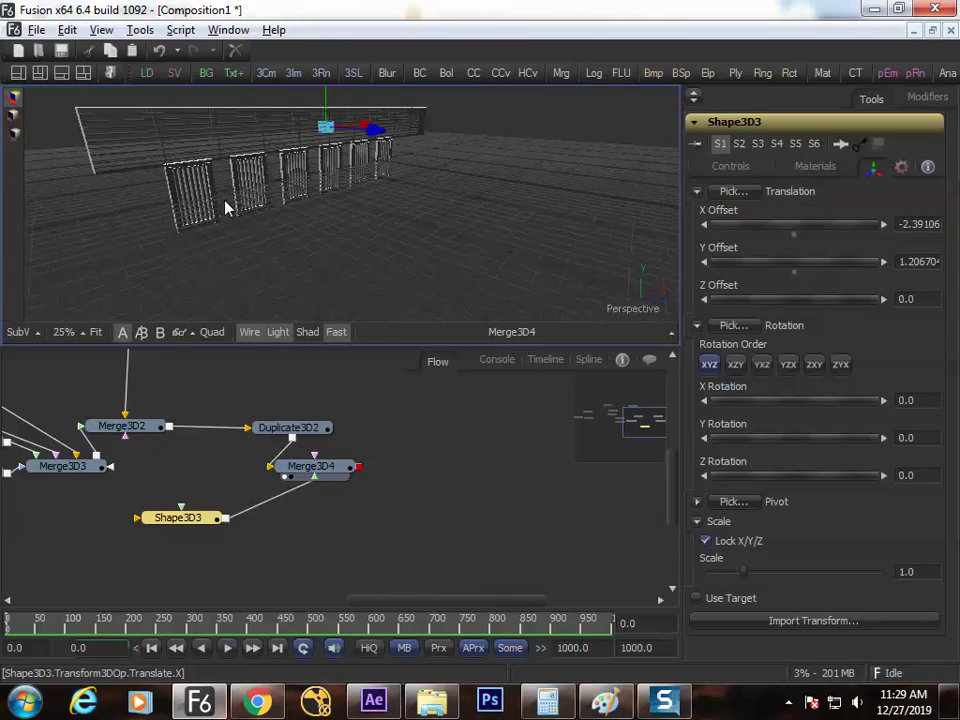
pyautogui.press('F4')
pyautogui.moveTo(501, 304); pyautogui.dragTo(377, 321)
pyautogui.press('F4')
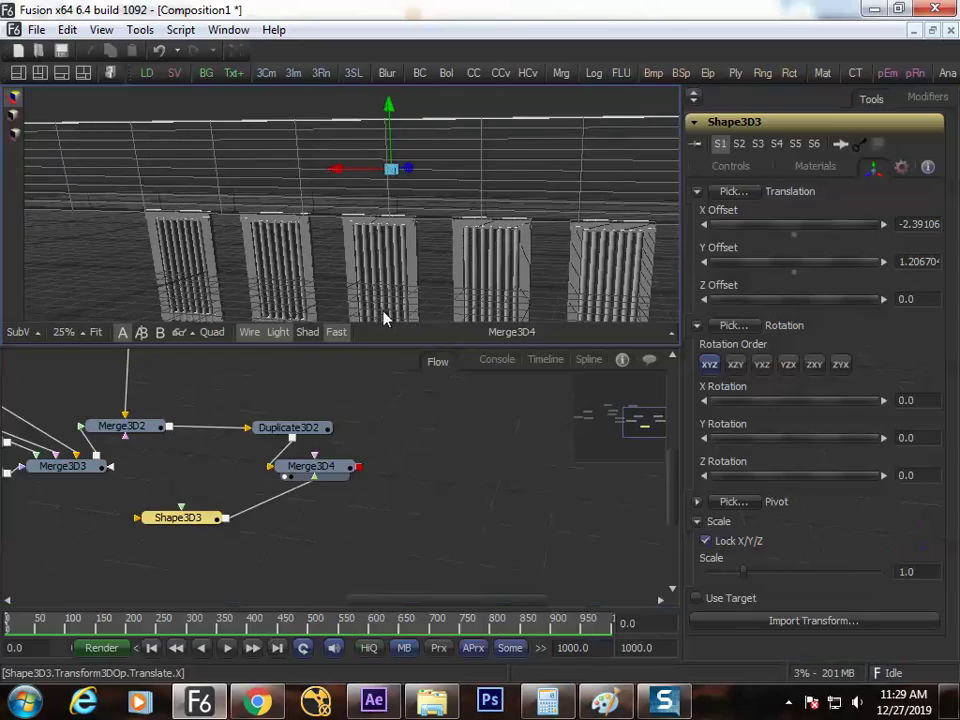
# Step: Duplicate the Shape3D3 cube node and combine both cubes through a new Merge 3D feeding Merge3D4
pyautogui.moveTo(207, 522); pyautogui.dragTo(203, 515)
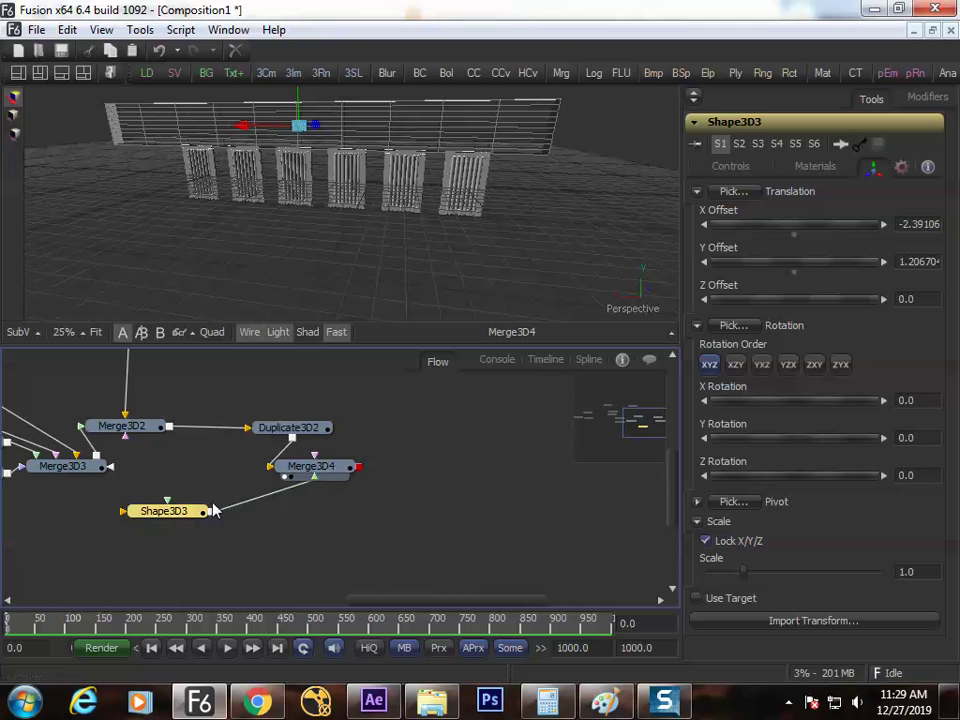
pyautogui.hotkey('ctrl', 'c')
pyautogui.hotkey('ctrl', 'v')
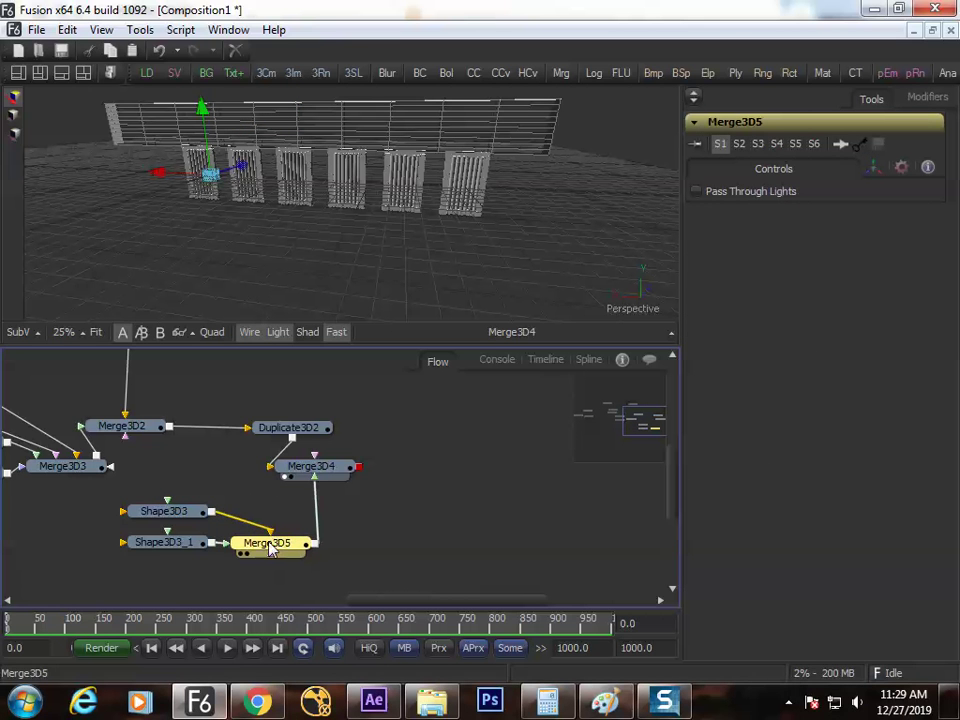
pyautogui.click(875, 169)
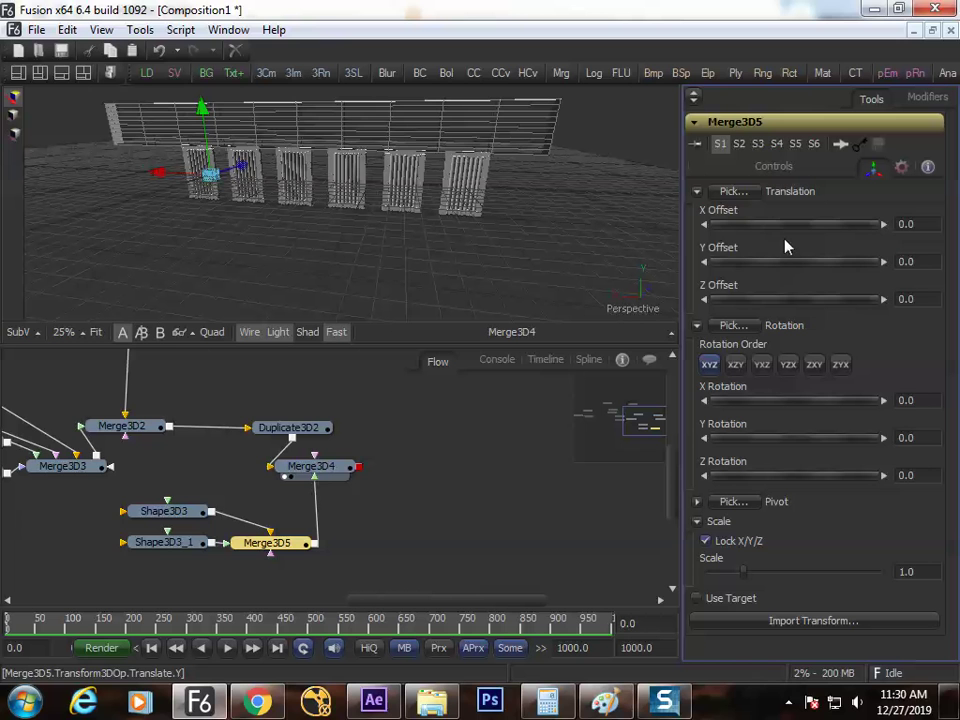
pyautogui.moveTo(792, 264); pyautogui.dragTo(745, 271)
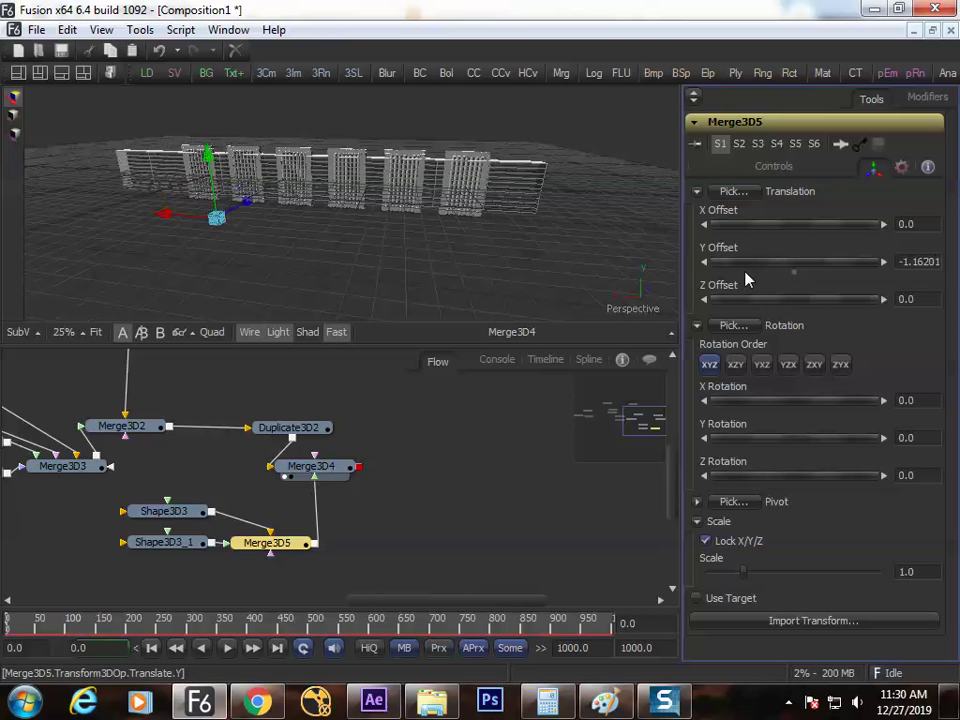
pyautogui.hotkey('ctrl', 'z')
# Step: Set the Y offset of the copied cube Shape3D3_1 to about -1.21, below the grille row
pyautogui.click(178, 544)
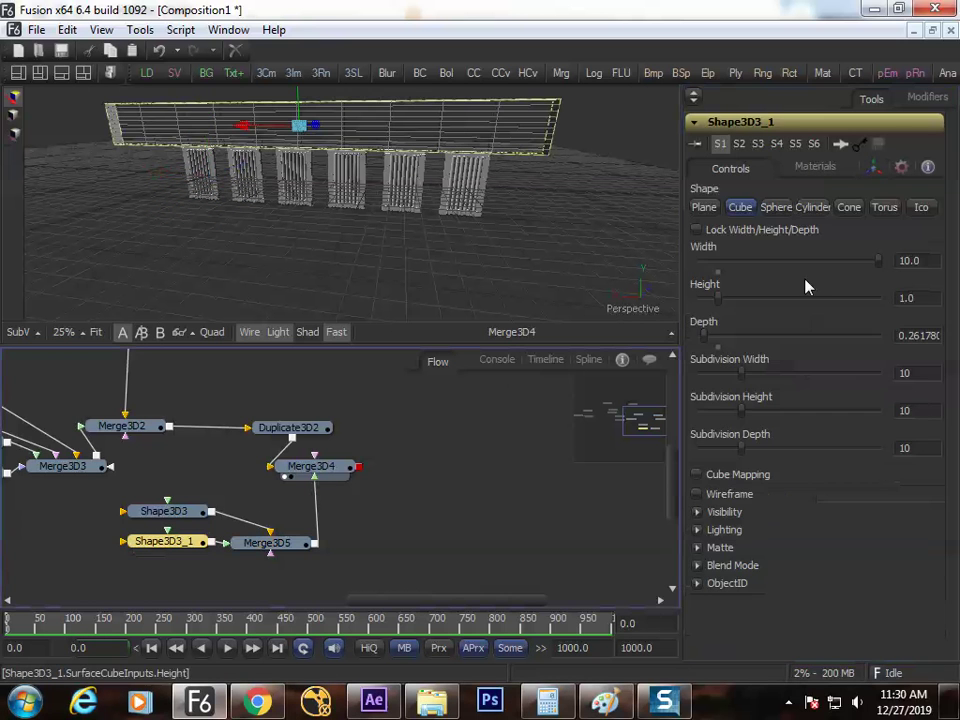
pyautogui.click(874, 167)
pyautogui.moveTo(812, 270); pyautogui.dragTo(711, 269)
pyautogui.moveTo(611, 269); pyautogui.dragTo(185, 327)
# Step: Turn off wireframe display and examine the grille row between the two cubes from several sides in the enlarged viewer
pyautogui.click(248, 333)
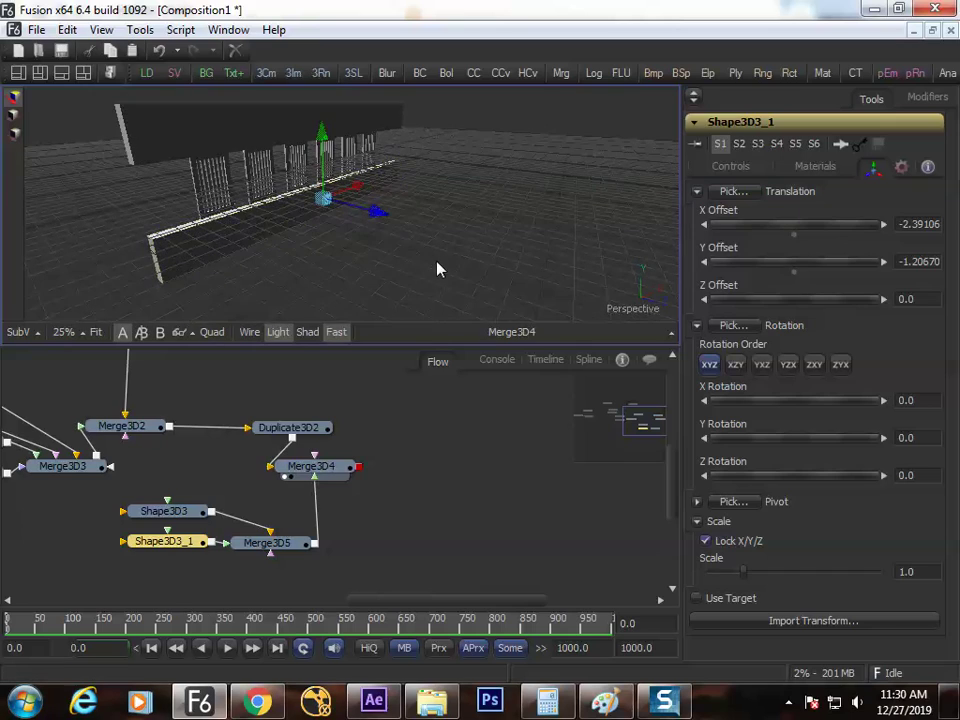
pyautogui.press('F4')
pyautogui.moveTo(532, 296); pyautogui.dragTo(170, 300)
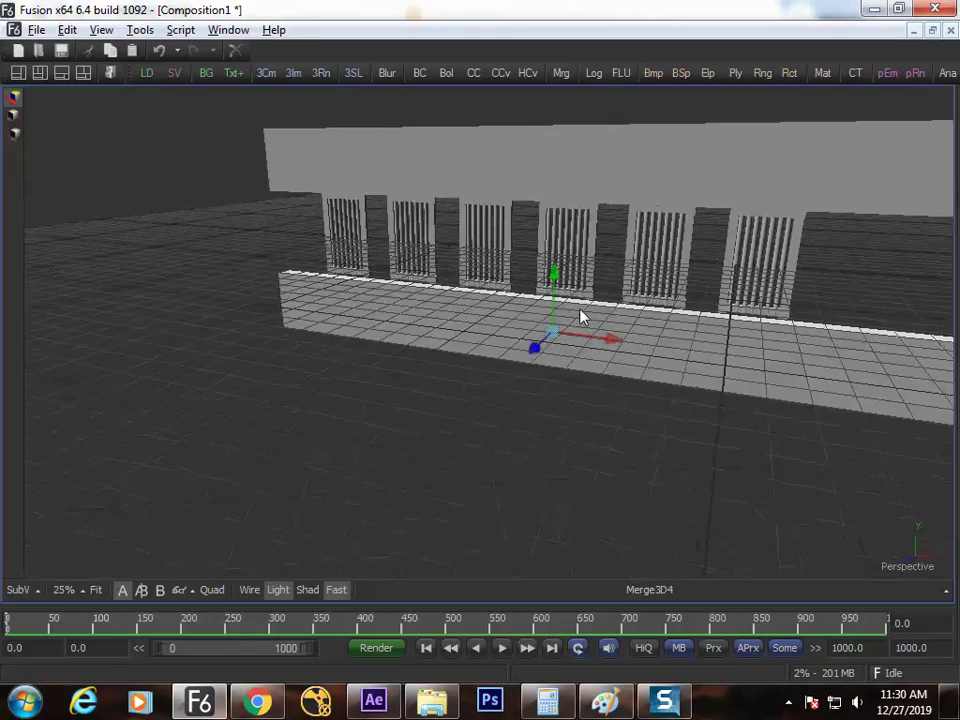
pyautogui.moveTo(583, 318); pyautogui.dragTo(523, 337)
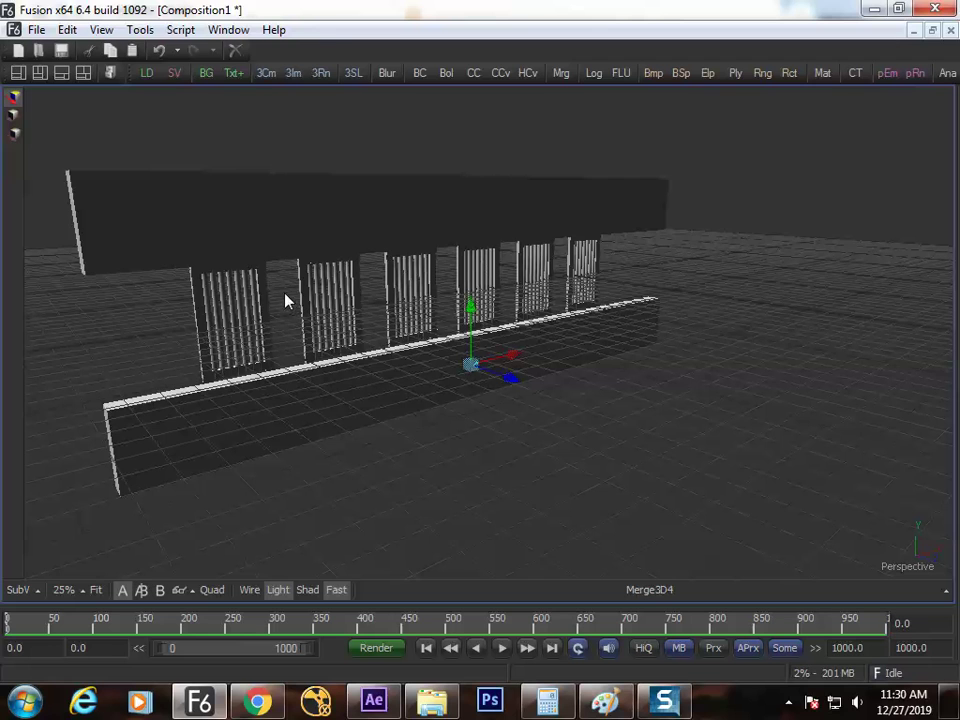
pyautogui.moveTo(285, 302)
pyautogui.mouseDown()
pyautogui.moveTo(249, 326)
pyautogui.moveTo(312, 322)
pyautogui.moveTo(293, 318)
pyautogui.mouseUp()
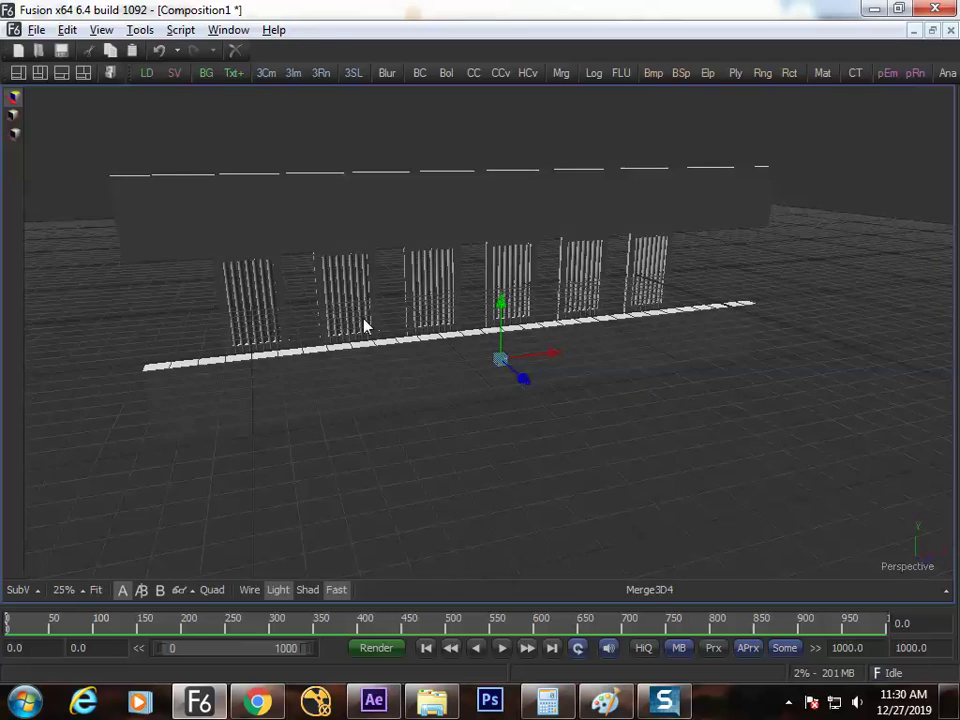
pyautogui.moveTo(365, 326); pyautogui.dragTo(541, 312)
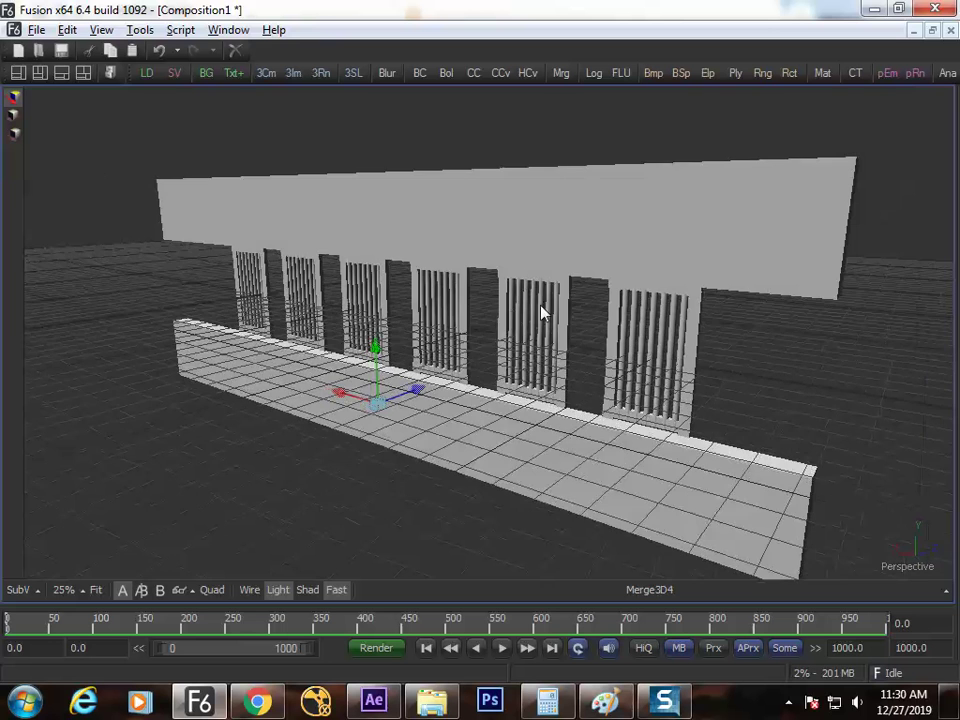
pyautogui.press('F4')
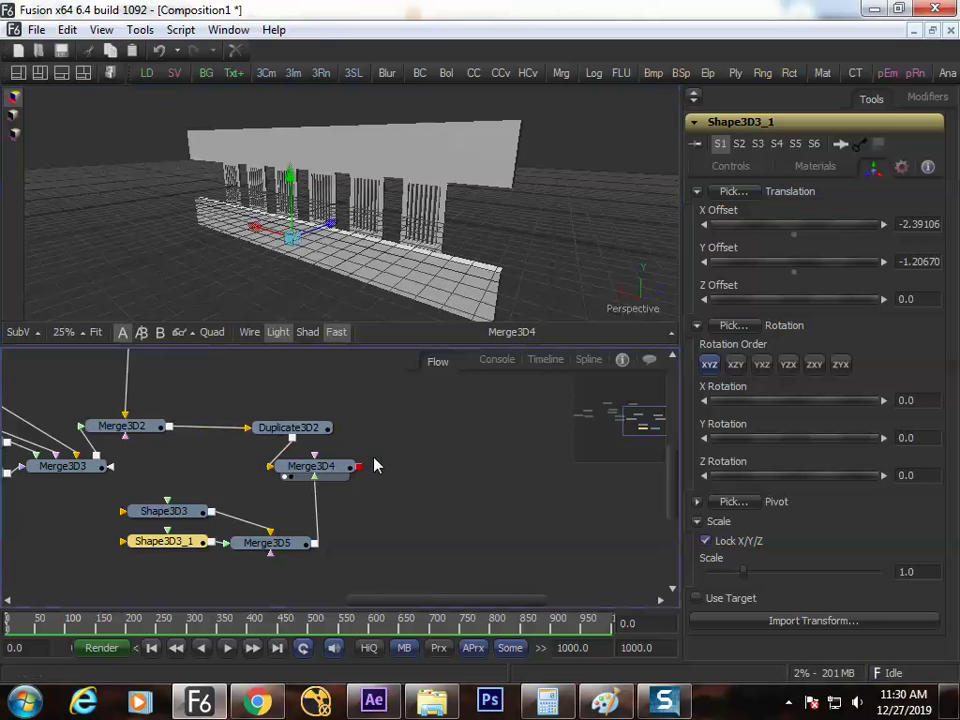
# Step: Add a Spot Light connected to Merge3D4 and place its node above and clear of the merge in the flow
pyautogui.click(345, 467)
pyautogui.hotkey('ctrl', 'space')
pyautogui.write('lig')
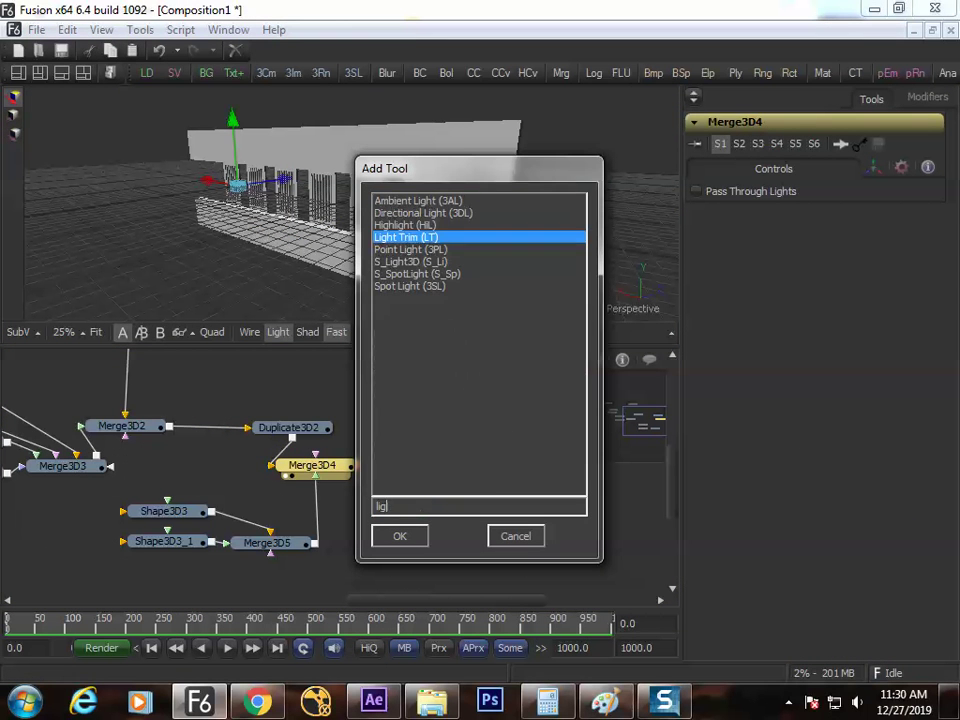
pyautogui.press('Down')
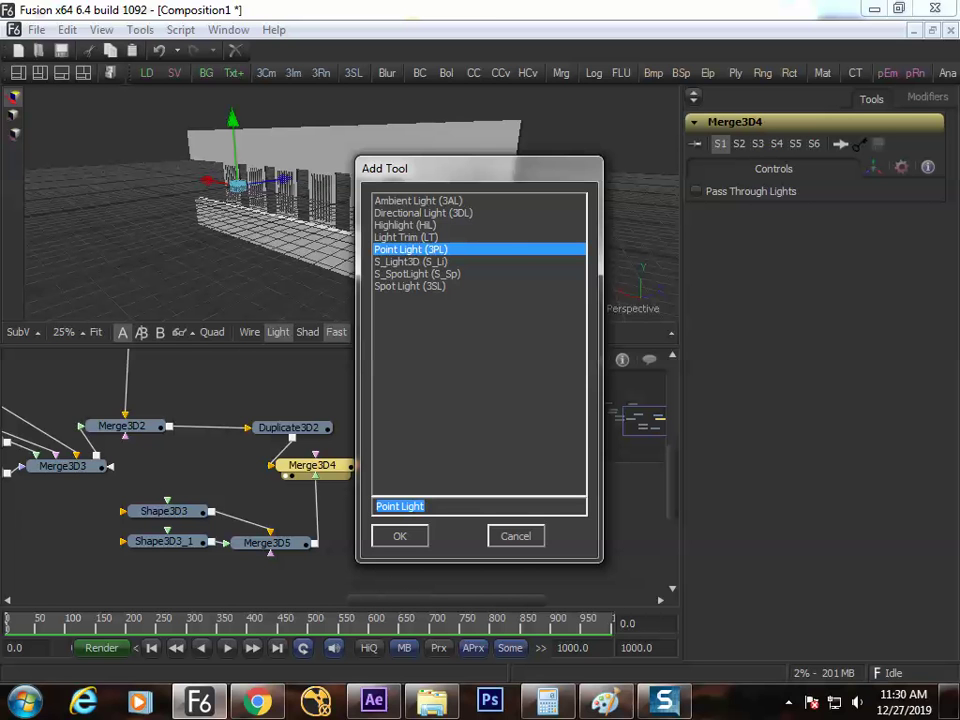
pyautogui.press('Down')
pyautogui.press('Down')
pyautogui.press('Down')
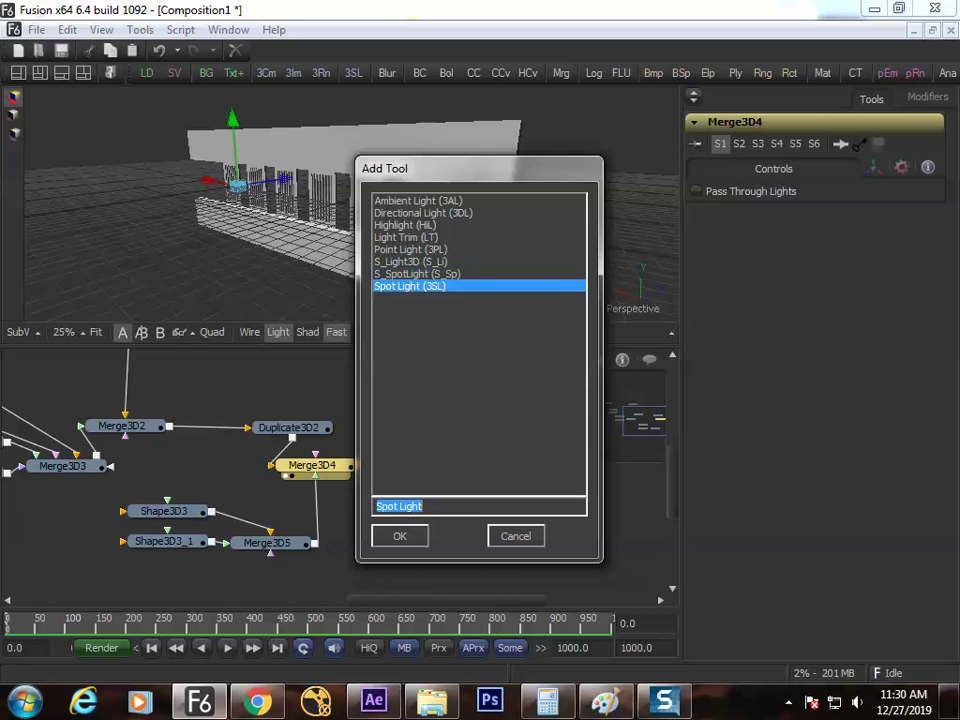
pyautogui.press('Return')
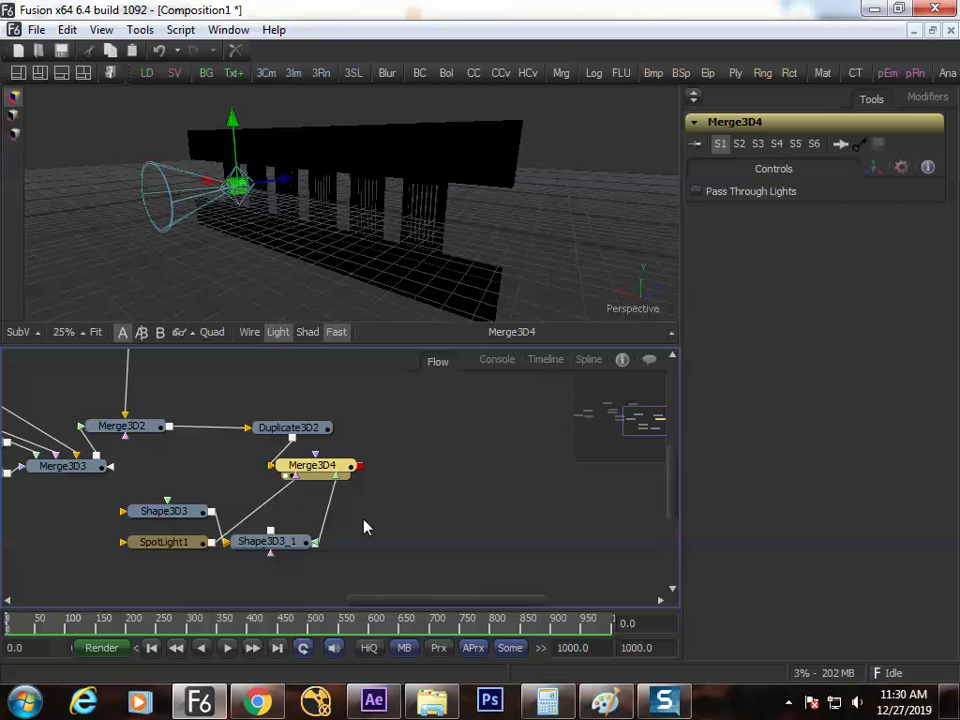
pyautogui.moveTo(168, 550); pyautogui.dragTo(429, 411)
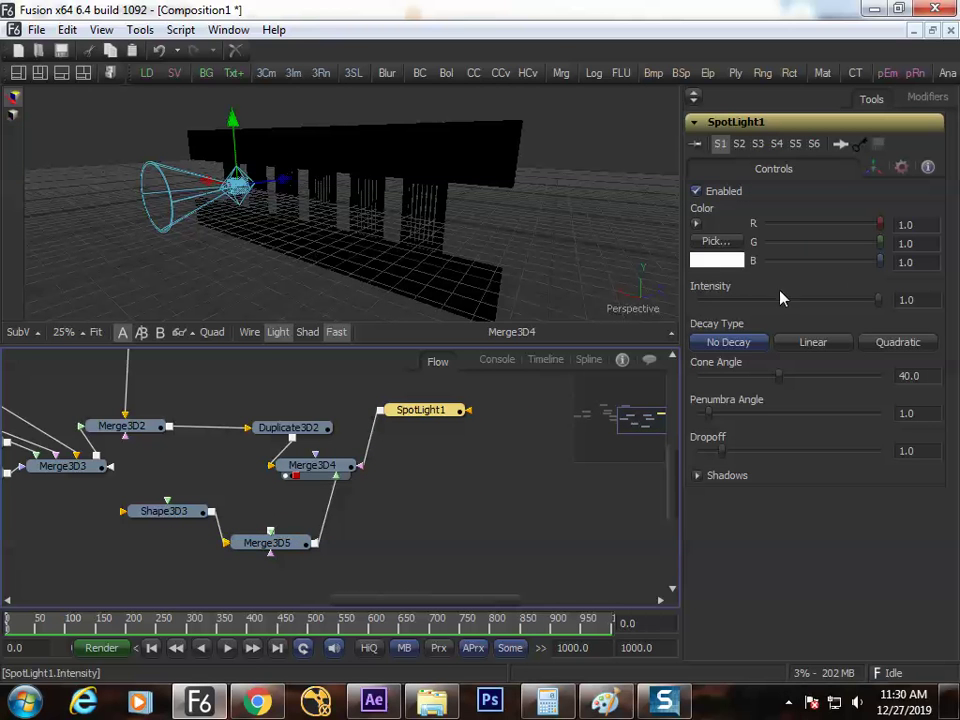
# Step: Enable Use Target for the spotlight, move the light well beyond the end of the grille row and raise it
pyautogui.click(874, 169)
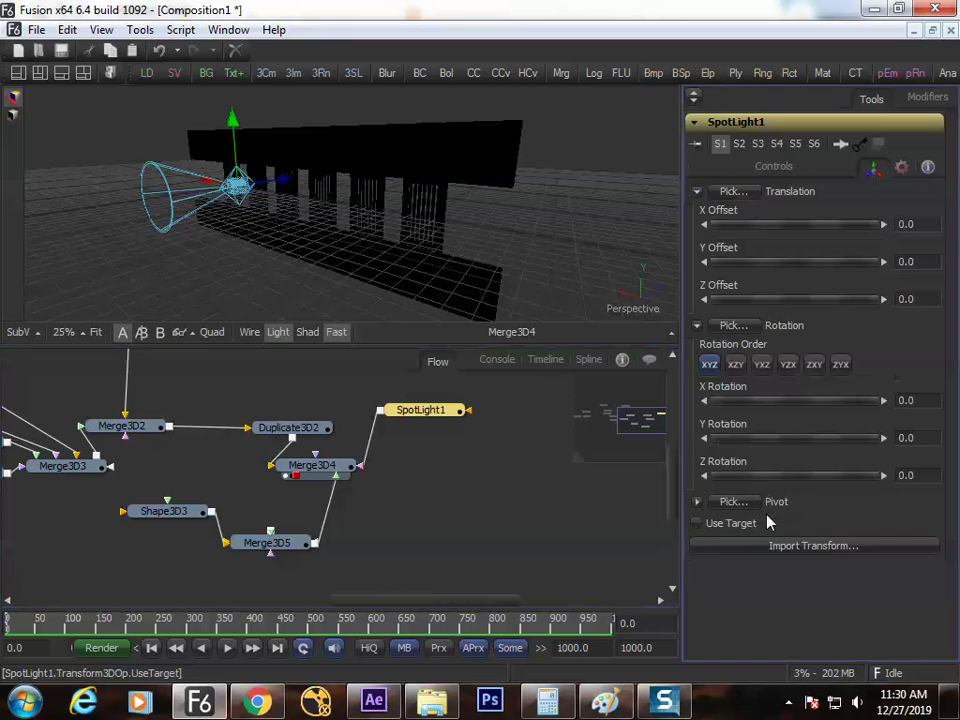
pyautogui.moveTo(232, 198); pyautogui.dragTo(606, 291)
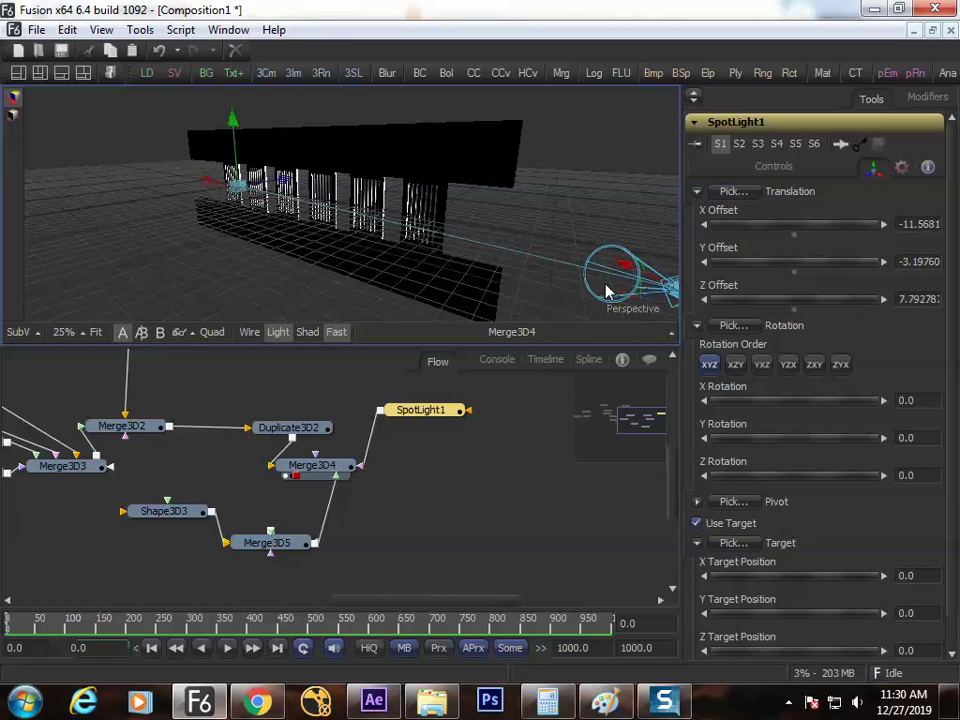
pyautogui.press('F4')
pyautogui.moveTo(637, 331); pyautogui.dragTo(347, 298)
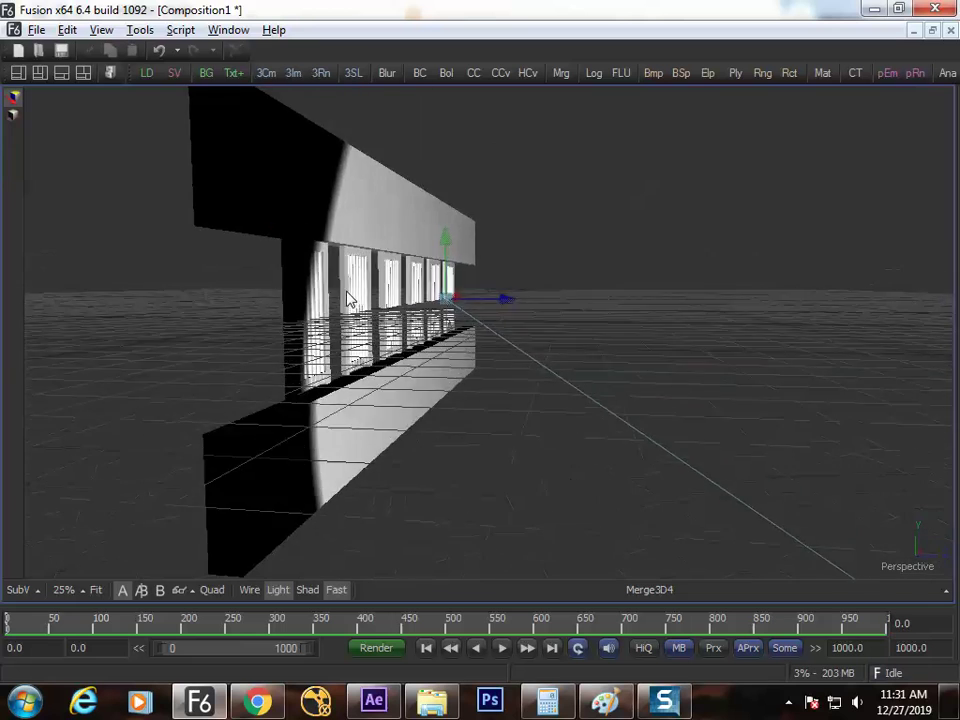
pyautogui.moveTo(462, 333); pyautogui.dragTo(411, 330)
pyautogui.scroll(-3, 427, 257)
pyautogui.moveTo(540, 446); pyautogui.dragTo(636, 336)
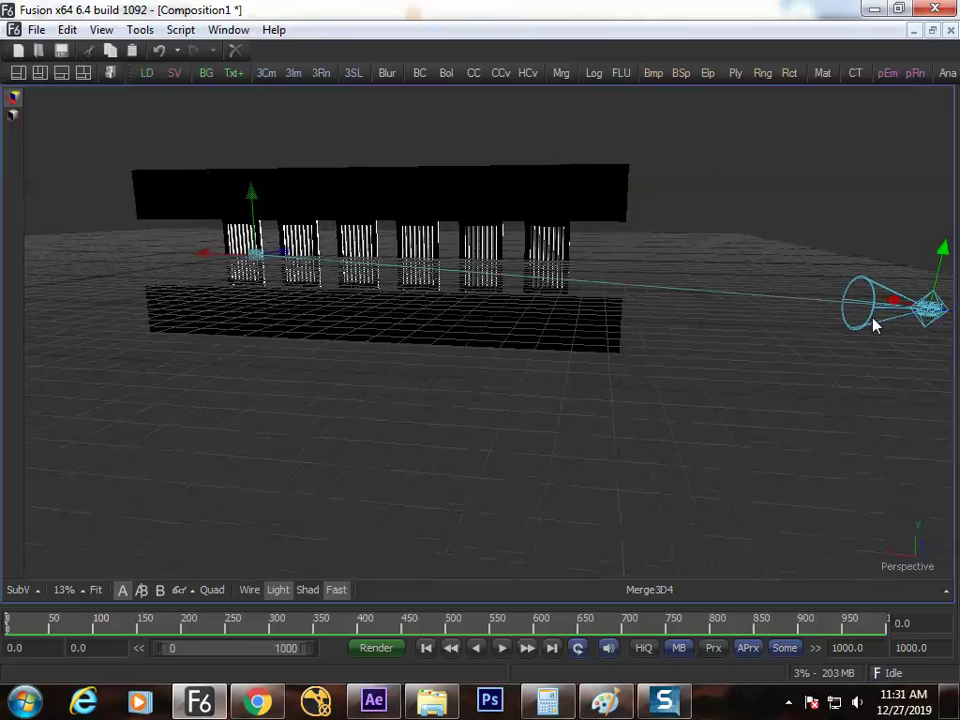
pyautogui.moveTo(917, 322); pyautogui.dragTo(897, 283)
pyautogui.moveTo(803, 334); pyautogui.dragTo(735, 332)
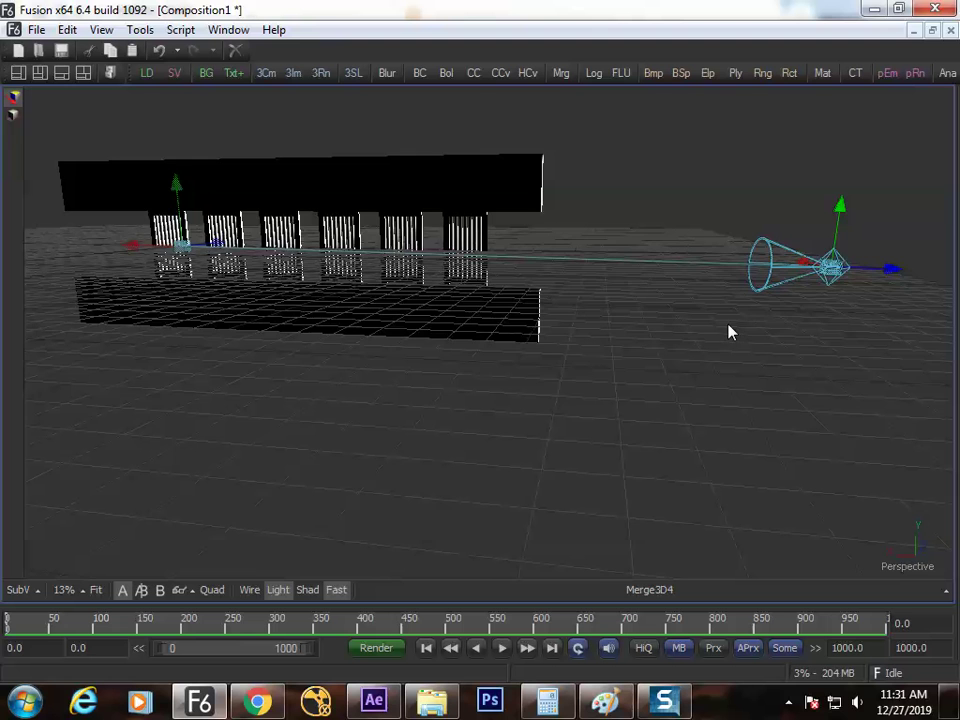
# Step: Switch the viewer to the quad layout and fit the geometry in the top, front and right views
pyautogui.press('q')
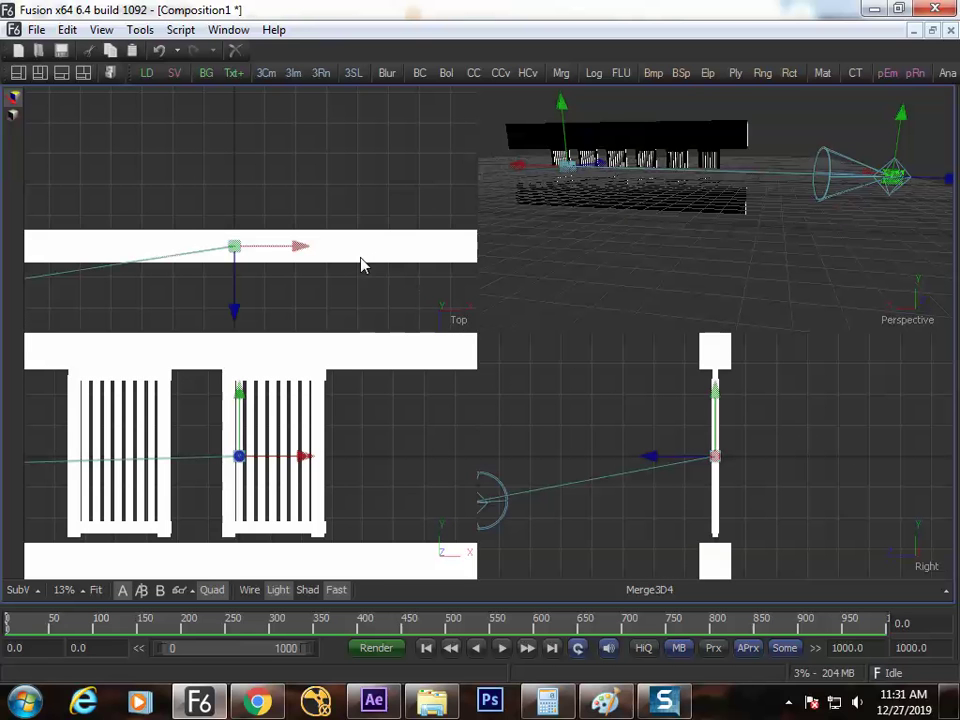
pyautogui.click(347, 303)
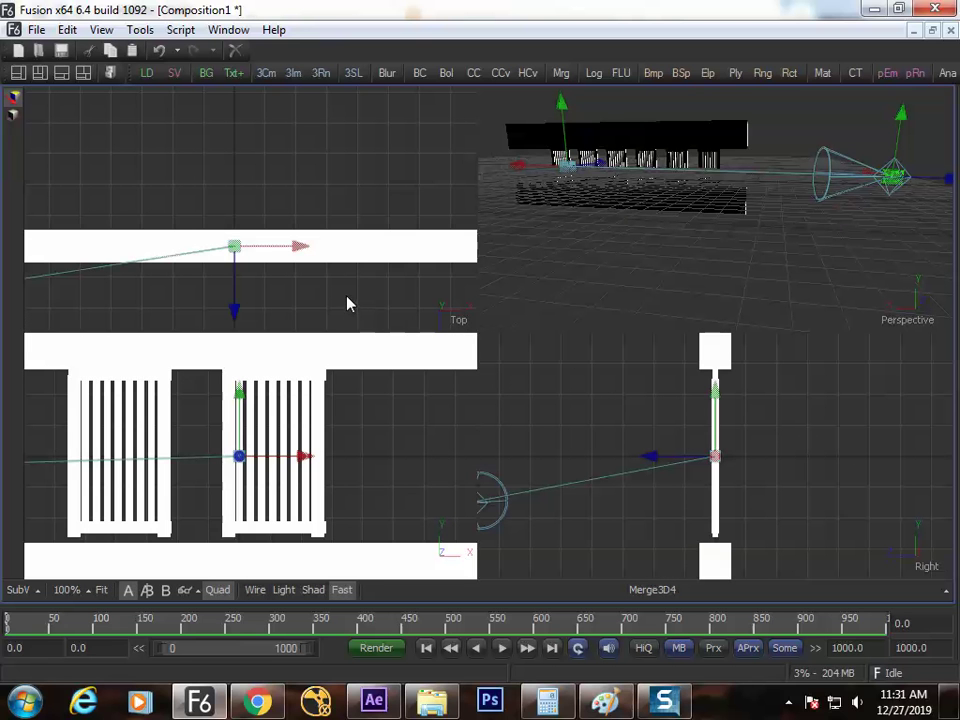
pyautogui.press('f')
pyautogui.press('f')
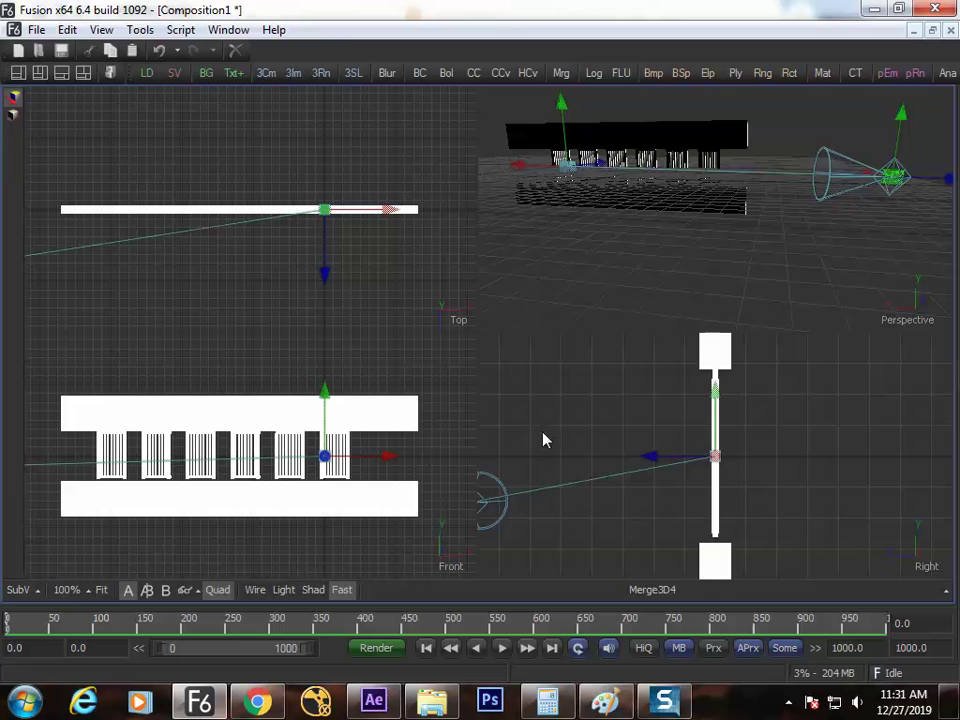
pyautogui.press('f')
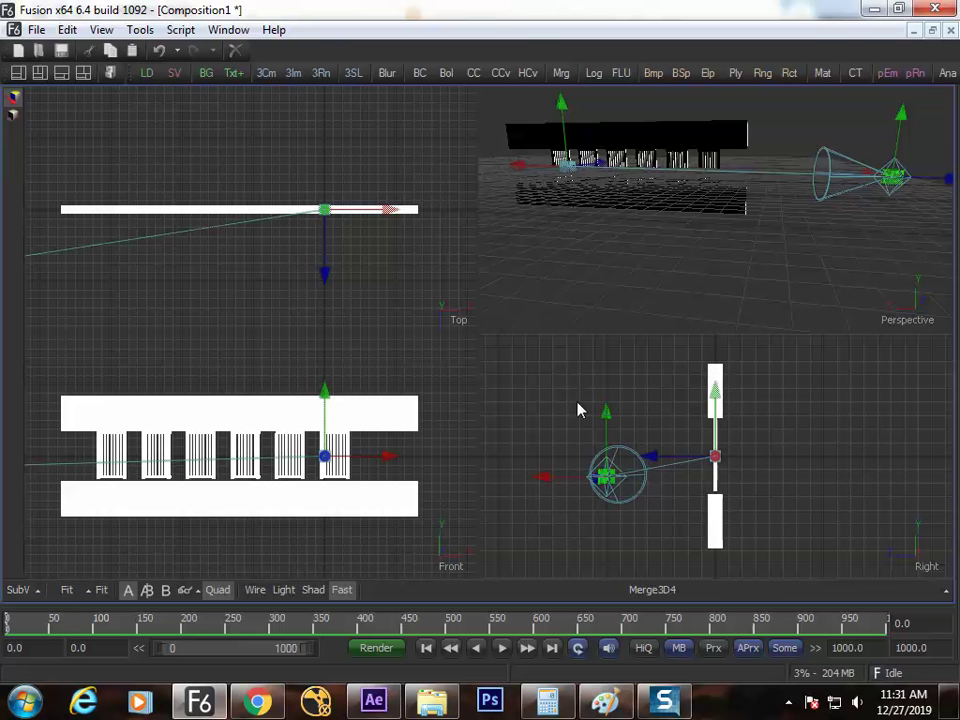
# Step: Move the spotlight in the top and right views to about X -11.48, Y -0.47, Z -1.16 behind the grille row
pyautogui.moveTo(606, 480); pyautogui.dragTo(856, 483)
pyautogui.moveTo(190, 219); pyautogui.dragTo(407, 266)
pyautogui.moveTo(86, 166); pyautogui.dragTo(138, 240)
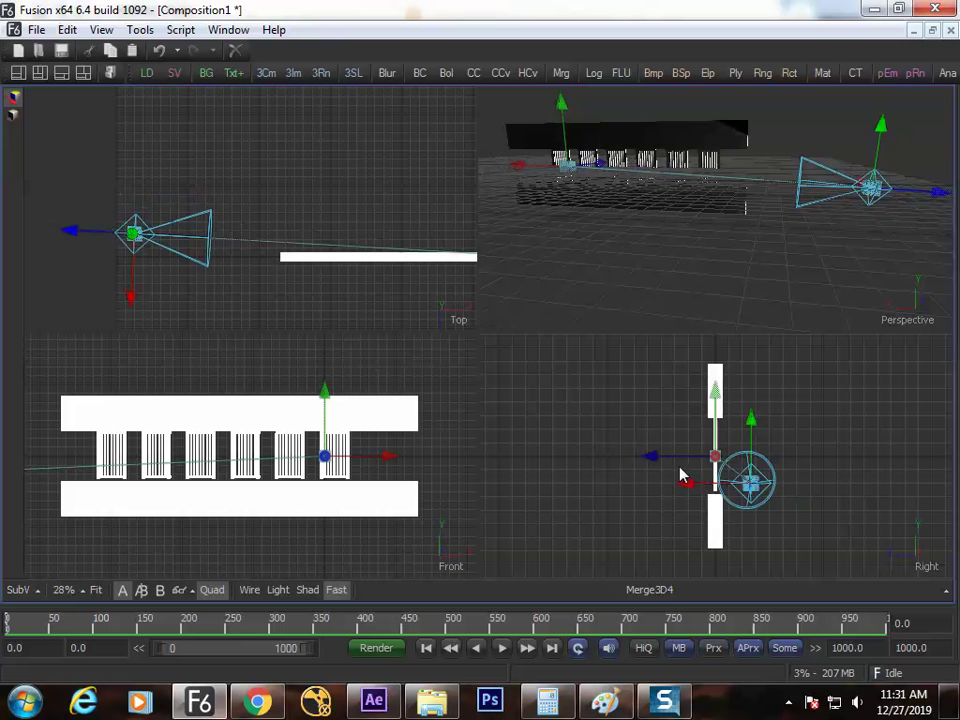
pyautogui.moveTo(757, 488); pyautogui.dragTo(787, 490)
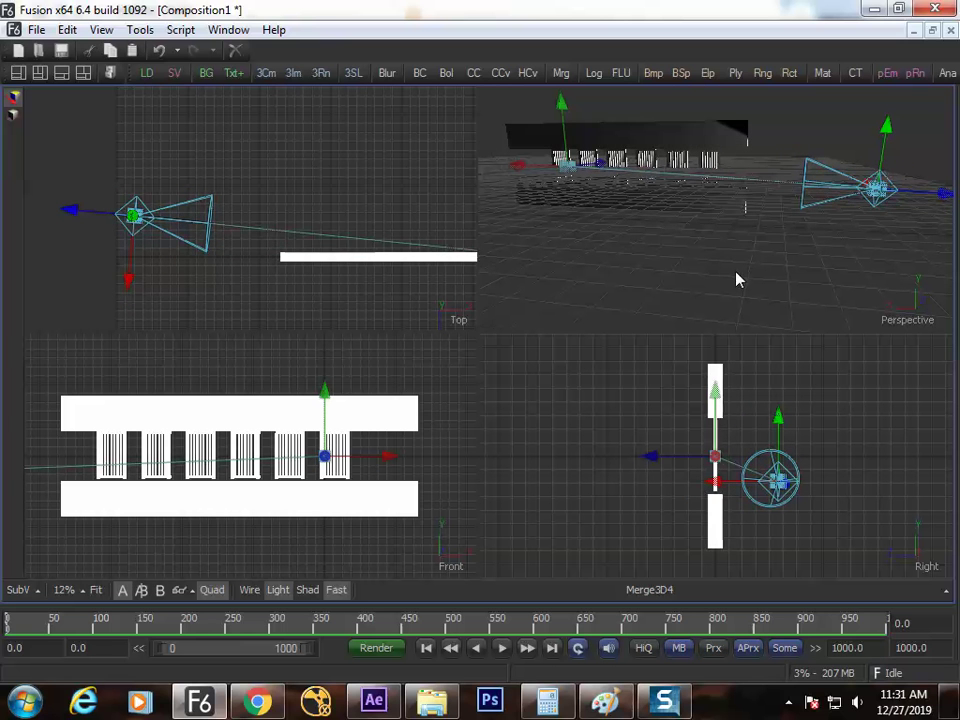
pyautogui.press('F4')
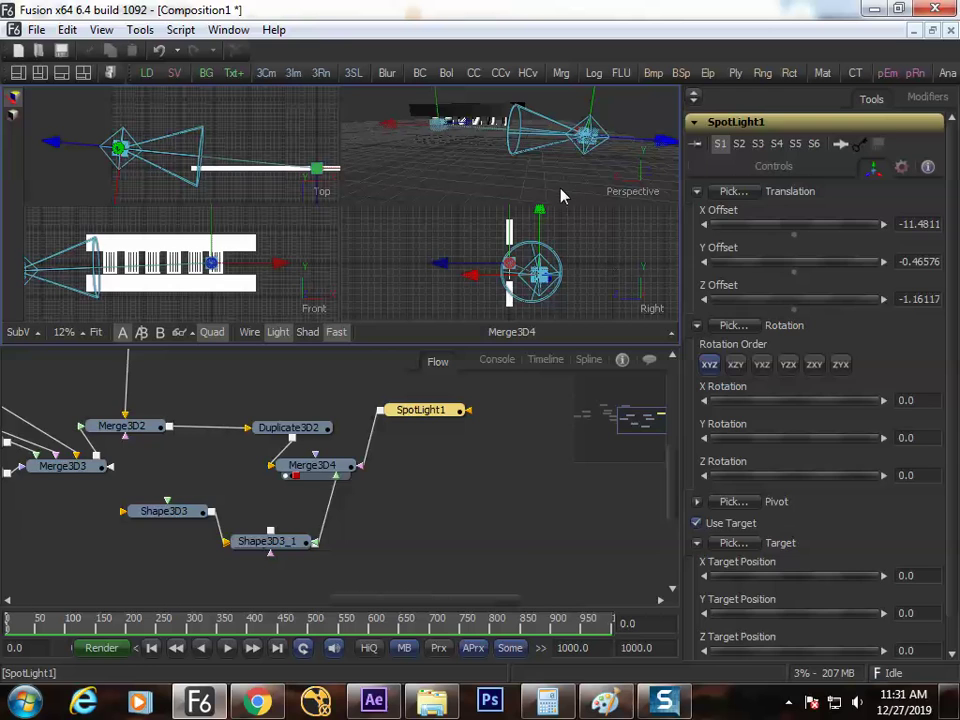
pyautogui.press('F4')
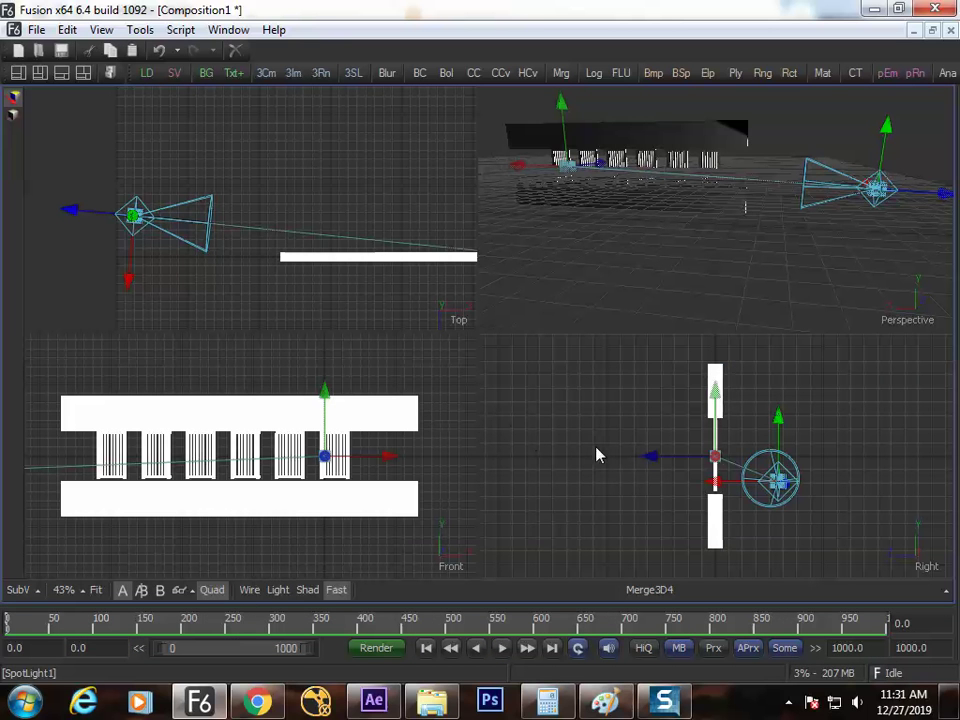
pyautogui.press('F4')
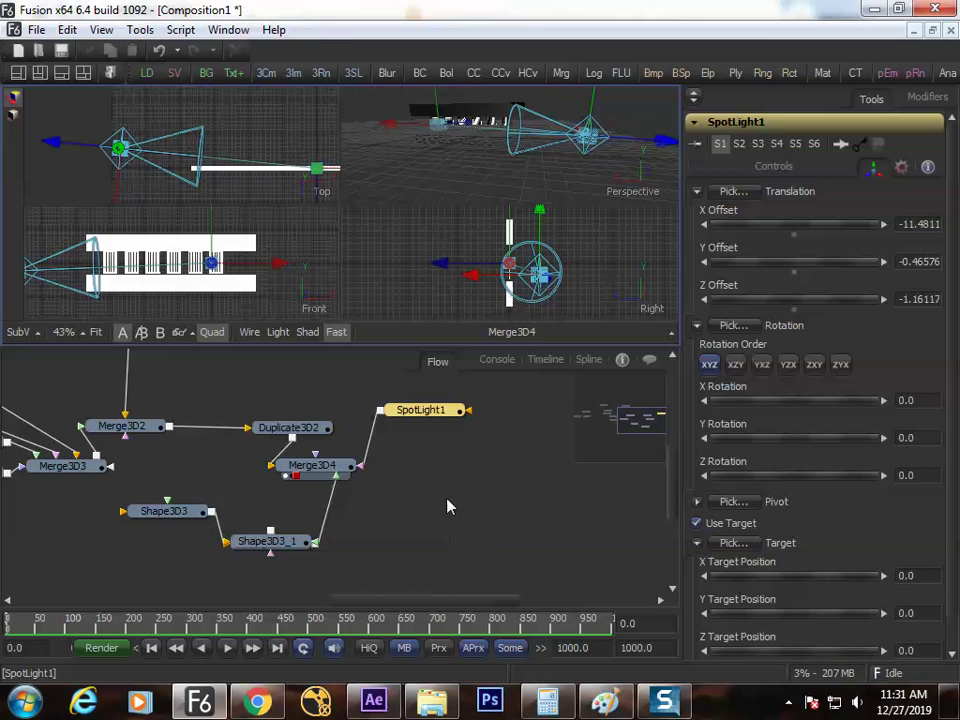
# Step: Add a Camera 3D connected to Merge3D4 and place its node below the spotlight in the flow
pyautogui.click(338, 472)
pyautogui.hotkey('ctrl', 'space')
pyautogui.write('cam')
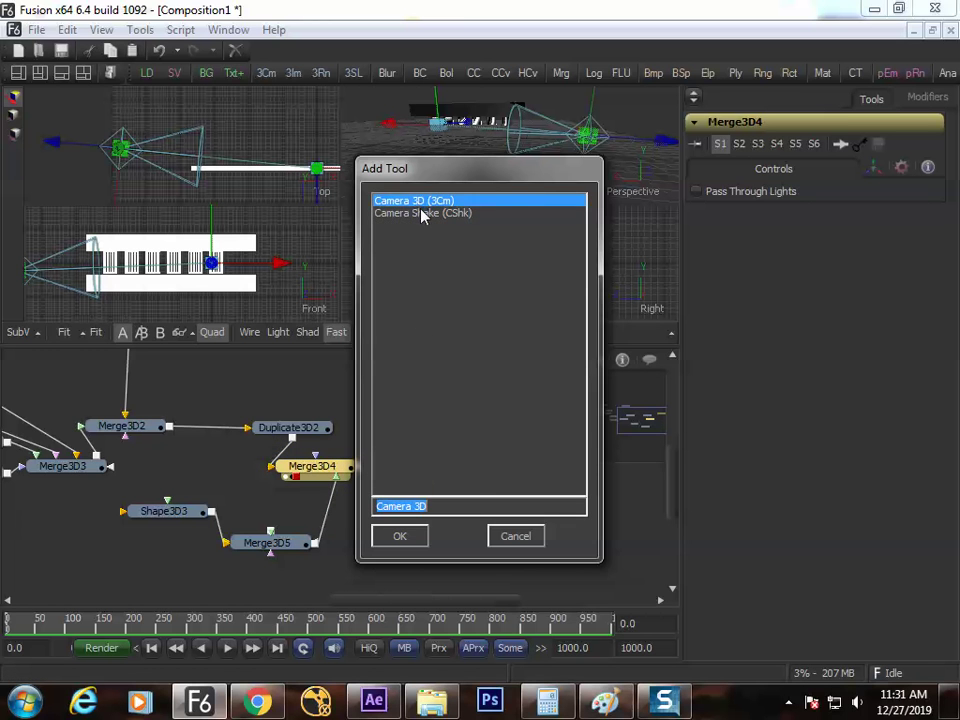
pyautogui.press('Return')
pyautogui.click(413, 505)
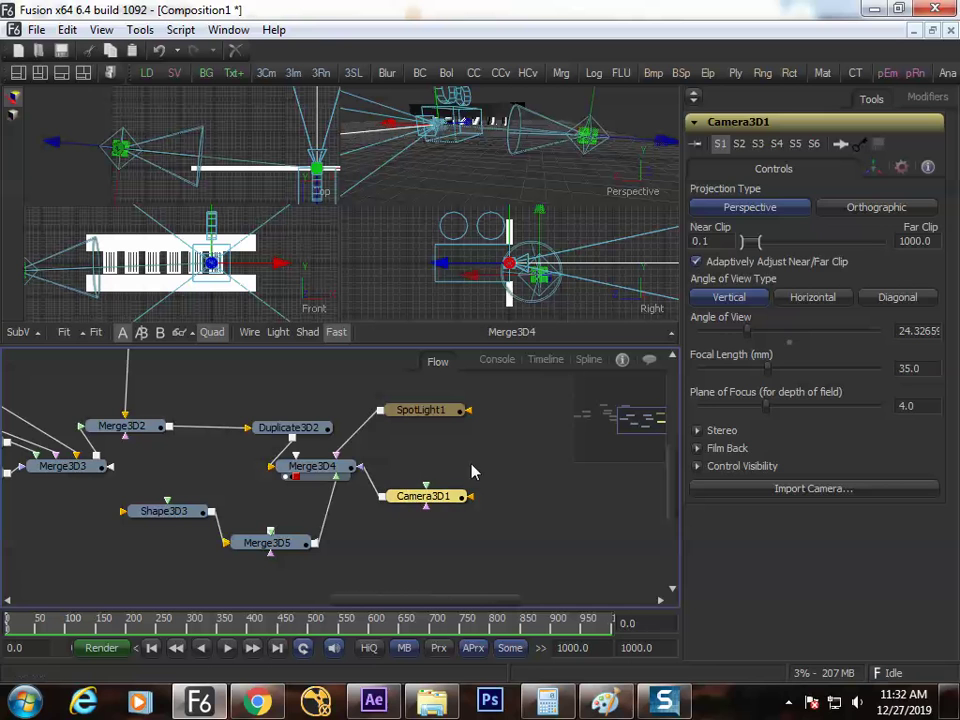
# Step: Enable Use Target for the camera and move it in the top view to about X -13.21, Z -0.33
pyautogui.click(873, 168)
pyautogui.click(698, 523)
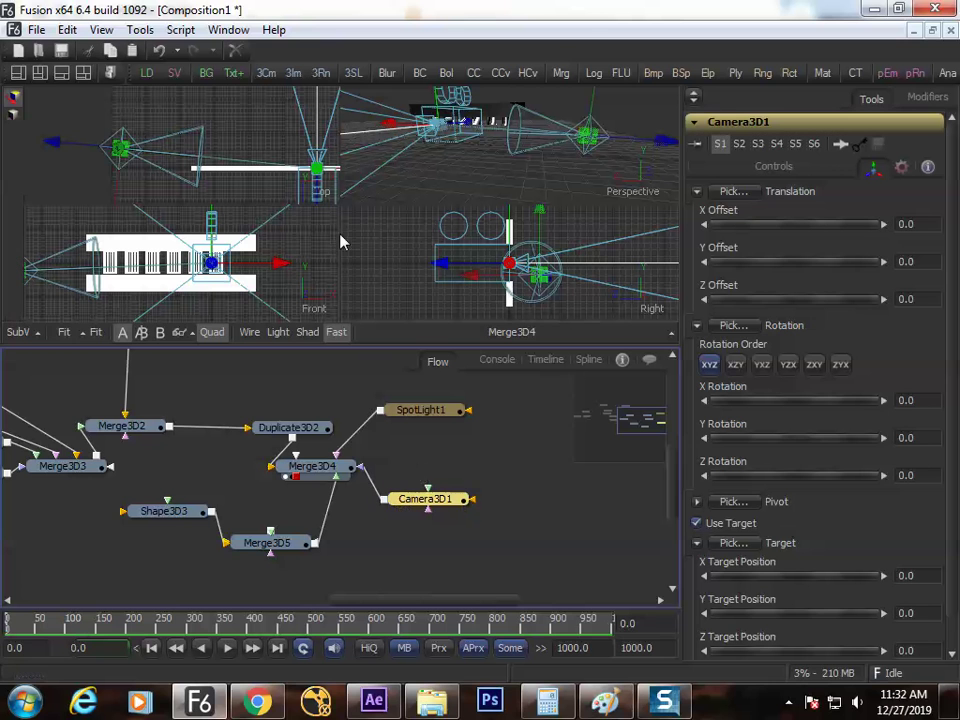
pyautogui.moveTo(308, 185); pyautogui.dragTo(27, 158)
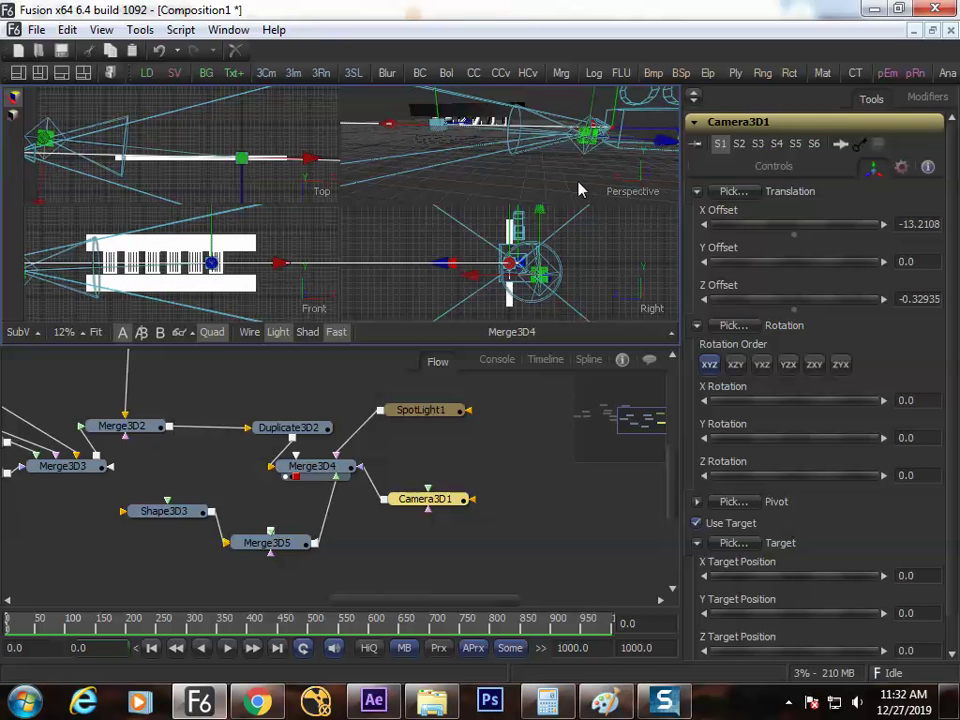
# Step: Switch the viewer to a single view and look at the scene through Camera3D1
pyautogui.hotkey('shift', 'q')
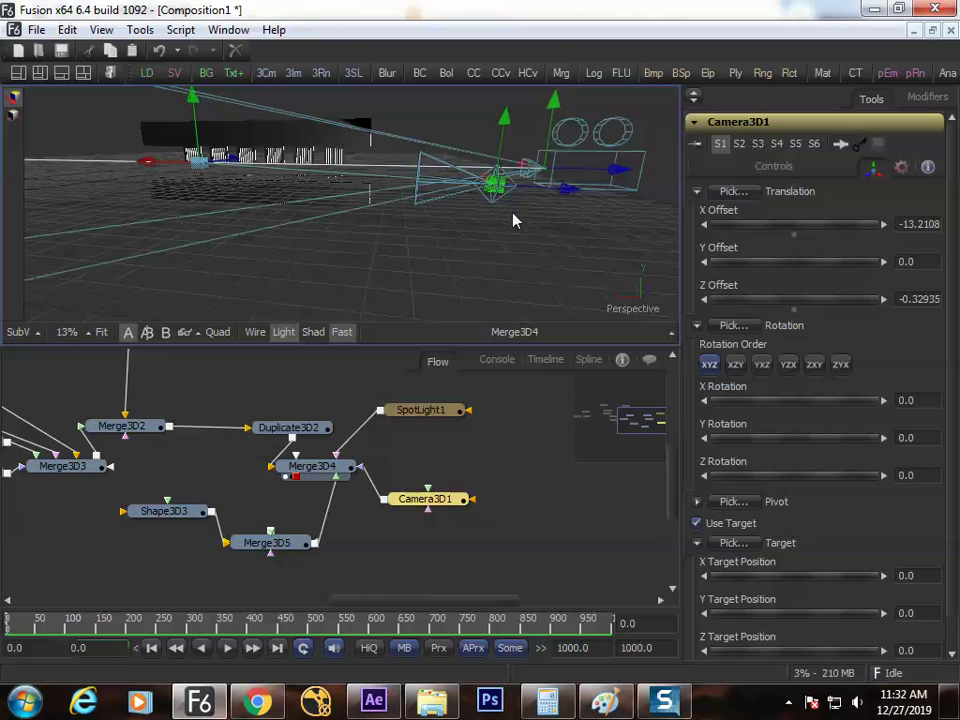
pyautogui.rightClick(598, 270)
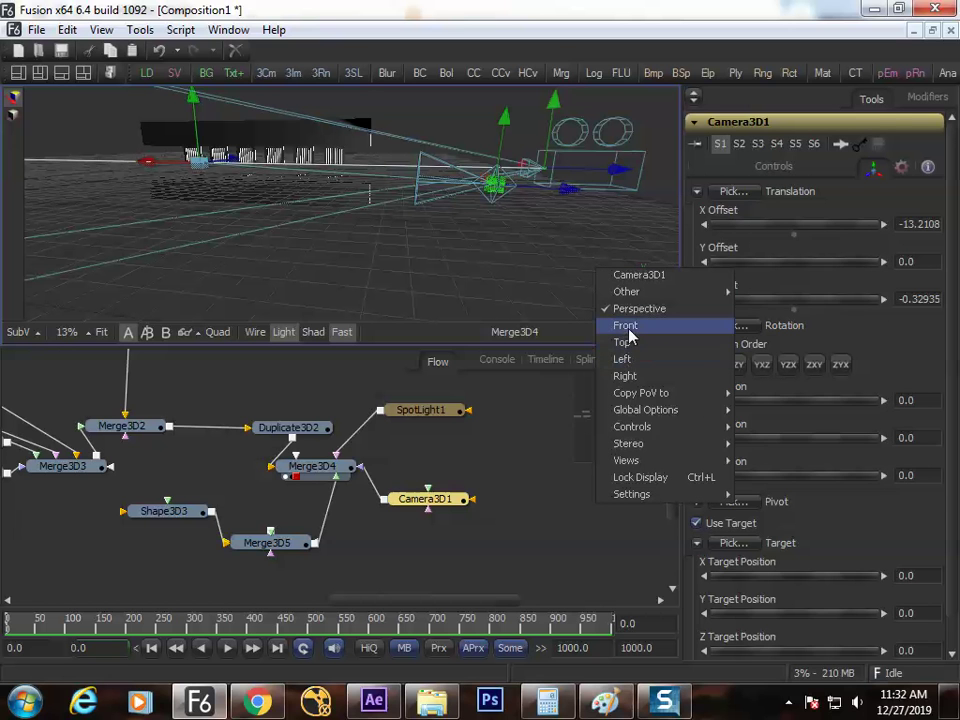
pyautogui.click(622, 274)
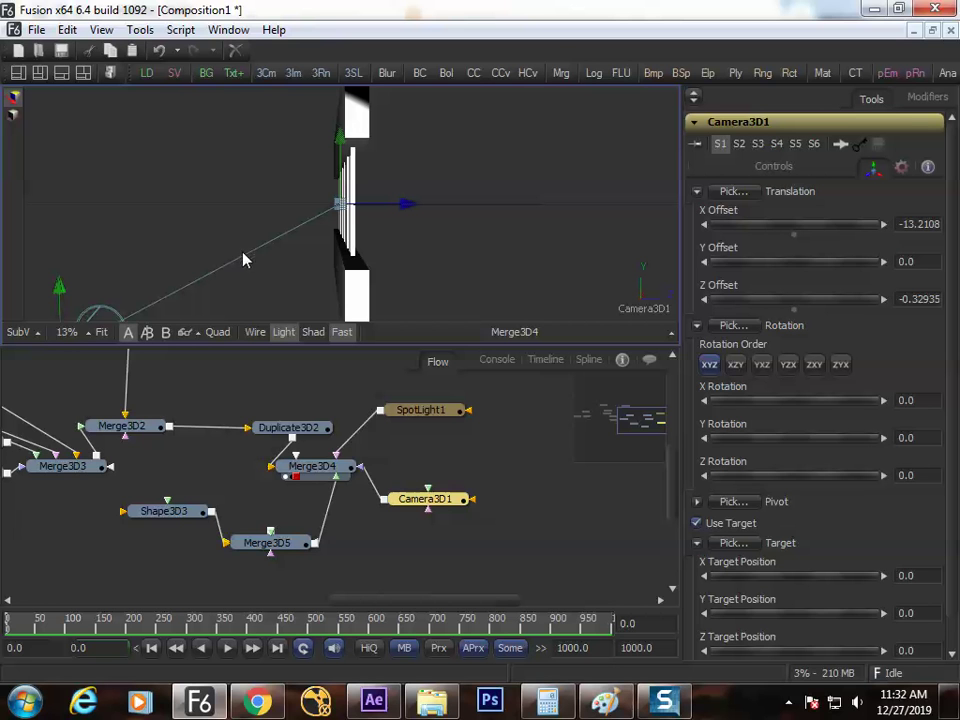
# Step: Open a new floating view, display Merge3D4 in it and turn on its lighting
pyautogui.click(229, 30)
pyautogui.click(202, 62)
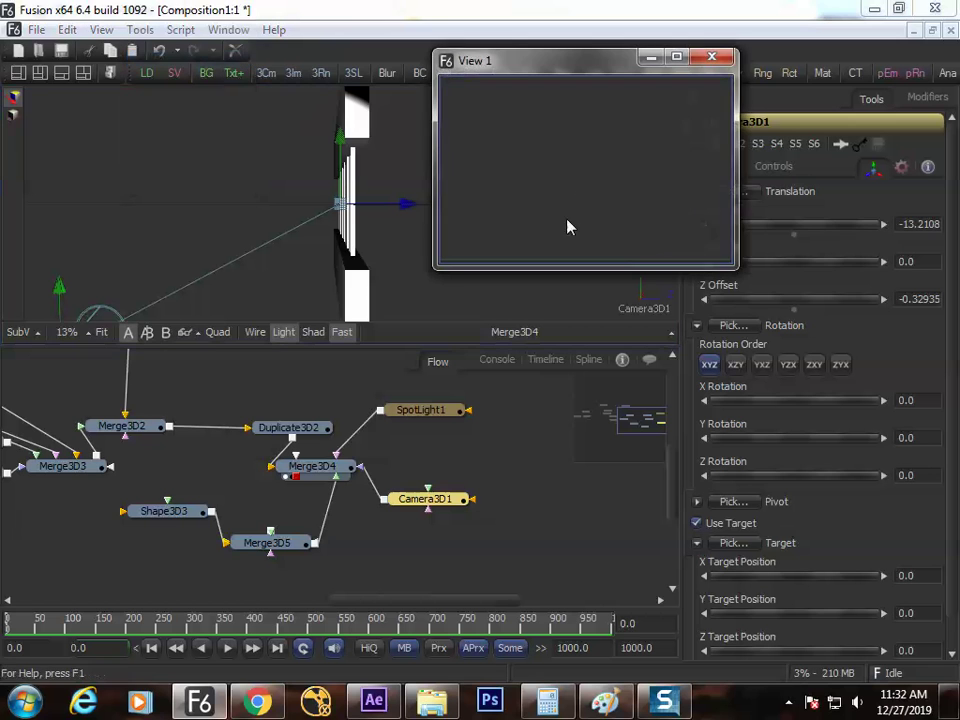
pyautogui.moveTo(311, 466); pyautogui.dragTo(620, 200)
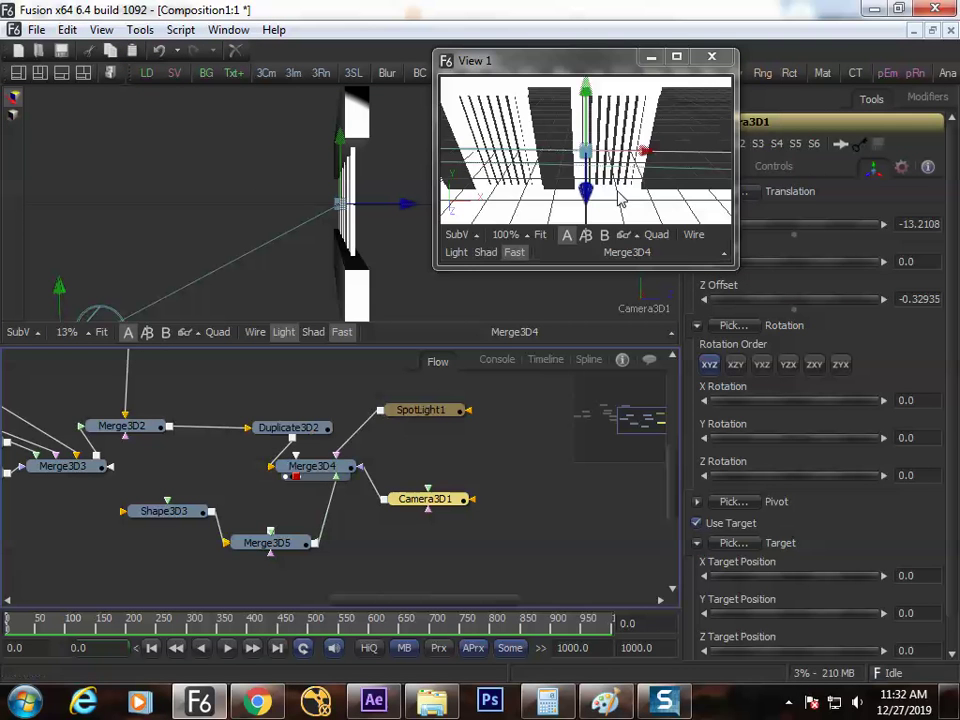
pyautogui.click(485, 254)
pyautogui.click(459, 254)
pyautogui.click(456, 253)
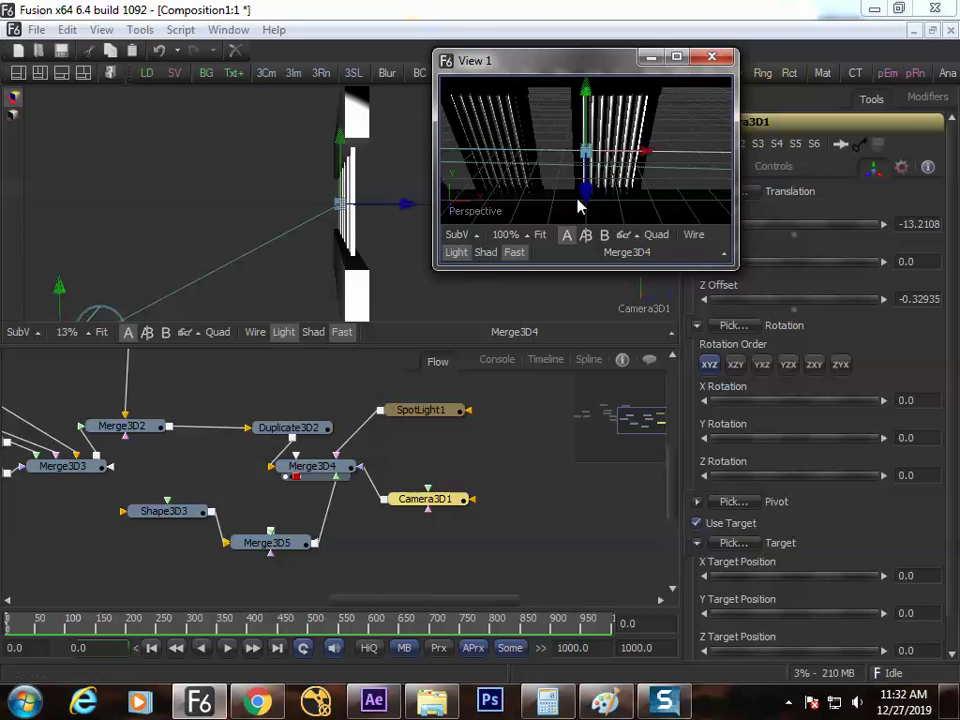
# Step: Set the floating view to look through Camera3D1 and enlarge its window beside the main viewer
pyautogui.rightClick(604, 166)
pyautogui.moveTo(638, 294)
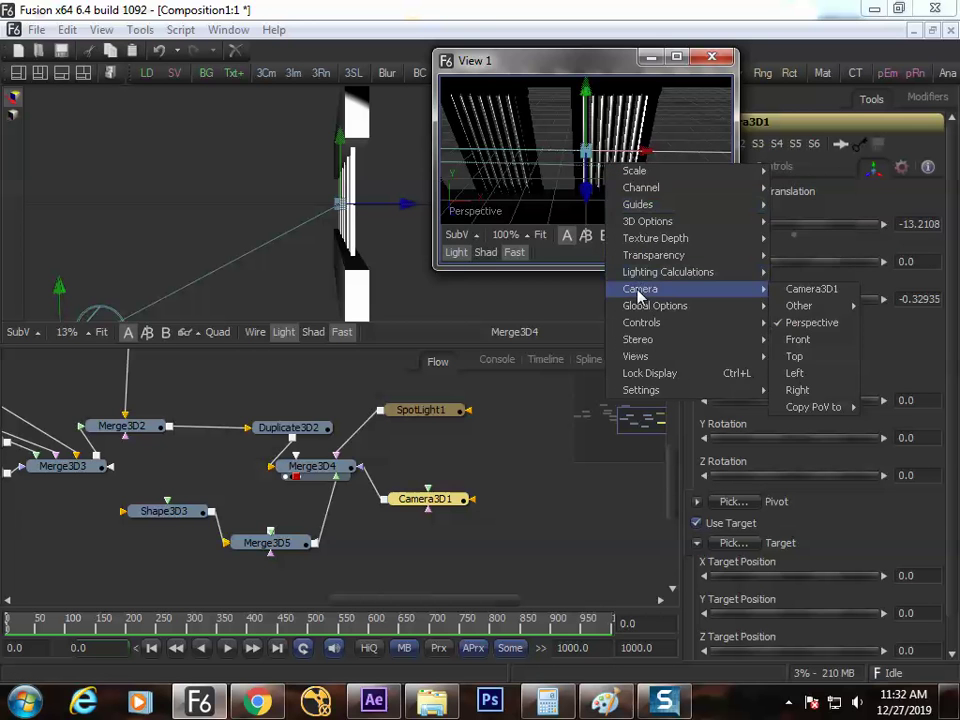
pyautogui.click(790, 290)
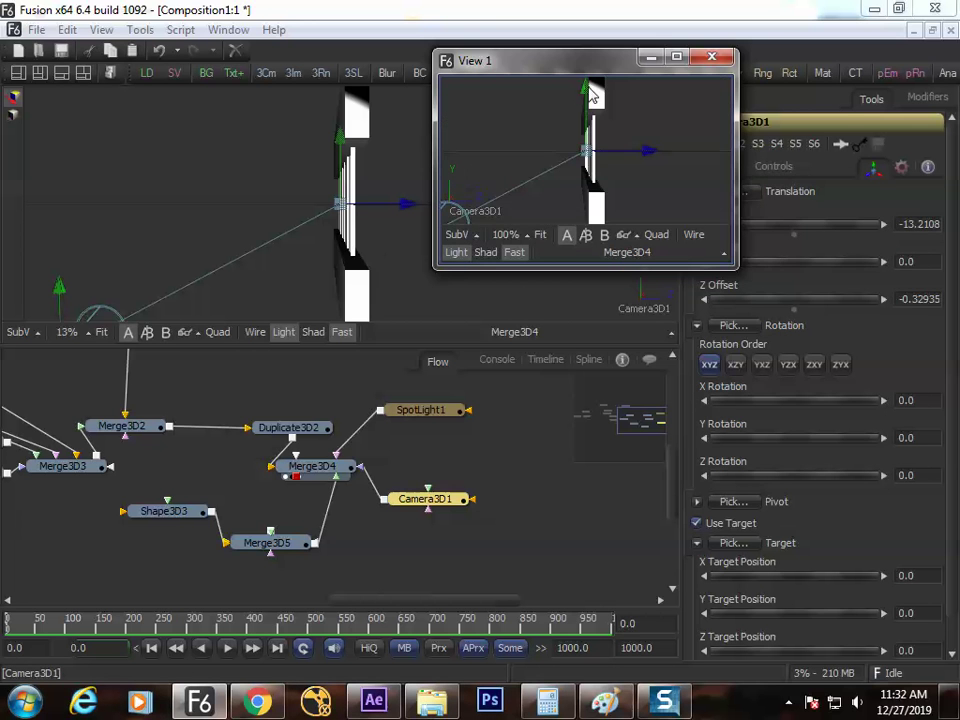
pyautogui.moveTo(591, 60); pyautogui.dragTo(696, 63)
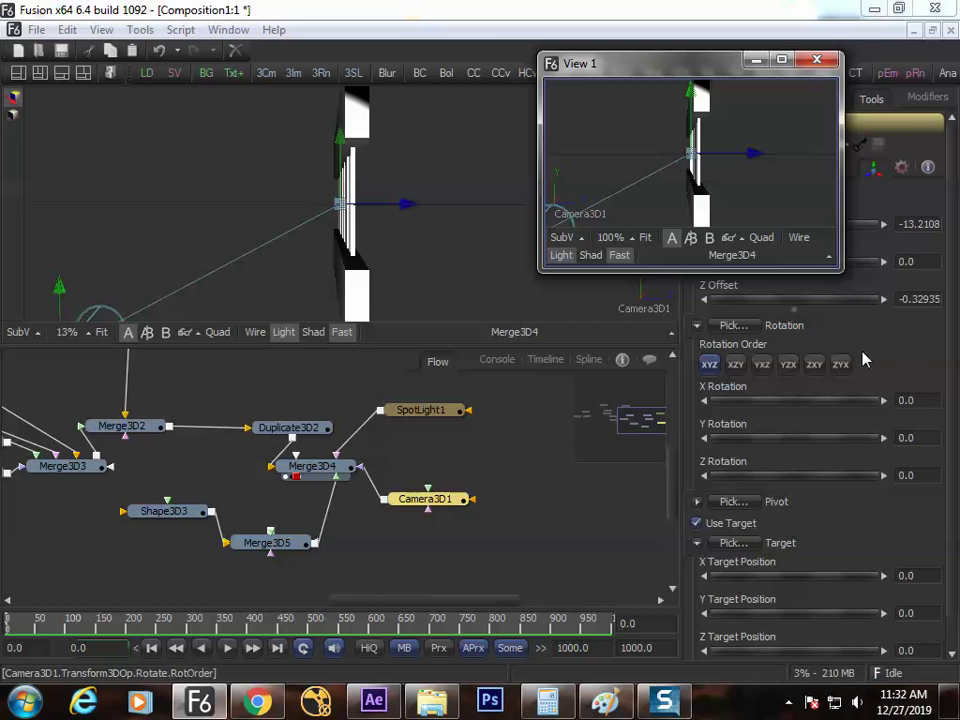
pyautogui.moveTo(838, 268); pyautogui.dragTo(914, 490)
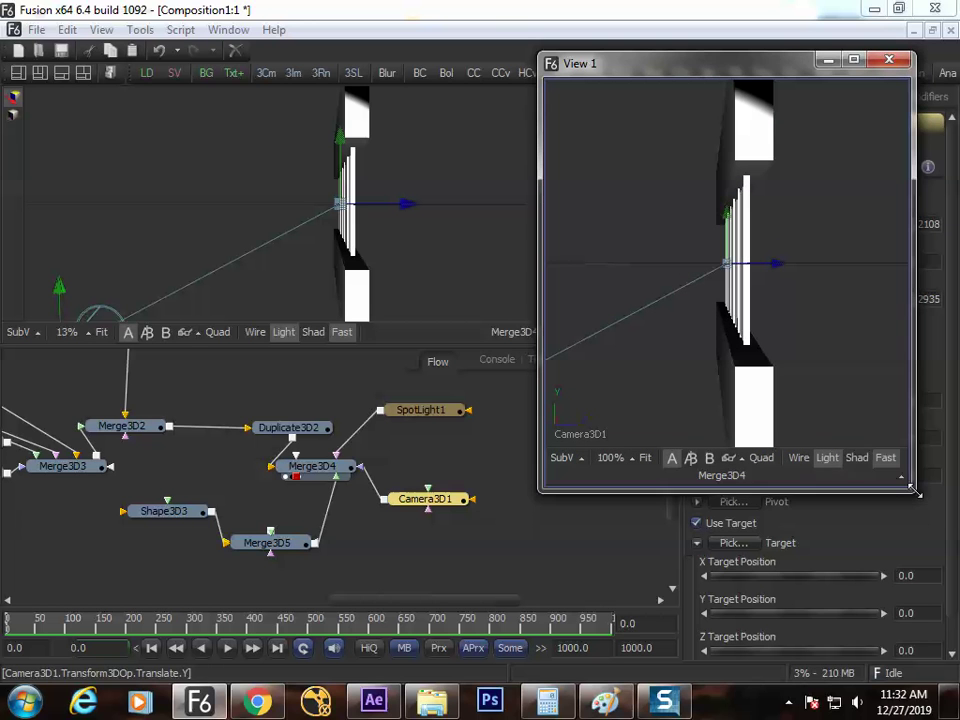
# Step: Return the main viewer to Perspective and shift the camera off the grille row's axis while checking the Camera3D1 view
pyautogui.rightClick(440, 206)
pyautogui.moveTo(467, 335)
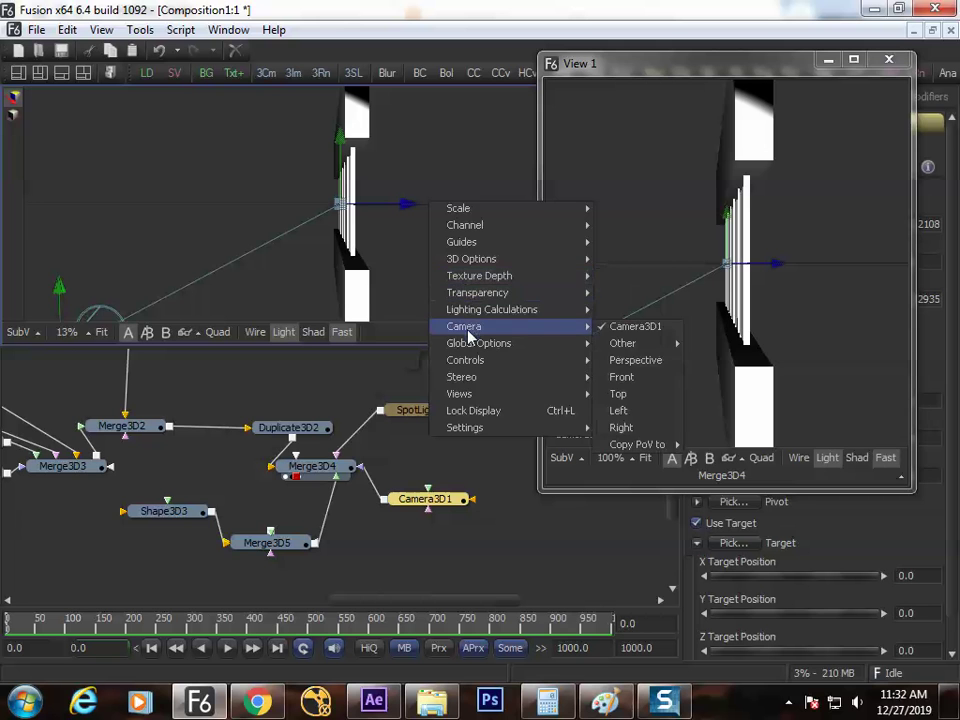
pyautogui.click(625, 361)
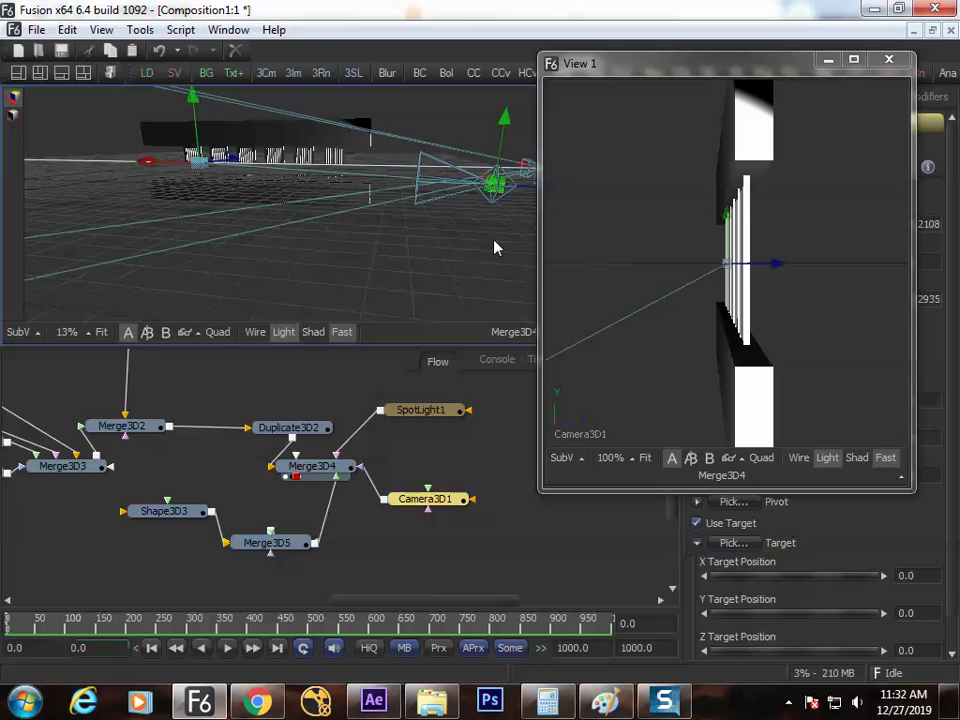
pyautogui.moveTo(486, 244)
pyautogui.mouseDown()
pyautogui.moveTo(360, 281)
pyautogui.moveTo(390, 289)
pyautogui.moveTo(449, 249)
pyautogui.moveTo(321, 257)
pyautogui.moveTo(214, 240)
pyautogui.moveTo(182, 208)
pyautogui.moveTo(396, 242)
pyautogui.moveTo(497, 274)
pyautogui.moveTo(414, 315)
pyautogui.moveTo(433, 190)
pyautogui.moveTo(353, 231)
pyautogui.moveTo(122, 236)
pyautogui.moveTo(352, 272)
pyautogui.moveTo(553, 234)
pyautogui.moveTo(470, 248)
pyautogui.mouseUp()
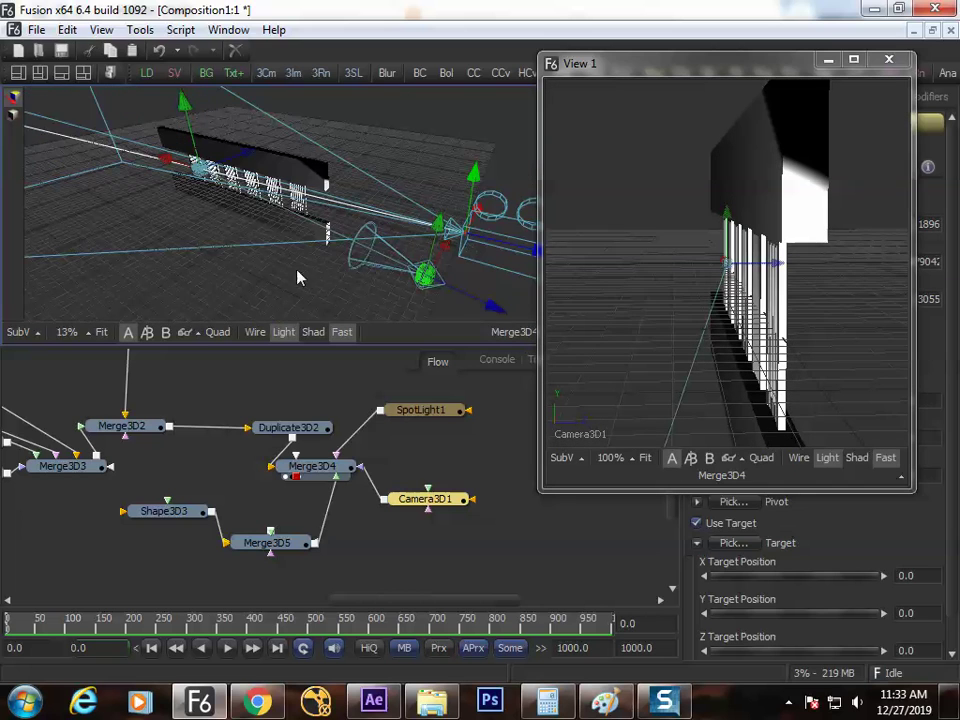
# Step: Switch the main viewer to the quad layout and move the camera in the top view closer, alongside the grille row
pyautogui.press('q')
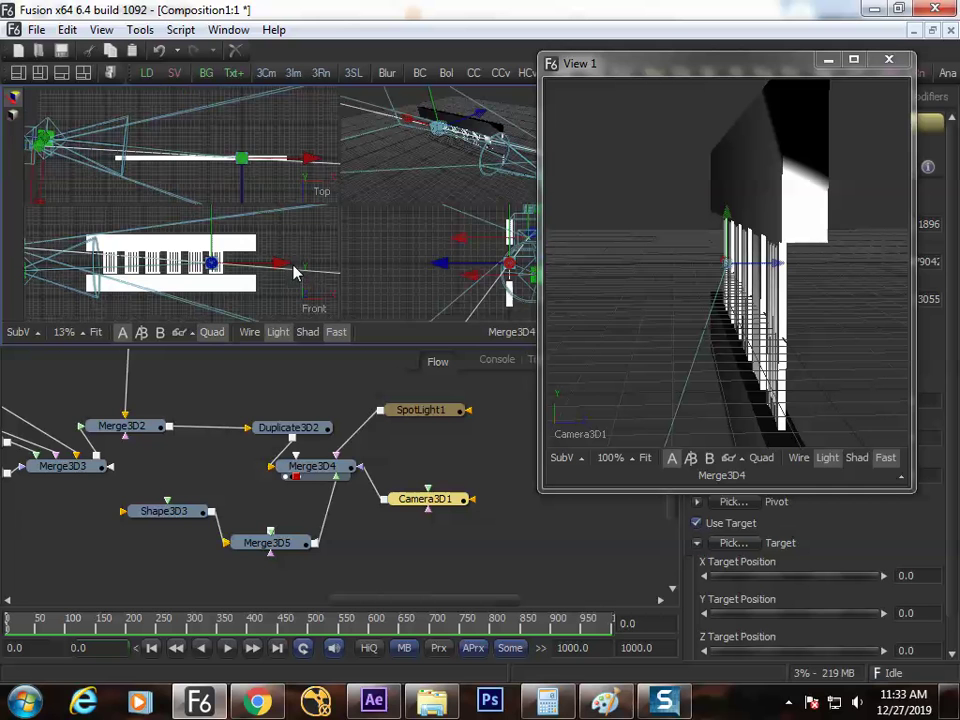
pyautogui.scroll(4, 113, 140)
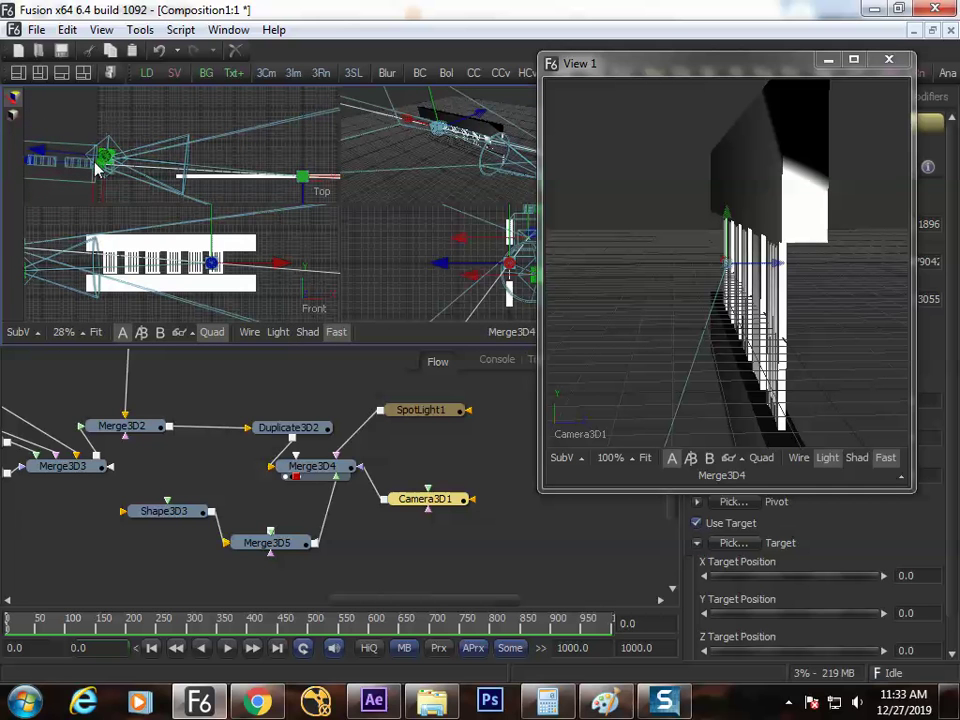
pyautogui.moveTo(103, 157)
pyautogui.mouseDown()
pyautogui.moveTo(125, 130)
pyautogui.moveTo(150, 145)
pyautogui.moveTo(258, 167)
pyautogui.mouseUp()
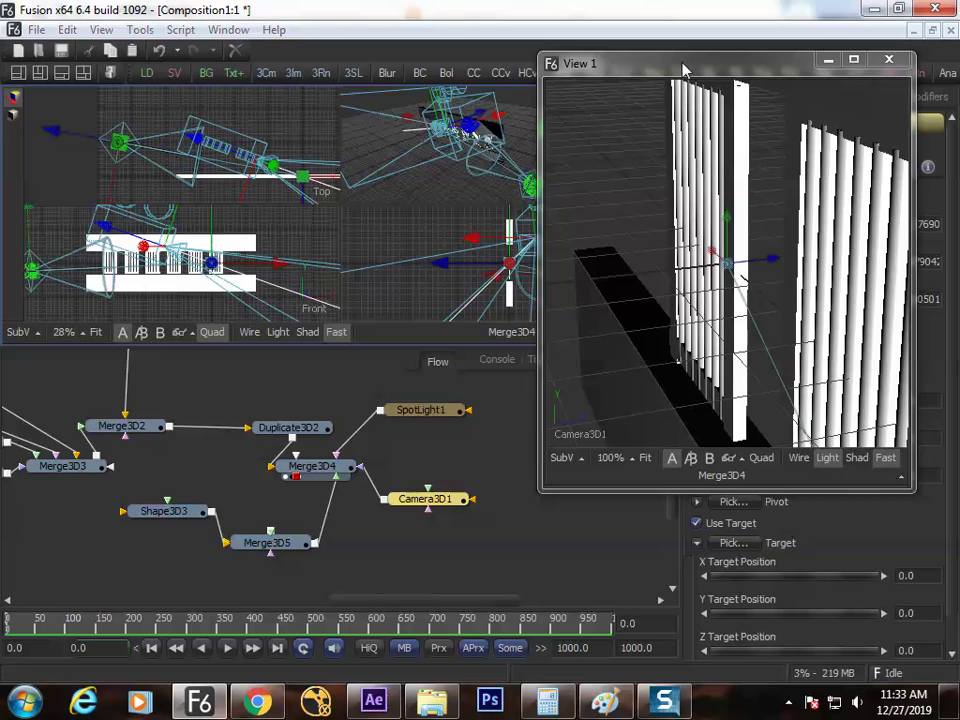
# Step: Enlarge the floating view and move it lower, then expand the main quad viewer to fill the workspace
pyautogui.moveTo(683, 68); pyautogui.dragTo(656, 37)
pyautogui.moveTo(885, 457); pyautogui.dragTo(945, 555)
pyautogui.moveTo(660, 58); pyautogui.dragTo(696, 242)
pyautogui.moveTo(412, 251); pyautogui.dragTo(420, 253)
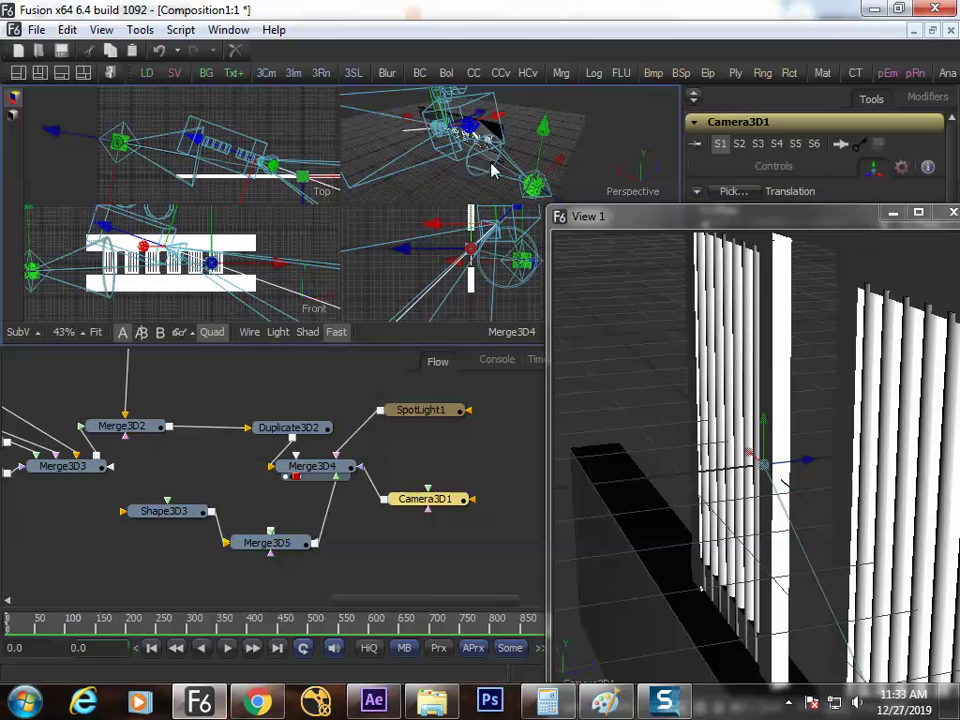
pyautogui.moveTo(491, 163); pyautogui.dragTo(447, 163)
pyautogui.press('F4')
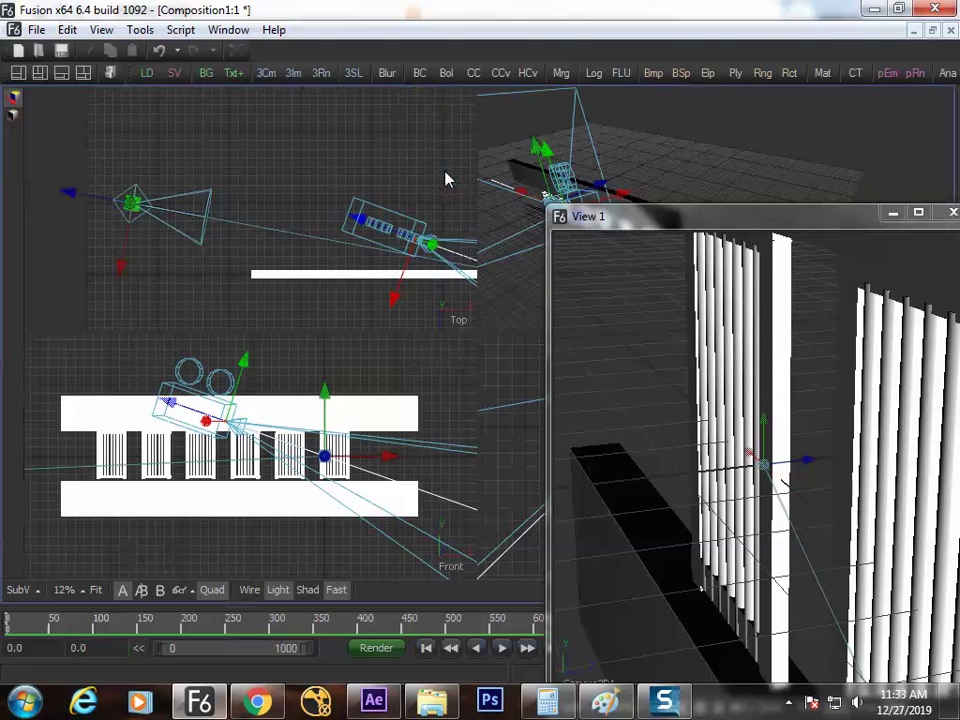
# Step: Move the camera to the far end of the grille row, level with the row, and restore the normal layout with the flow
pyautogui.moveTo(352, 206); pyautogui.dragTo(178, 128)
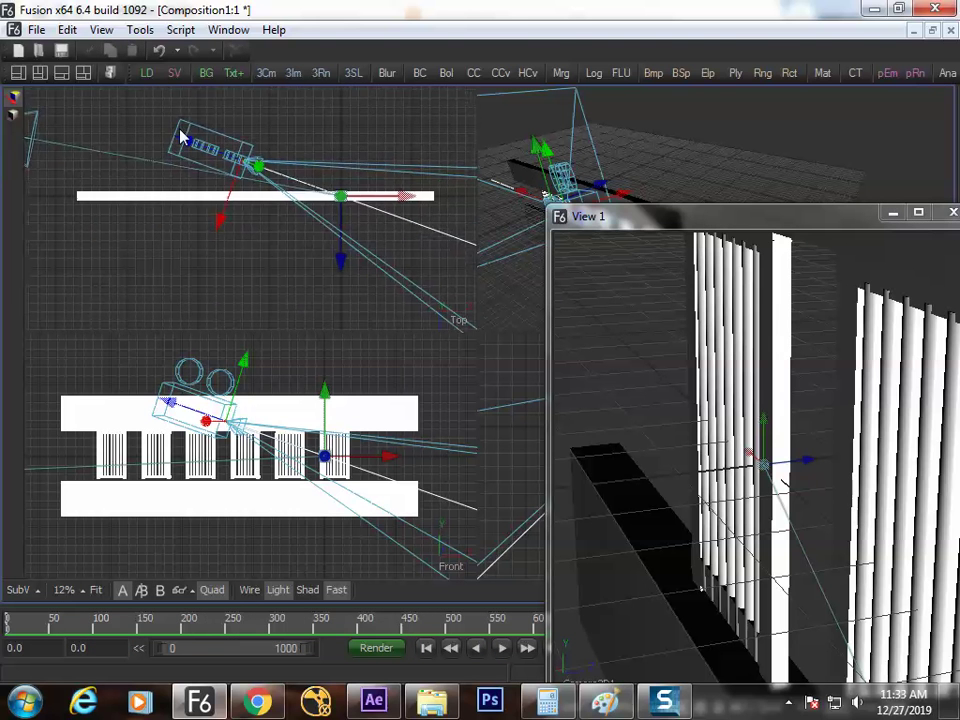
pyautogui.moveTo(251, 168); pyautogui.dragTo(200, 166)
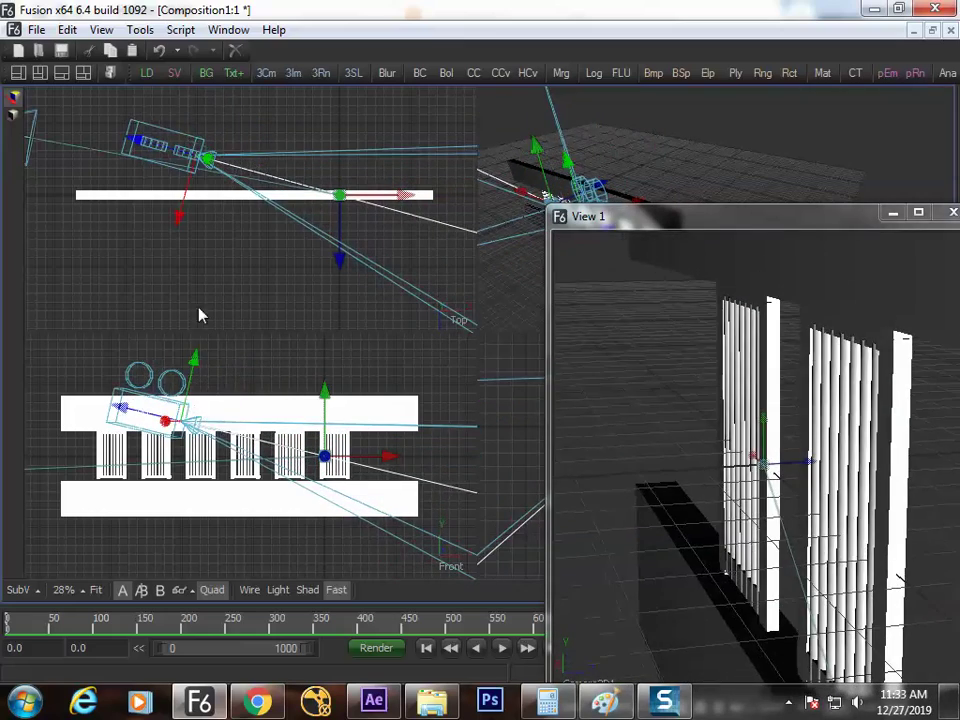
pyautogui.moveTo(182, 428); pyautogui.dragTo(183, 458)
pyautogui.moveTo(205, 180); pyautogui.dragTo(62, 190)
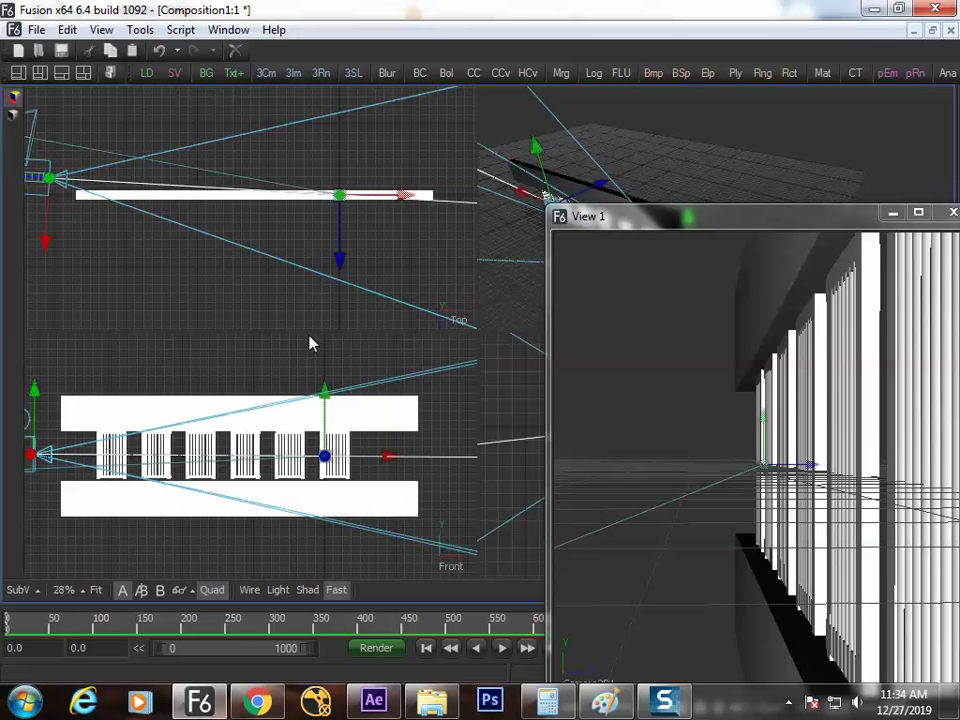
pyautogui.press('F4')
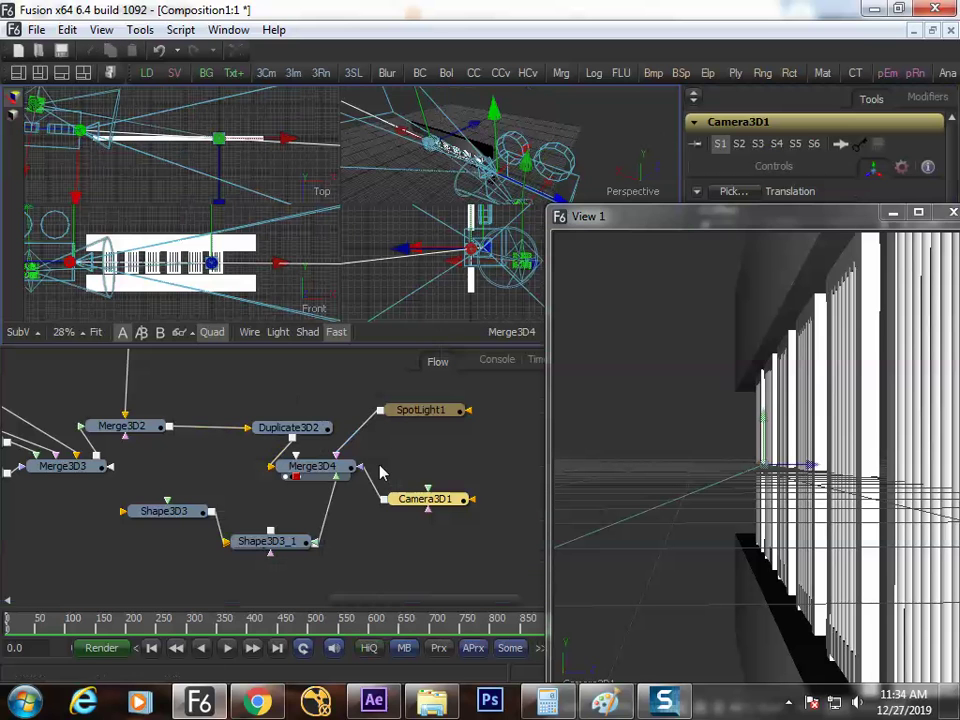
# Step: Add a Text 3D node, delete the extra merge created with it and connect Text3D1 directly to Merge3D4
pyautogui.hotkey('ctrl', 'space')
pyautogui.write('tex')
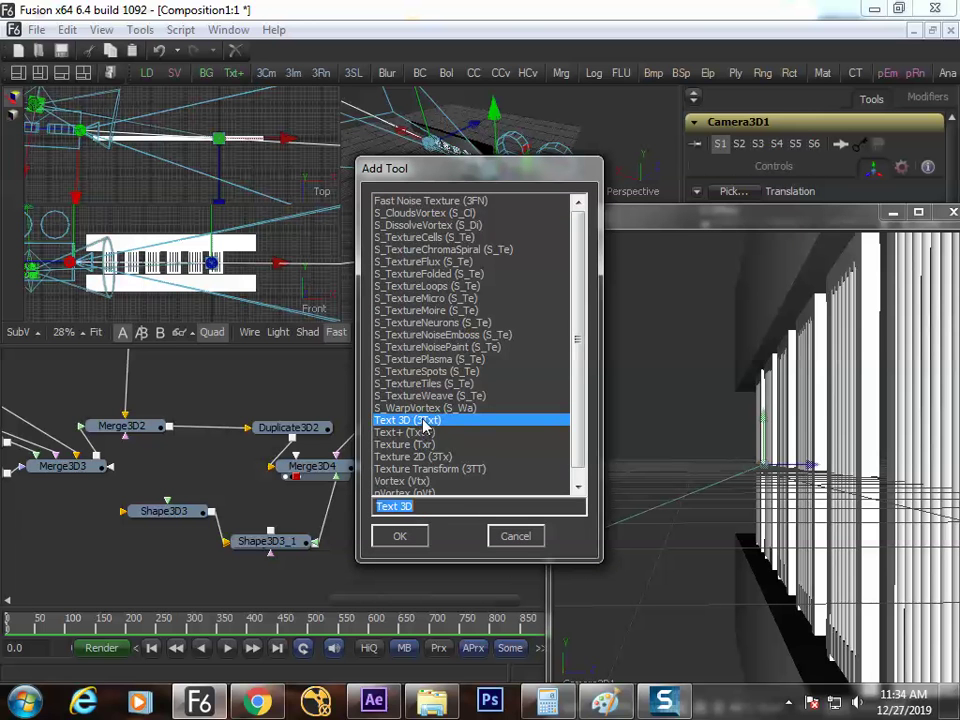
pyautogui.doubleClick(425, 421)
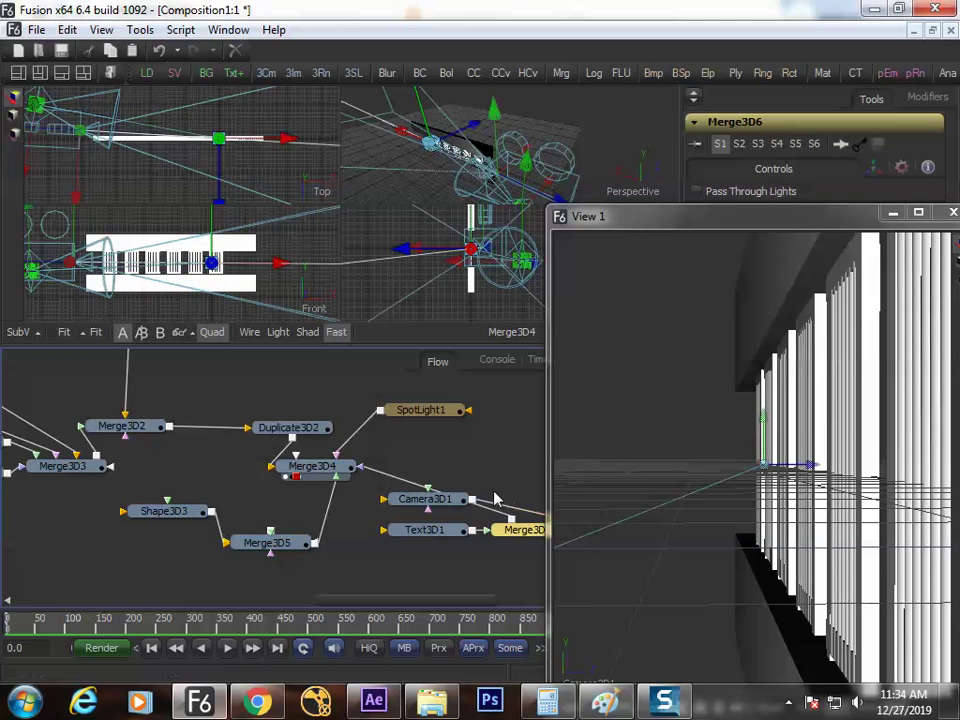
pyautogui.moveTo(481, 444); pyautogui.dragTo(289, 420)
pyautogui.press('Delete')
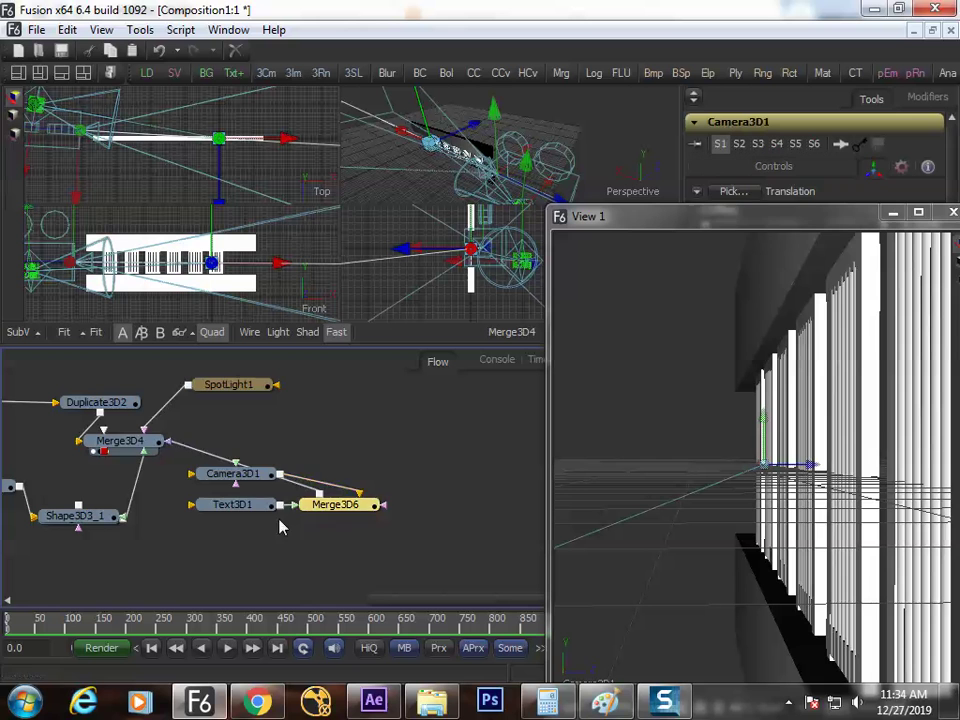
pyautogui.moveTo(254, 509); pyautogui.dragTo(146, 445)
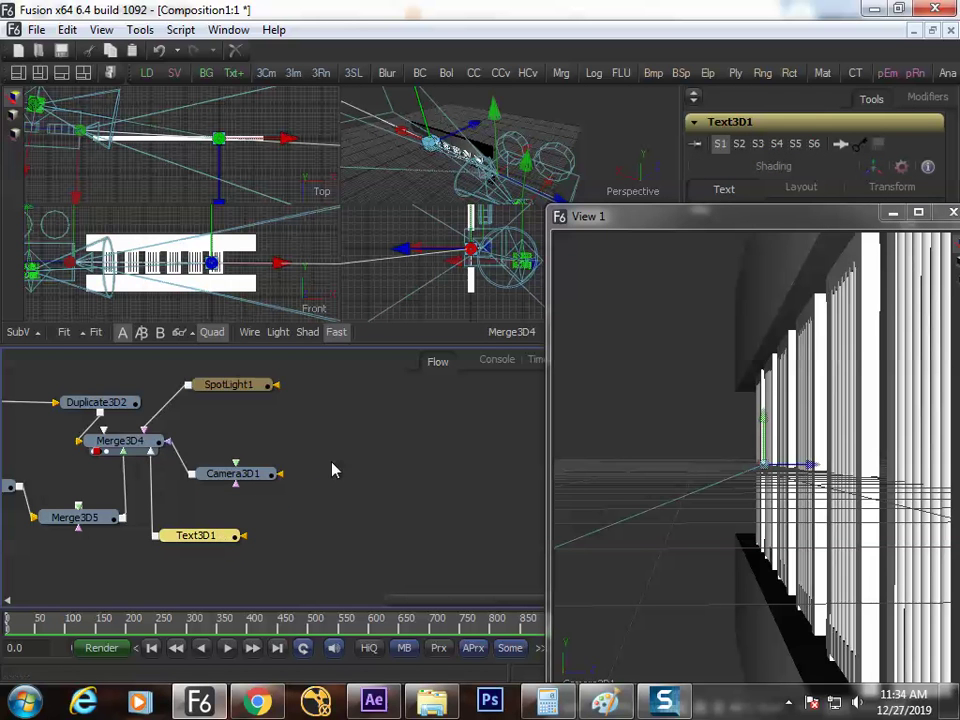
# Step: Uncover the Text3D1 controls and enter "animation" as the styled text
pyautogui.moveTo(677, 234); pyautogui.dragTo(310, 143)
pyautogui.click(720, 347)
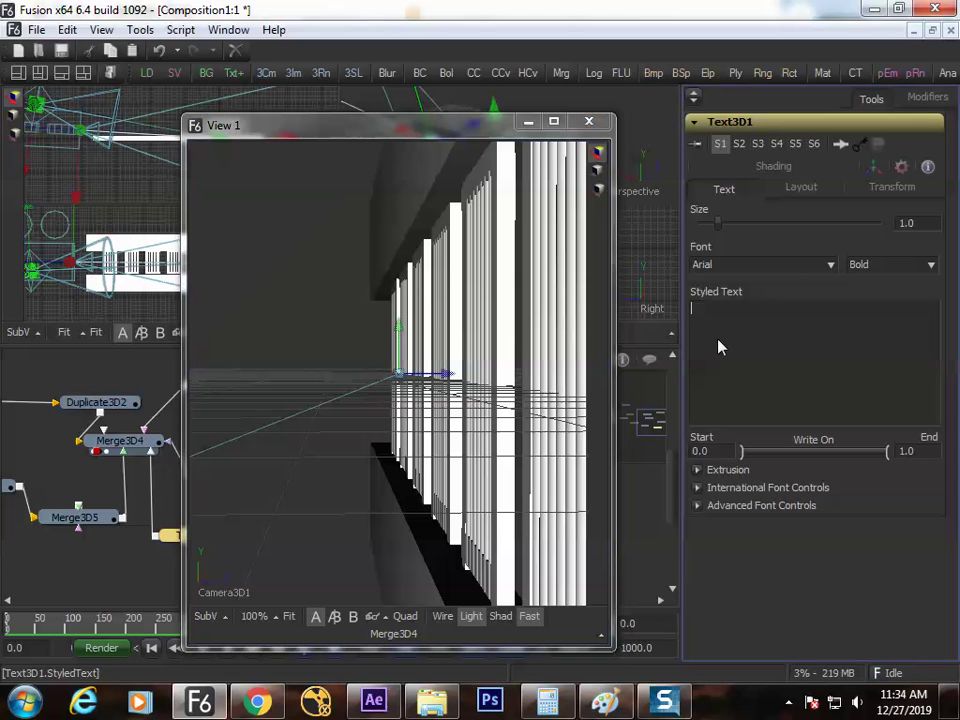
pyautogui.write('animation')
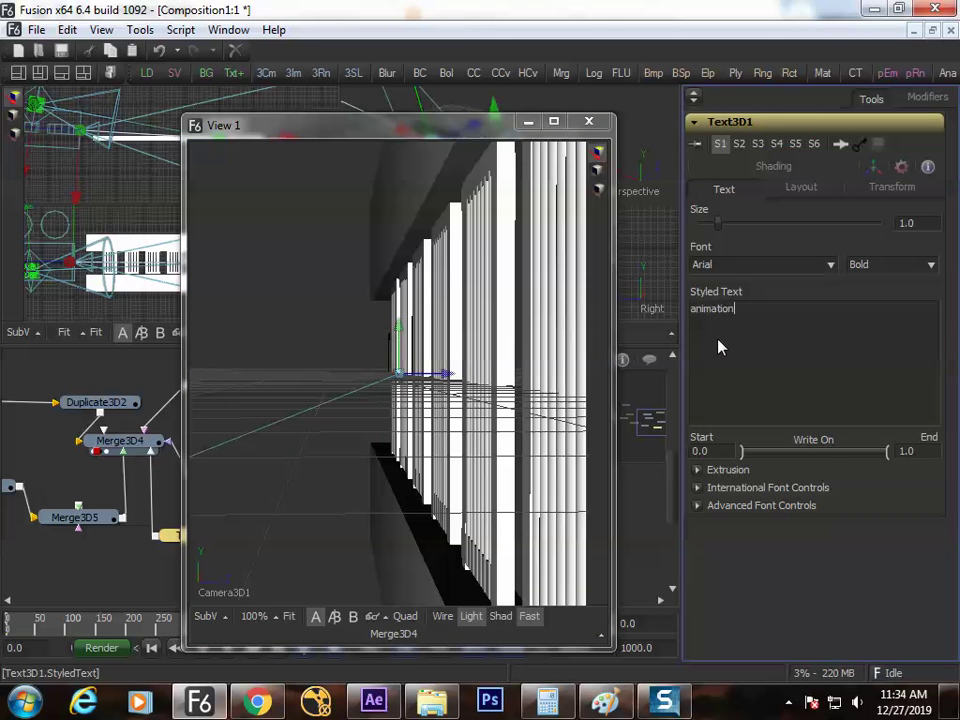
pyautogui.press('Return')
# Step: Shrink the floating view and move it clear of the nodes, and display Text3D1 in the main viewer
pyautogui.moveTo(489, 115); pyautogui.dragTo(560, 300)
pyautogui.moveTo(485, 325); pyautogui.dragTo(530, 309)
pyautogui.moveTo(657, 298); pyautogui.dragTo(542, 328)
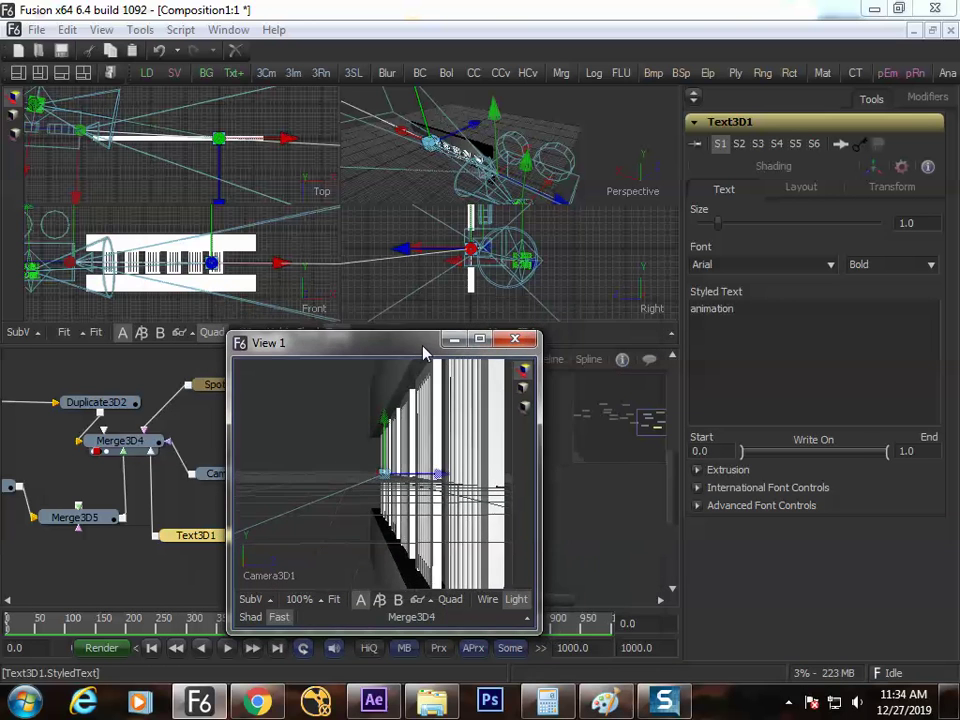
pyautogui.moveTo(380, 338); pyautogui.dragTo(702, 433)
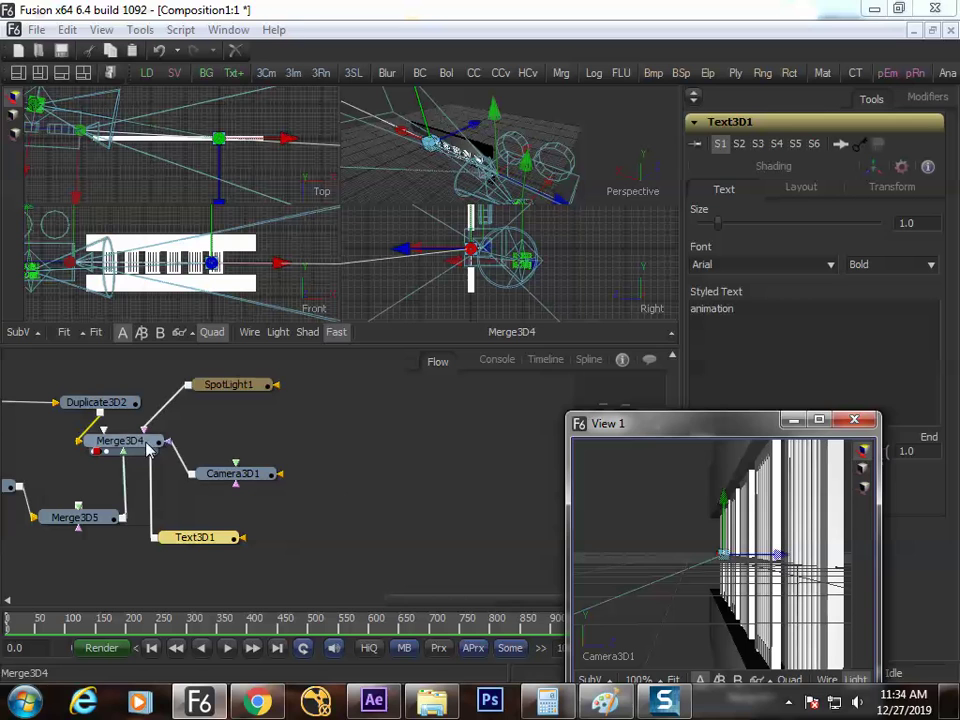
pyautogui.moveTo(193, 538); pyautogui.dragTo(202, 276)
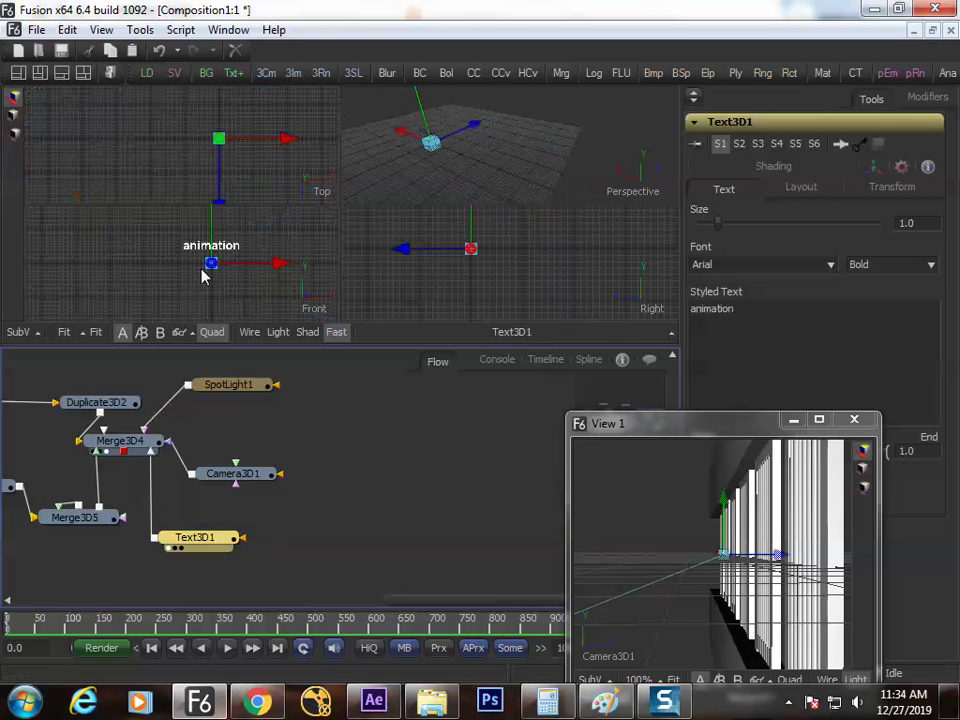
# Step: Display Merge3D4 in the main viewer and check the whole scene from another perspective angle in the enlarged view
pyautogui.moveTo(120, 440); pyautogui.dragTo(213, 293)
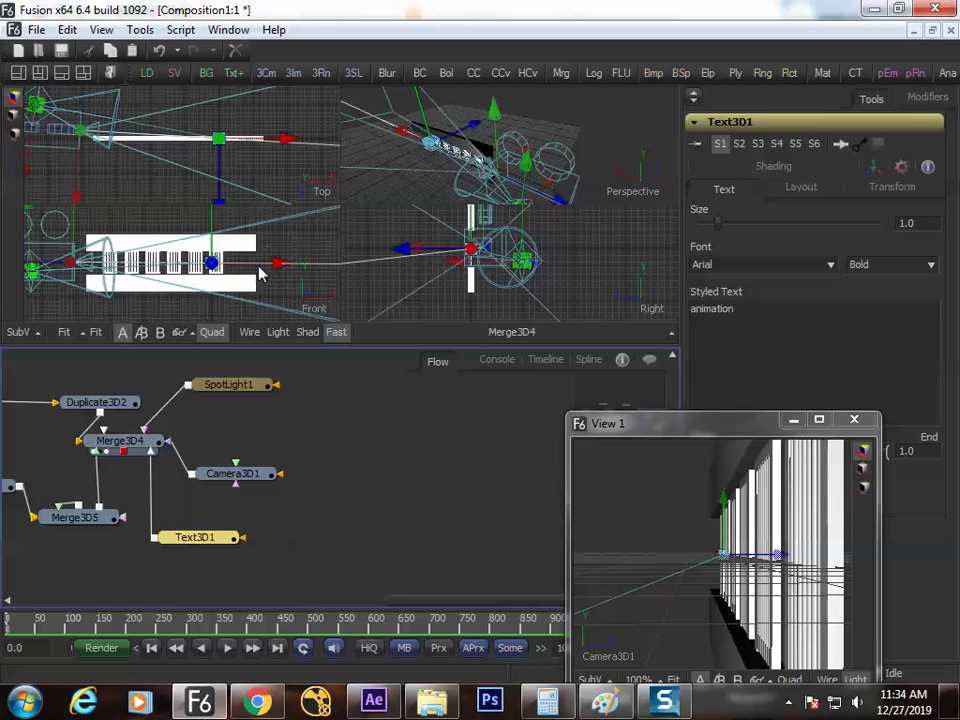
pyautogui.press('F4')
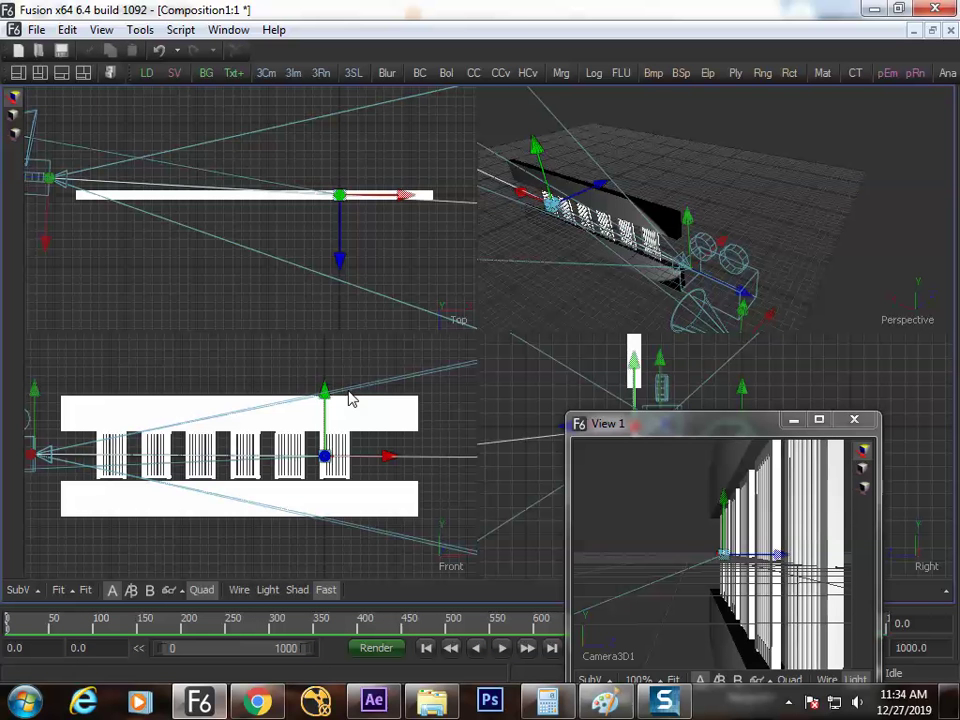
pyautogui.moveTo(615, 247); pyautogui.dragTo(714, 249)
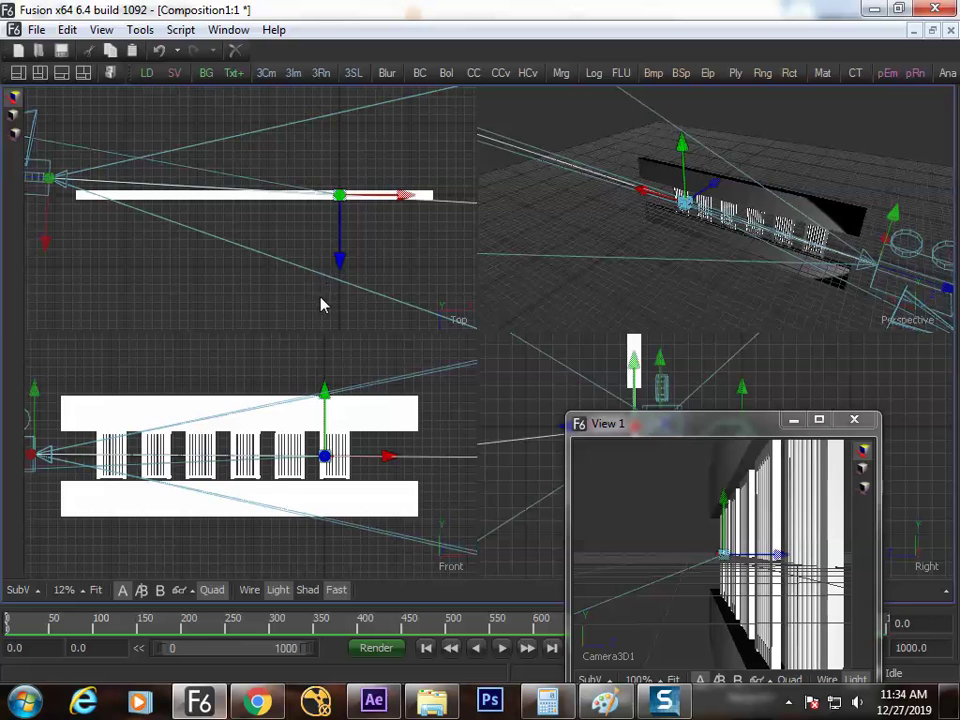
pyautogui.press('F4')
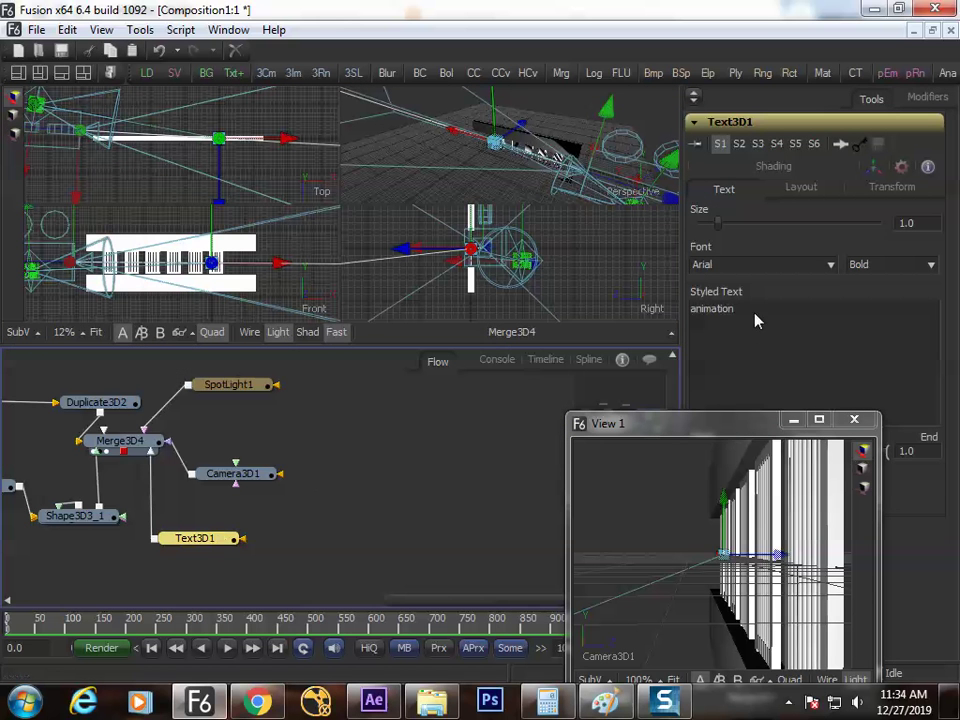
# Step: Enlarge the "animation" text to a size of about 2.36 and bring it fully into sight in the front view
pyautogui.moveTo(720, 230); pyautogui.dragTo(748, 236)
pyautogui.moveTo(251, 187); pyautogui.dragTo(229, 206)
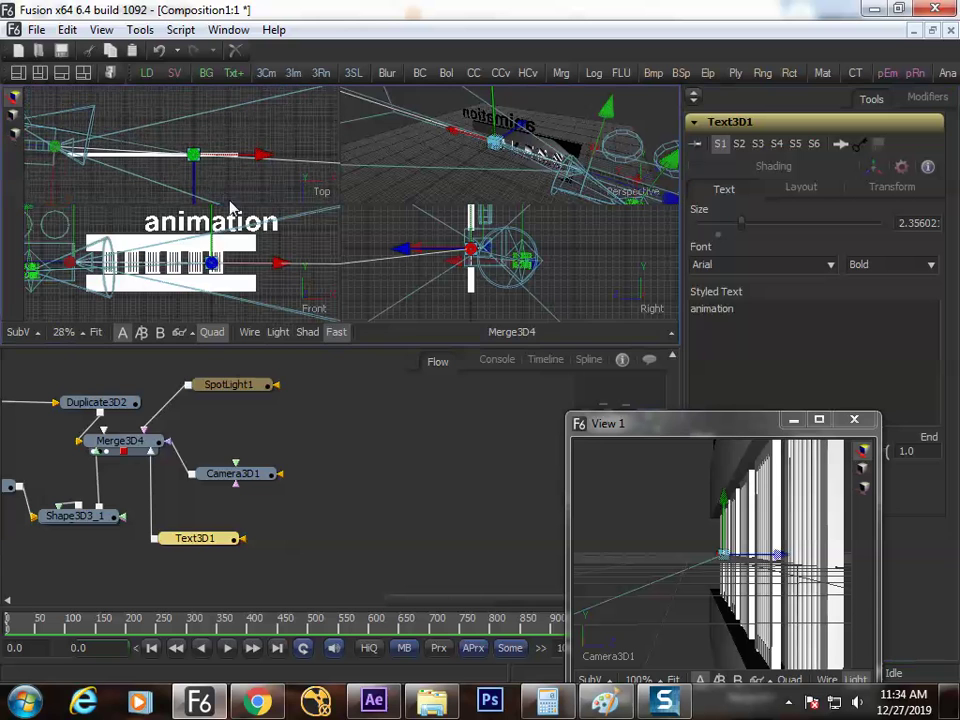
pyautogui.moveTo(216, 262); pyautogui.dragTo(215, 312)
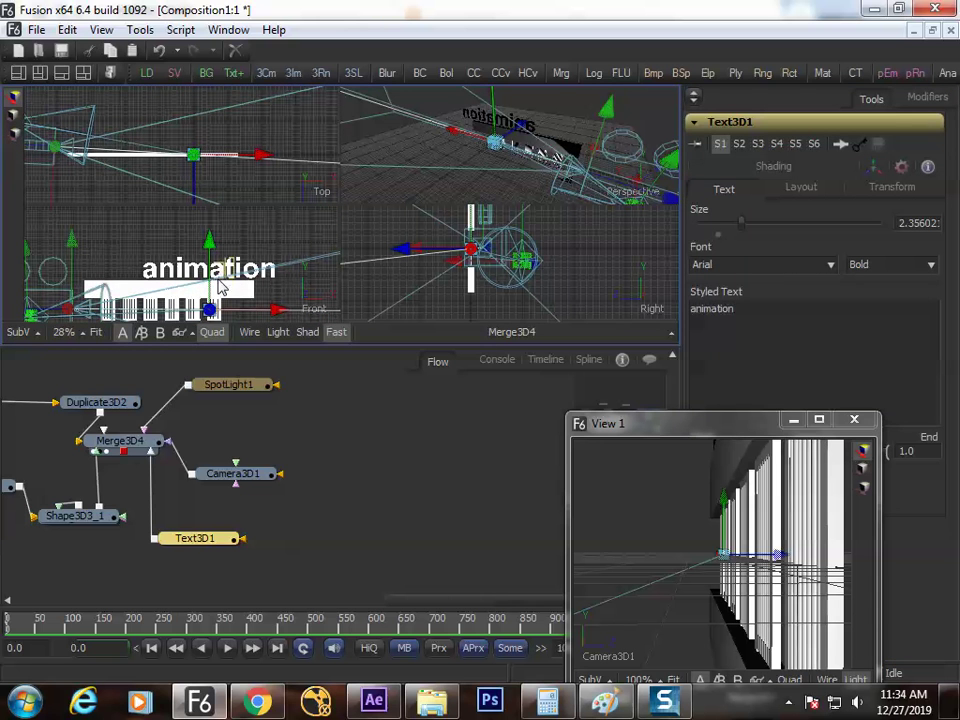
# Step: Shift Text3D1 in negative X to centre it along the long cubes, and move the floating view off the controls
pyautogui.click(208, 542)
pyautogui.click(276, 529)
pyautogui.click(184, 540)
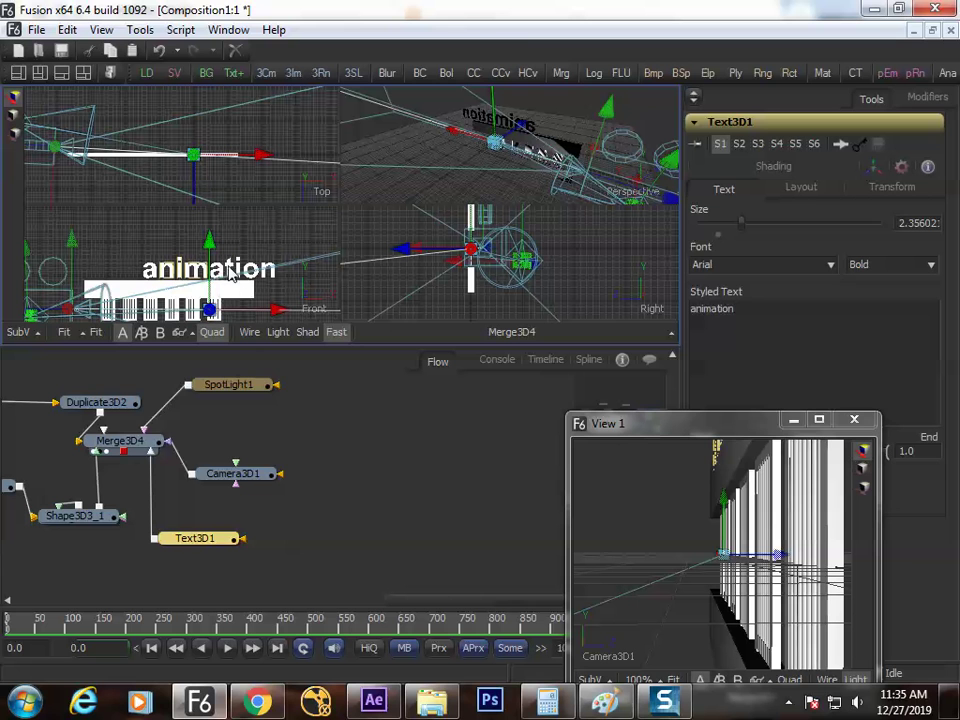
pyautogui.click(887, 187)
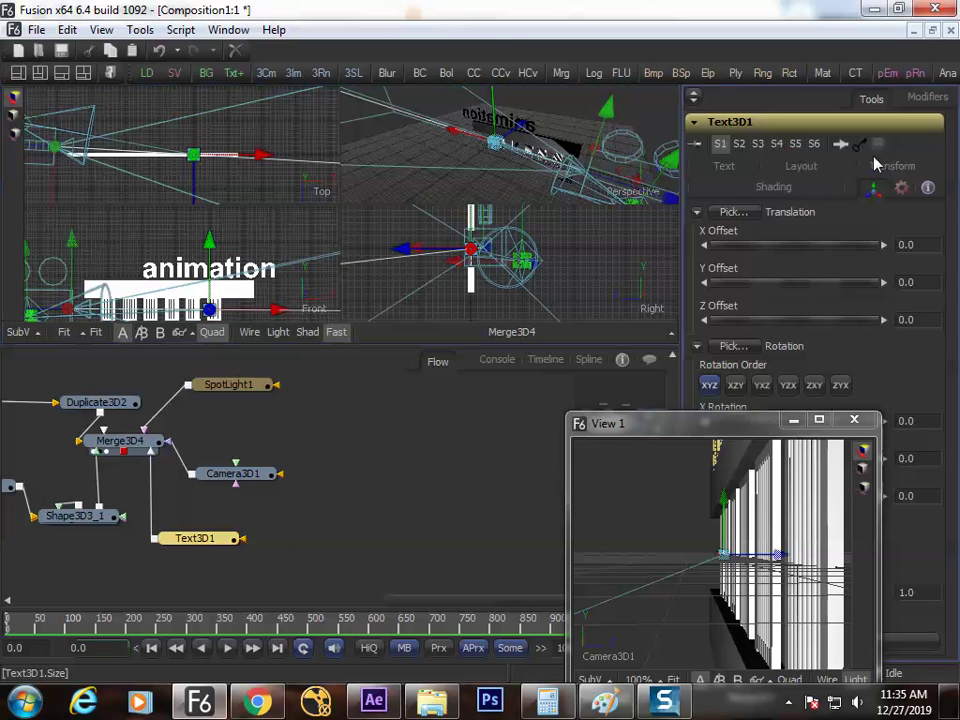
pyautogui.moveTo(814, 244); pyautogui.dragTo(703, 243)
pyautogui.moveTo(680, 418); pyautogui.dragTo(472, 470)
# Step: Return to Text3D1's text settings and raise the text along Y to sit just above the upper long cube
pyautogui.click(765, 188)
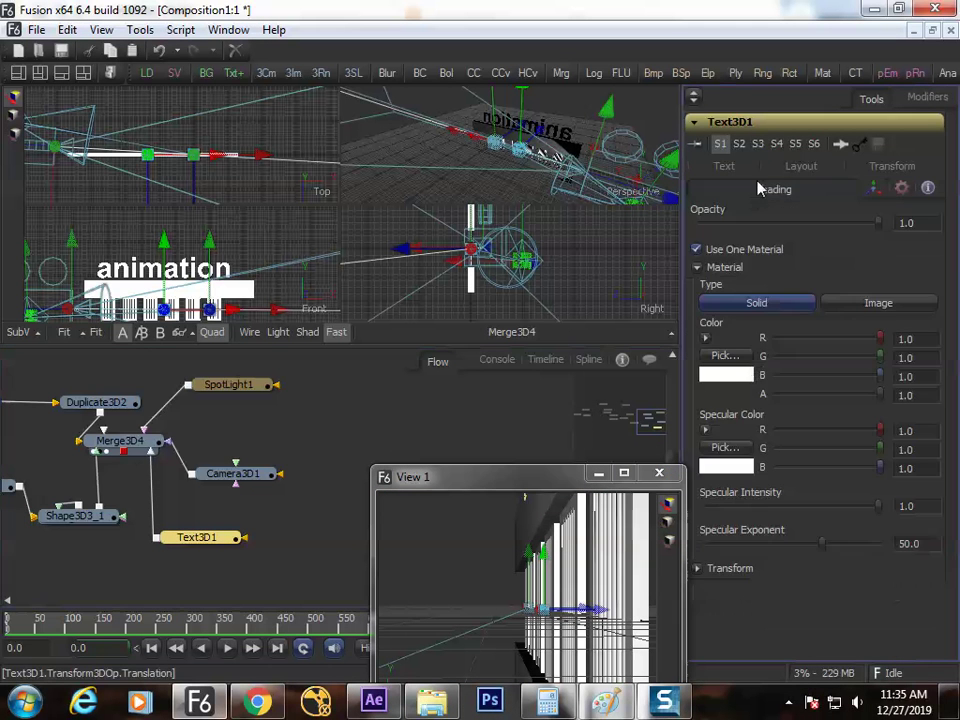
pyautogui.click(724, 189)
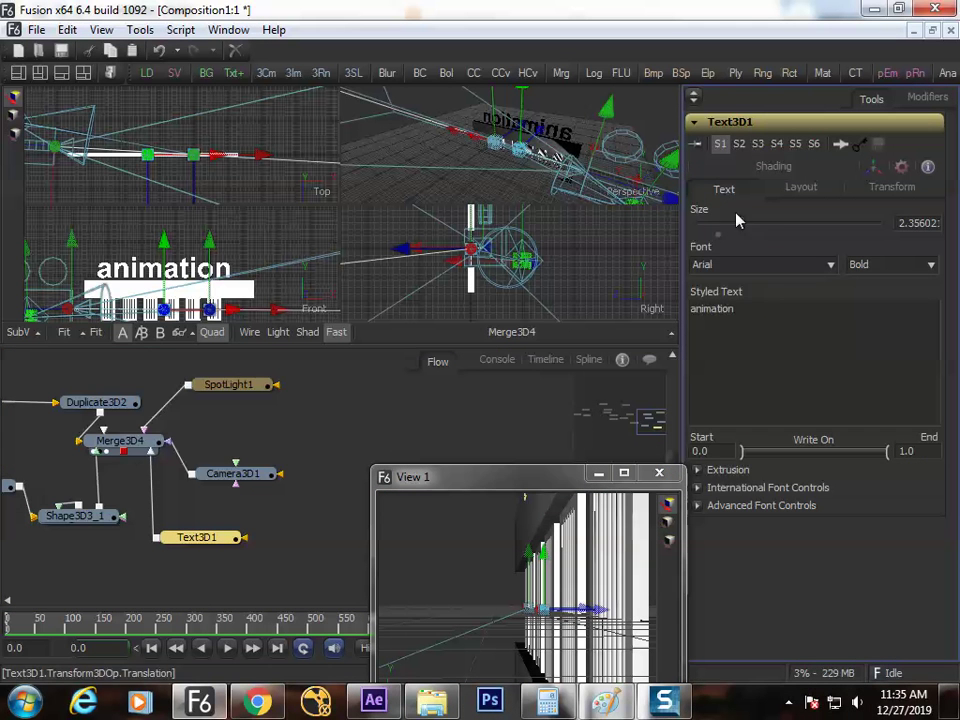
pyautogui.click(739, 322)
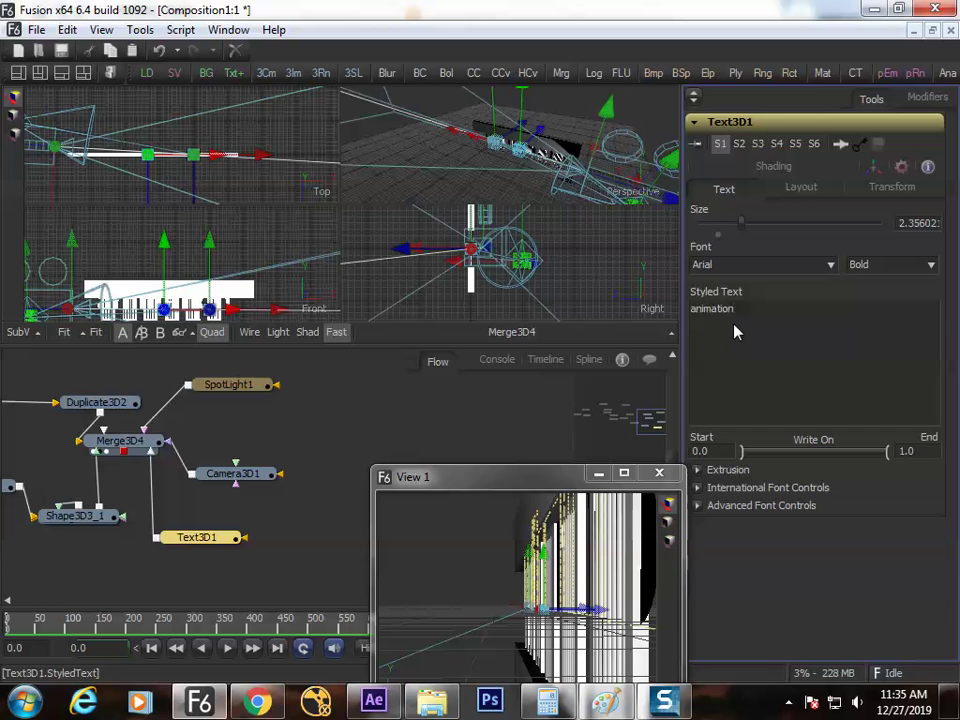
pyautogui.moveTo(163, 237); pyautogui.dragTo(163, 209)
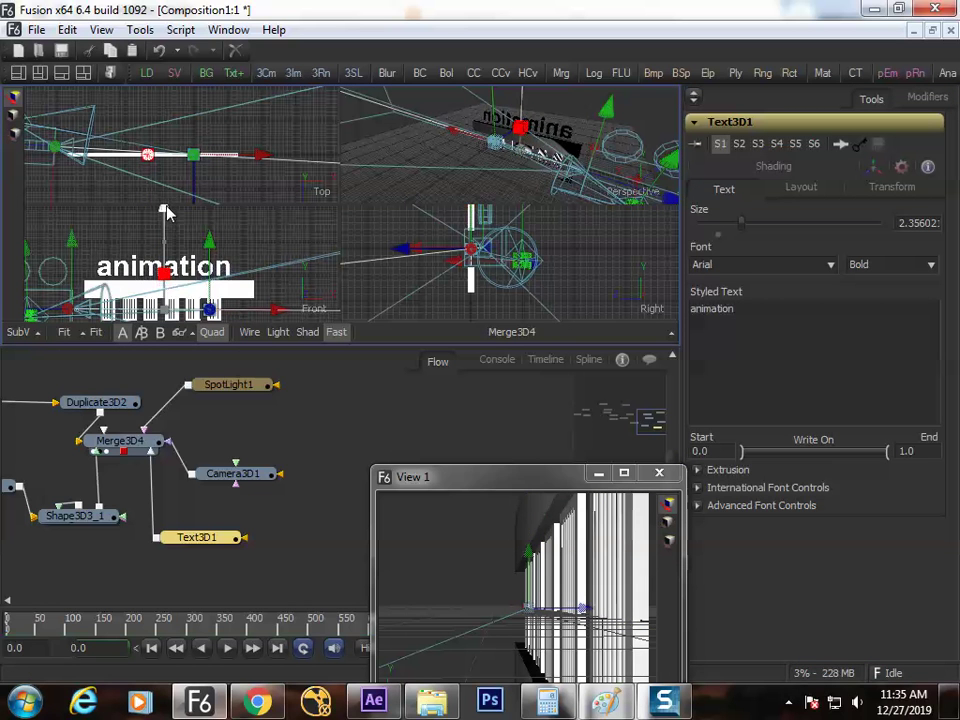
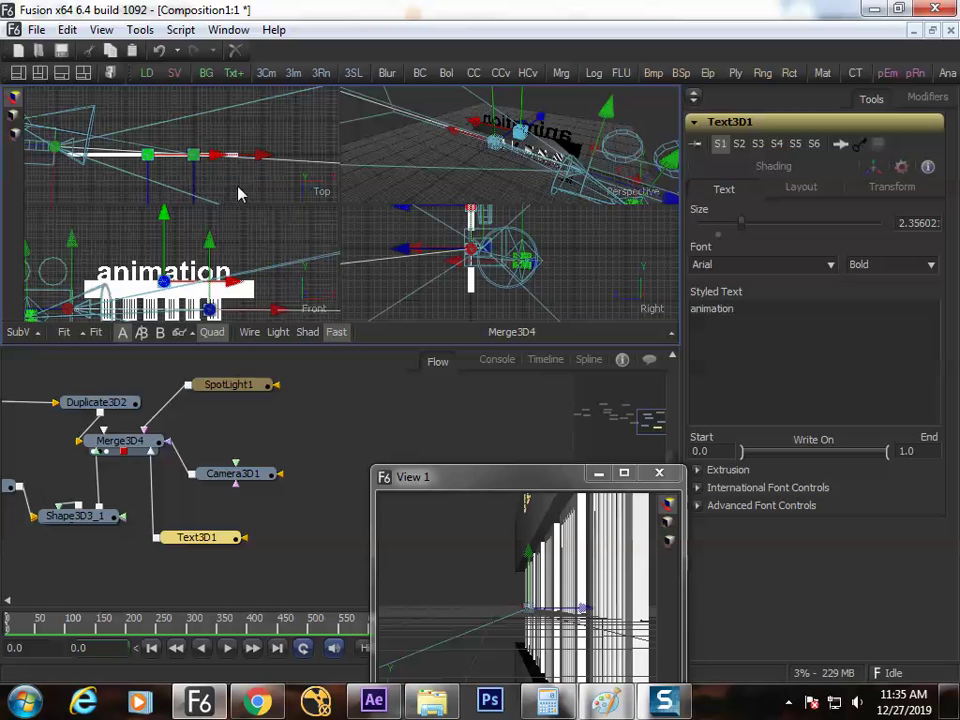
# Step: Shift Text3D1 slightly forward in positive Z in the enlarged top view
pyautogui.press('F4')
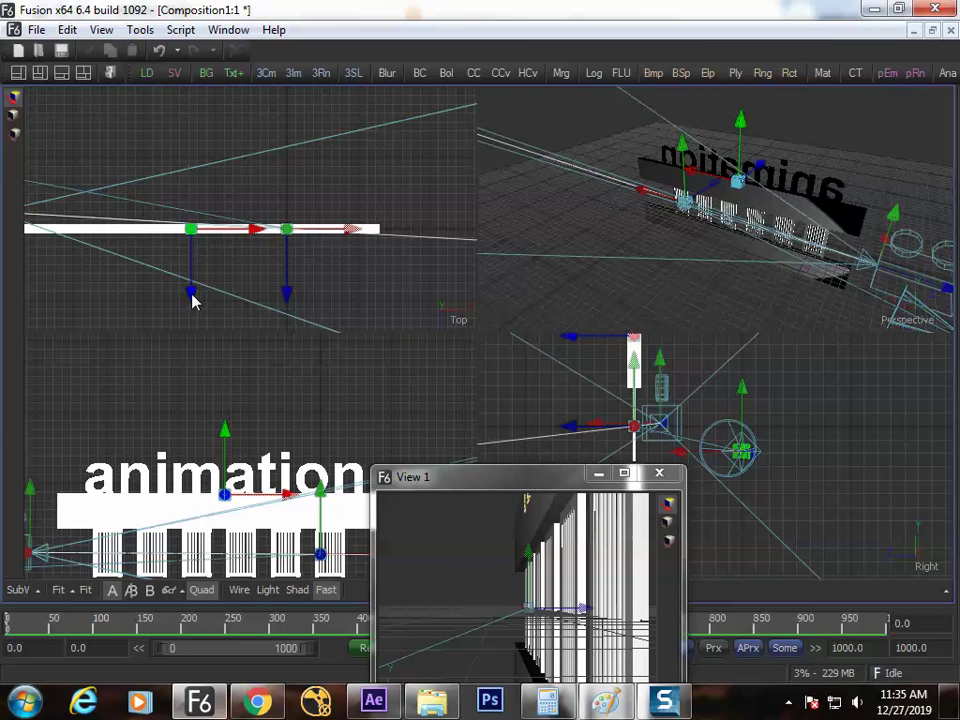
pyautogui.moveTo(193, 298)
pyautogui.mouseDown()
pyautogui.moveTo(191, 317)
pyautogui.moveTo(193, 305)
pyautogui.mouseUp()
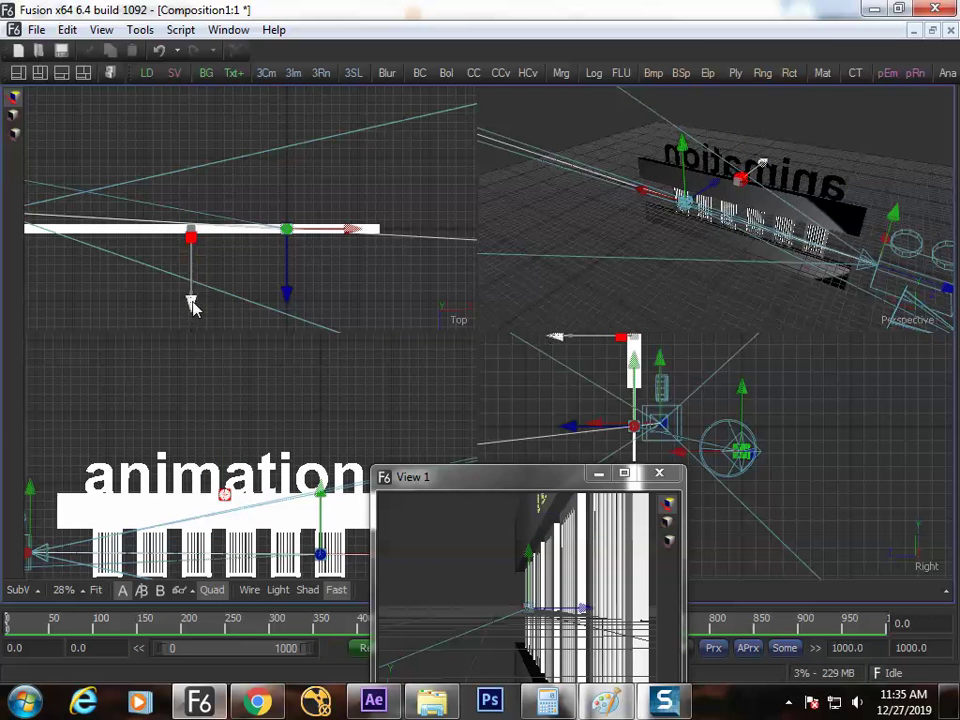
pyautogui.moveTo(238, 278); pyautogui.dragTo(196, 295)
pyautogui.press('F4')
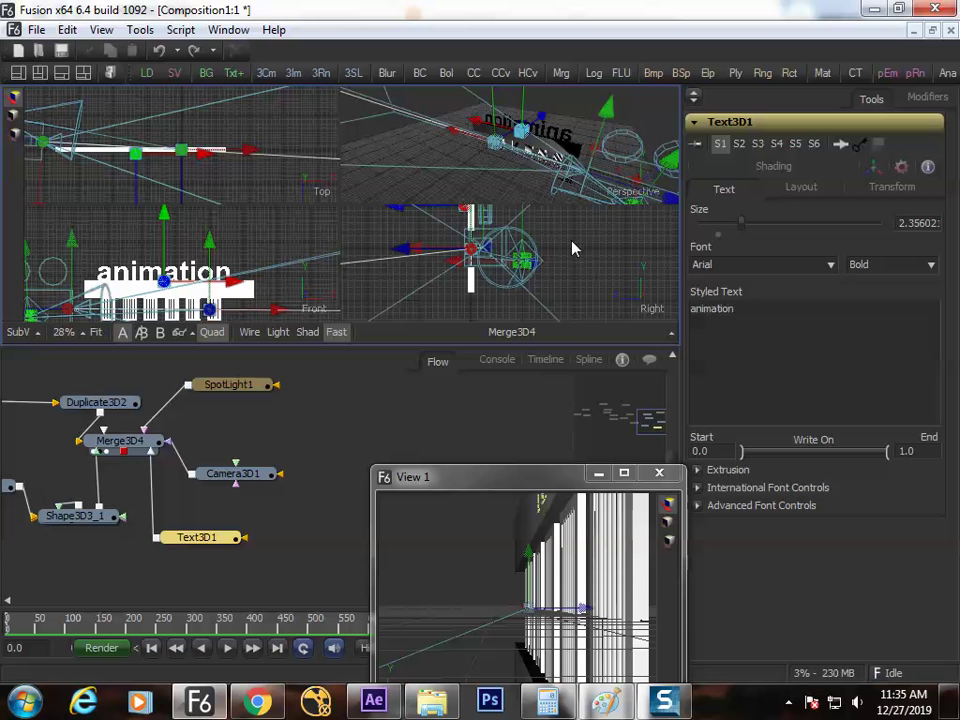
# Step: Frame Text3D1 in the right view and nudge it back in Z to line up with the upper long cube's front face
pyautogui.moveTo(572, 241); pyautogui.dragTo(576, 305)
pyautogui.moveTo(559, 263); pyautogui.dragTo(578, 219)
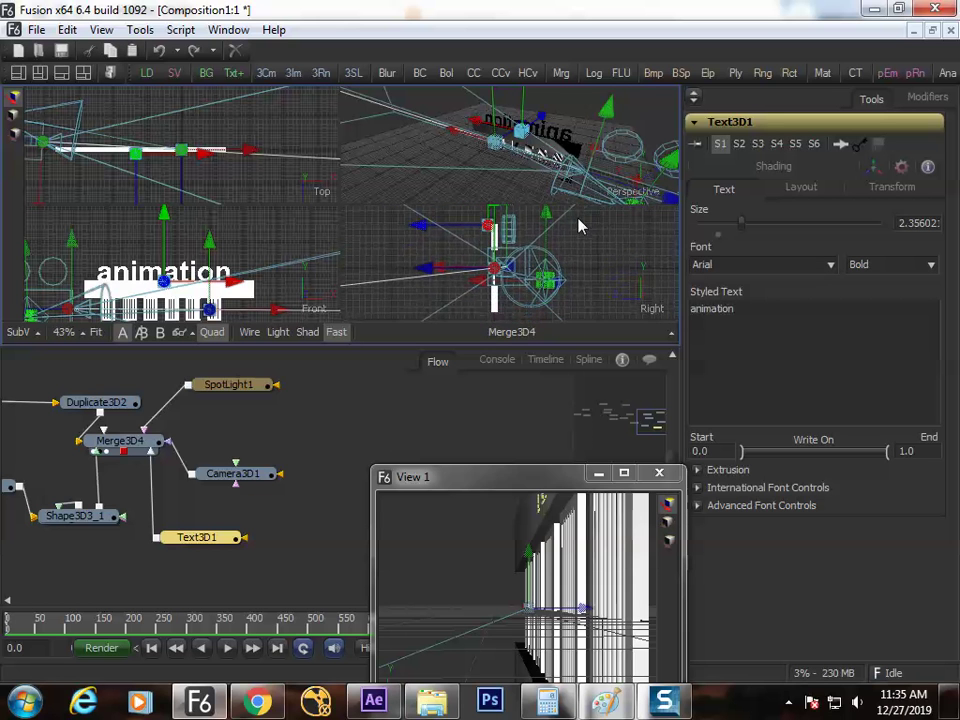
pyautogui.moveTo(521, 249); pyautogui.dragTo(521, 287)
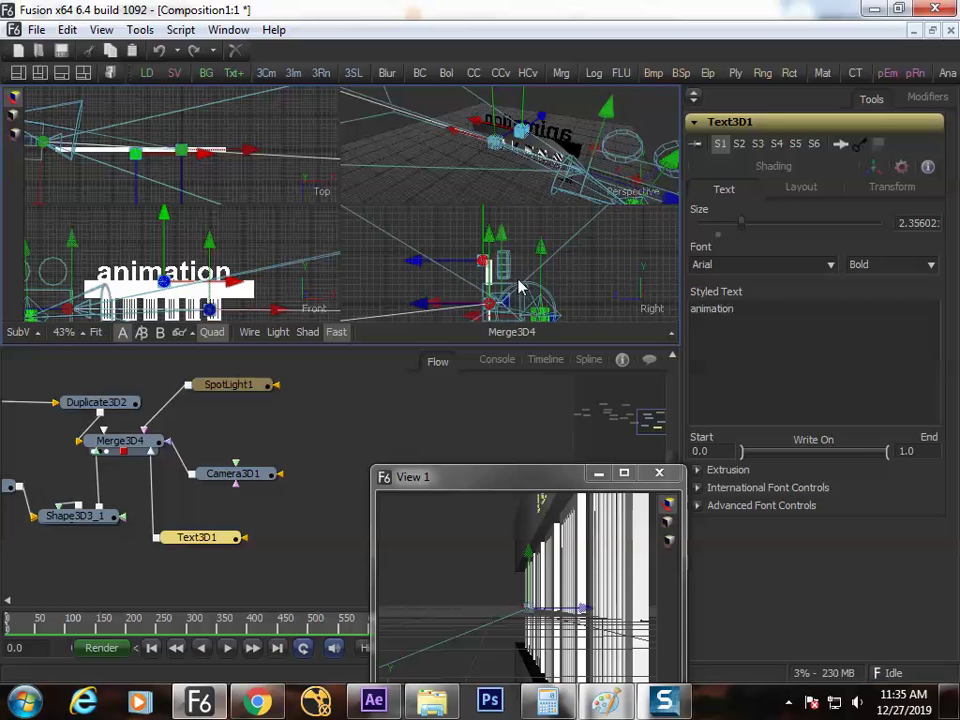
pyautogui.press('F4')
pyautogui.moveTo(578, 479); pyautogui.dragTo(356, 369)
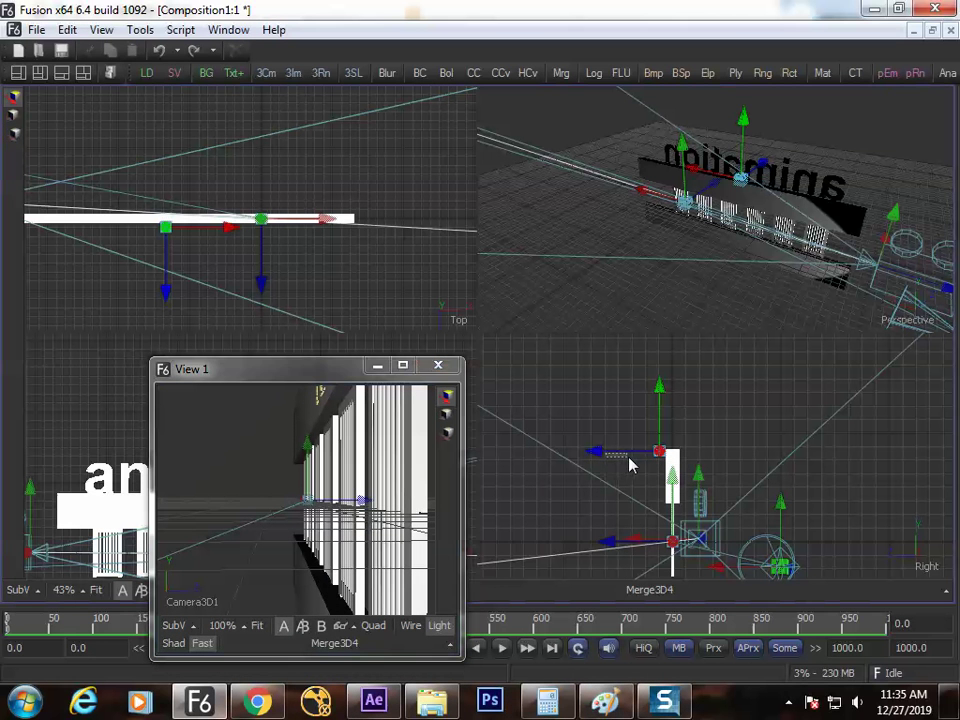
pyautogui.moveTo(613, 460)
pyautogui.mouseDown()
pyautogui.moveTo(628, 450)
pyautogui.moveTo(605, 456)
pyautogui.mouseUp()
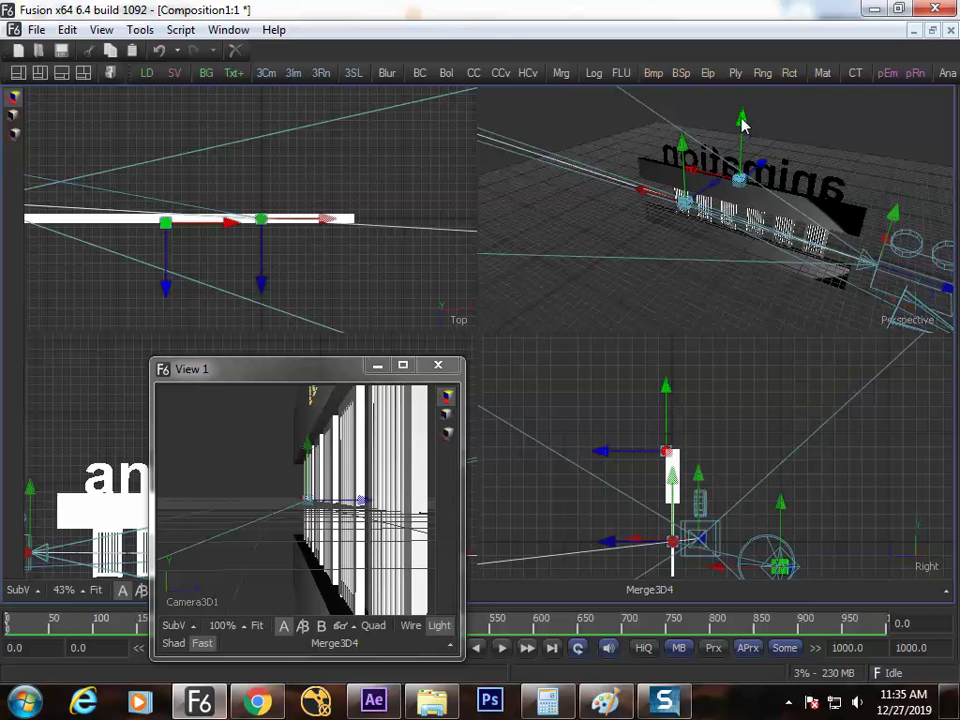
# Step: Lower Text3D1 to the grille row between the long cubes and give it an extrusion depth of about 0.056
pyautogui.moveTo(742, 122); pyautogui.dragTo(752, 218)
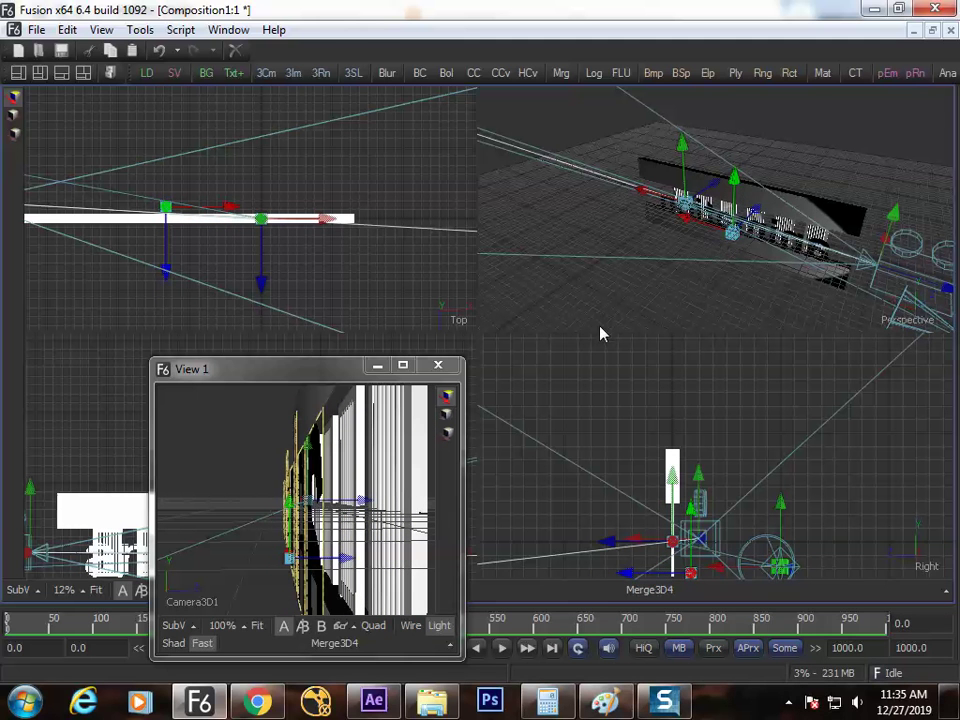
pyautogui.press('F4')
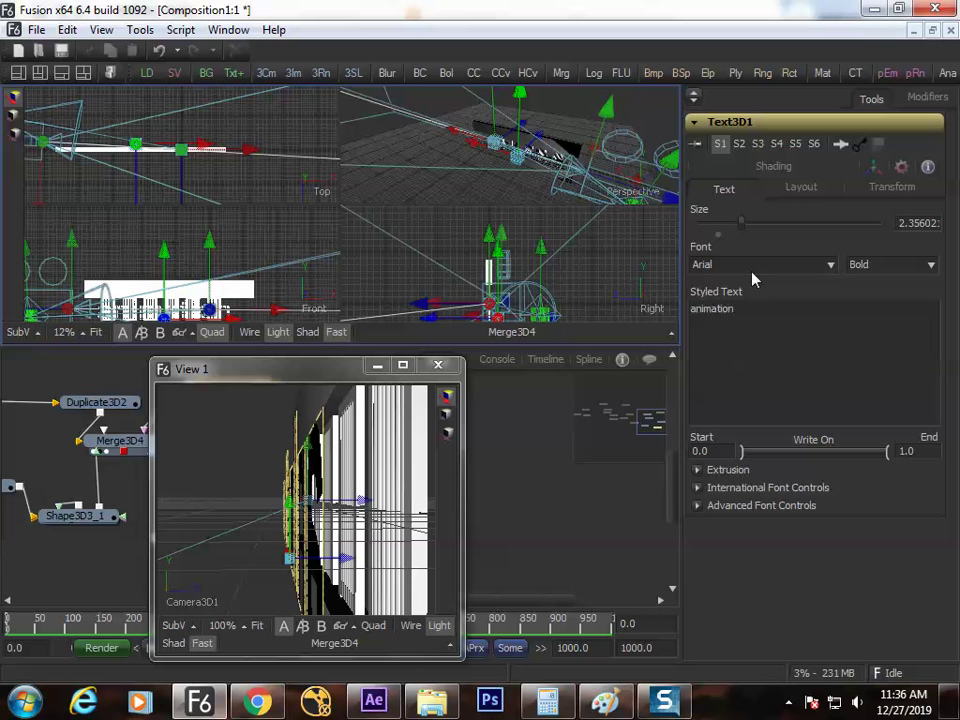
pyautogui.click(697, 469)
pyautogui.moveTo(727, 507); pyautogui.dragTo(759, 508)
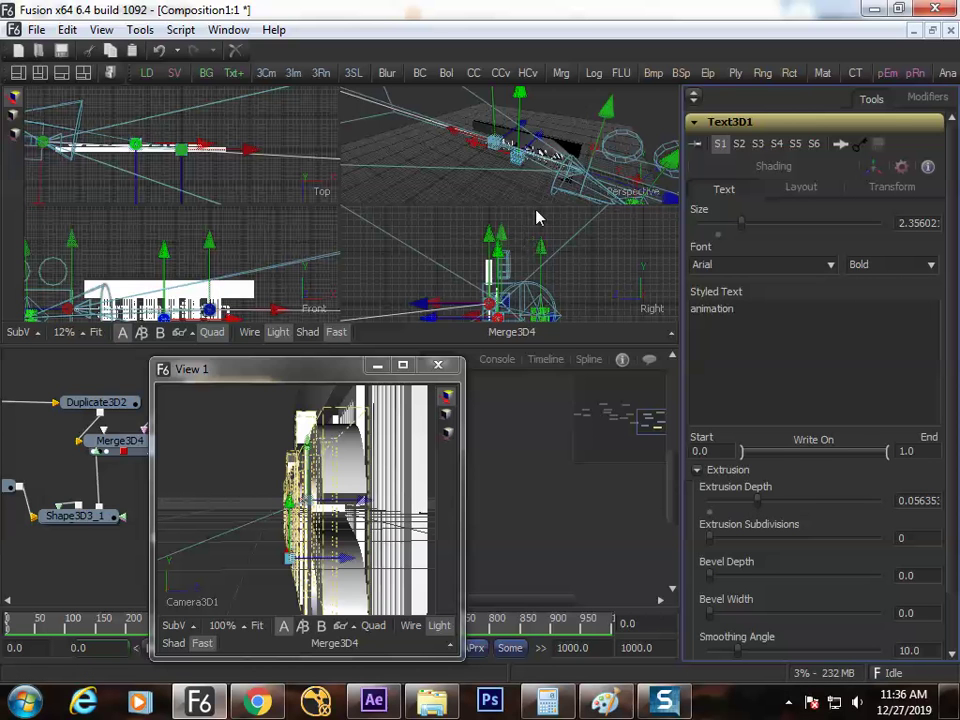
# Step: Move the extruded text forward in positive Z into the grille row and shift the floating view off the front view
pyautogui.press('F4')
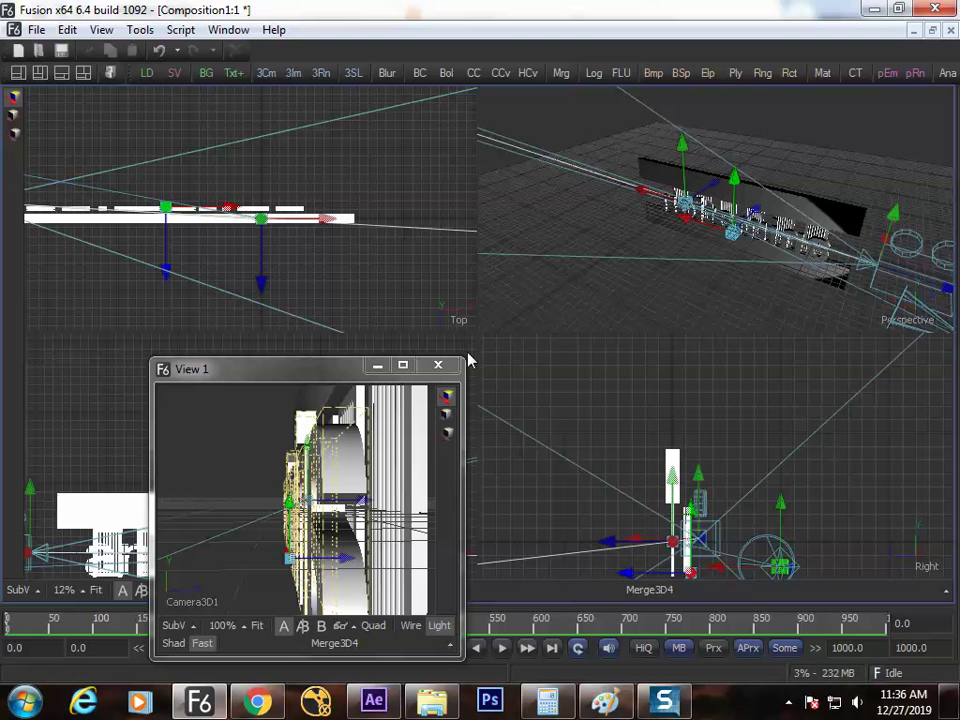
pyautogui.moveTo(167, 271); pyautogui.dragTo(168, 277)
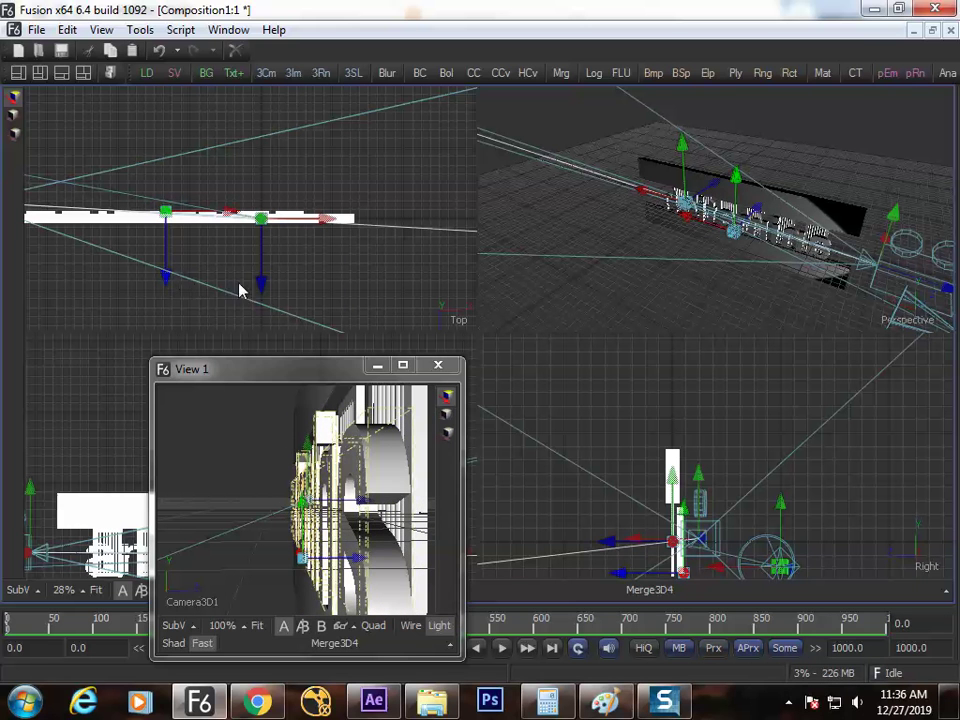
pyautogui.moveTo(345, 371); pyautogui.dragTo(582, 285)
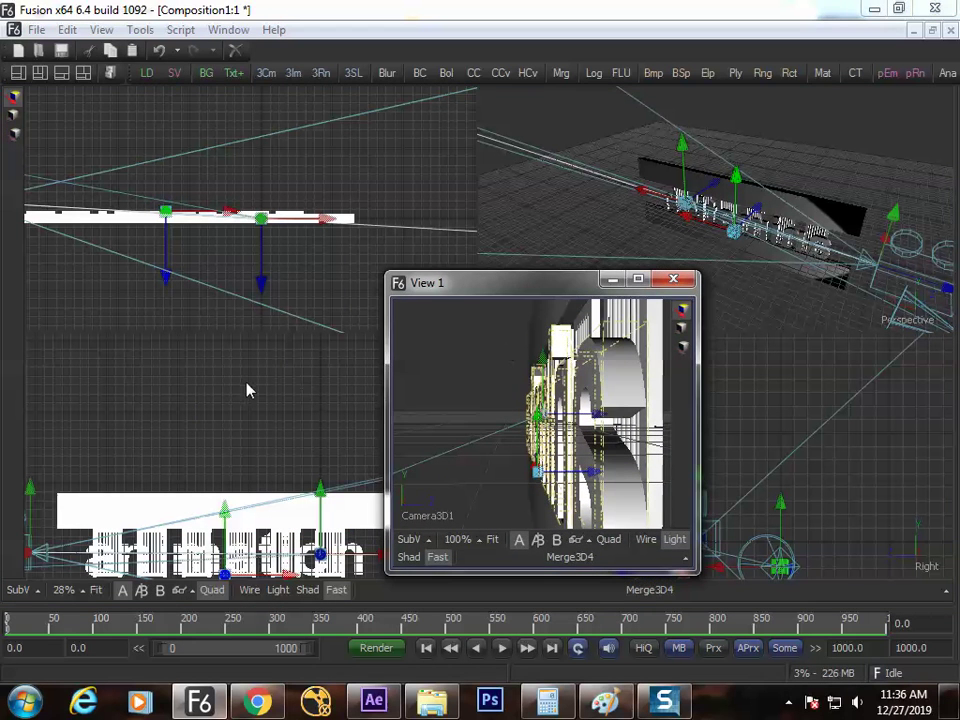
# Step: Move Camera3D1 away from the cubes in the top view so it looks at the grille row and text at an angle
pyautogui.moveTo(249, 181); pyautogui.dragTo(330, 205)
pyautogui.moveTo(204, 196); pyautogui.dragTo(321, 208)
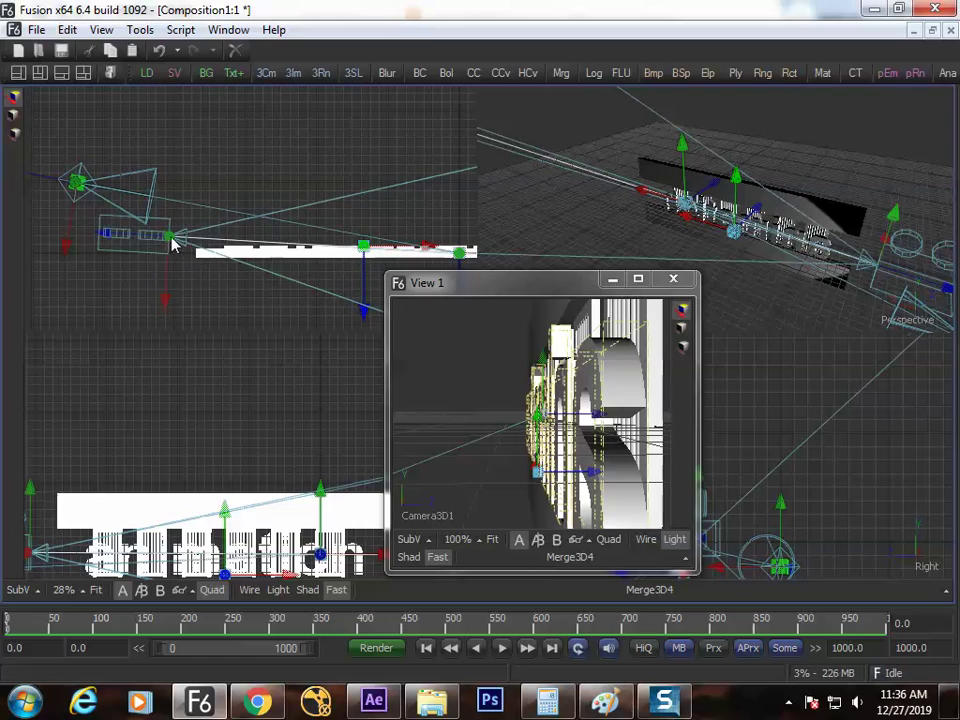
pyautogui.moveTo(172, 244); pyautogui.dragTo(217, 123)
pyautogui.moveTo(322, 166); pyautogui.dragTo(100, 178)
pyautogui.scroll(-4, 160, 178)
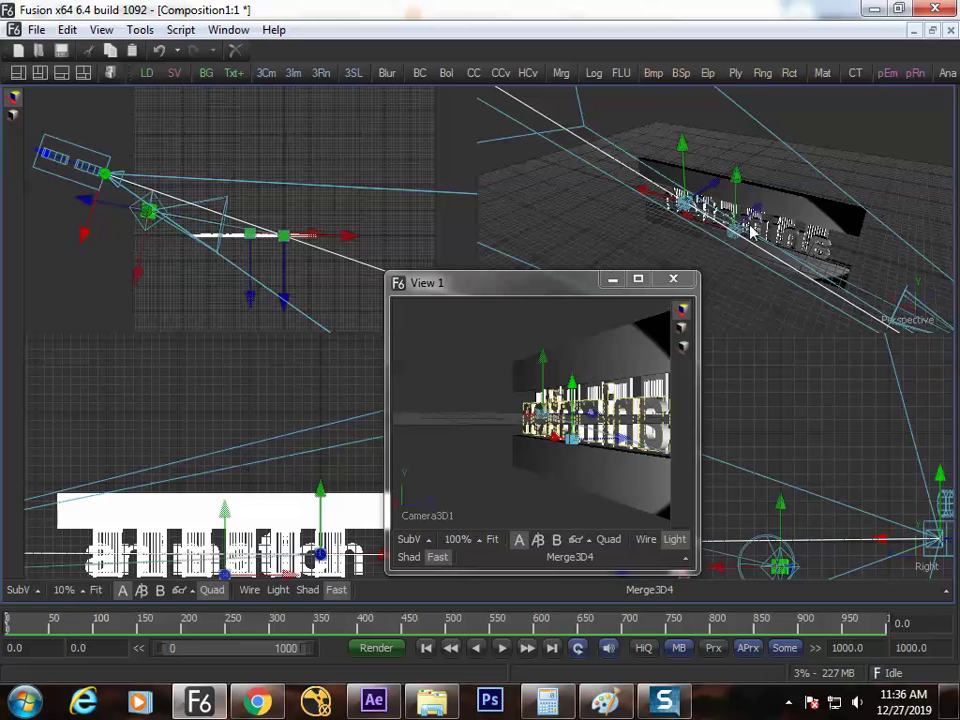
# Step: Select Text3D1 and move it in positive Z until it stands in front of the grilles
pyautogui.press('F4')
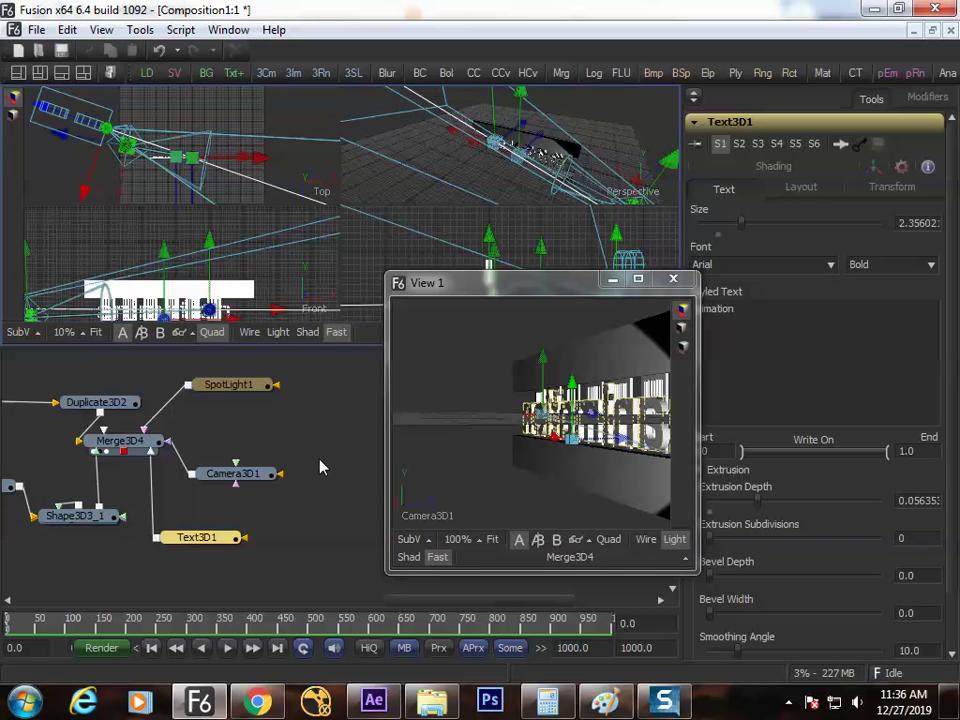
pyautogui.click(203, 537)
pyautogui.scroll(3, 230, 220)
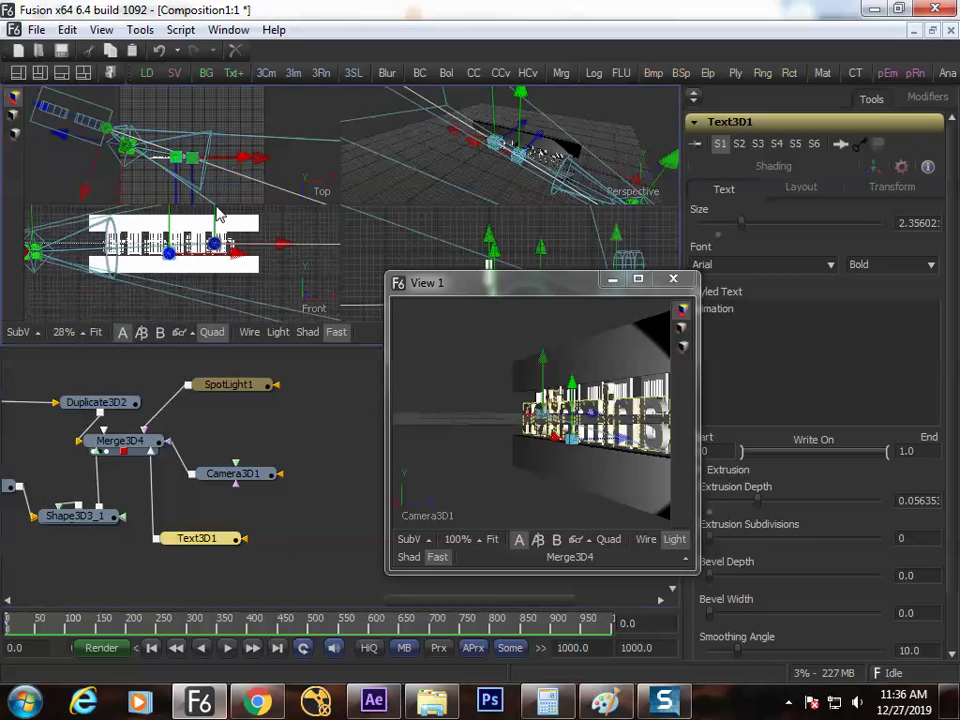
pyautogui.moveTo(234, 212); pyautogui.dragTo(230, 236)
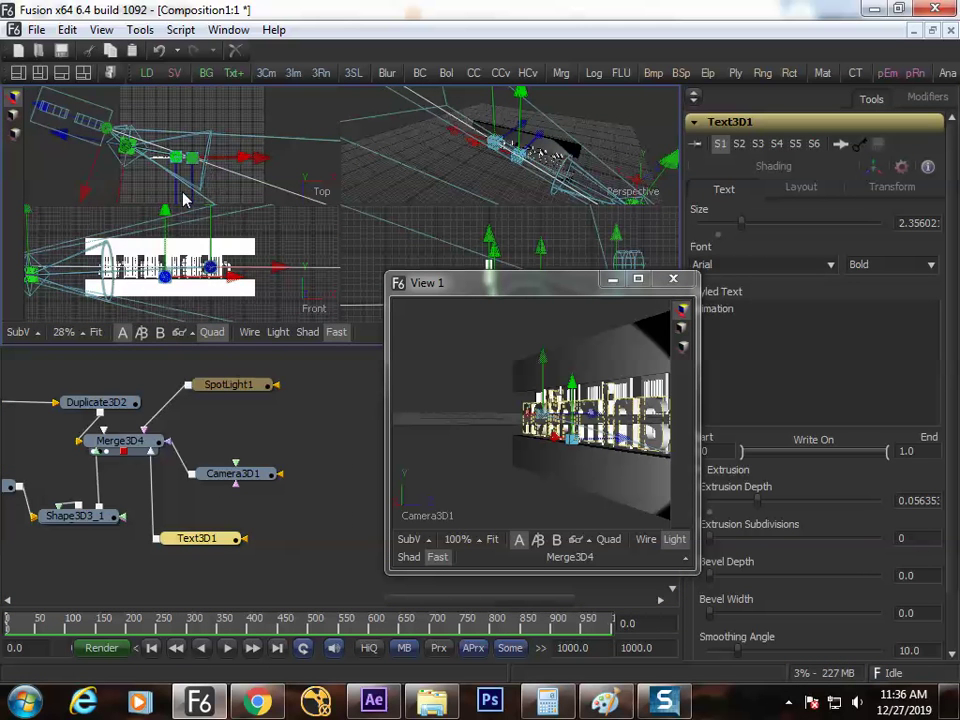
pyautogui.moveTo(201, 172)
pyautogui.mouseDown()
pyautogui.moveTo(215, 130)
pyautogui.moveTo(190, 189)
pyautogui.mouseUp()
pyautogui.moveTo(103, 132); pyautogui.dragTo(141, 177)
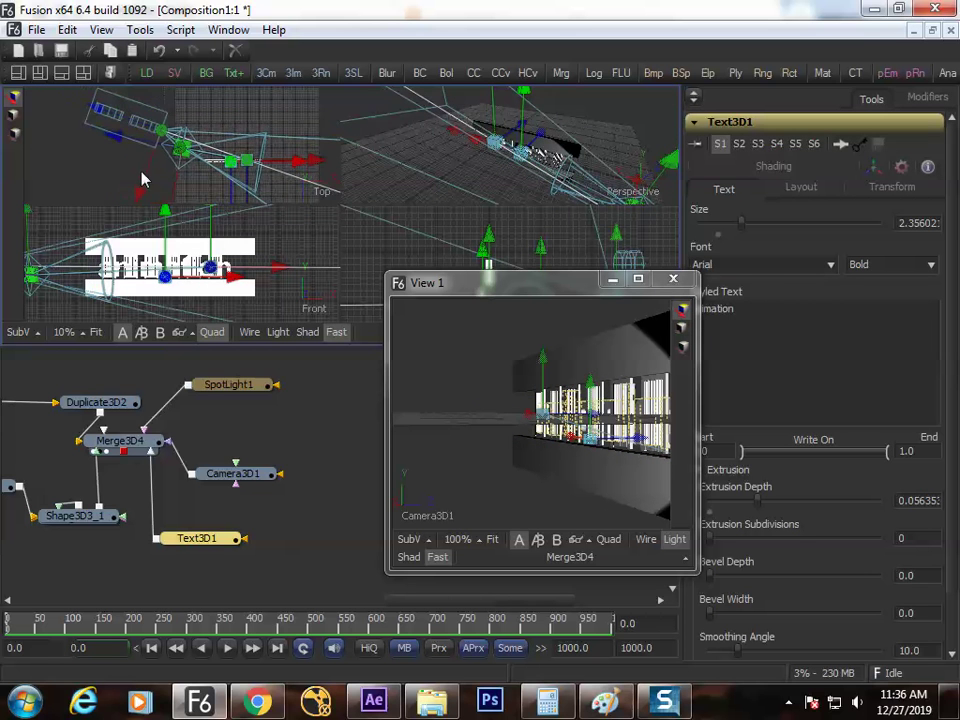
# Step: Select SpotLight1, bring it into sight in the front view, and move the floating camera view clear of the viewer
pyautogui.moveTo(73, 494); pyautogui.dragTo(145, 487)
pyautogui.click(300, 379)
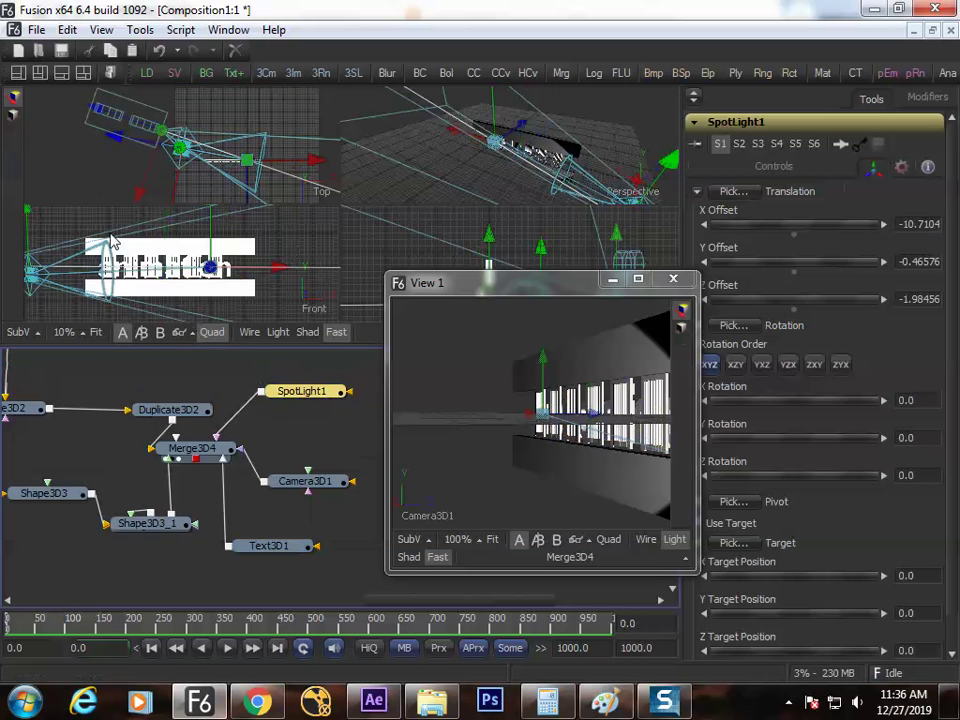
pyautogui.scroll(5, 97, 255)
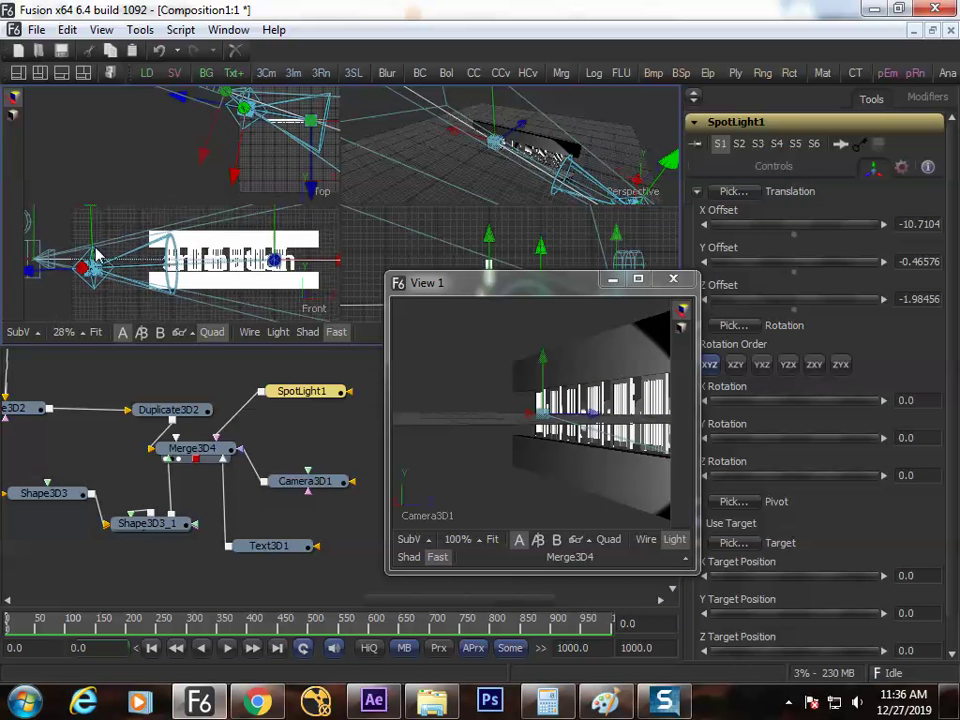
pyautogui.moveTo(92, 220); pyautogui.dragTo(98, 265)
pyautogui.moveTo(579, 281); pyautogui.dragTo(790, 350)
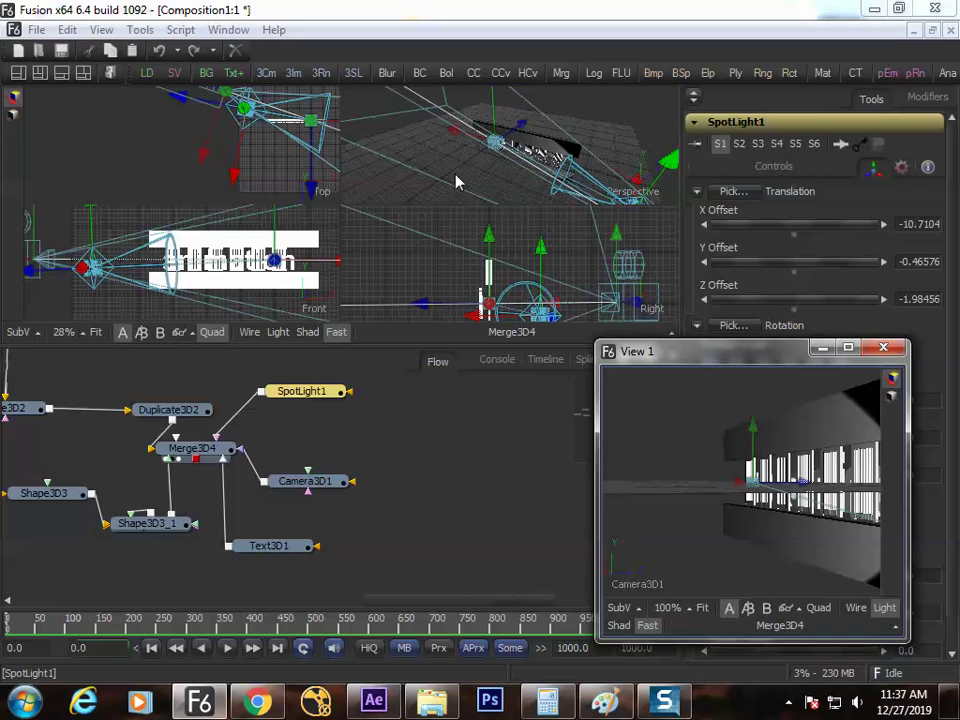
# Step: Show only the perspective view enlarged and move SpotLight1 across to the front side of the long cubes
pyautogui.press('F4')
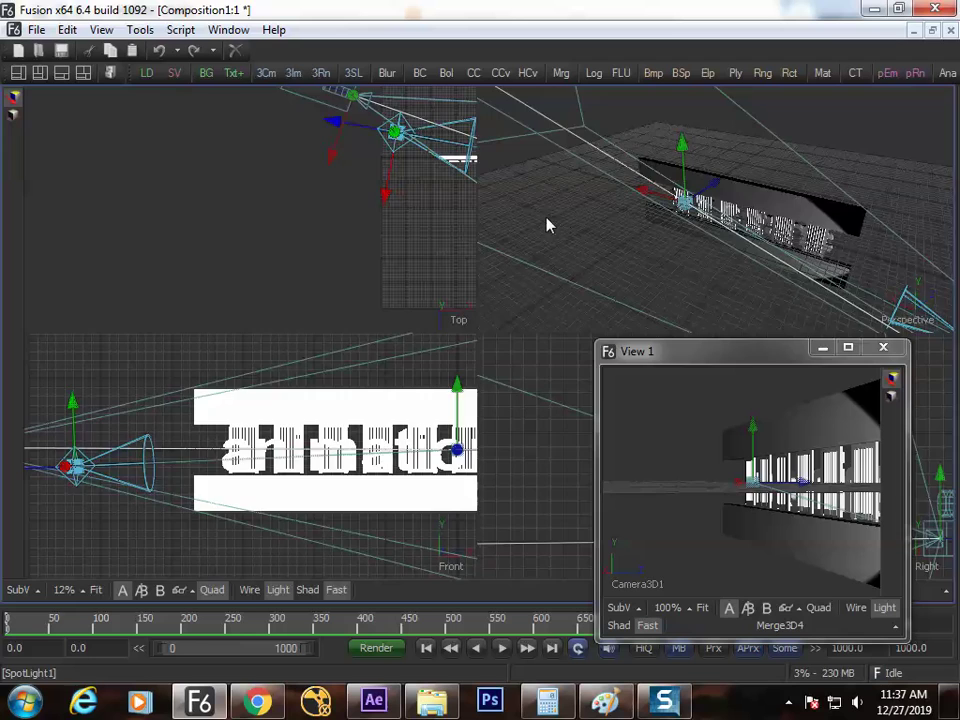
pyautogui.hotkey('shift', 'q')
pyautogui.moveTo(574, 267); pyautogui.dragTo(355, 300)
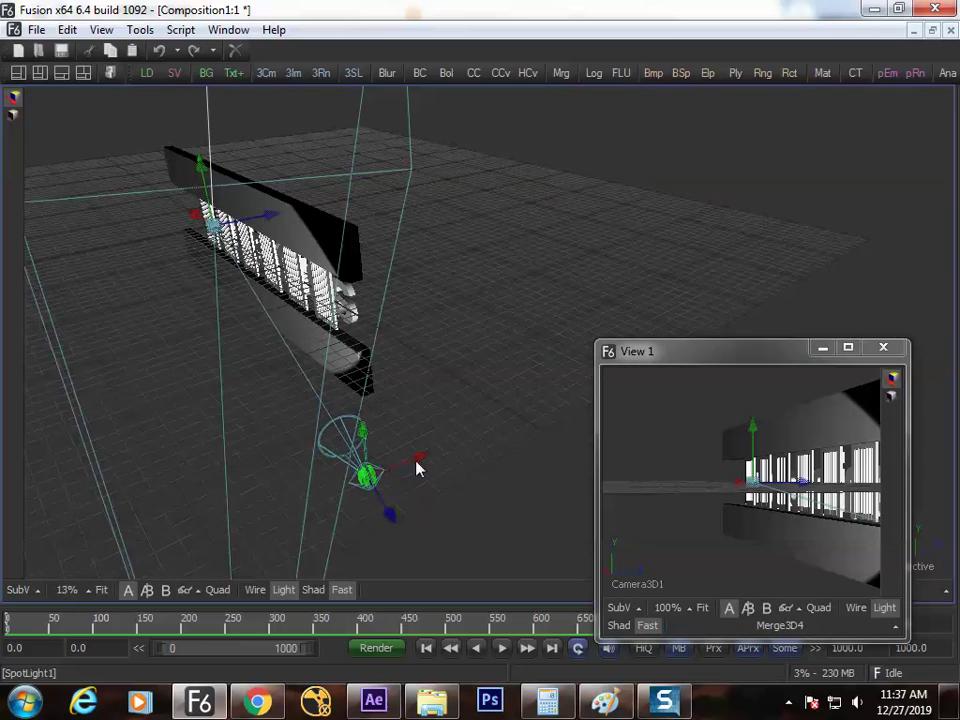
pyautogui.moveTo(418, 468); pyautogui.dragTo(320, 294)
pyautogui.moveTo(290, 350); pyautogui.dragTo(297, 352)
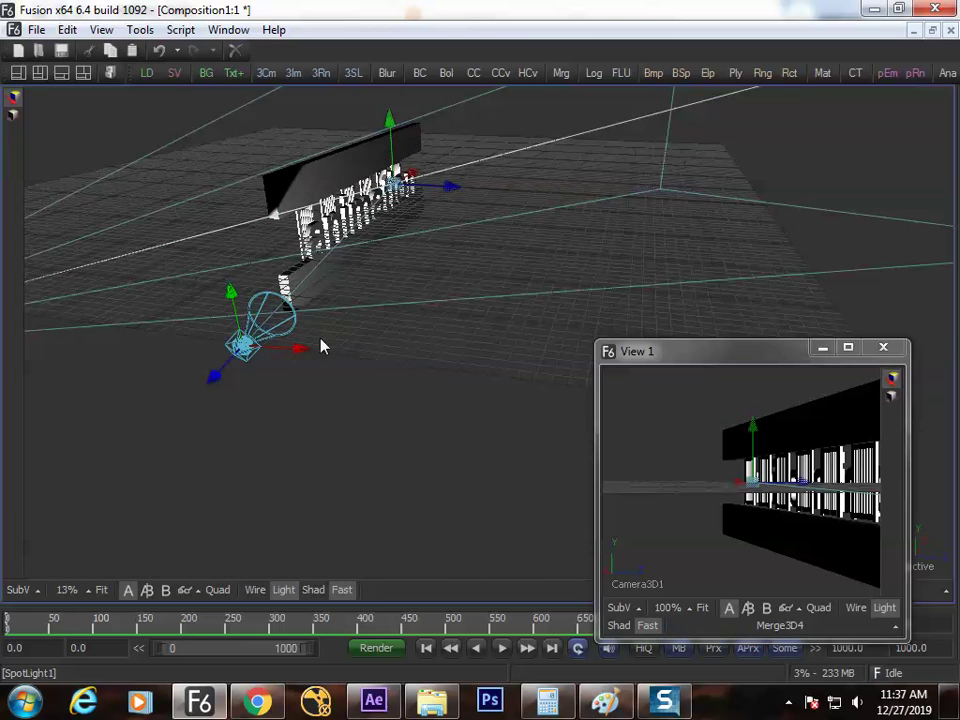
# Step: Bring Camera3D1 round to the front side of the text and place SpotLight1 farther out near it
pyautogui.scroll(-3, 232, 285)
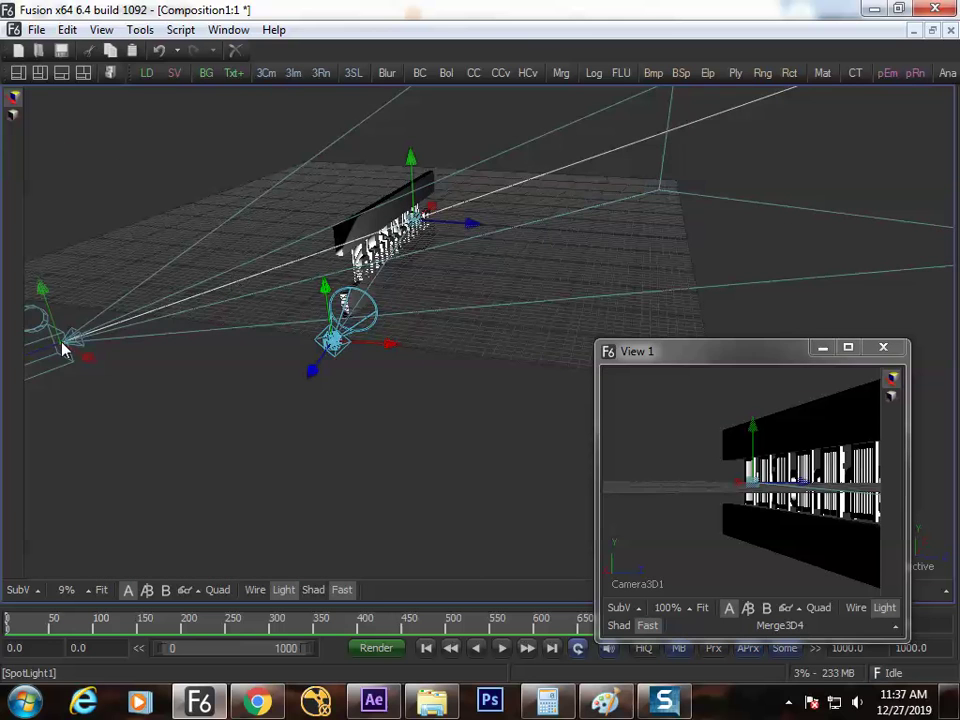
pyautogui.moveTo(60, 348); pyautogui.dragTo(521, 336)
pyautogui.moveTo(236, 279); pyautogui.dragTo(640, 343)
pyautogui.moveTo(704, 360); pyautogui.dragTo(833, 359)
pyautogui.moveTo(520, 343); pyautogui.dragTo(821, 546)
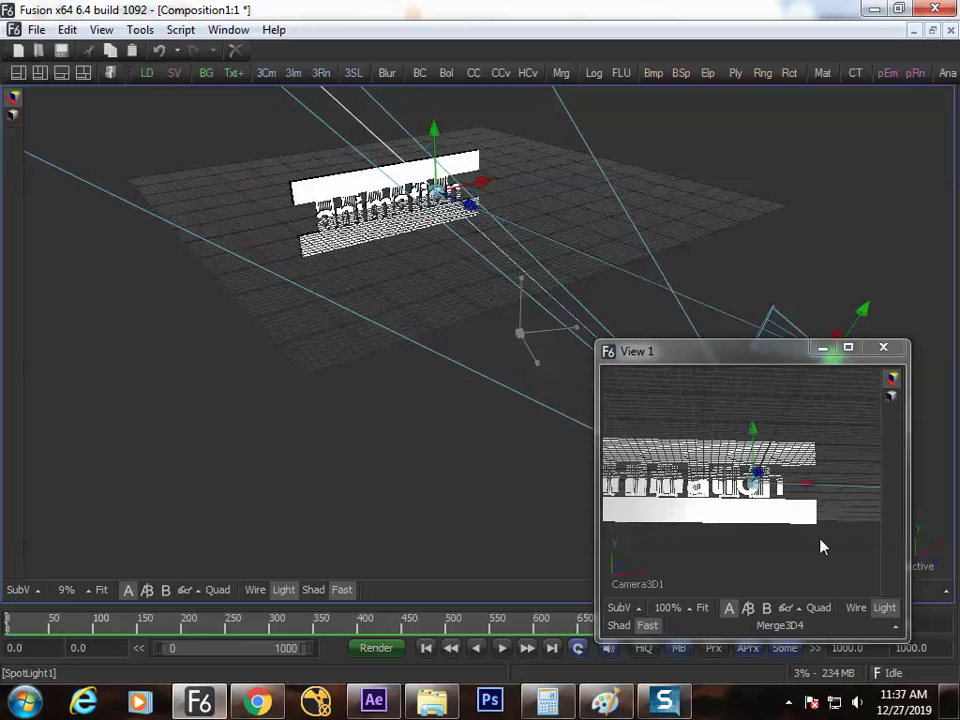
# Step: Move the floating view aside and shift the camera's target in negative X towards the middle of the text
pyautogui.moveTo(712, 351); pyautogui.dragTo(358, 285)
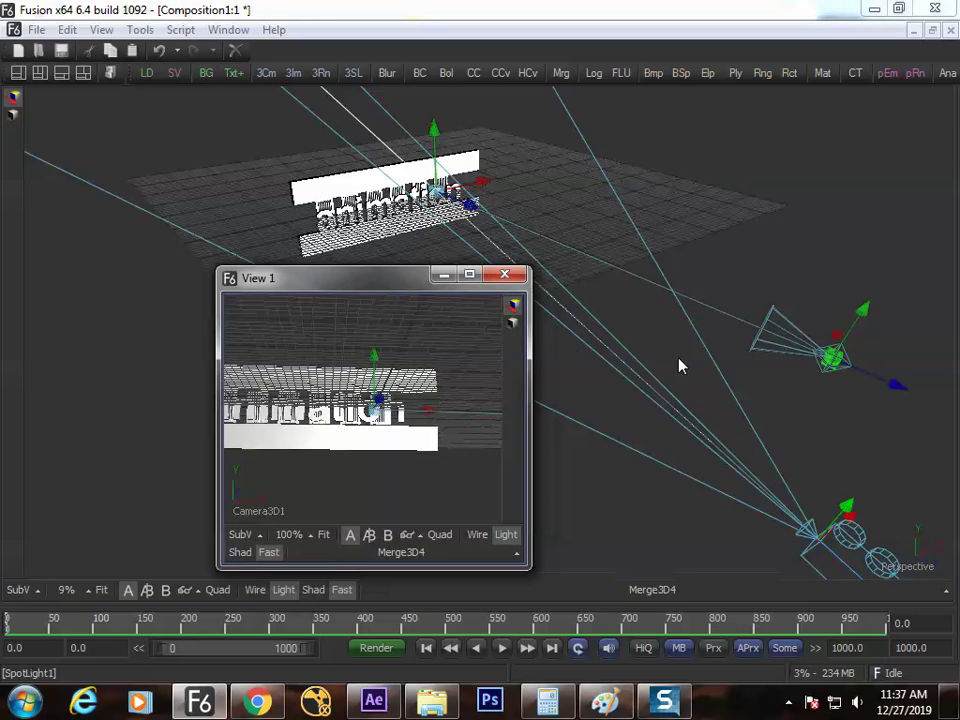
pyautogui.moveTo(679, 365); pyautogui.dragTo(459, 373)
pyautogui.moveTo(388, 285); pyautogui.dragTo(308, 199)
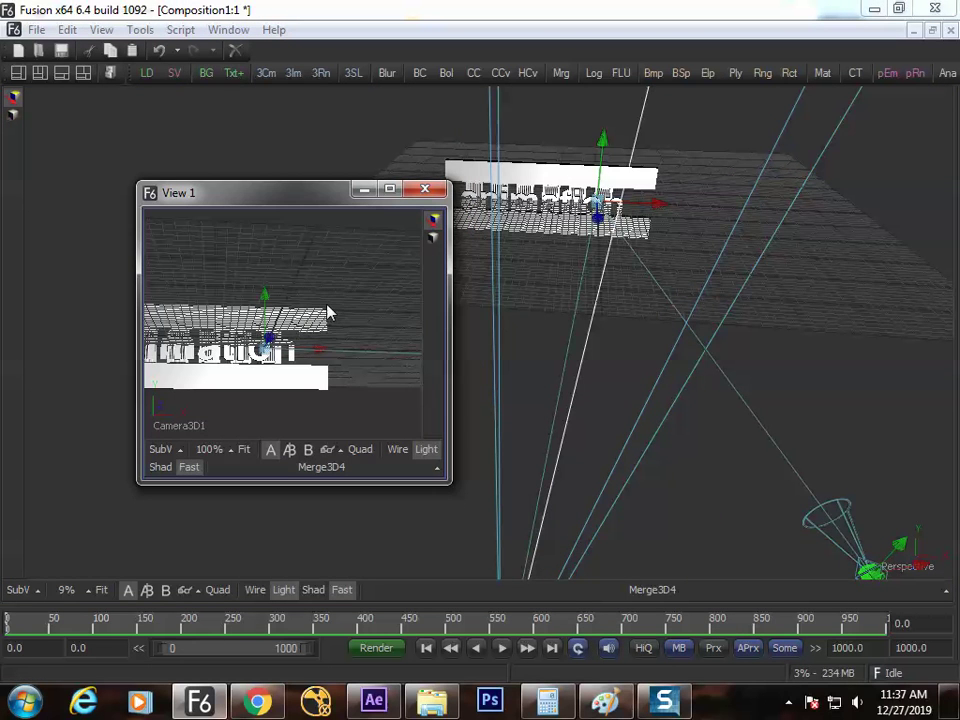
pyautogui.moveTo(712, 323); pyautogui.dragTo(710, 400)
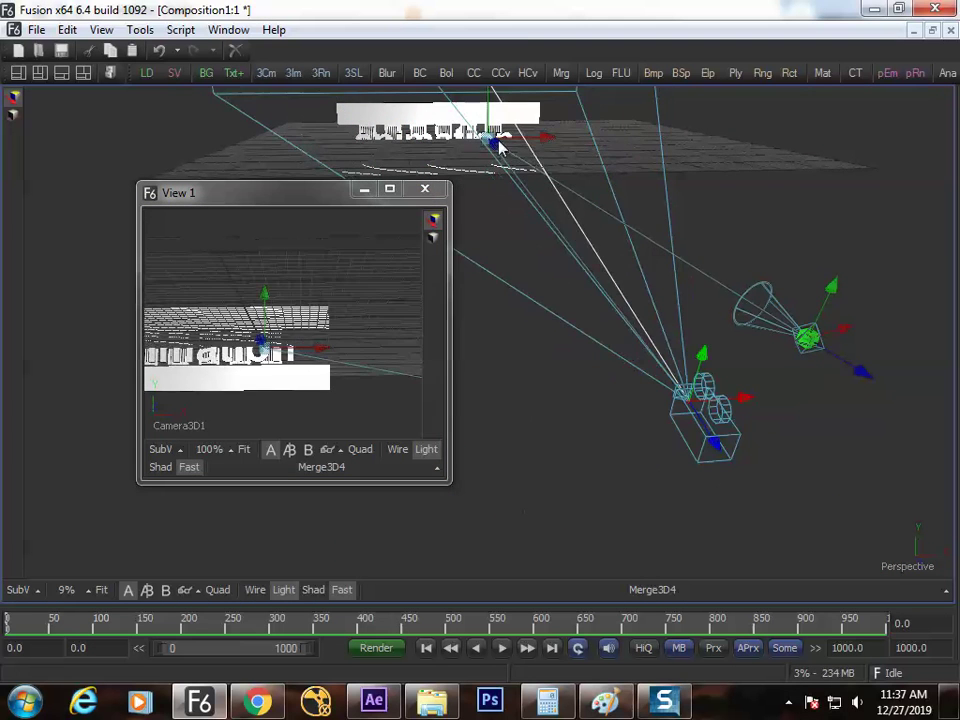
pyautogui.moveTo(490, 145); pyautogui.dragTo(435, 140)
# Step: Reposition Camera3D1 in front of the text and bring it closer, keeping the floating camera view clear of it
pyautogui.moveTo(806, 340); pyautogui.dragTo(741, 205)
pyautogui.moveTo(688, 378); pyautogui.dragTo(340, 505)
pyautogui.moveTo(303, 203); pyautogui.dragTo(538, 264)
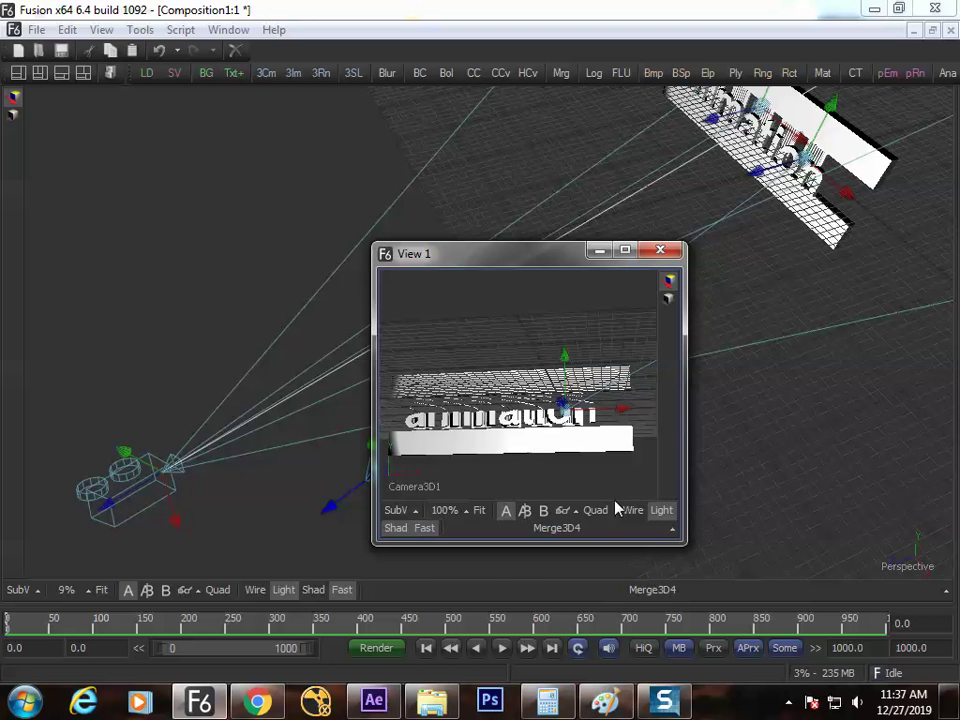
pyautogui.moveTo(168, 482); pyautogui.dragTo(352, 364)
pyautogui.moveTo(515, 254); pyautogui.dragTo(392, 175)
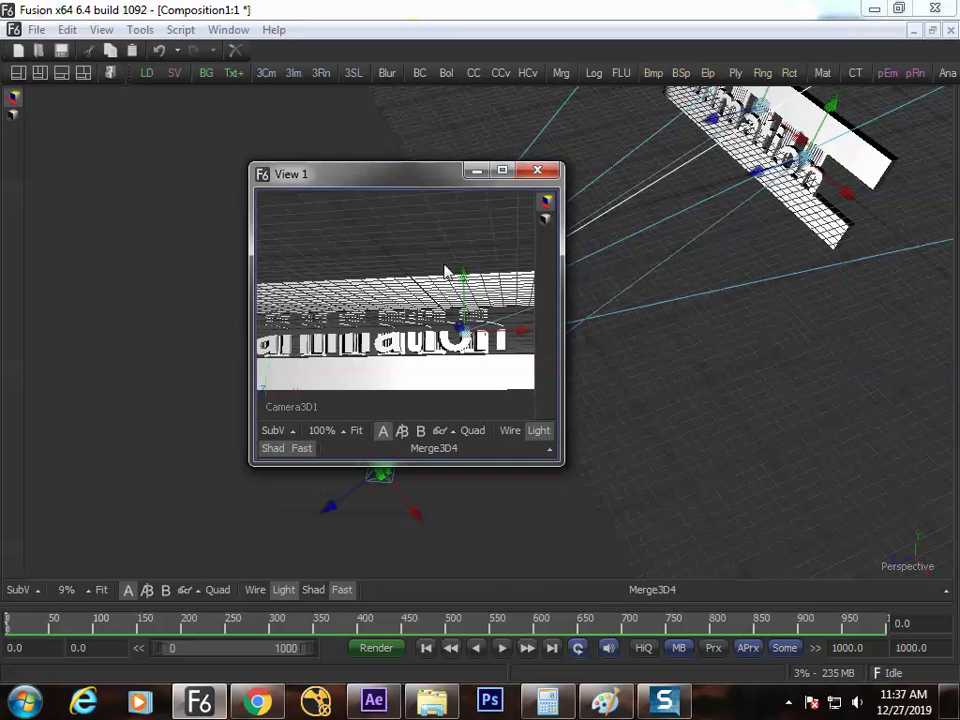
# Step: Enlarge the floating camera view and check the framing of the text and long cubes at full-screen size
pyautogui.moveTo(559, 459); pyautogui.dragTo(858, 585)
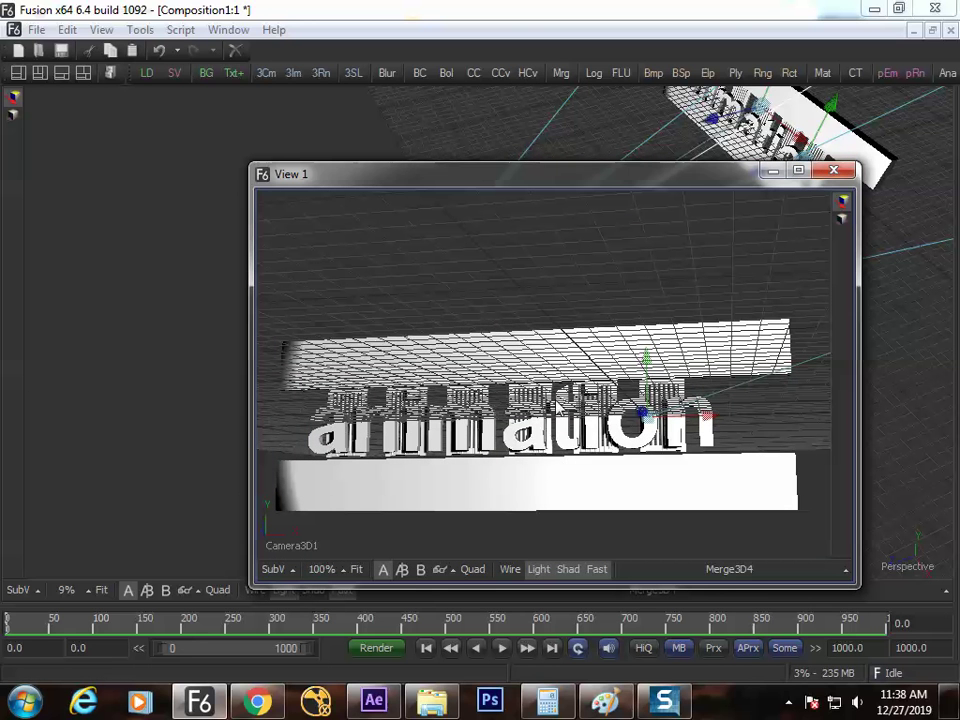
pyautogui.press('super+Up')
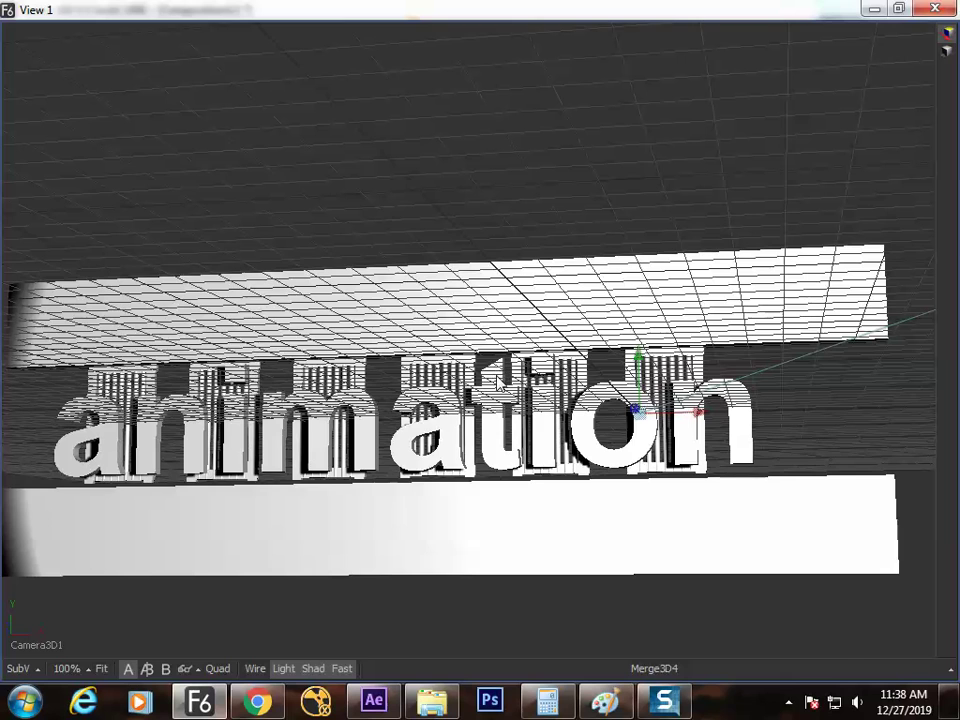
pyautogui.press('F4')
pyautogui.press('F4')
# Step: Bring back the full layout and close the floating camera view
pyautogui.press('F4')
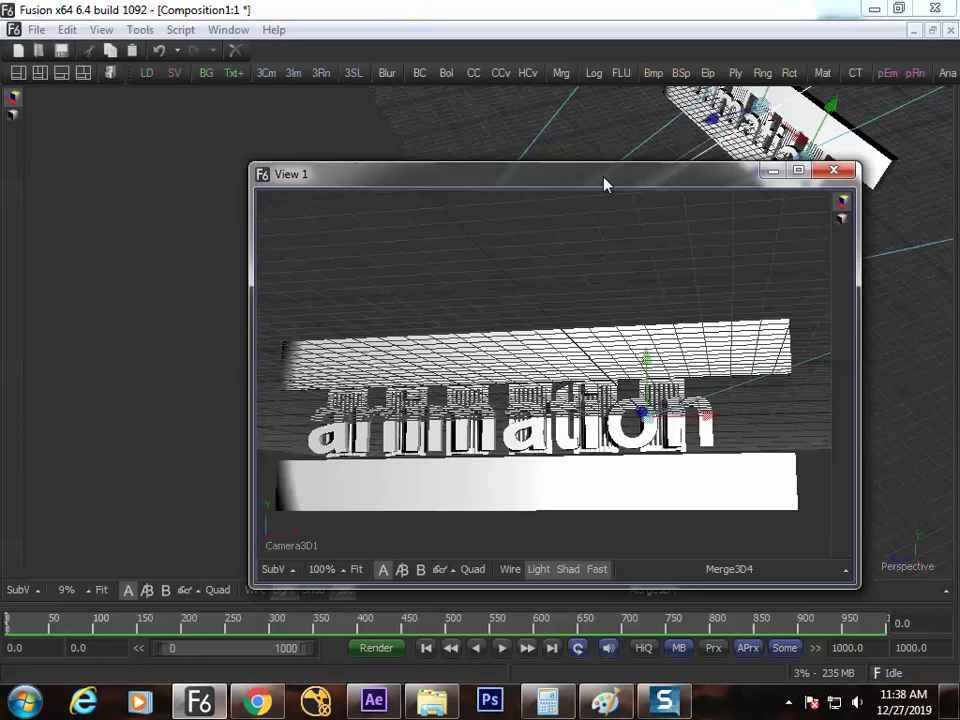
pyautogui.moveTo(604, 184); pyautogui.dragTo(538, 322)
pyautogui.click(536, 206)
pyautogui.press('F4')
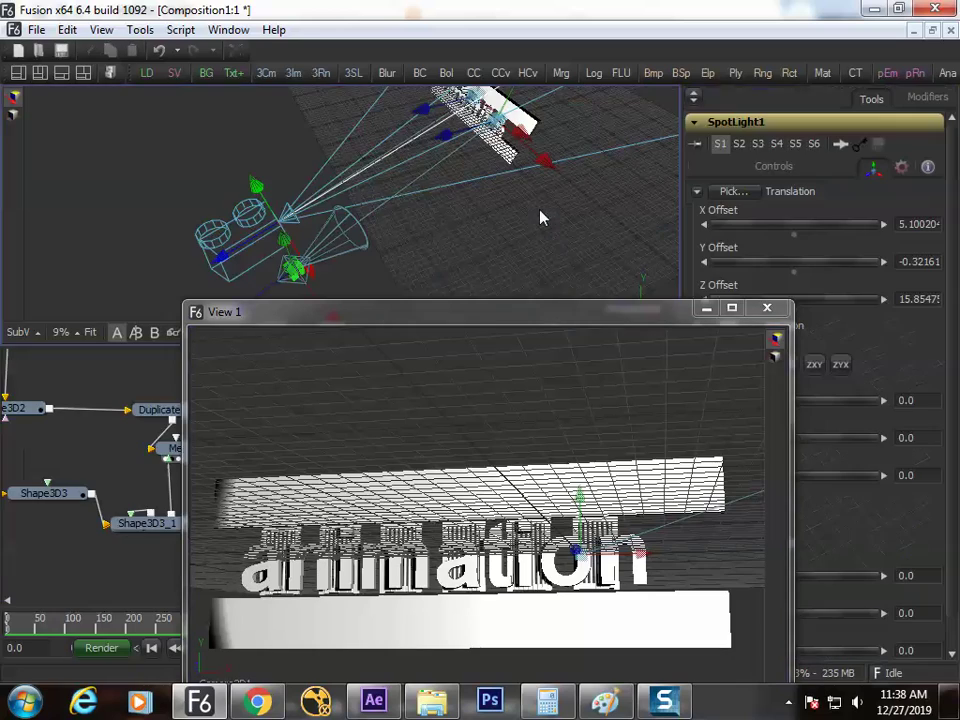
pyautogui.click(768, 310)
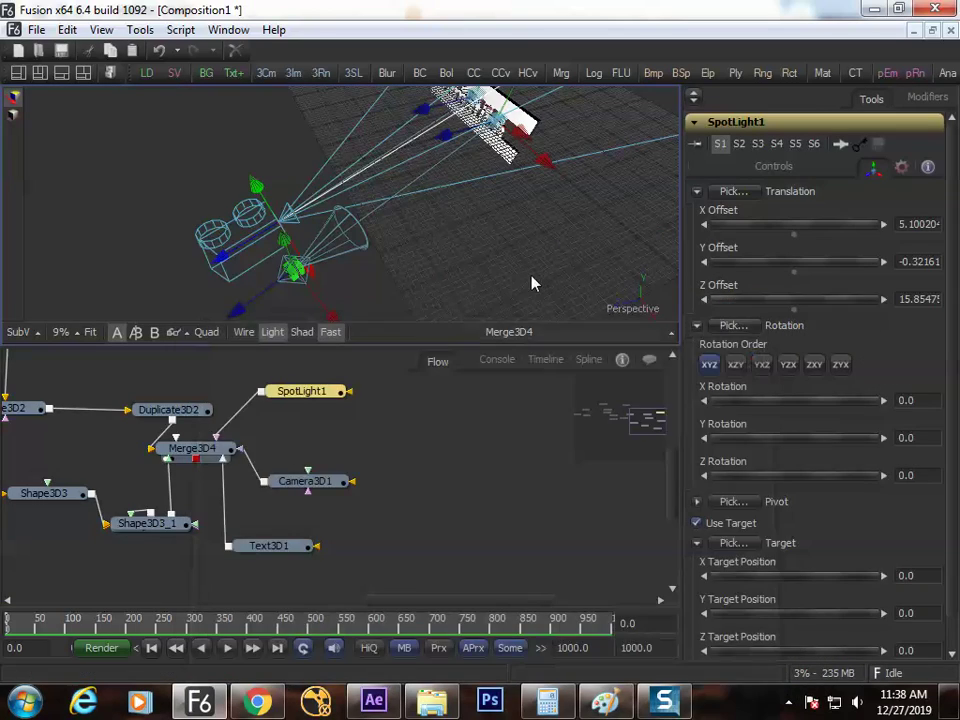
# Step: Raise SpotLight1 and move it sideways away from Camera3D1, to about X 7.19, Y 2.74, Z 13.76, and check the lighting on the text
pyautogui.press('F4')
pyautogui.moveTo(617, 229); pyautogui.dragTo(790, 370)
pyautogui.moveTo(875, 413); pyautogui.dragTo(731, 550)
pyautogui.moveTo(890, 318); pyautogui.dragTo(857, 197)
pyautogui.moveTo(849, 309); pyautogui.dragTo(545, 241)
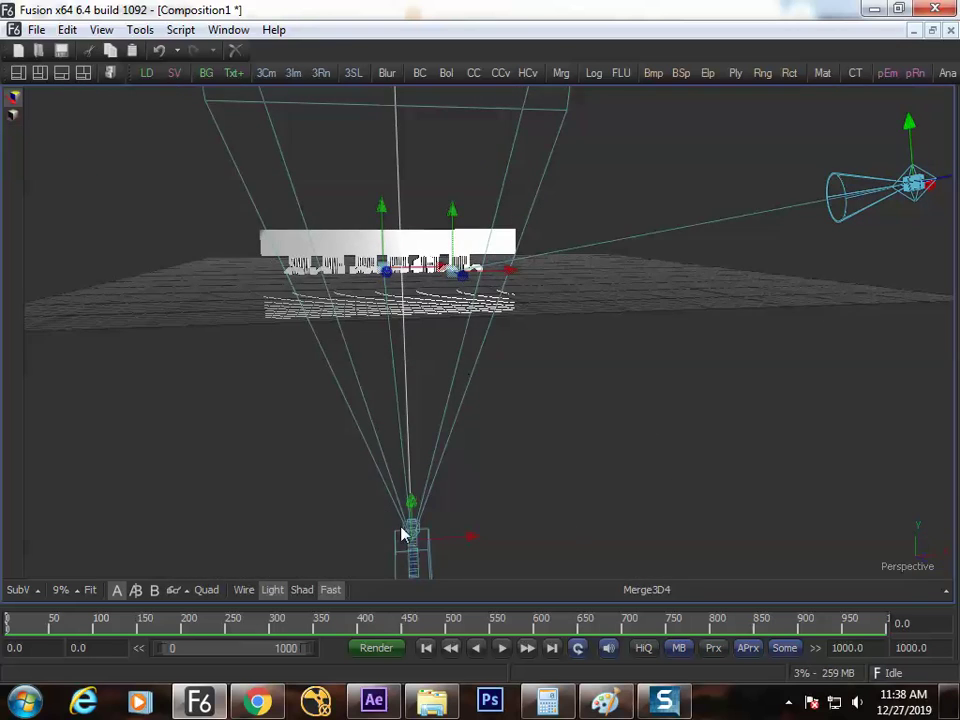
pyautogui.moveTo(412, 513); pyautogui.dragTo(551, 408)
pyautogui.scroll(5, 498, 380)
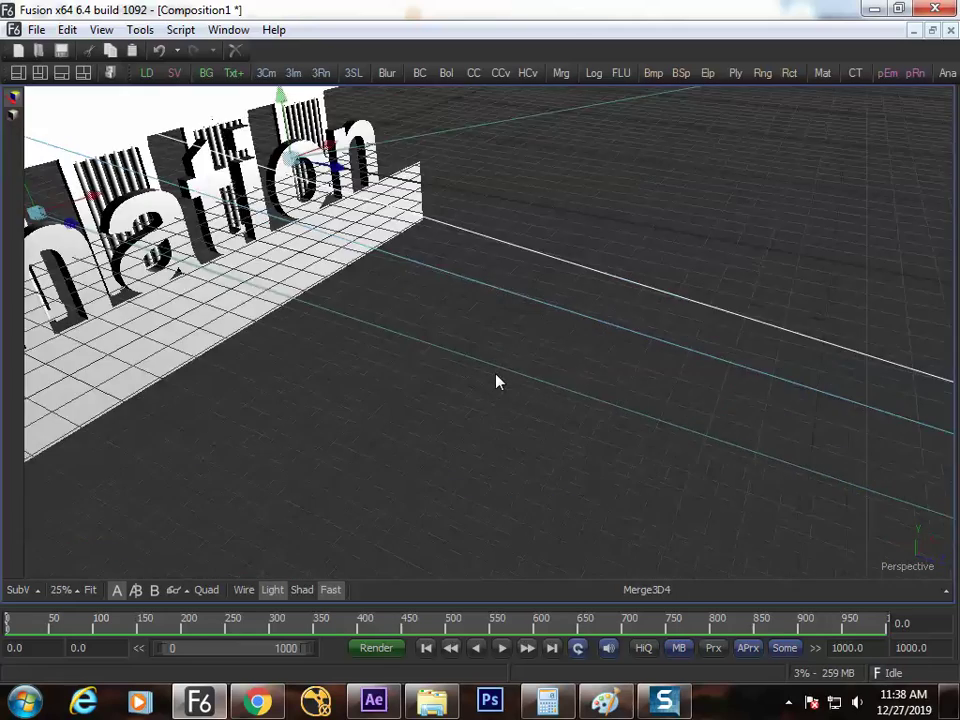
pyautogui.moveTo(360, 315); pyautogui.dragTo(514, 387)
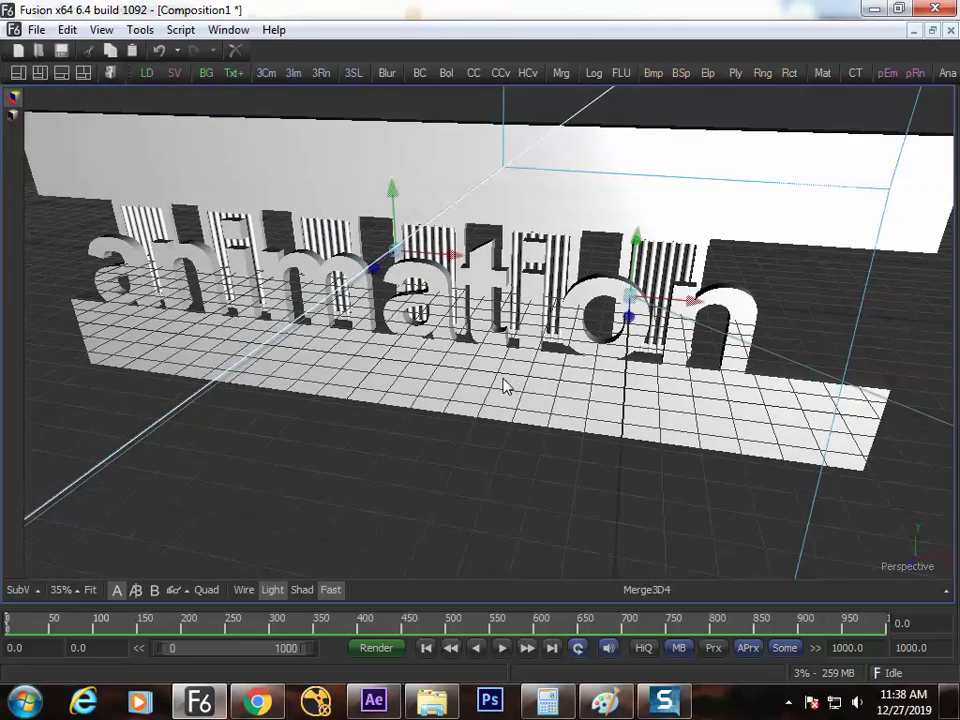
# Step: Spread the SpotLight1, Camera3D1 and Text3D1 nodes farther away from Merge3D4 in the flow
pyautogui.press('F4')
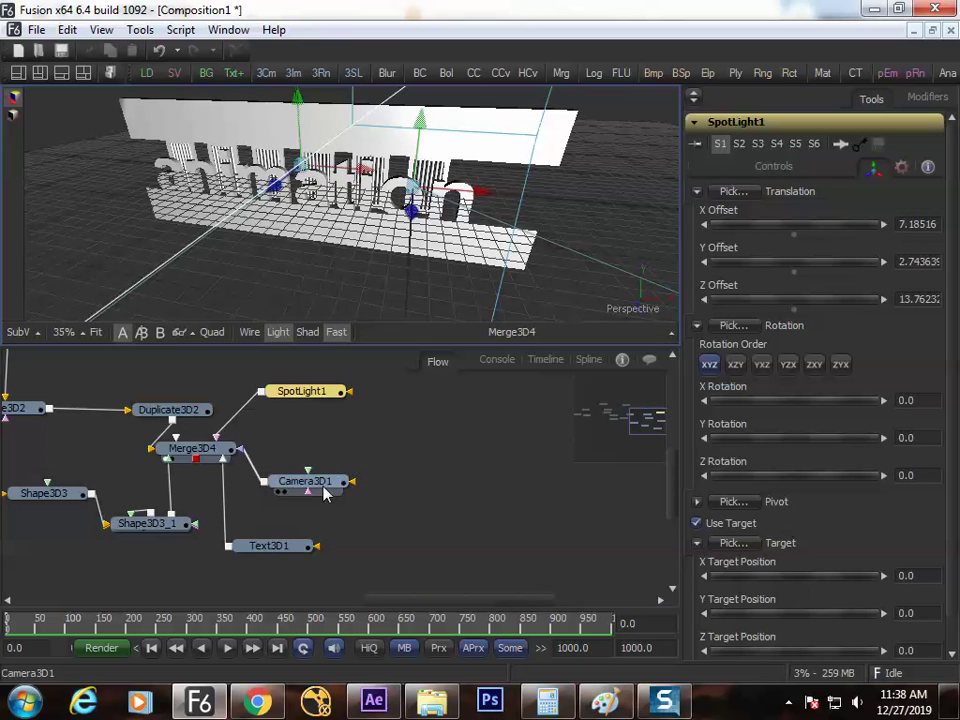
pyautogui.moveTo(325, 493); pyautogui.dragTo(378, 488)
pyautogui.moveTo(283, 551); pyautogui.dragTo(315, 551)
pyautogui.moveTo(317, 404); pyautogui.dragTo(365, 413)
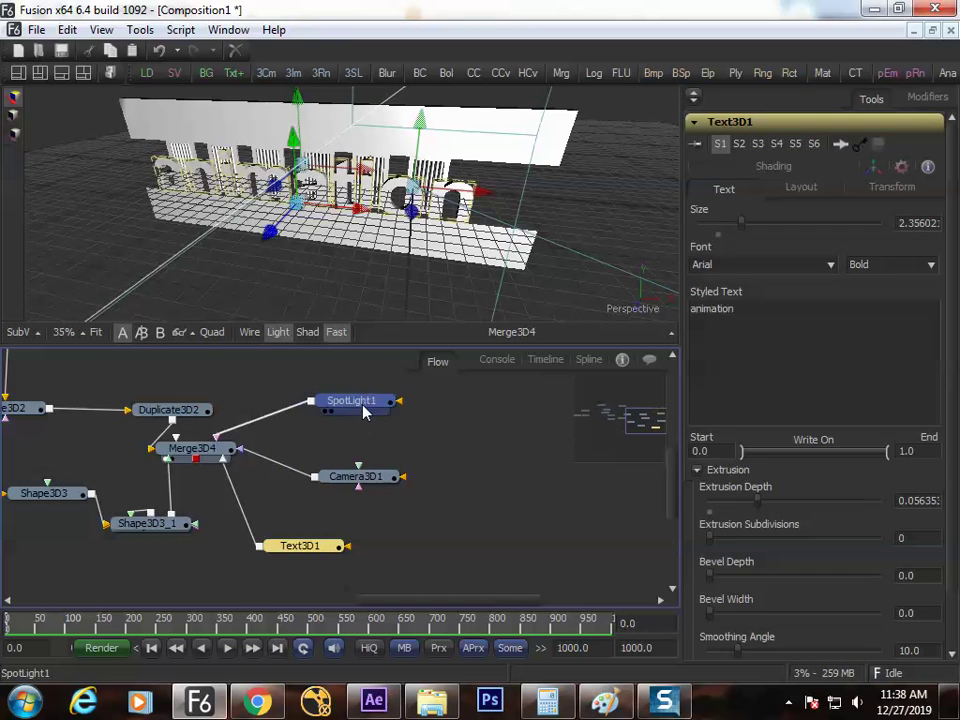
pyautogui.click(365, 413)
pyautogui.moveTo(368, 487); pyautogui.dragTo(390, 477)
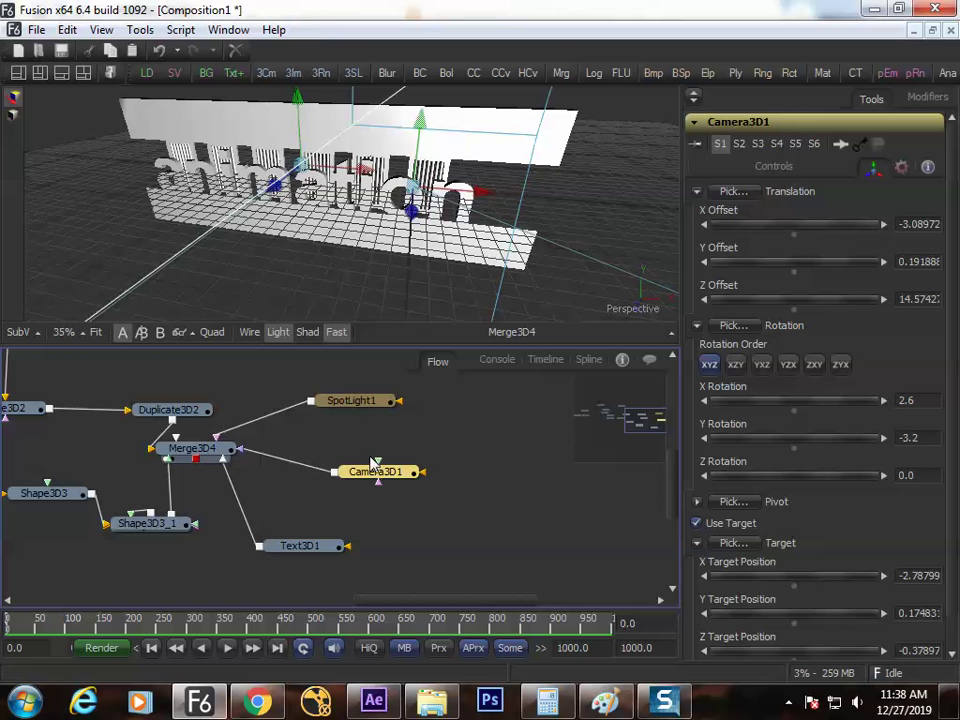
pyautogui.click(371, 405)
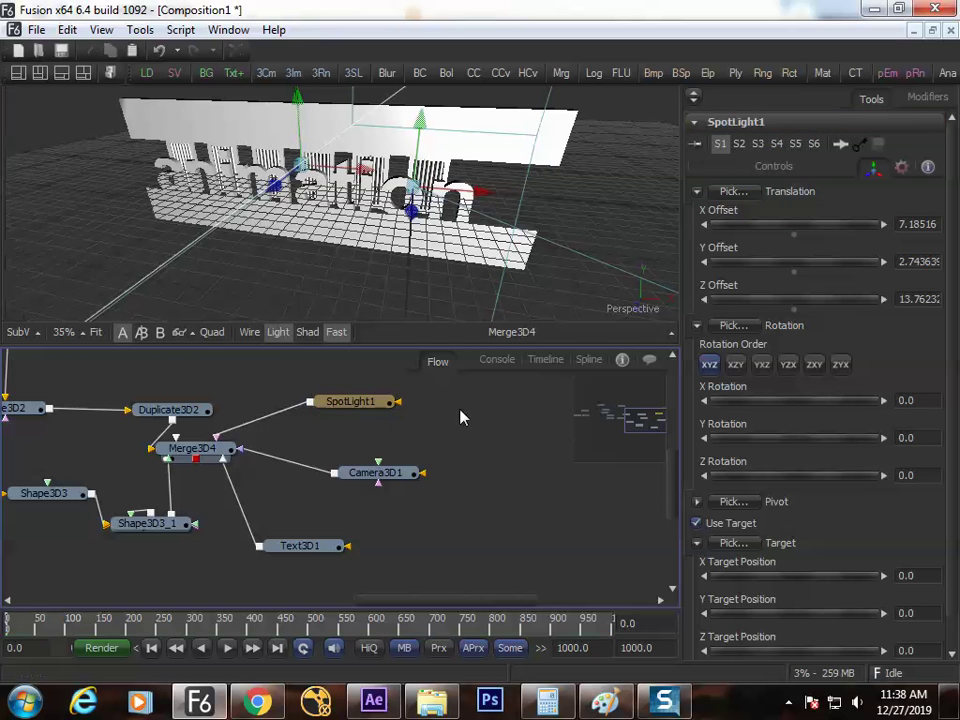
pyautogui.moveTo(352, 376); pyautogui.dragTo(432, 473)
pyautogui.click(465, 464)
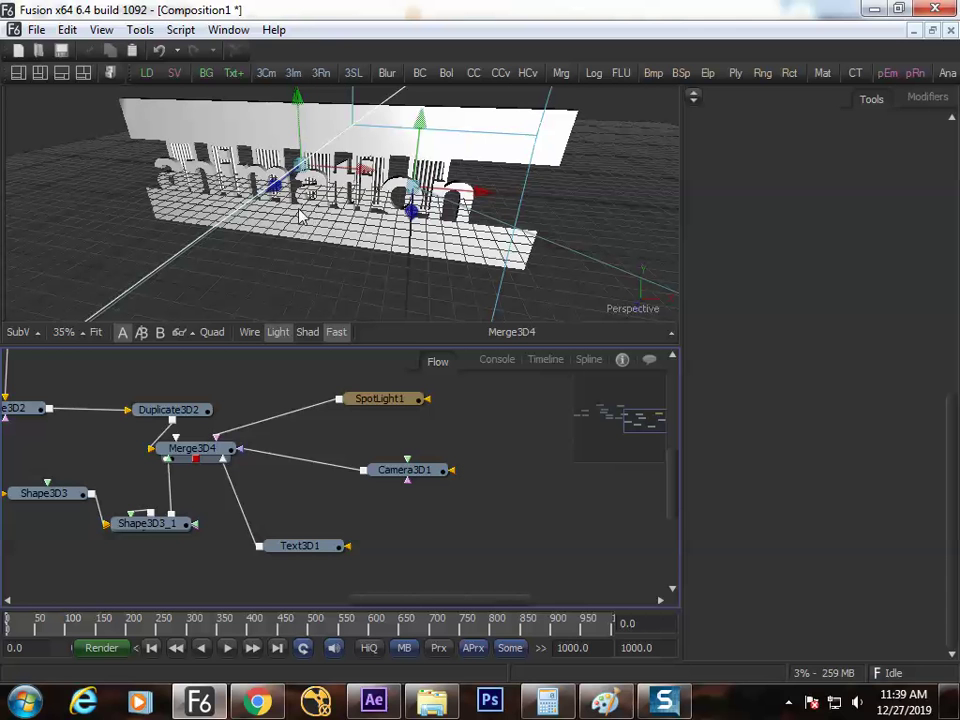
# Step: Turn on shadows in the enlarged Merge3D4 view and inspect the text and cubes from the side
pyautogui.press('F4')
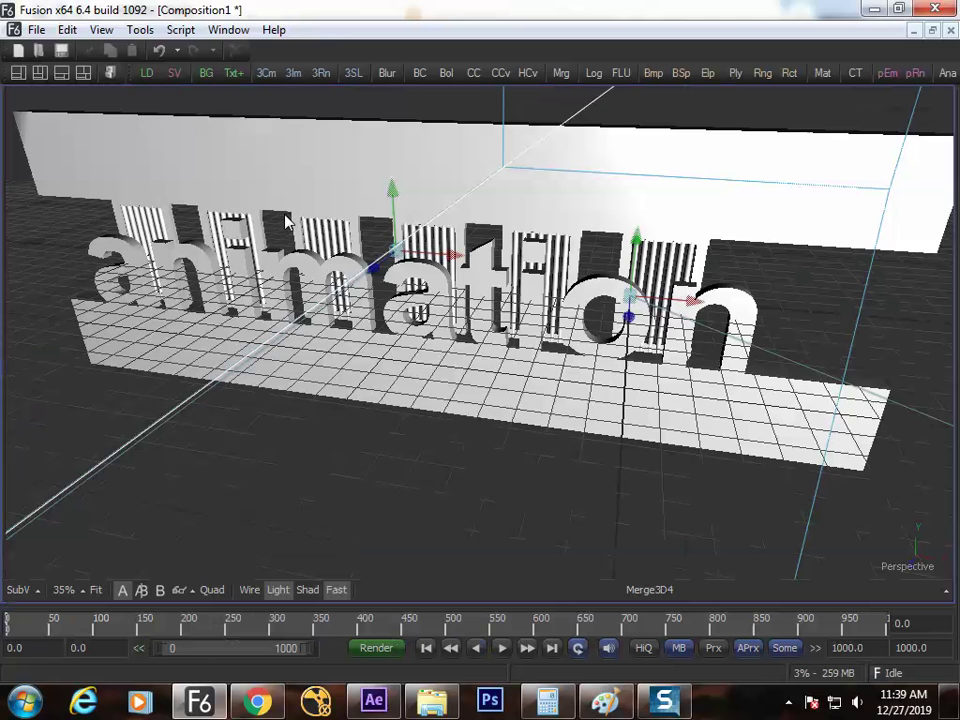
pyautogui.moveTo(549, 334); pyautogui.dragTo(441, 325)
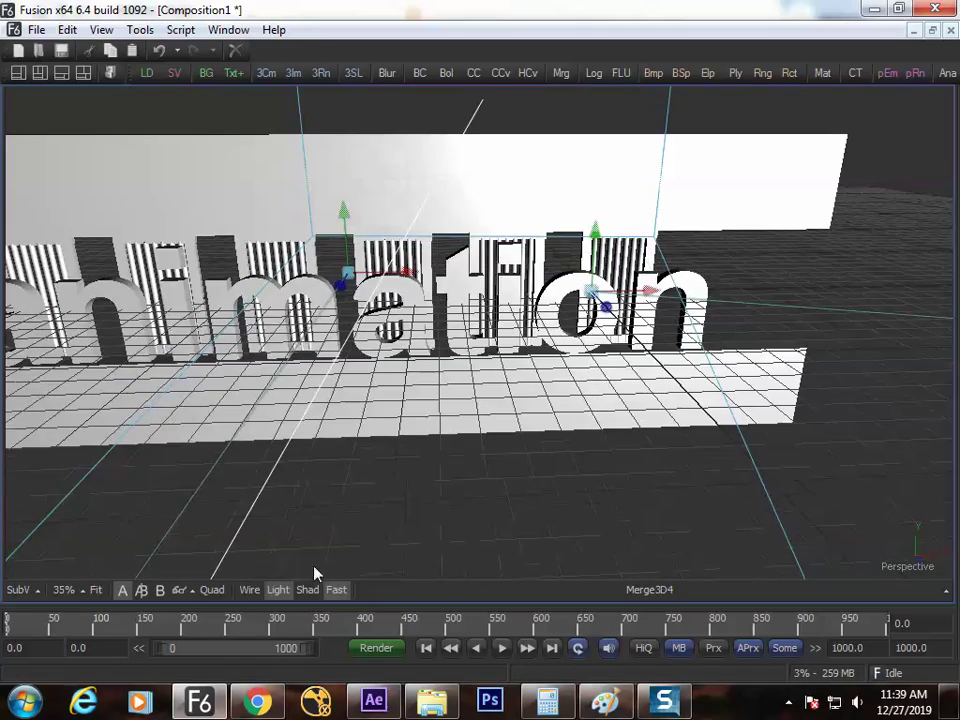
pyautogui.click(308, 591)
pyautogui.moveTo(390, 463); pyautogui.dragTo(545, 403)
pyautogui.press('F4')
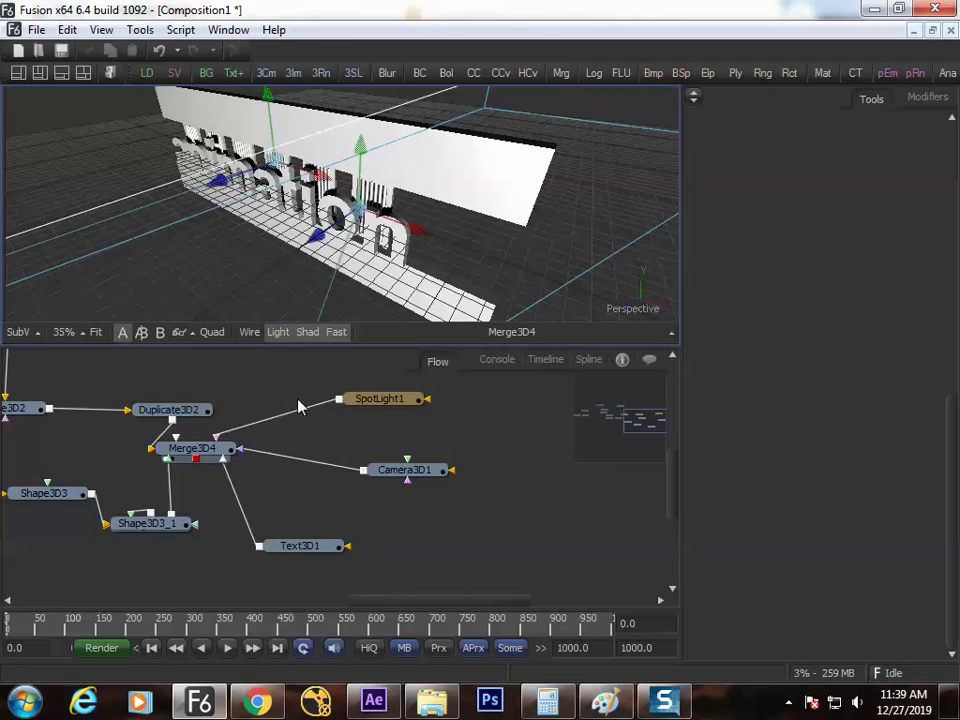
# Step: Select Camera3D1 and switch the Merge3D4 viewer to the quad layout, centring the scene in the Top view
pyautogui.click(372, 471)
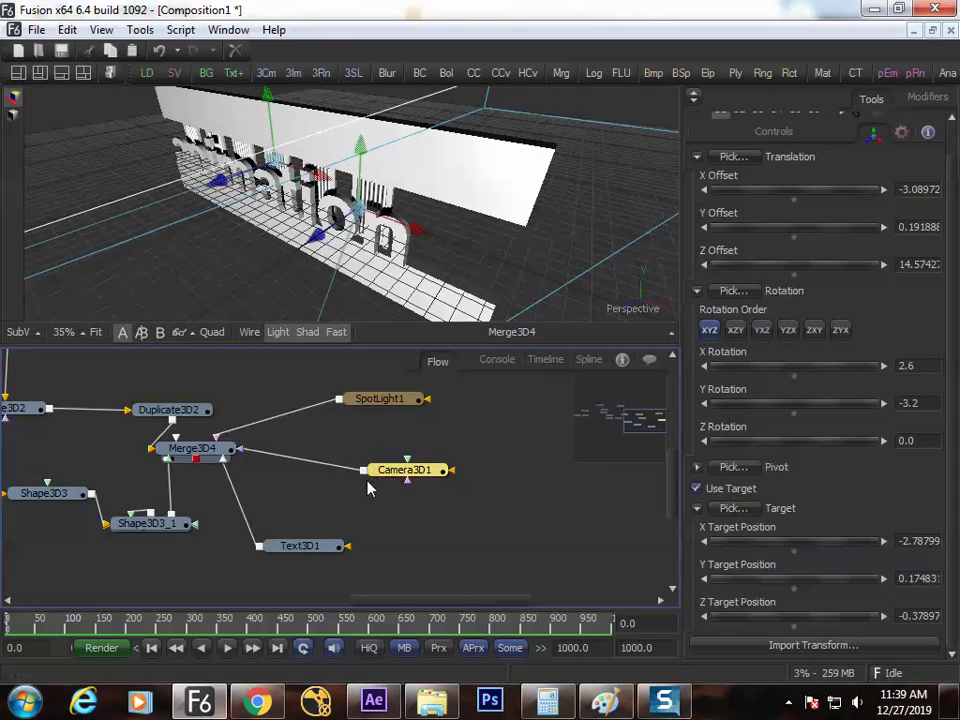
pyautogui.moveTo(418, 193); pyautogui.dragTo(398, 236)
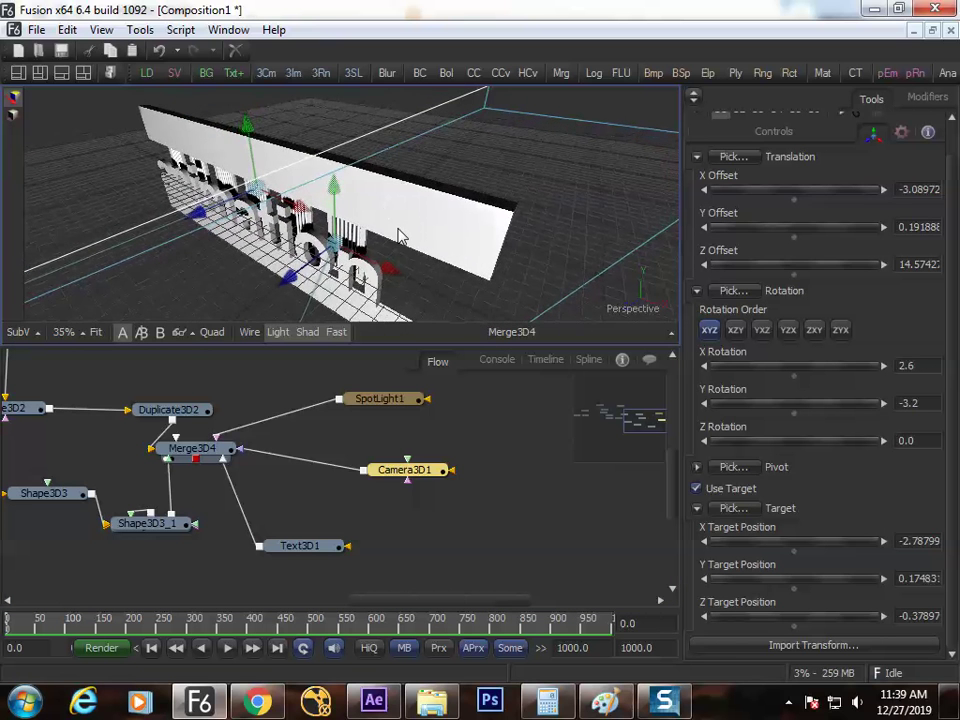
pyautogui.click(212, 332)
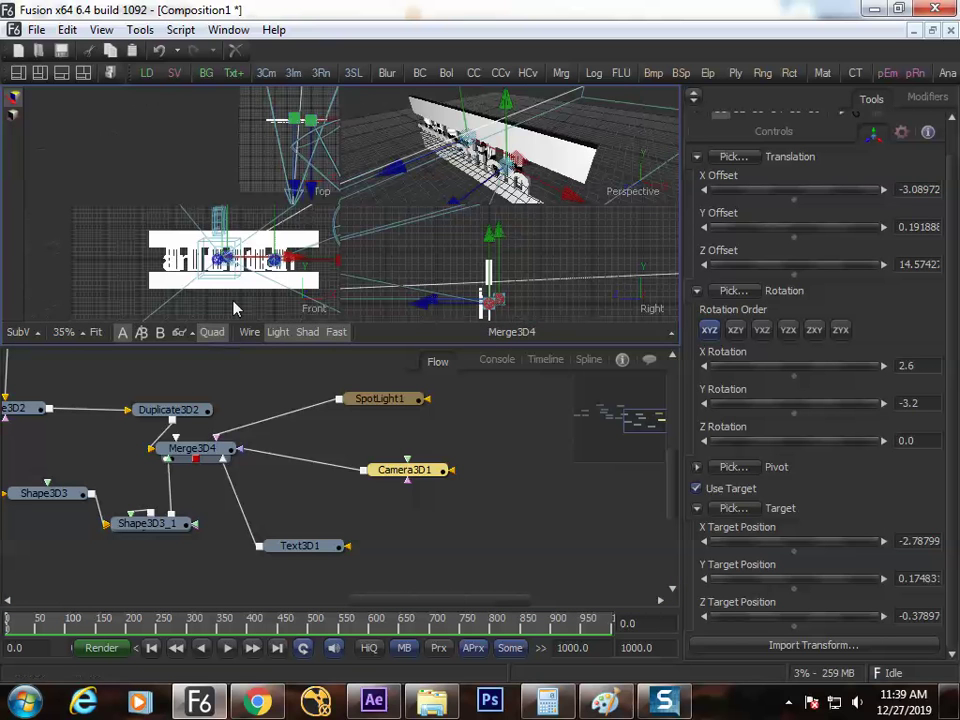
pyautogui.moveTo(249, 149); pyautogui.dragTo(199, 155)
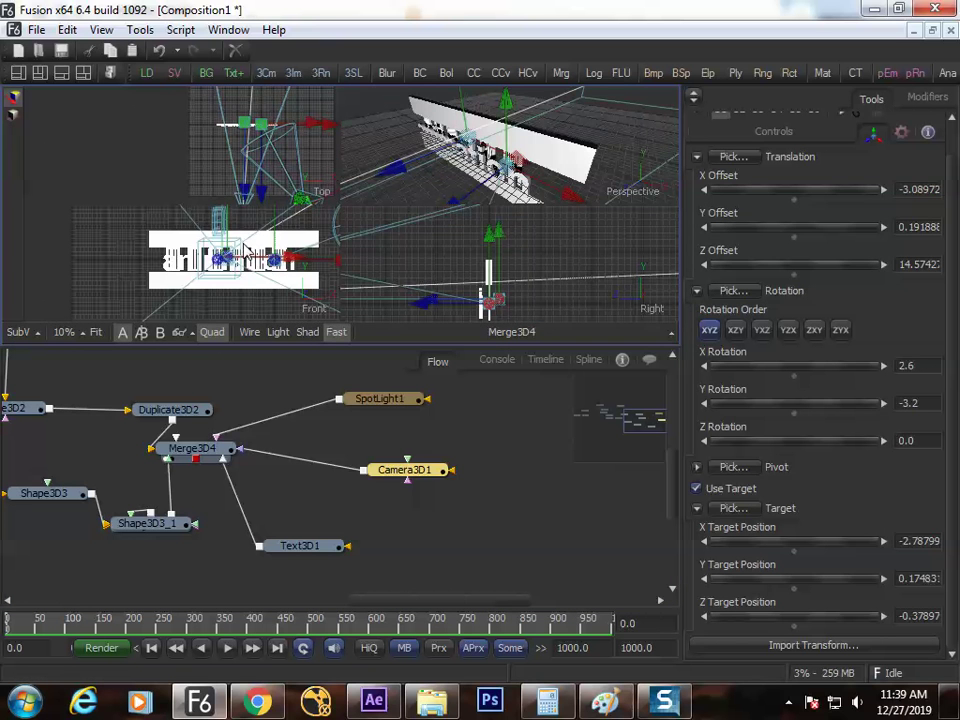
# Step: Move Camera3D1 in the Top view to the negative X end of the text, in line with it
pyautogui.press('F4')
pyautogui.moveTo(378, 275); pyautogui.dragTo(269, 208)
pyautogui.click(287, 300)
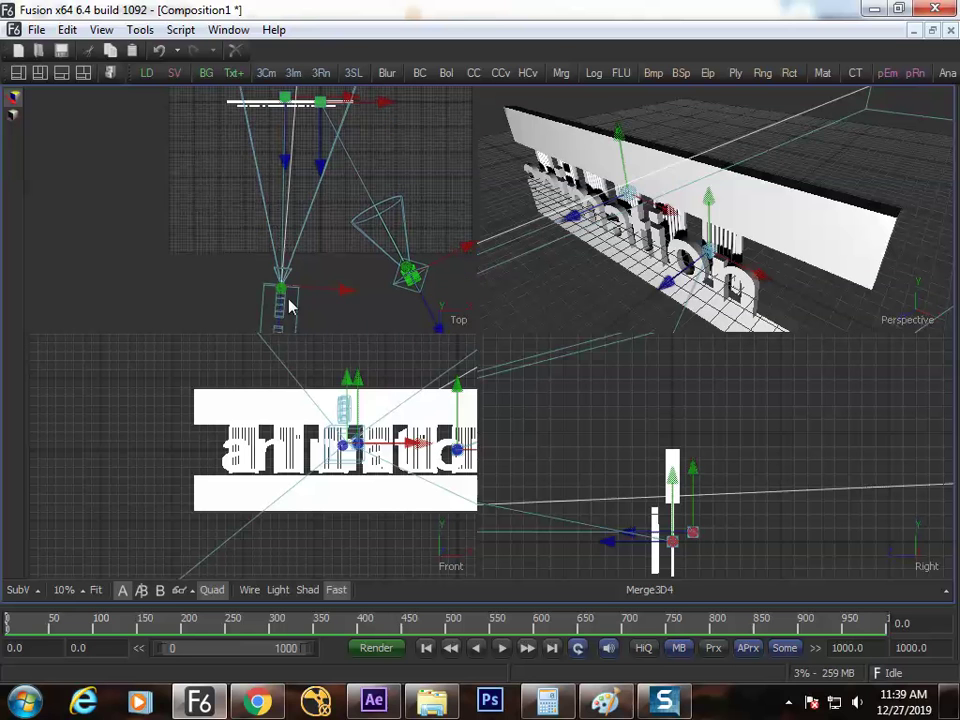
pyautogui.moveTo(283, 292); pyautogui.dragTo(206, 111)
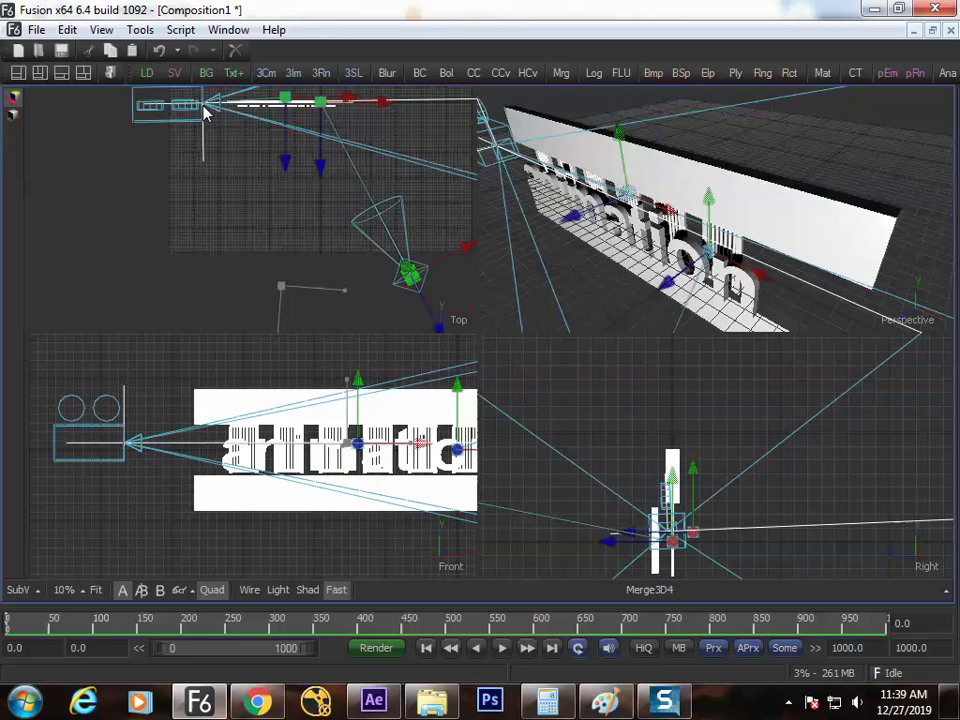
# Step: Open a new floating view and show Merge3D4 in it through Camera3D1
pyautogui.rightClick(627, 180)
pyautogui.moveTo(660, 263)
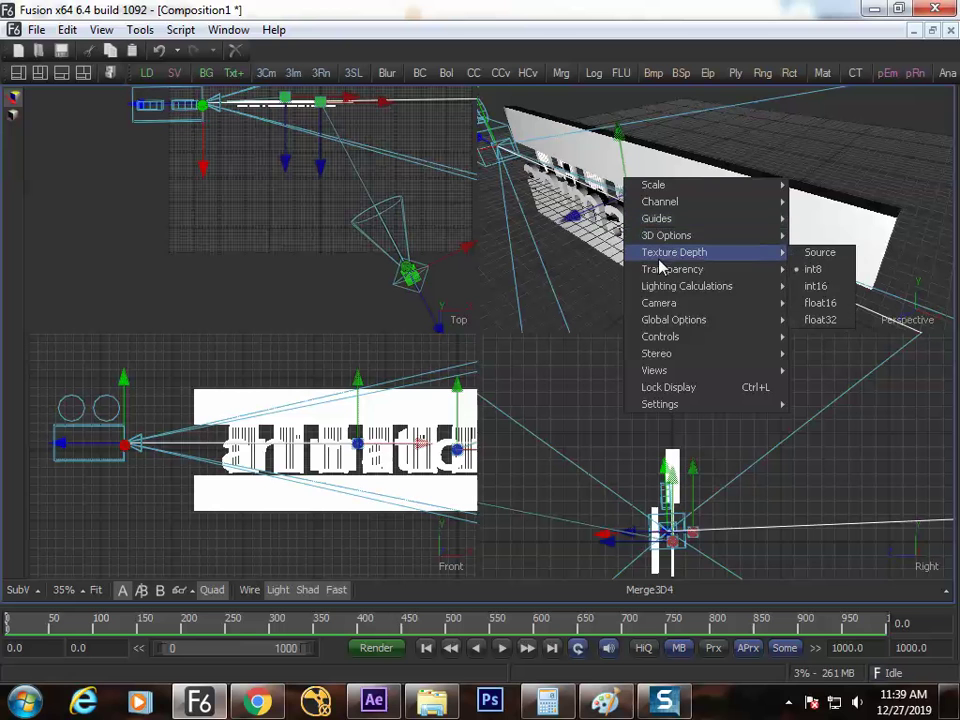
pyautogui.click(240, 36)
pyautogui.click(210, 83)
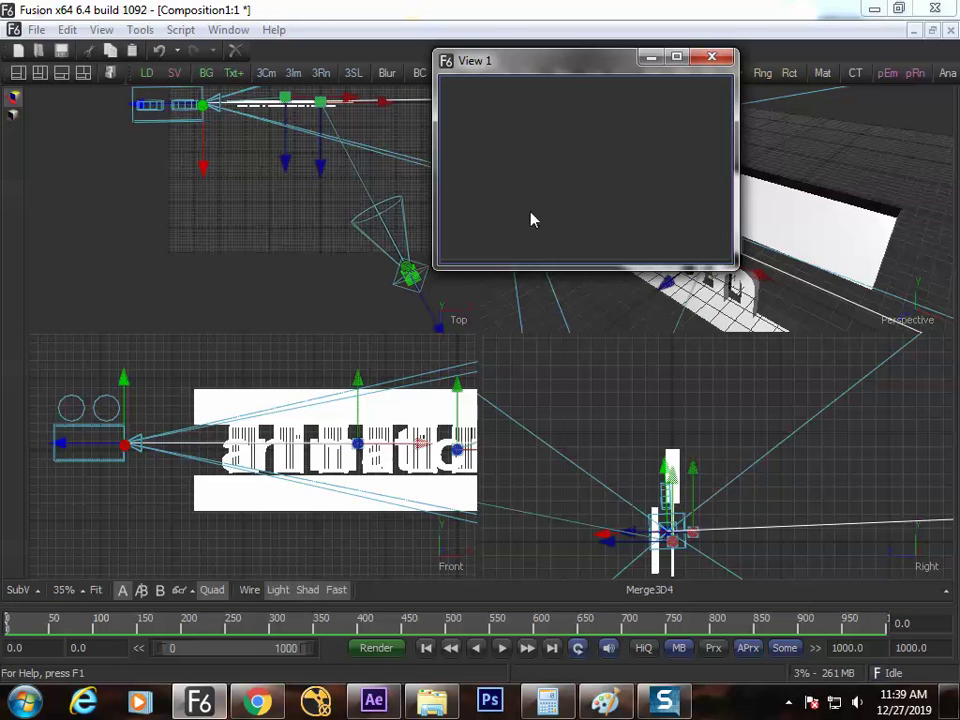
pyautogui.press('F4')
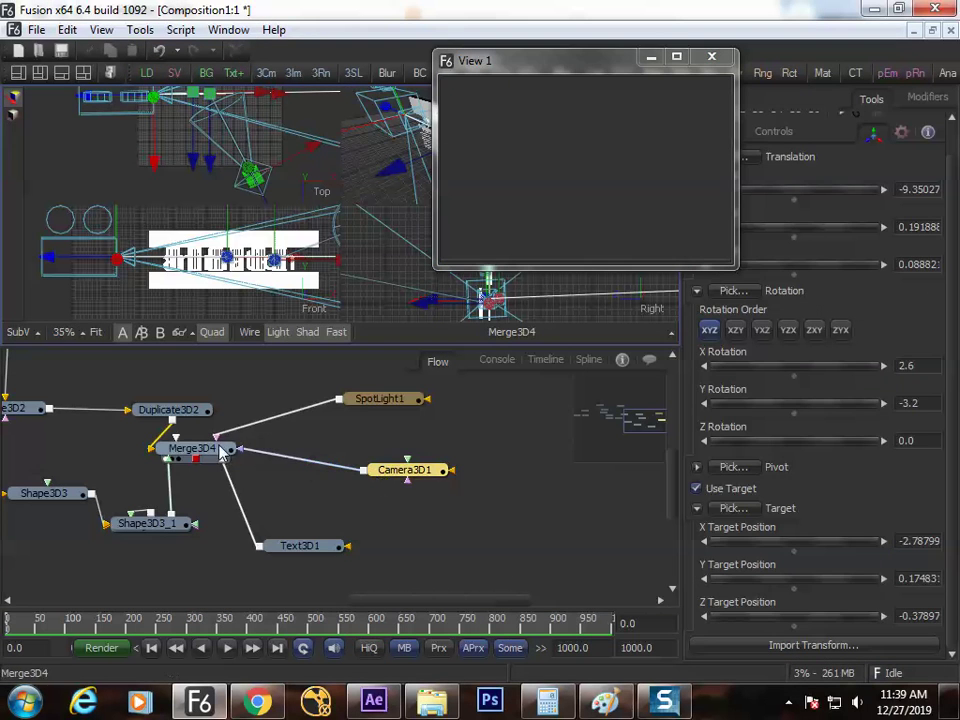
pyautogui.moveTo(222, 452); pyautogui.dragTo(523, 166)
pyautogui.press('F4')
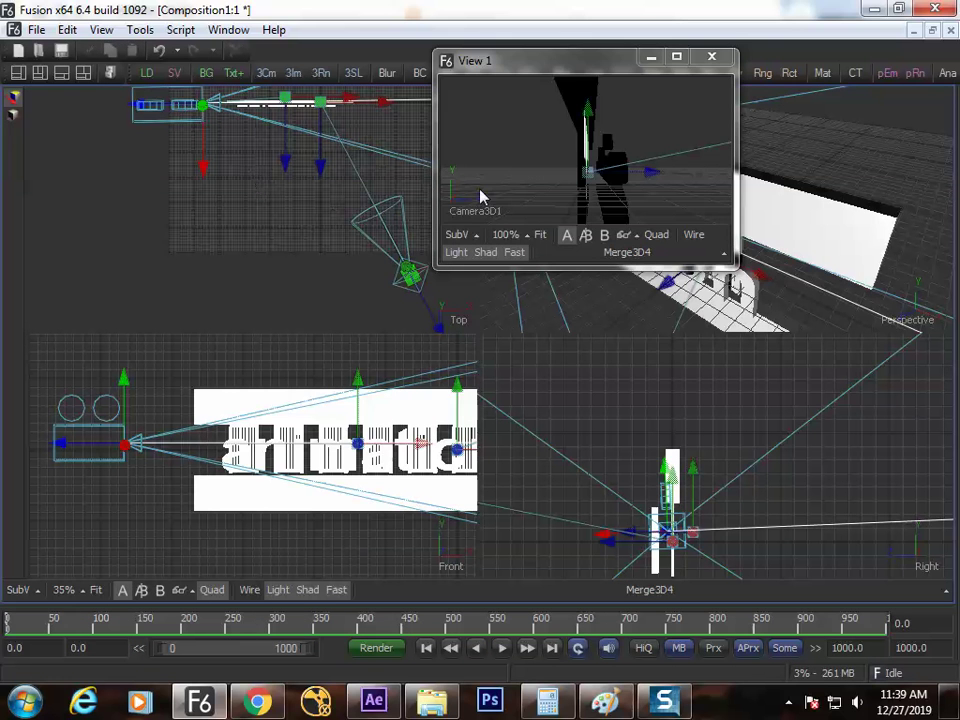
pyautogui.rightClick(551, 153)
pyautogui.click(502, 113)
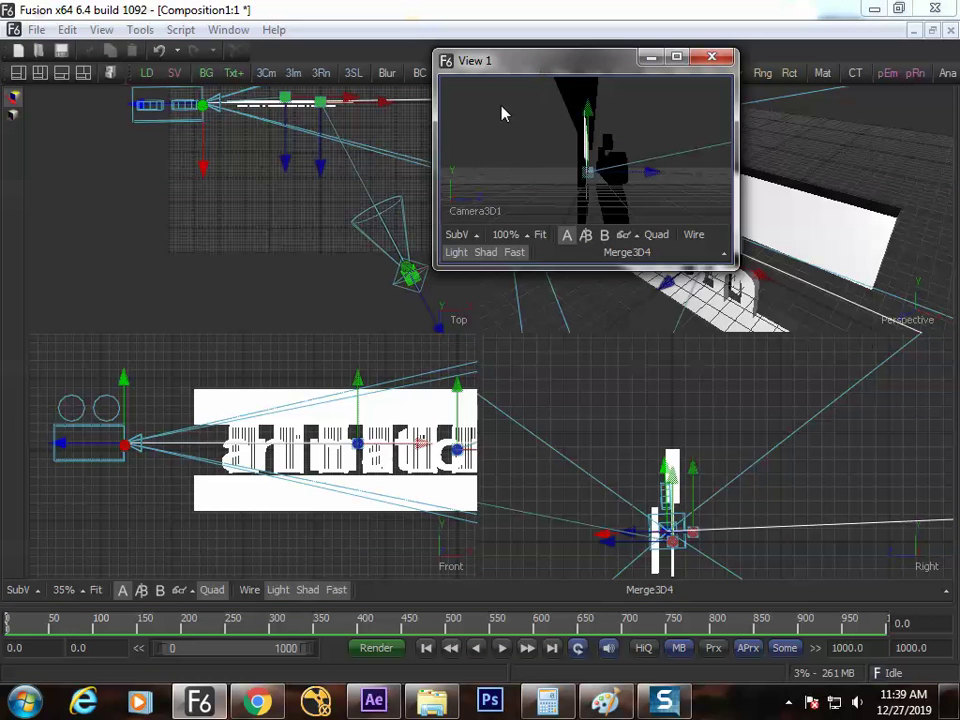
# Step: Move Camera3D1 closer to the start of the grille row, to about X -7.71 and Z -0.19
pyautogui.scroll(-3, 212, 168)
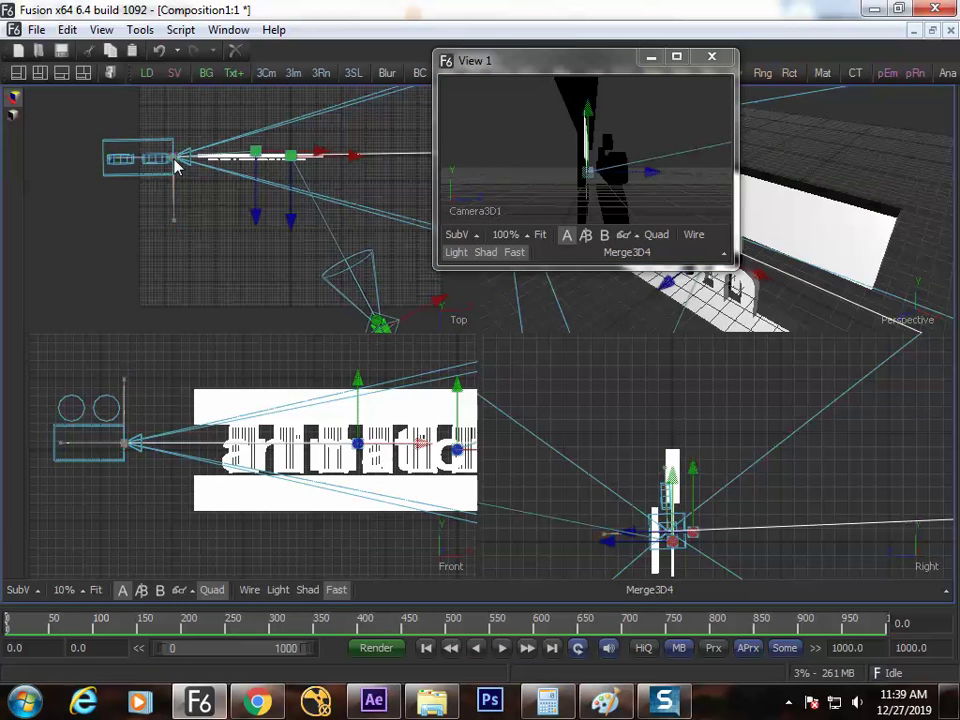
pyautogui.moveTo(176, 165); pyautogui.dragTo(193, 161)
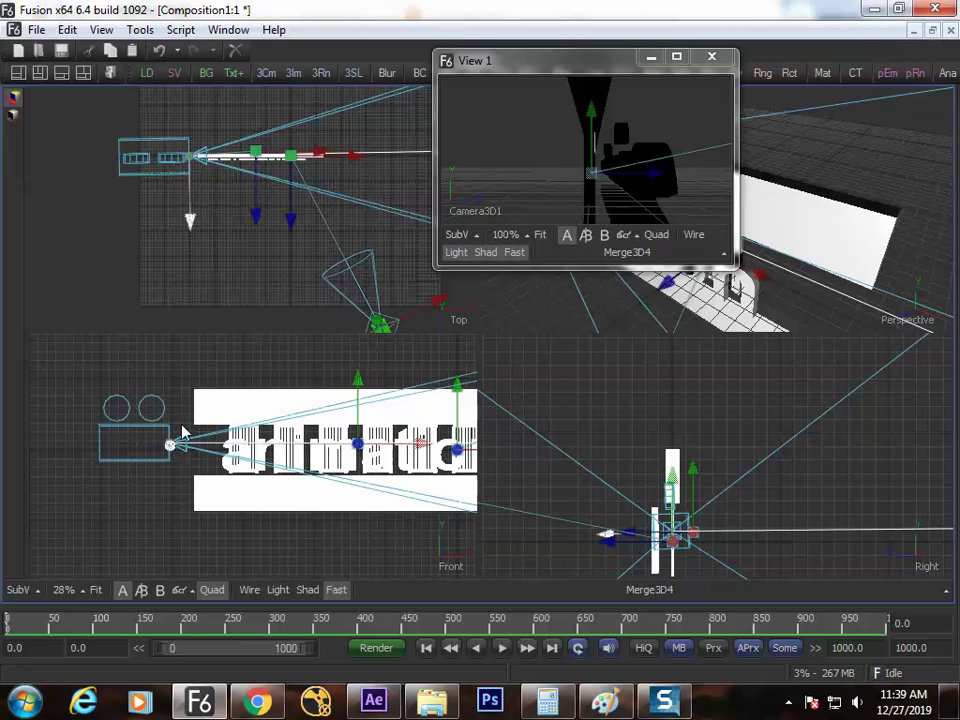
pyautogui.moveTo(181, 425)
pyautogui.mouseDown()
pyautogui.moveTo(178, 441)
pyautogui.moveTo(187, 420)
pyautogui.mouseUp()
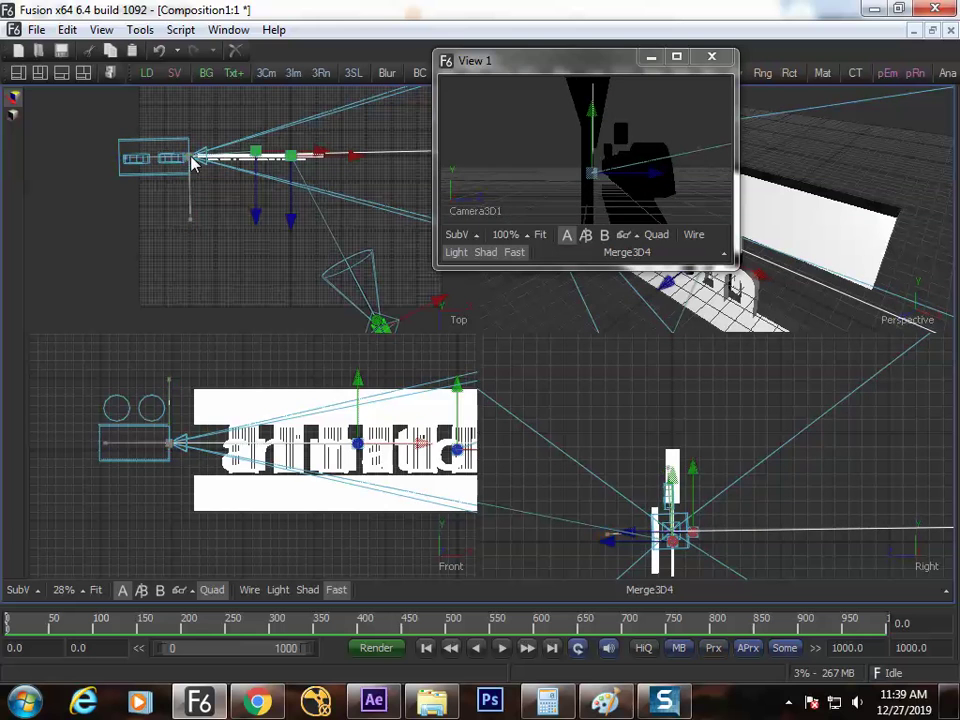
pyautogui.moveTo(193, 163)
pyautogui.mouseDown()
pyautogui.moveTo(224, 167)
pyautogui.moveTo(227, 148)
pyautogui.moveTo(206, 148)
pyautogui.moveTo(205, 138)
pyautogui.moveTo(196, 162)
pyautogui.mouseUp()
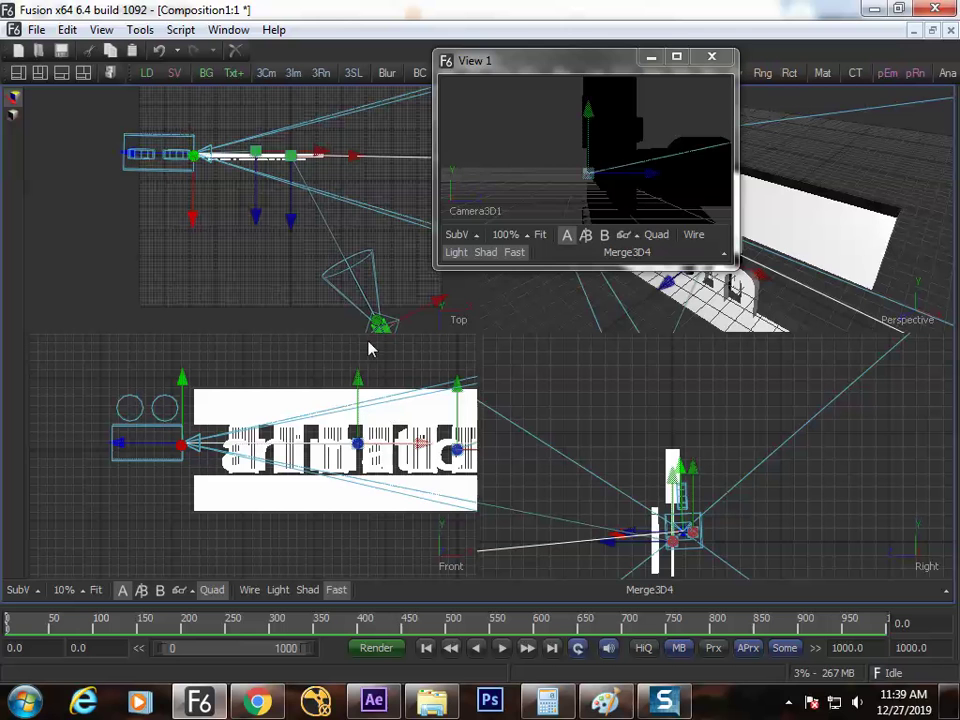
# Step: Move SpotLight1 above and beyond Camera3D1 at the negative X end, offset towards the back of the grille row
pyautogui.moveTo(383, 328); pyautogui.dragTo(345, 157)
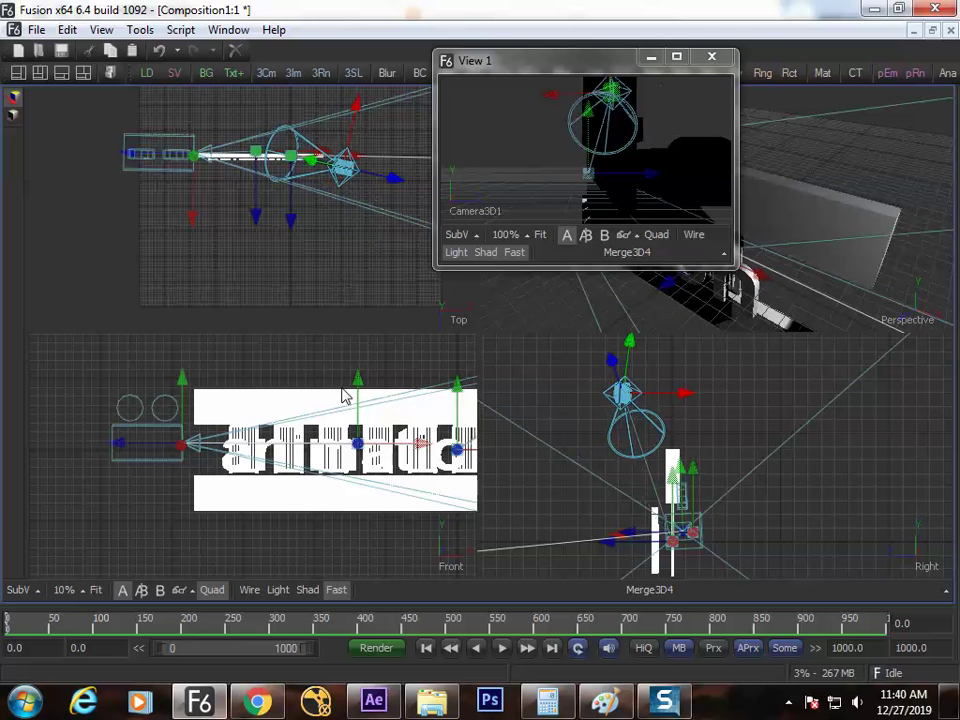
pyautogui.moveTo(293, 416); pyautogui.dragTo(179, 442)
pyautogui.scroll(-1, 181, 449)
pyautogui.moveTo(385, 378); pyautogui.dragTo(119, 362)
pyautogui.moveTo(190, 401); pyautogui.dragTo(93, 408)
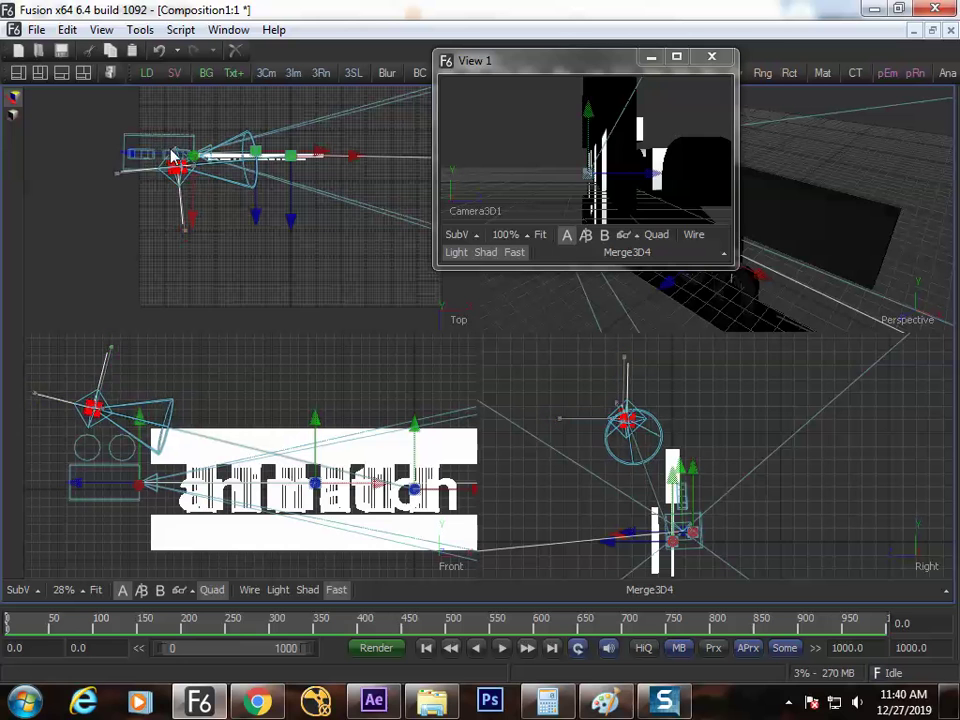
pyautogui.moveTo(172, 157); pyautogui.dragTo(158, 135)
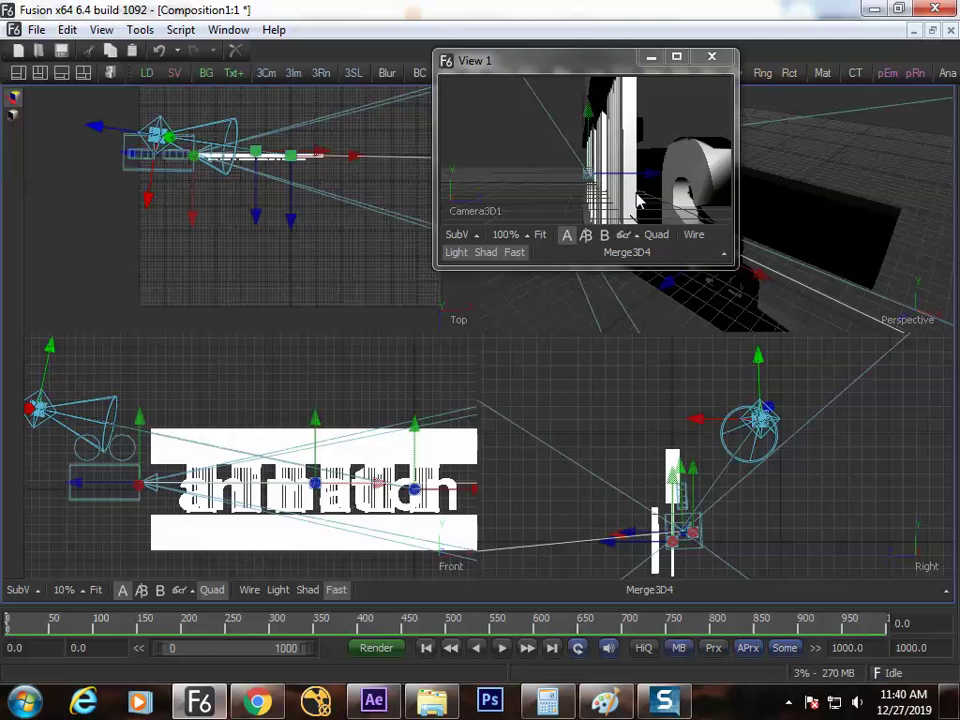
# Step: Check Camera3D1's lit view along the grille row at full-screen size, then restore the floating view and the full layout
pyautogui.click(676, 57)
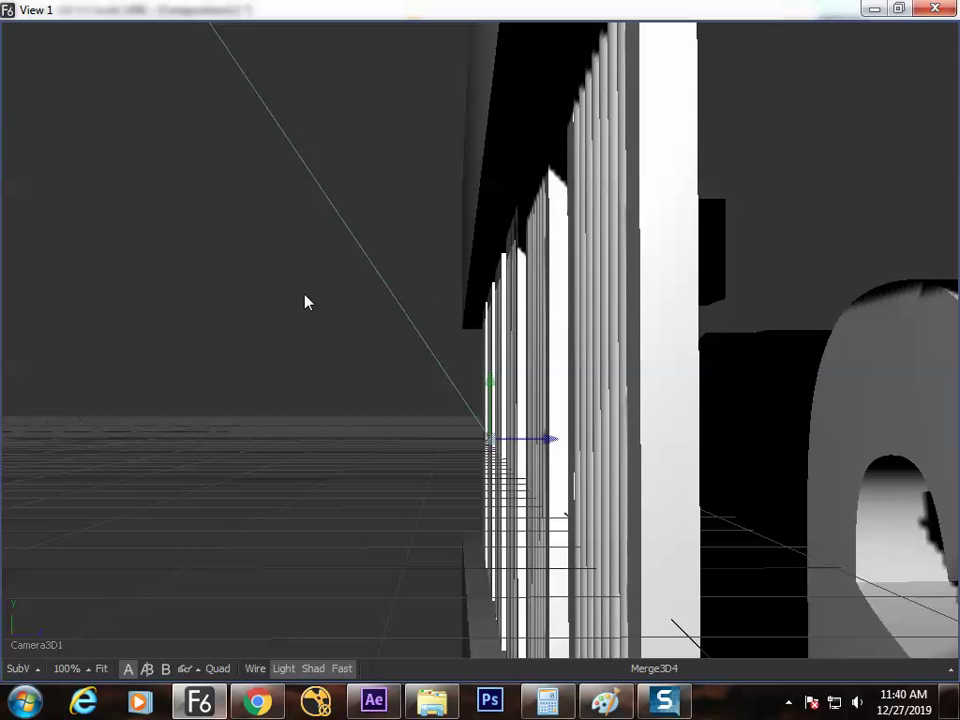
pyautogui.press('super+Down')
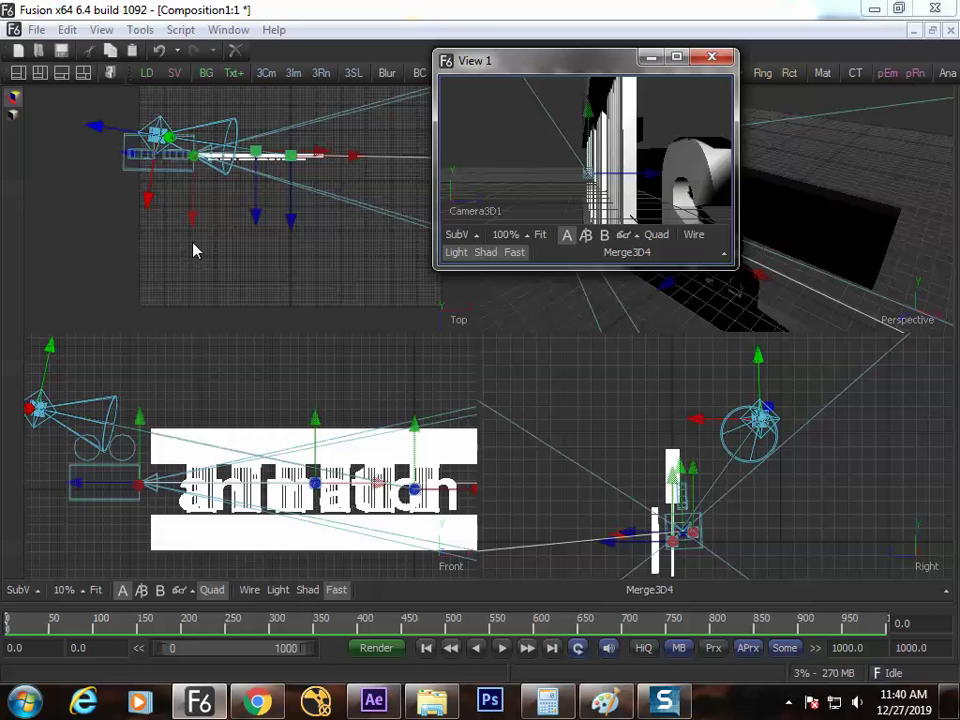
pyautogui.press('F4')
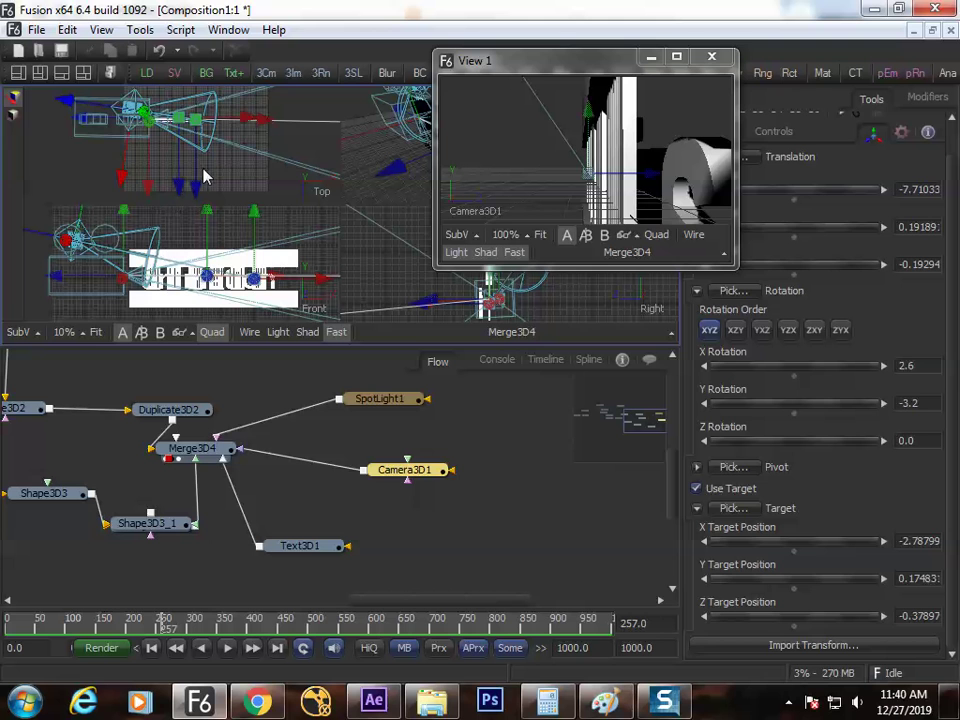
pyautogui.moveTo(203, 177); pyautogui.dragTo(168, 178)
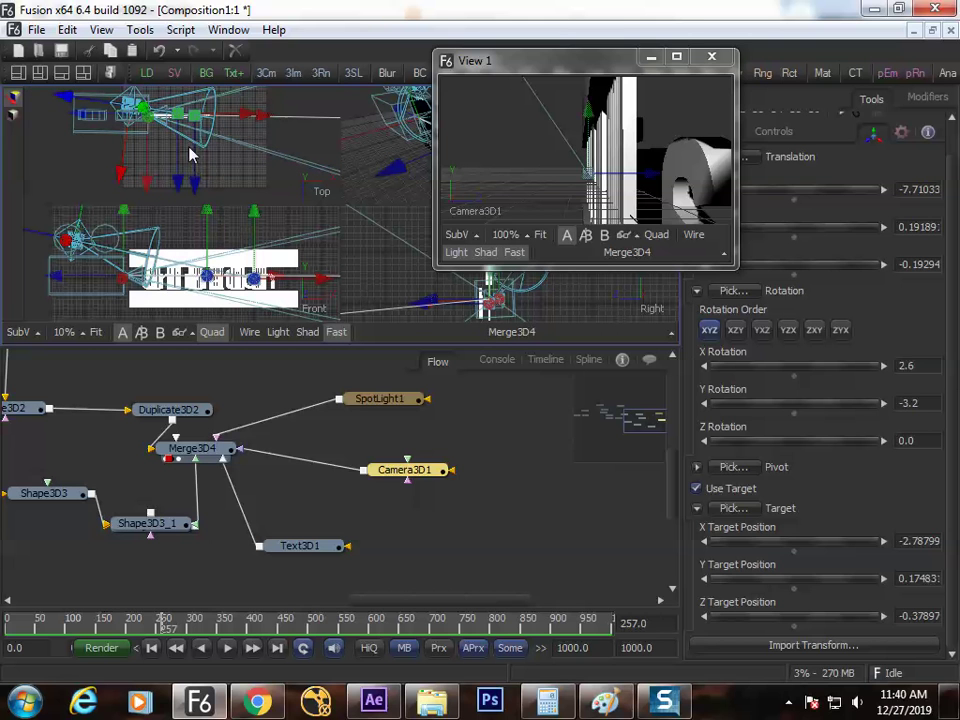
# Step: Move SpotLight1 to about X -11.83, Y 2.27, Z -2.24 and shift the floating view clear of the tool controls
pyautogui.moveTo(140, 110); pyautogui.dragTo(193, 118)
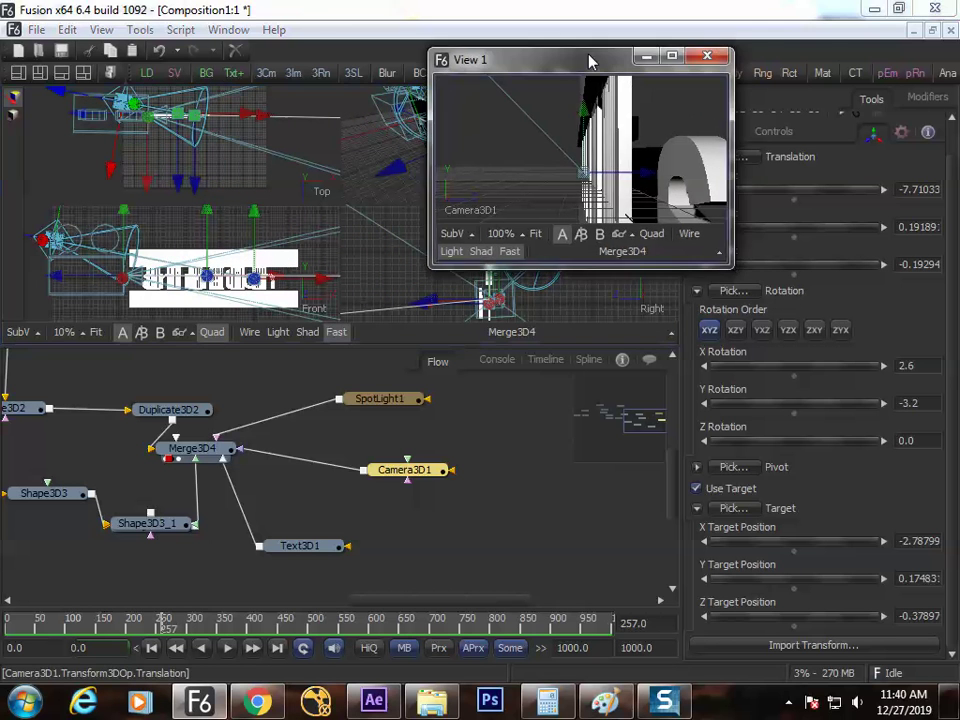
pyautogui.moveTo(589, 60); pyautogui.dragTo(519, 53)
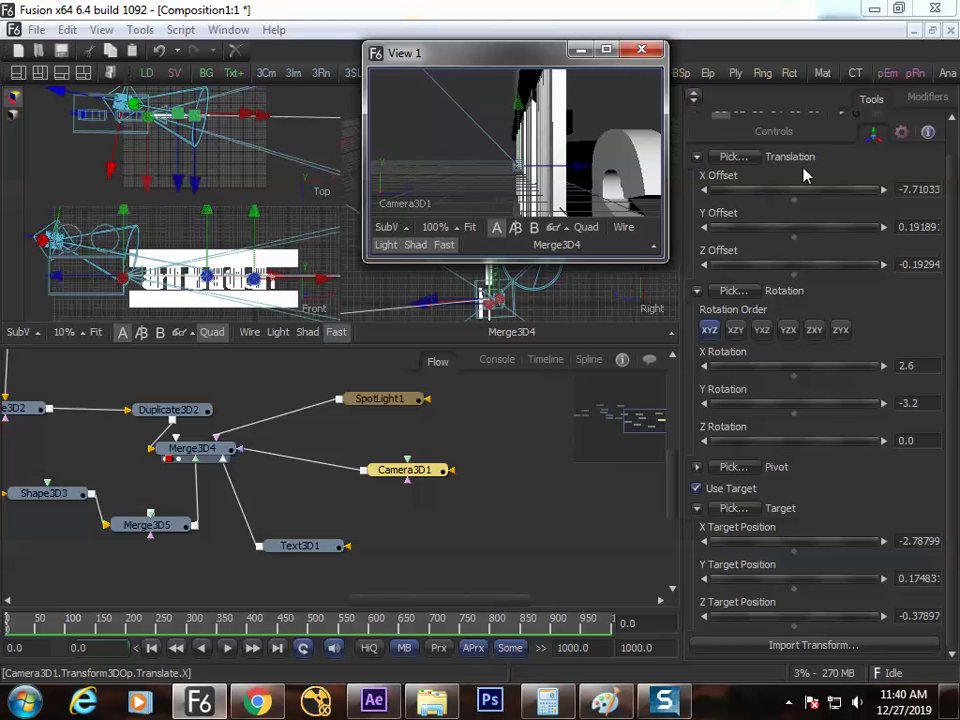
# Step: Animate the Translate group of both SpotLight1 and Camera3D1 with starting keyframes at frame 0
pyautogui.click(398, 402)
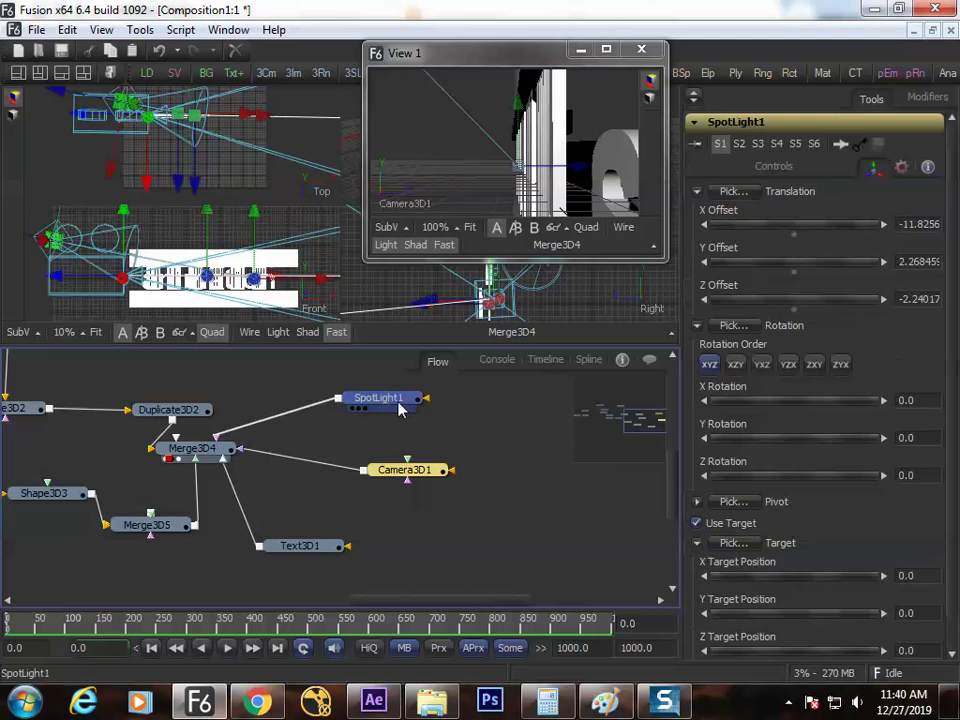
pyautogui.rightClick(796, 211)
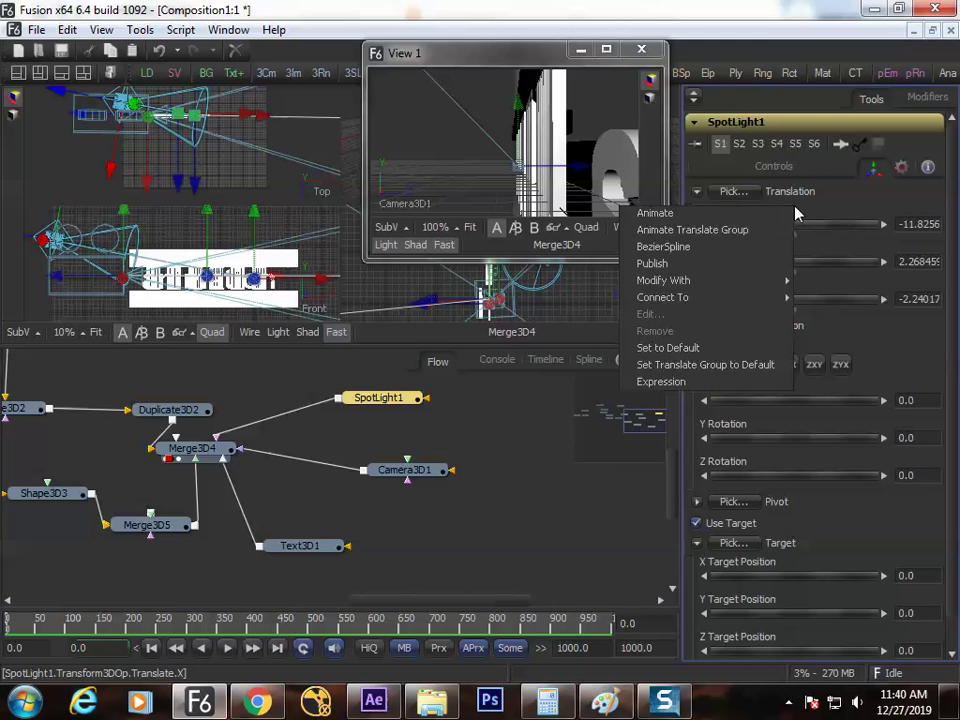
pyautogui.click(704, 232)
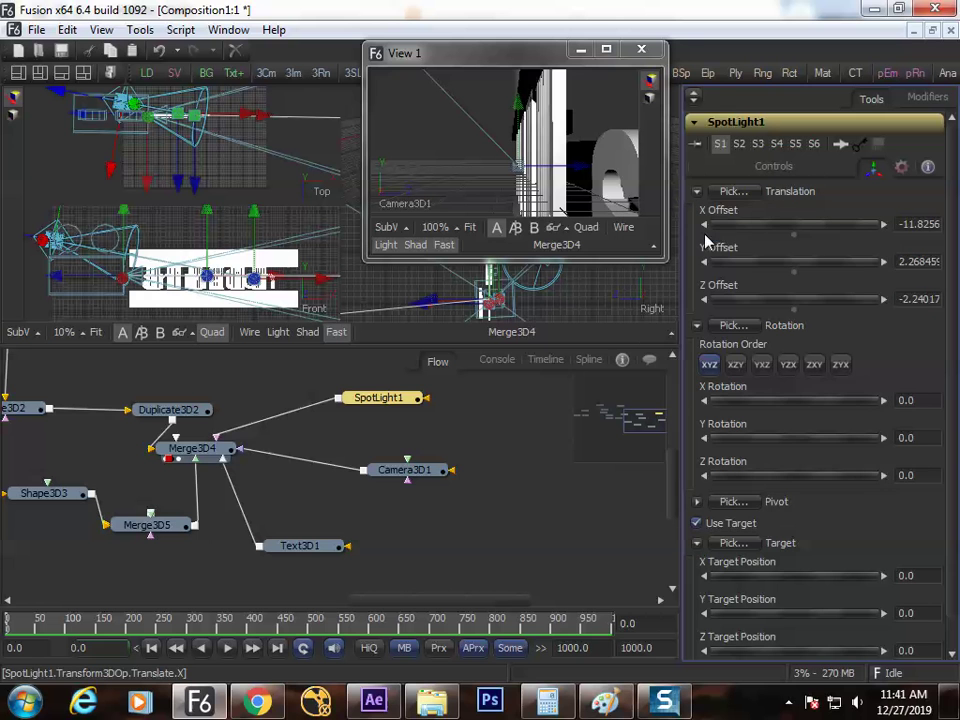
pyautogui.click(388, 462)
pyautogui.rightClick(780, 212)
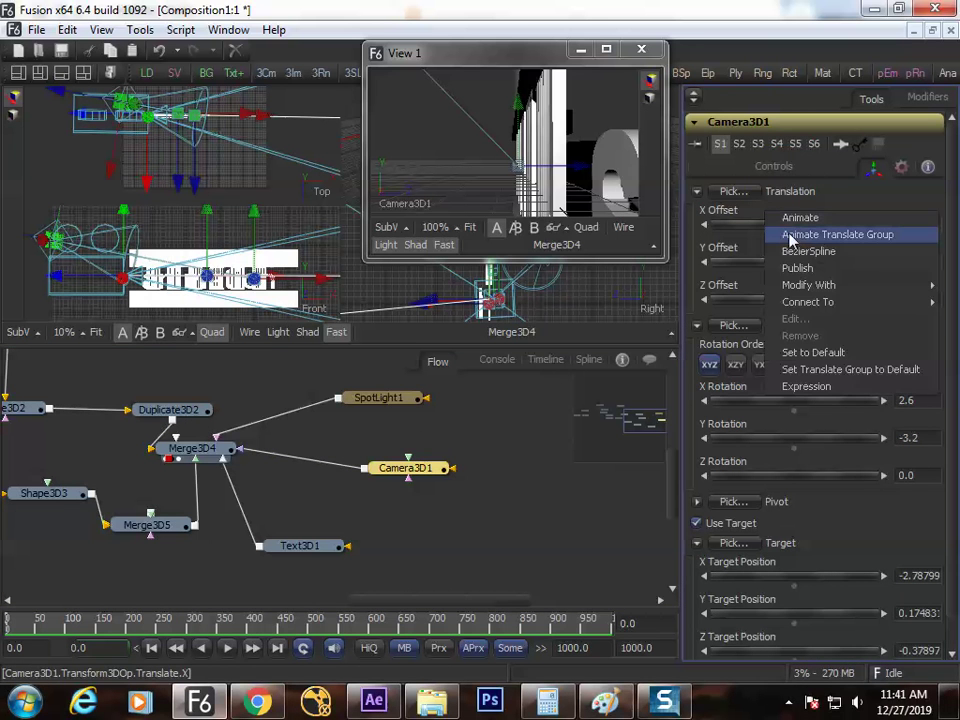
pyautogui.click(791, 236)
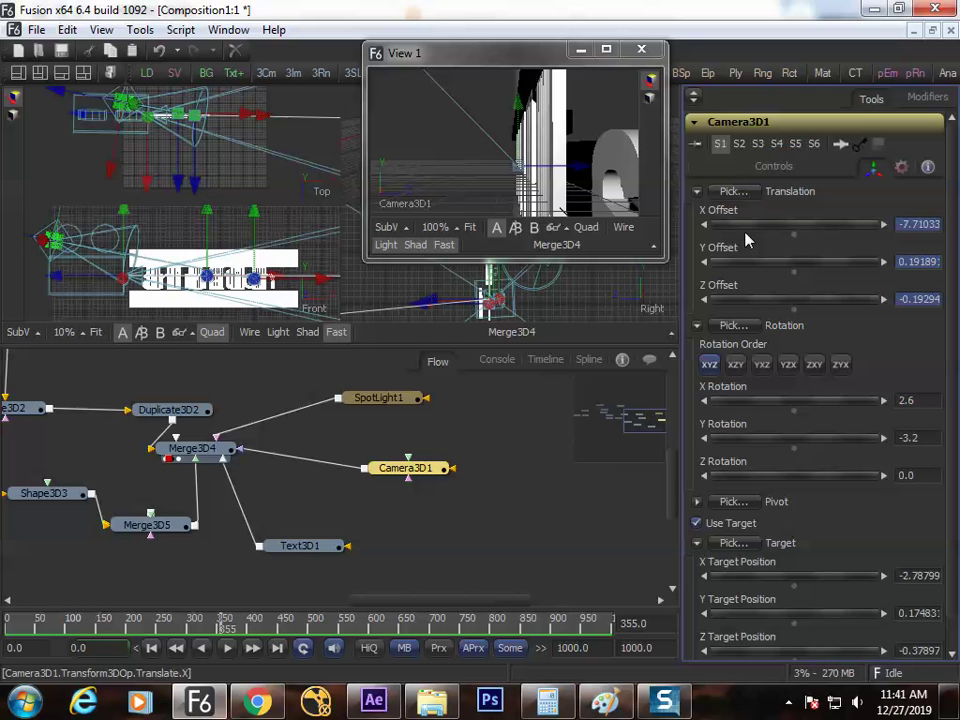
# Step: At frame 355, move Camera3D1 and SpotLight1 out in front of the text near its last letters, using the enlarged quad view
pyautogui.press('F4')
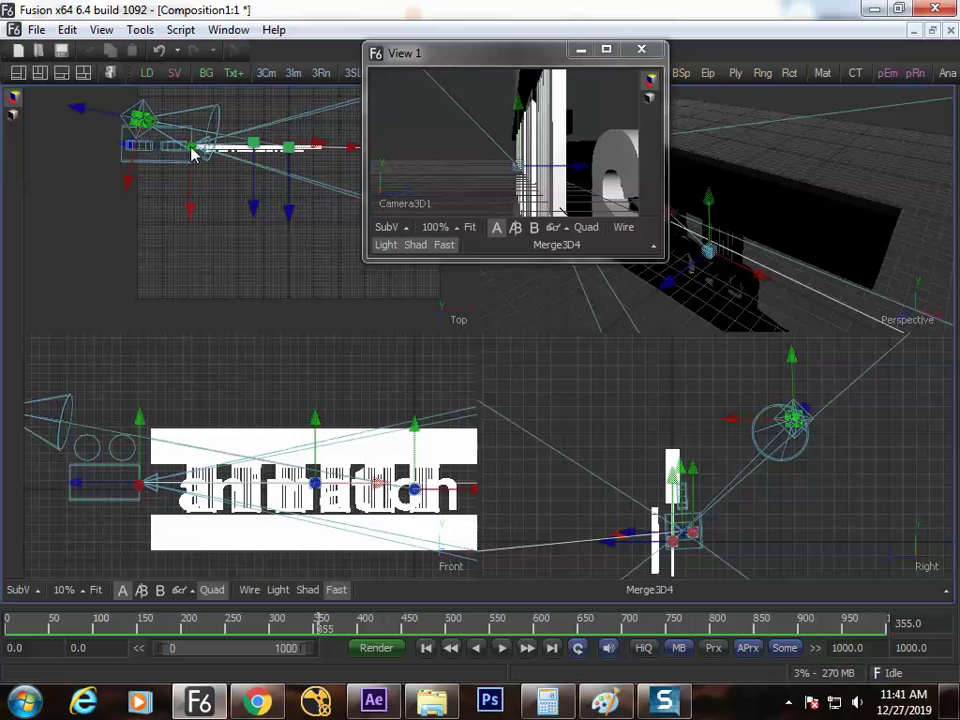
pyautogui.moveTo(193, 152); pyautogui.dragTo(298, 365)
pyautogui.moveTo(143, 125); pyautogui.dragTo(354, 341)
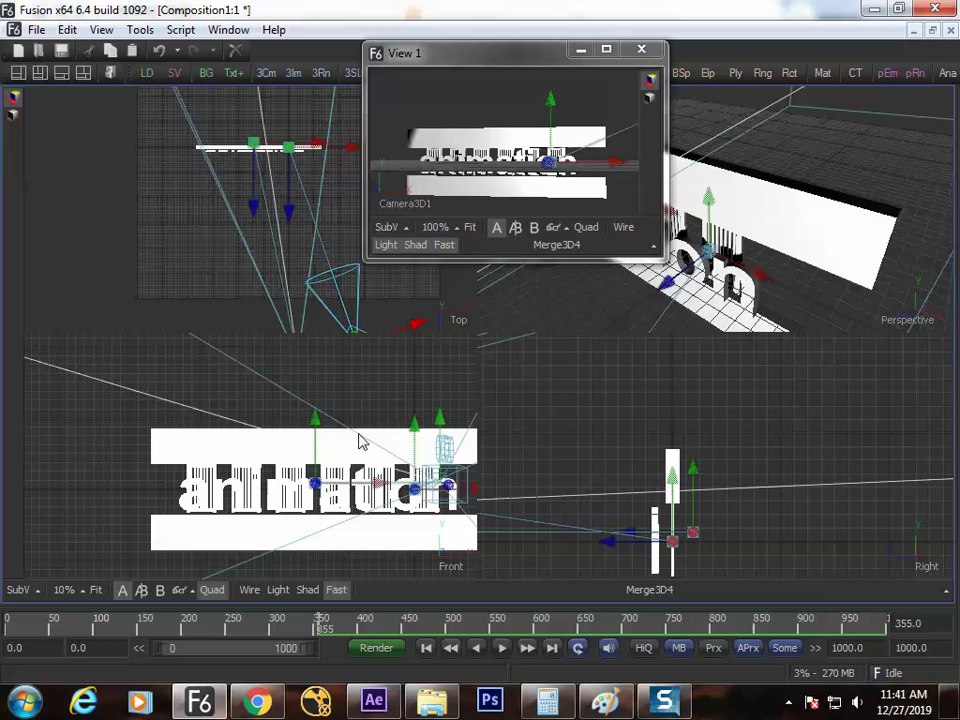
# Step: Play the camera and spotlight animation from frame 0 and review Camera3D1's lit view at full-screen size
pyautogui.click(8, 617)
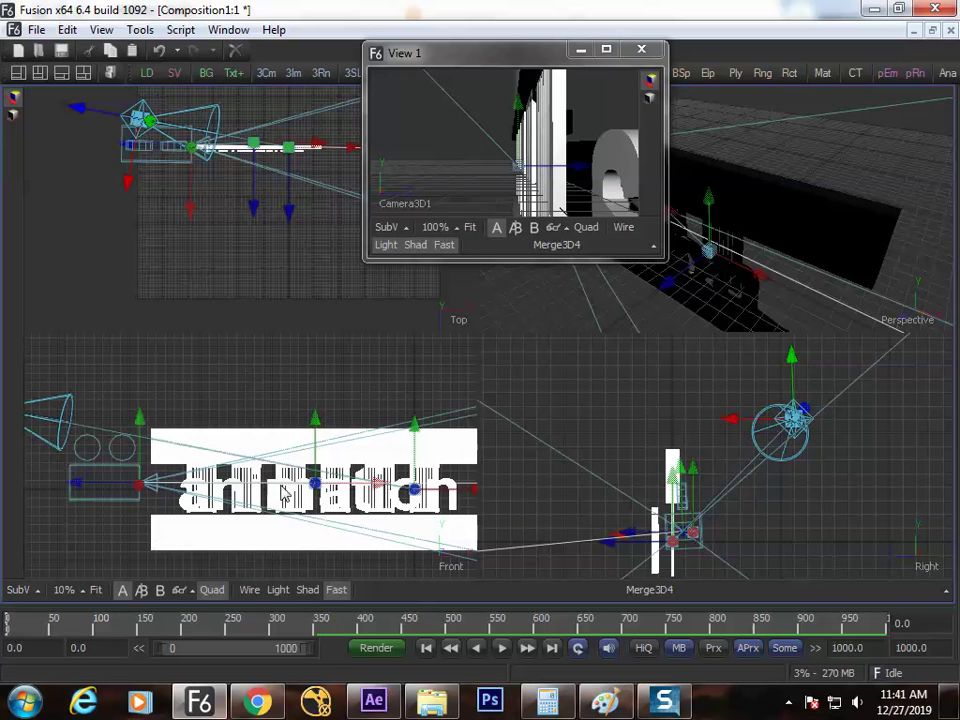
pyautogui.press('space')
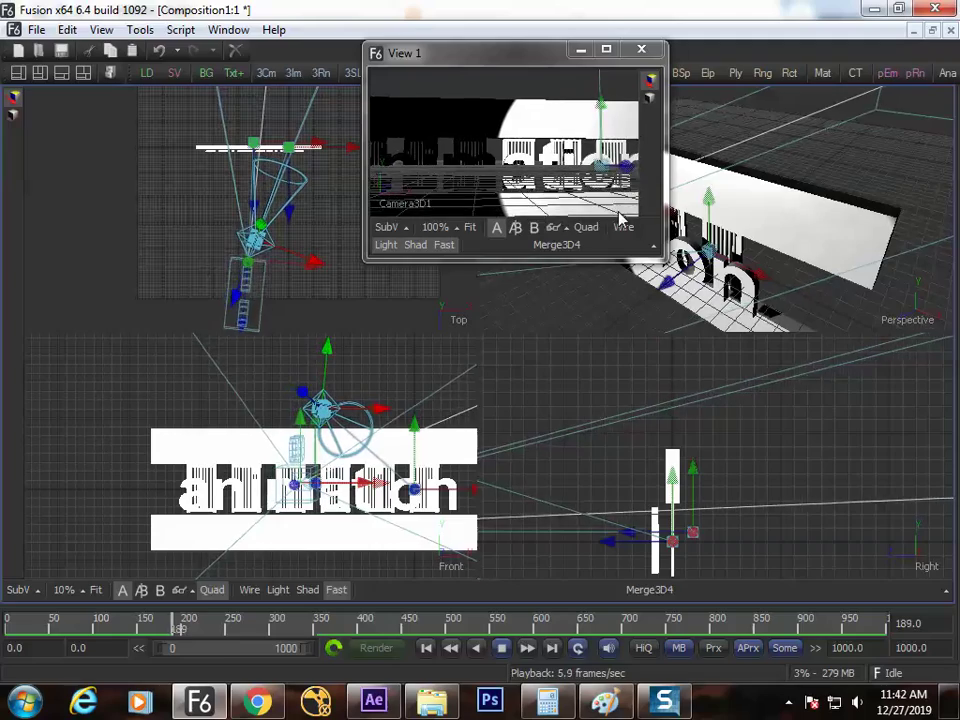
pyautogui.press('super+Up')
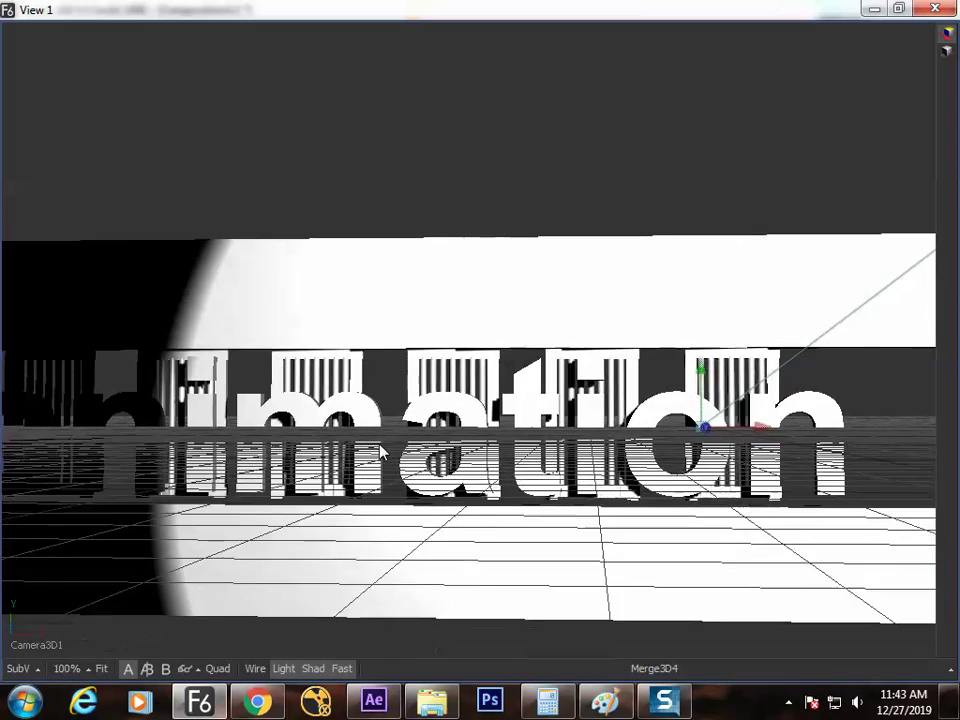
pyautogui.press('super+Down')
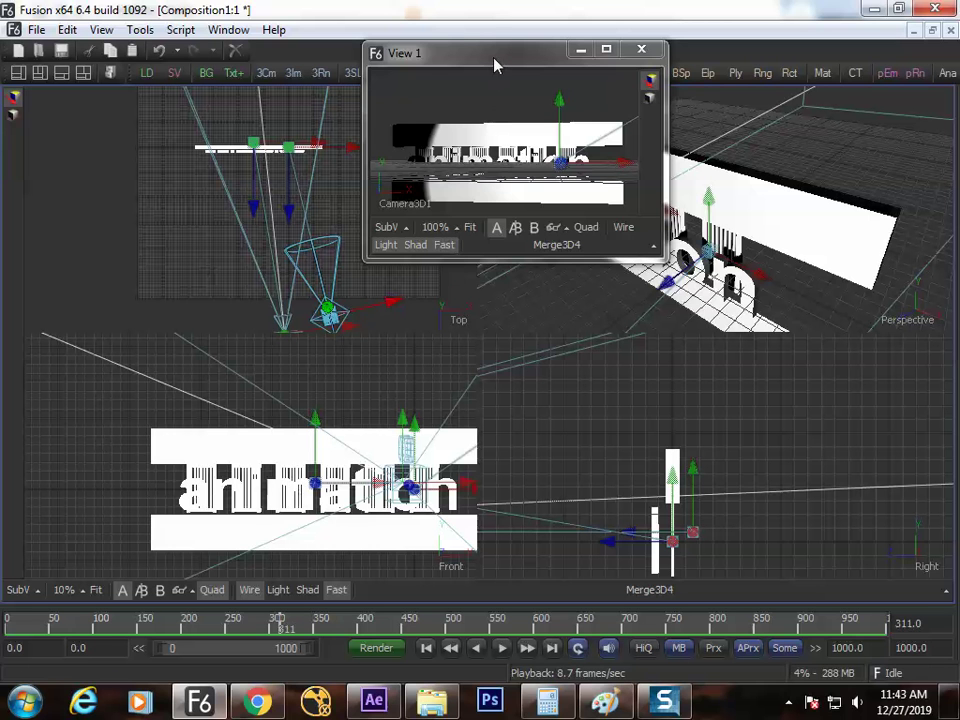
# Step: Preview the camera move in wireframe at full-screen size, then check it again in shaded display
pyautogui.click(622, 229)
pyautogui.press('super+Up')
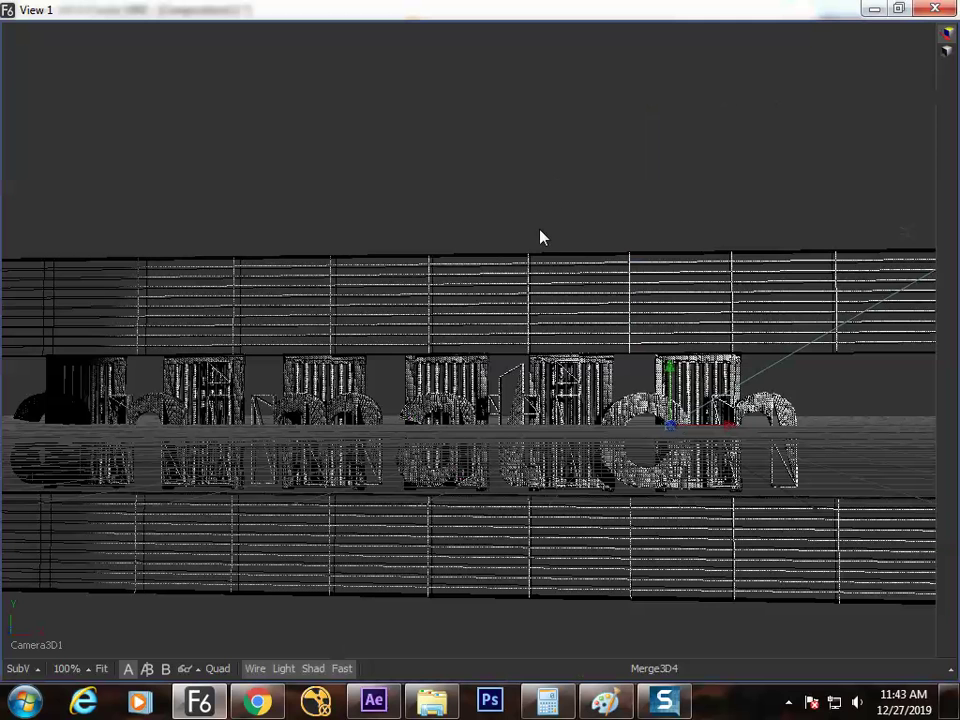
pyautogui.press('space')
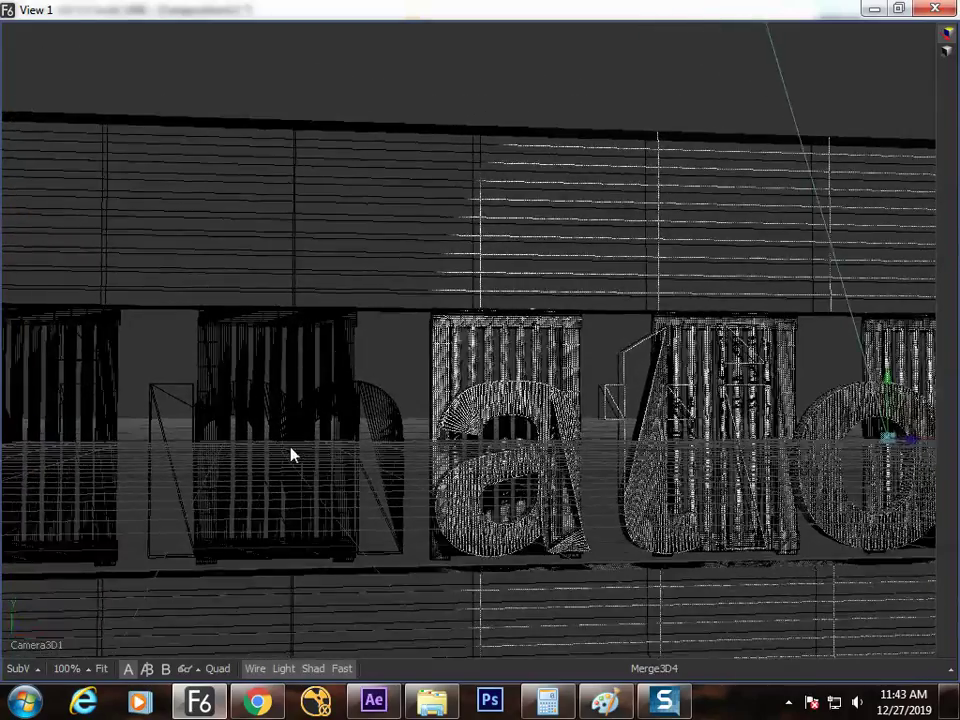
pyautogui.press('super+Down')
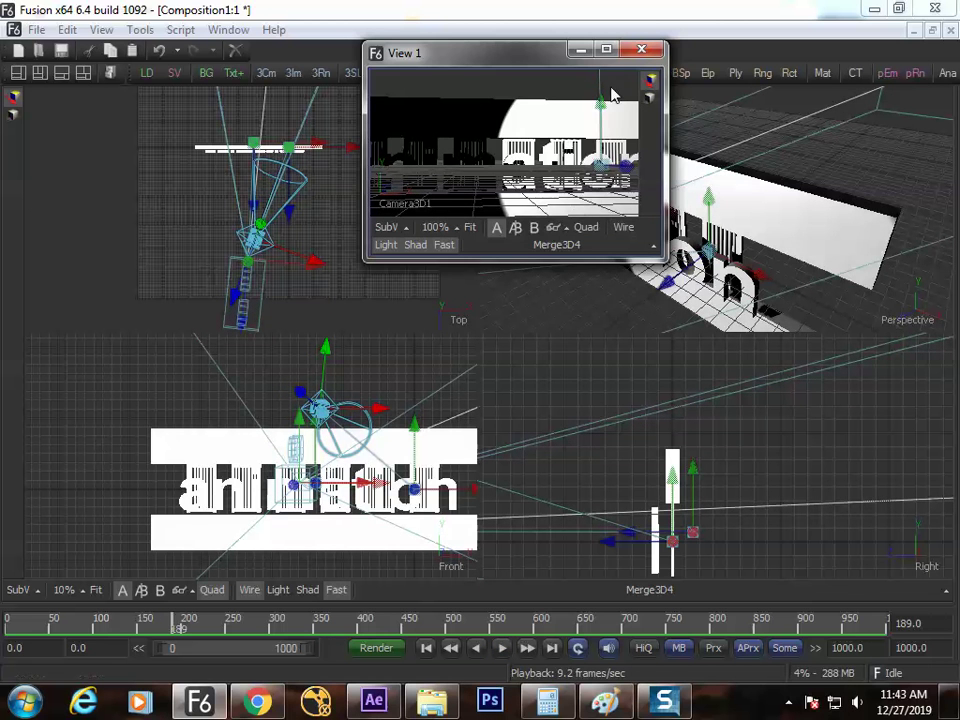
pyautogui.click(608, 50)
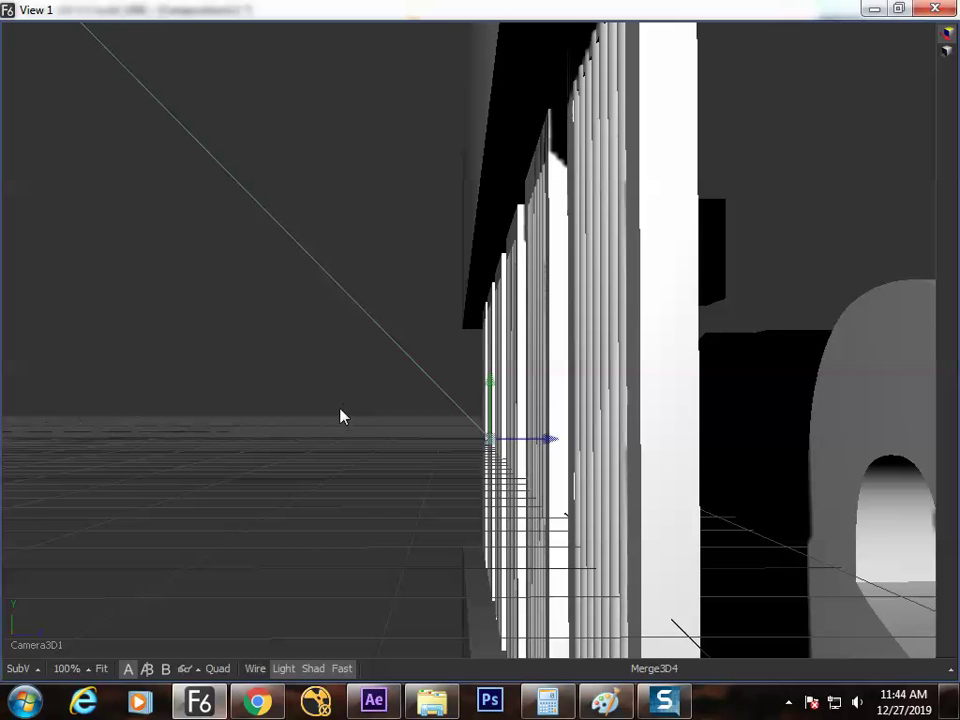
# Step: Save the composition as "titel with camera and light" in the Desktop's fusion folder, then restore the floating view and full layout
pyautogui.hotkey('ctrl', 's')
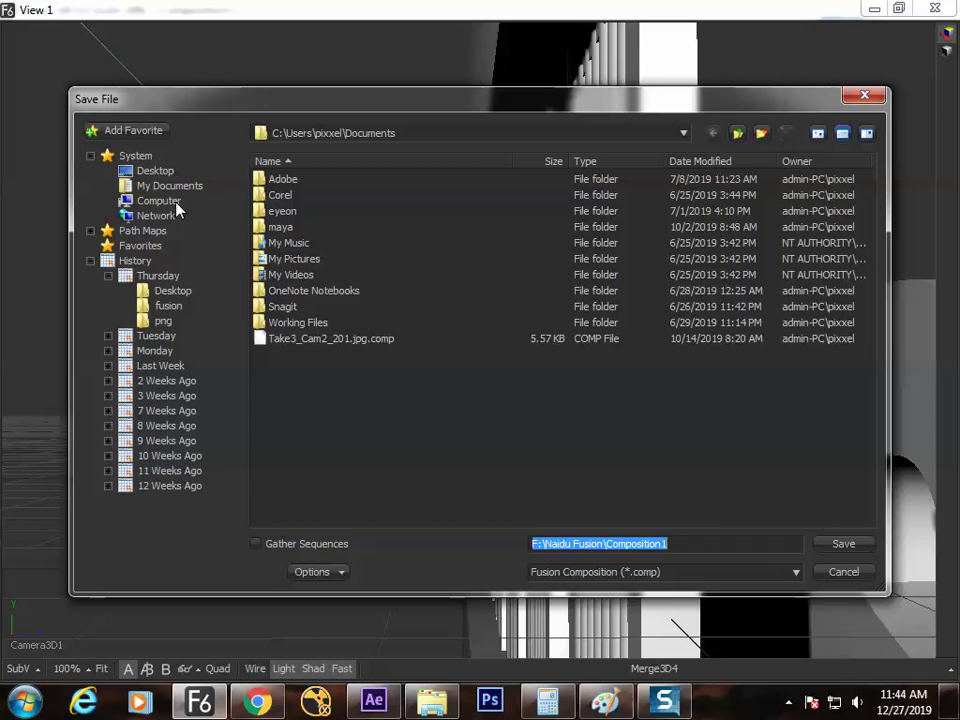
pyautogui.click(155, 171)
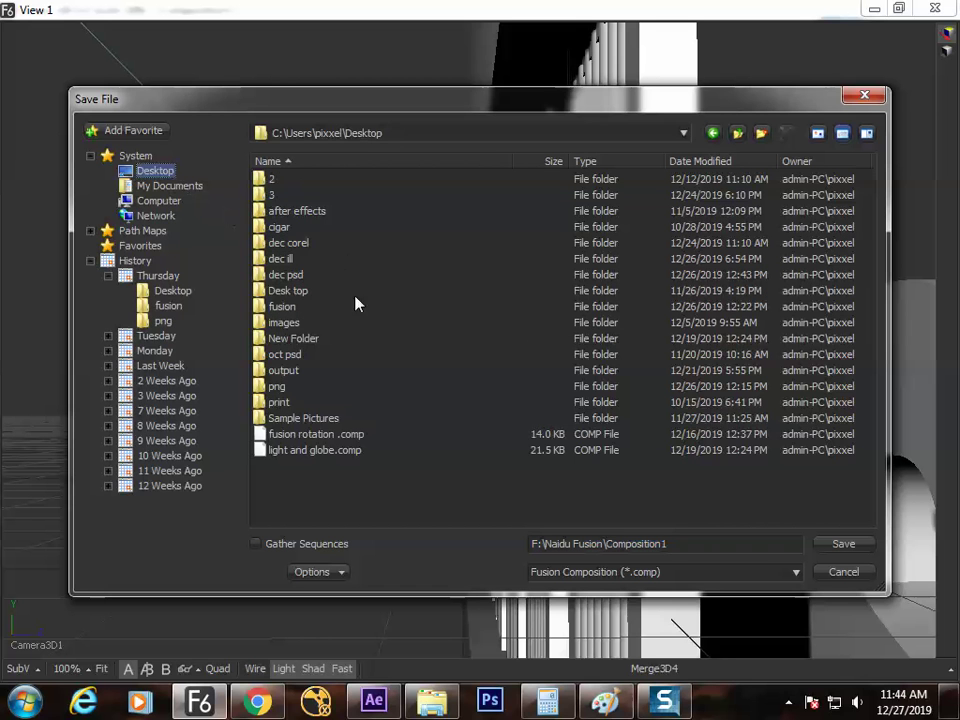
pyautogui.doubleClick(295, 307)
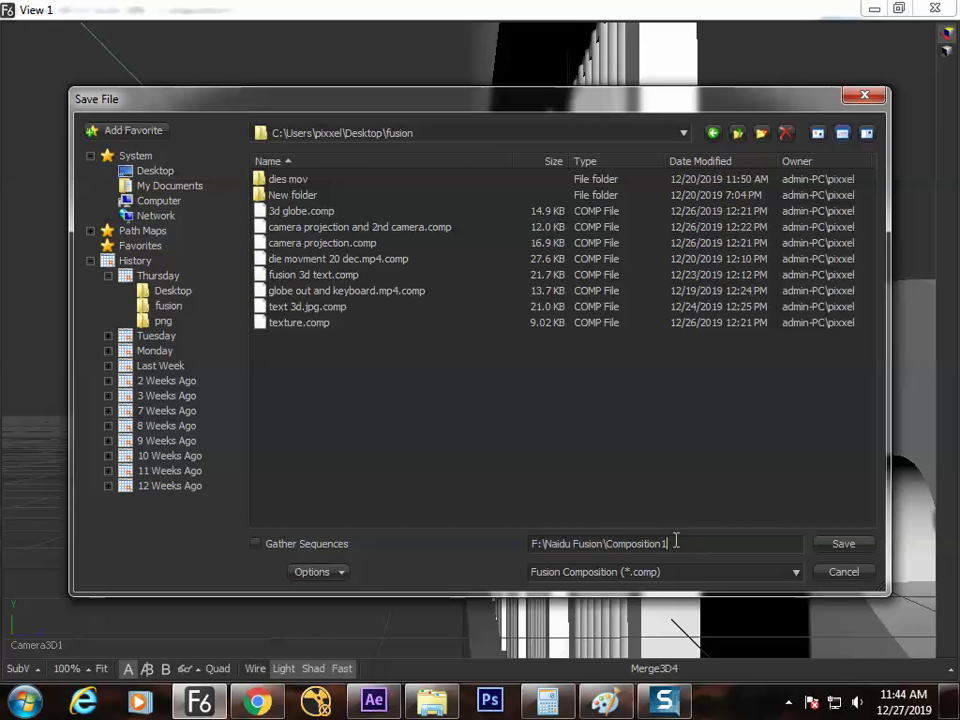
pyautogui.moveTo(676, 543); pyautogui.dragTo(343, 544)
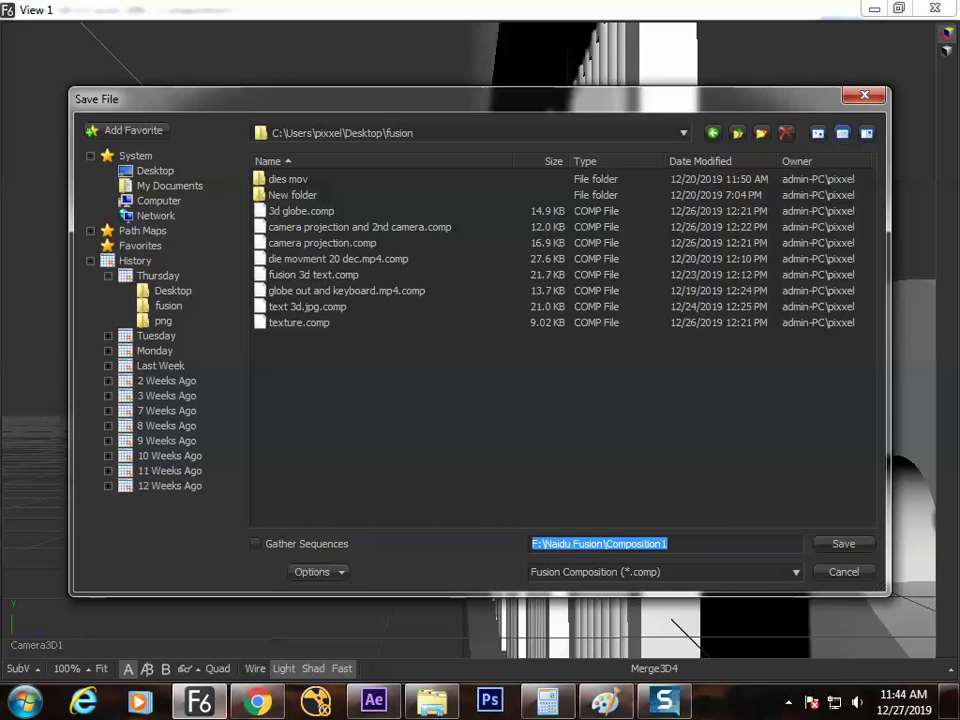
pyautogui.write('titel wi')
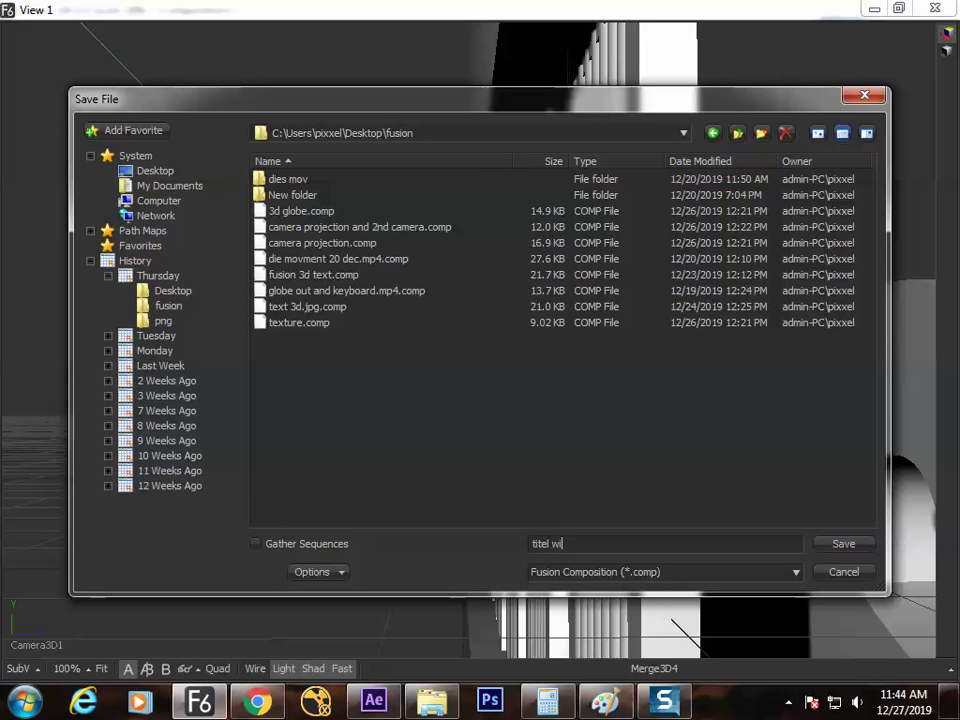
pyautogui.write('th camera and light')
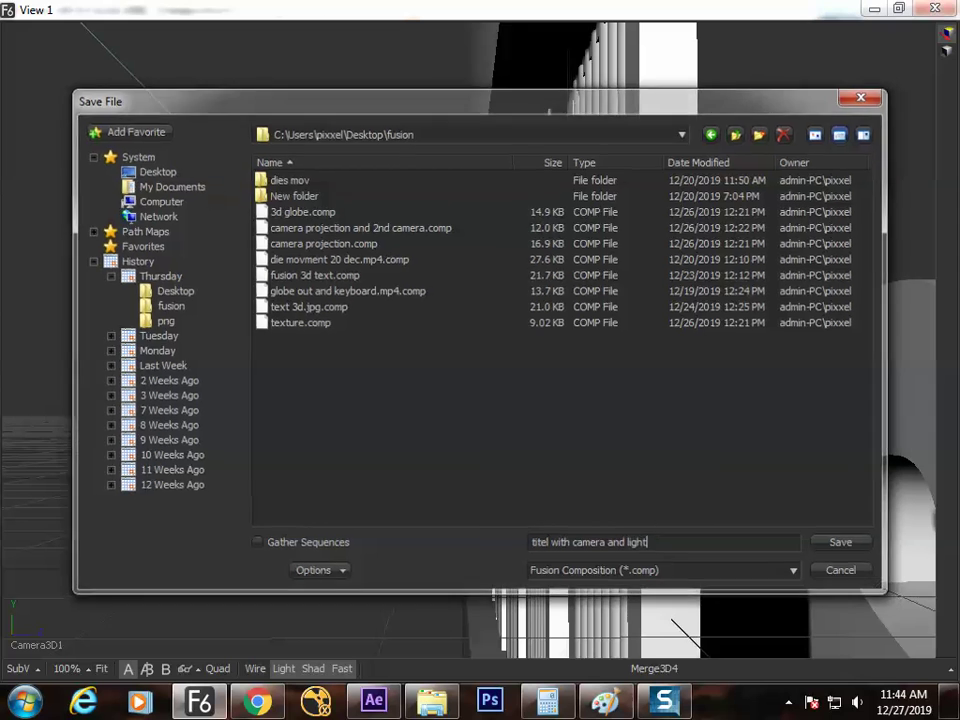
pyautogui.press('Return')
pyautogui.press('super+Down')
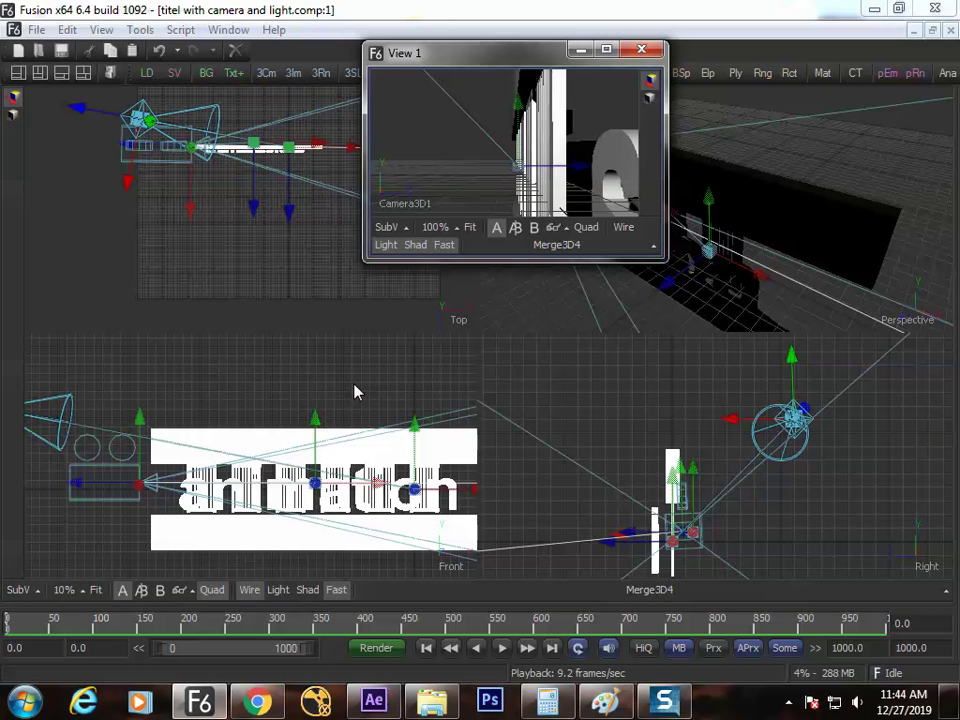
pyautogui.press('F4')
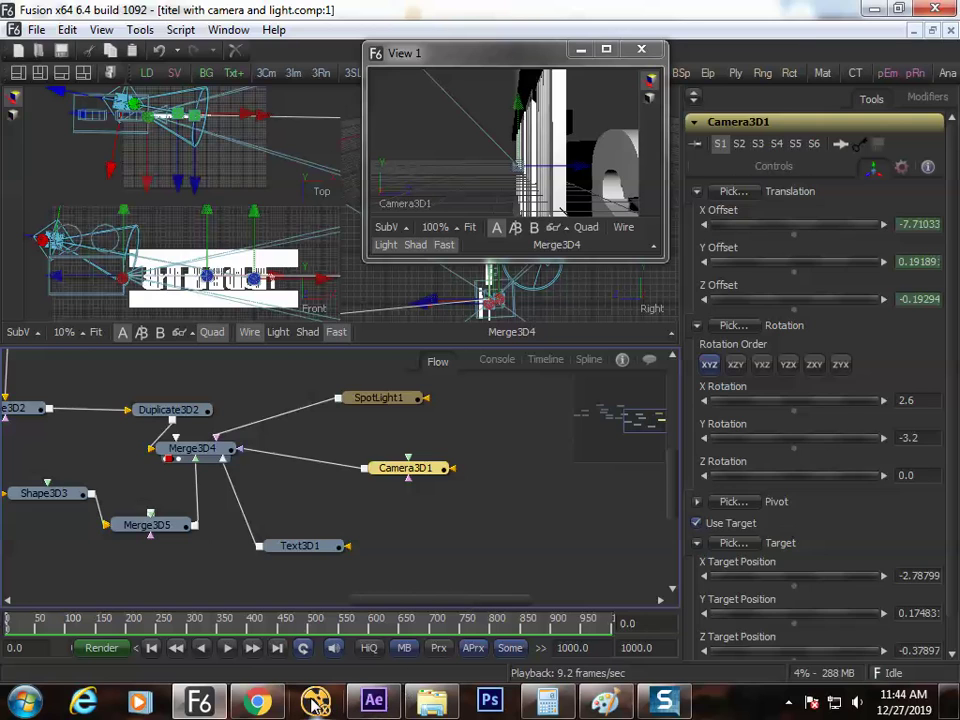
# Step: Switch to Chrome and search Google for "free obj files" in a new tab
pyautogui.click(257, 702)
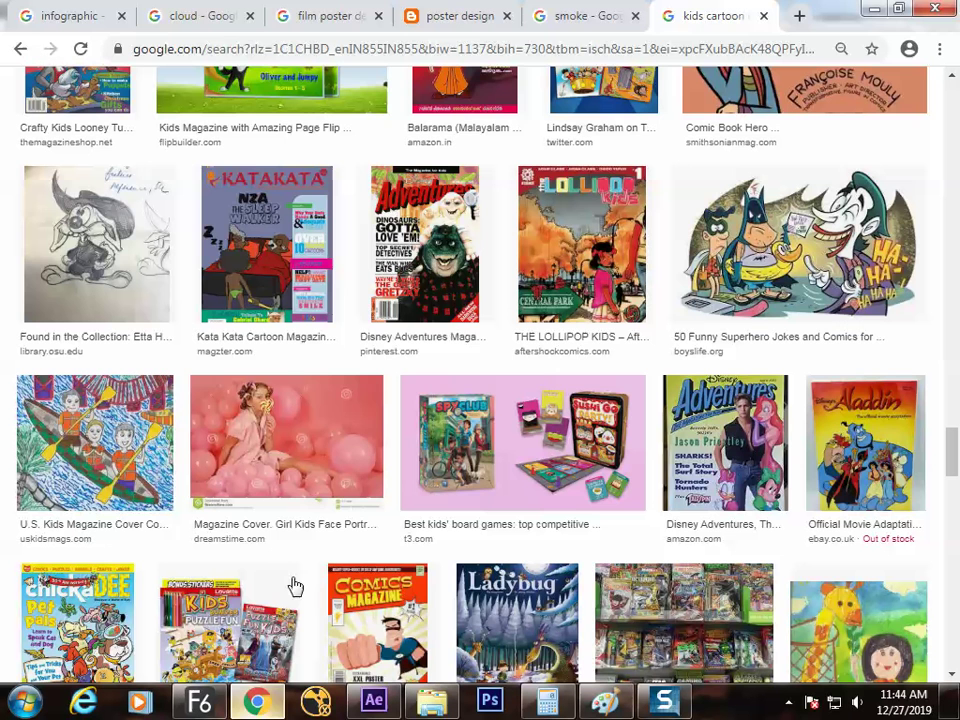
pyautogui.click(799, 16)
pyautogui.write('free')
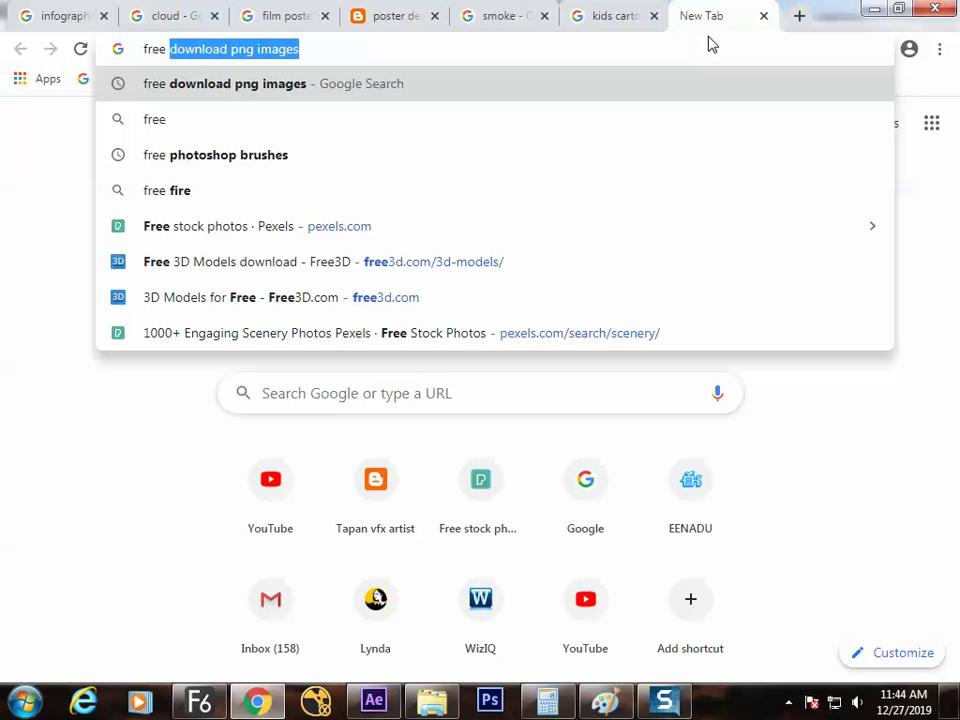
pyautogui.write(' obj')
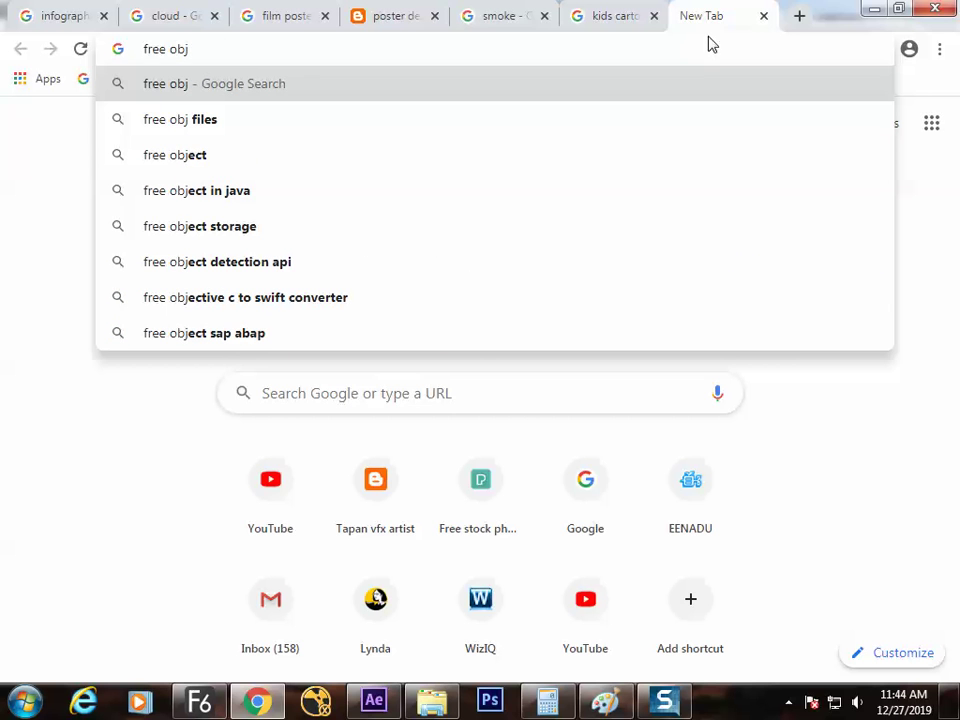
pyautogui.press('Down')
pyautogui.press('Return')
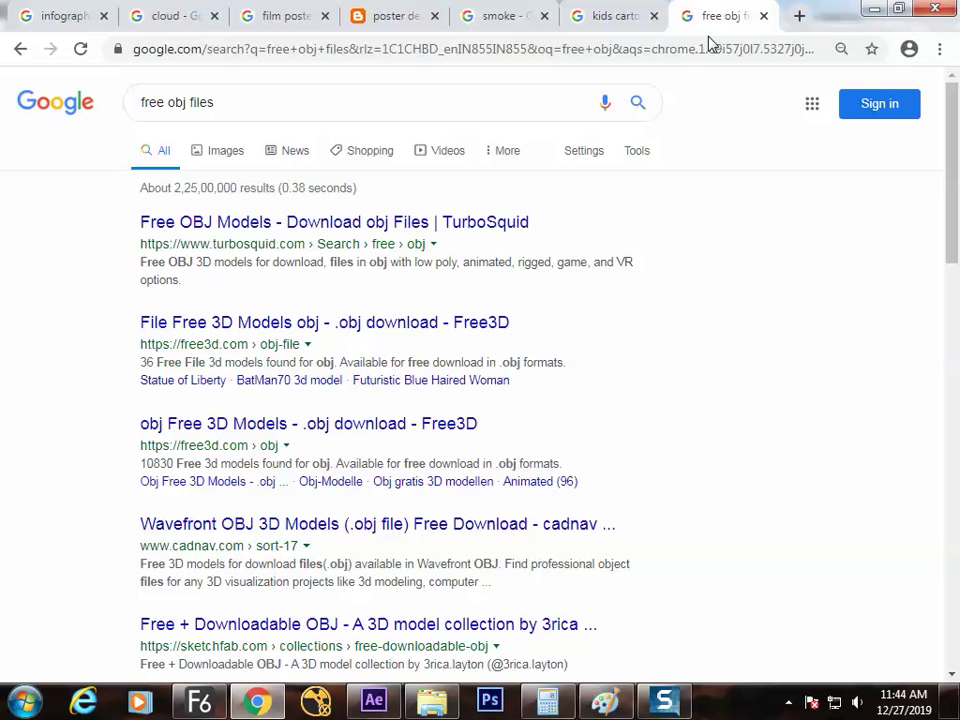
# Step: Refine the Google search to "free obj gun files"
pyautogui.click(190, 102)
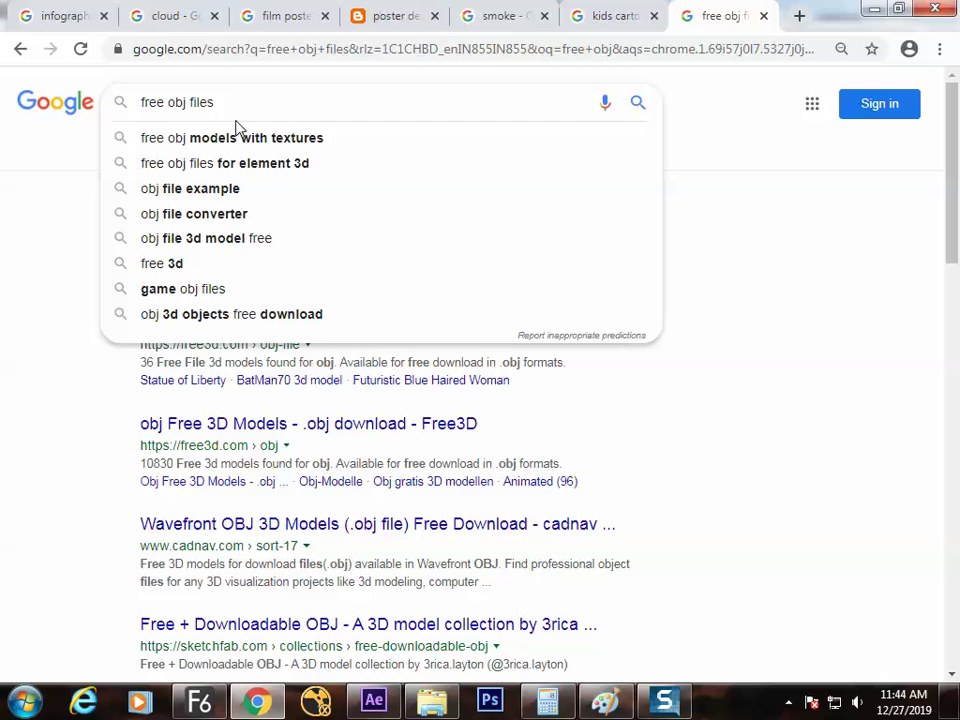
pyautogui.write('ri')
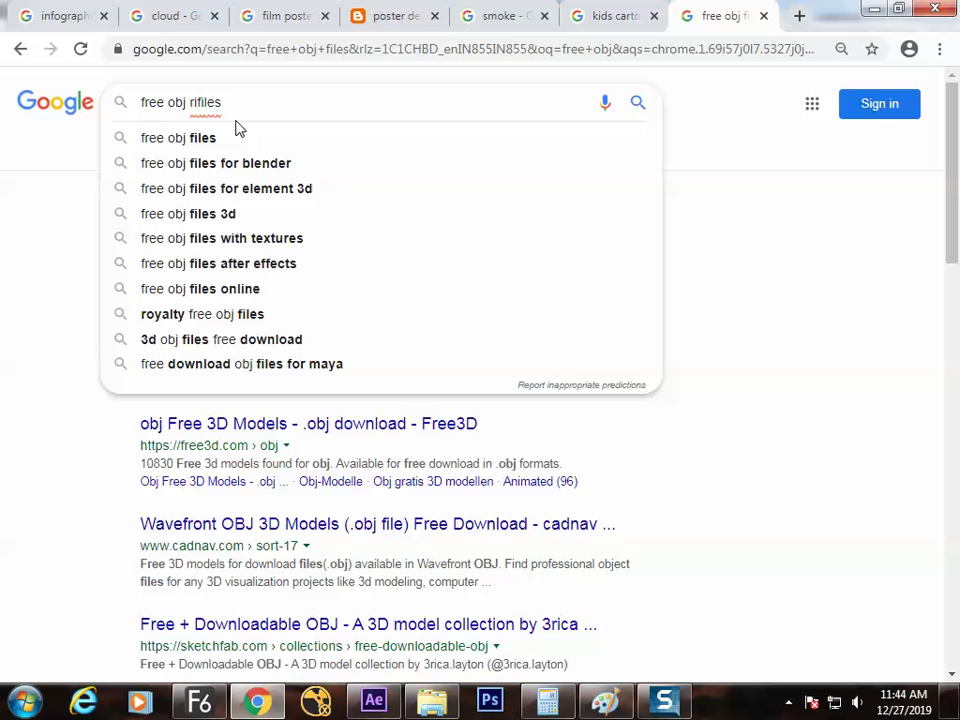
pyautogui.press('BackSpace')
pyautogui.write('gun')
pyautogui.press('Return')
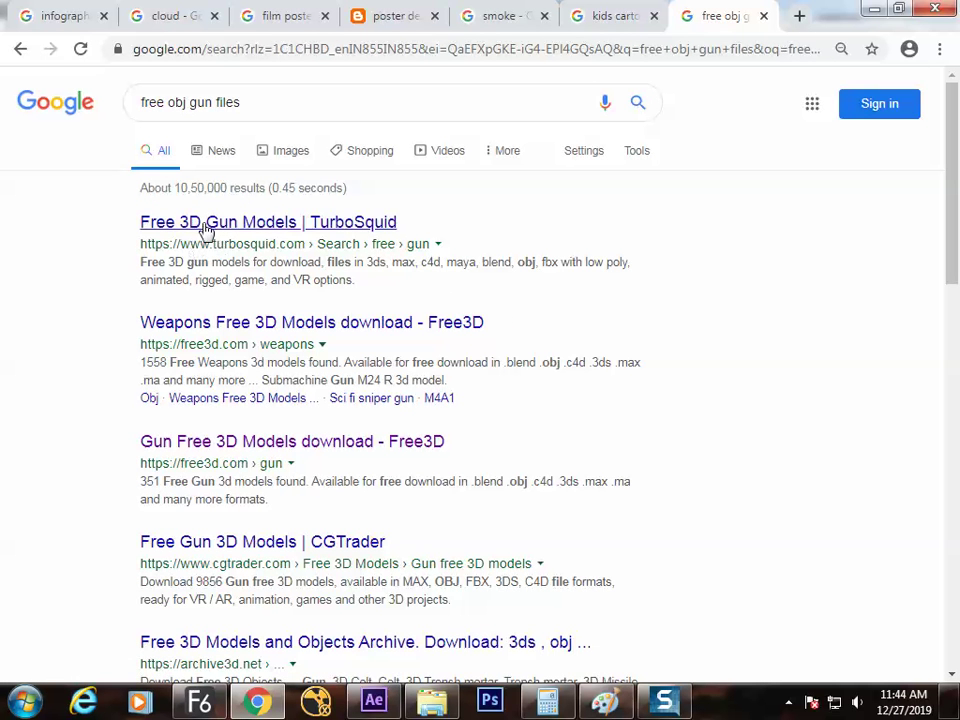
# Step: Look over TurboSquid's free 3D gun models and their file formats, then return to the results and open Free3D's gun models
pyautogui.click(222, 228)
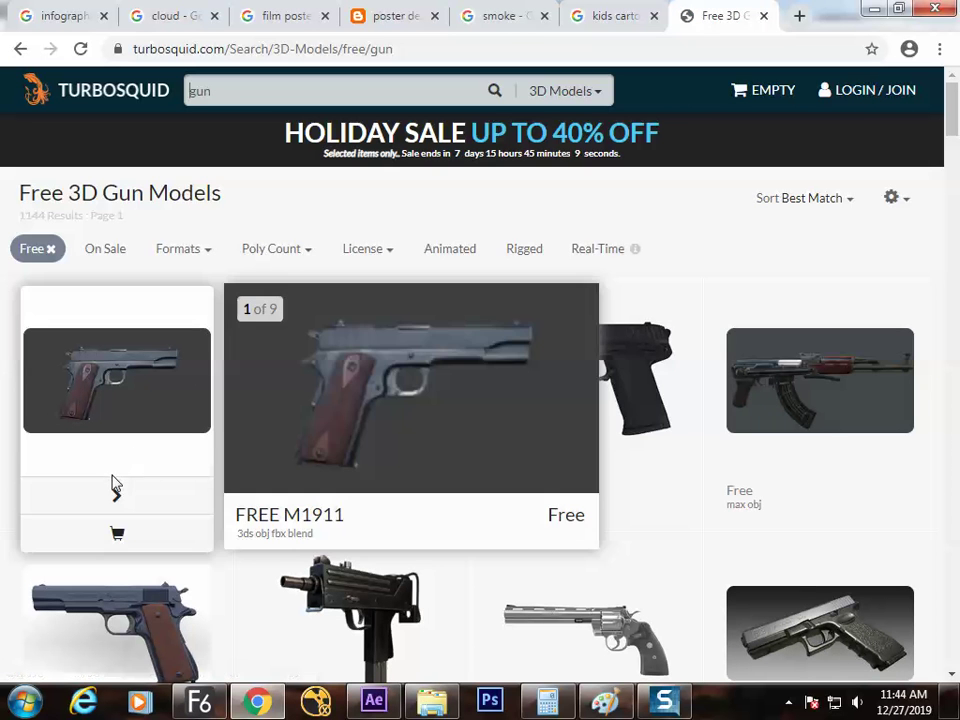
pyautogui.moveTo(352, 462)
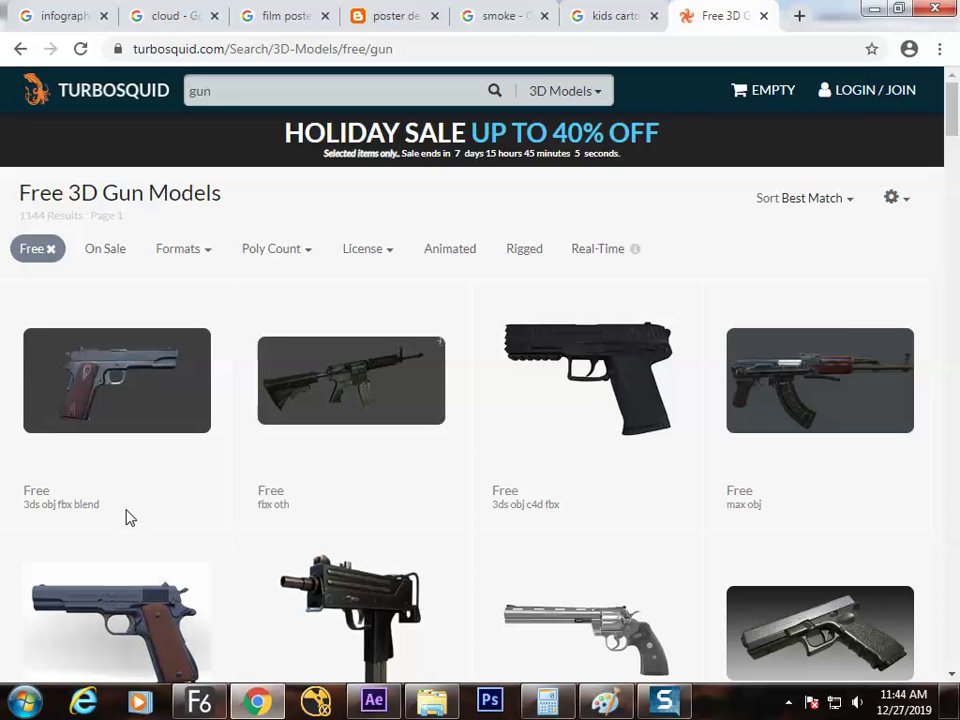
pyautogui.moveTo(118, 386)
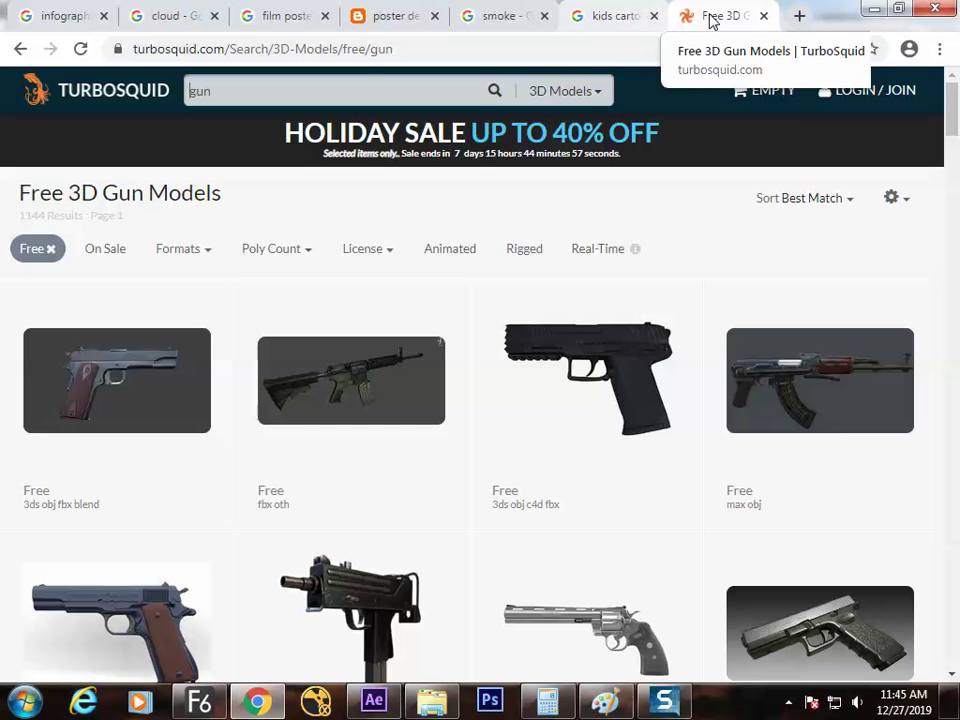
pyautogui.click(12, 49)
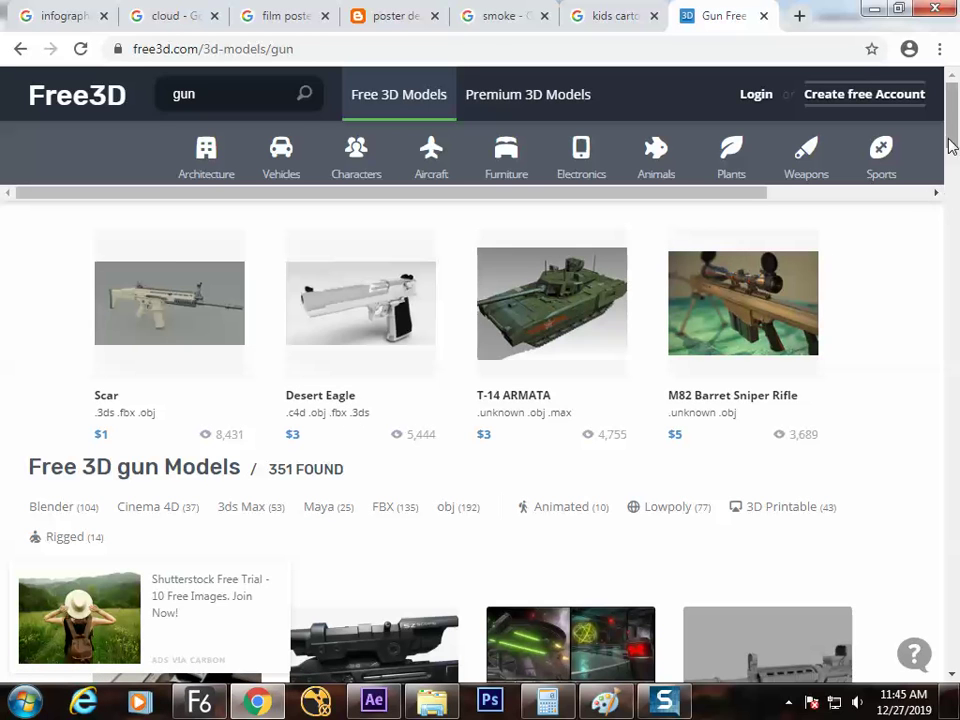
# Step: Open the free M4A1-S model from the gun listings and look over its download option and description
pyautogui.moveTo(950, 145); pyautogui.dragTo(943, 208)
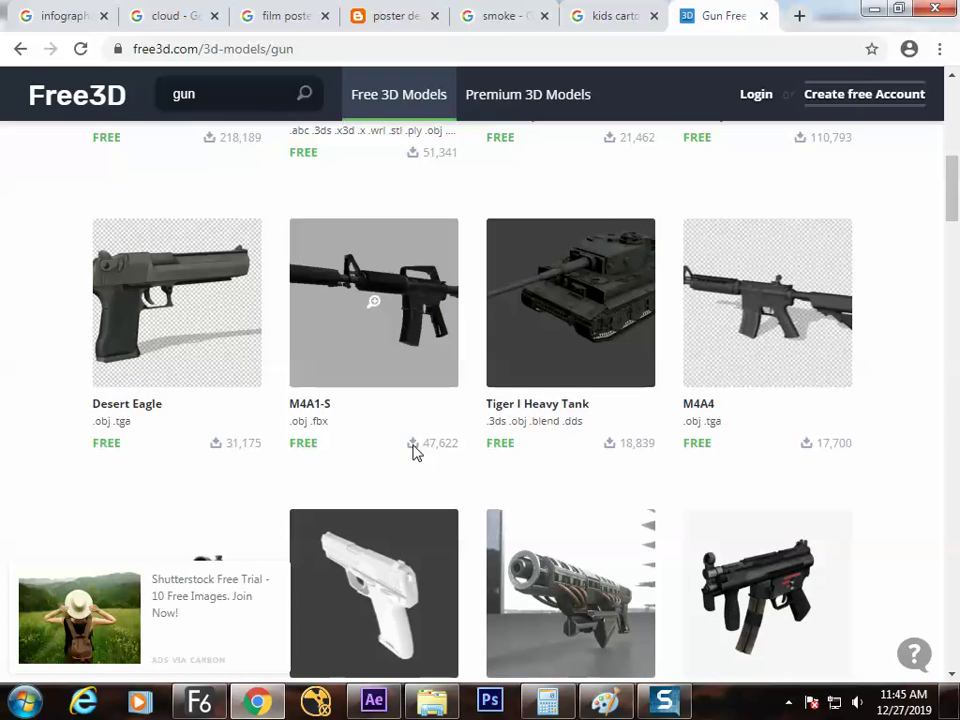
pyautogui.click(305, 452)
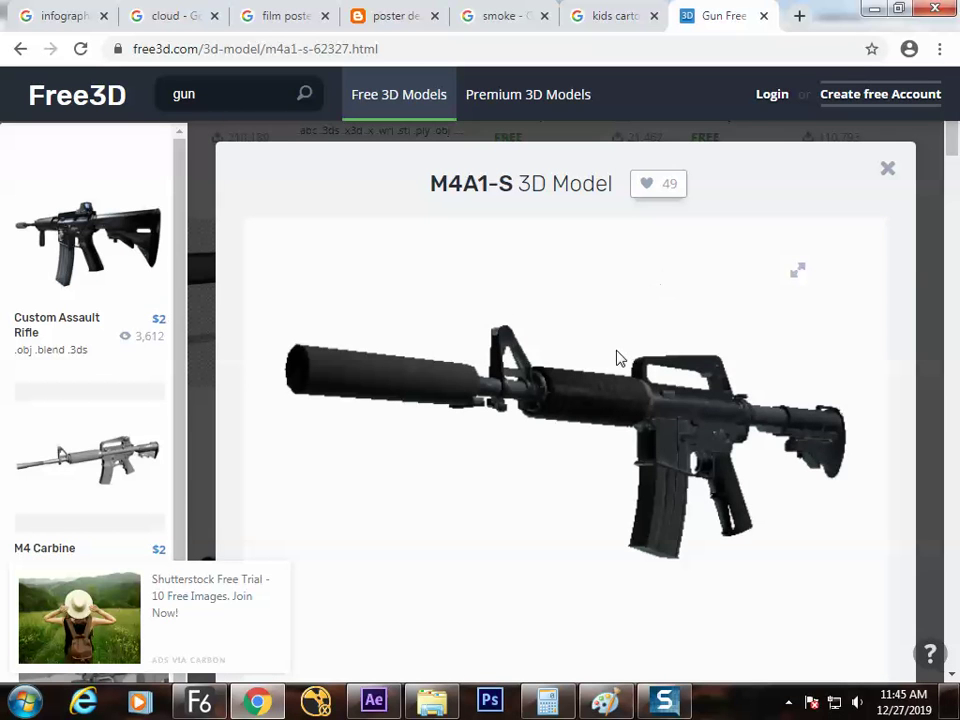
pyautogui.moveTo(945, 146); pyautogui.dragTo(943, 193)
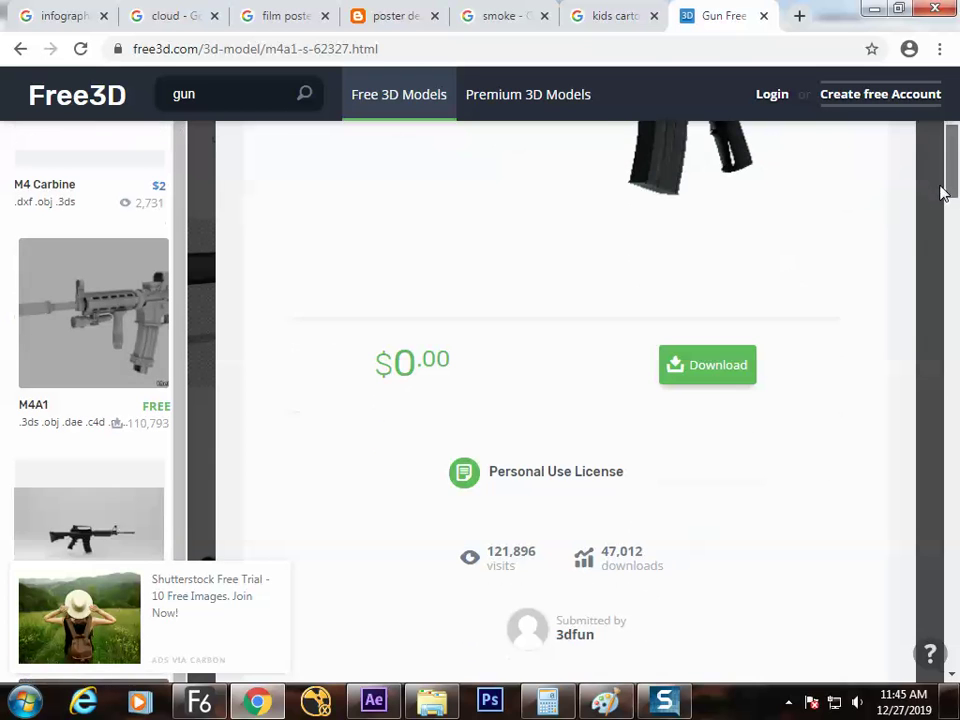
pyautogui.click(712, 358)
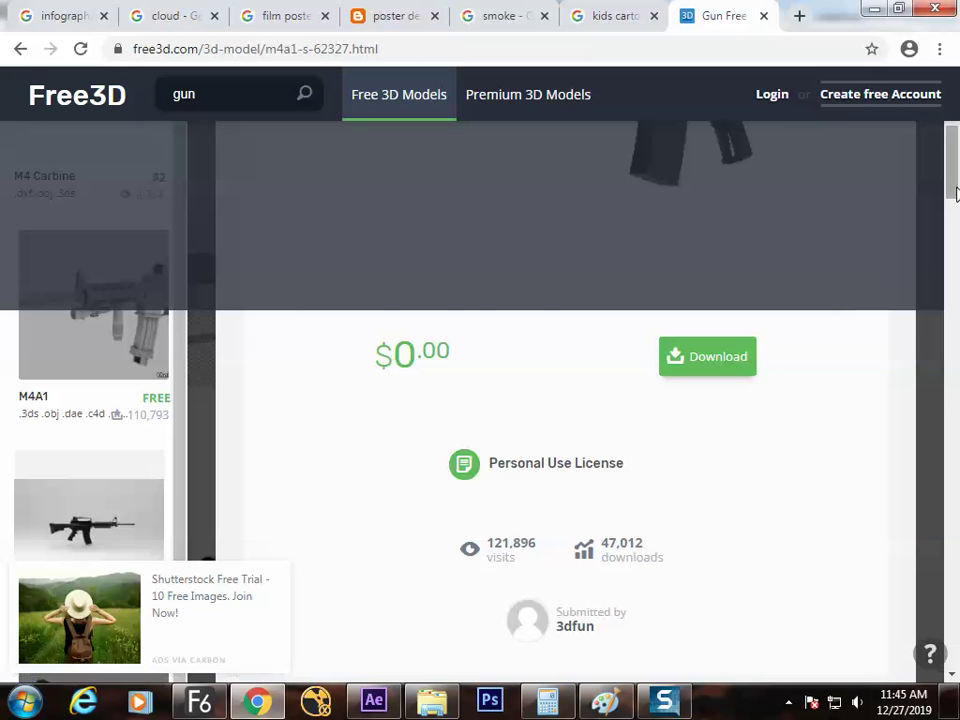
pyautogui.moveTo(944, 193); pyautogui.dragTo(910, 302)
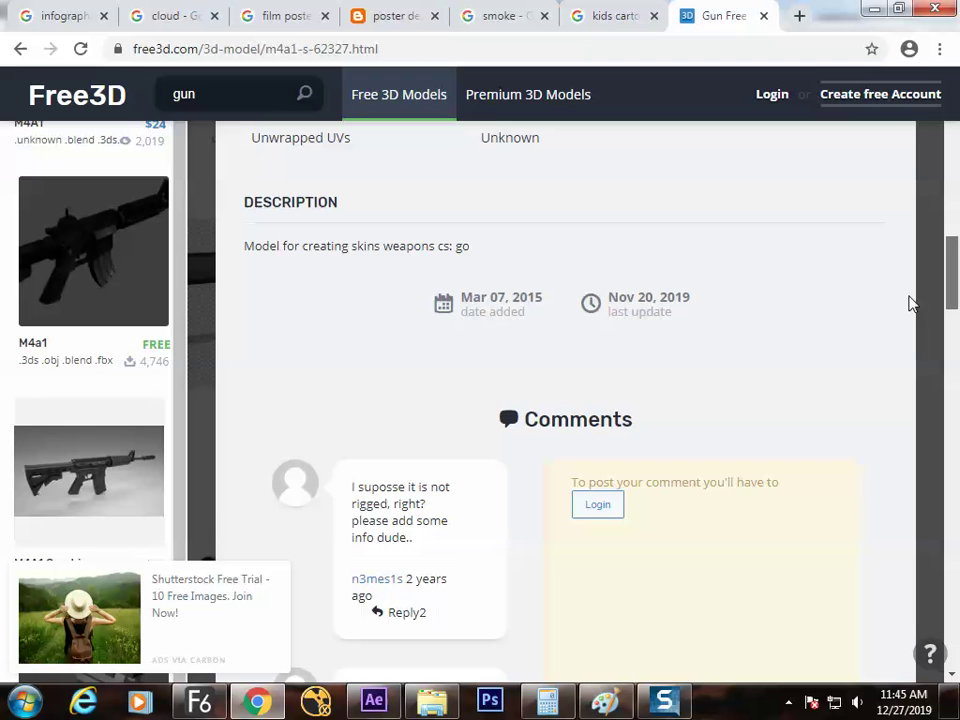
# Step: Open the related free M4a1 model offered in .3ds, .obj, .blend and .fbx, and download its archive 3aemg3mvgwhs-M4a1.rar
pyautogui.click(155, 350)
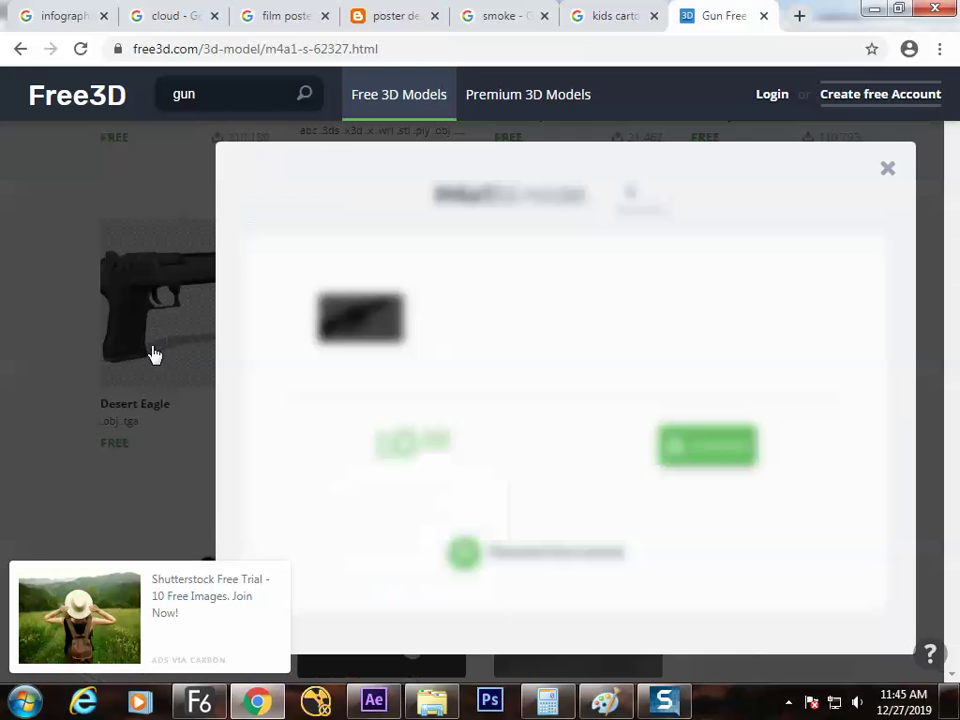
pyautogui.click(690, 443)
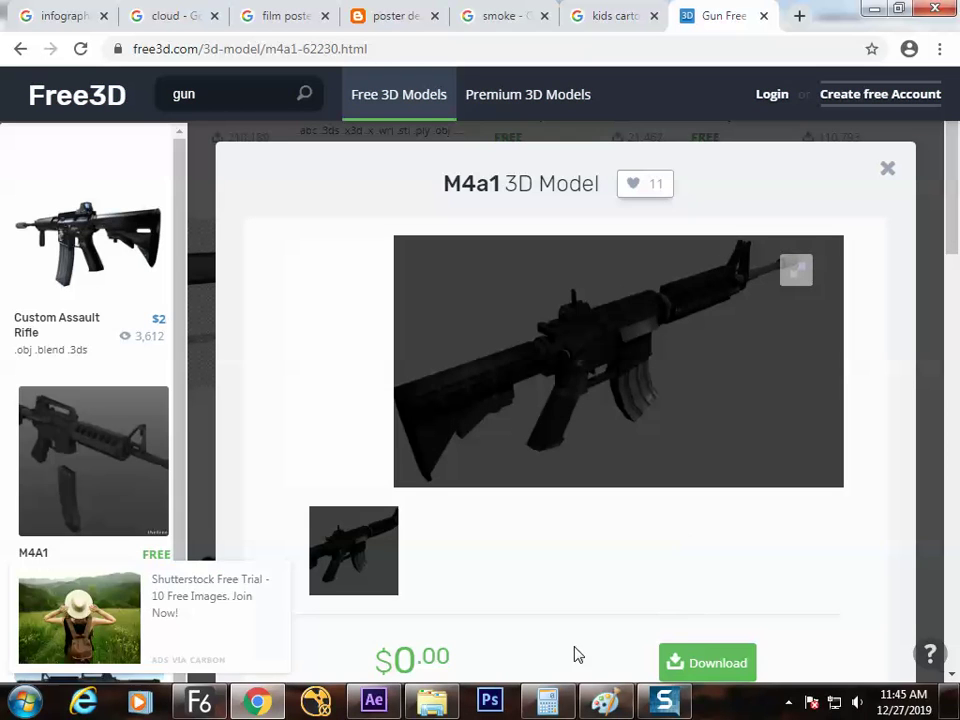
pyautogui.click(686, 664)
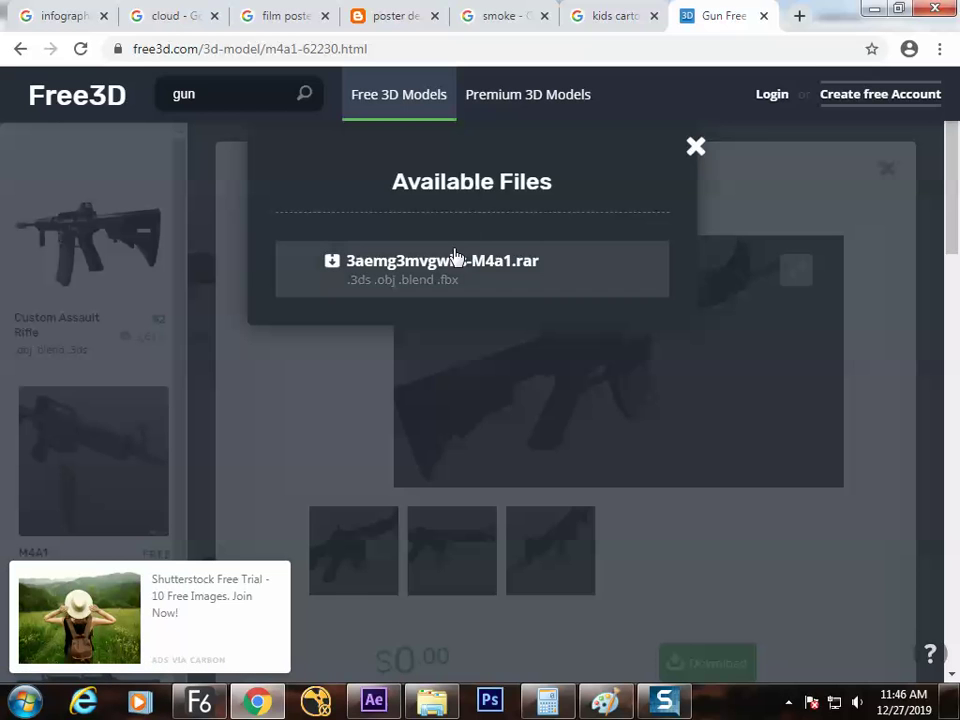
pyautogui.click(429, 274)
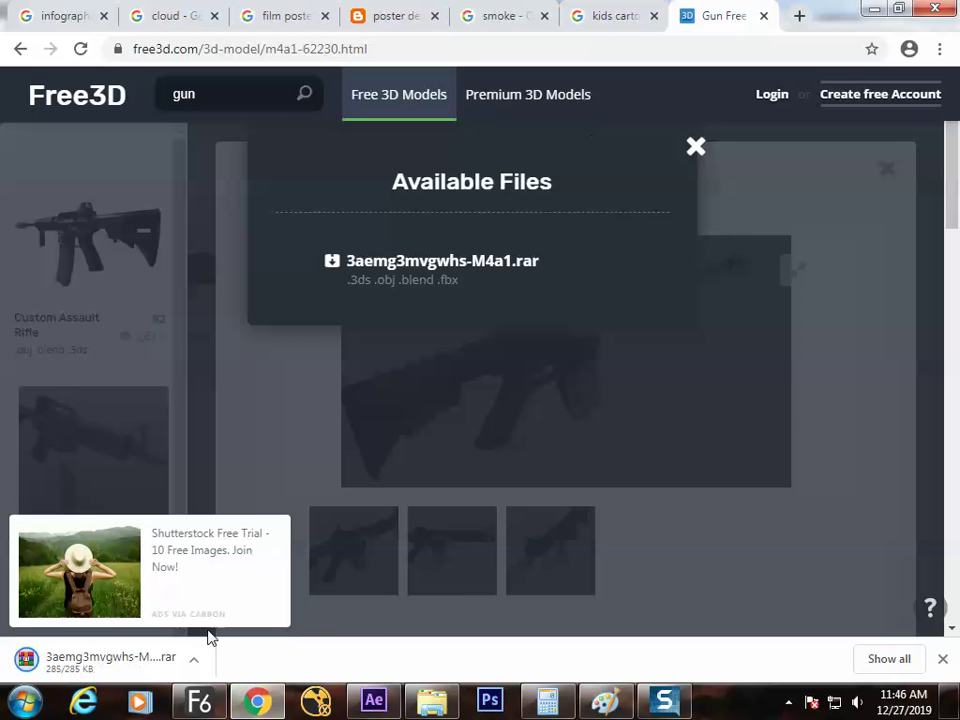
# Step: Copy the downloaded 3aemg3mvgwhs-M4a1.rar from the Downloads folder to the desktop and extract it there
pyautogui.click(194, 660)
pyautogui.click(236, 596)
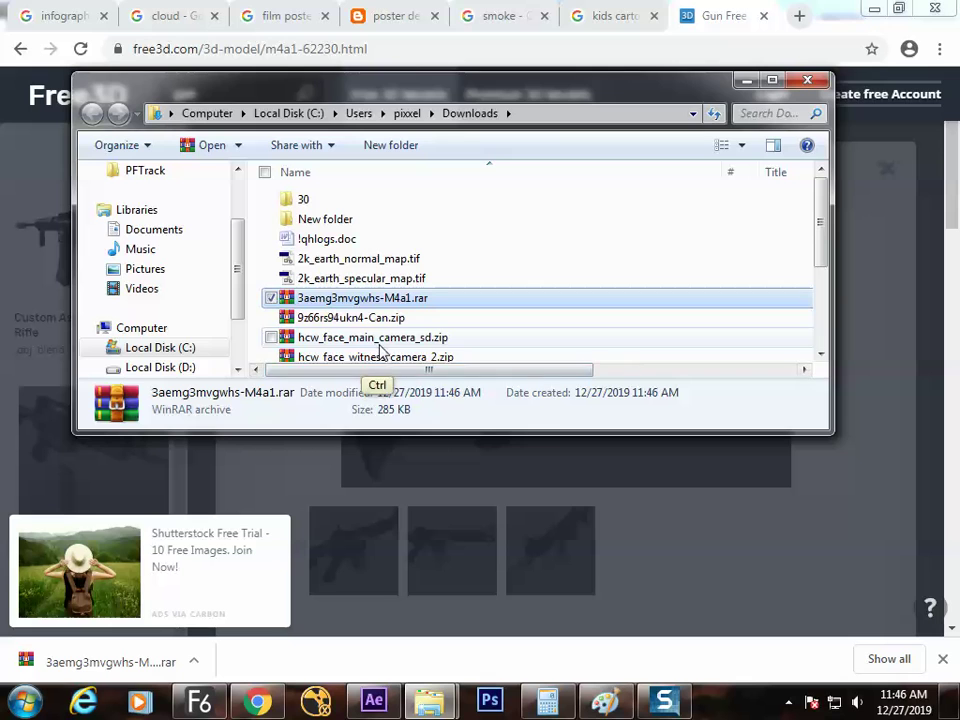
pyautogui.press('super+d')
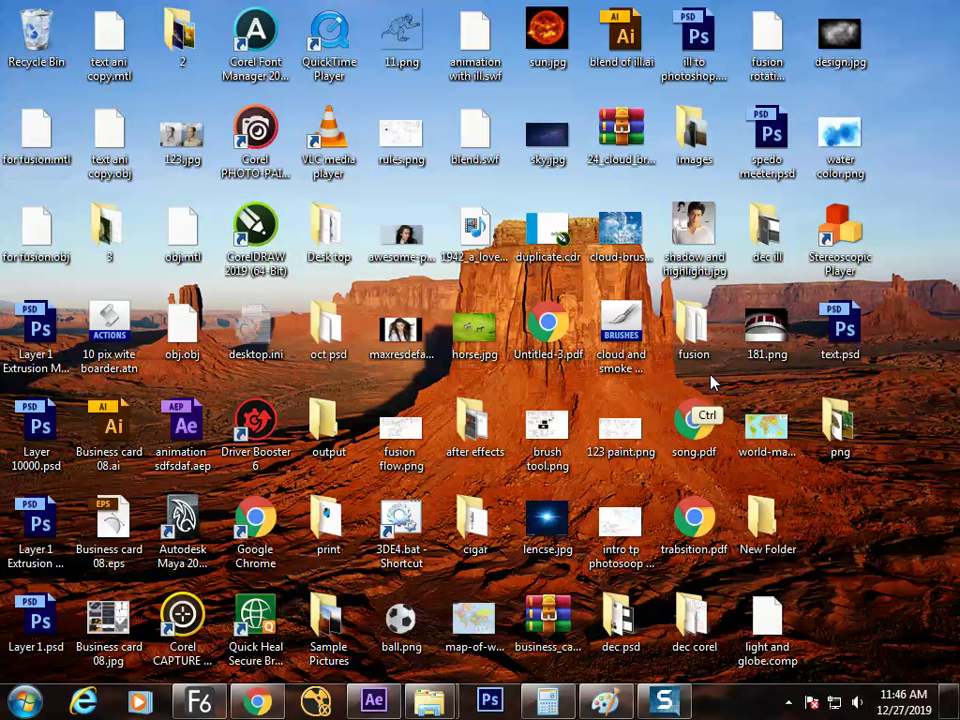
pyautogui.moveTo(712, 380); pyautogui.dragTo(722, 392)
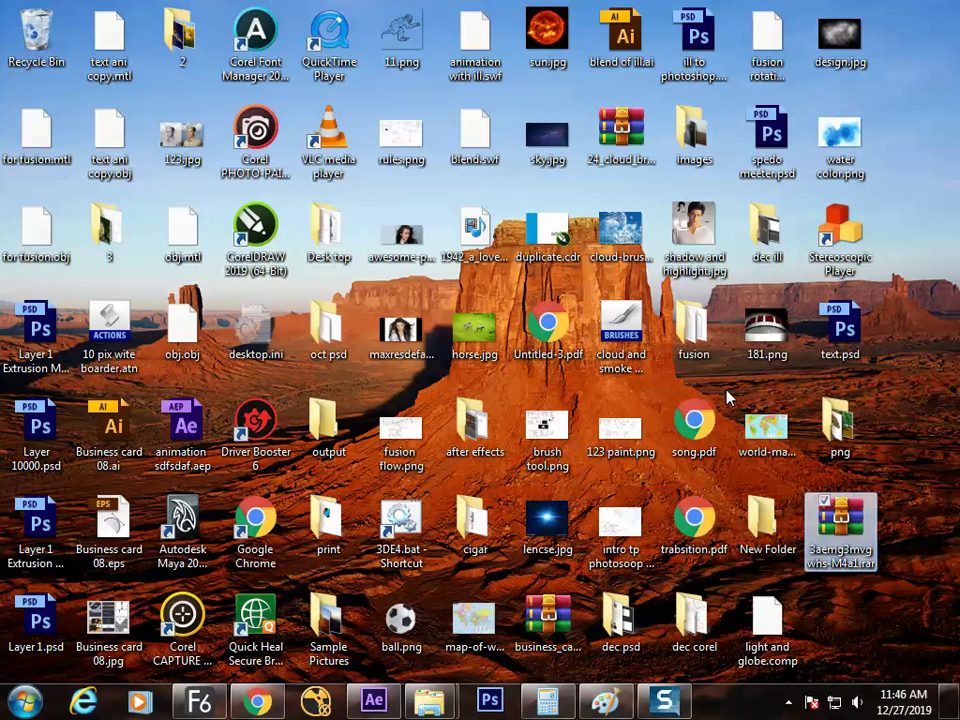
pyautogui.rightClick(848, 530)
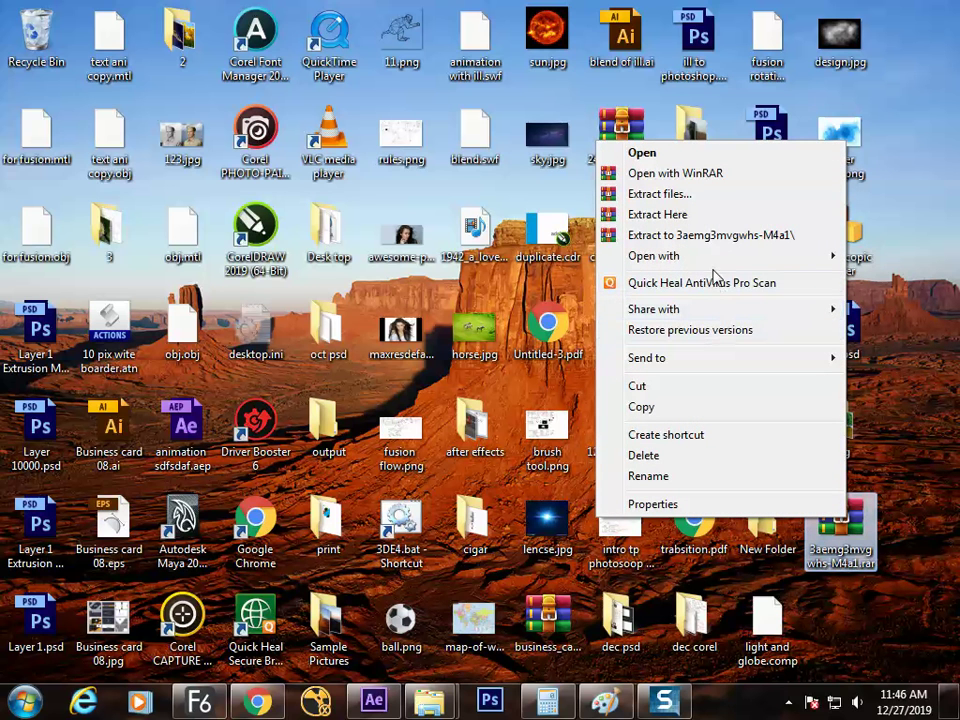
pyautogui.moveTo(705, 266)
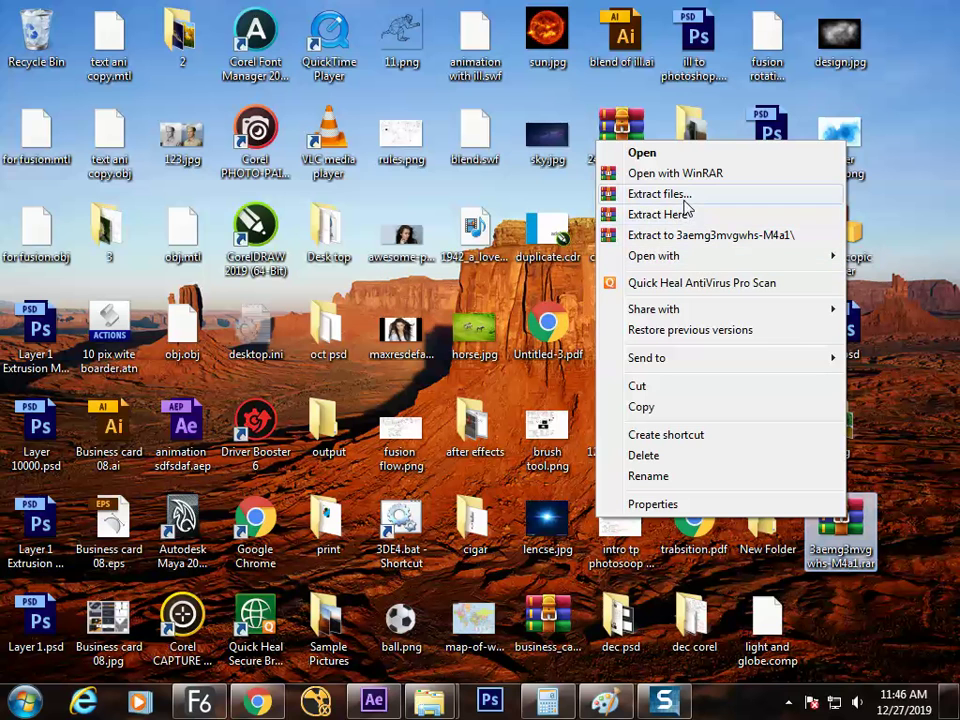
pyautogui.click(681, 216)
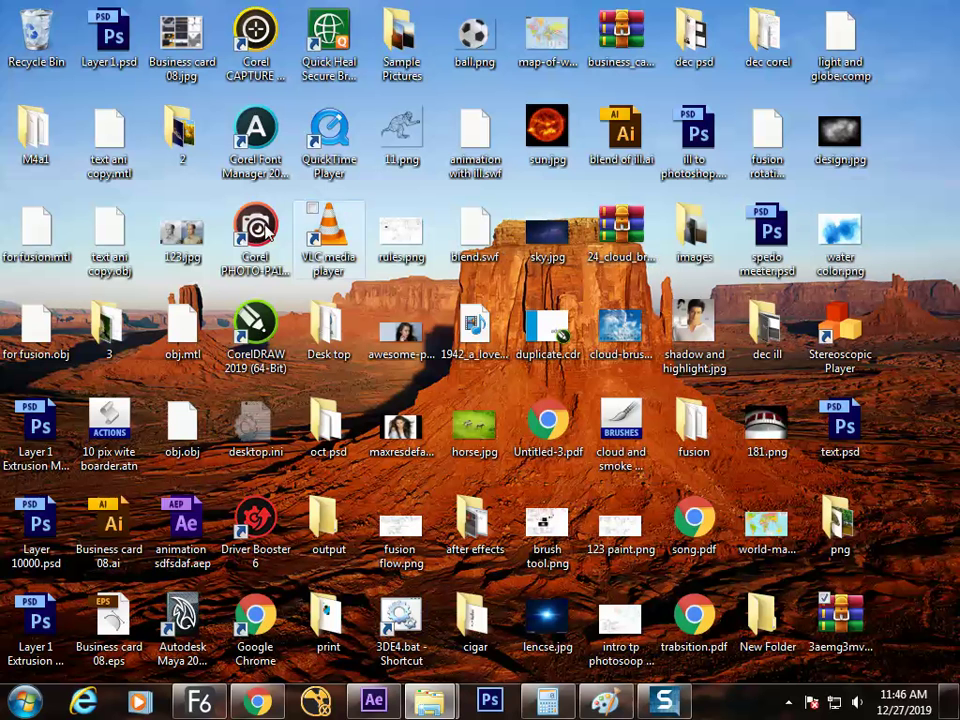
# Step: Open the extracted M4a1 folder on the desktop and select M4a1.obj
pyautogui.doubleClick(46, 152)
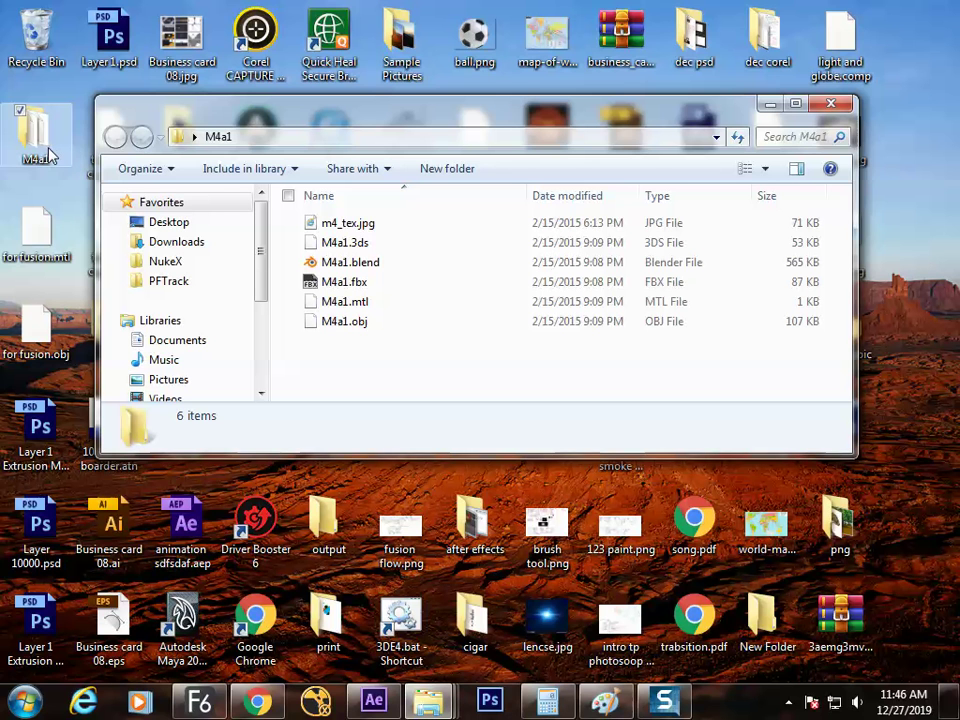
pyautogui.click(362, 285)
pyautogui.click(360, 324)
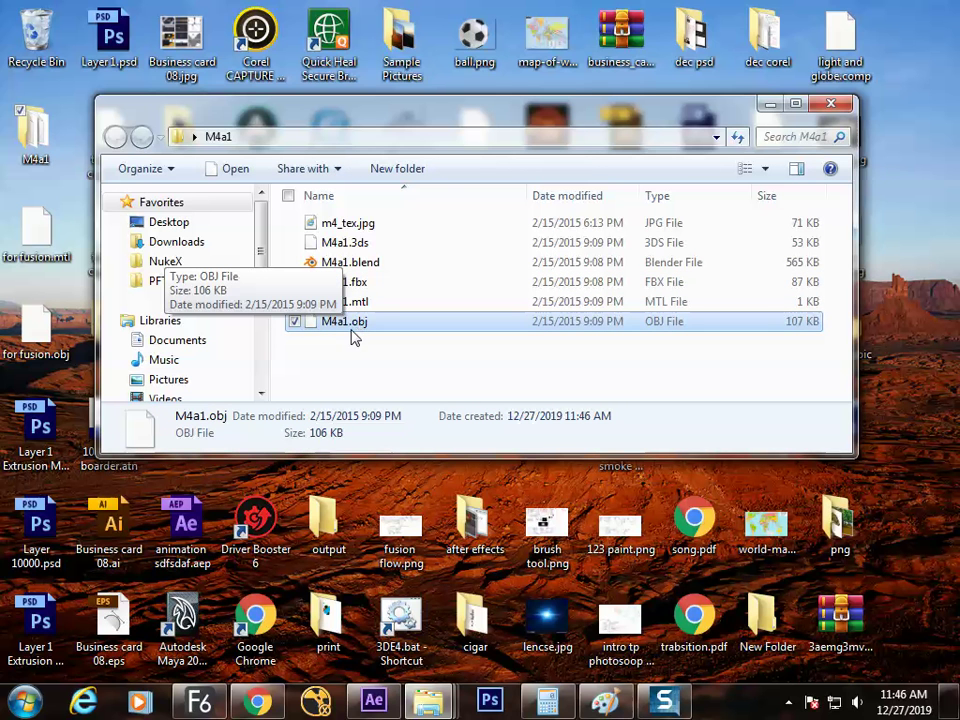
# Step: Switch to Fusion, create a new composition and close the floating View 1 window
pyautogui.click(199, 702)
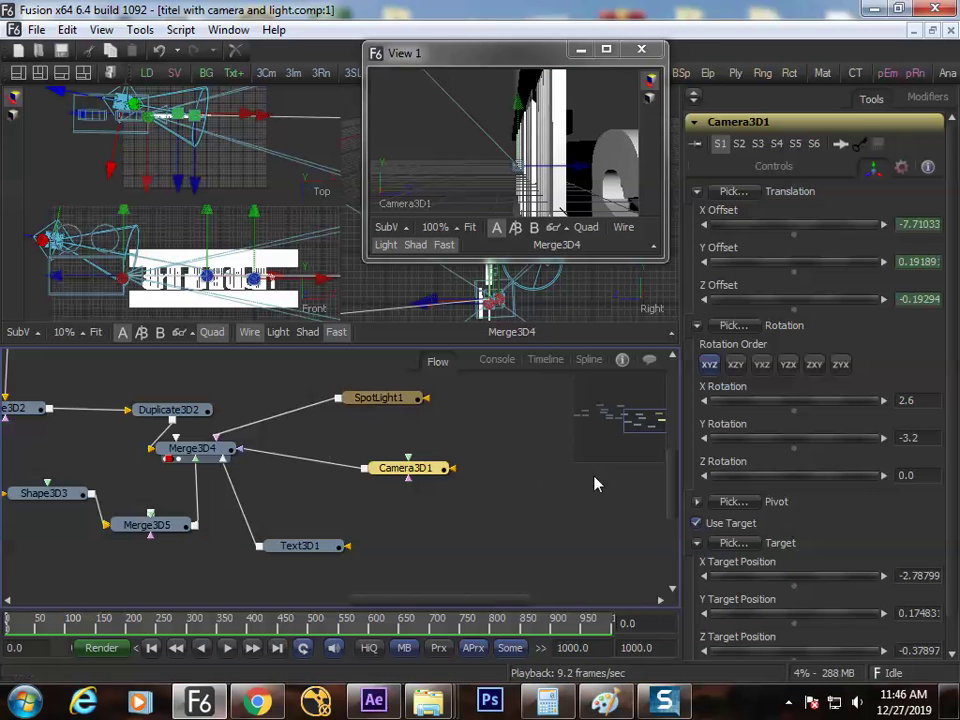
pyautogui.hotkey('ctrl', 'n')
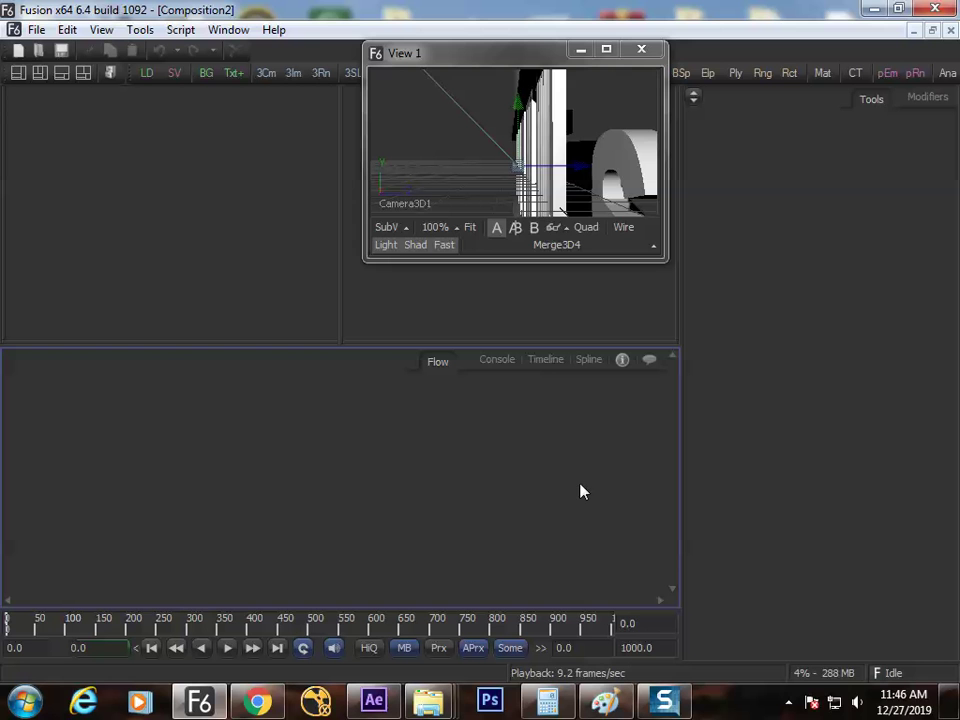
pyautogui.click(643, 50)
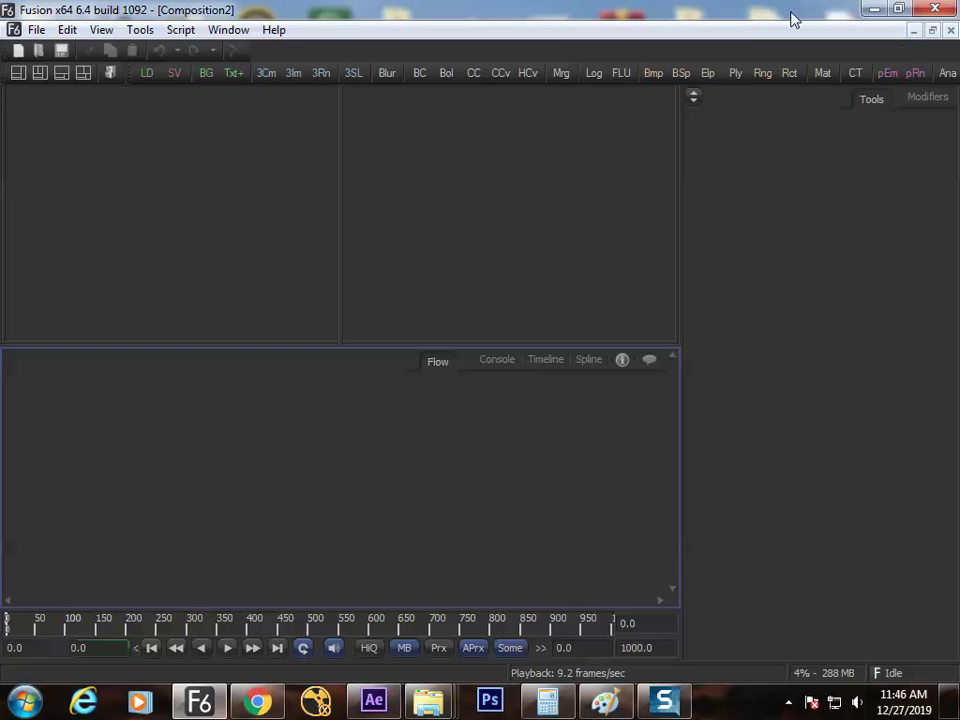
# Step: Import M4a1.obj from the desktop folder into the new composition's flow as an FBX mesh, then maximize the Fusion window
pyautogui.moveTo(793, 20); pyautogui.dragTo(913, 146)
pyautogui.moveTo(343, 321); pyautogui.dragTo(471, 446)
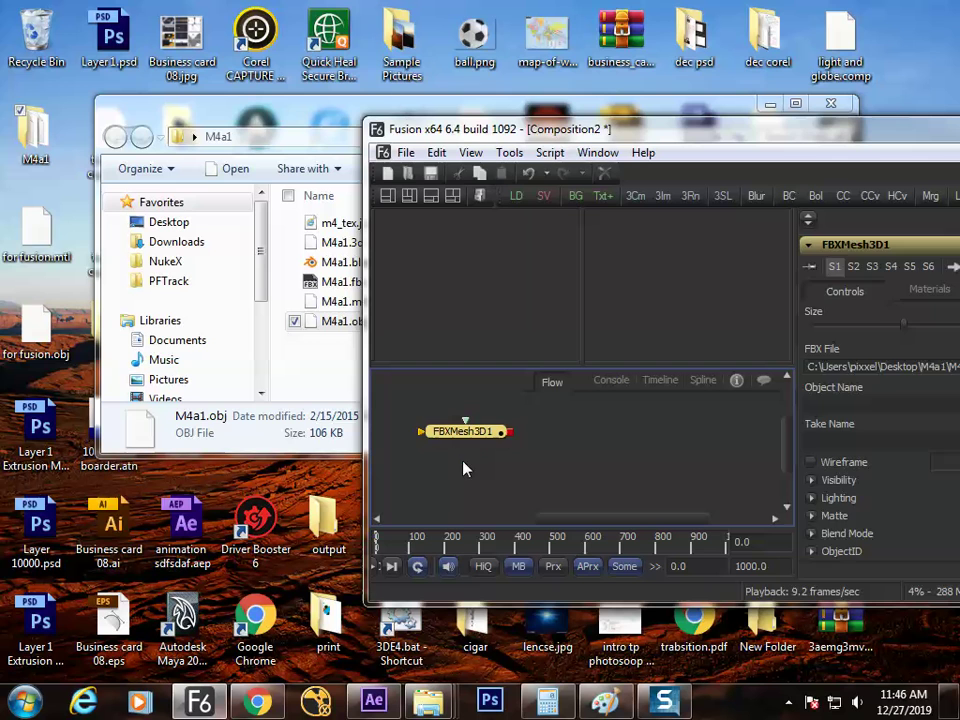
pyautogui.doubleClick(659, 134)
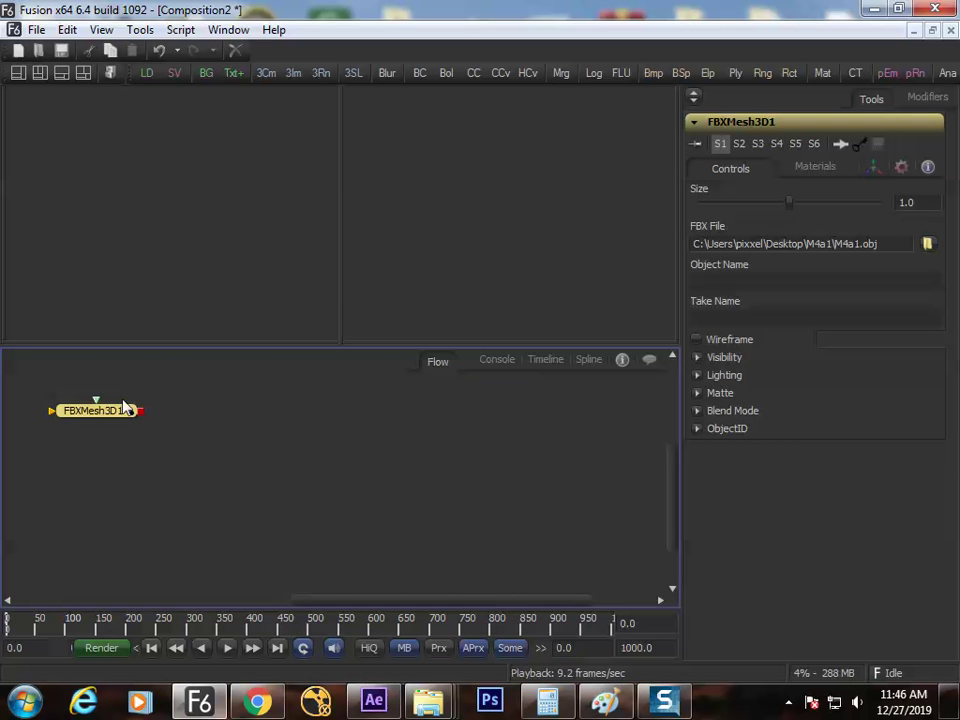
# Step: Display the imported rifle mesh in the first viewer with lighting enabled and fit it to the view
pyautogui.moveTo(125, 407); pyautogui.dragTo(160, 310)
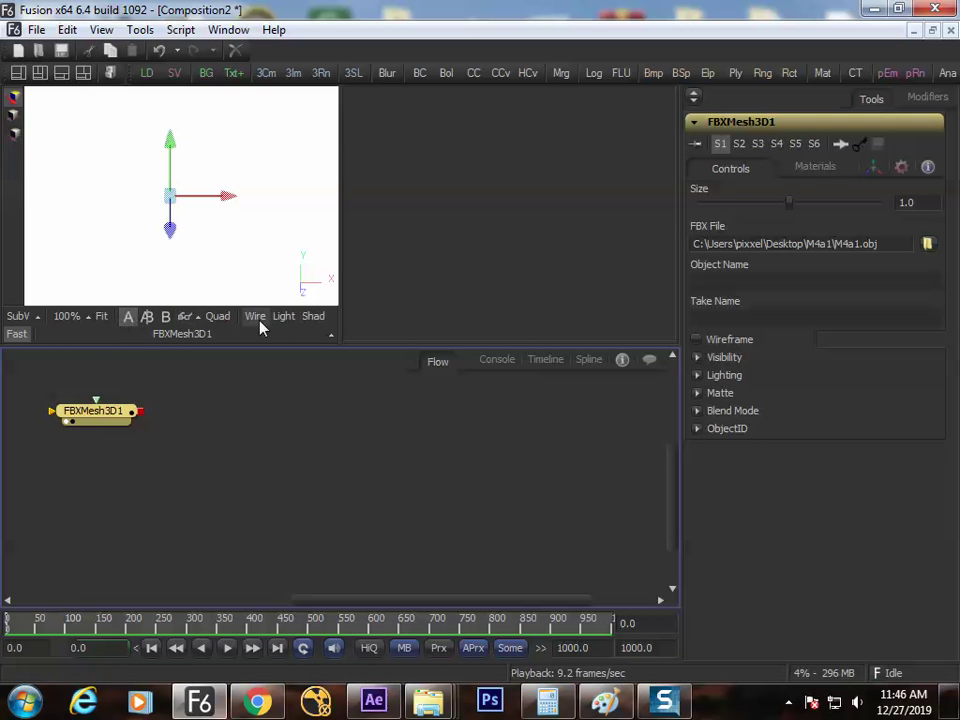
pyautogui.click(284, 317)
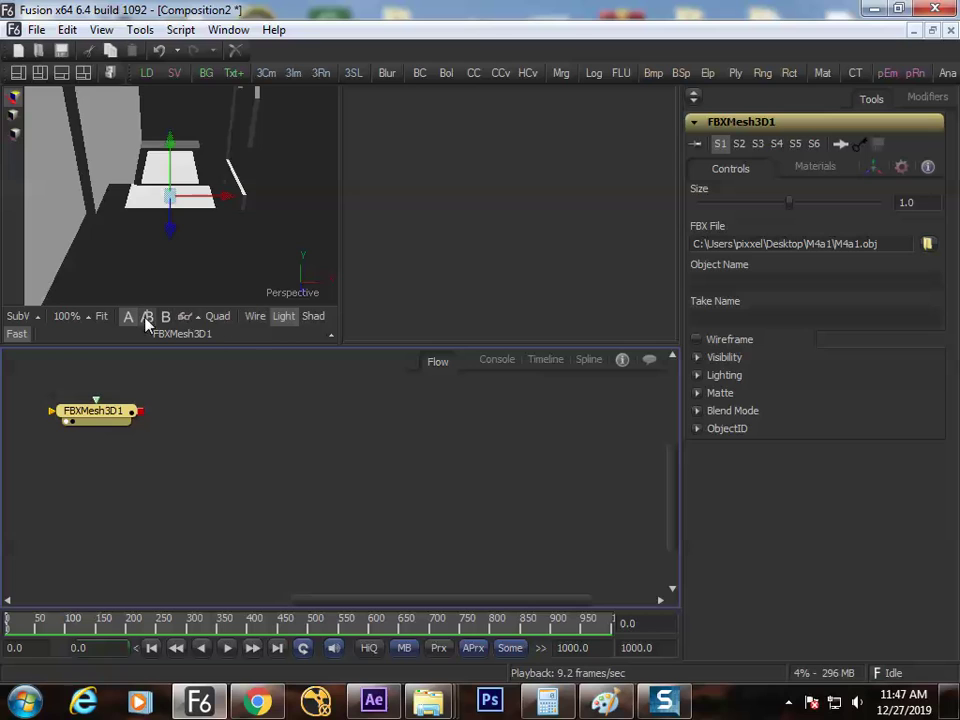
pyautogui.click(101, 316)
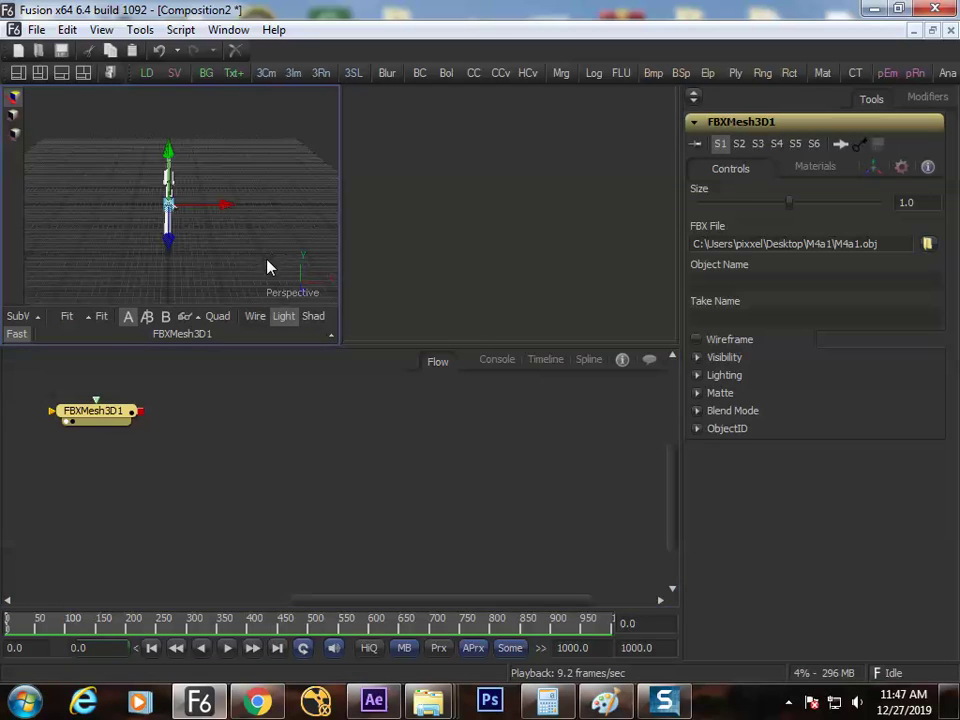
# Step: Inspect the rifle model from several angles in an enlarged viewer, then restore the layout and widen that viewer
pyautogui.press('F4')
pyautogui.moveTo(508, 347); pyautogui.dragTo(229, 293)
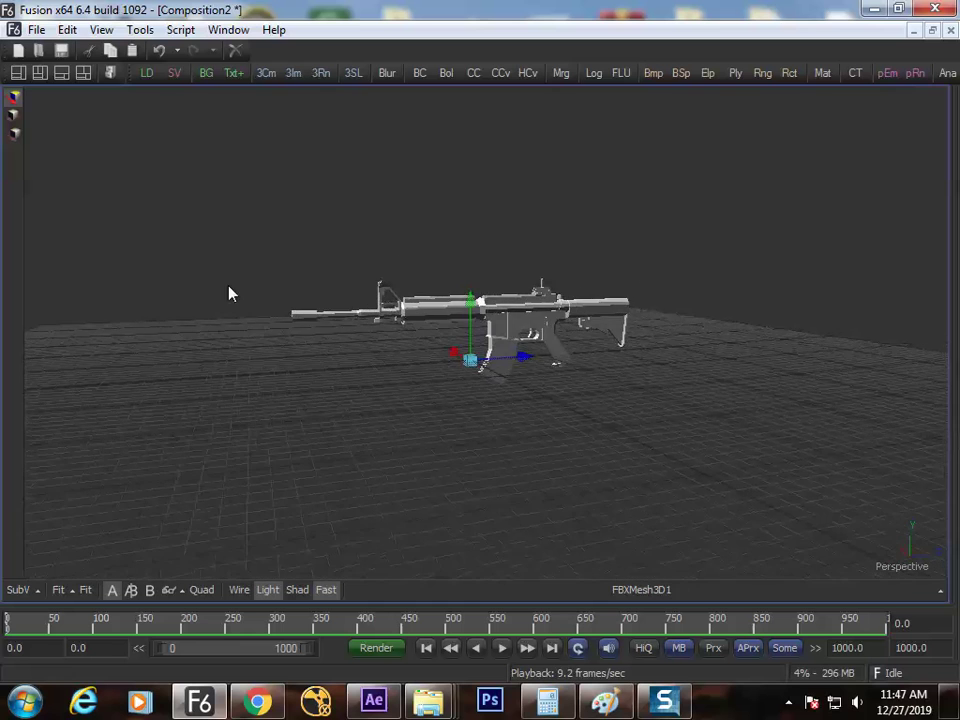
pyautogui.scroll(3, 229, 294)
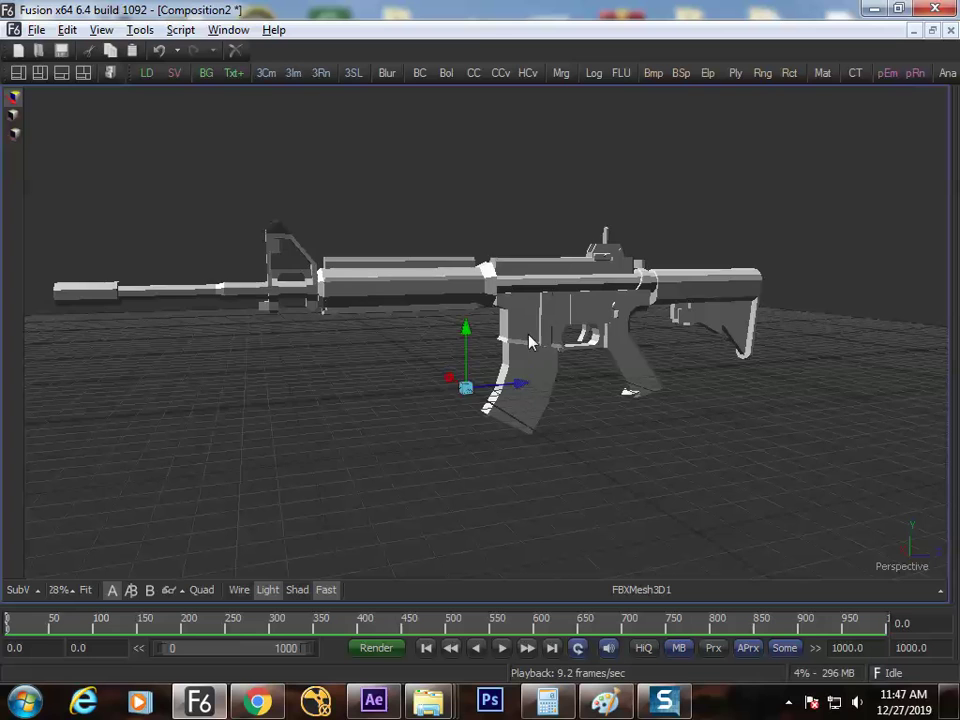
pyautogui.moveTo(598, 384); pyautogui.dragTo(530, 372)
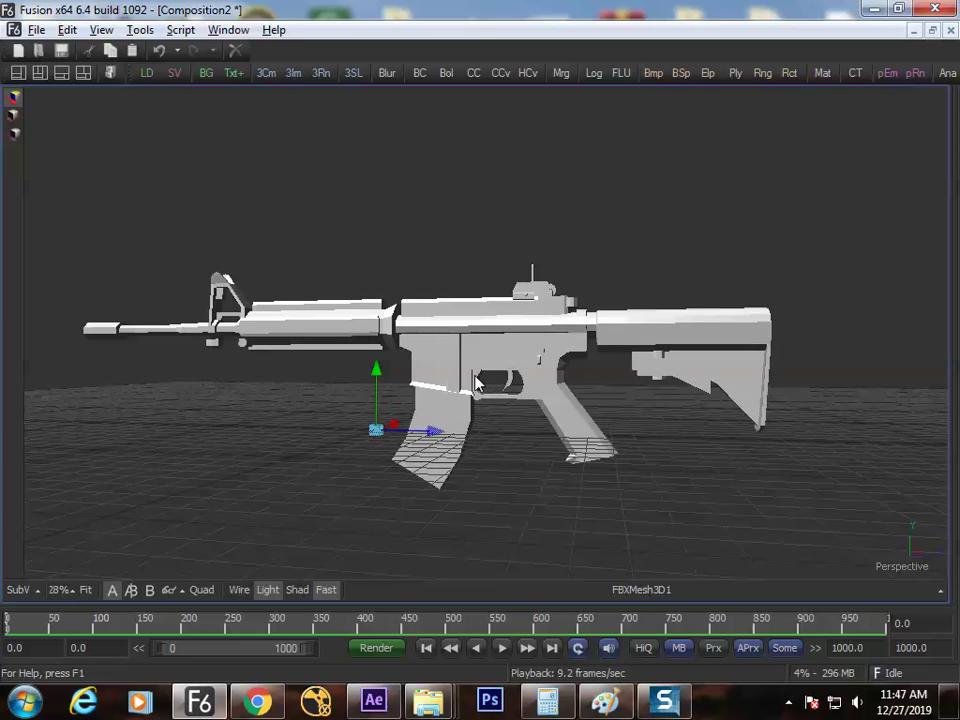
pyautogui.scroll(2, 476, 383)
pyautogui.moveTo(493, 347); pyautogui.dragTo(230, 507)
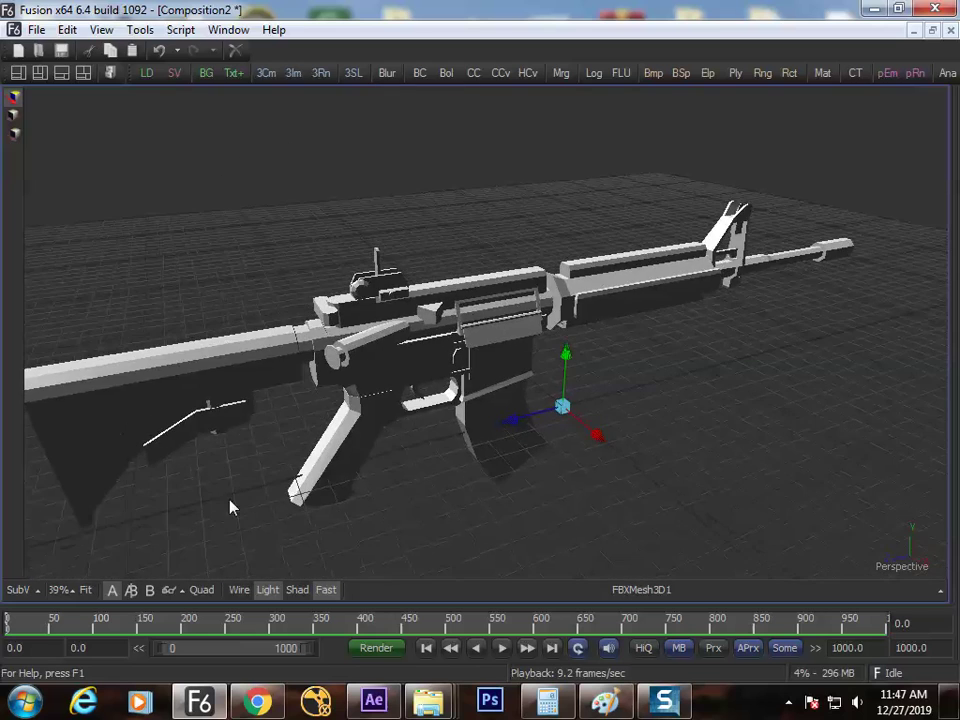
pyautogui.moveTo(368, 428); pyautogui.dragTo(383, 369)
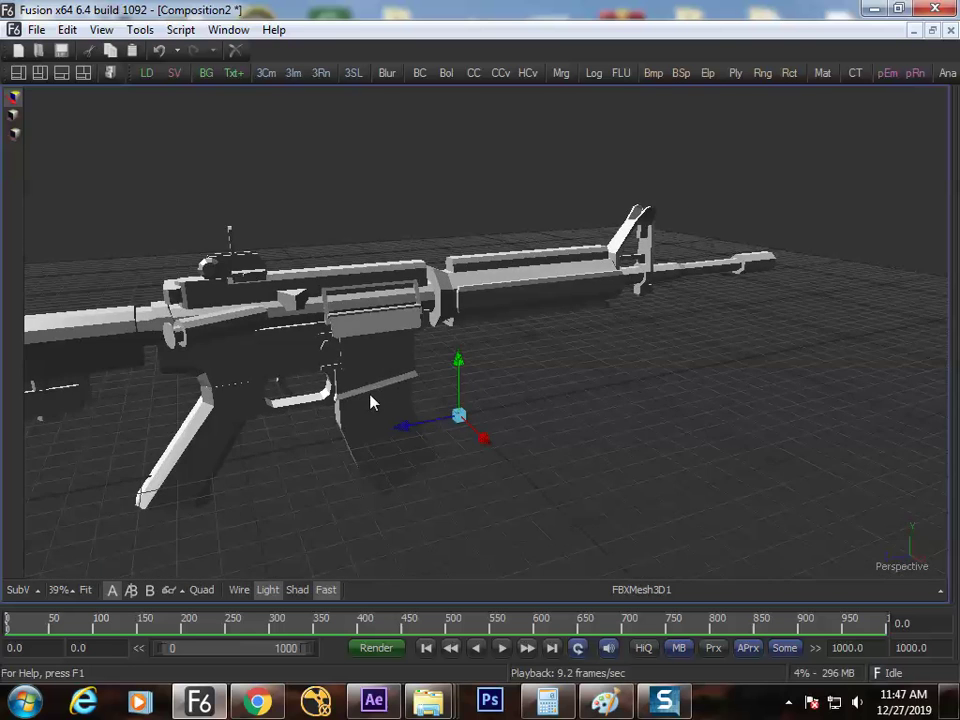
pyautogui.press('F4')
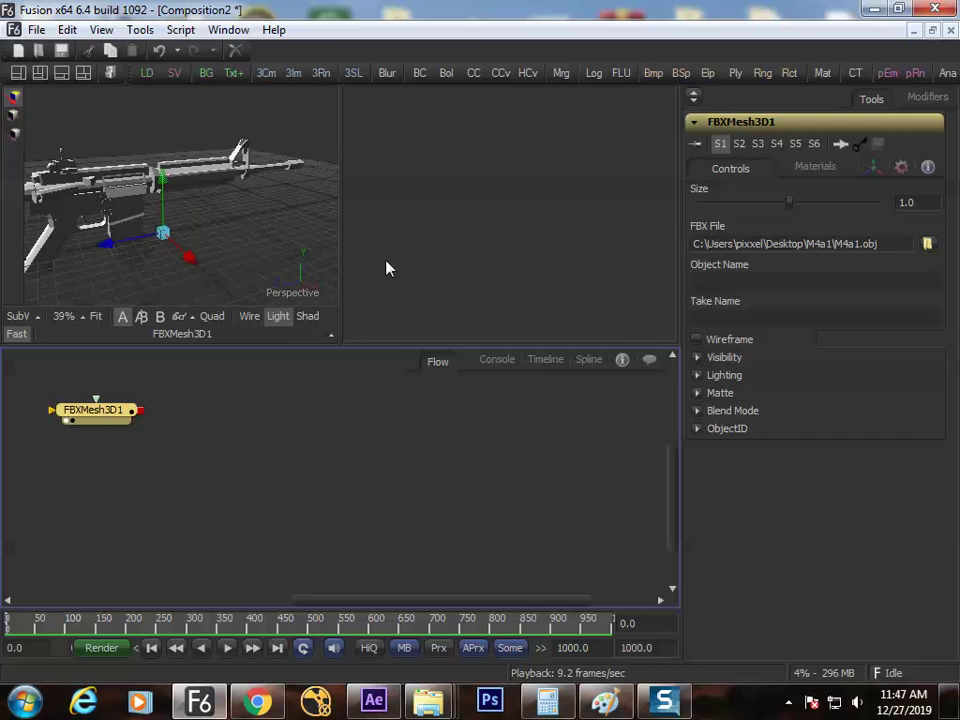
pyautogui.moveTo(341, 318); pyautogui.dragTo(500, 322)
pyautogui.click(248, 388)
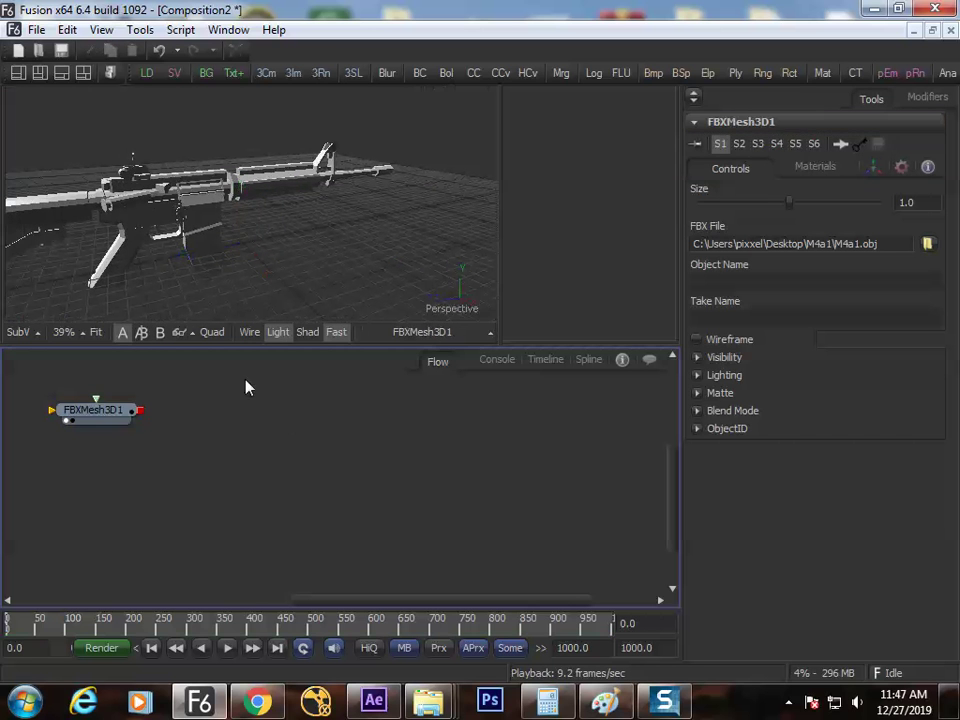
# Step: Add a Point Light to the rifle mesh, combined with it through a 3D merge
pyautogui.click(122, 420)
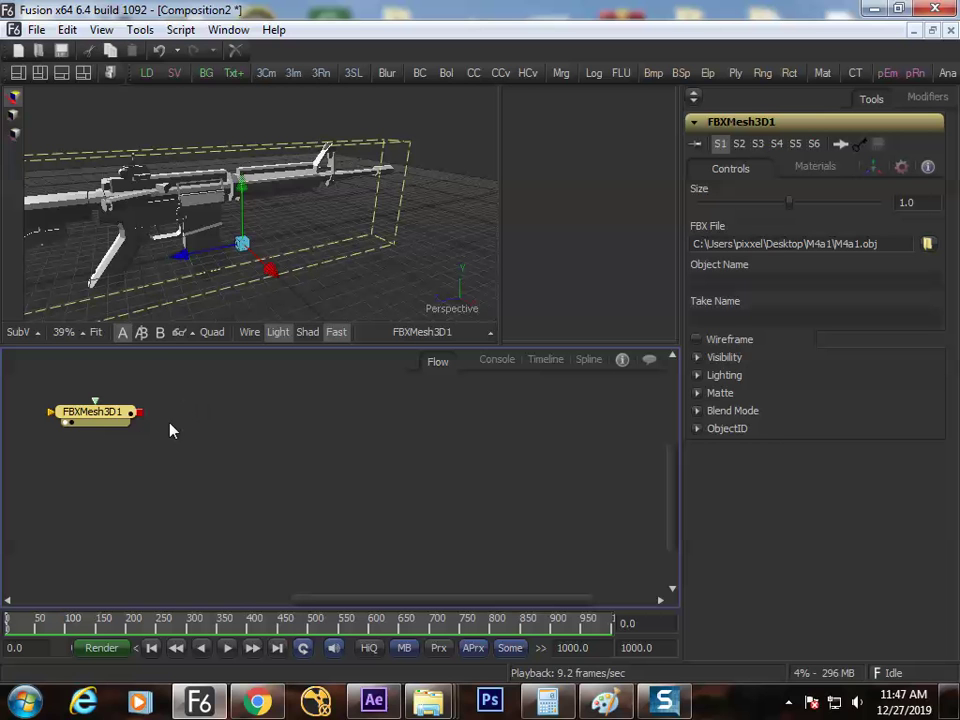
pyautogui.hotkey('ctrl', 'space')
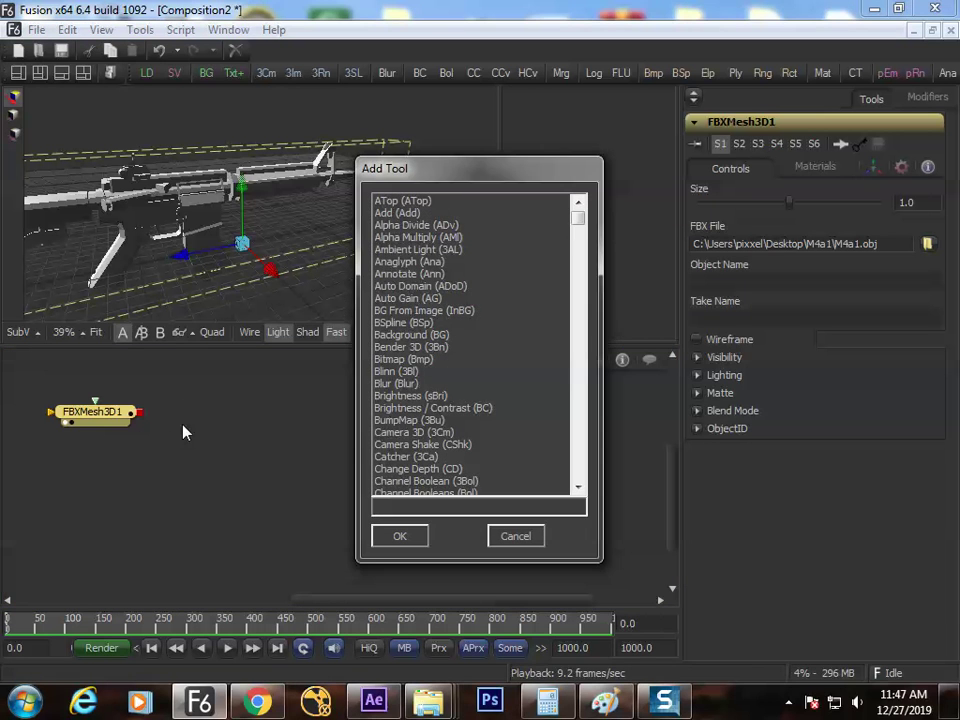
pyautogui.write('lig')
pyautogui.press('Down')
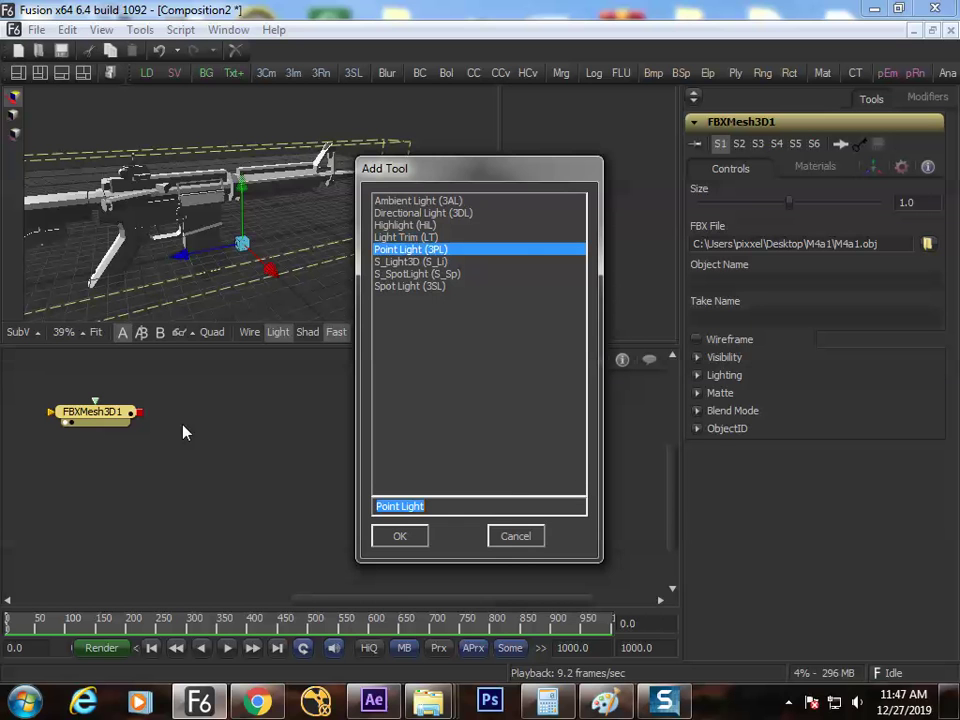
pyautogui.press('Return')
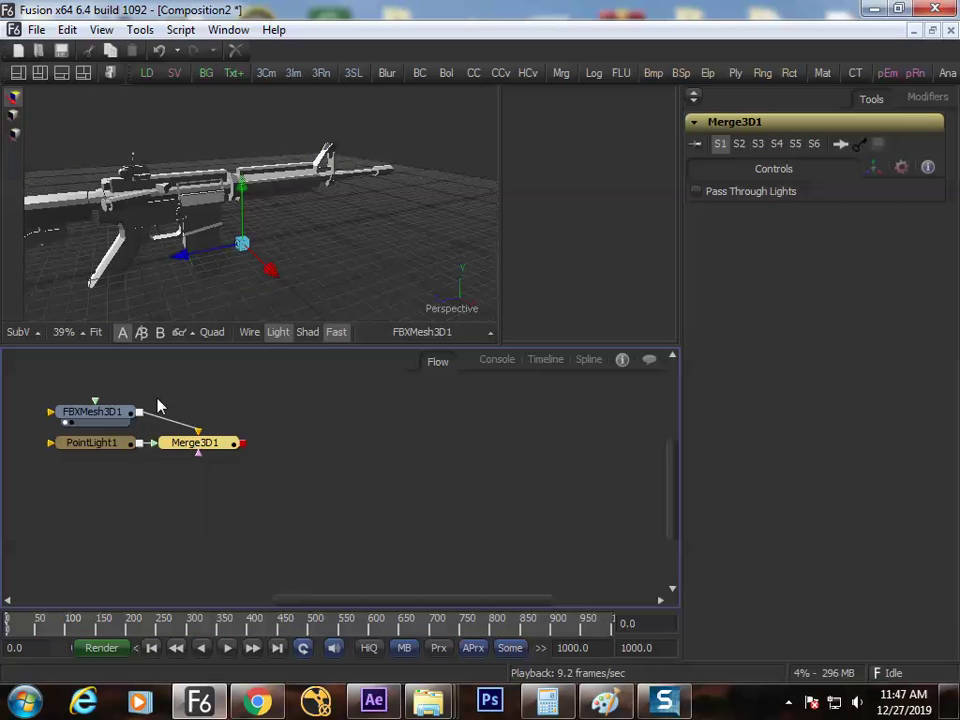
# Step: Display the merged scene in the first viewer, place the point light low beside the rifle and inspect the lighting
pyautogui.click(168, 453)
pyautogui.moveTo(126, 448); pyautogui.dragTo(160, 473)
pyautogui.moveTo(243, 244); pyautogui.dragTo(276, 292)
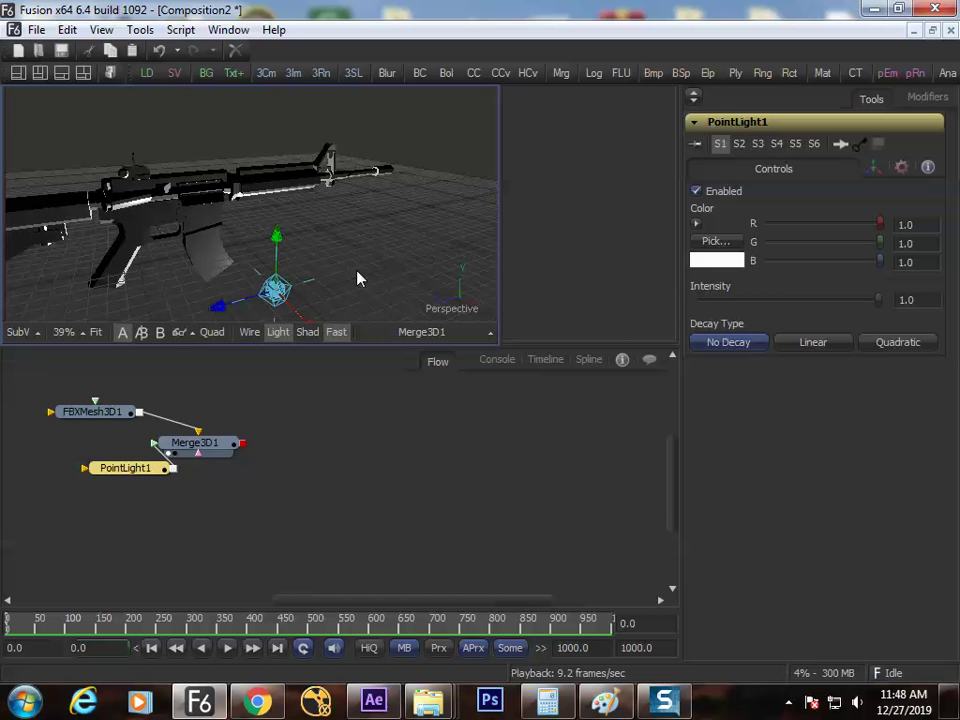
pyautogui.press('F4')
pyautogui.moveTo(566, 399)
pyautogui.mouseDown()
pyautogui.moveTo(379, 371)
pyautogui.moveTo(447, 365)
pyautogui.moveTo(754, 456)
pyautogui.moveTo(591, 439)
pyautogui.moveTo(533, 425)
pyautogui.moveTo(534, 417)
pyautogui.moveTo(501, 441)
pyautogui.moveTo(454, 453)
pyautogui.moveTo(499, 436)
pyautogui.moveTo(522, 441)
pyautogui.moveTo(508, 428)
pyautogui.moveTo(529, 434)
pyautogui.moveTo(298, 431)
pyautogui.moveTo(742, 449)
pyautogui.moveTo(649, 414)
pyautogui.moveTo(654, 377)
pyautogui.moveTo(609, 403)
pyautogui.moveTo(552, 411)
pyautogui.mouseUp()
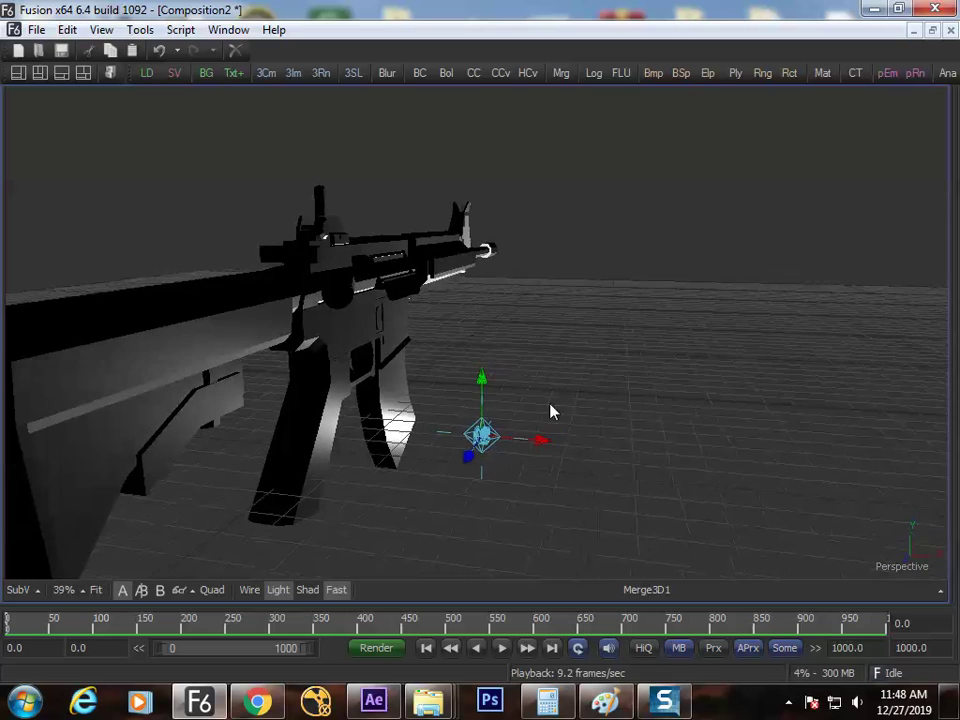
pyautogui.press('F4')
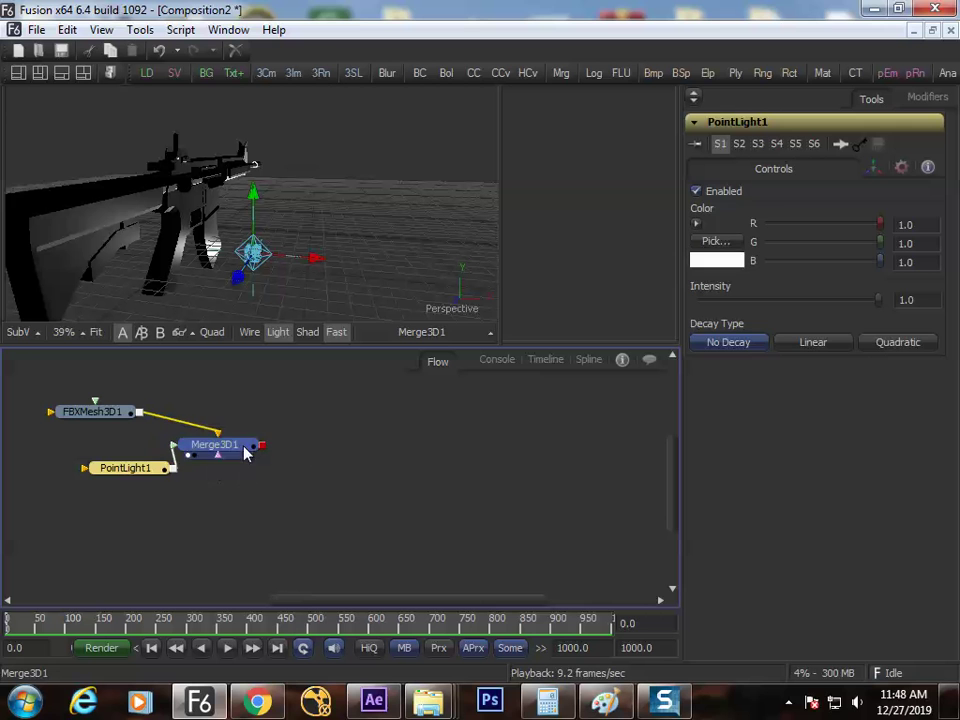
# Step: Add a Camera 3D connected to the Merge3D1 node
pyautogui.moveTo(245, 450); pyautogui.dragTo(258, 452)
pyautogui.hotkey('ctrl', 'space')
pyautogui.write('ca')
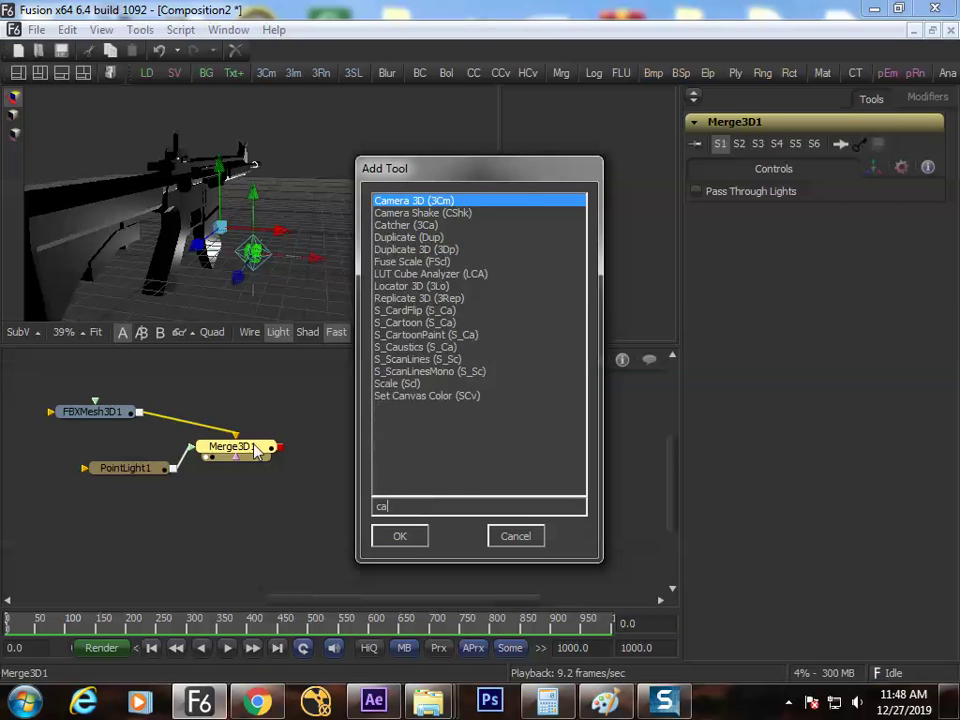
pyautogui.write('mer')
pyautogui.press('Return')
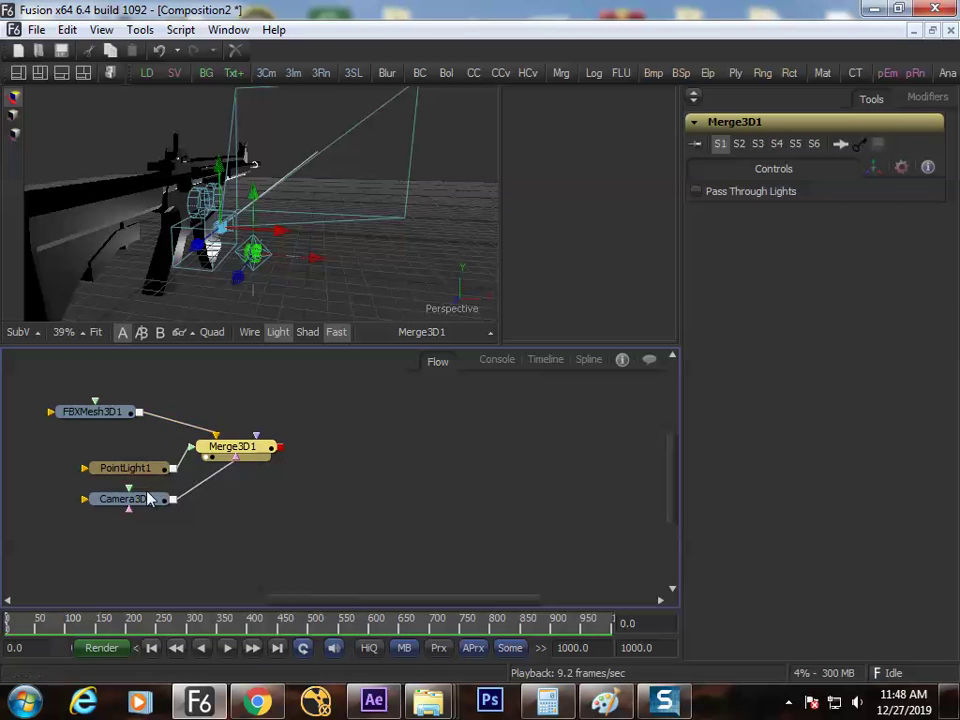
# Step: Place the camera node below the merge, enable Use Target and move the camera away from the rifle
pyautogui.moveTo(148, 500); pyautogui.dragTo(274, 524)
pyautogui.click(874, 167)
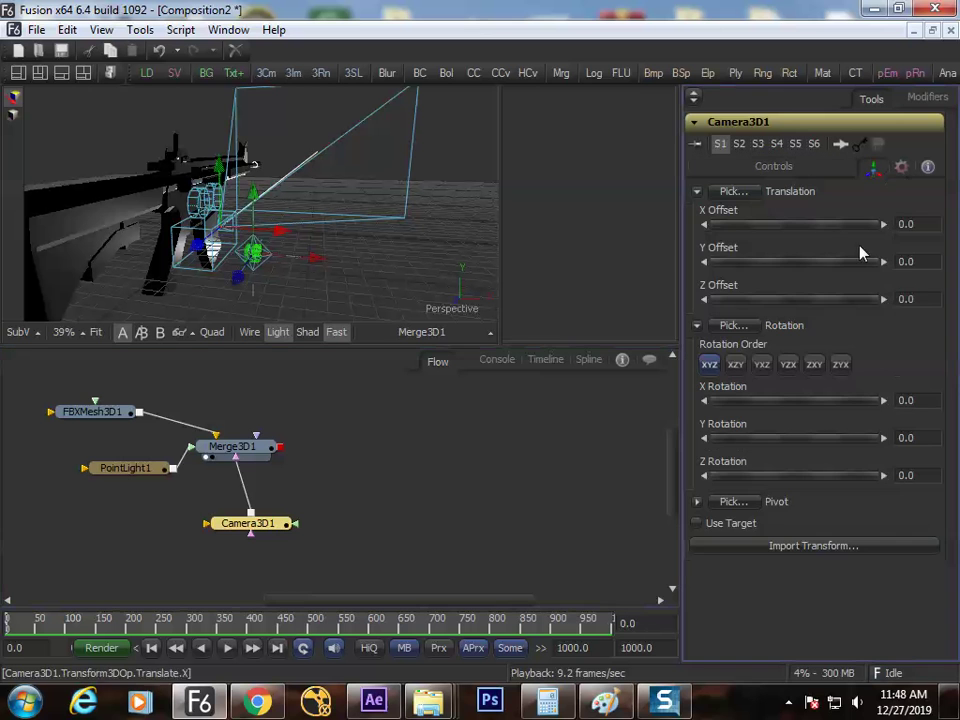
pyautogui.click(740, 524)
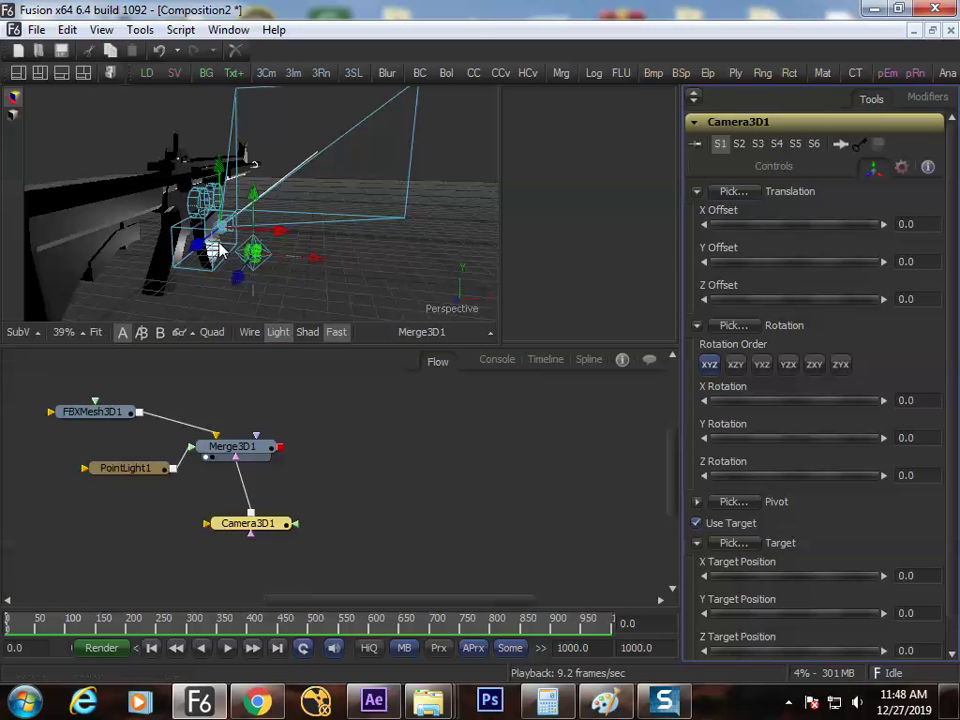
pyautogui.moveTo(222, 252); pyautogui.dragTo(183, 295)
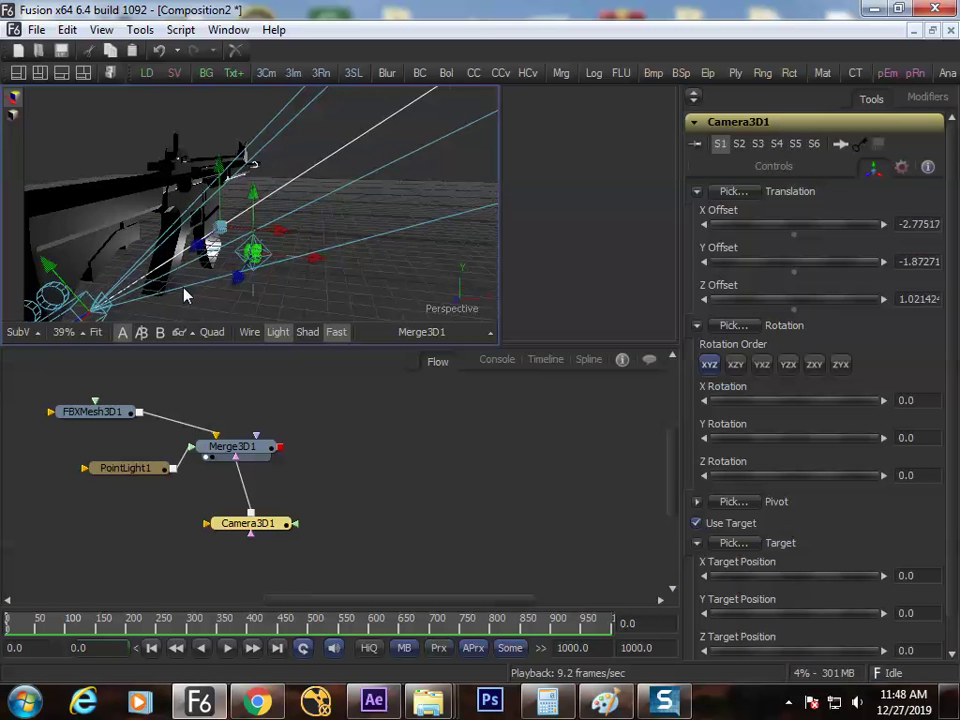
# Step: Switch the first viewer to an enlarged quad view and enable lighting in the Front, Top and Right views
pyautogui.hotkey('shift', 'q')
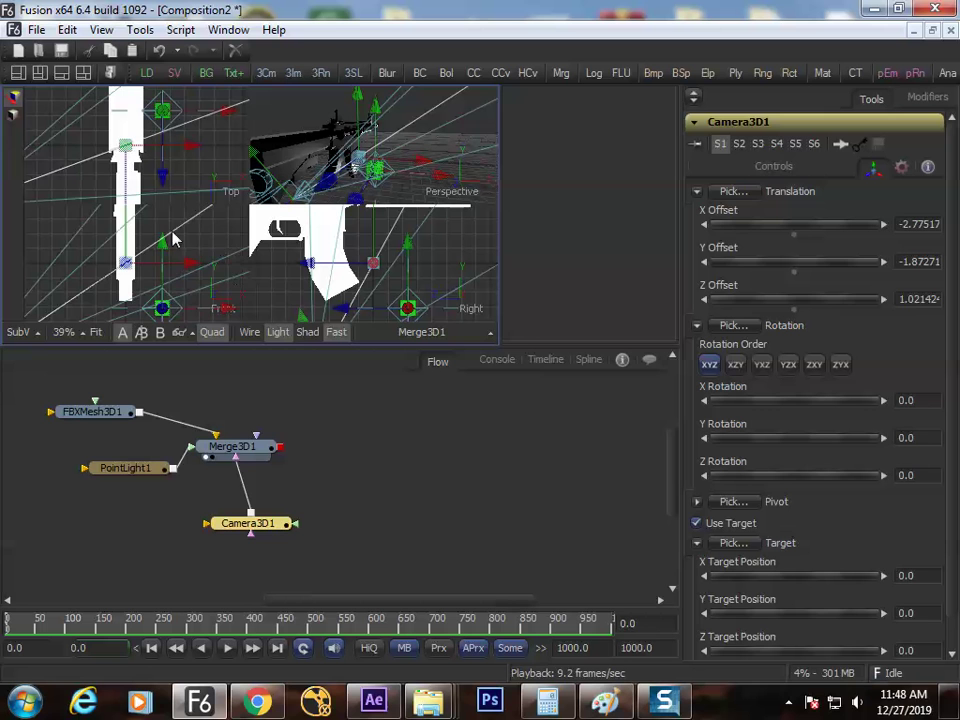
pyautogui.moveTo(172, 232); pyautogui.dragTo(190, 208)
pyautogui.press('F4')
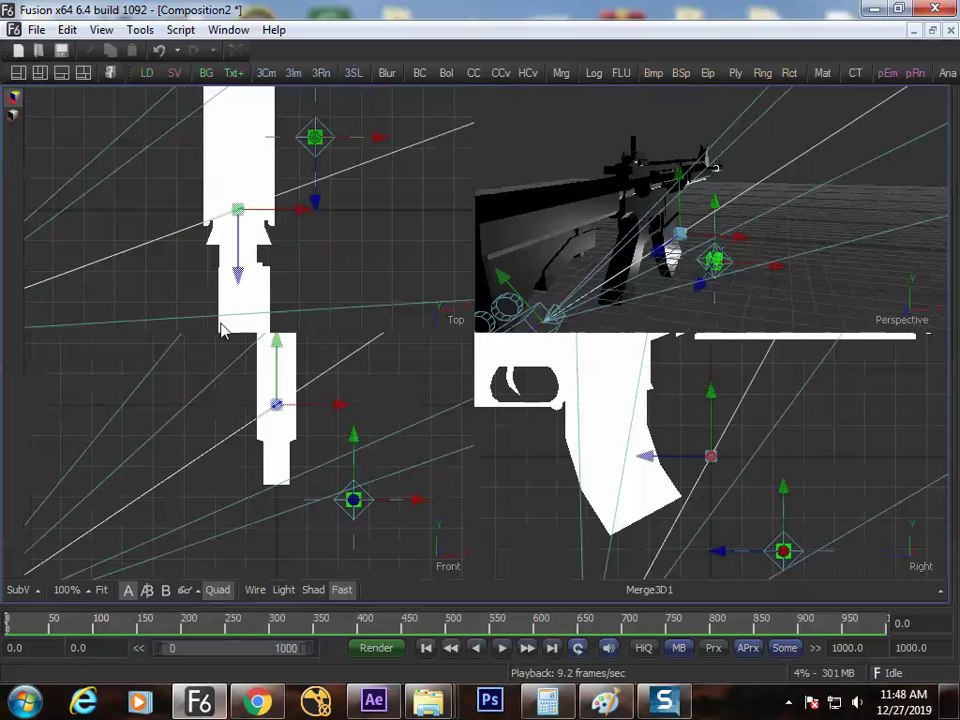
pyautogui.click(311, 590)
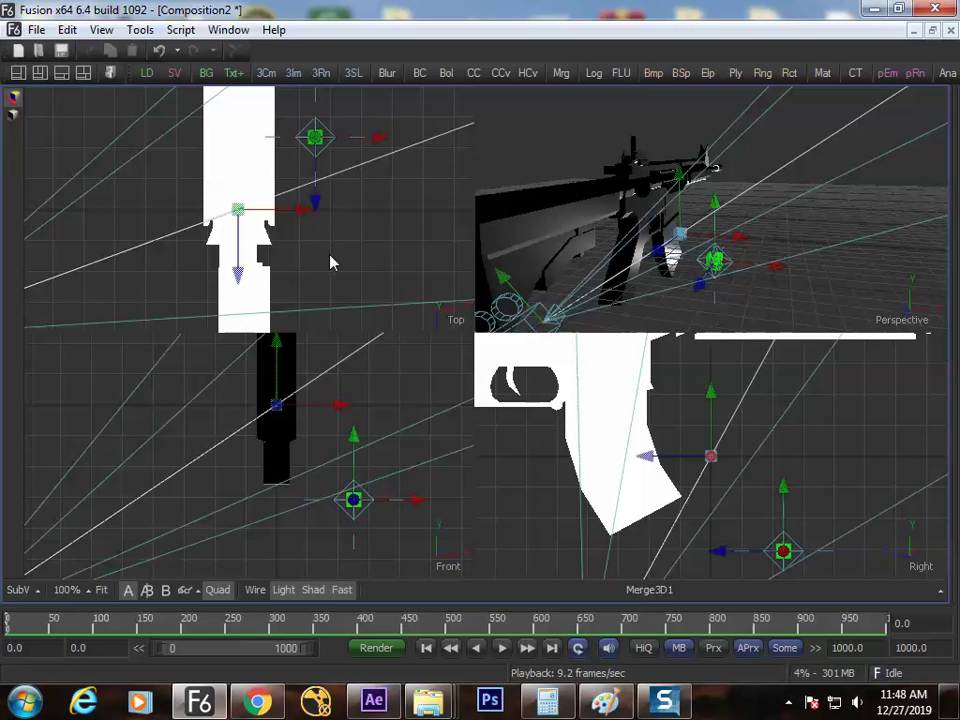
pyautogui.click(282, 591)
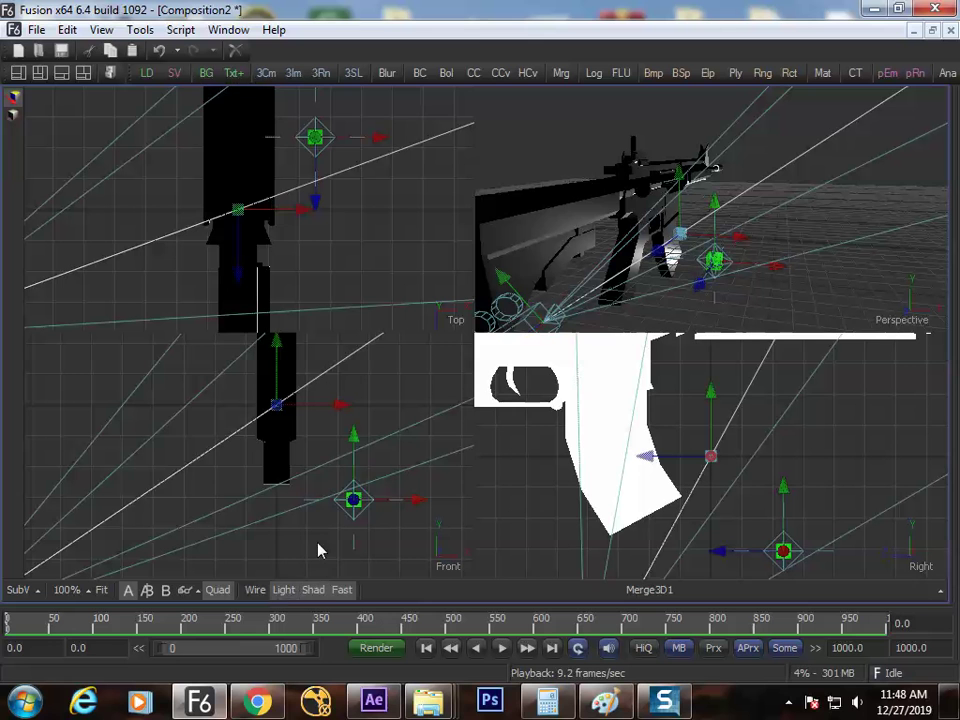
pyautogui.click(313, 590)
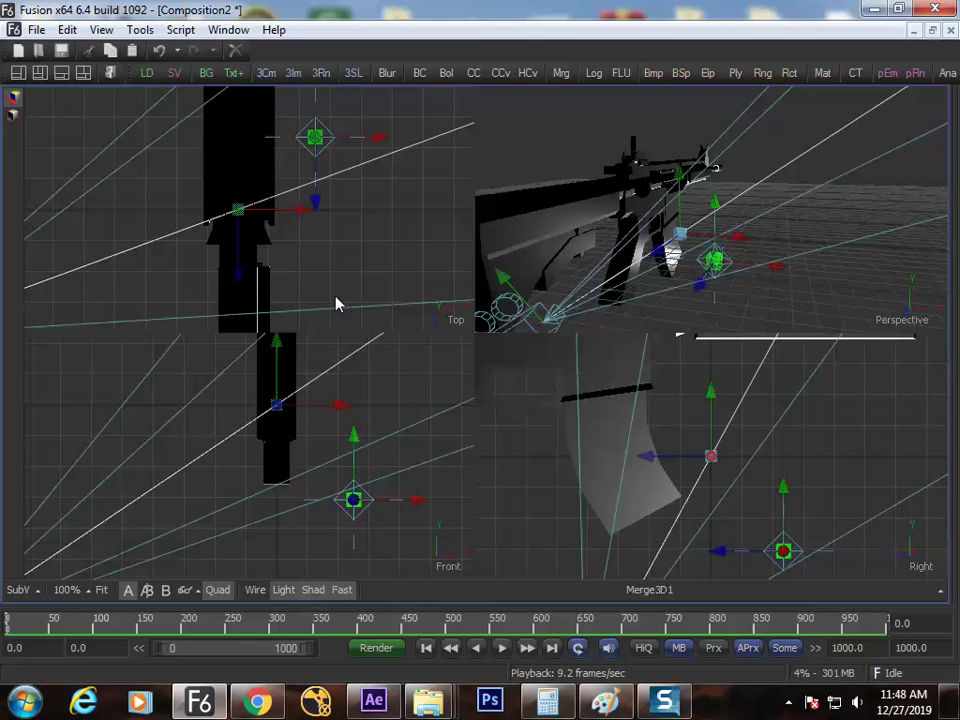
# Step: Move the camera to the opposite side of the rifle in the Top view
pyautogui.moveTo(293, 270); pyautogui.dragTo(277, 228)
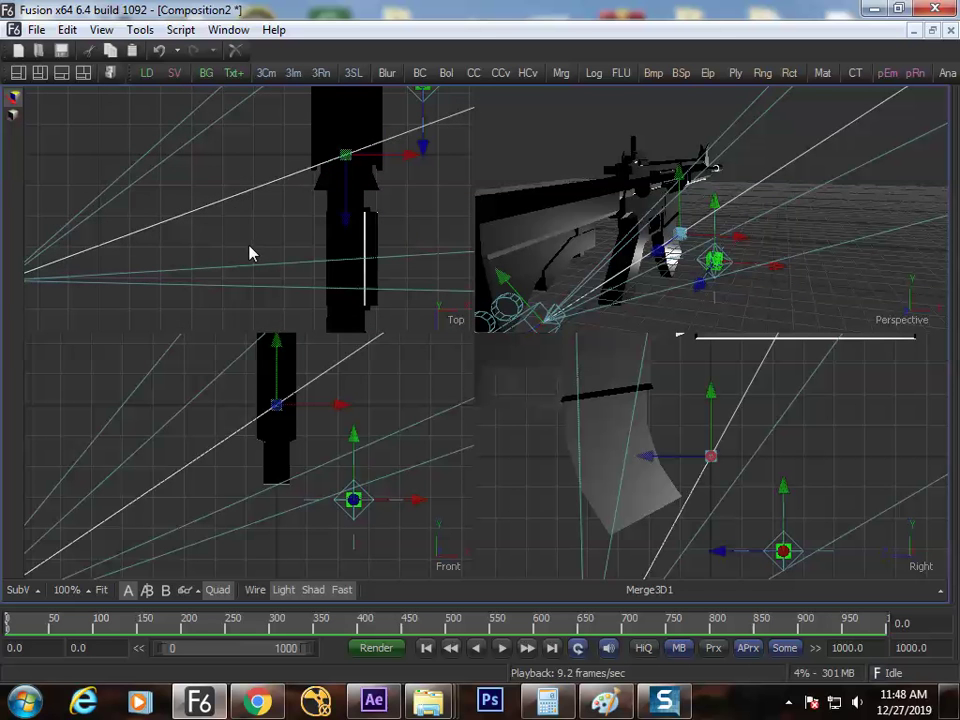
pyautogui.scroll(-5, 236, 214)
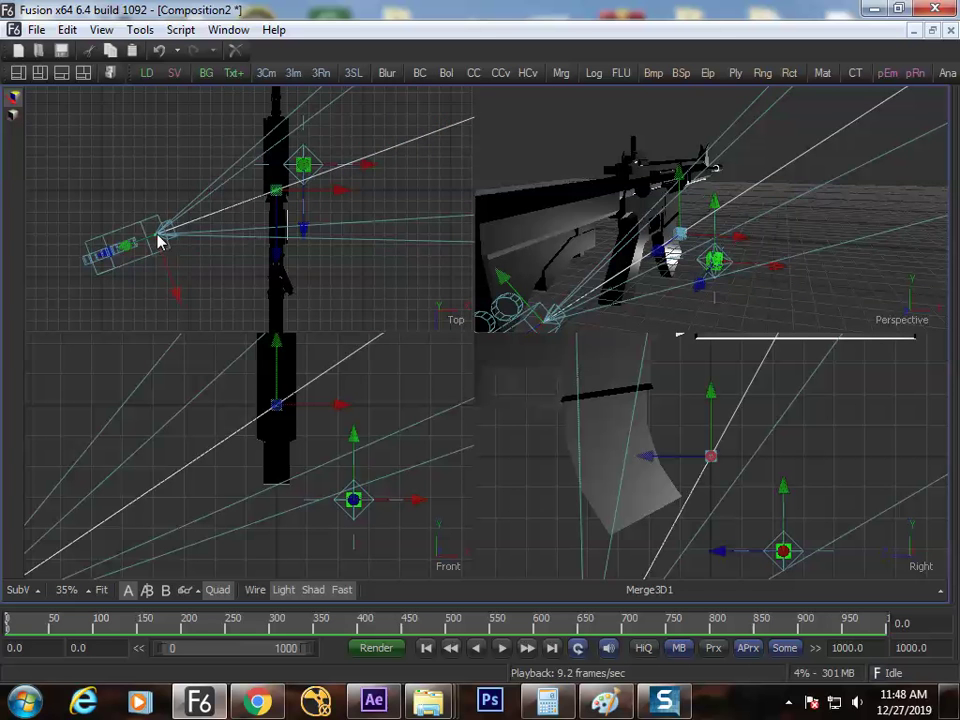
pyautogui.moveTo(158, 240); pyautogui.dragTo(375, 274)
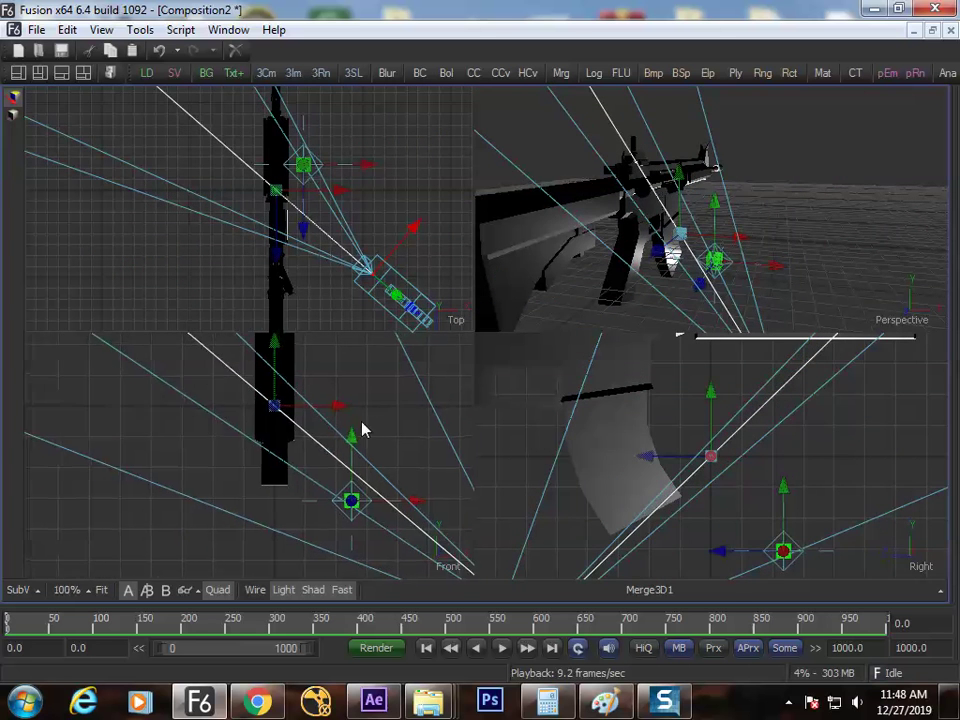
pyautogui.moveTo(379, 460); pyautogui.dragTo(280, 443)
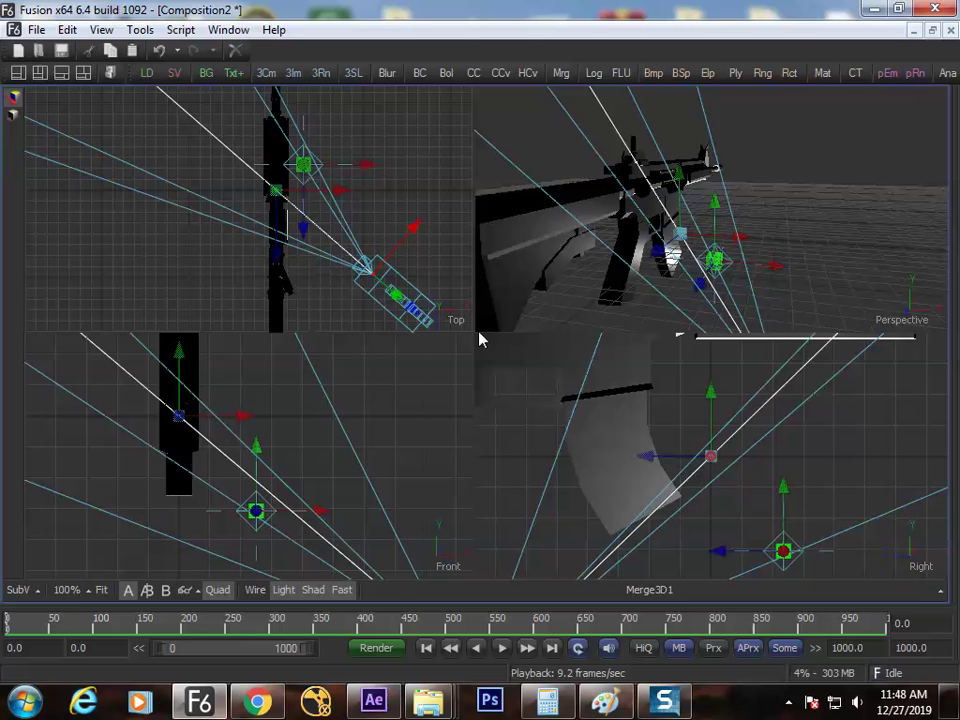
# Step: Open a new floating view and display the Merge3D1 scene in it with lighting enabled
pyautogui.click(230, 31)
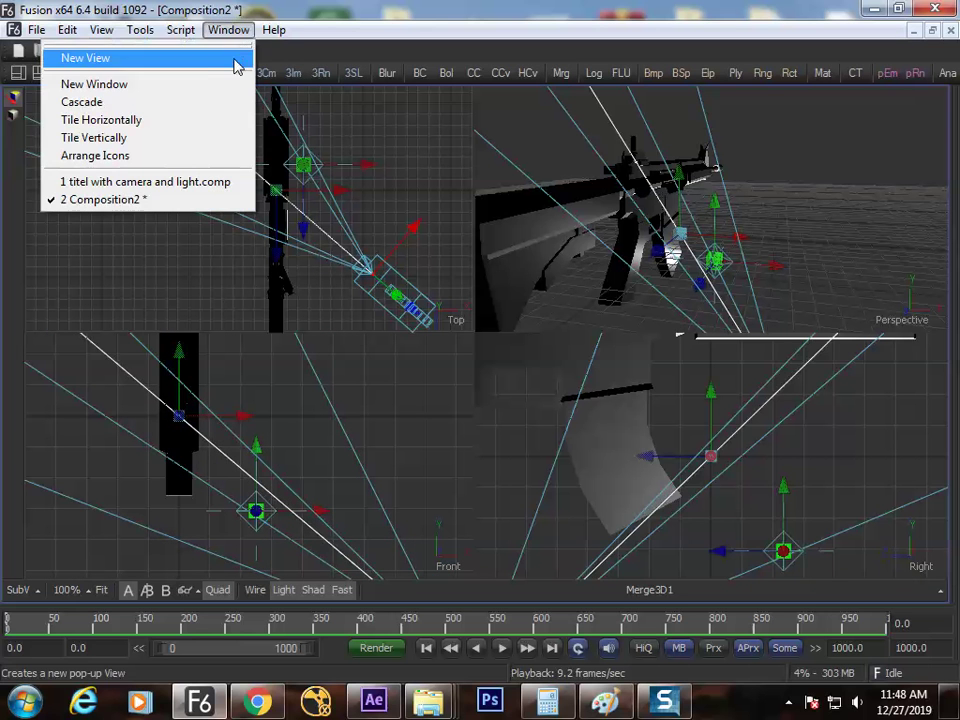
pyautogui.click(211, 61)
pyautogui.press('F4')
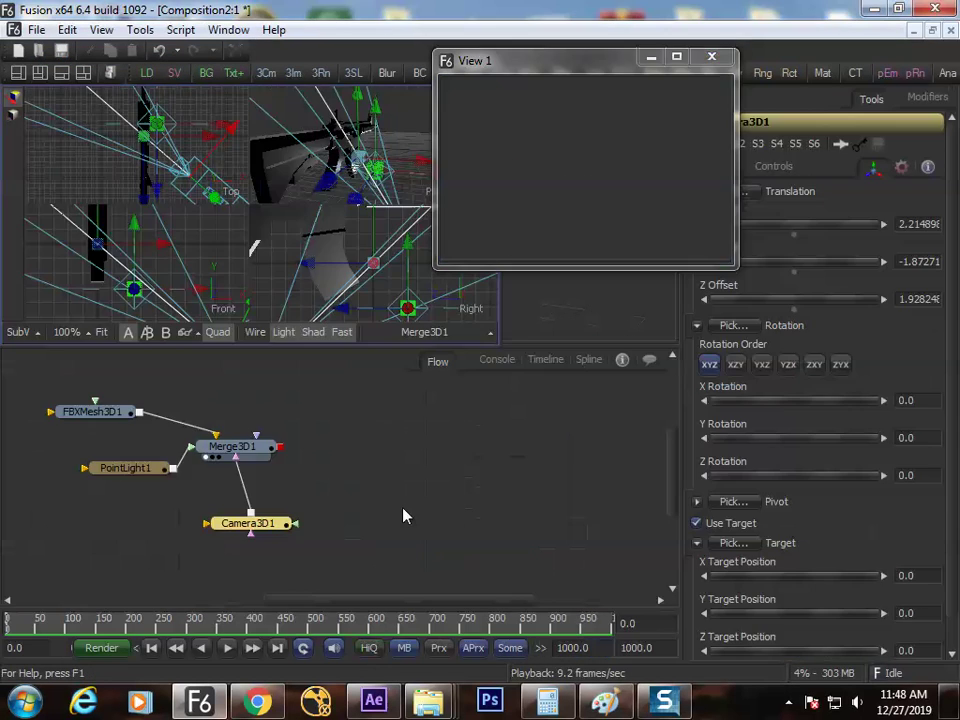
pyautogui.click(398, 520)
pyautogui.moveTo(262, 446); pyautogui.dragTo(577, 194)
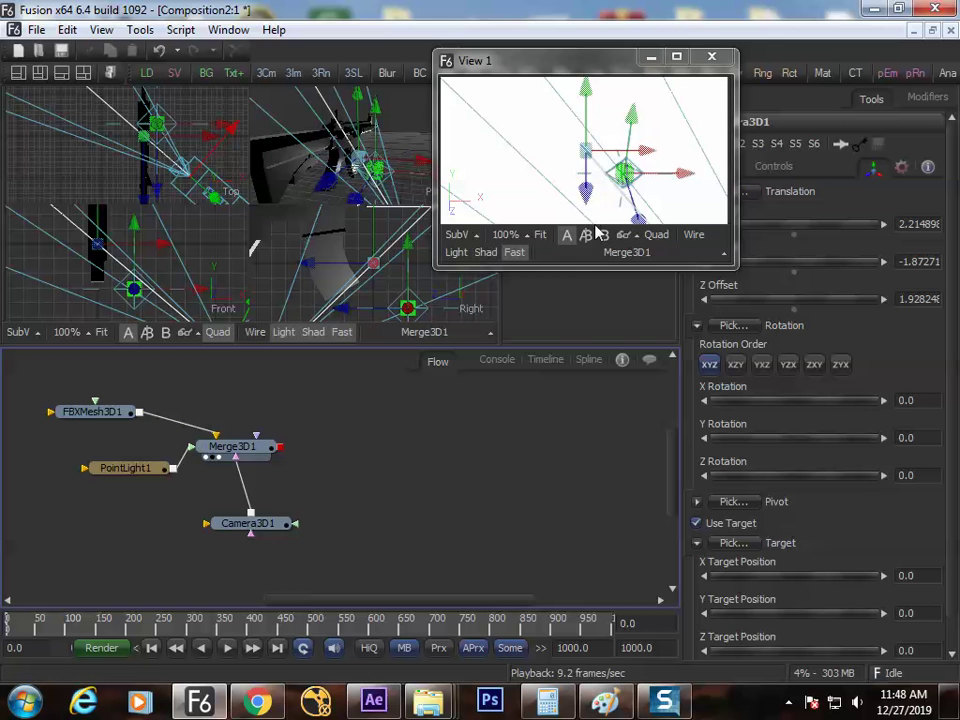
pyautogui.click(490, 253)
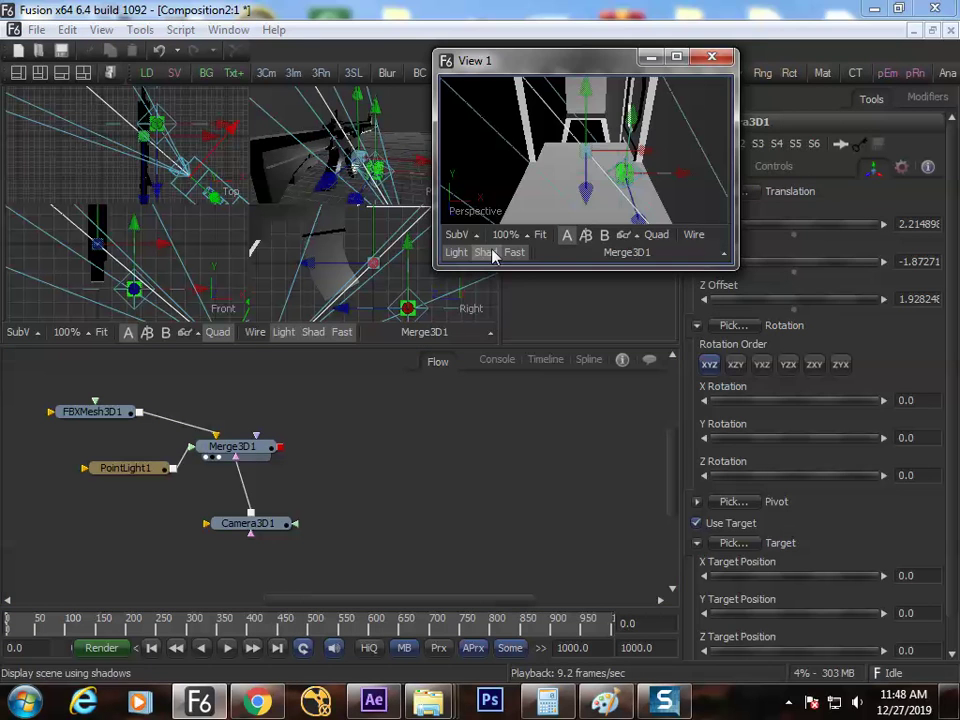
# Step: Look through Camera3D1 in the floating view, enlarge its window and maximize the quad viewer behind it
pyautogui.rightClick(586, 156)
pyautogui.moveTo(624, 286)
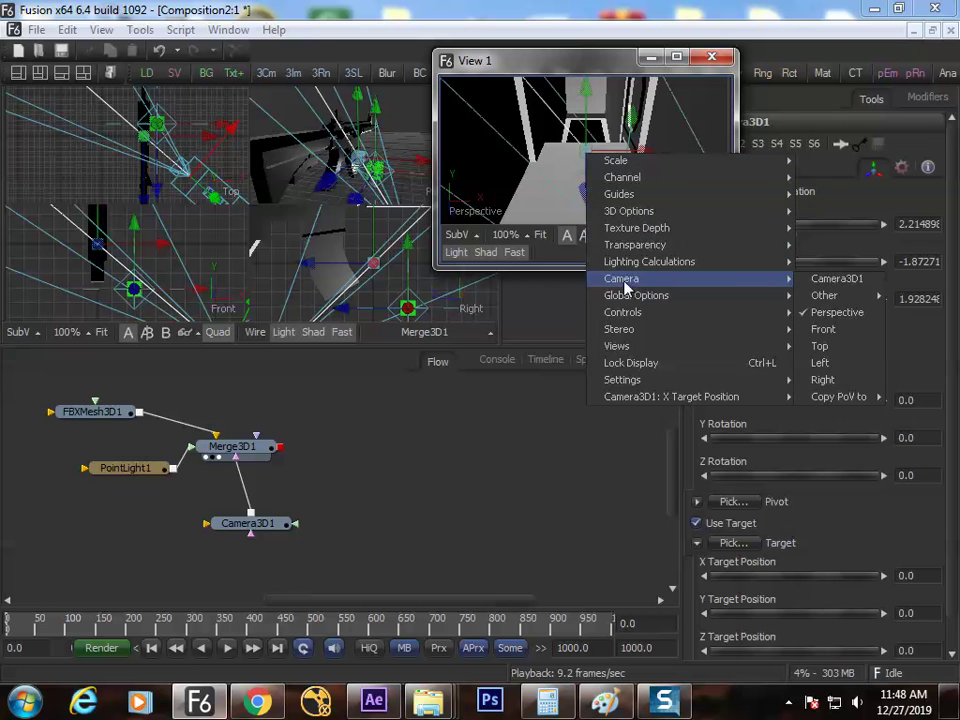
pyautogui.click(830, 279)
pyautogui.moveTo(733, 265); pyautogui.dragTo(844, 275)
pyautogui.moveTo(757, 268); pyautogui.dragTo(762, 470)
pyautogui.press('F4')
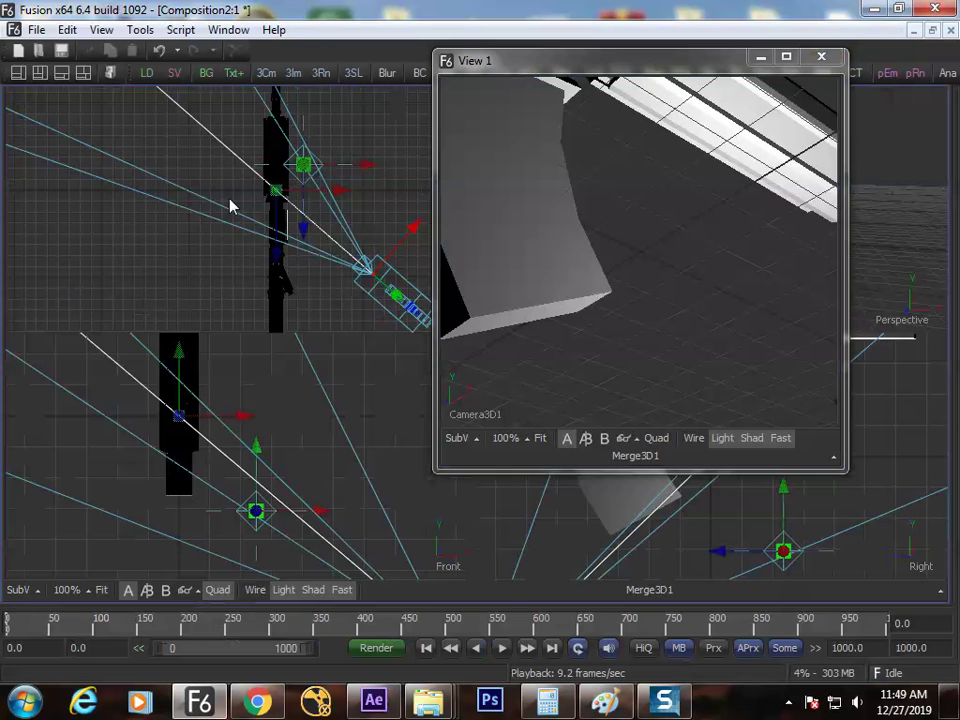
# Step: Raise the camera well above its position under the rifle in the Front view
pyautogui.moveTo(249, 425); pyautogui.dragTo(131, 371)
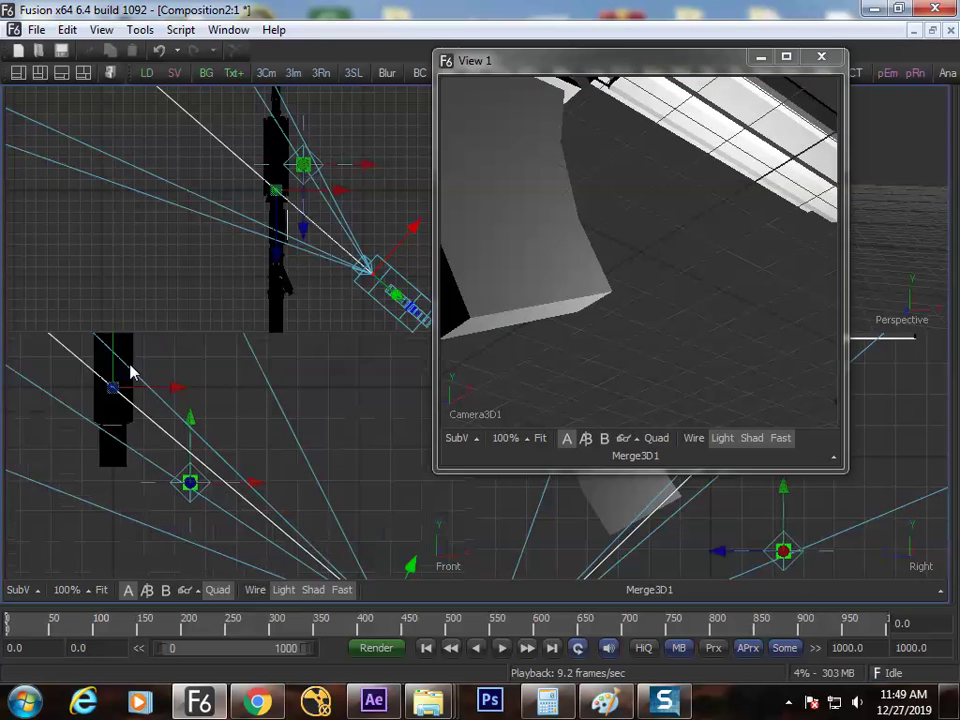
pyautogui.moveTo(204, 395); pyautogui.dragTo(152, 384)
pyautogui.moveTo(208, 426); pyautogui.dragTo(178, 405)
pyautogui.moveTo(241, 512); pyautogui.dragTo(212, 482)
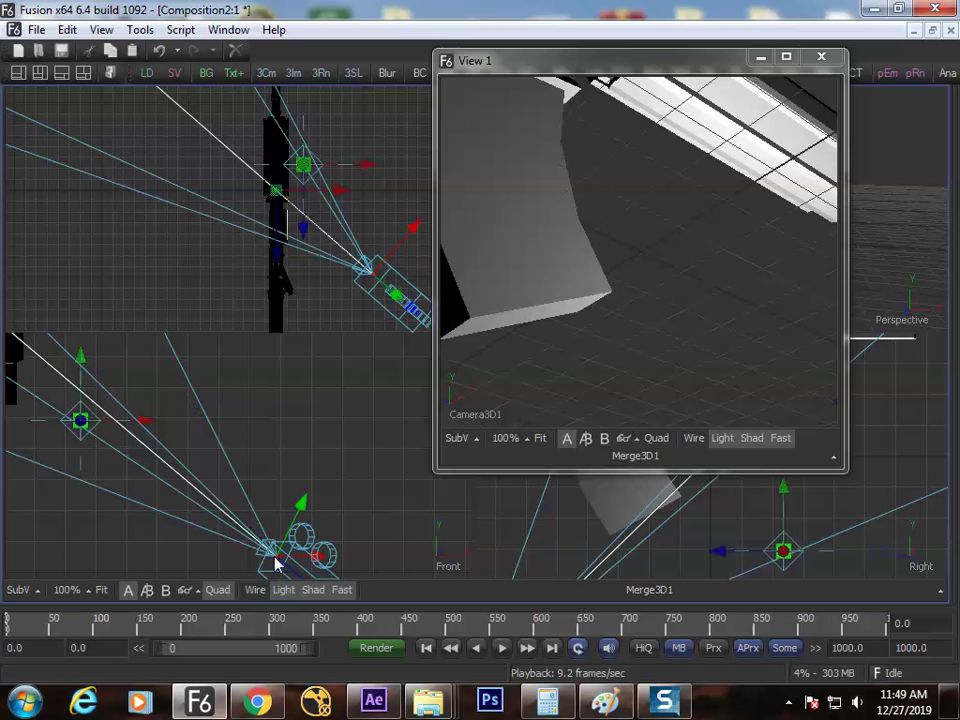
pyautogui.moveTo(280, 565); pyautogui.dragTo(229, 176)
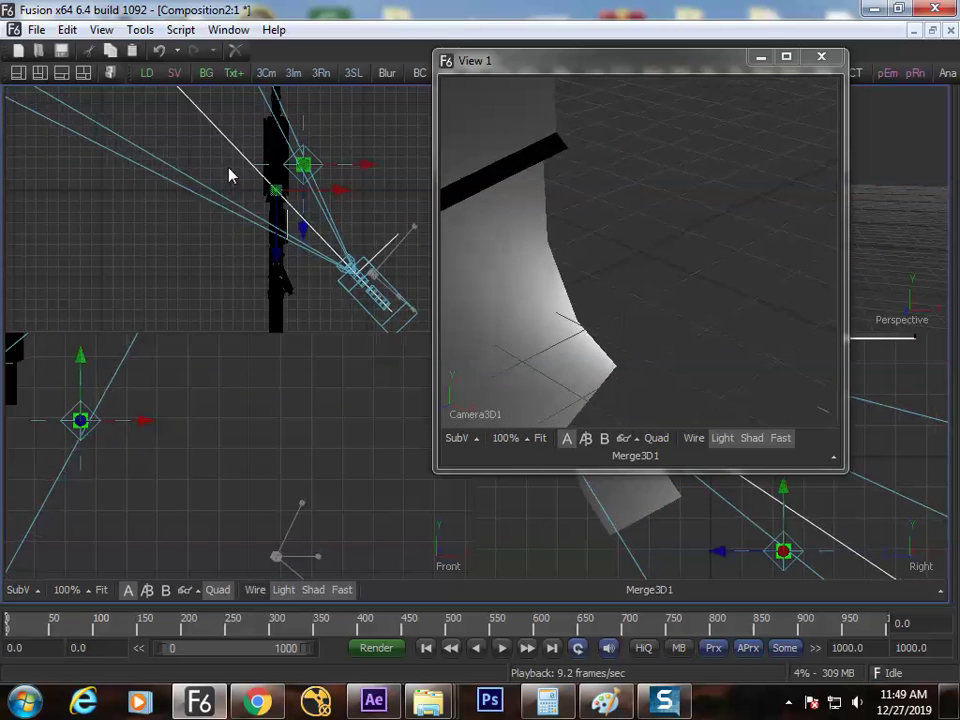
# Step: Move the camera target to the front of the rifle barrel and raise it to barrel height
pyautogui.moveTo(354, 275); pyautogui.dragTo(184, 166)
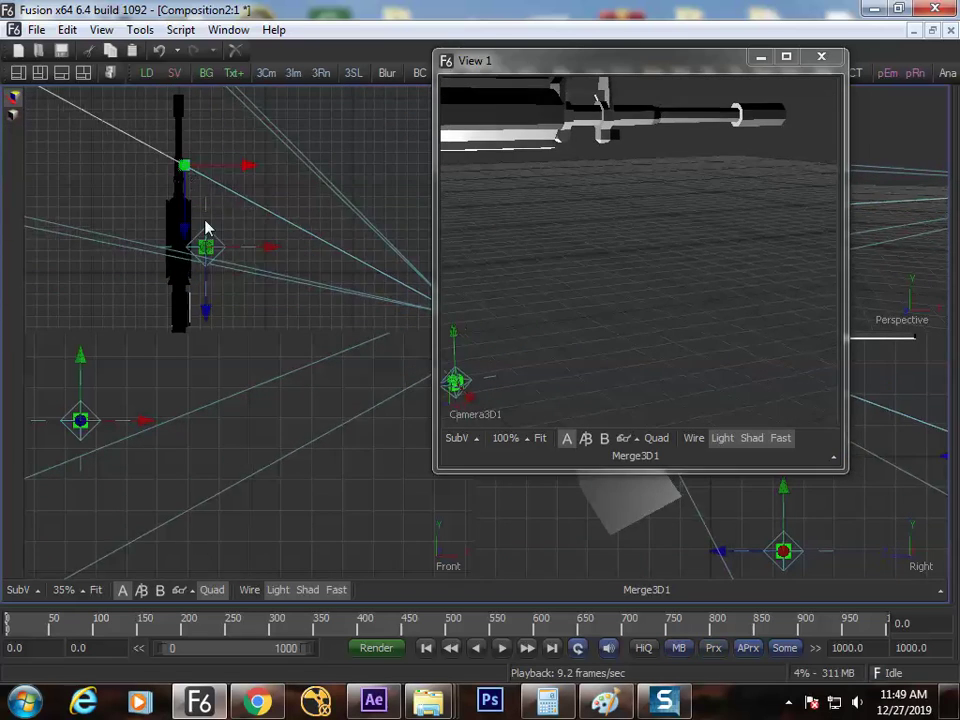
pyautogui.moveTo(134, 434); pyautogui.dragTo(282, 451)
pyautogui.moveTo(202, 413); pyautogui.dragTo(222, 493)
pyautogui.moveTo(214, 443); pyautogui.dragTo(182, 392)
pyautogui.scroll(-5, 228, 216)
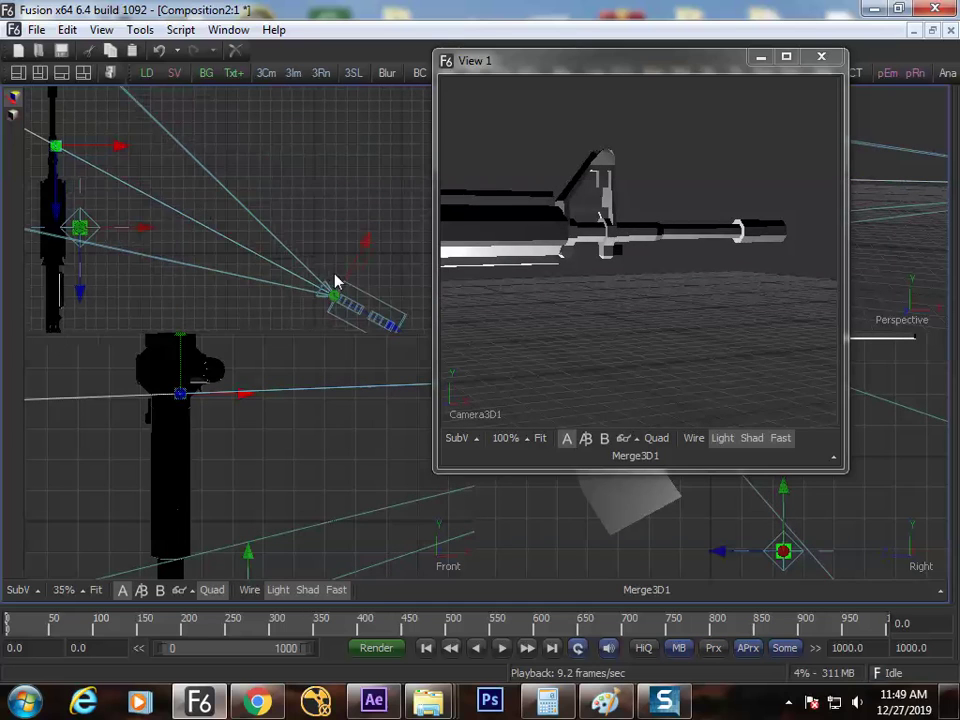
# Step: Reposition the camera around the barrel in the Top view to frame a close-up side shot of the muzzle
pyautogui.moveTo(336, 290); pyautogui.dragTo(193, 195)
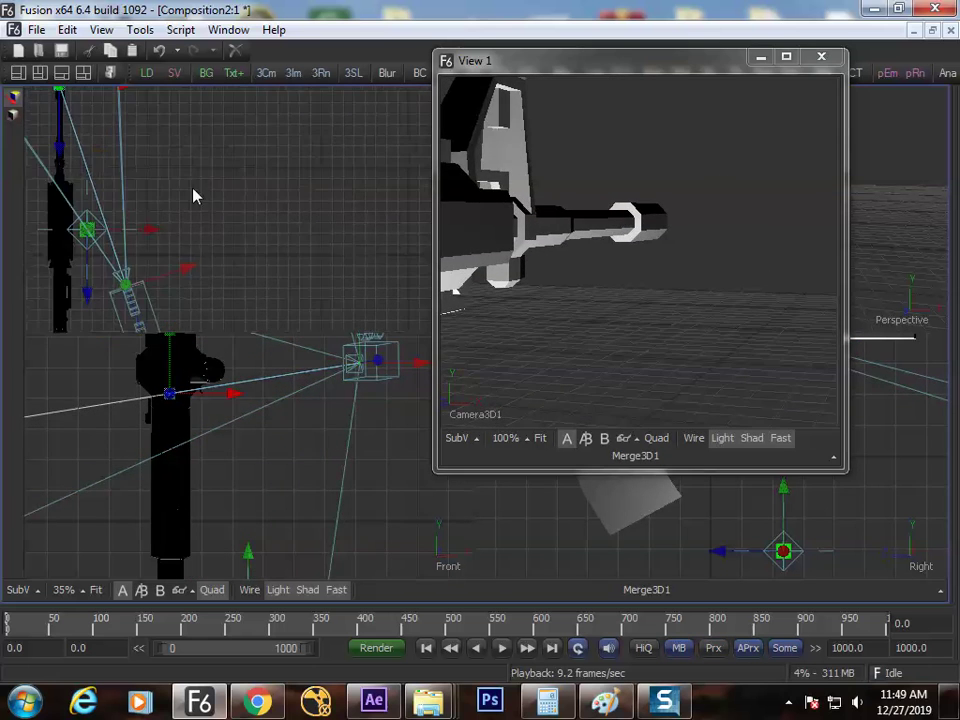
pyautogui.moveTo(122, 290); pyautogui.dragTo(110, 170)
pyautogui.moveTo(217, 234); pyautogui.dragTo(270, 315)
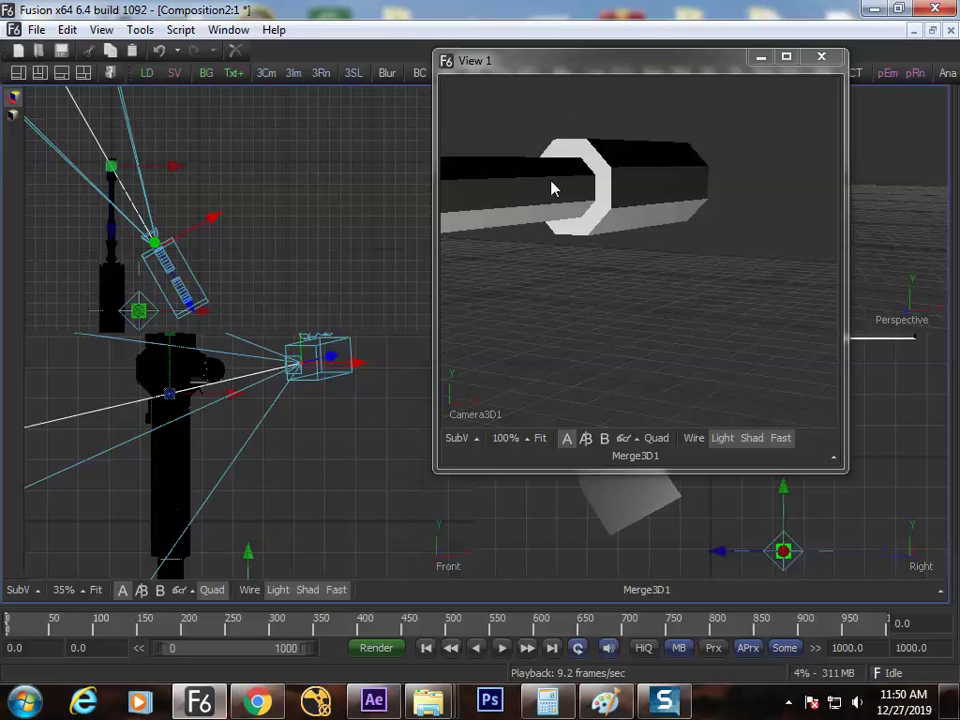
pyautogui.moveTo(175, 243); pyautogui.dragTo(271, 202)
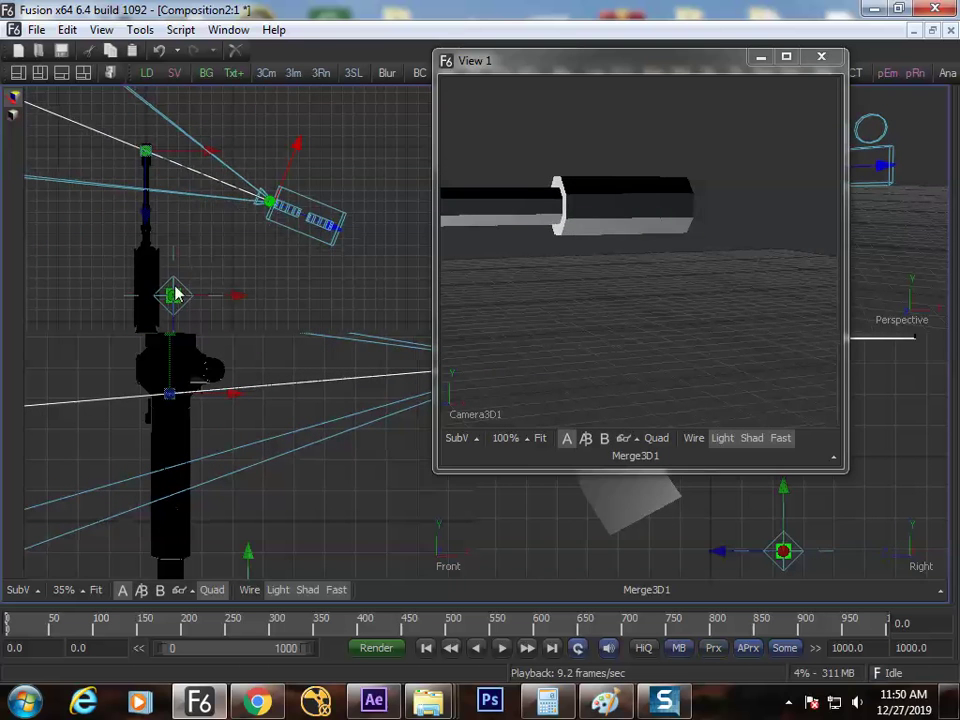
# Step: Move the point light alongside the front part of the rifle barrel in the Top view to brighten the muzzle
pyautogui.moveTo(175, 295)
pyautogui.mouseDown()
pyautogui.moveTo(212, 193)
pyautogui.moveTo(186, 212)
pyautogui.moveTo(143, 195)
pyautogui.moveTo(157, 197)
pyautogui.mouseUp()
pyautogui.moveTo(533, 66); pyautogui.dragTo(447, 65)
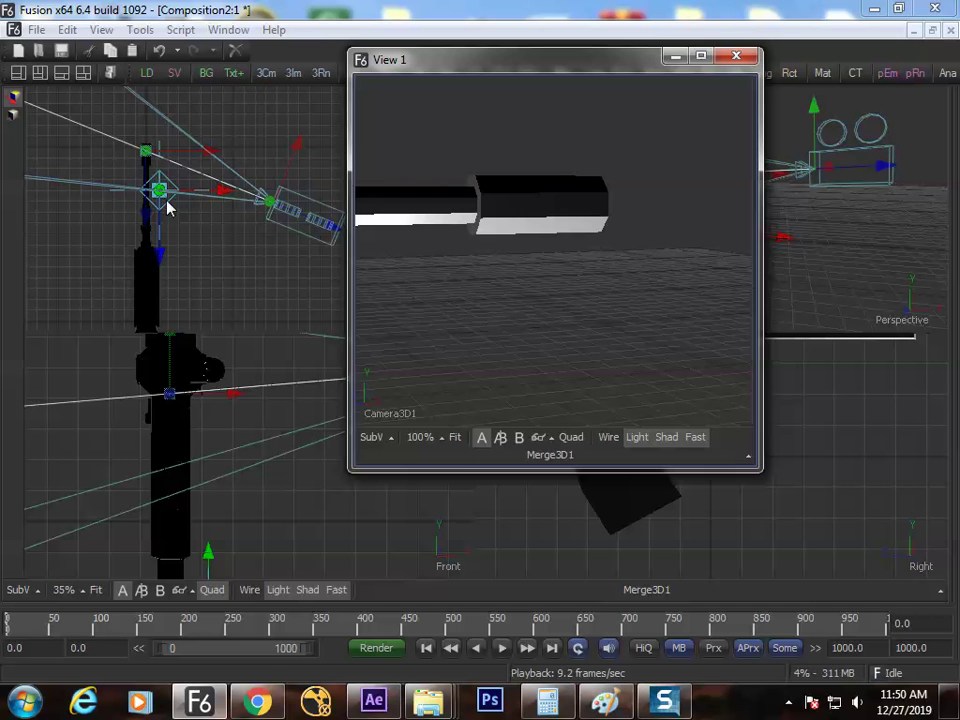
pyautogui.moveTo(168, 208); pyautogui.dragTo(172, 228)
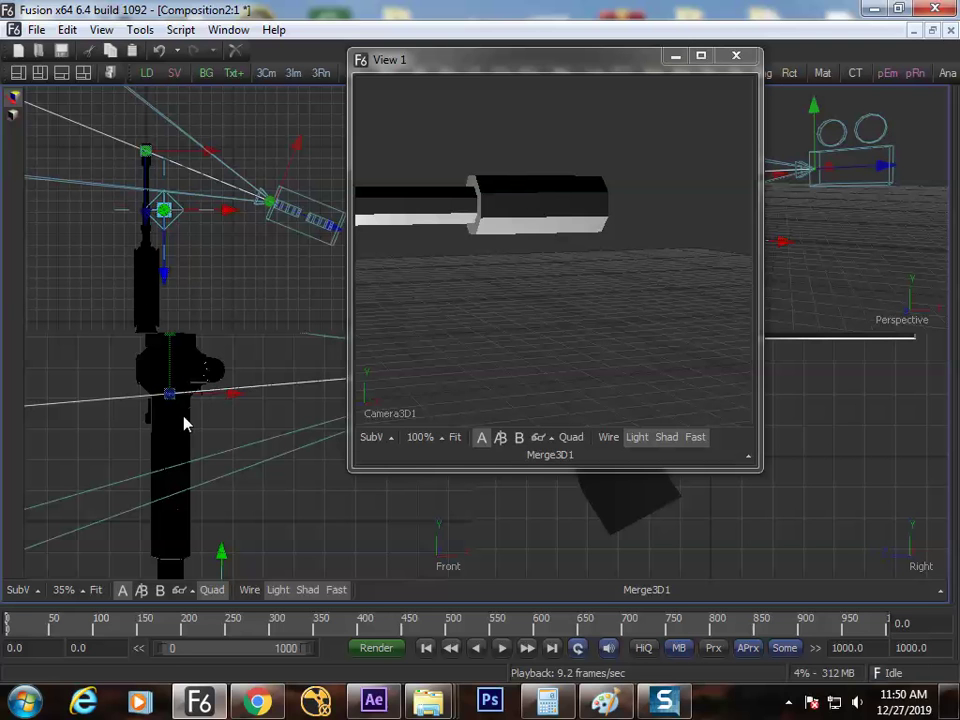
pyautogui.moveTo(251, 453); pyautogui.dragTo(238, 531)
pyautogui.moveTo(219, 422); pyautogui.dragTo(221, 511)
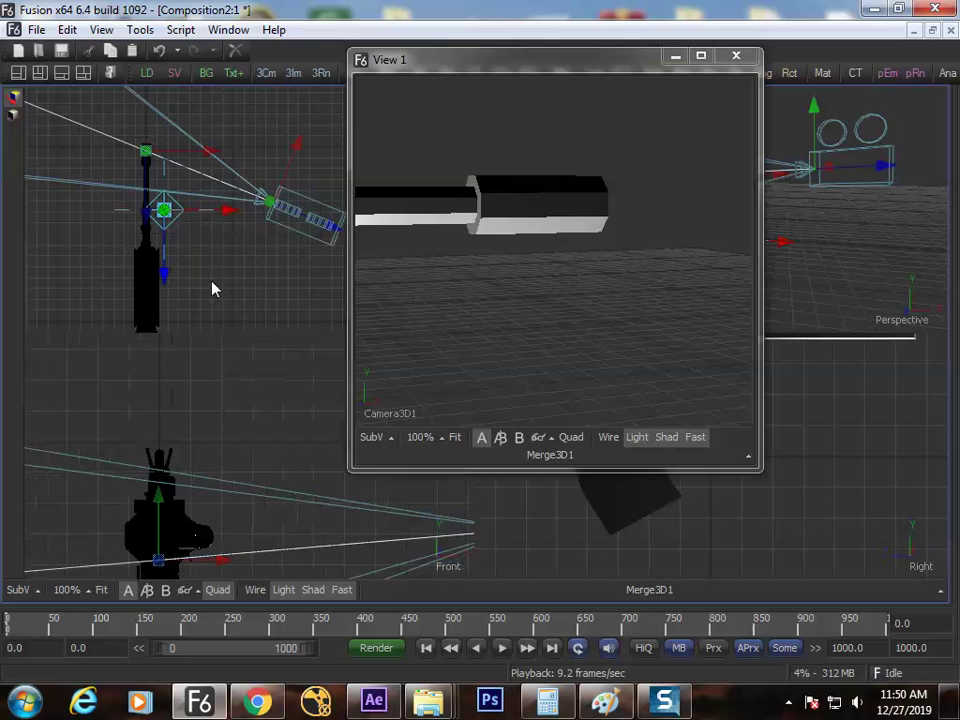
# Step: Restore the full layout and add a Text 3D tool connected to Merge3D1
pyautogui.press('F4')
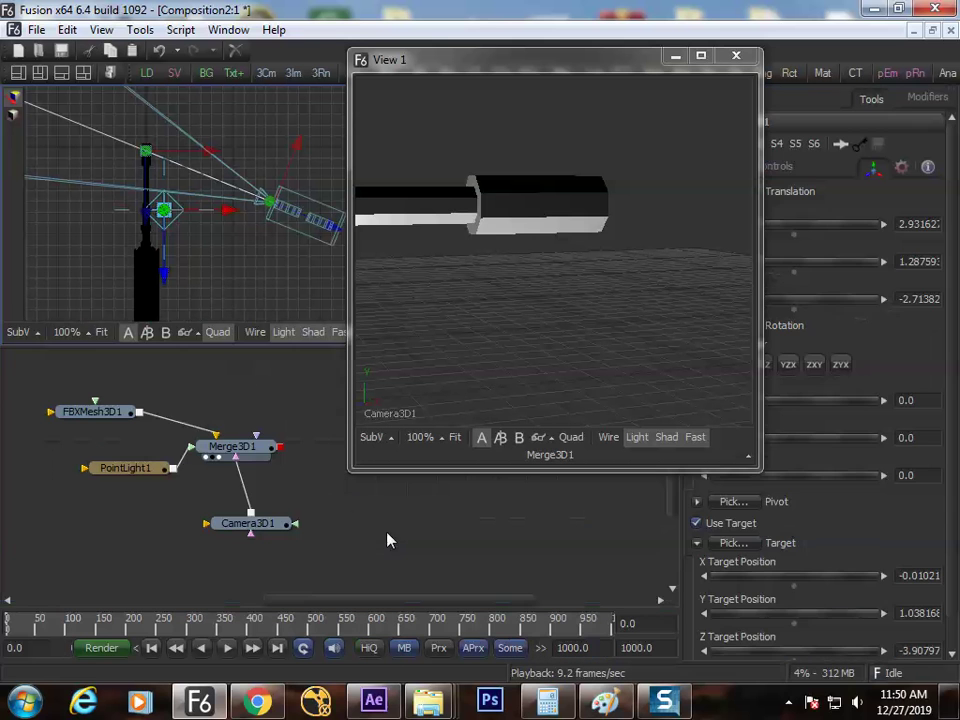
pyautogui.click(262, 452)
pyautogui.hotkey('shift', 'space')
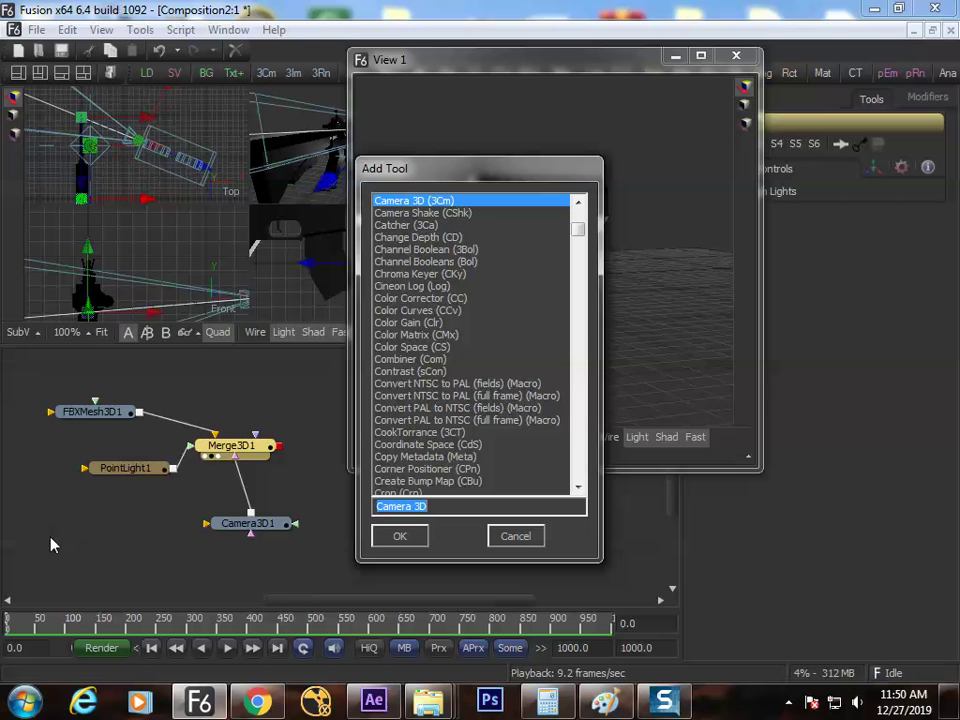
pyautogui.write('t')
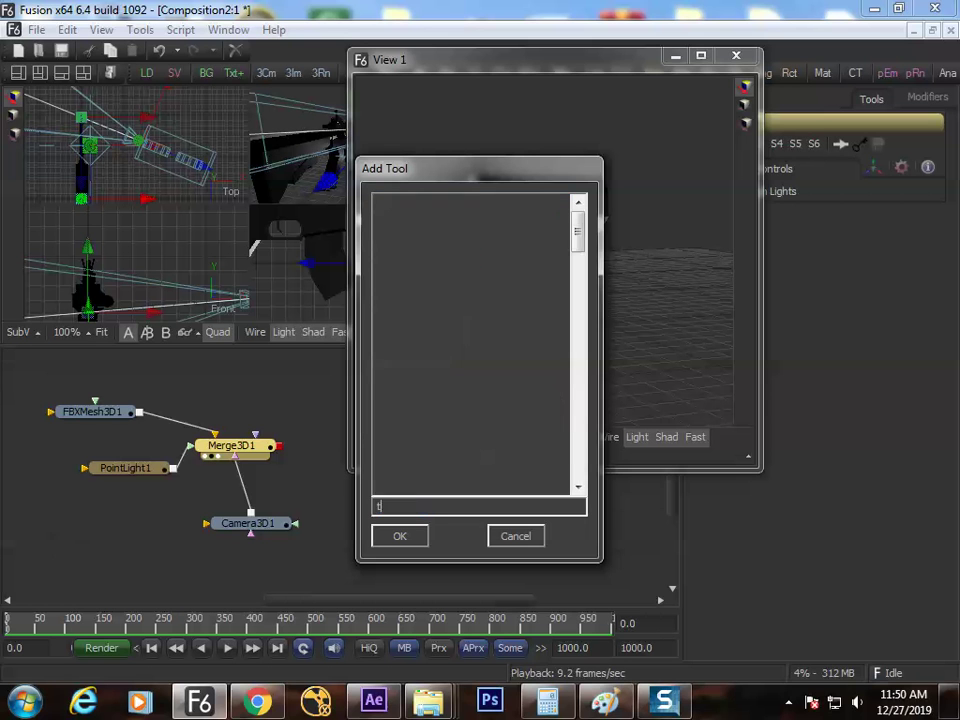
pyautogui.press('BackSpace')
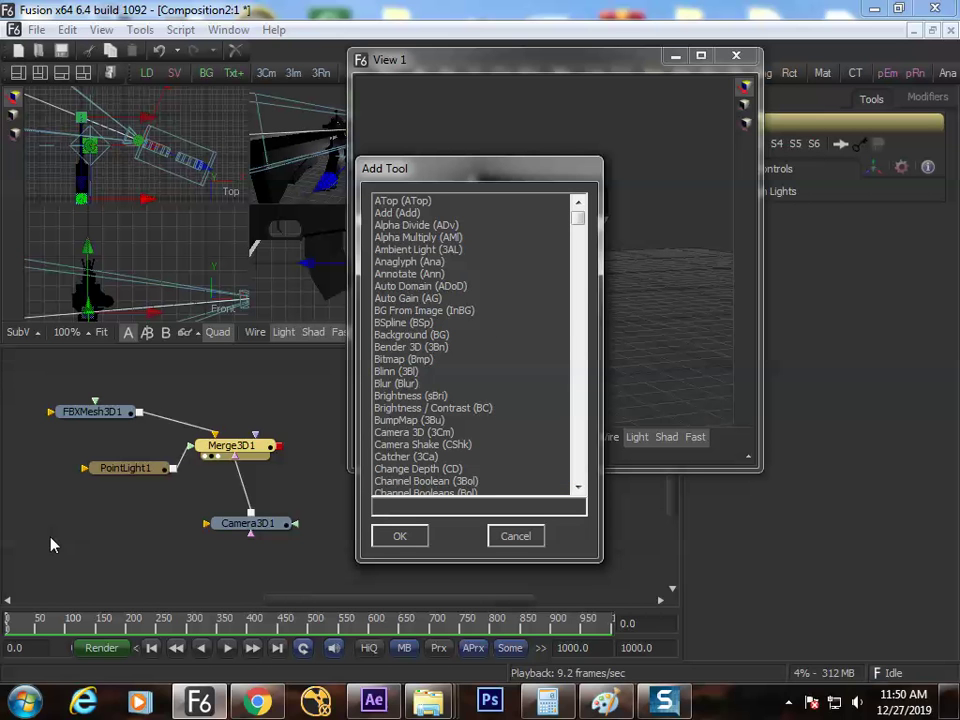
pyautogui.write('tex')
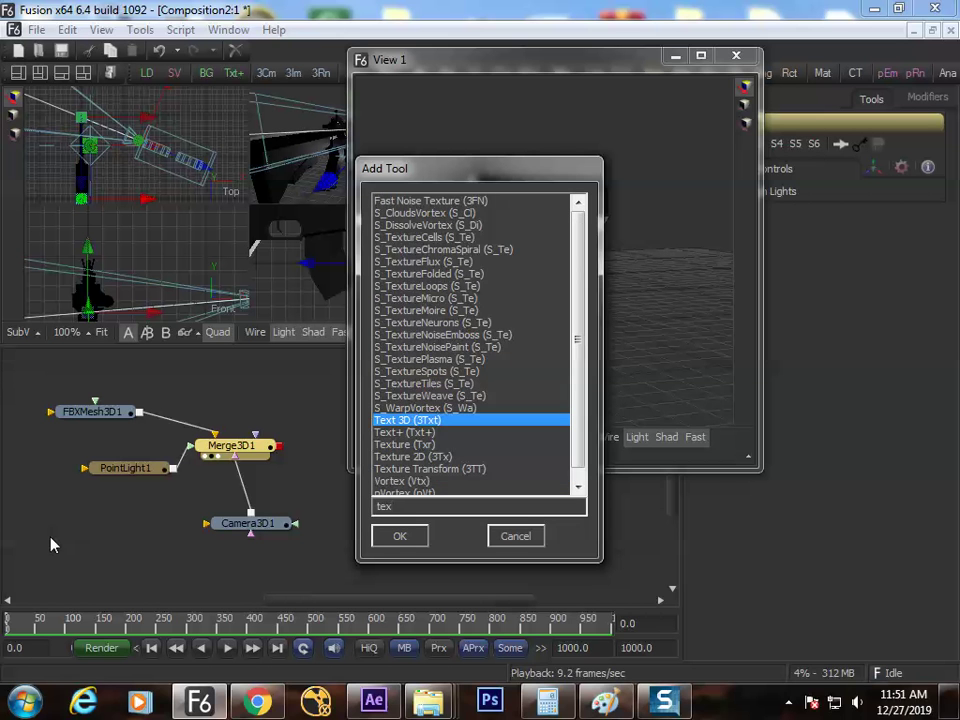
pyautogui.press('Return')
pyautogui.moveTo(250, 555); pyautogui.dragTo(259, 478)
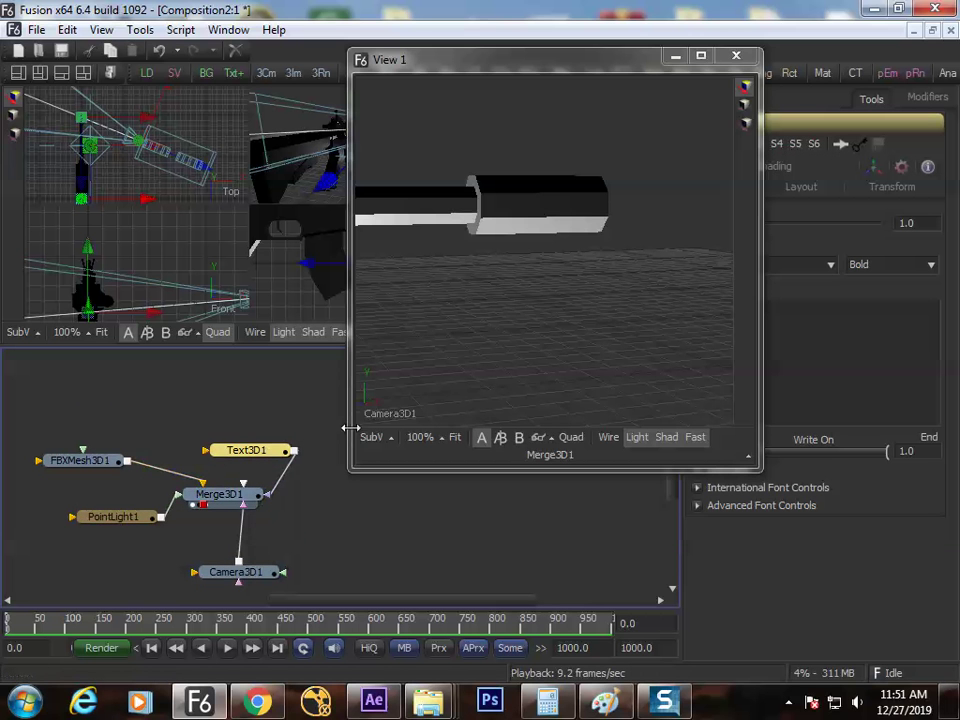
# Step: Shrink the floating camera view, enter "hero" as the 3D text and set its extrusion depth to about 0.021
pyautogui.moveTo(757, 468); pyautogui.dragTo(630, 392)
pyautogui.write('hero')
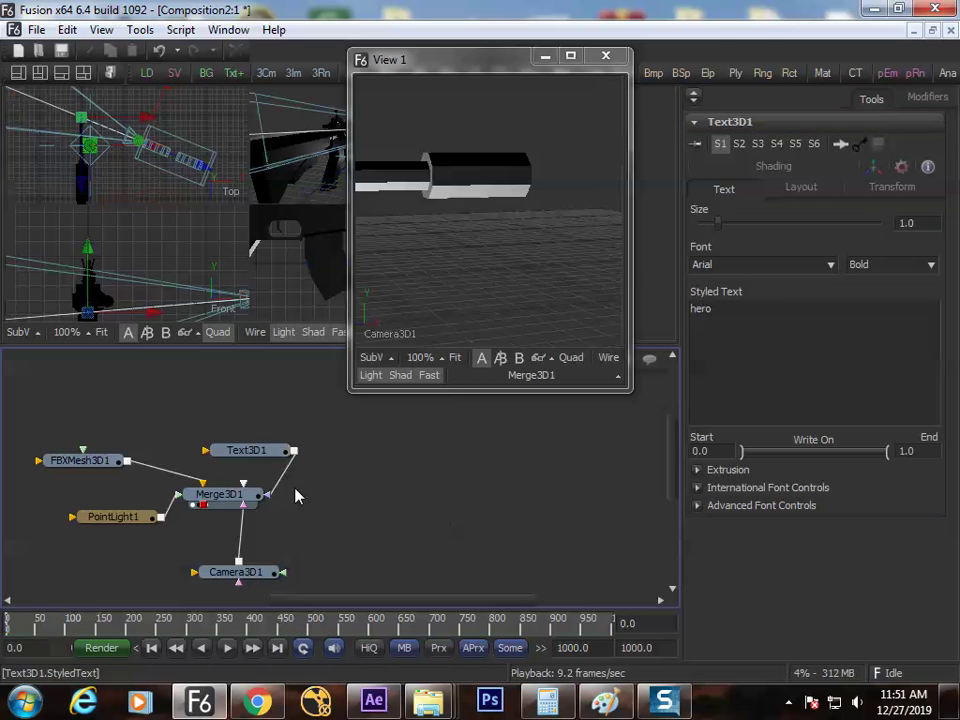
pyautogui.click(697, 469)
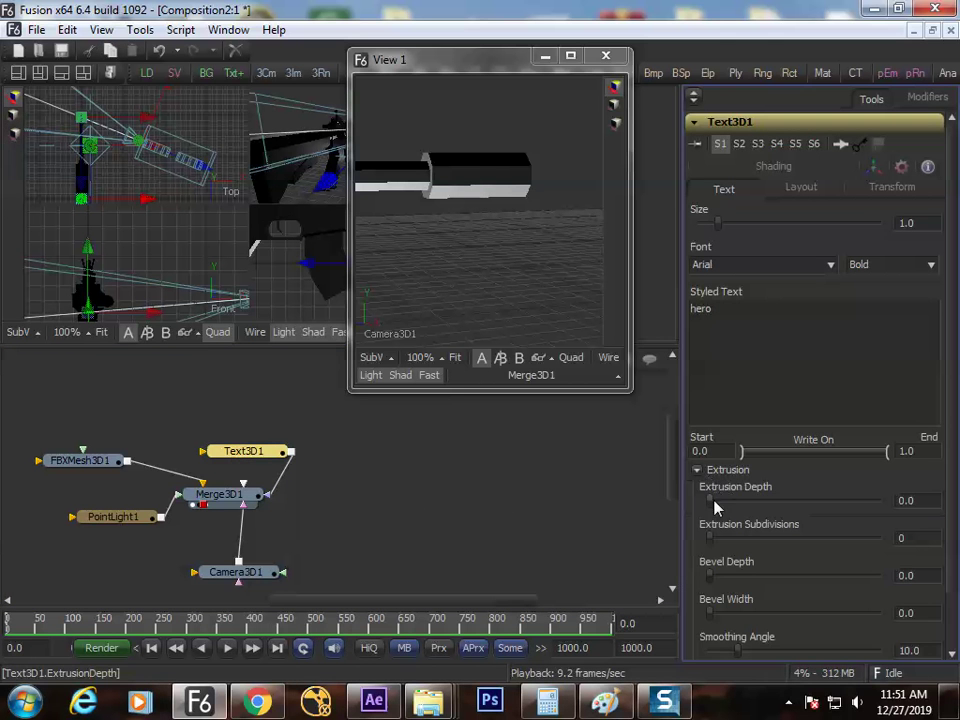
pyautogui.moveTo(712, 502); pyautogui.dragTo(730, 502)
pyautogui.click(207, 405)
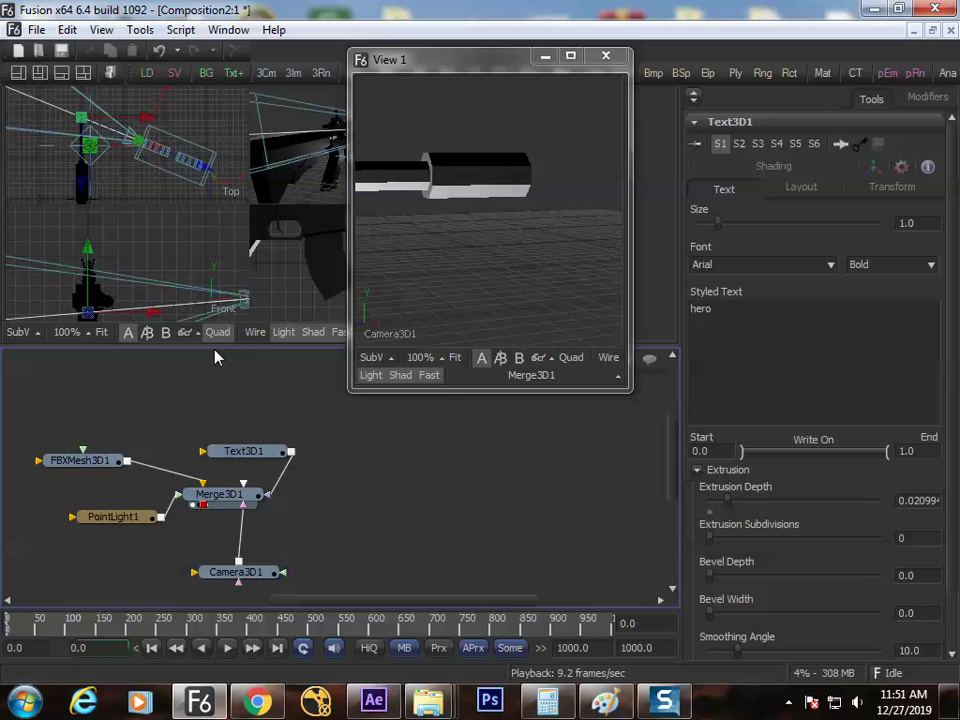
# Step: Offset the text about 0.022 in X and raise it above the rifle to a Y offset of about 1.92
pyautogui.click(265, 458)
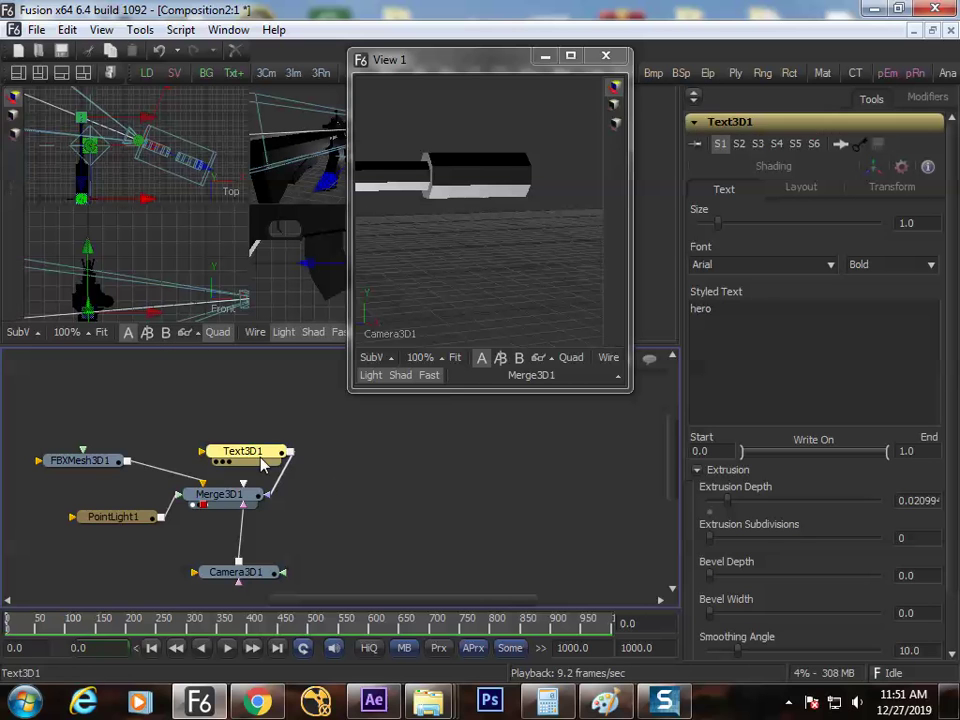
pyautogui.scroll(-5, 167, 208)
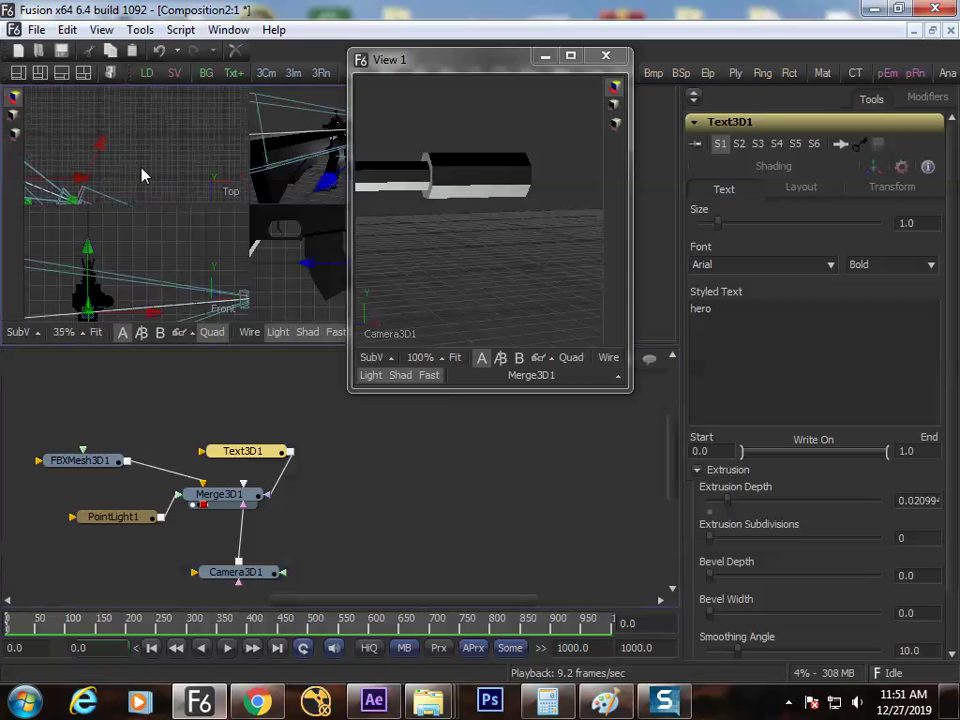
pyautogui.scroll(5, 160, 172)
pyautogui.click(891, 187)
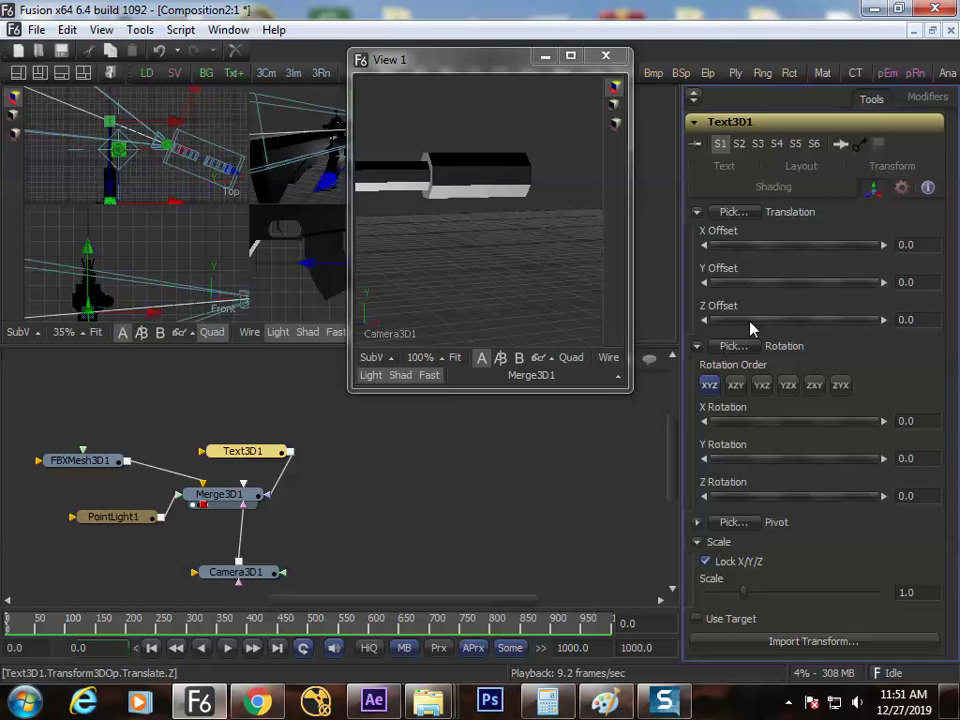
pyautogui.moveTo(762, 252)
pyautogui.mouseDown()
pyautogui.moveTo(791, 251)
pyautogui.moveTo(748, 254)
pyautogui.mouseUp()
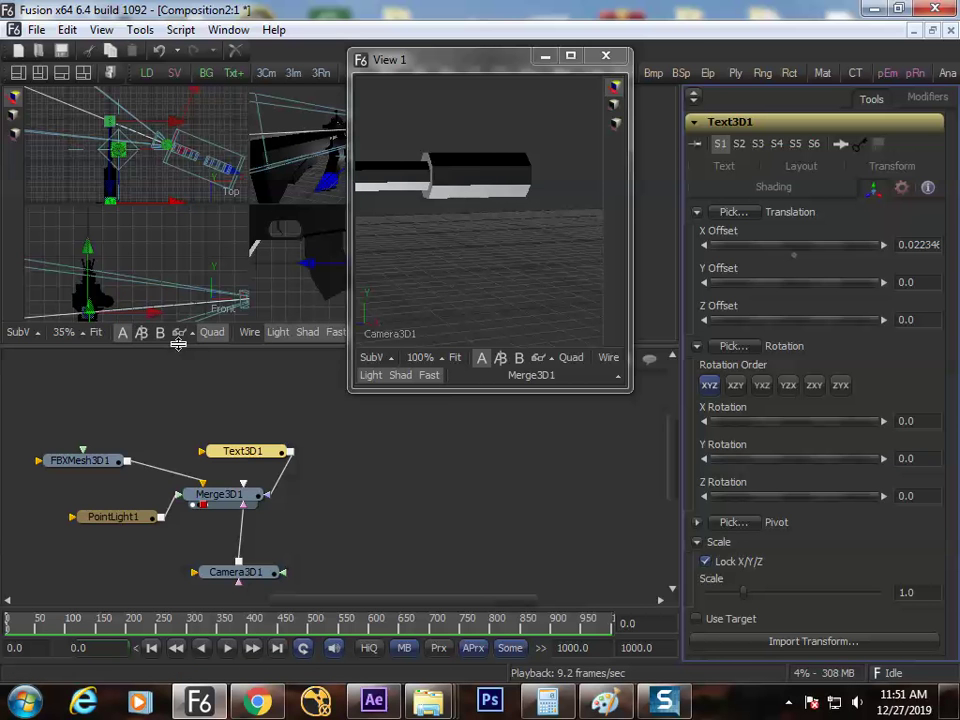
pyautogui.moveTo(178, 343); pyautogui.dragTo(178, 522)
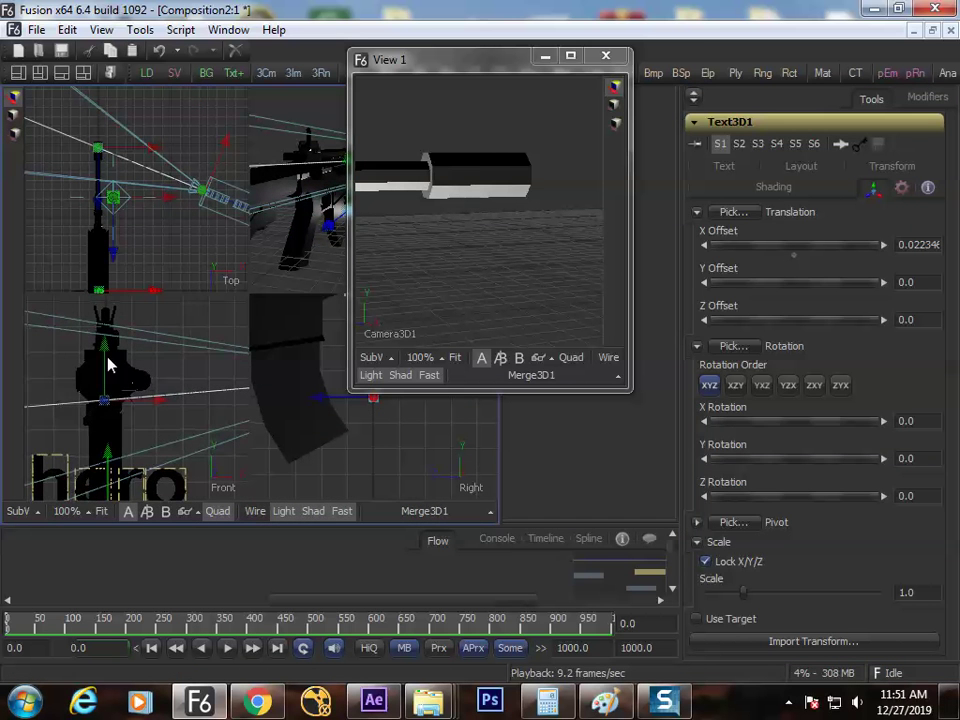
pyautogui.moveTo(130, 392); pyautogui.dragTo(154, 271)
pyautogui.moveTo(156, 318); pyautogui.dragTo(134, 311)
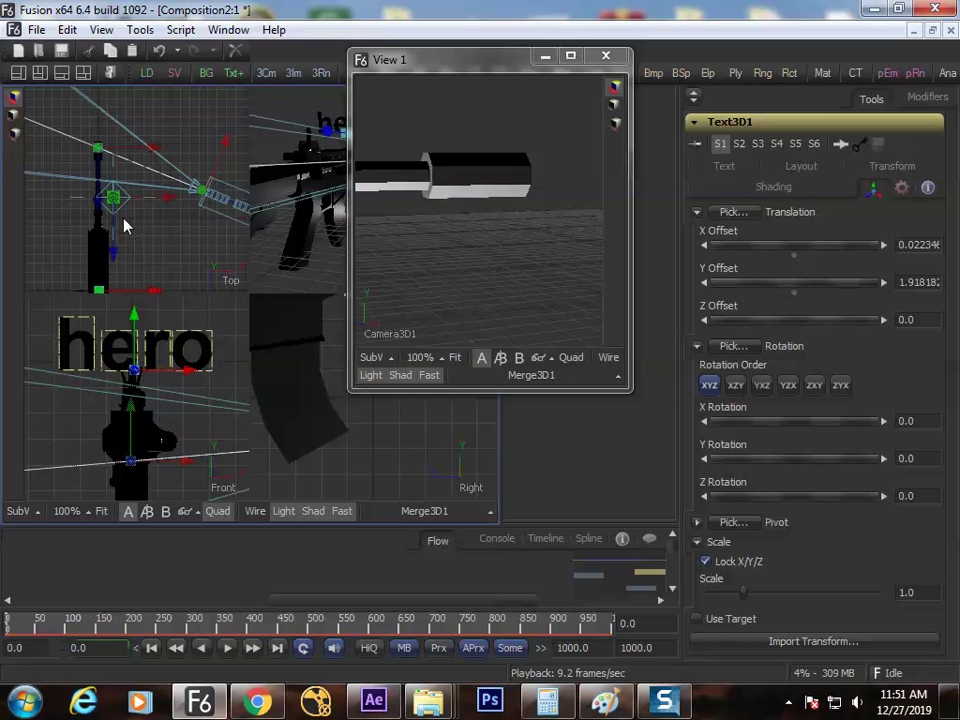
pyautogui.moveTo(124, 218)
pyautogui.mouseDown()
pyautogui.moveTo(137, 167)
pyautogui.moveTo(134, 229)
pyautogui.mouseUp()
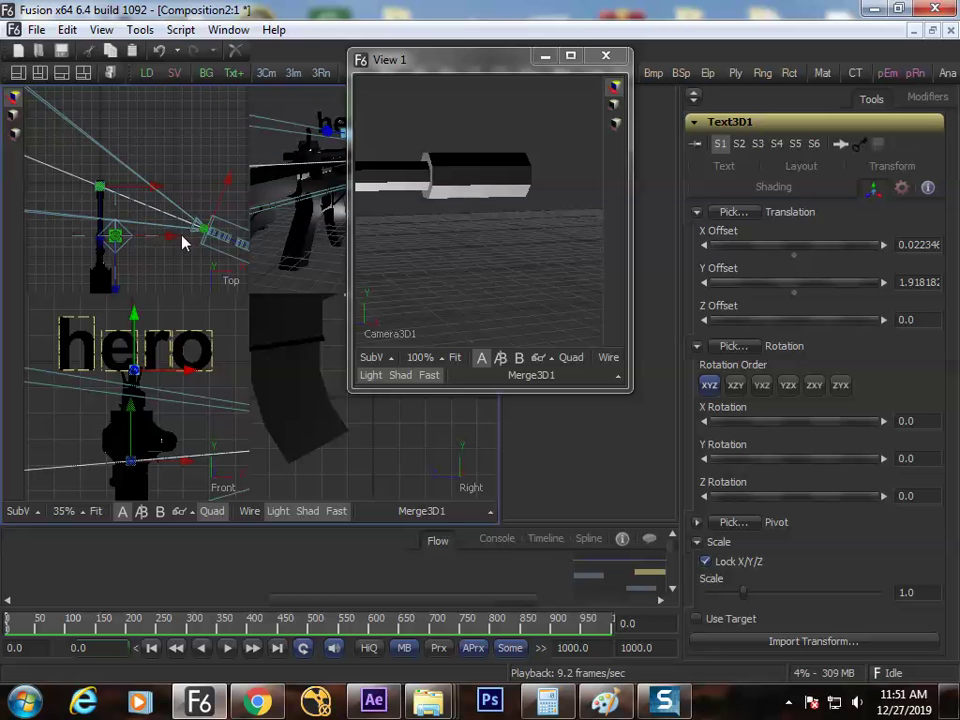
# Step: Move the text to the muzzle end in the Right view and lower it onto the barrel, about Y 1.32 and Z -3.79
pyautogui.moveTo(329, 394); pyautogui.dragTo(302, 432)
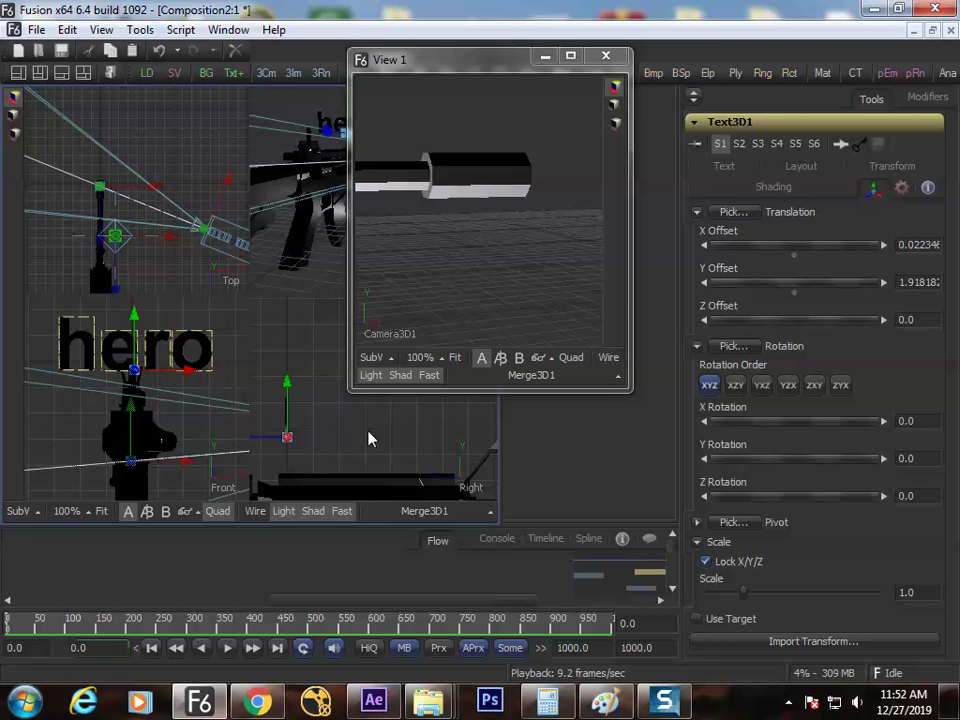
pyautogui.press('F4')
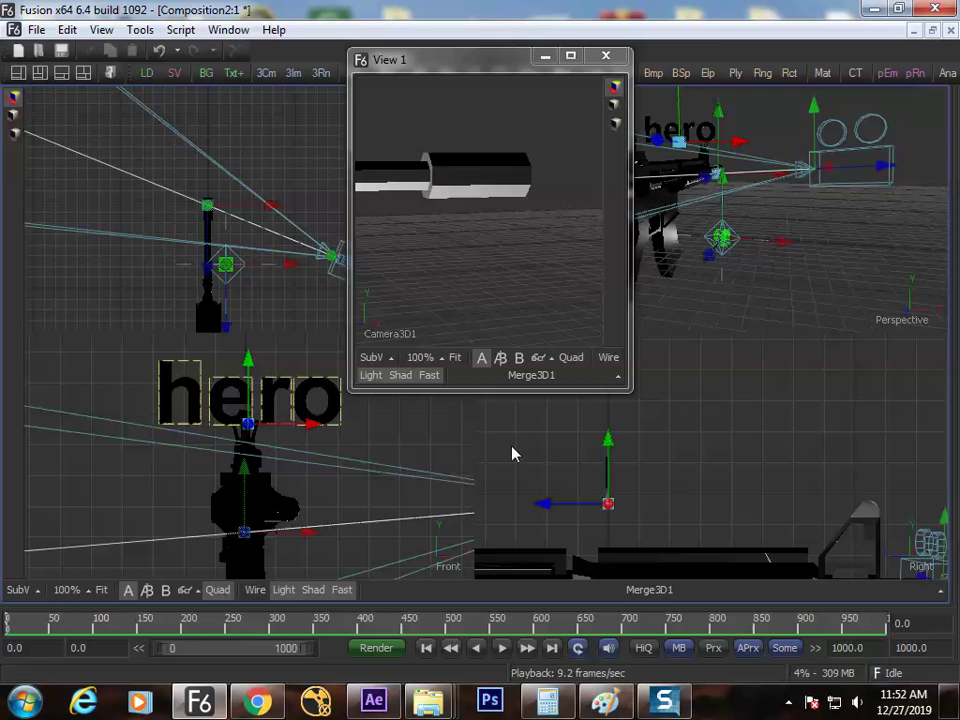
pyautogui.moveTo(767, 469); pyautogui.dragTo(789, 450)
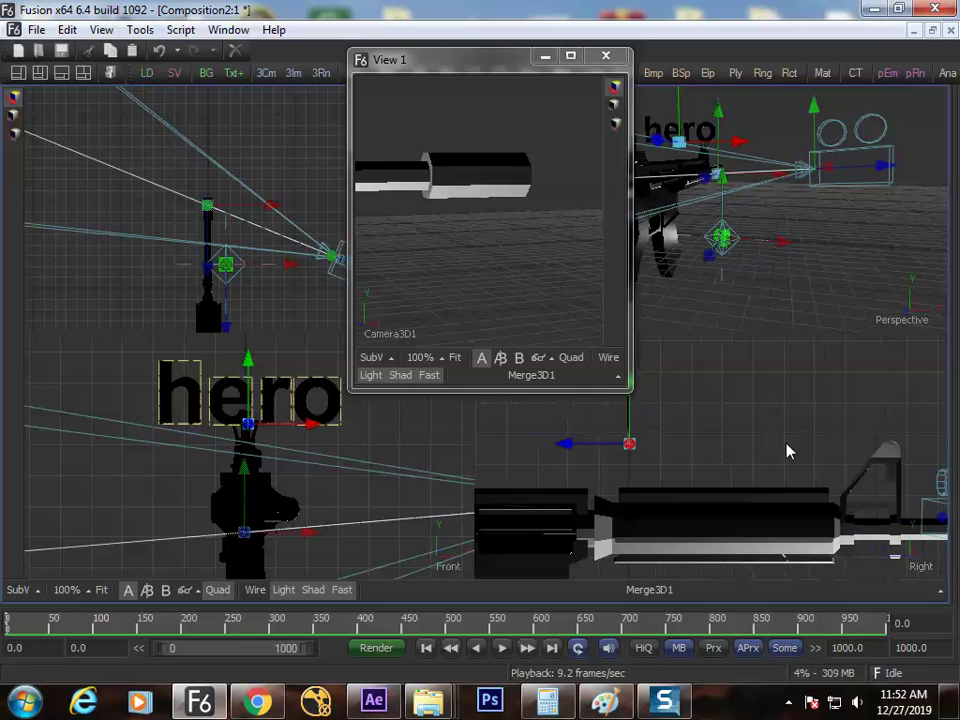
pyautogui.moveTo(567, 453); pyautogui.dragTo(718, 404)
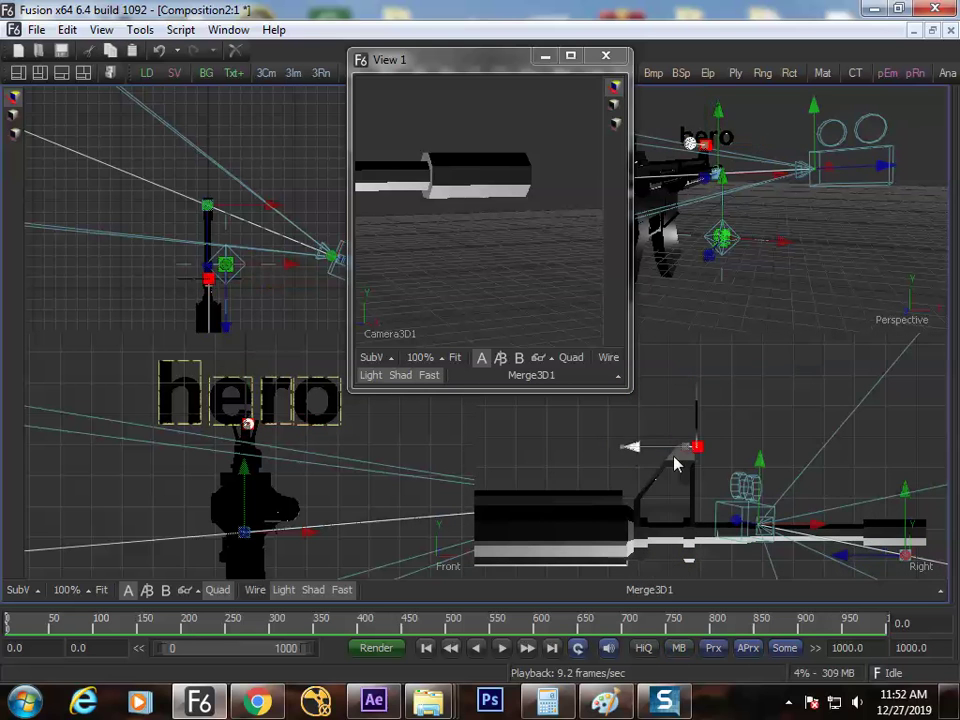
pyautogui.moveTo(628, 446); pyautogui.dragTo(810, 446)
pyautogui.moveTo(879, 386); pyautogui.dragTo(803, 436)
pyautogui.moveTo(750, 484); pyautogui.dragTo(770, 480)
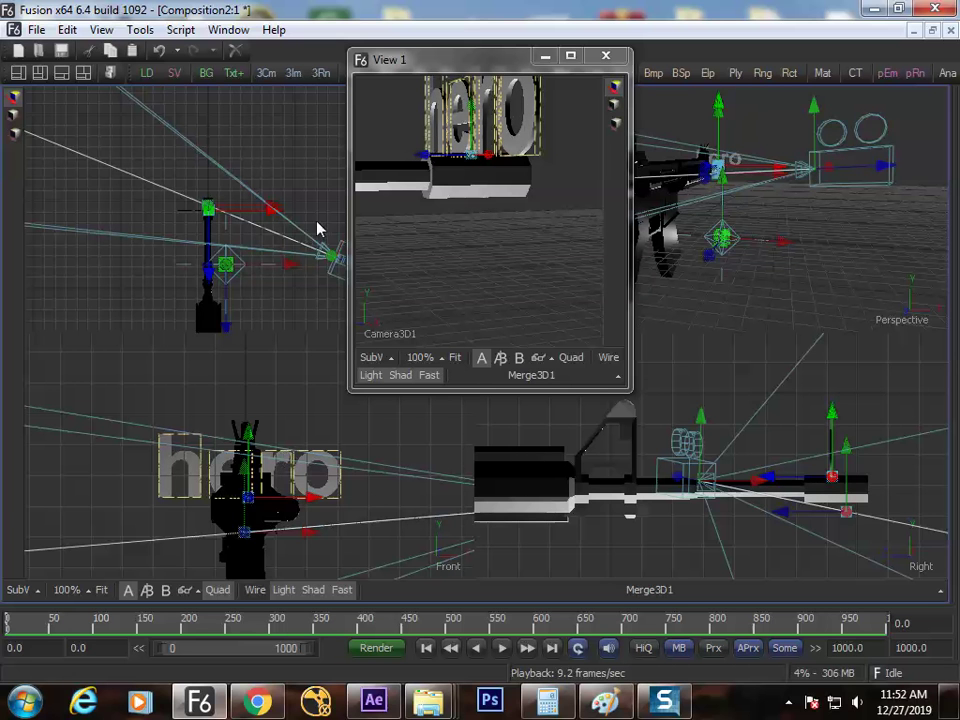
# Step: Restore the full layout and rotate the hero text about 74.4 degrees around Y so it faces the camera along the barrel
pyautogui.press('F4')
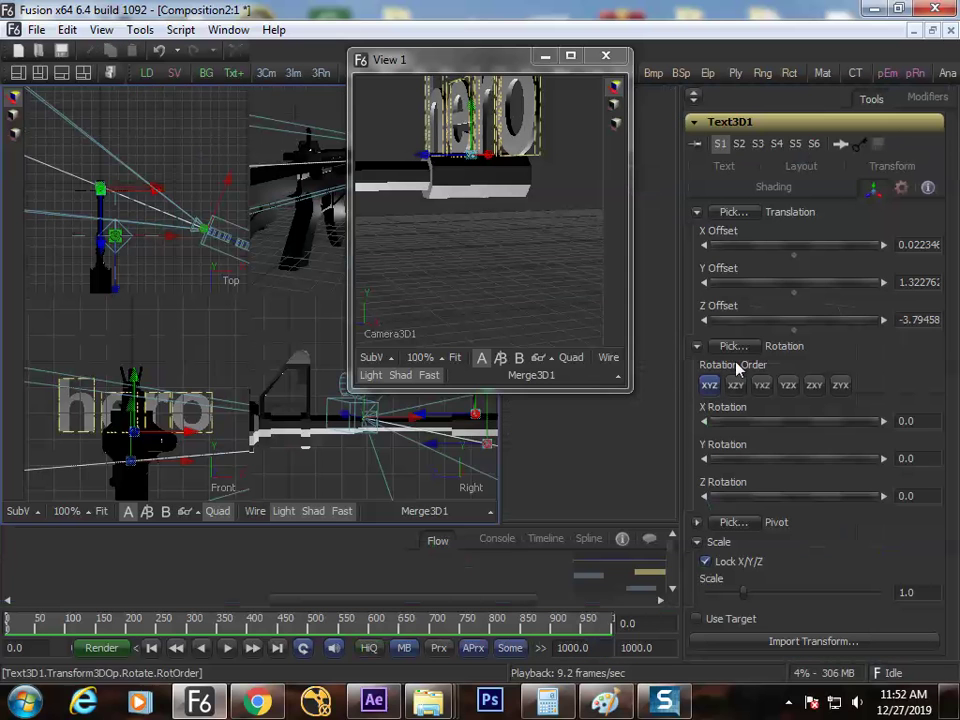
pyautogui.moveTo(247, 440); pyautogui.dragTo(263, 386)
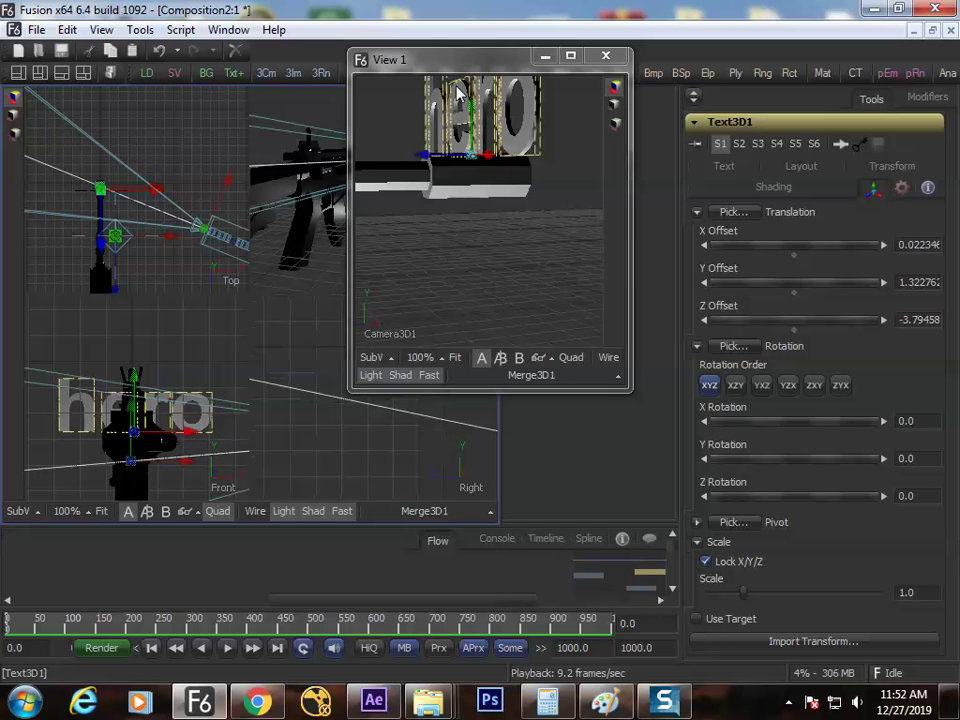
pyautogui.moveTo(480, 67); pyautogui.dragTo(696, 86)
pyautogui.moveTo(384, 409); pyautogui.dragTo(338, 373)
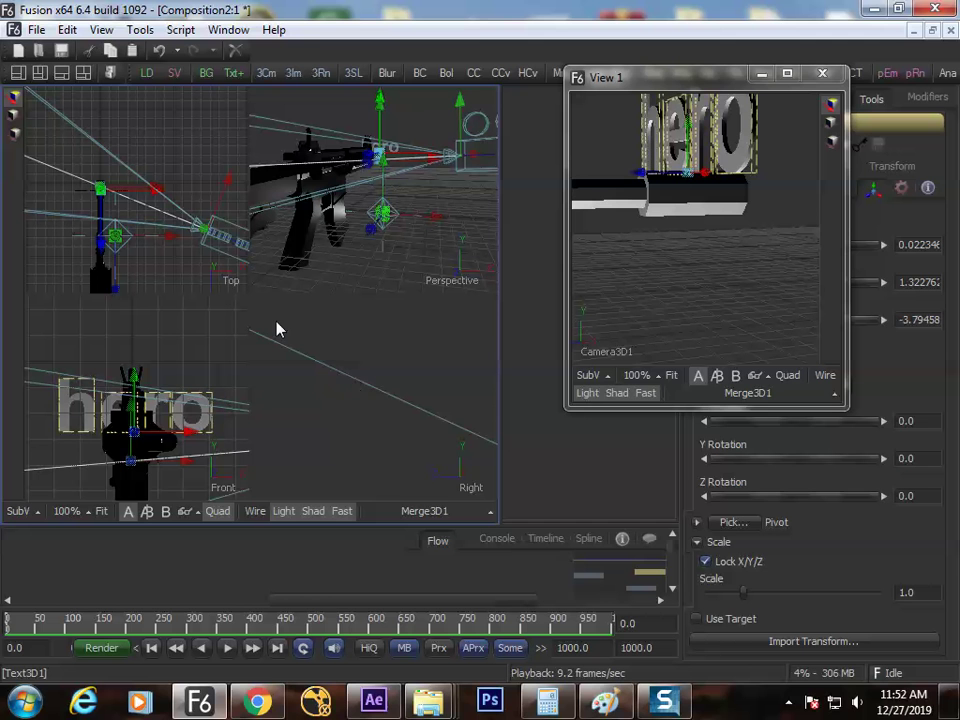
pyautogui.scroll(-5, 277, 329)
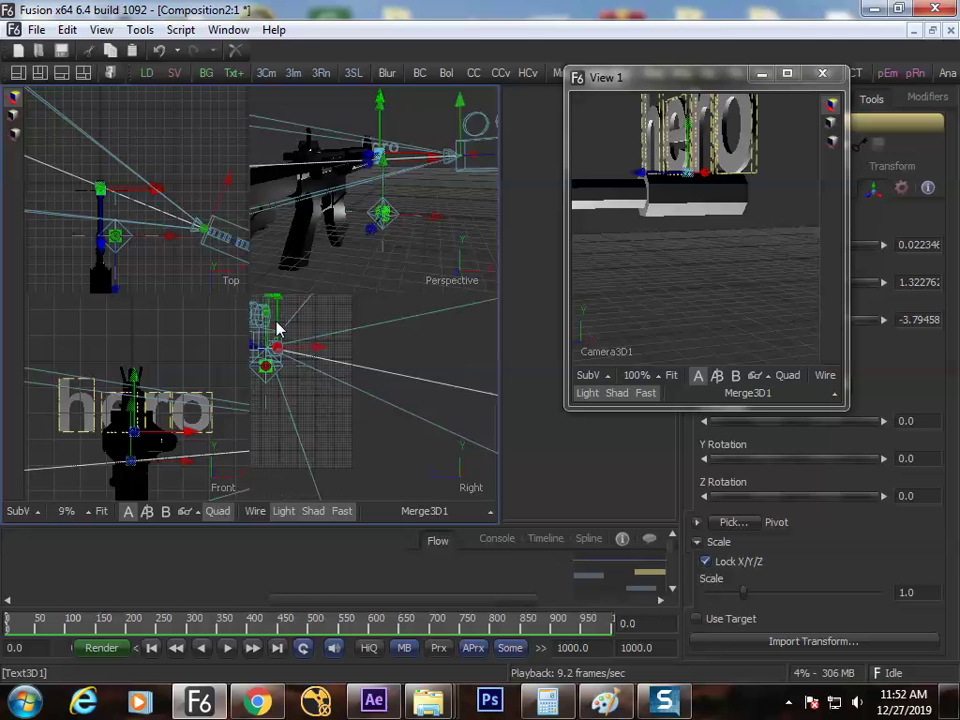
pyautogui.moveTo(321, 348); pyautogui.dragTo(377, 397)
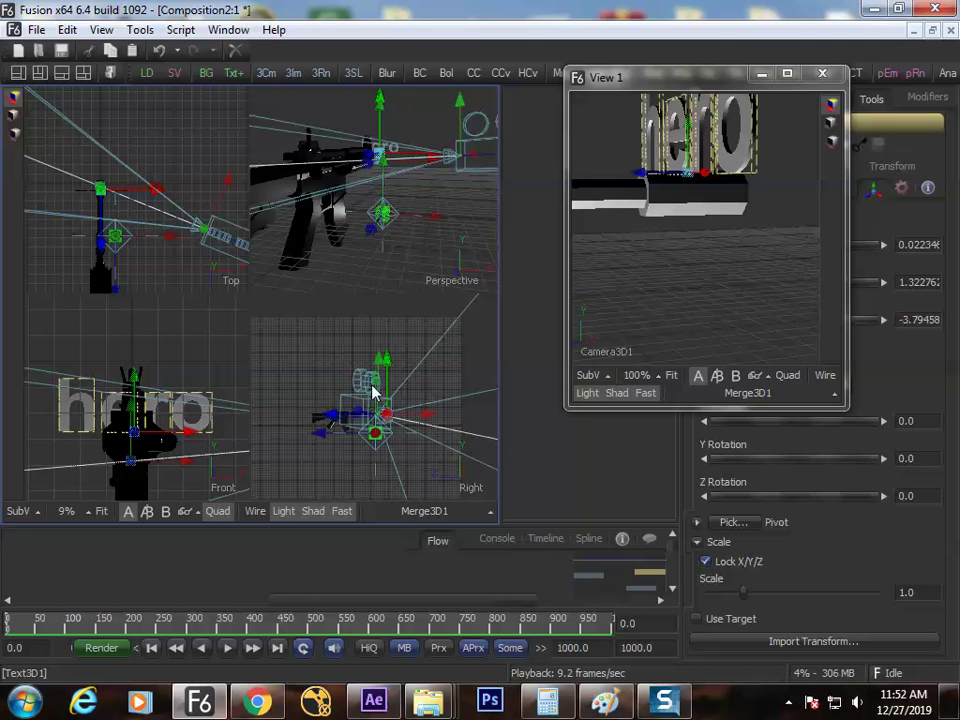
pyautogui.scroll(3, 372, 392)
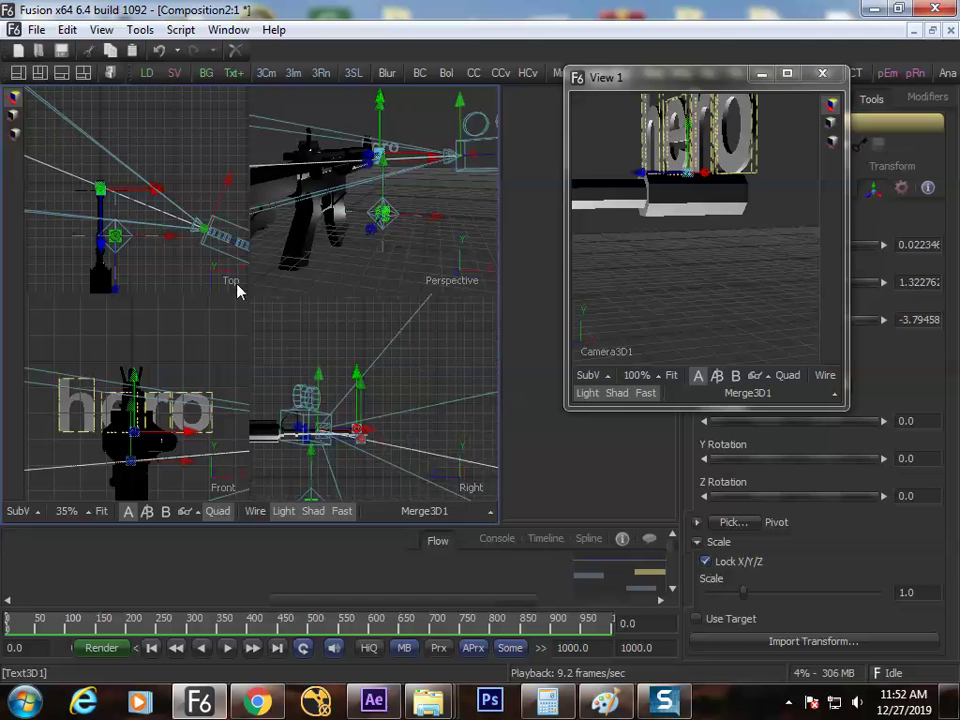
pyautogui.scroll(4, 238, 290)
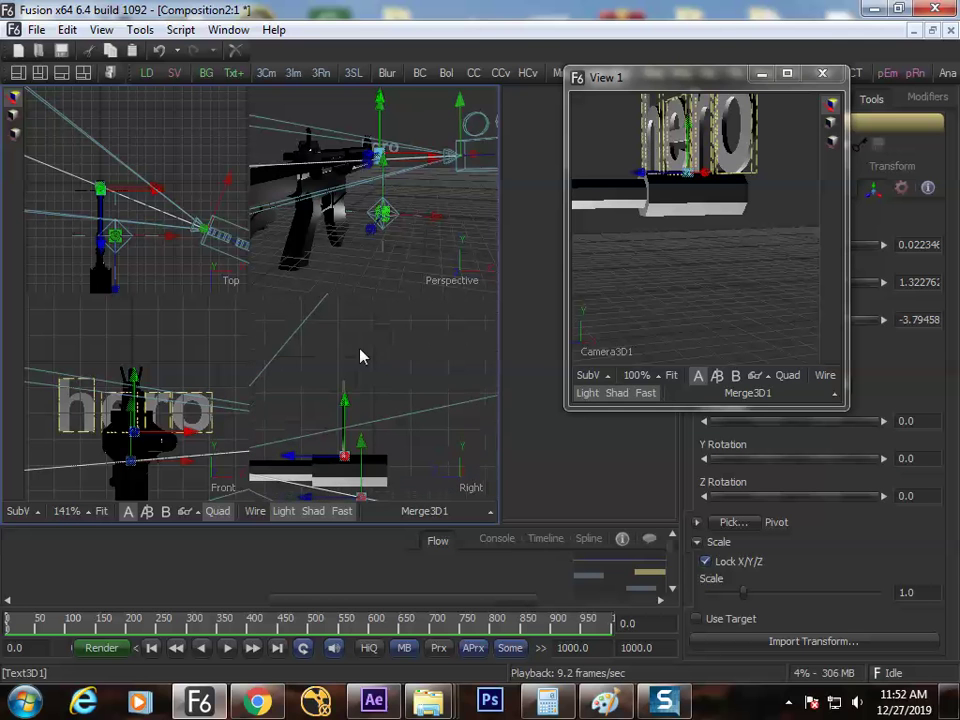
pyautogui.scroll(2, 331, 352)
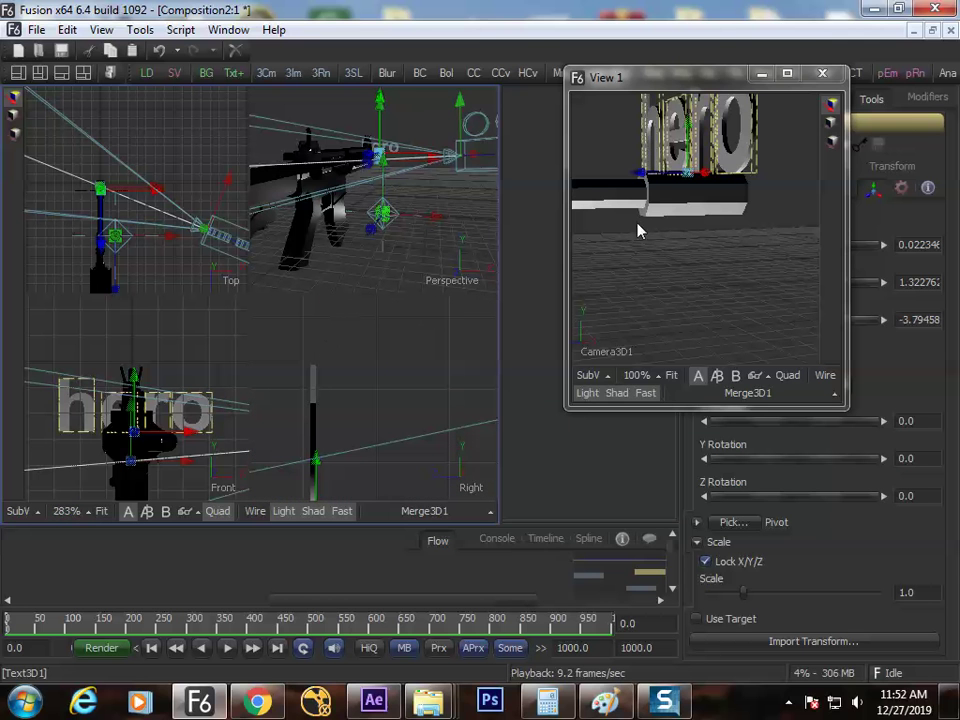
pyautogui.moveTo(703, 88); pyautogui.dragTo(523, 114)
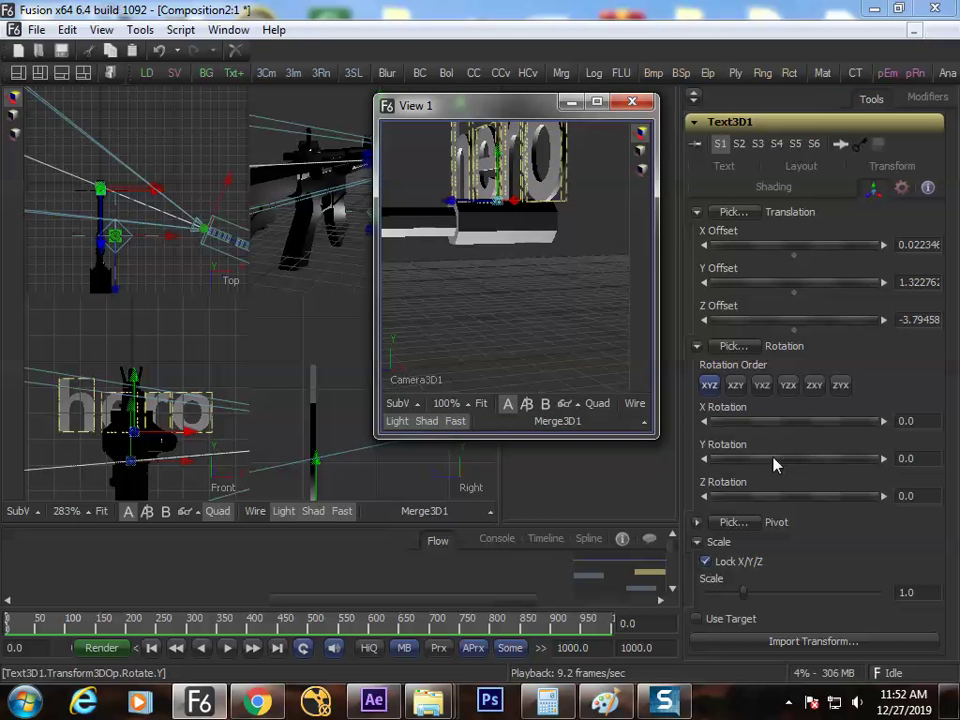
pyautogui.moveTo(780, 459); pyautogui.dragTo(808, 463)
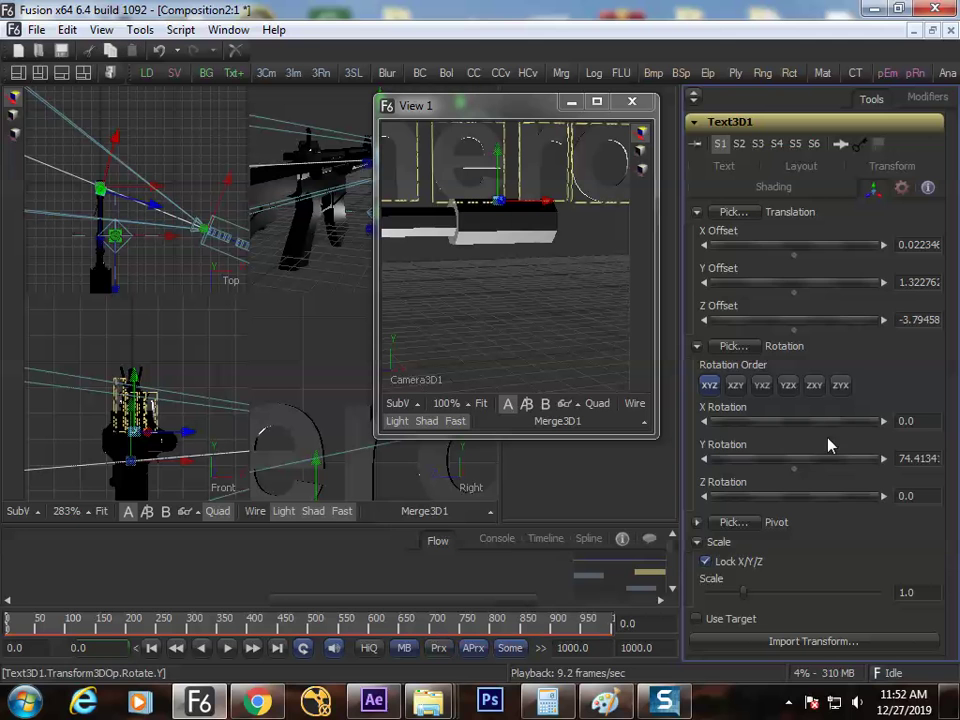
# Step: Reduce the hero text's size to about 0.471 and deselect it
pyautogui.click(729, 167)
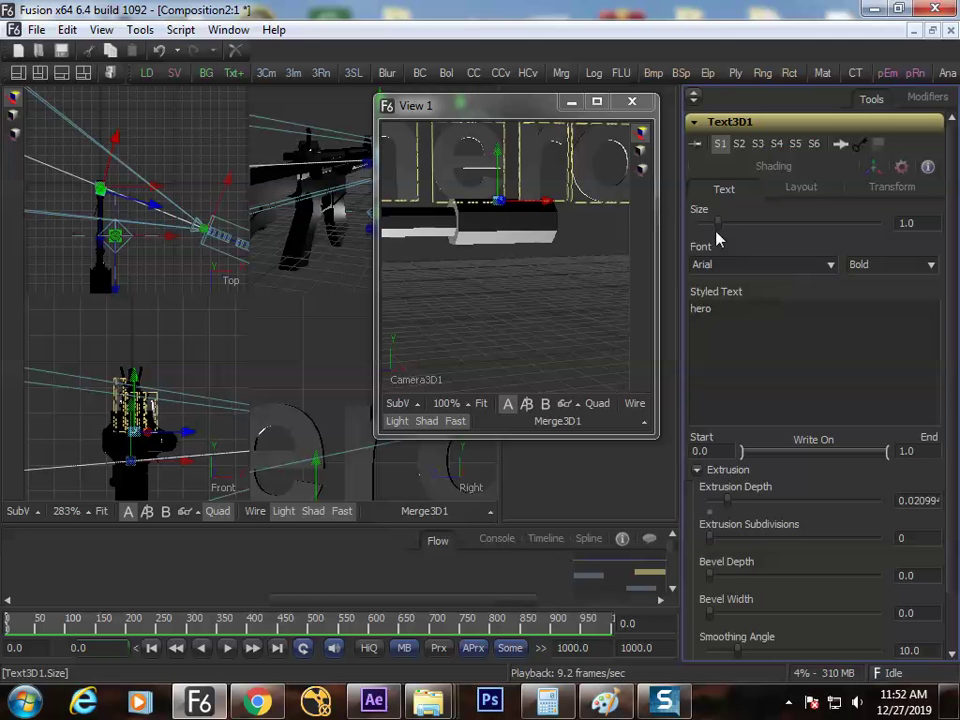
pyautogui.moveTo(716, 237); pyautogui.dragTo(711, 227)
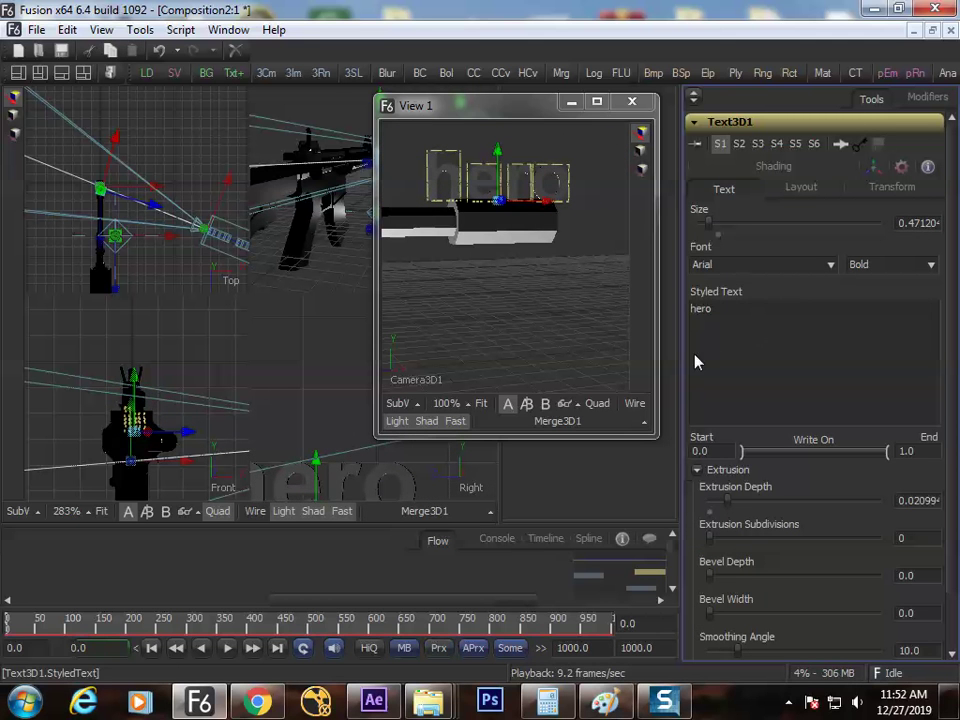
pyautogui.click(494, 275)
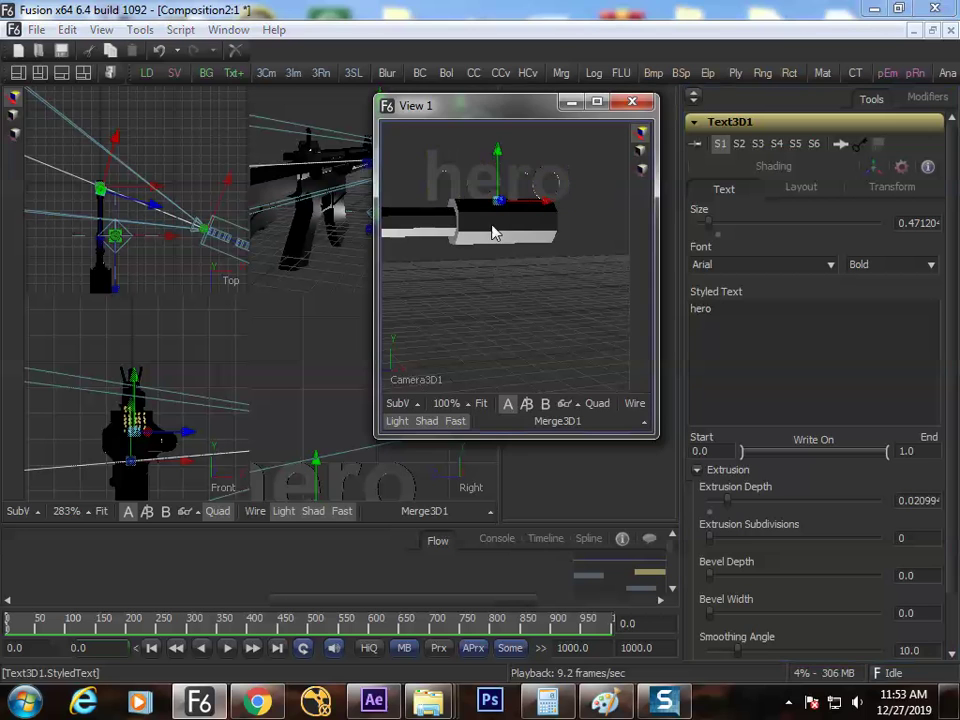
# Step: Reposition the camera and its target in the Top and Front views to frame the hero text side-on above the muzzle
pyautogui.moveTo(210, 236)
pyautogui.mouseDown()
pyautogui.moveTo(199, 212)
pyautogui.moveTo(214, 222)
pyautogui.mouseUp()
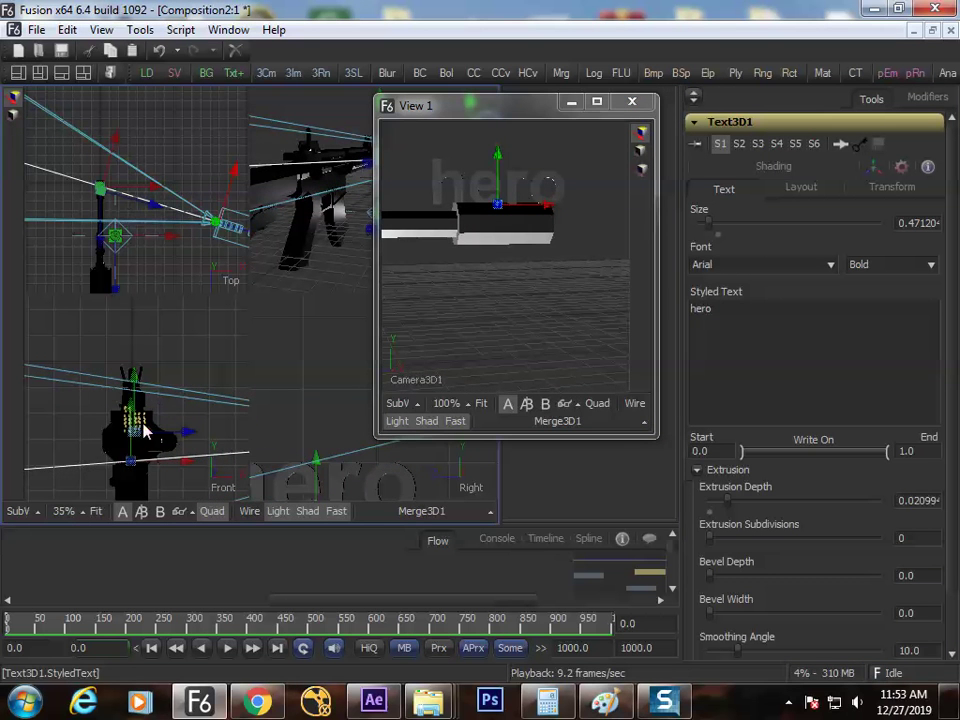
pyautogui.moveTo(138, 465); pyautogui.dragTo(137, 397)
pyautogui.moveTo(222, 236); pyautogui.dragTo(105, 187)
pyautogui.moveTo(151, 222); pyautogui.dragTo(68, 208)
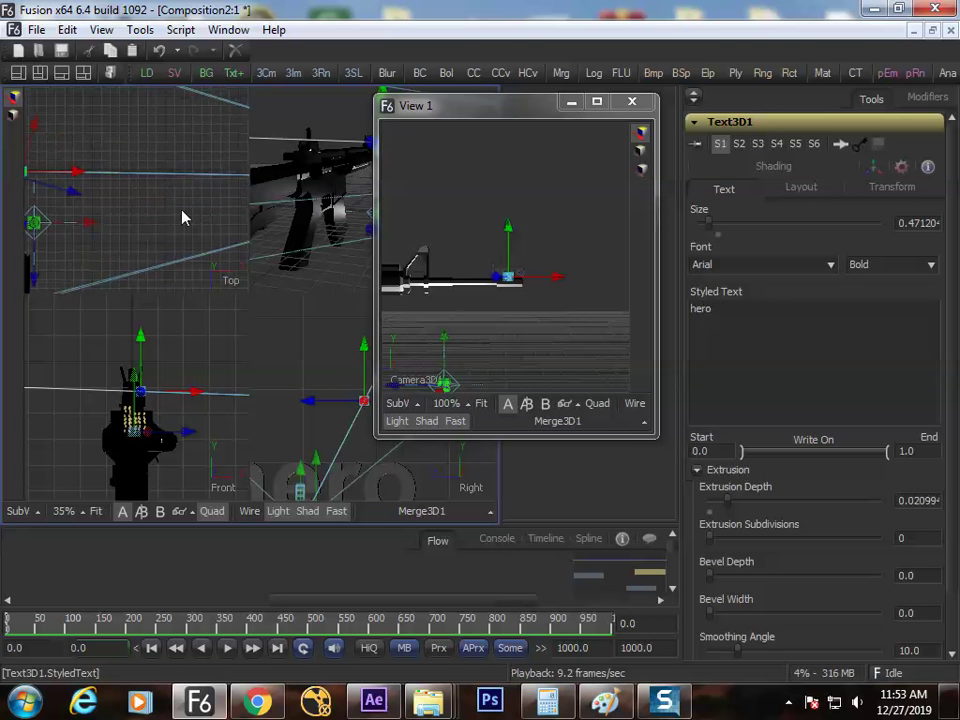
pyautogui.moveTo(217, 209); pyautogui.dragTo(6, 258)
pyautogui.moveTo(229, 231)
pyautogui.mouseDown()
pyautogui.moveTo(77, 214)
pyautogui.moveTo(212, 229)
pyautogui.moveTo(24, 229)
pyautogui.moveTo(154, 227)
pyautogui.moveTo(341, 267)
pyautogui.mouseUp()
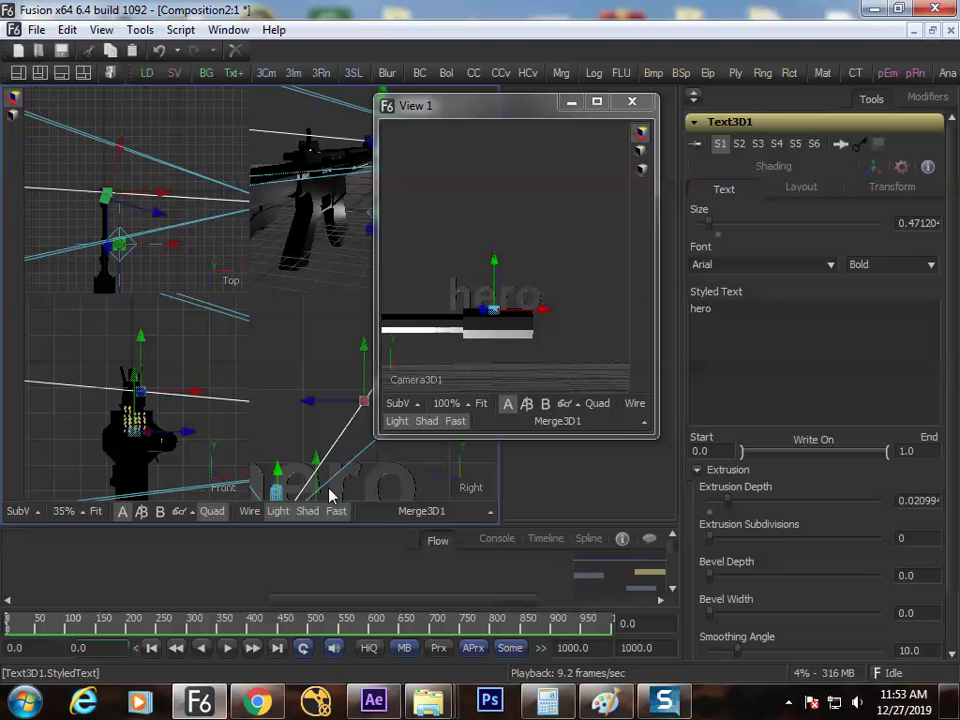
pyautogui.scroll(5, 336, 472)
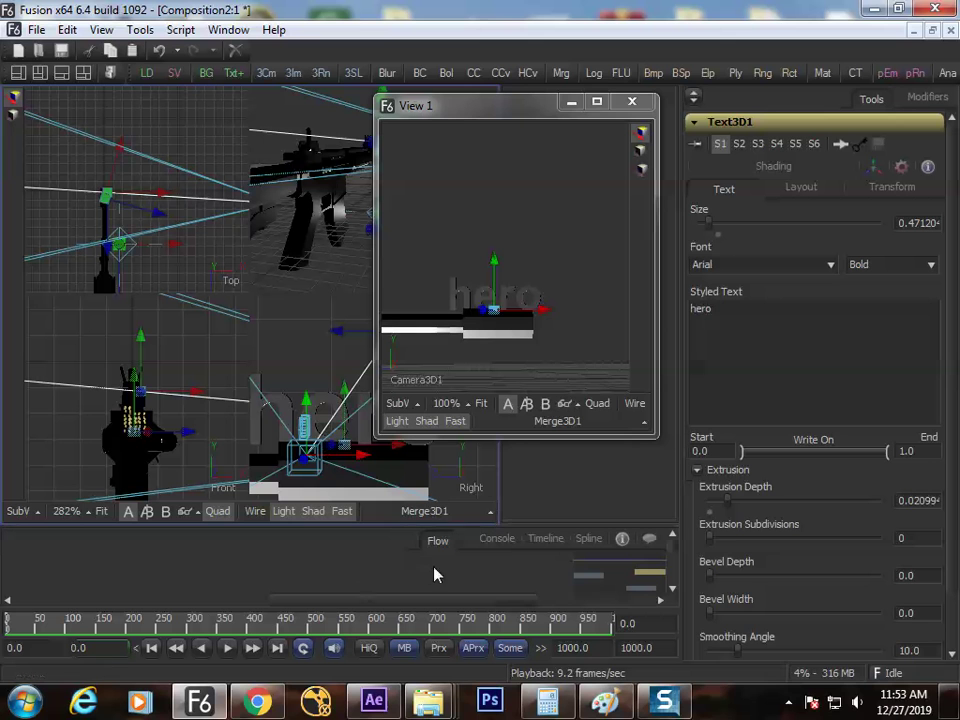
# Step: Duplicate the Text3D1 node, connect the copy to Merge3D1 and place it beside the original in the flow
pyautogui.moveTo(481, 580); pyautogui.dragTo(243, 530)
pyautogui.moveTo(291, 575); pyautogui.dragTo(364, 532)
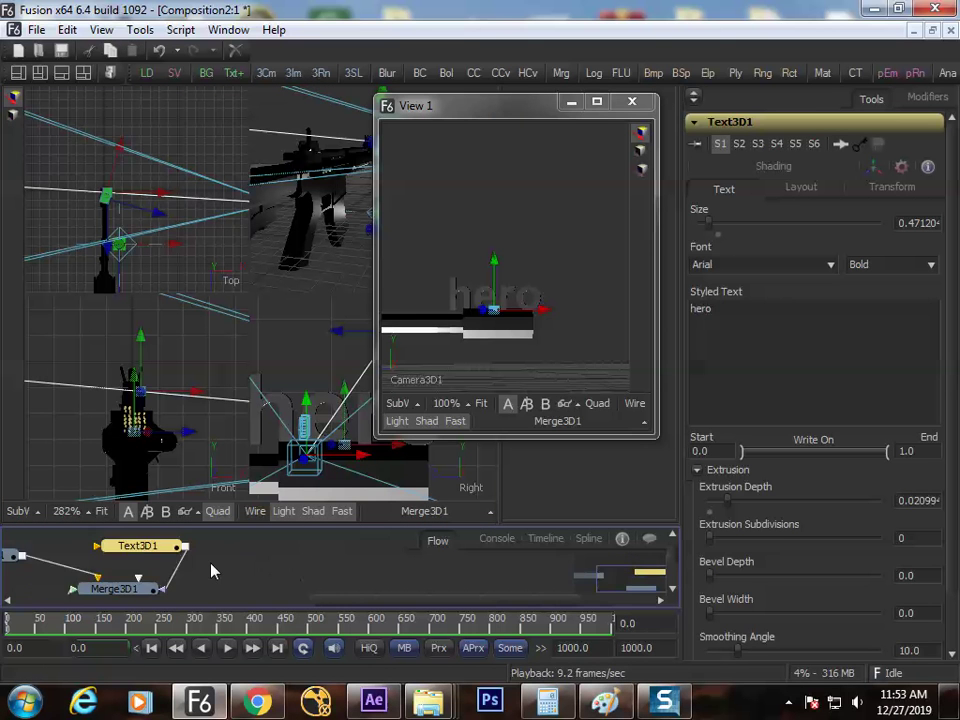
pyautogui.moveTo(210, 569); pyautogui.dragTo(239, 573)
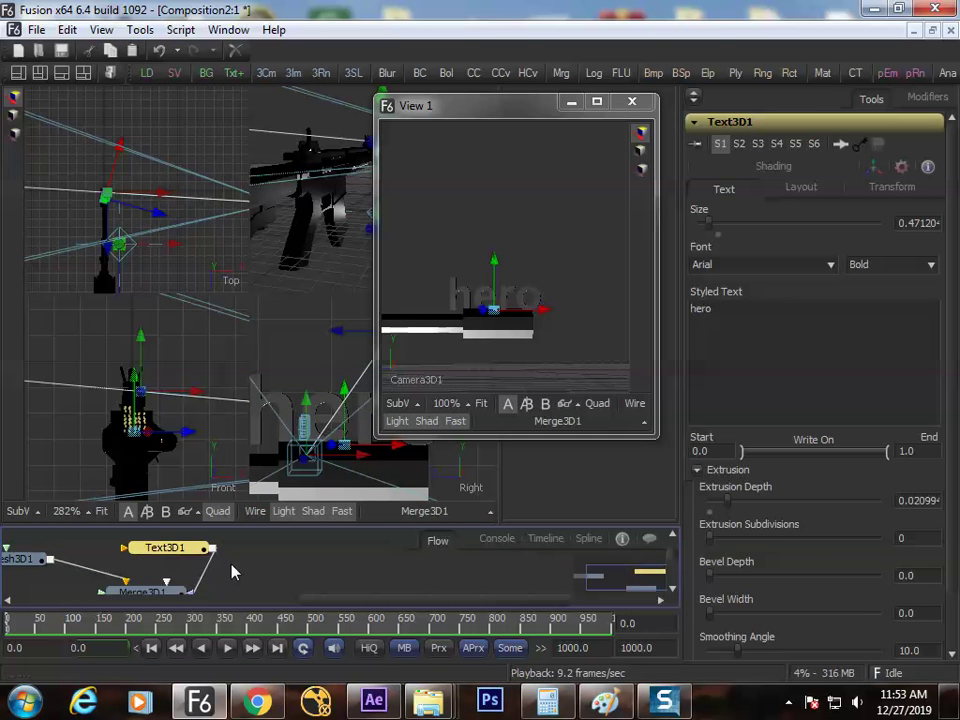
pyautogui.hotkey('ctrl', 'c')
pyautogui.hotkey('ctrl', 'v')
pyautogui.moveTo(296, 551); pyautogui.dragTo(160, 588)
pyautogui.moveTo(250, 551); pyautogui.dragTo(313, 553)
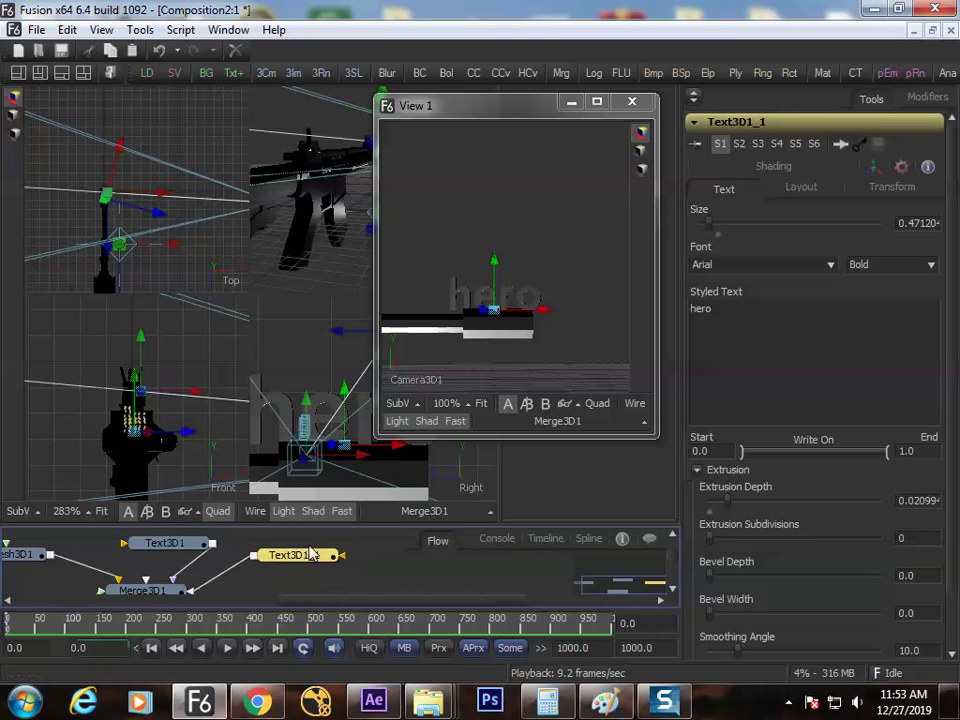
pyautogui.moveTo(475, 122); pyautogui.dragTo(492, 80)
pyautogui.click(885, 187)
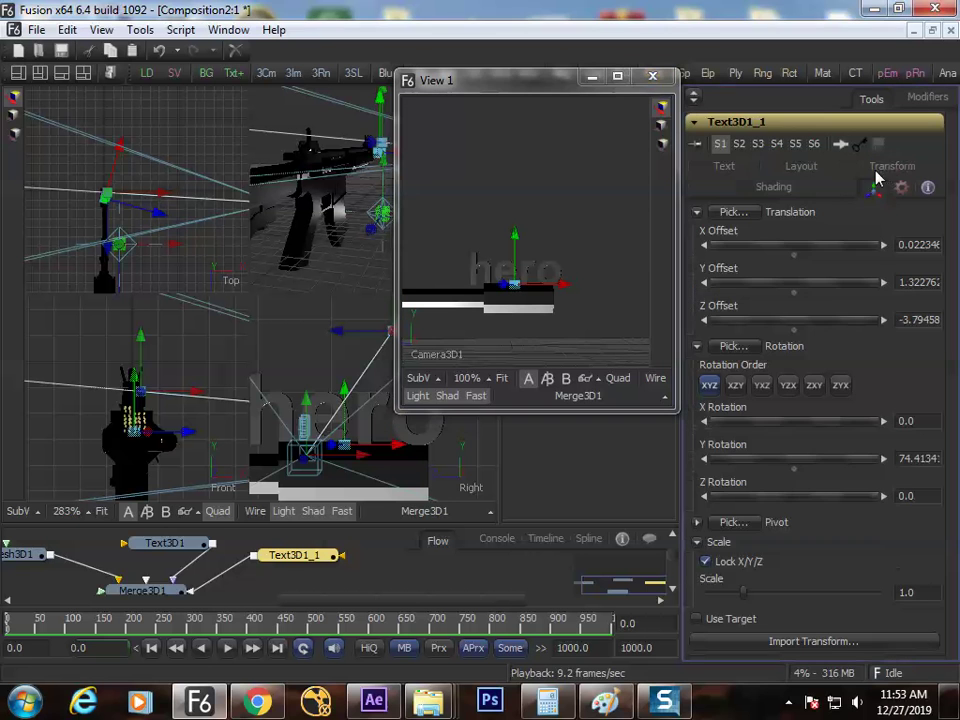
pyautogui.moveTo(828, 247); pyautogui.dragTo(748, 247)
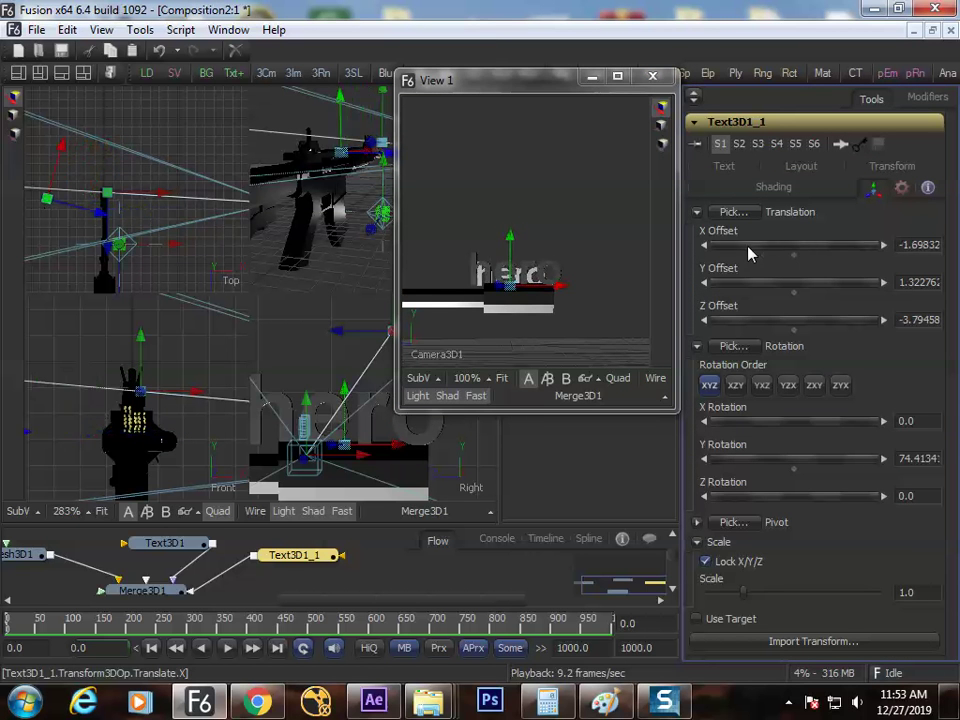
pyautogui.hotkey('ctrl', 'z')
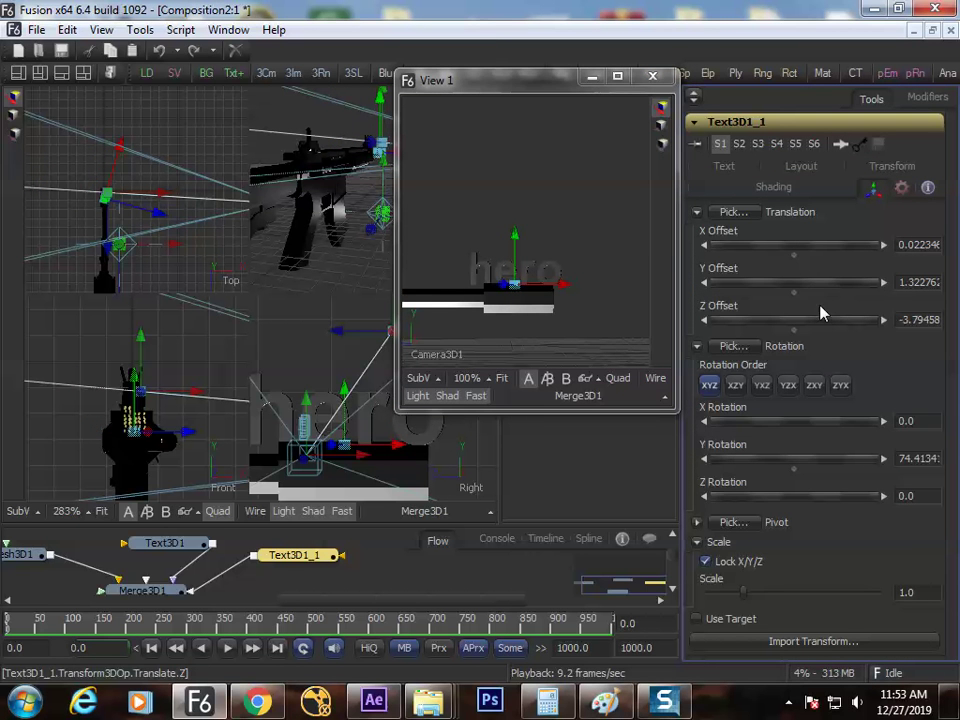
pyautogui.moveTo(806, 255); pyautogui.dragTo(693, 265)
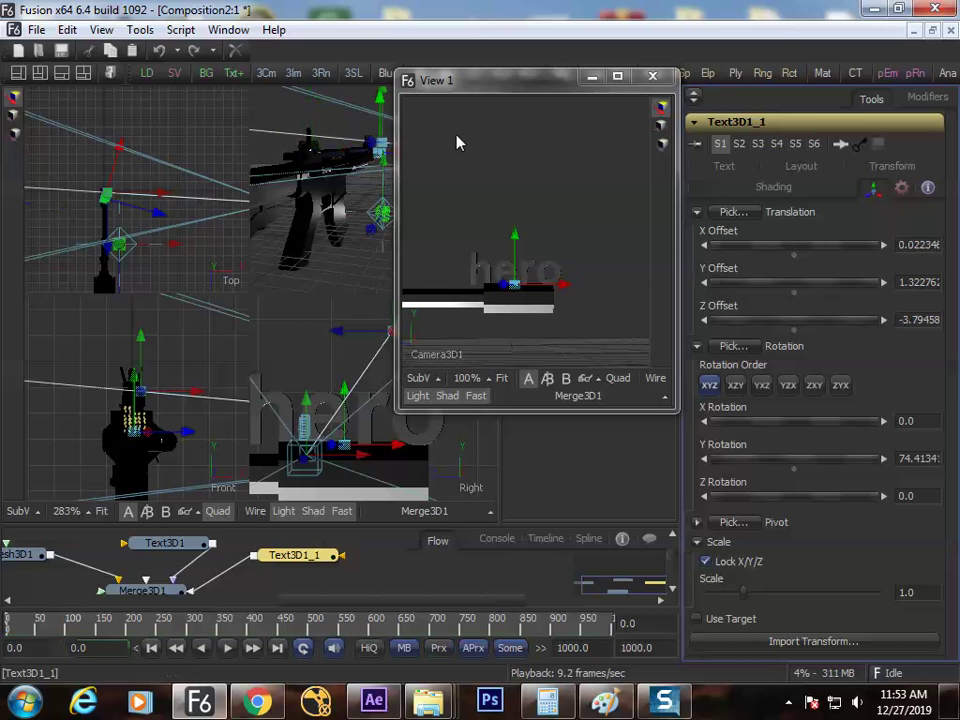
# Step: Move the duplicate text back along the rifle and raise it onto the gun's upper surface, about Y 1.56 and Z -0.89
pyautogui.moveTo(510, 82); pyautogui.dragTo(778, 138)
pyautogui.moveTo(119, 200); pyautogui.dragTo(132, 258)
pyautogui.moveTo(328, 443); pyautogui.dragTo(470, 424)
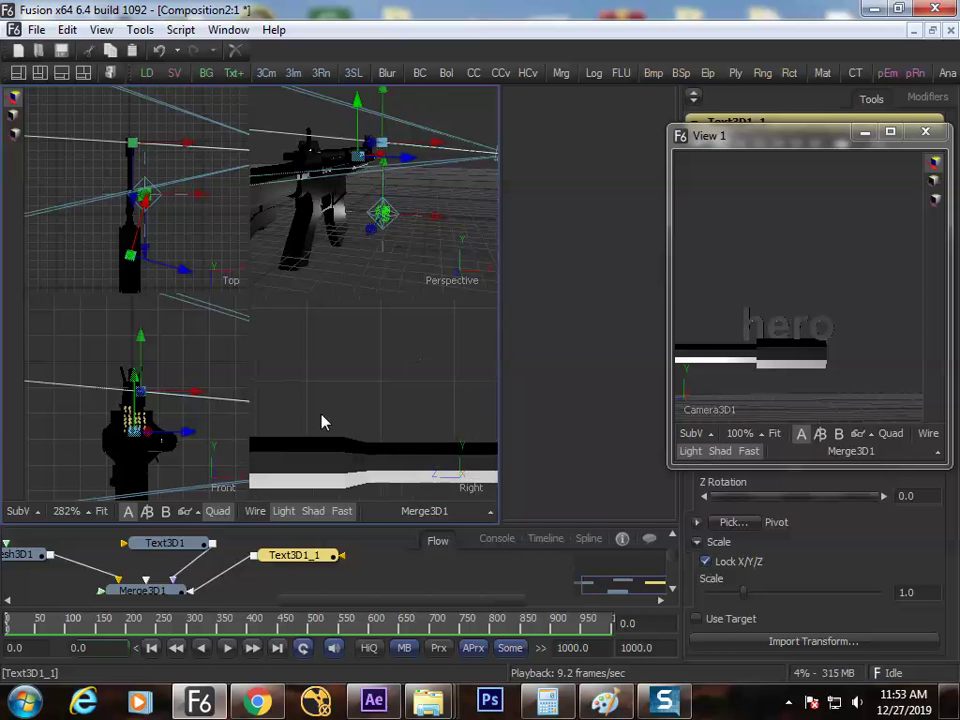
pyautogui.moveTo(321, 420); pyautogui.dragTo(438, 418)
pyautogui.scroll(-8, 381, 446)
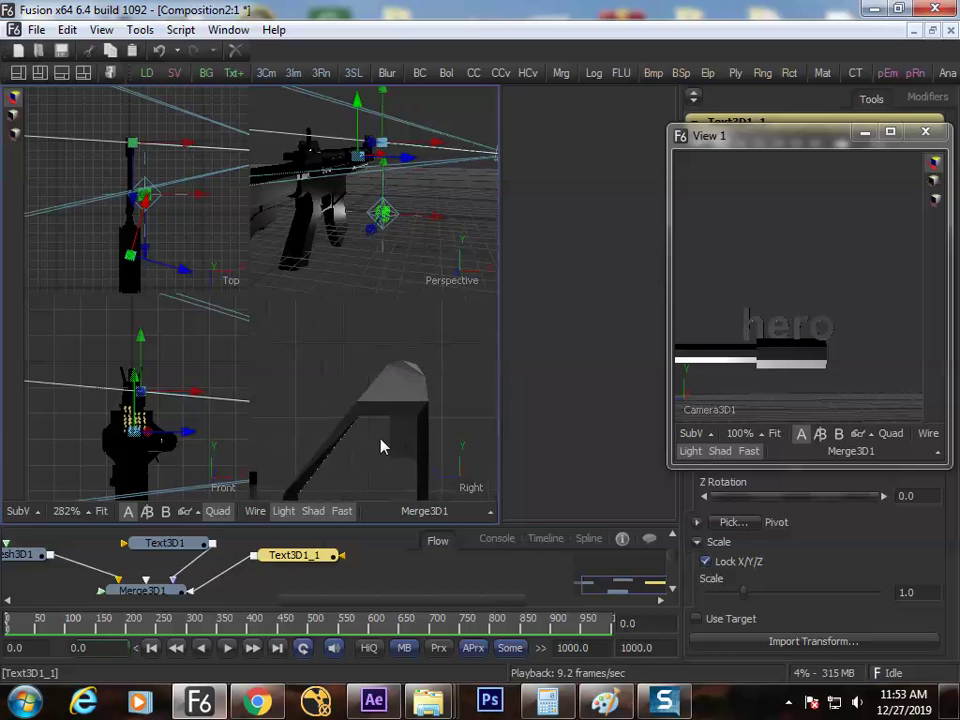
pyautogui.scroll(6, 380, 400)
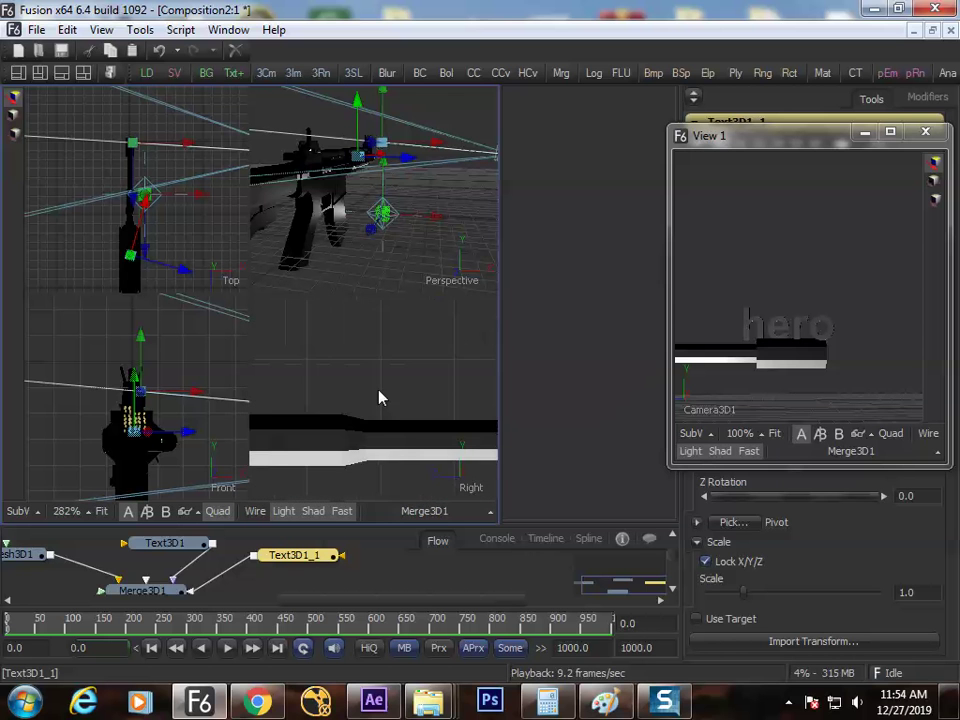
pyautogui.scroll(-3, 381, 403)
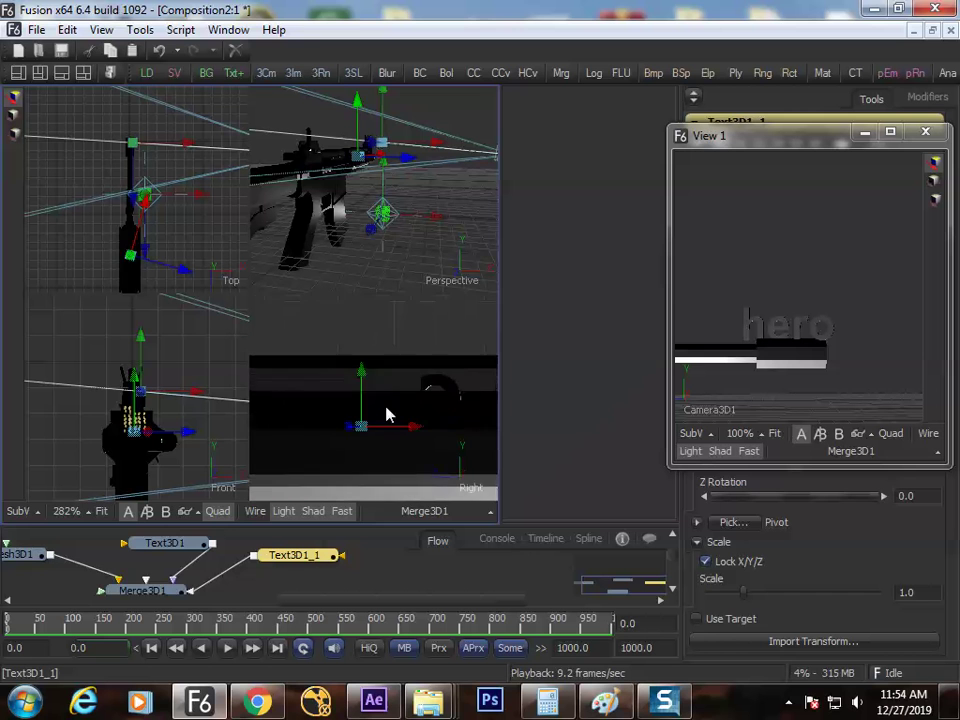
pyautogui.moveTo(364, 386); pyautogui.dragTo(362, 310)
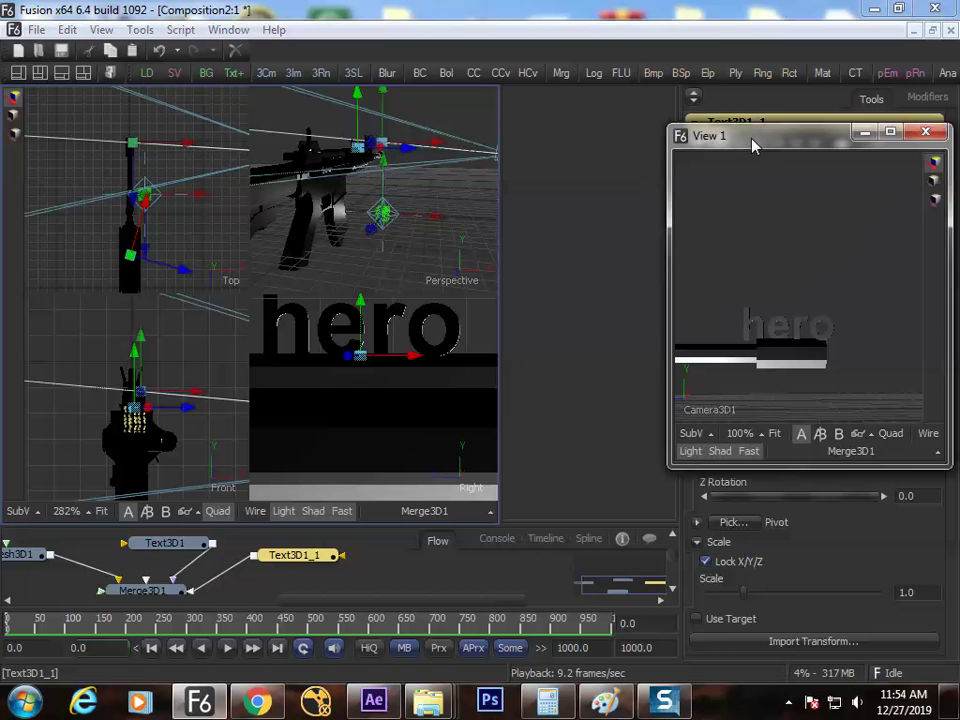
# Step: Rotate the duplicate text to about 92.5 degrees around Y and change its wording to "director"
pyautogui.moveTo(754, 146); pyautogui.dragTo(569, 90)
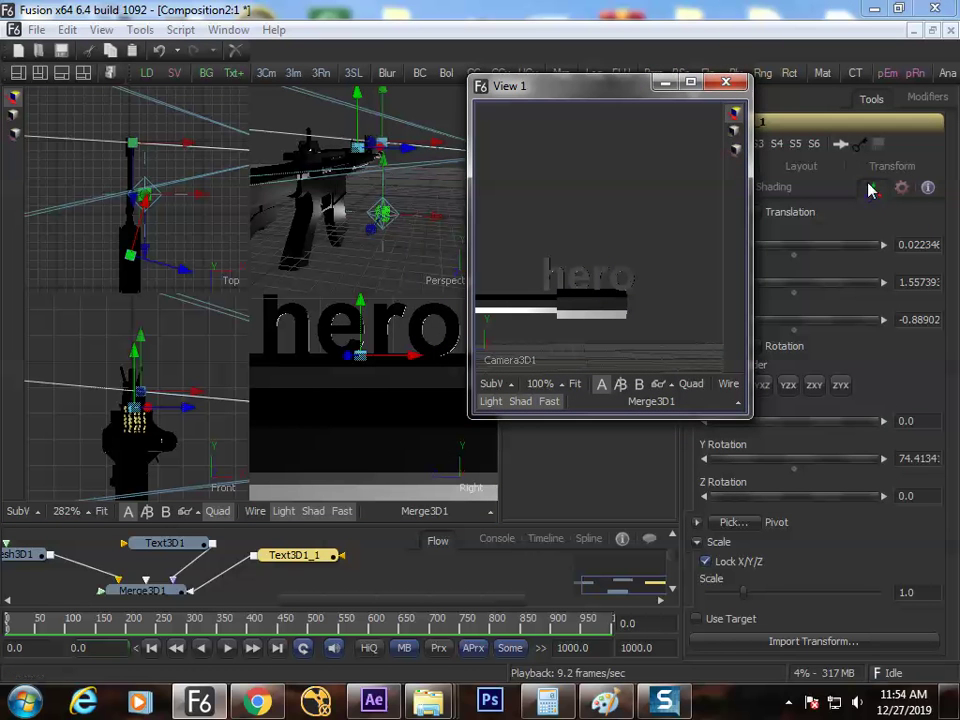
pyautogui.moveTo(801, 467); pyautogui.dragTo(812, 469)
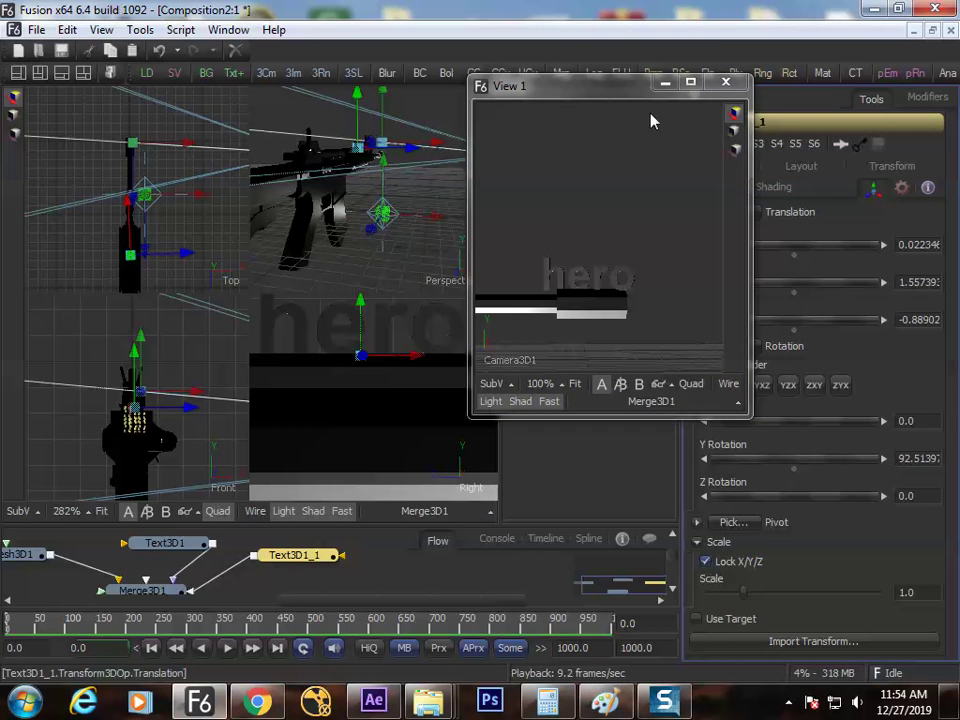
pyautogui.moveTo(579, 87); pyautogui.dragTo(383, 90)
pyautogui.click(724, 189)
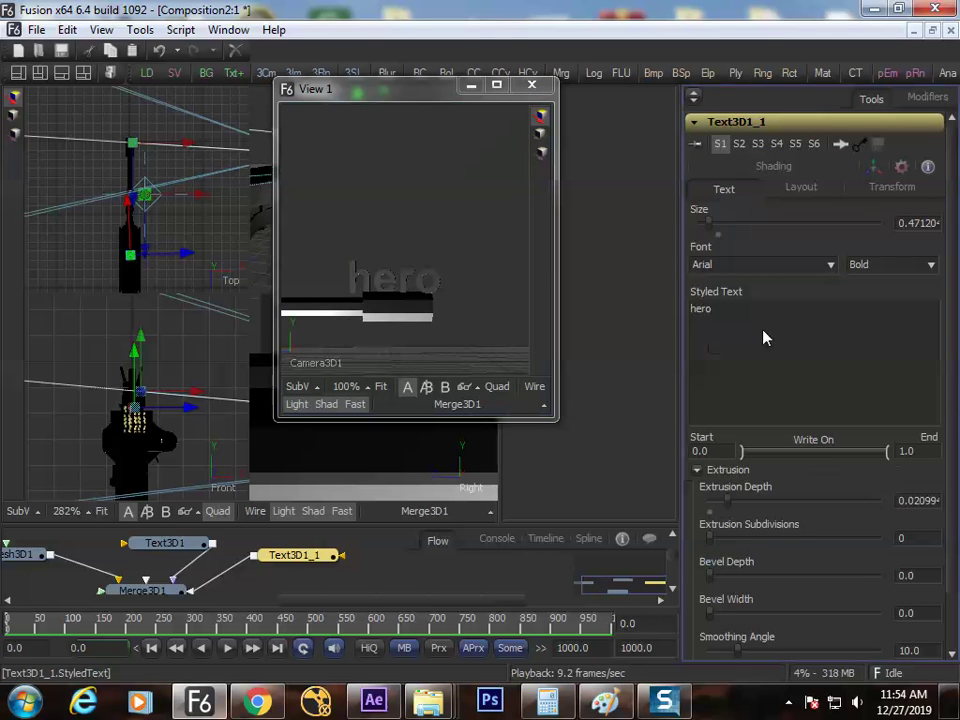
pyautogui.write('director')
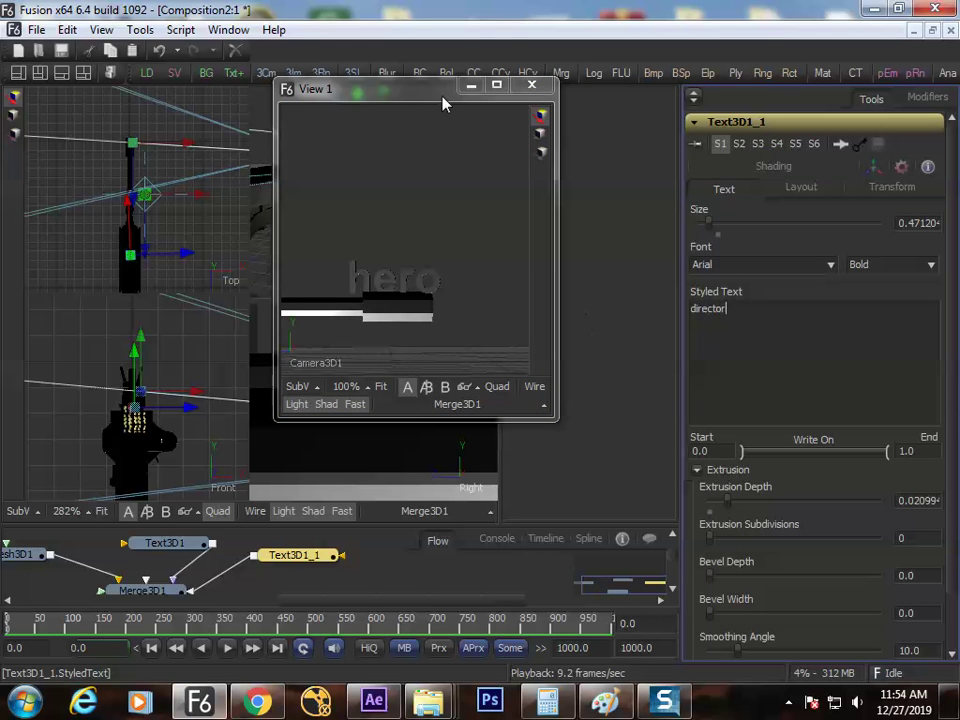
# Step: Enlarge the floating camera view and examine the director text's placement along the whole rifle in the Right view
pyautogui.moveTo(445, 79); pyautogui.dragTo(697, 126)
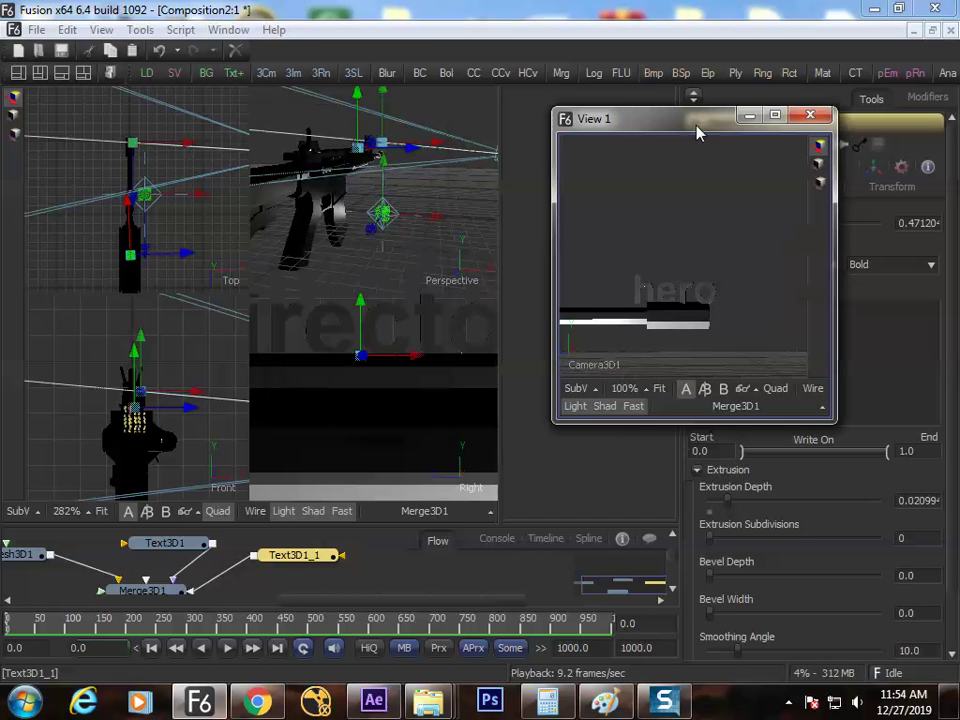
pyautogui.click(432, 216)
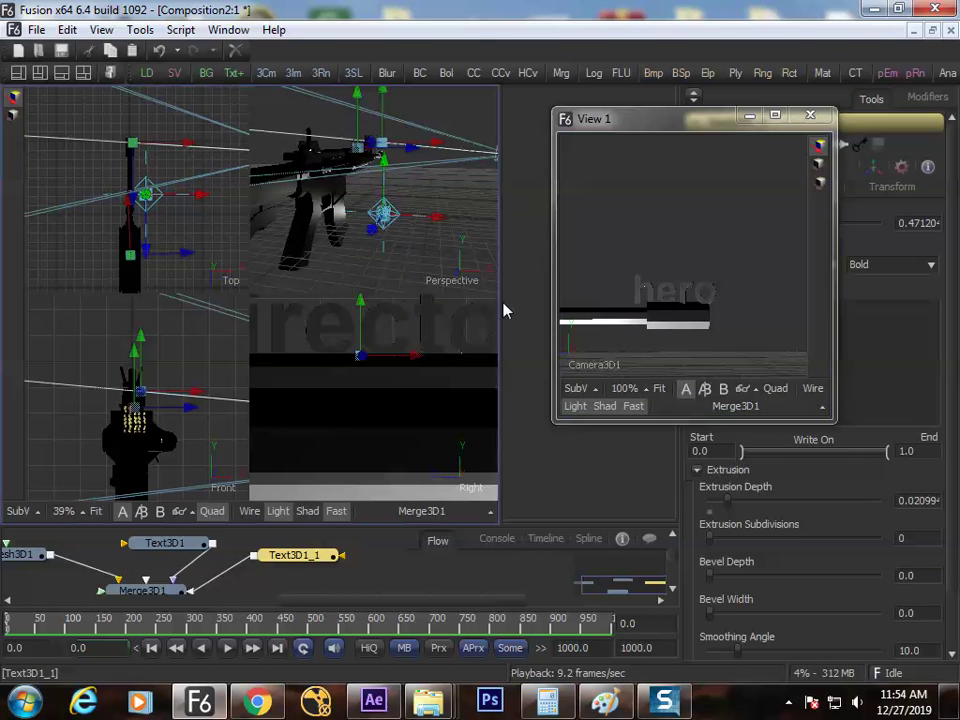
pyautogui.moveTo(662, 123); pyautogui.dragTo(612, 79)
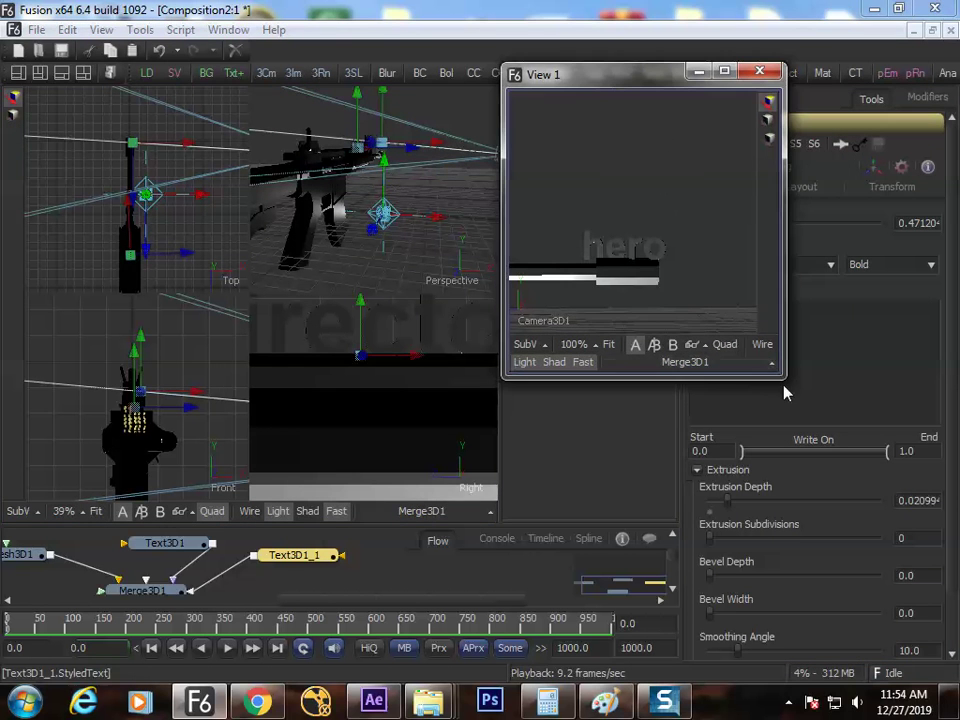
pyautogui.moveTo(785, 378); pyautogui.dragTo(883, 439)
pyautogui.moveTo(650, 86); pyautogui.dragTo(761, 100)
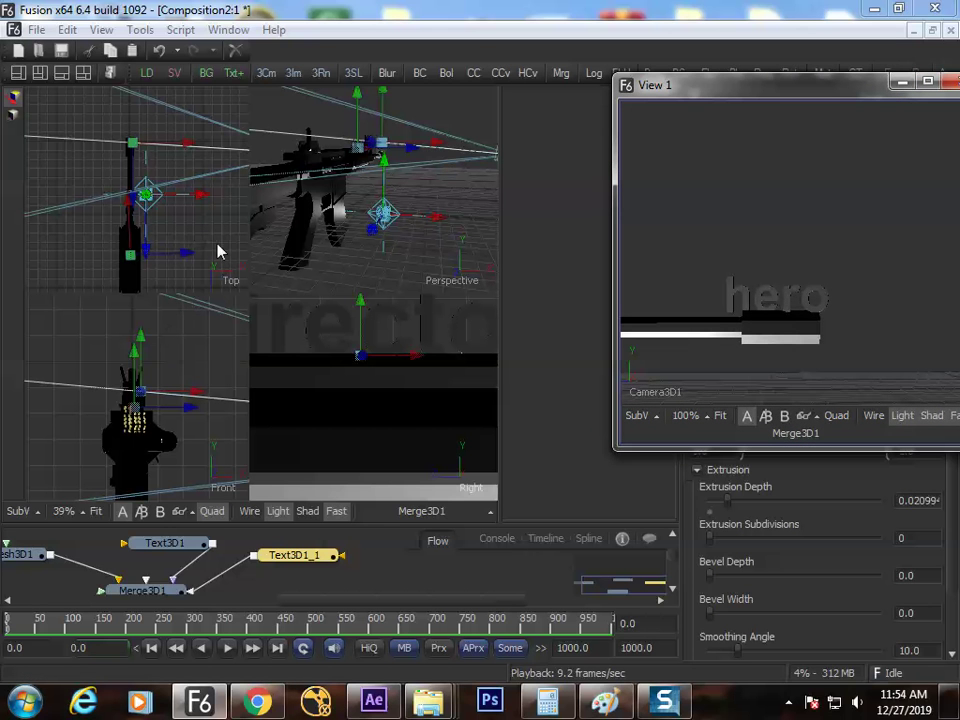
pyautogui.moveTo(396, 381); pyautogui.dragTo(461, 399)
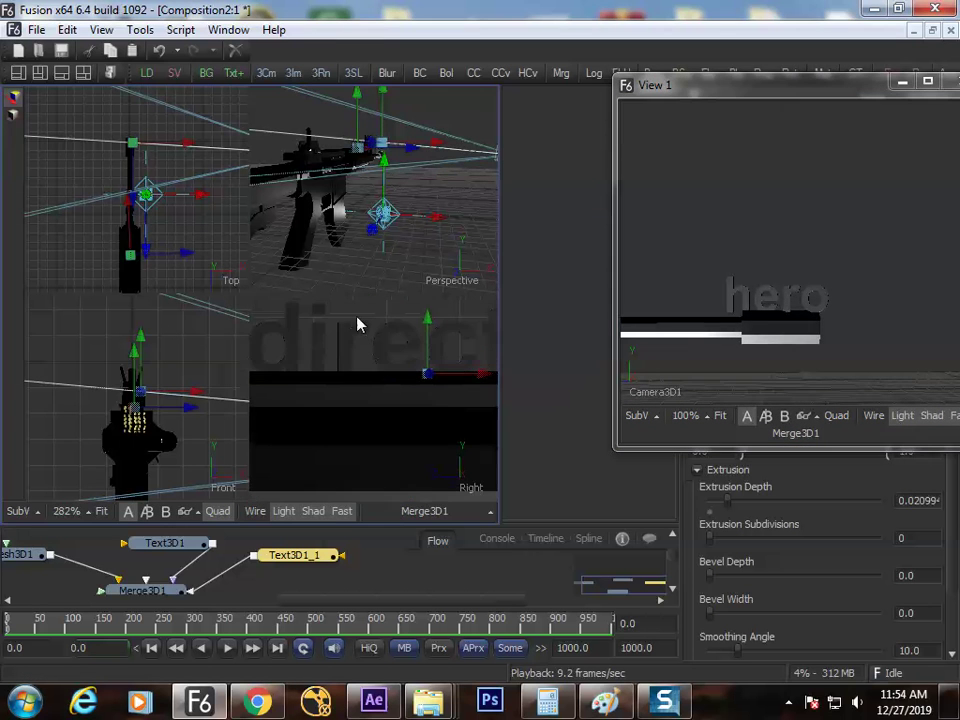
pyautogui.press('-')
pyautogui.press('-')
pyautogui.scroll(-2, 358, 324)
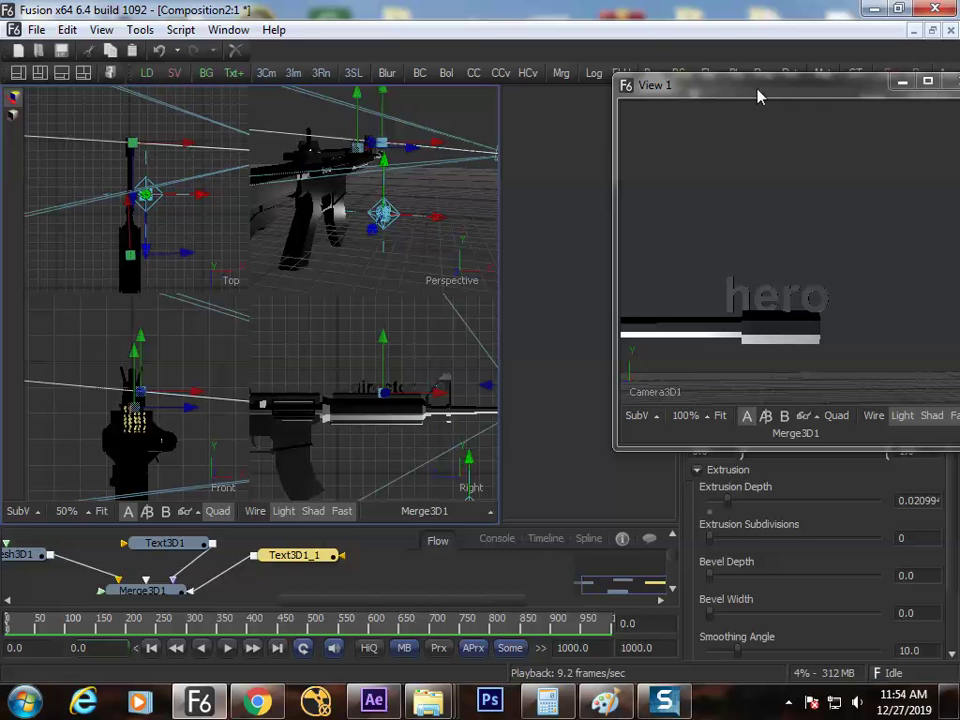
# Step: Swing Camera3D1 around toward the muzzle end and raise it so it looks at the hero text from a closer, angled viewpoint
pyautogui.moveTo(757, 95); pyautogui.dragTo(352, 118)
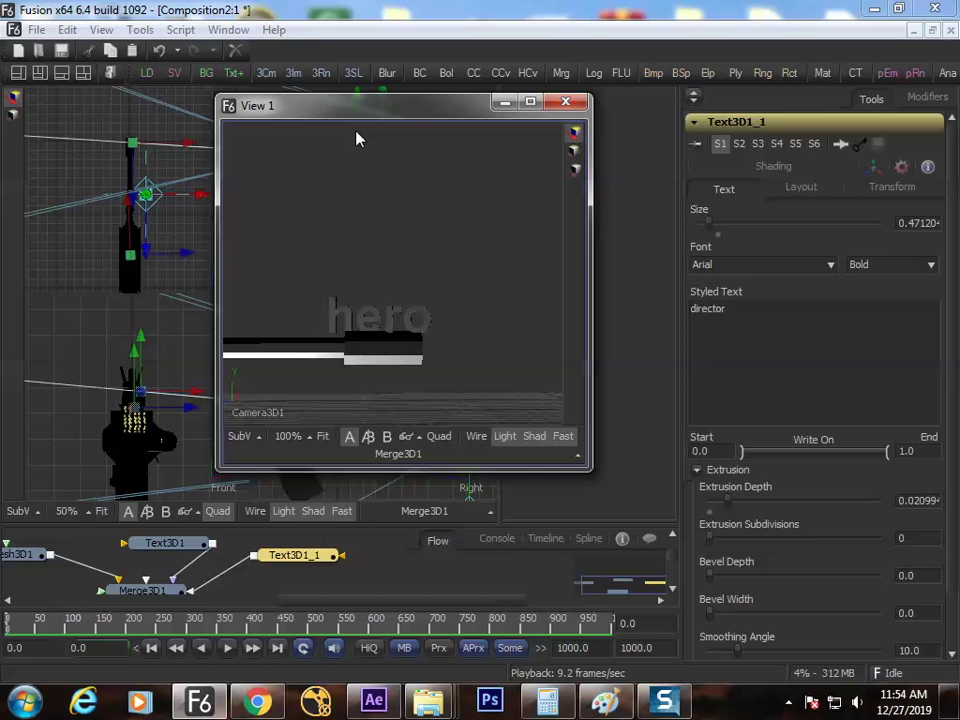
pyautogui.moveTo(268, 560); pyautogui.dragTo(206, 548)
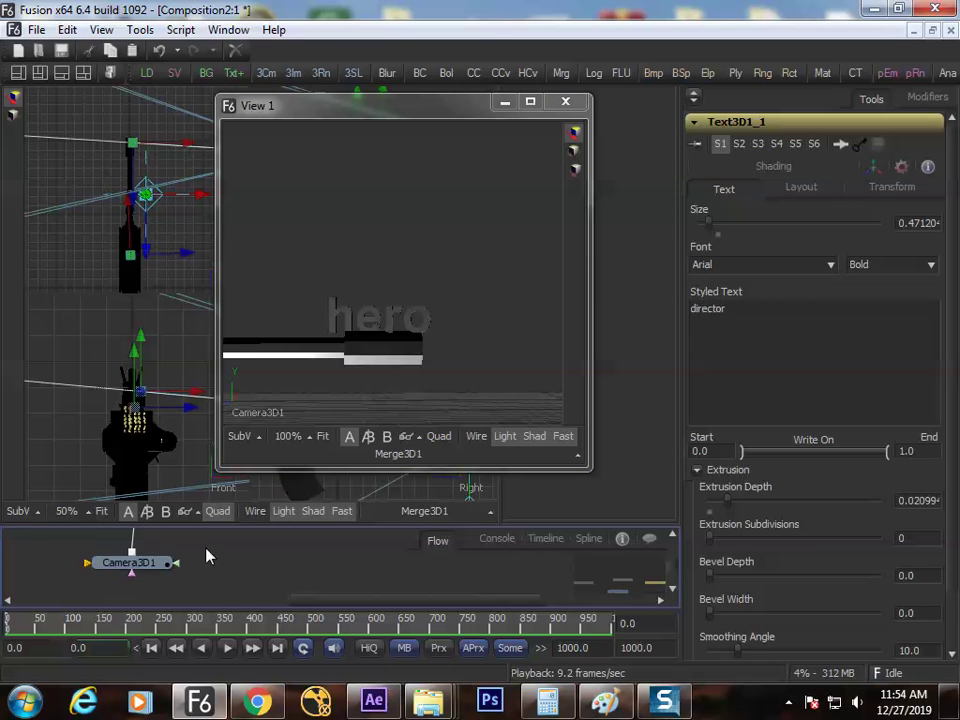
pyautogui.click(152, 563)
pyautogui.moveTo(801, 240)
pyautogui.mouseDown()
pyautogui.moveTo(803, 231)
pyautogui.moveTo(776, 236)
pyautogui.moveTo(778, 268)
pyautogui.moveTo(849, 272)
pyautogui.moveTo(733, 274)
pyautogui.moveTo(800, 275)
pyautogui.moveTo(810, 233)
pyautogui.mouseUp()
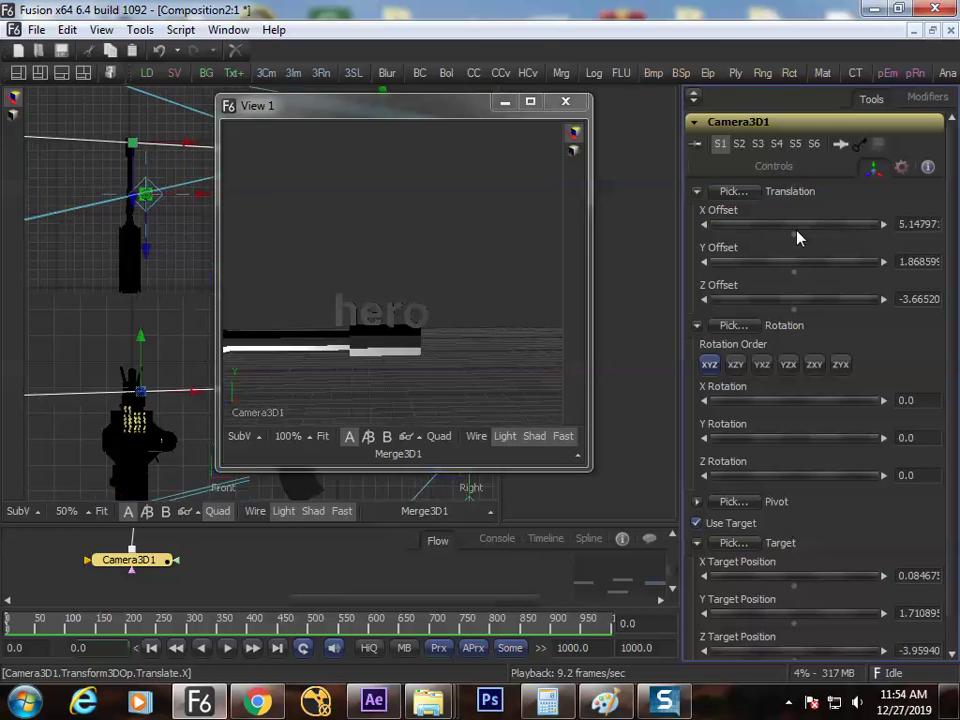
pyautogui.moveTo(808, 308); pyautogui.dragTo(795, 327)
pyautogui.moveTo(784, 272); pyautogui.dragTo(679, 260)
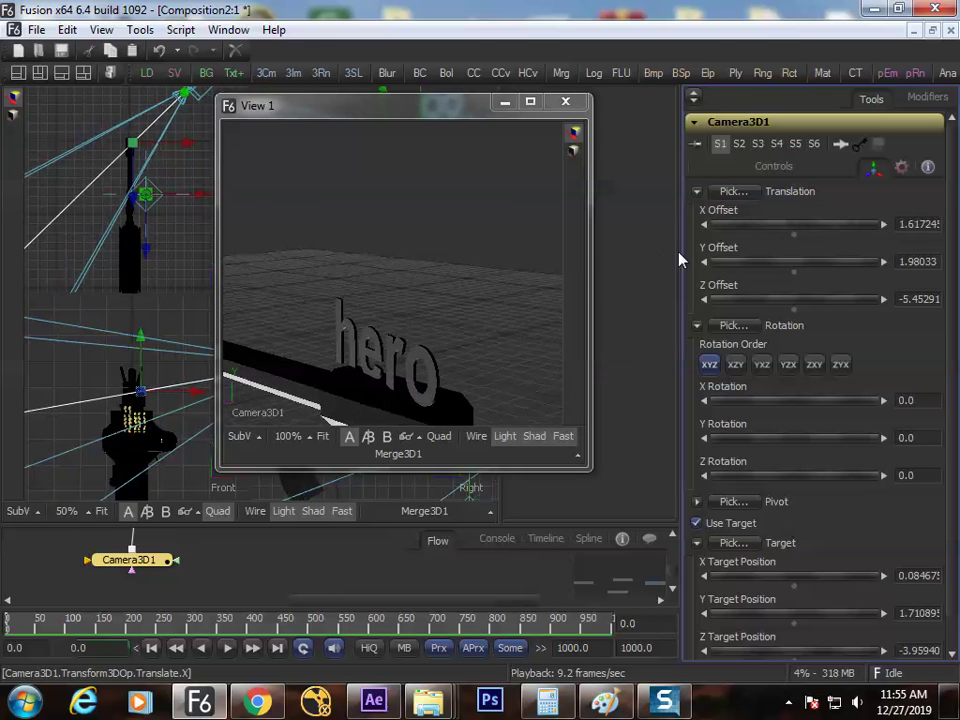
pyautogui.moveTo(746, 274); pyautogui.dragTo(760, 310)
# Step: Rotate the hero text to about 94.5 degrees around Y and tilt it about 12 degrees around X
pyautogui.click(397, 357)
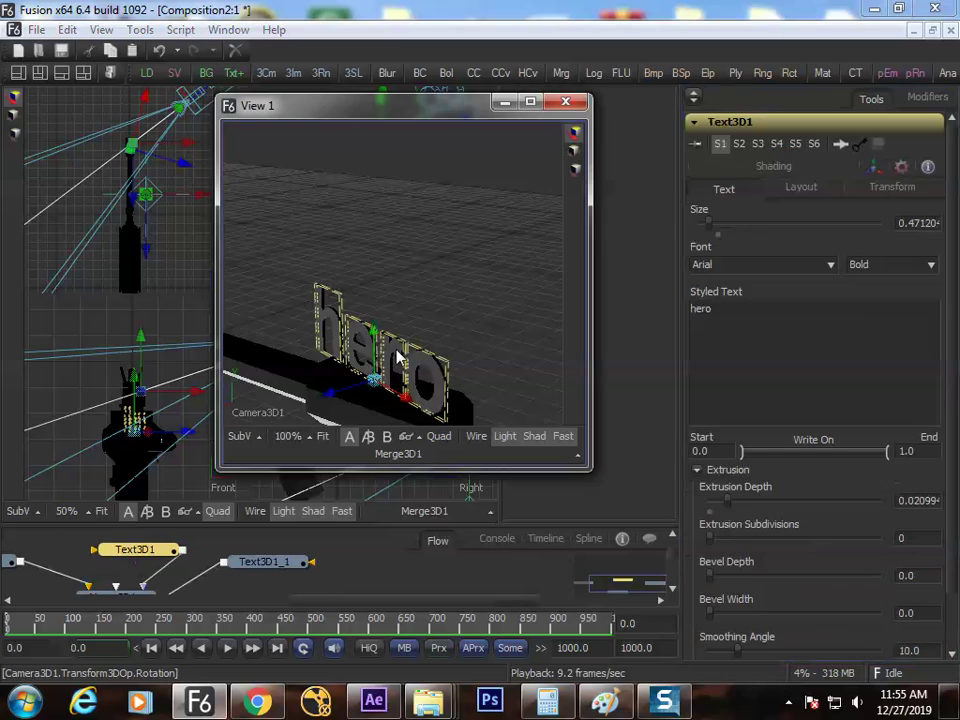
pyautogui.click(888, 185)
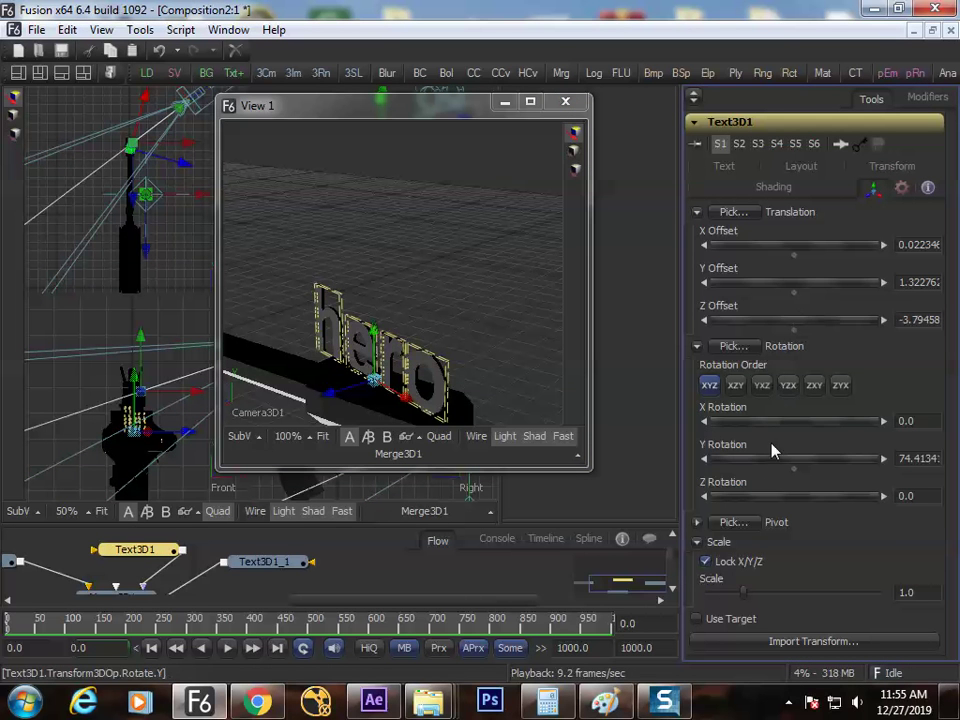
pyautogui.moveTo(777, 463); pyautogui.dragTo(786, 470)
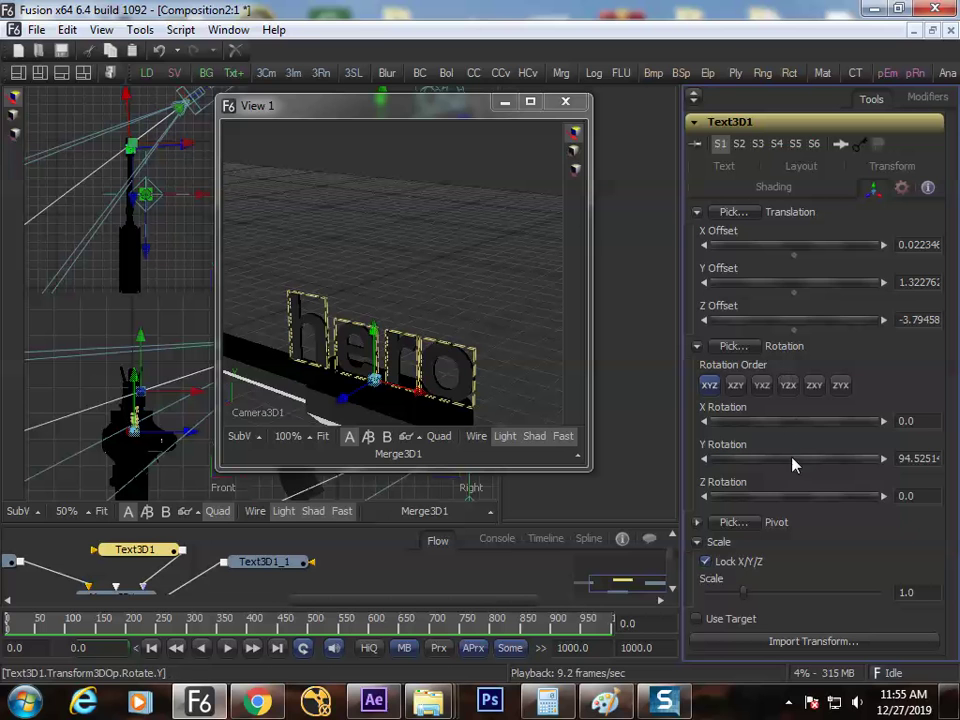
pyautogui.moveTo(780, 428)
pyautogui.mouseDown()
pyautogui.moveTo(759, 432)
pyautogui.moveTo(787, 432)
pyautogui.mouseUp()
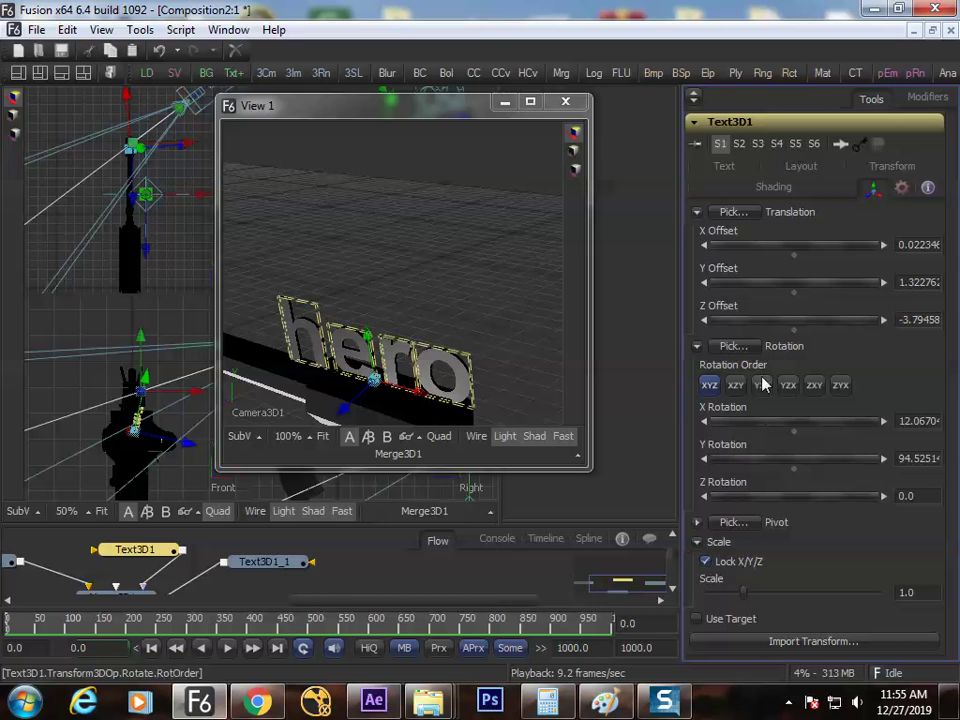
# Step: Move Camera3D1 out to about X 17.2 and Y 6.9, with its target at about X 4.9, Y 2.0 and Z -2.2
pyautogui.moveTo(222, 565); pyautogui.dragTo(183, 513)
pyautogui.click(147, 563)
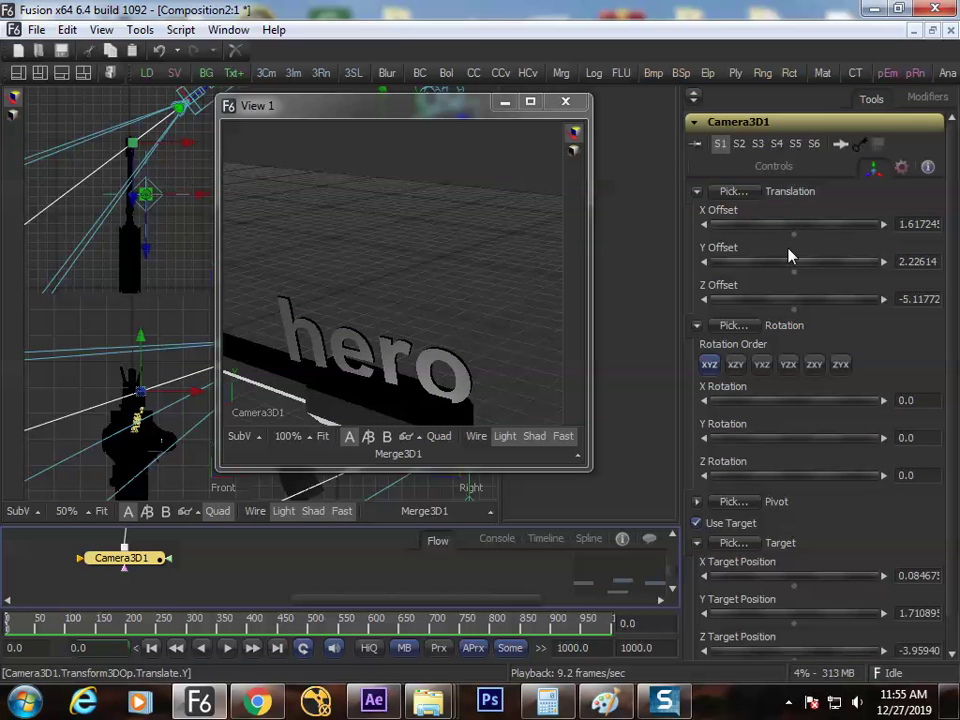
pyautogui.moveTo(779, 231); pyautogui.dragTo(843, 238)
pyautogui.moveTo(762, 273); pyautogui.dragTo(790, 268)
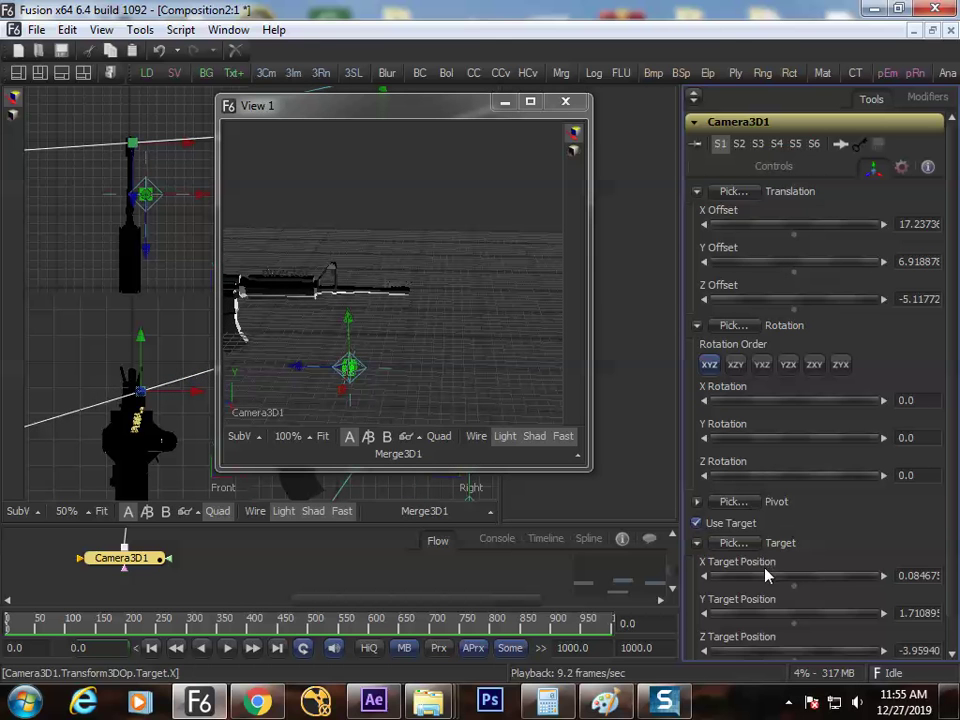
pyautogui.moveTo(767, 585); pyautogui.dragTo(905, 575)
pyautogui.scroll(-2, 951, 452)
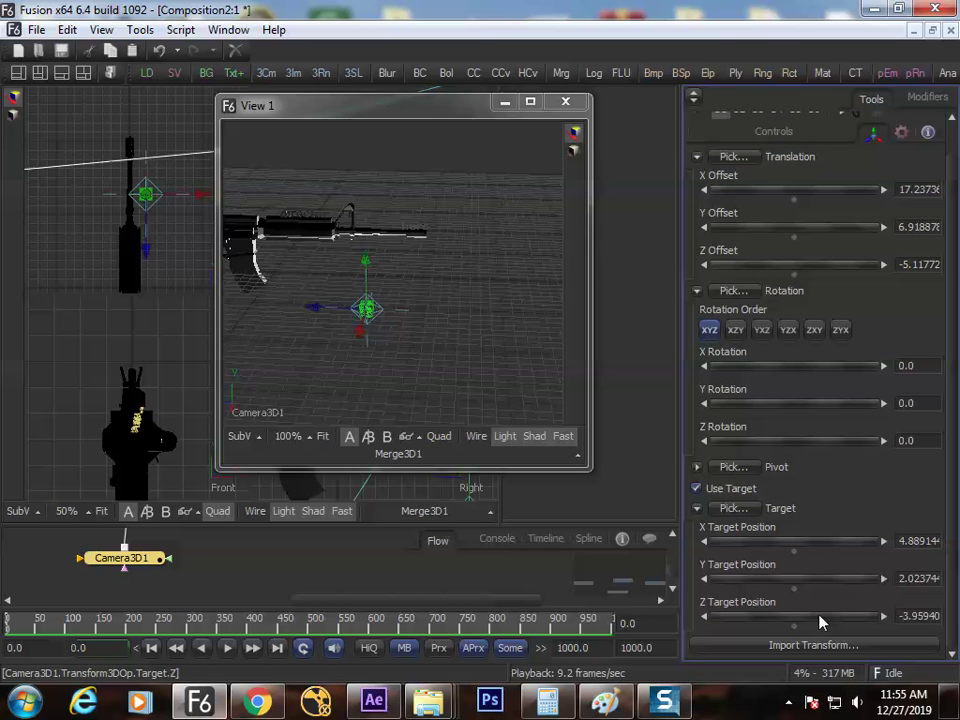
pyautogui.moveTo(819, 619)
pyautogui.mouseDown()
pyautogui.moveTo(806, 626)
pyautogui.moveTo(833, 624)
pyautogui.mouseUp()
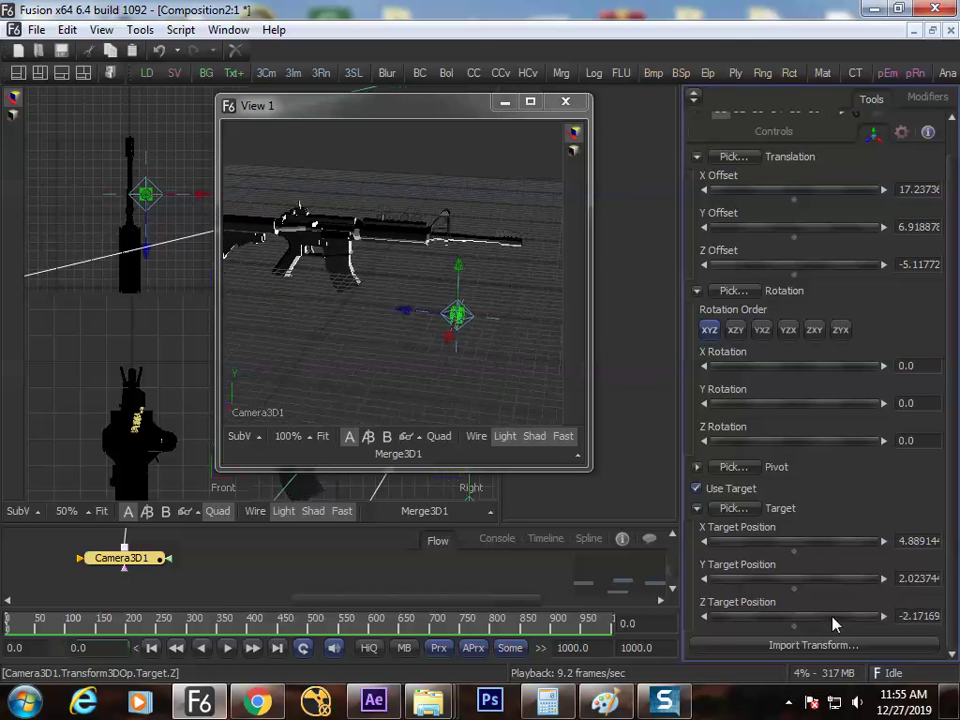
# Step: Bring Camera3D1 to about X 8.2, Y 6.1 and Z -8.7, and shift its target to about X 0.8
pyautogui.moveTo(797, 278); pyautogui.dragTo(767, 277)
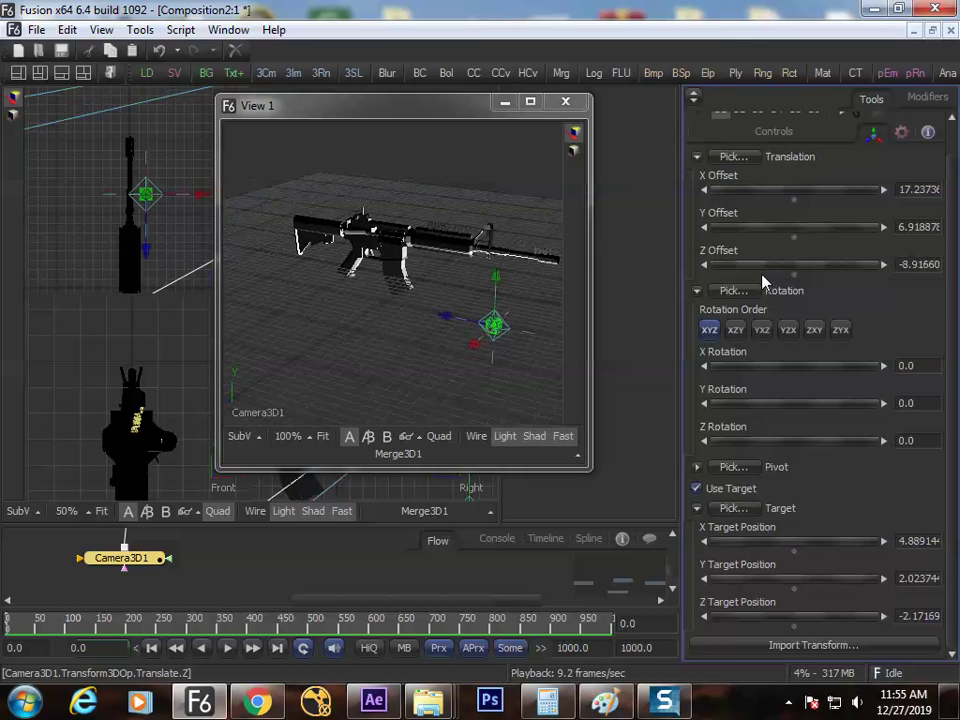
pyautogui.moveTo(778, 228); pyautogui.dragTo(660, 250)
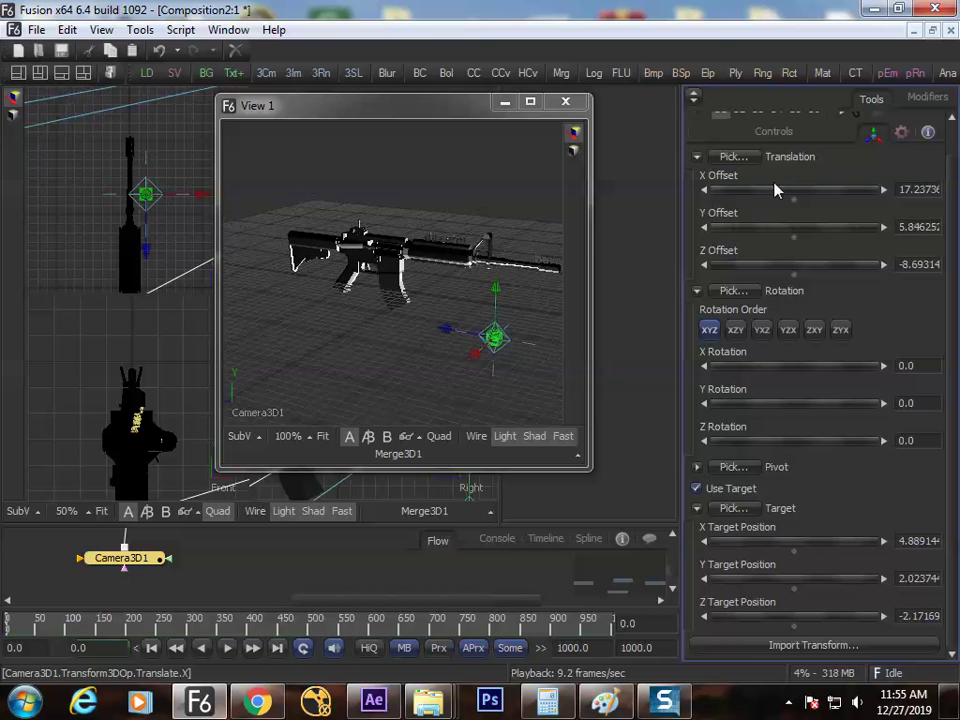
pyautogui.moveTo(780, 189); pyautogui.dragTo(541, 225)
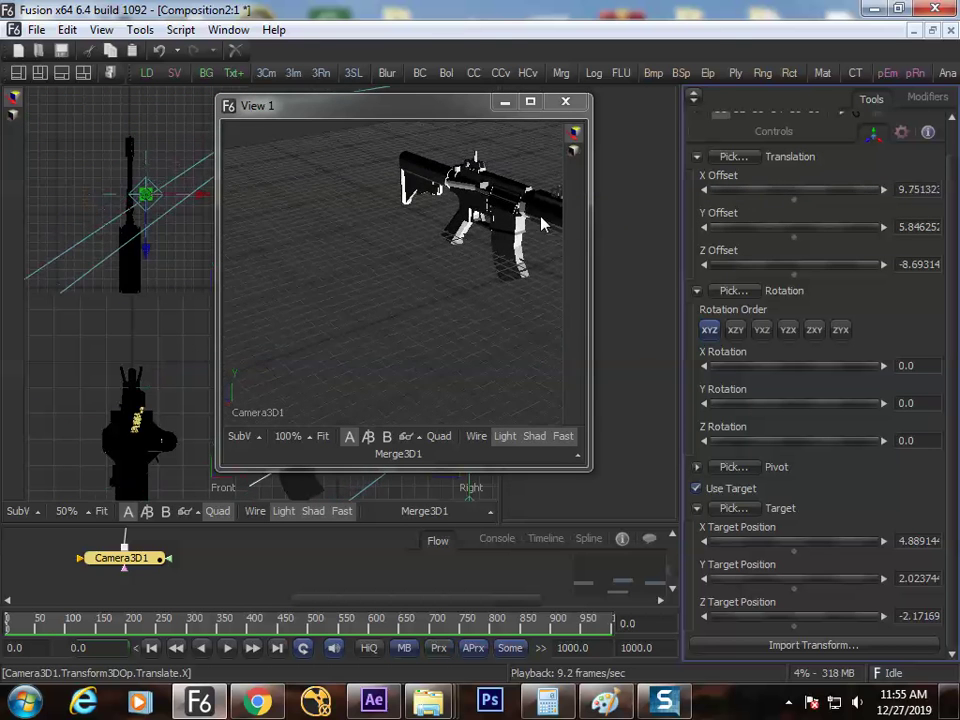
pyautogui.moveTo(835, 192); pyautogui.dragTo(790, 232)
pyautogui.moveTo(763, 548)
pyautogui.mouseDown()
pyautogui.moveTo(776, 548)
pyautogui.moveTo(660, 540)
pyautogui.moveTo(752, 543)
pyautogui.mouseUp()
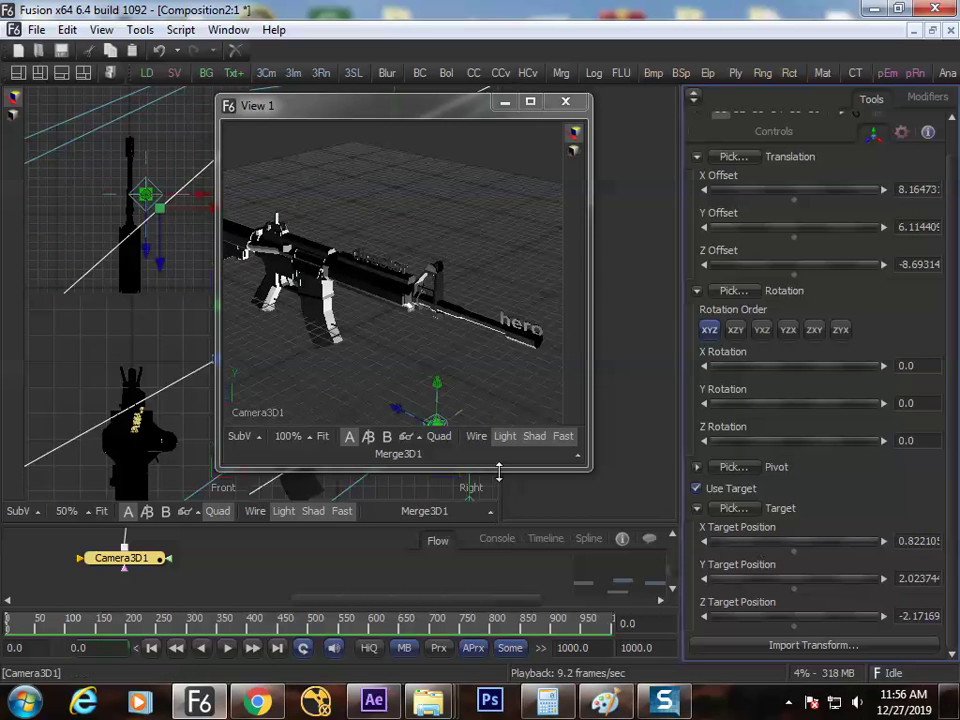
# Step: Move the floating camera view aside and reposition the camera's target in the quad views to about X -1.4, Y 1.3 and Z -1.7
pyautogui.moveTo(296, 116); pyautogui.dragTo(551, 123)
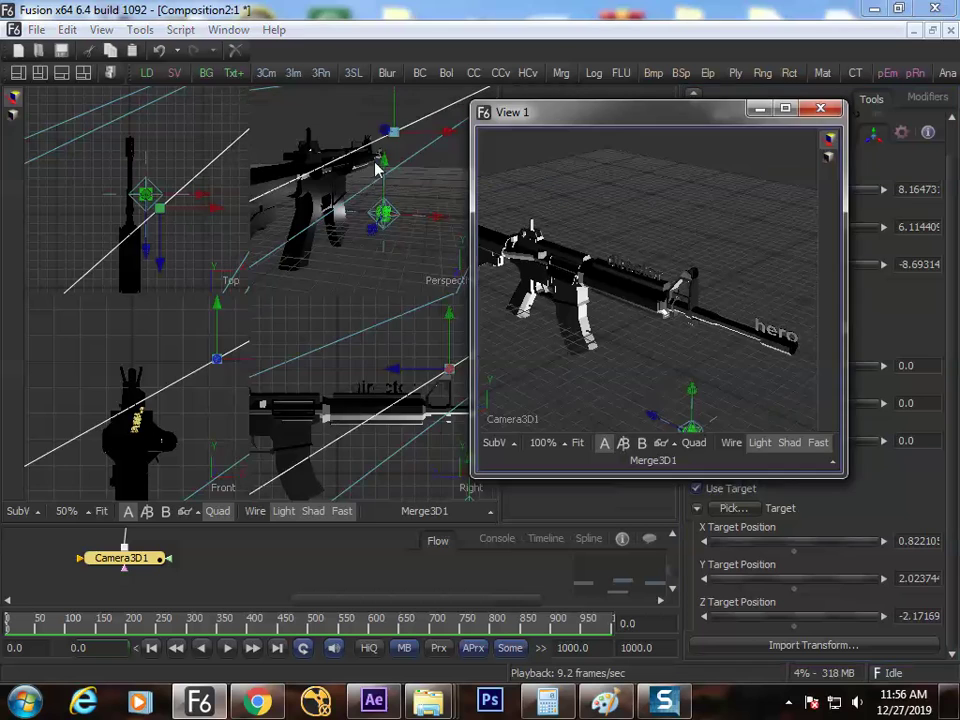
pyautogui.moveTo(165, 213); pyautogui.dragTo(145, 232)
pyautogui.moveTo(171, 414); pyautogui.dragTo(130, 440)
pyautogui.moveTo(103, 392); pyautogui.dragTo(88, 450)
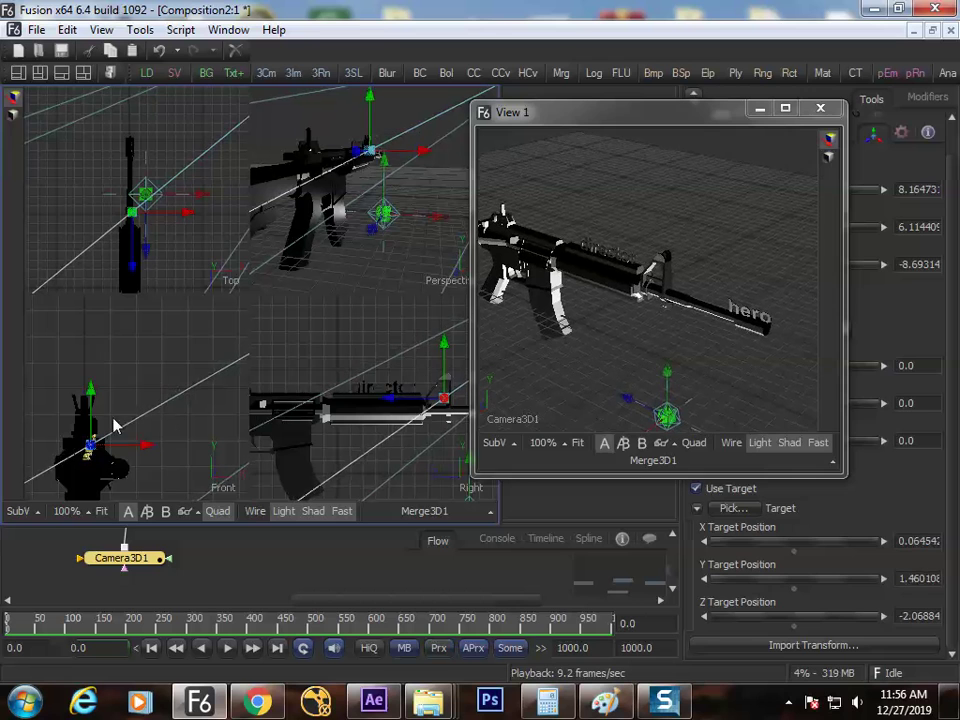
pyautogui.moveTo(372, 160); pyautogui.dragTo(321, 155)
pyautogui.moveTo(170, 432); pyautogui.dragTo(84, 455)
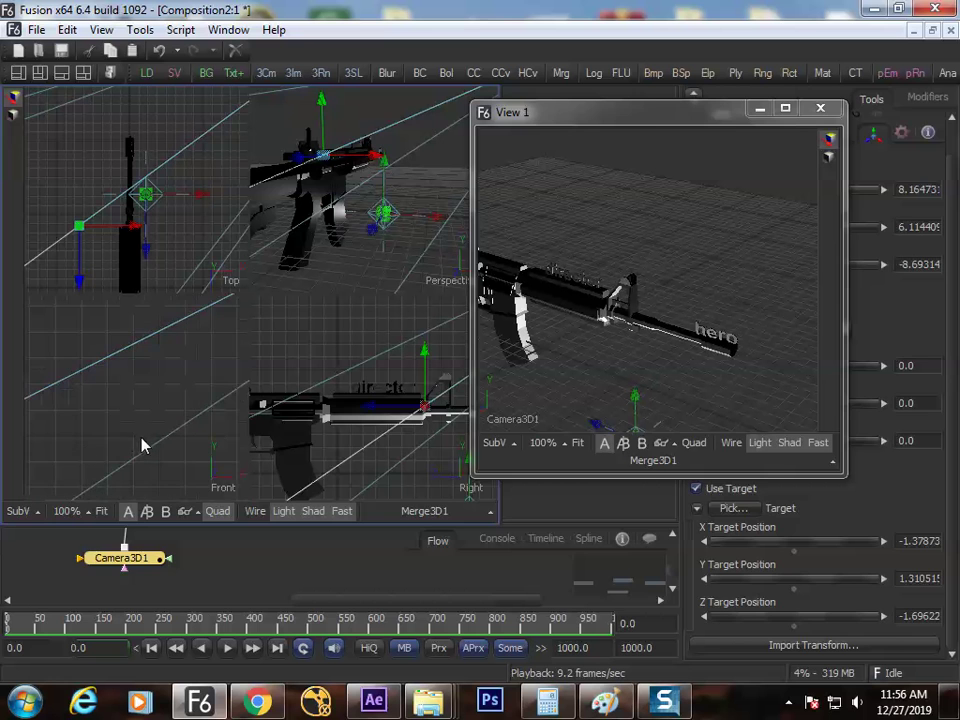
# Step: Maximize the quad views, bring Camera3D1 close to the gun and place its target back on the rifle's centerline
pyautogui.press('F4')
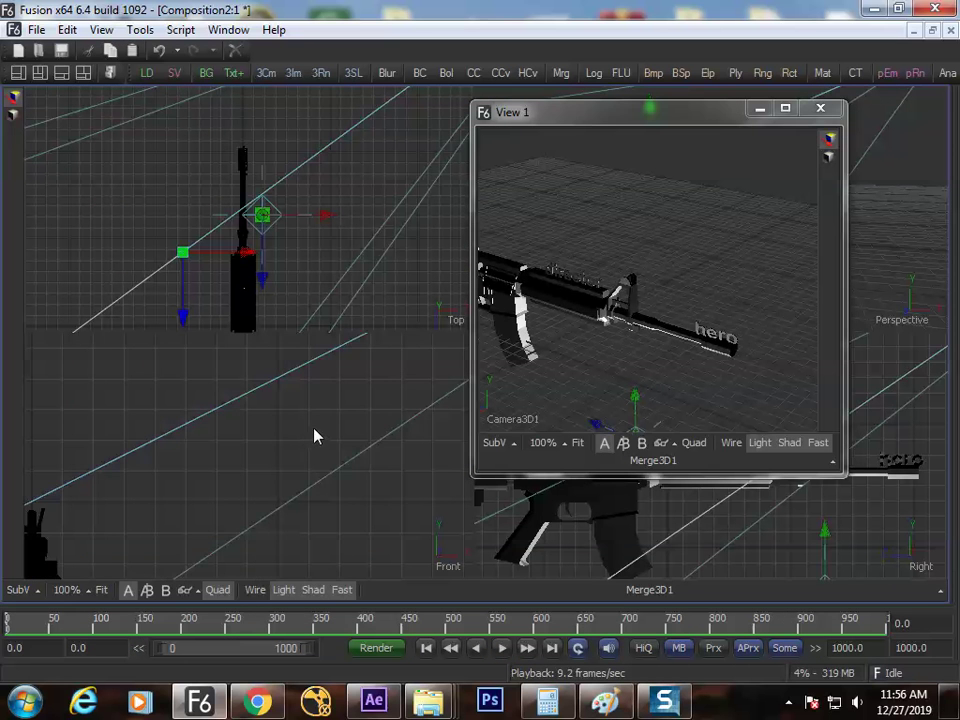
pyautogui.scroll(-2, 300, 437)
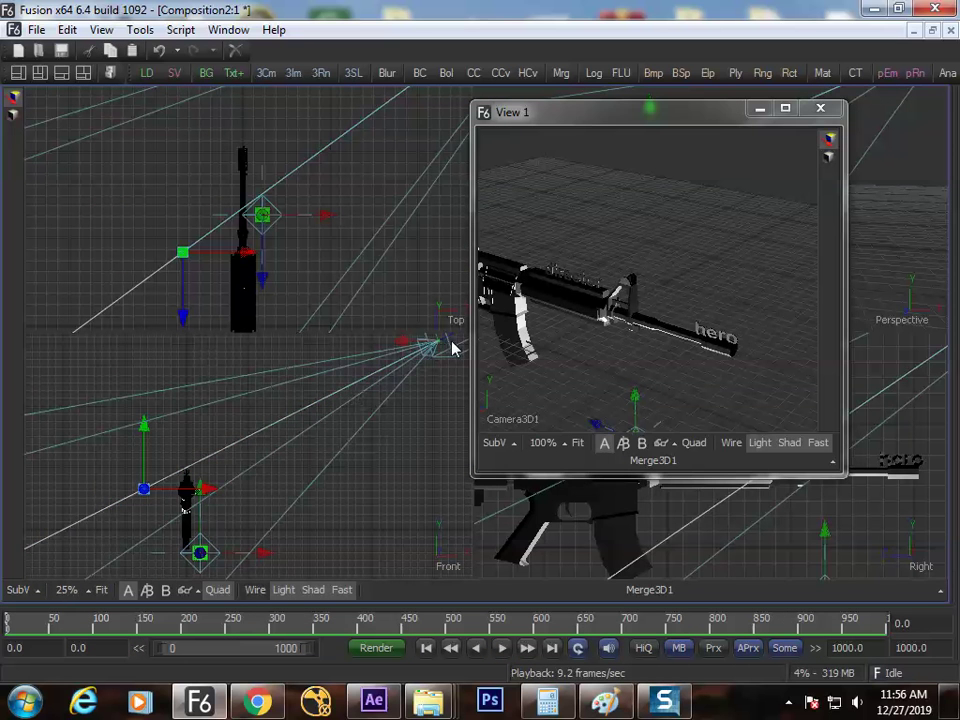
pyautogui.moveTo(452, 348); pyautogui.dragTo(264, 462)
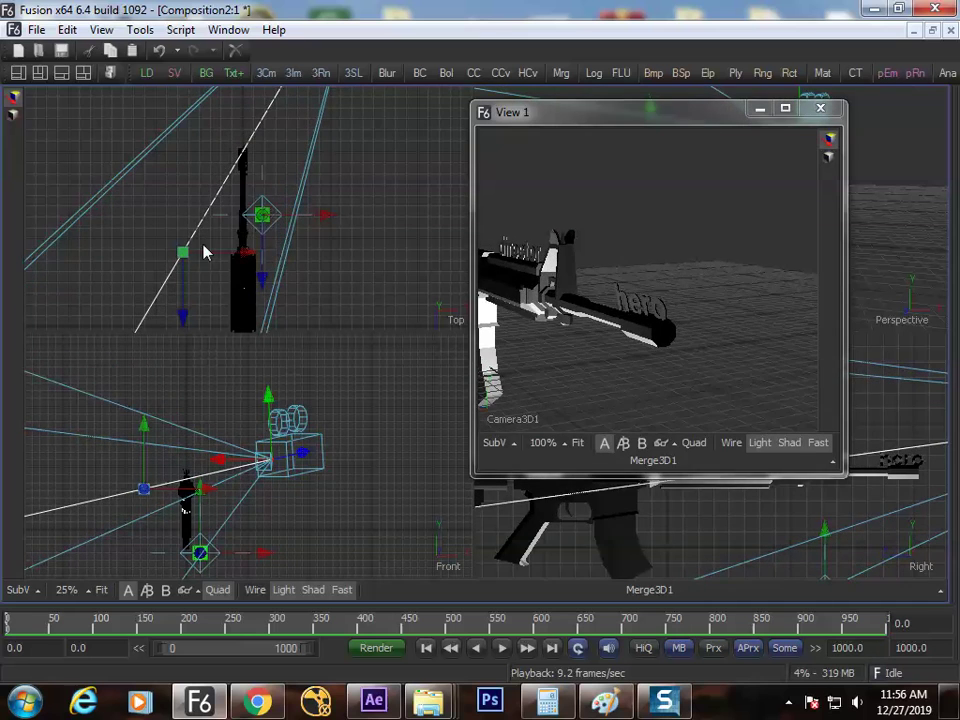
pyautogui.moveTo(185, 252); pyautogui.dragTo(244, 238)
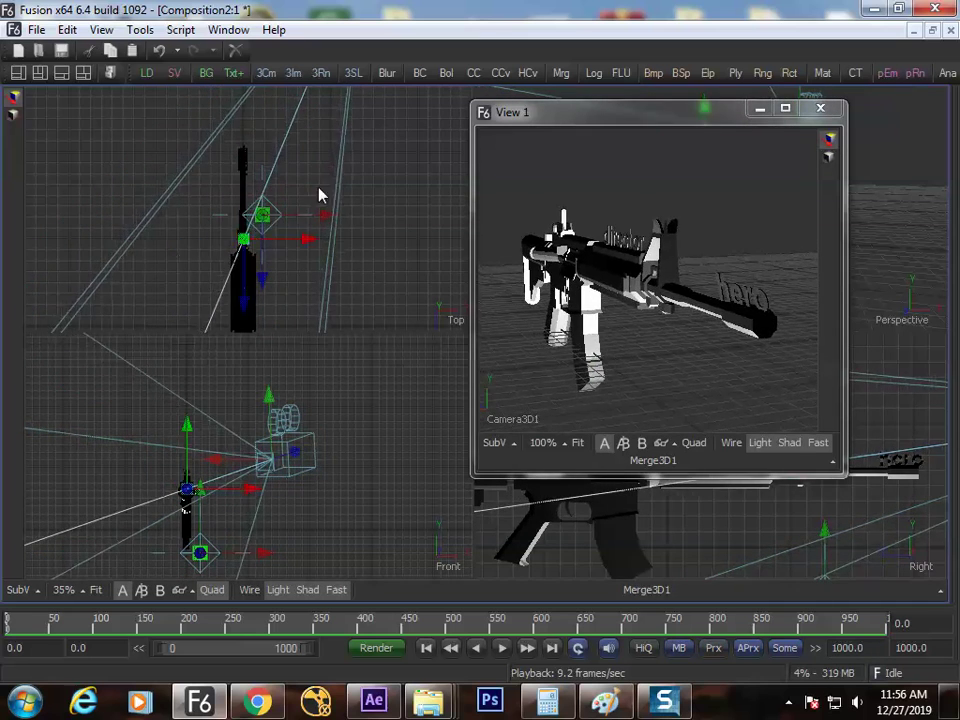
# Step: Move Camera3D1 back alongside the rifle and shift its target along the body so the director text is framed up close
pyautogui.moveTo(332, 120); pyautogui.dragTo(308, 233)
pyautogui.moveTo(318, 168); pyautogui.dragTo(316, 321)
pyautogui.moveTo(270, 268); pyautogui.dragTo(292, 140)
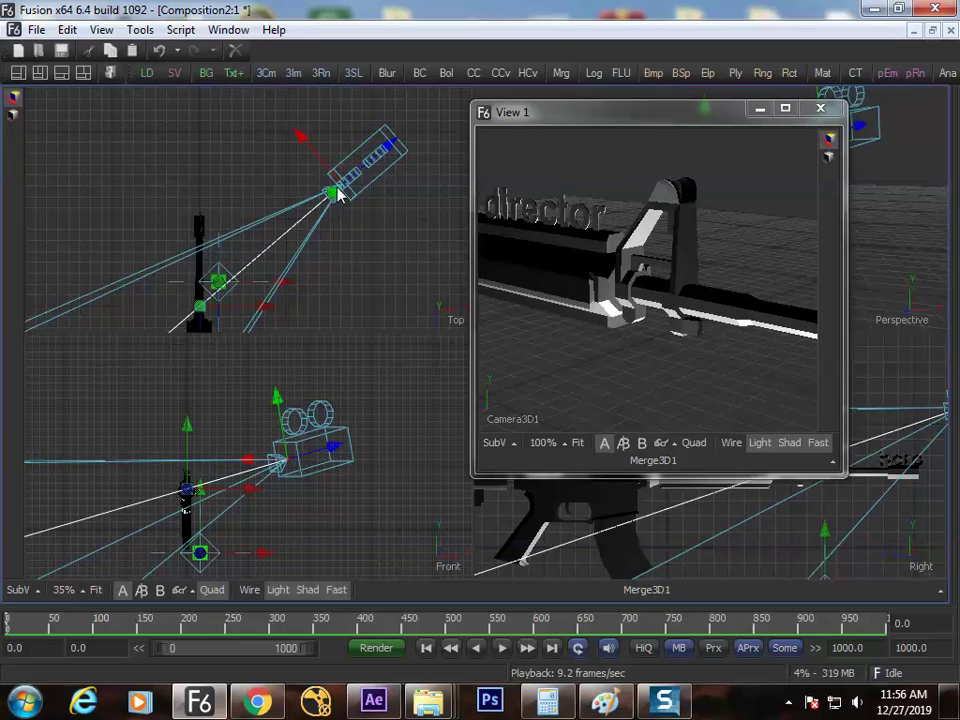
pyautogui.moveTo(338, 195); pyautogui.dragTo(308, 147)
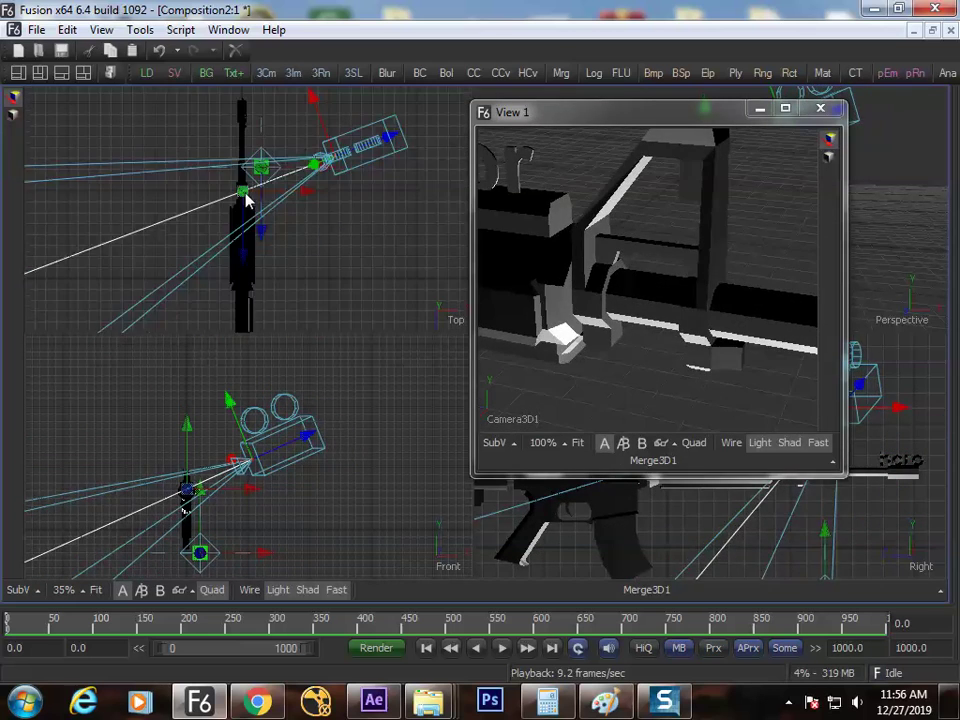
pyautogui.moveTo(245, 200); pyautogui.dragTo(243, 232)
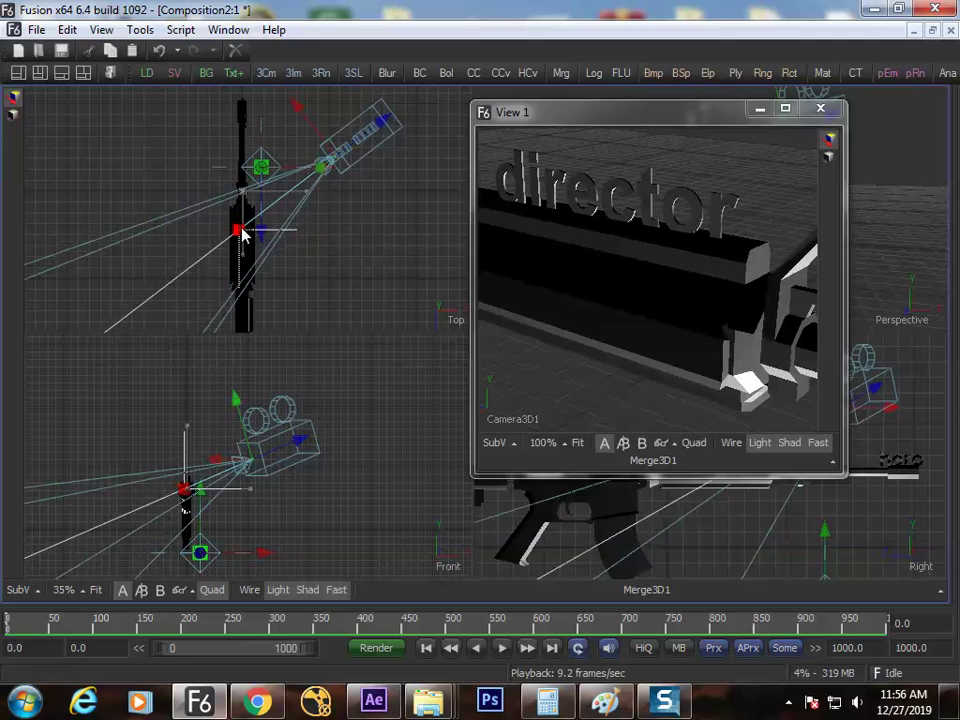
pyautogui.moveTo(332, 167)
pyautogui.mouseDown()
pyautogui.moveTo(347, 180)
pyautogui.moveTo(336, 189)
pyautogui.moveTo(342, 160)
pyautogui.mouseUp()
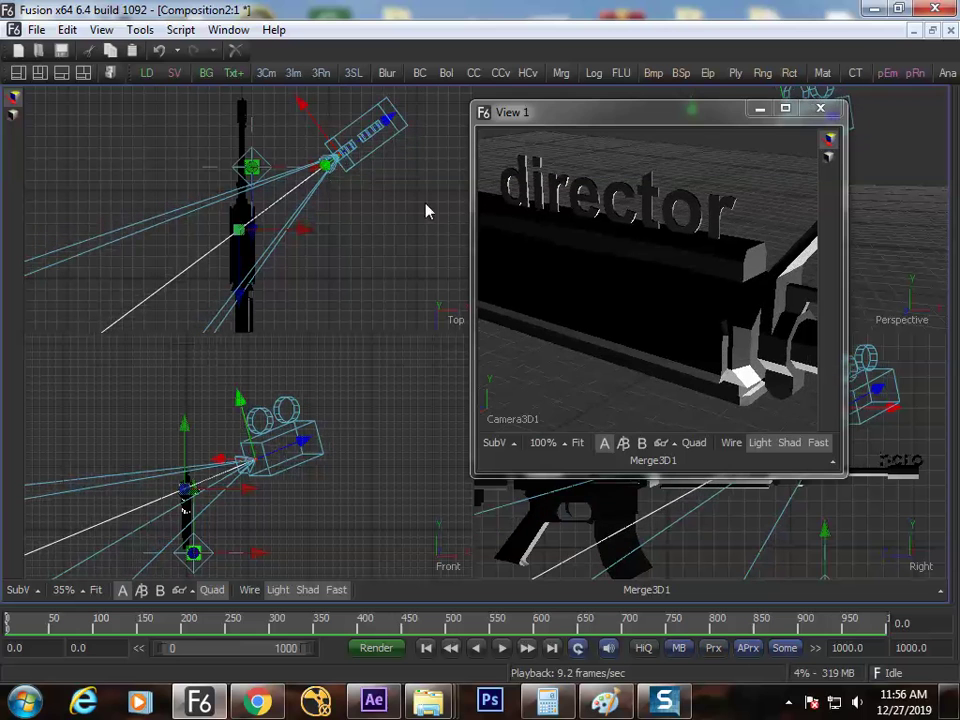
# Step: Enlarge the floating camera view and set Camera3D1 lower and farther out, about X 3.3, Y 1.8 and Z -2.8, targeting the handguard below the director text
pyautogui.moveTo(627, 125); pyautogui.dragTo(526, 103)
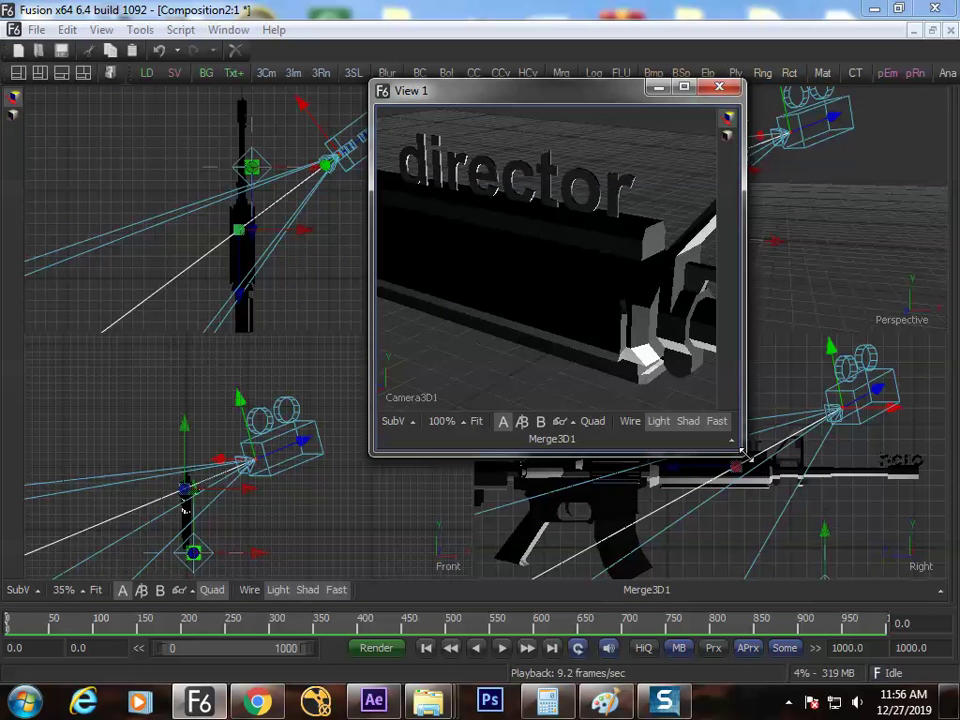
pyautogui.moveTo(742, 455); pyautogui.dragTo(888, 549)
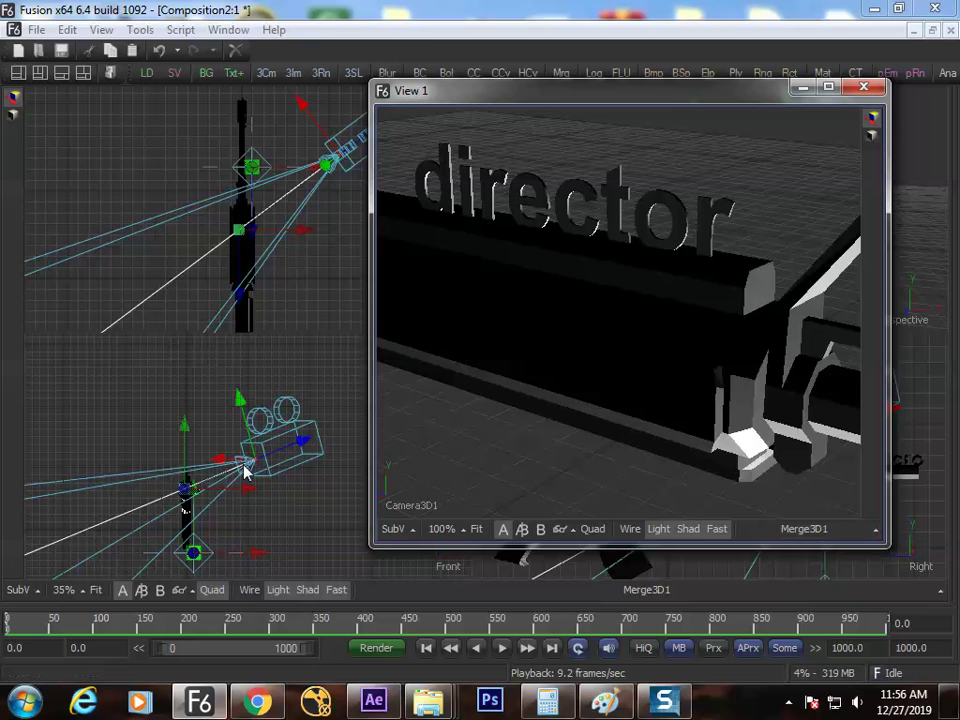
pyautogui.moveTo(258, 467); pyautogui.dragTo(281, 482)
pyautogui.moveTo(250, 264); pyautogui.dragTo(154, 280)
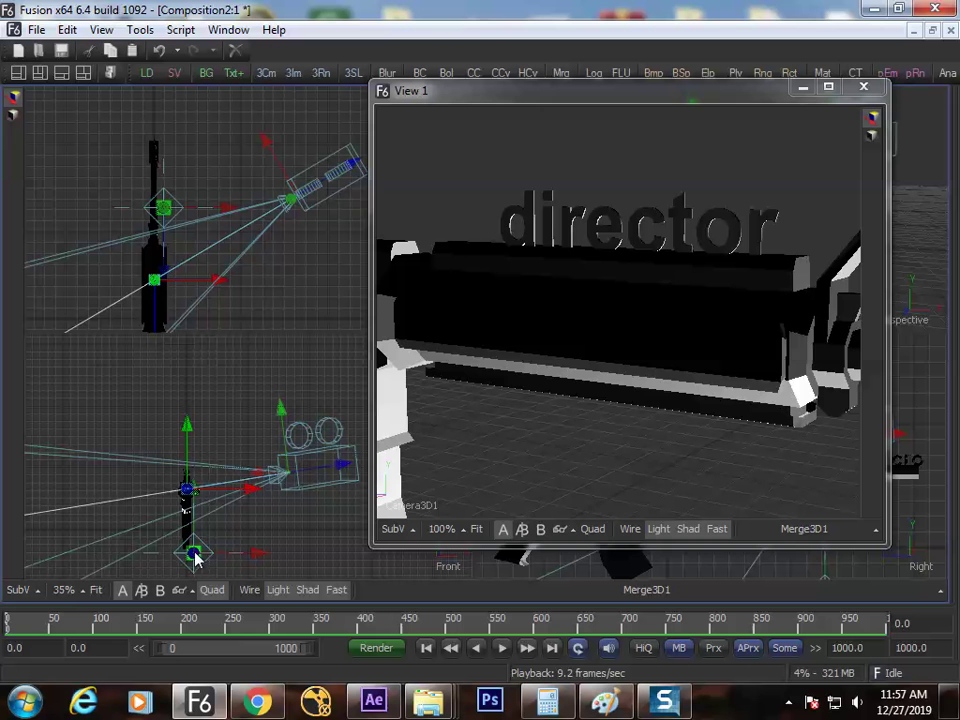
# Step: Animate the camera's target position from the director text at frame 0 to the hero text at frame 145, about Z -3.93
pyautogui.moveTo(536, 108); pyautogui.dragTo(379, 88)
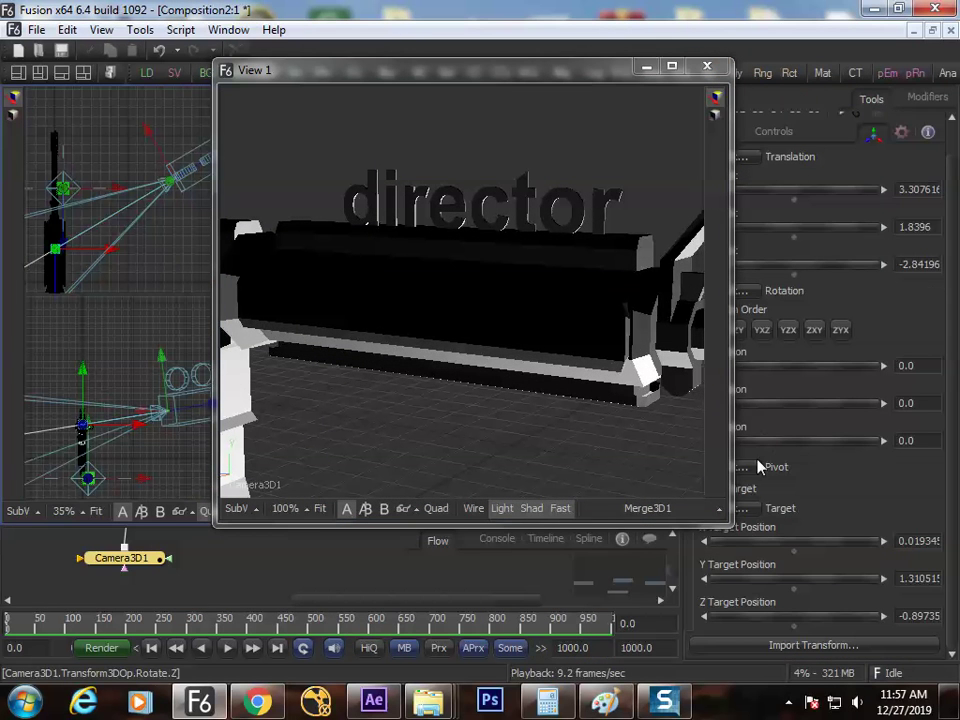
pyautogui.rightClick(778, 536)
pyautogui.click(810, 386)
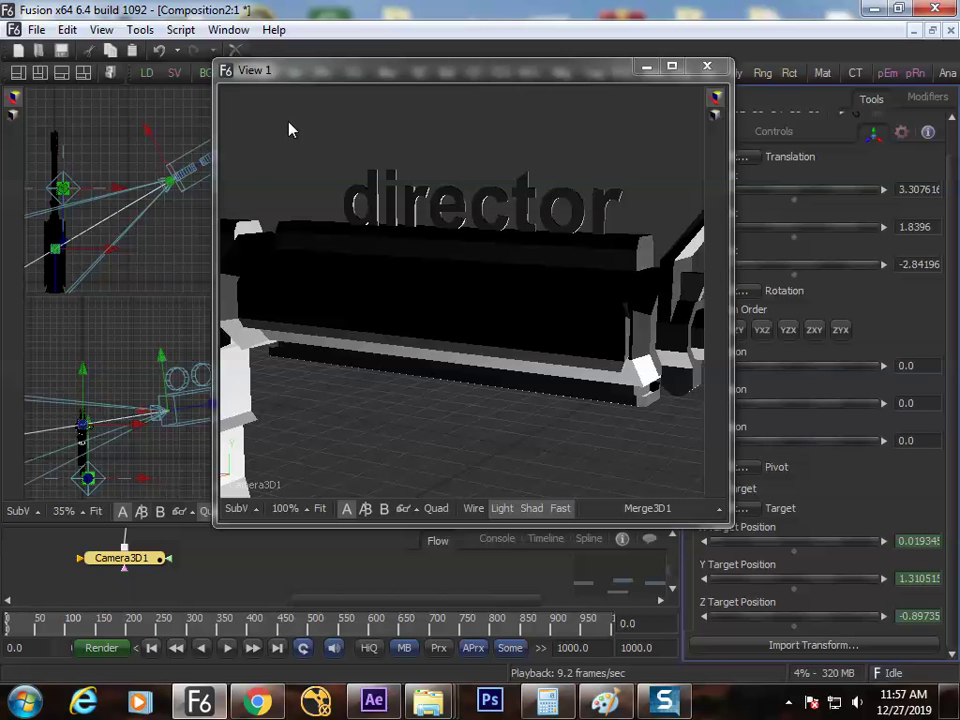
pyautogui.moveTo(328, 75); pyautogui.dragTo(449, 136)
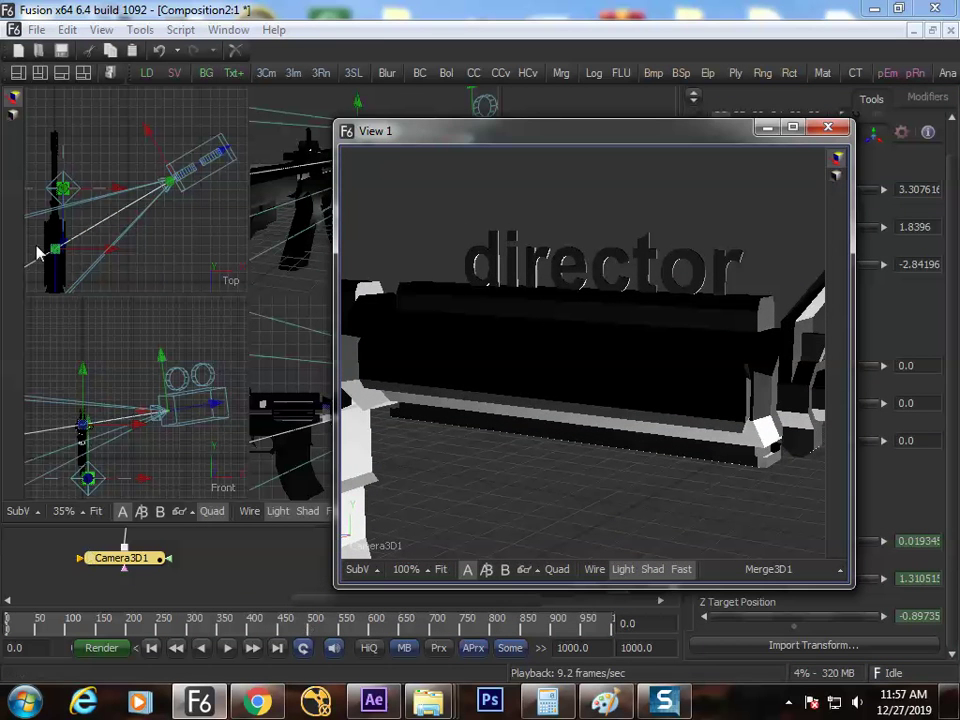
pyautogui.click(98, 626)
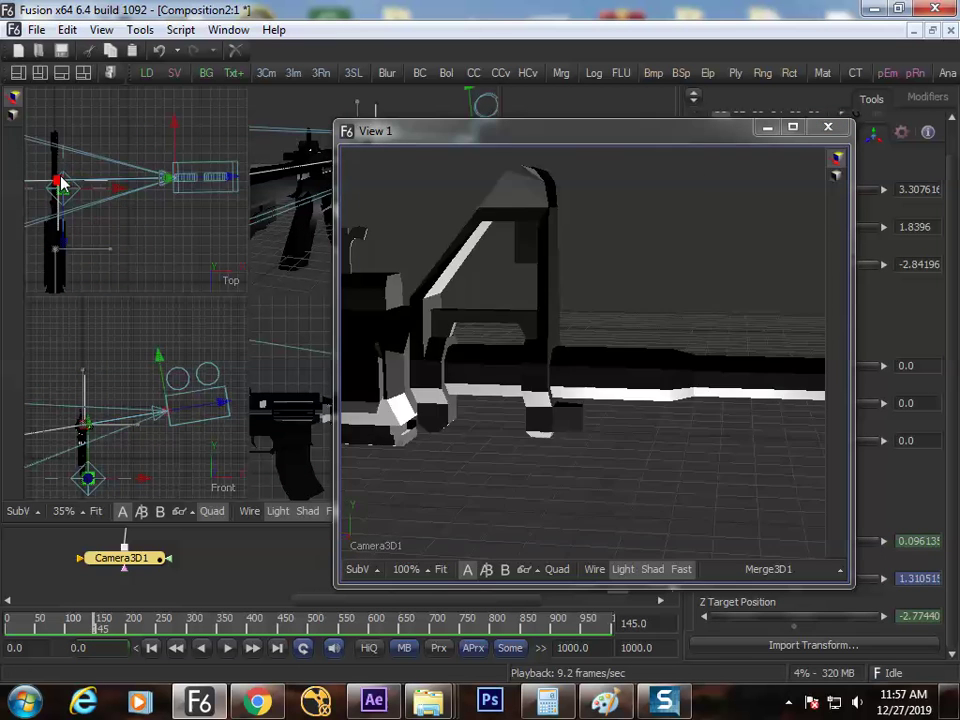
pyautogui.moveTo(60, 183); pyautogui.dragTo(58, 145)
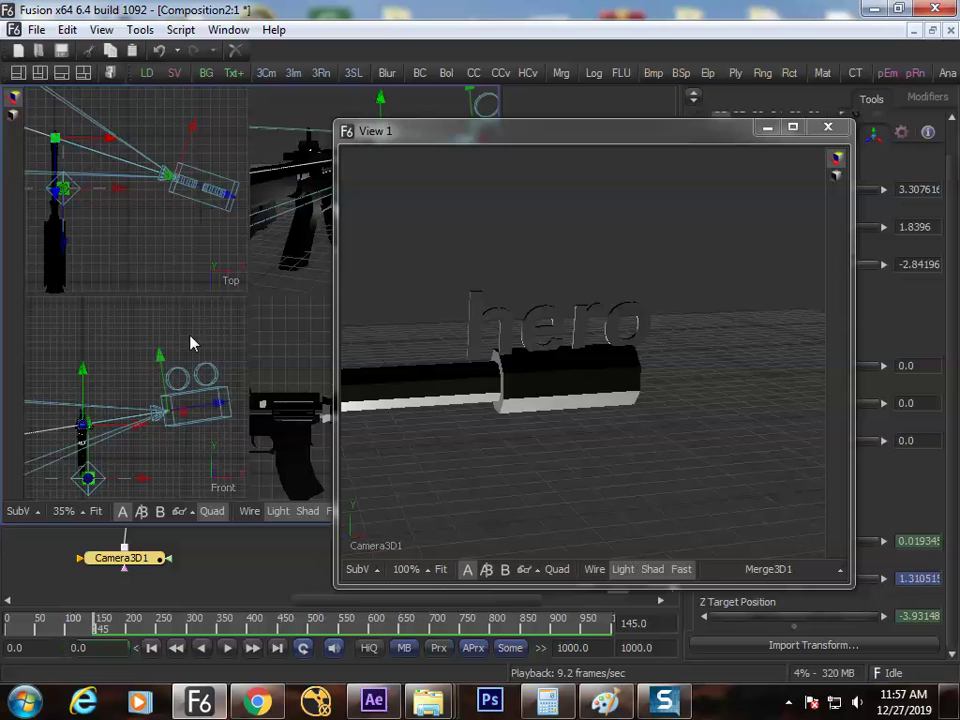
# Step: Play back the camera's pan from the director text to the hero text and return to frame 0
pyautogui.press('space')
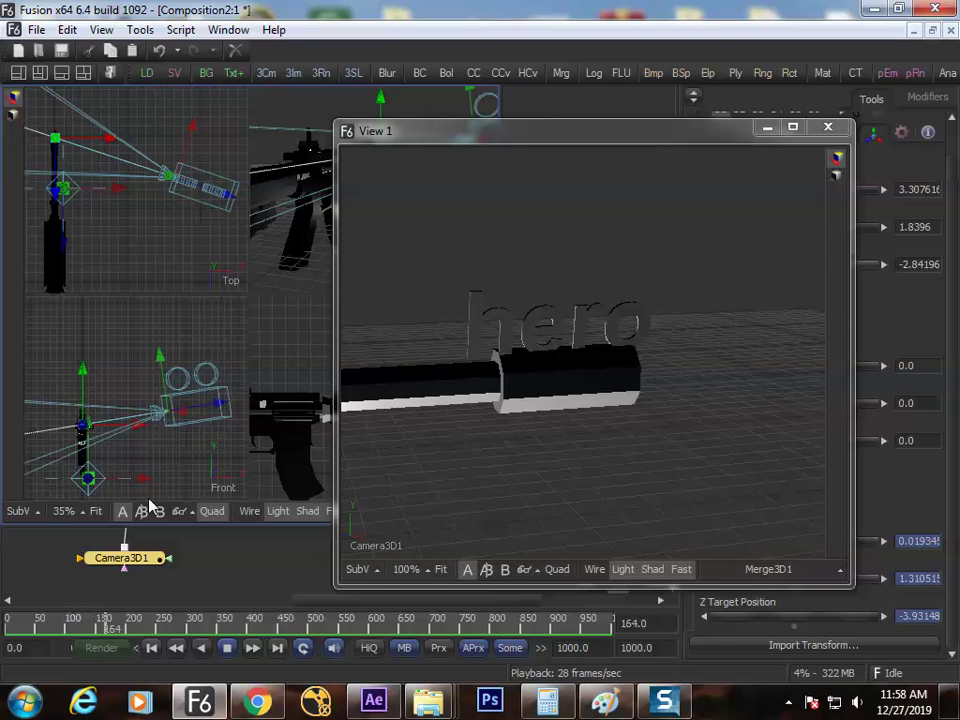
pyautogui.press('space')
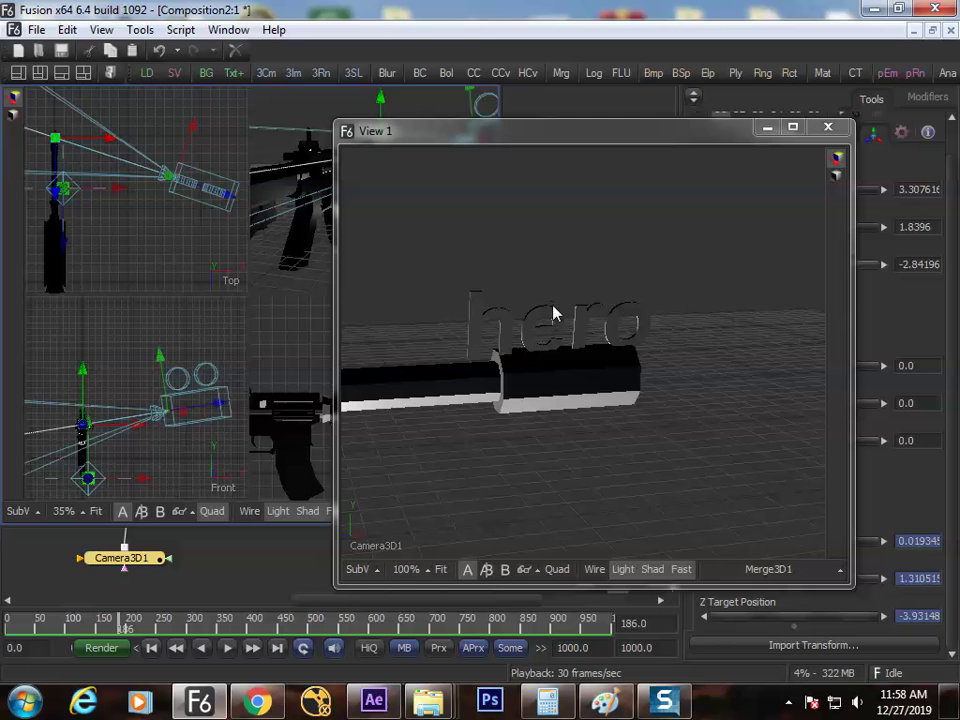
pyautogui.hotkey('shift', 'Left')
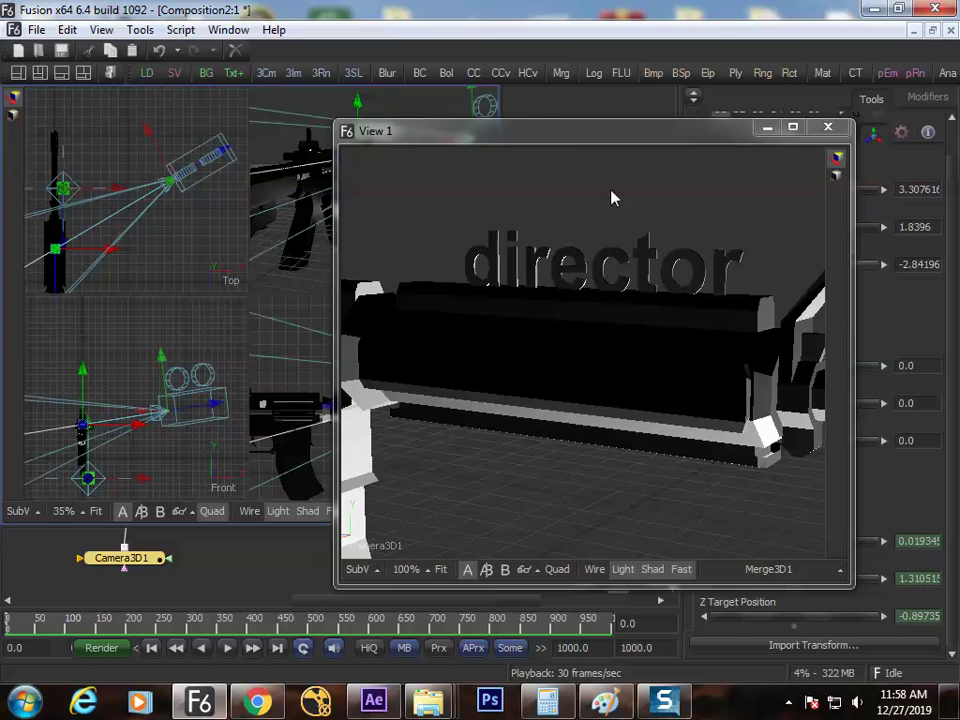
# Step: Move the point light in the Top view to beside and slightly beyond the rifle's muzzle
pyautogui.moveTo(591, 139); pyautogui.dragTo(472, 140)
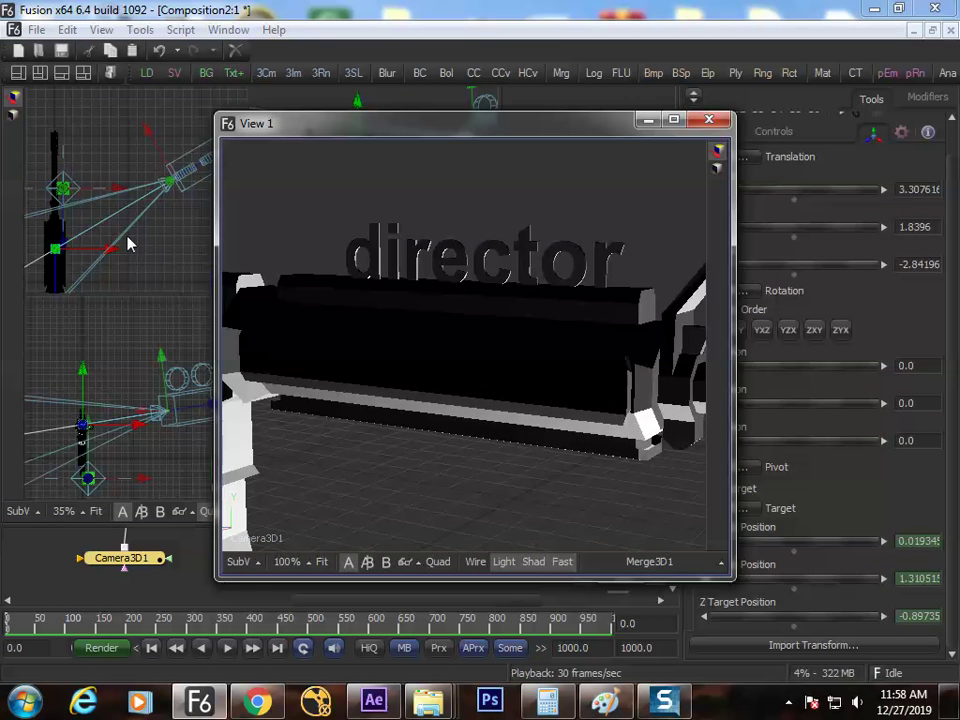
pyautogui.click(66, 251)
pyautogui.moveTo(66, 251); pyautogui.dragTo(84, 128)
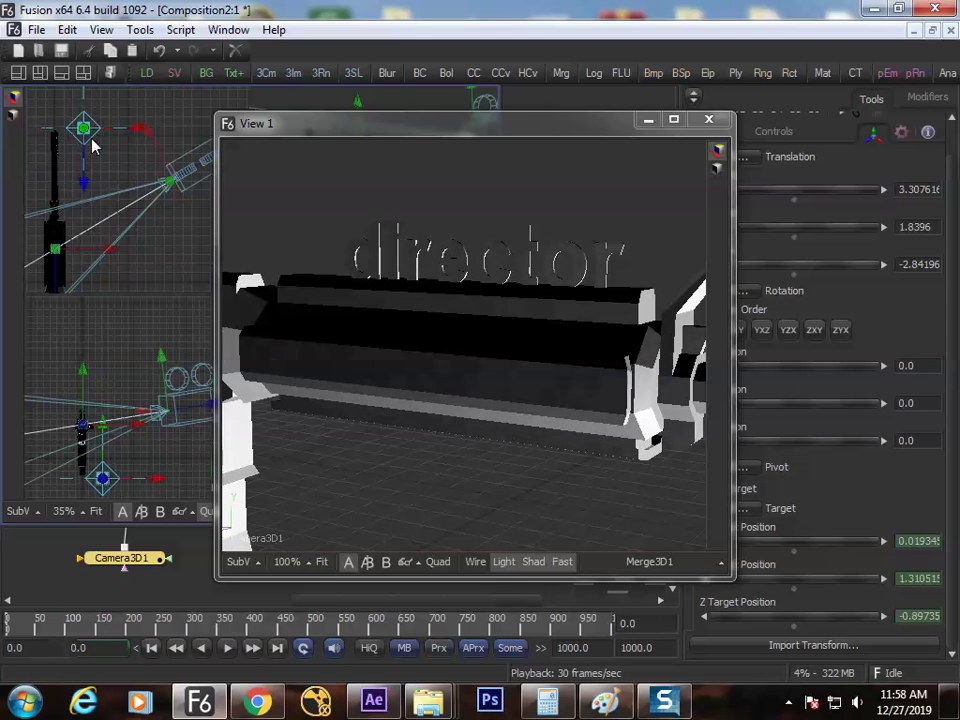
# Step: Play back the camera animation under the repositioned light and return to frame 0
pyautogui.press('space')
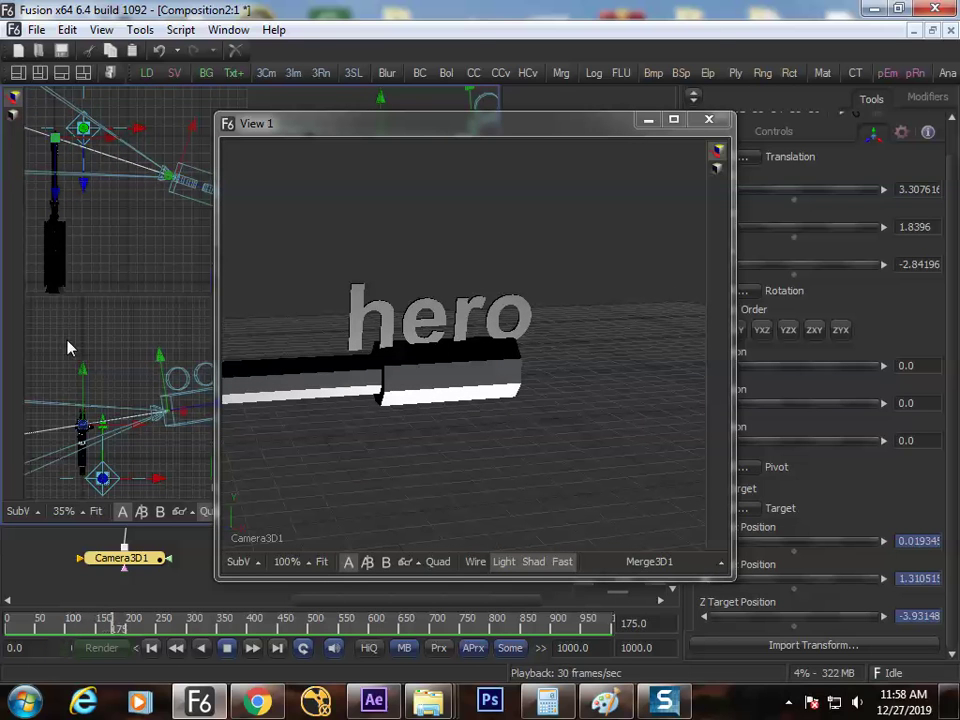
pyautogui.press('space')
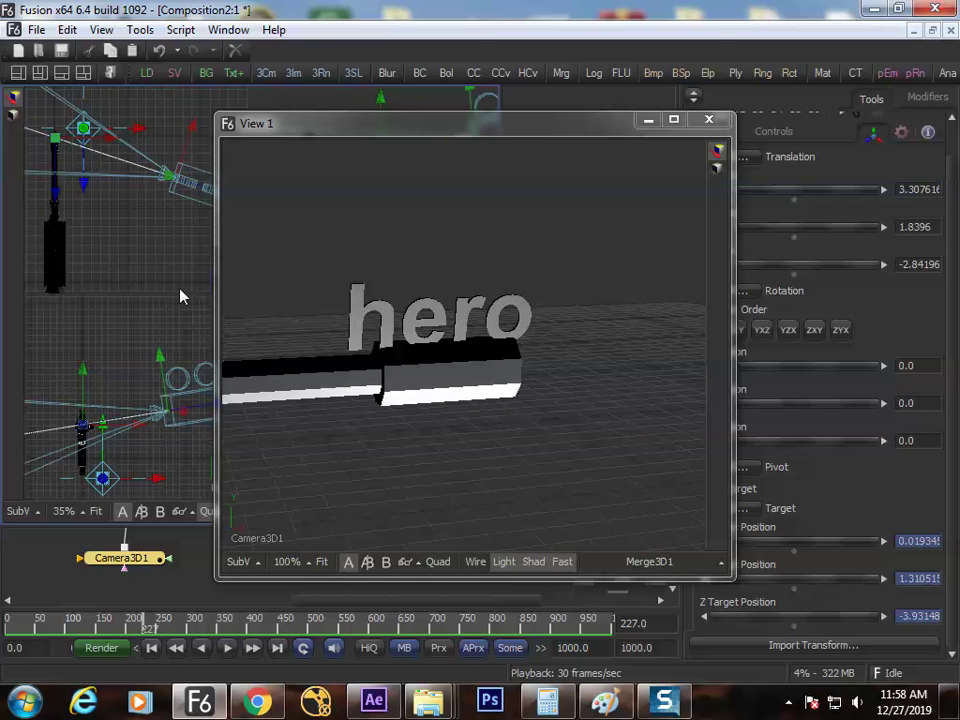
pyautogui.hotkey('ctrl', 'Left')
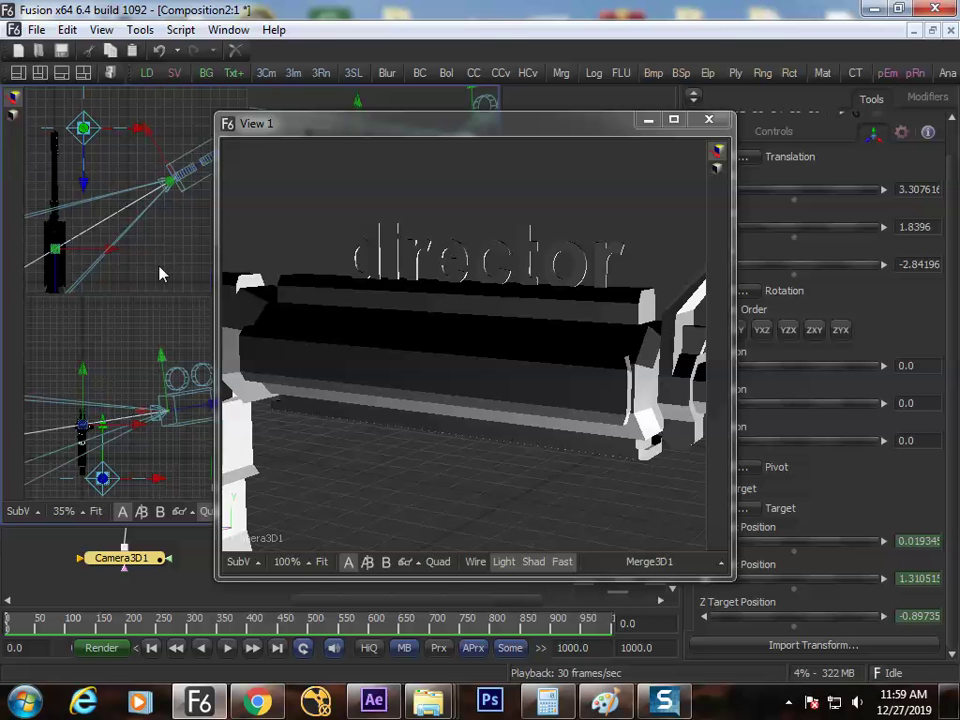
# Step: Play back the camera pan from the director text to the hero text twice, restarting from frame 0
pyautogui.press('space')
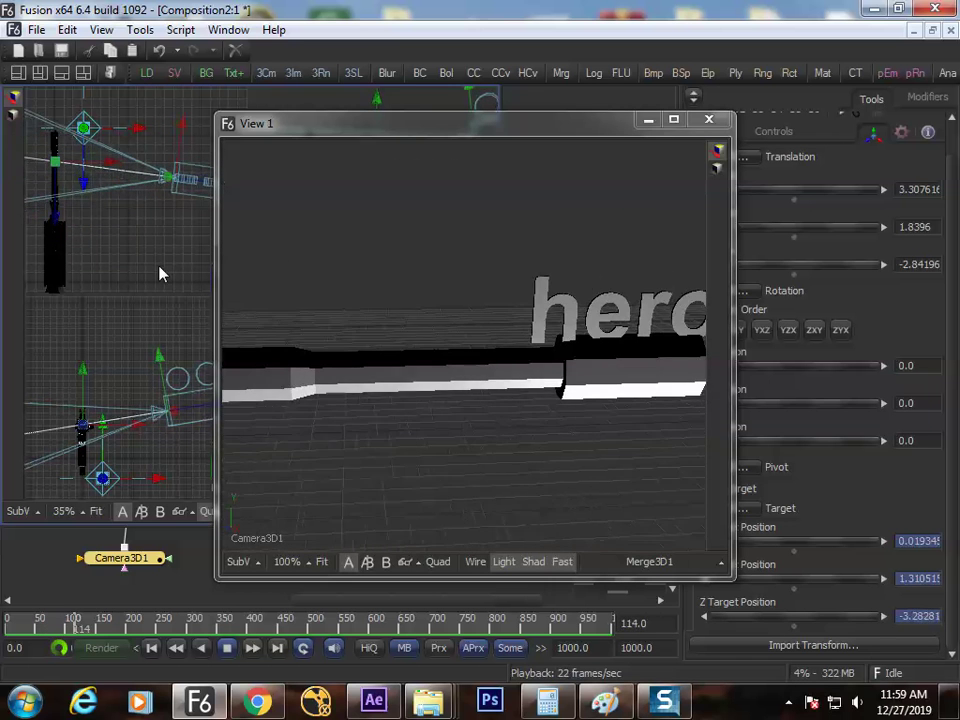
pyautogui.press('space')
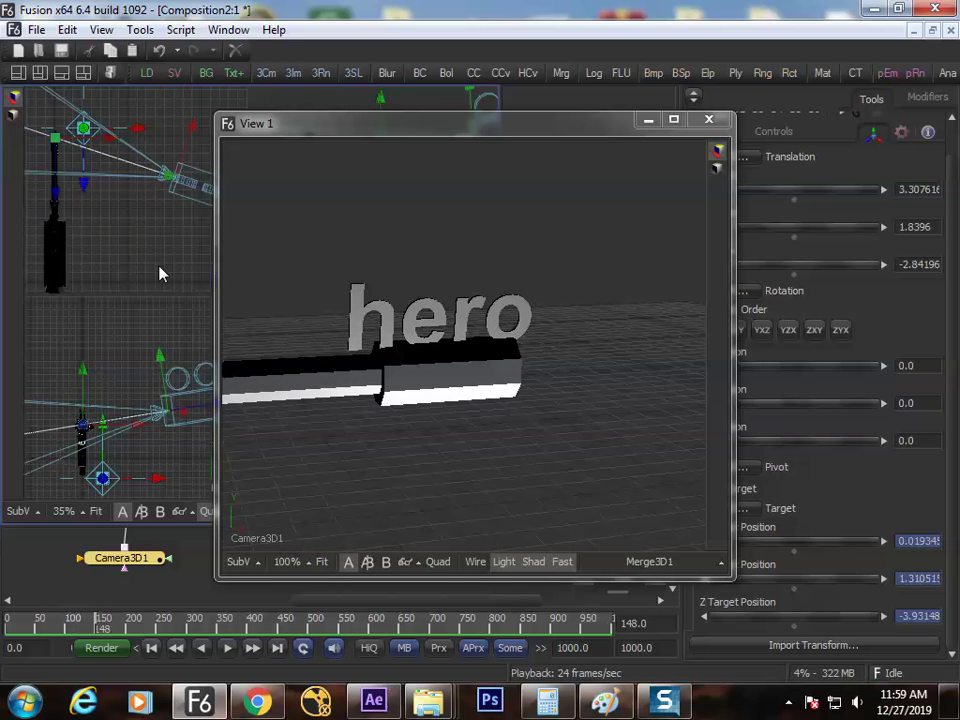
pyautogui.moveTo(96, 626); pyautogui.dragTo(2, 630)
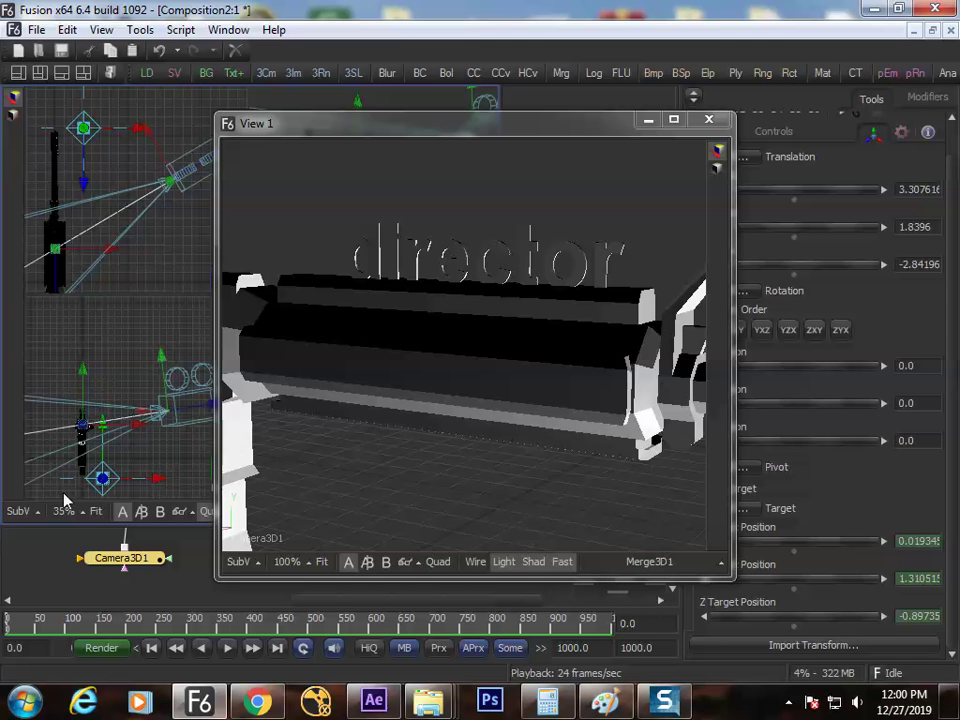
pyautogui.press('space')
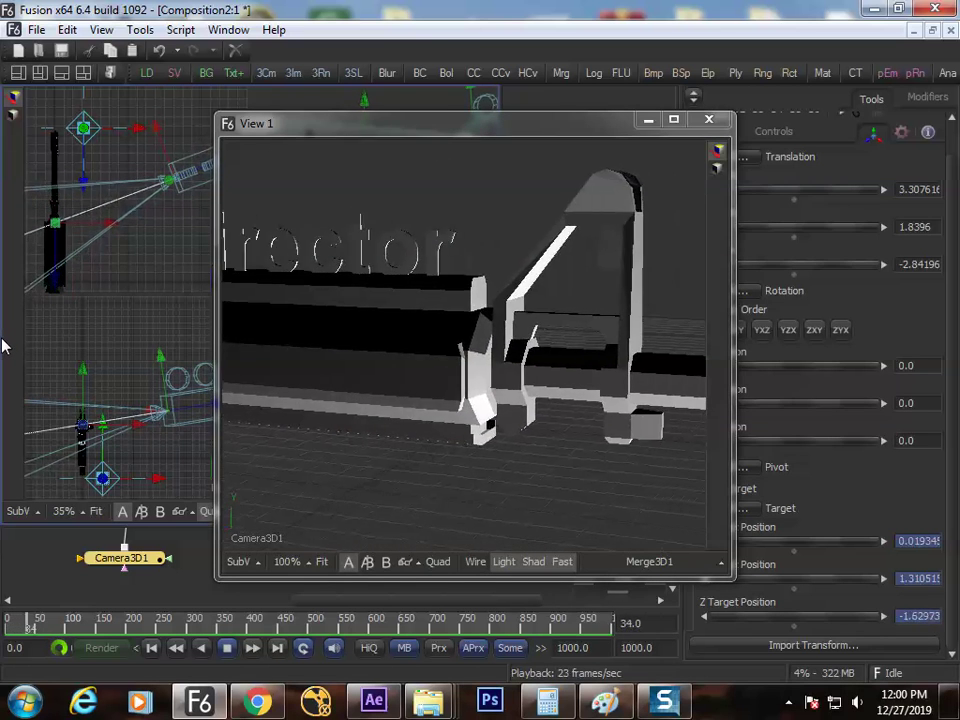
pyautogui.press('space')
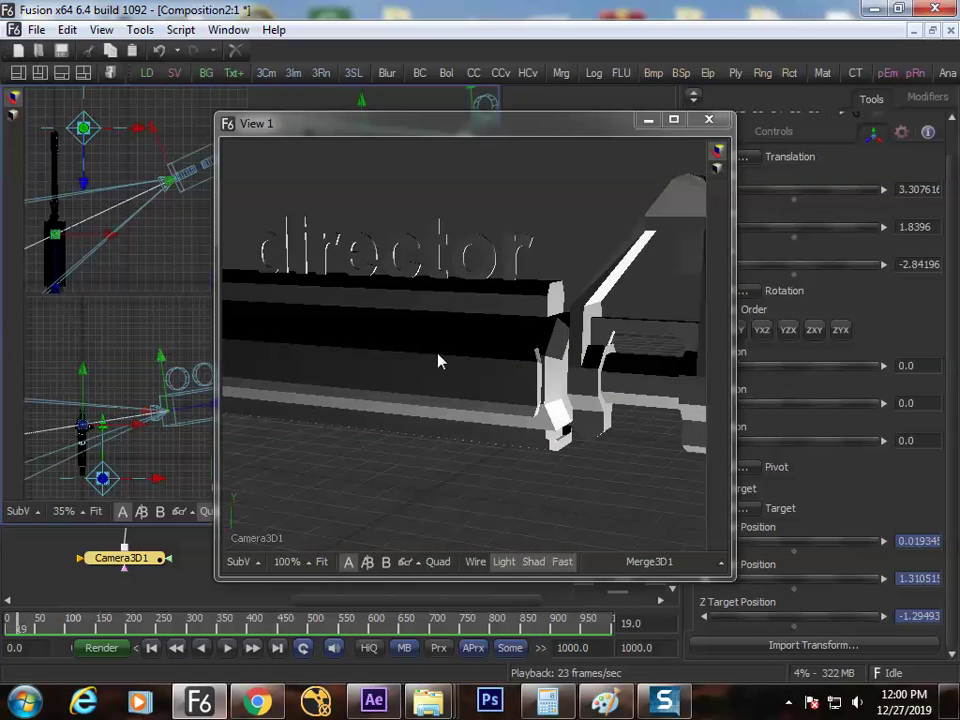
# Step: Close the floating camera view and enlarge the node flow area to show the nodes around Merge3D1
pyautogui.moveTo(501, 125); pyautogui.dragTo(444, 125)
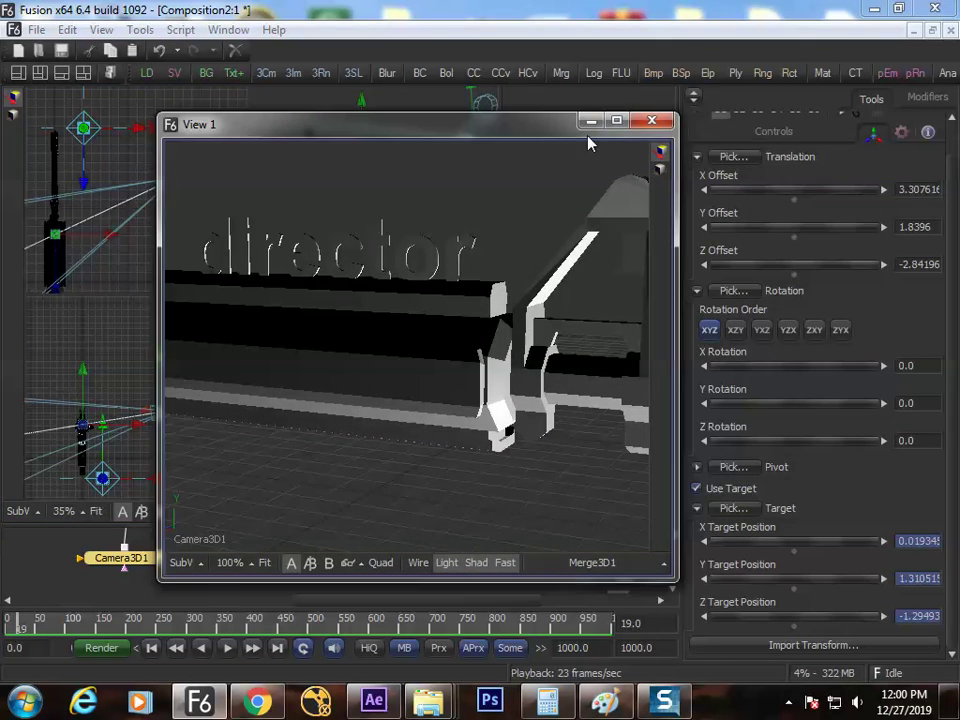
pyautogui.click(650, 122)
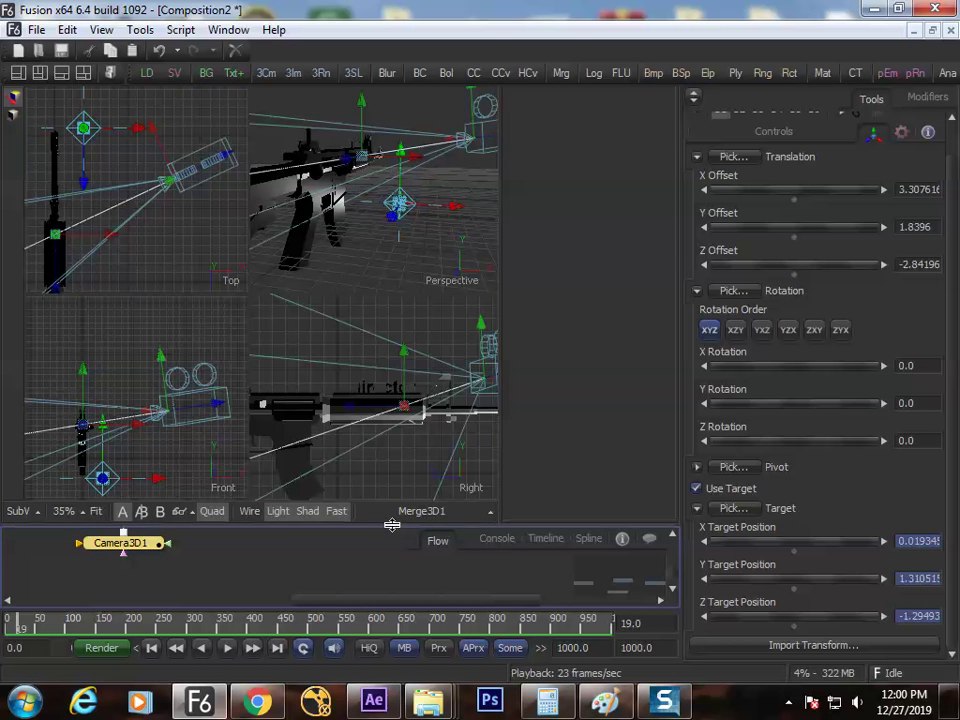
pyautogui.moveTo(392, 525); pyautogui.dragTo(392, 245)
pyautogui.scroll(5, 245, 400)
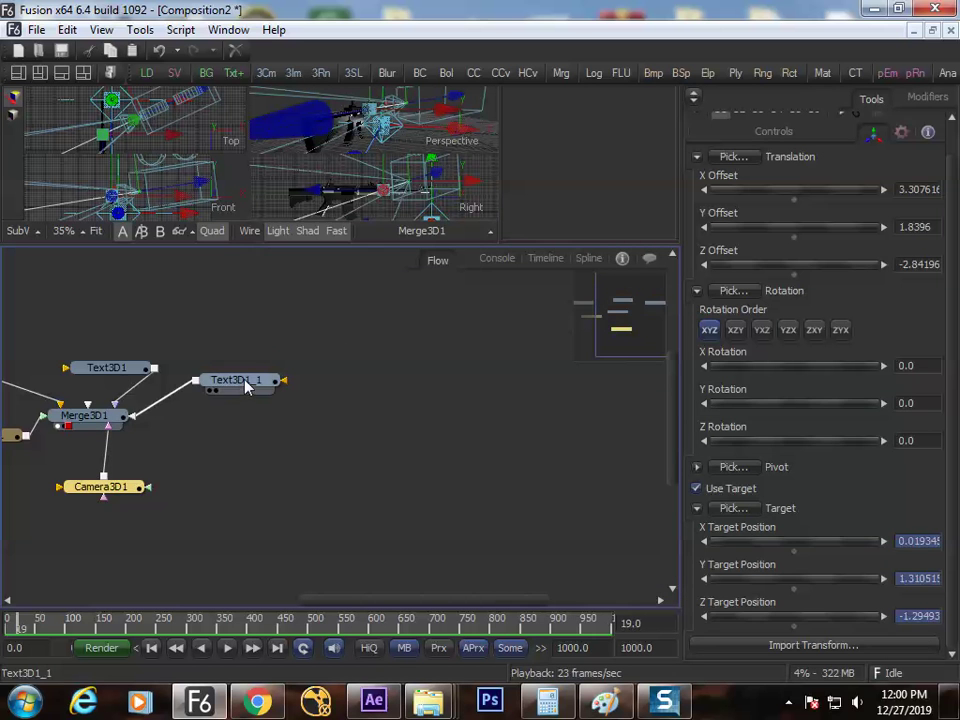
# Step: Add a Renderer 3D after Merge3D1, rendering through Camera3D1 with lighting and shadows enabled
pyautogui.moveTo(247, 388); pyautogui.dragTo(226, 340)
pyautogui.click(118, 420)
pyautogui.write('end')
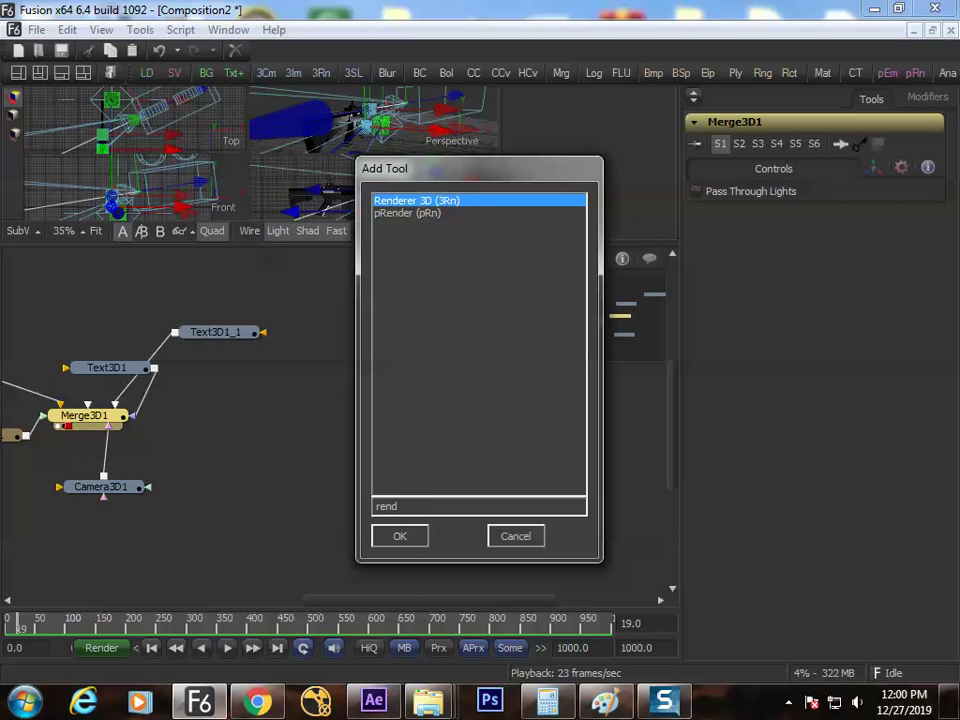
pyautogui.press('Return')
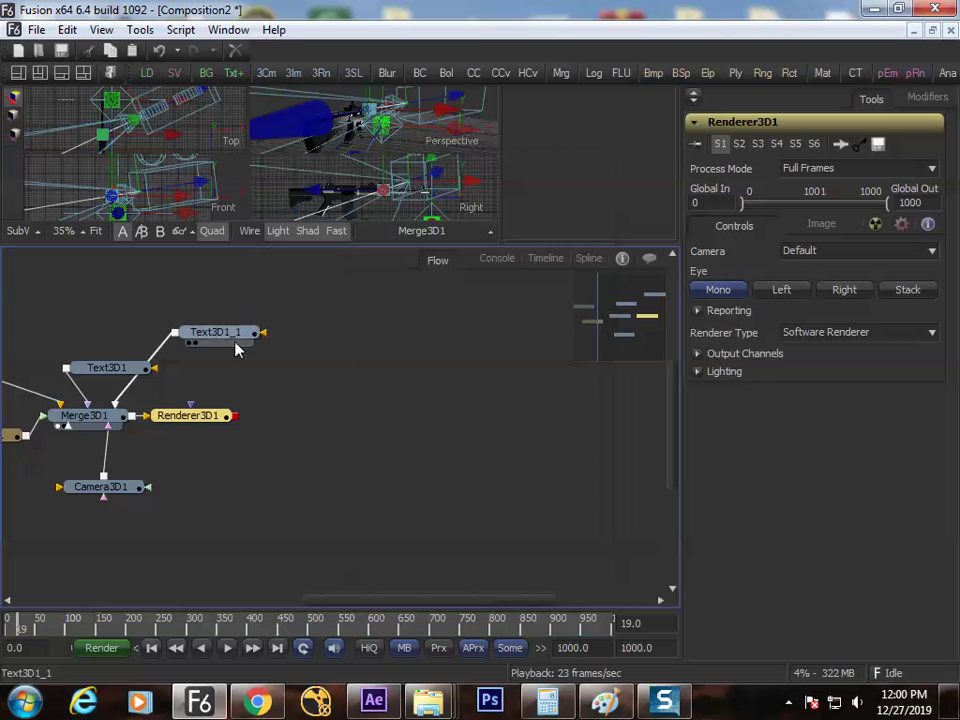
pyautogui.click(862, 256)
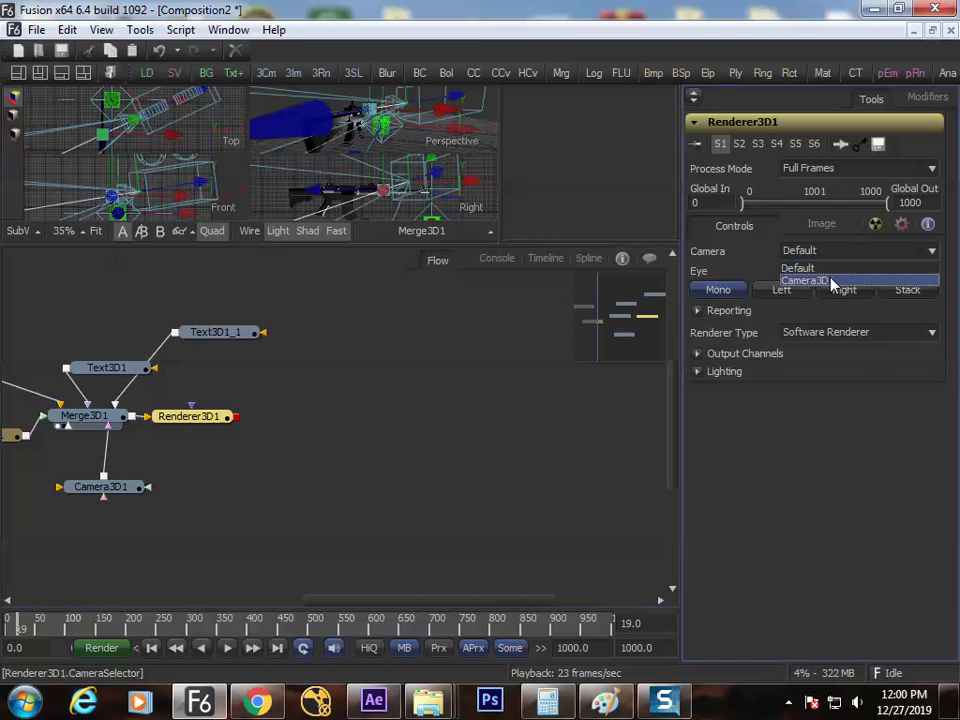
pyautogui.click(800, 280)
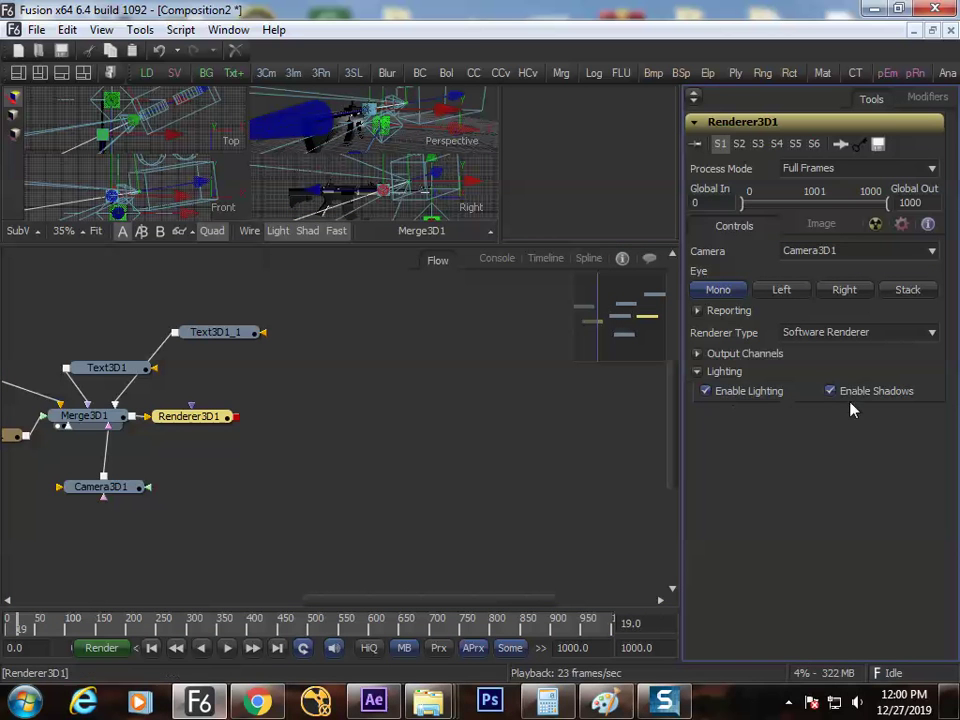
# Step: Show Renderer3D1 in the empty viewer and in a new, enlarged floating view
pyautogui.moveTo(218, 425); pyautogui.dragTo(544, 216)
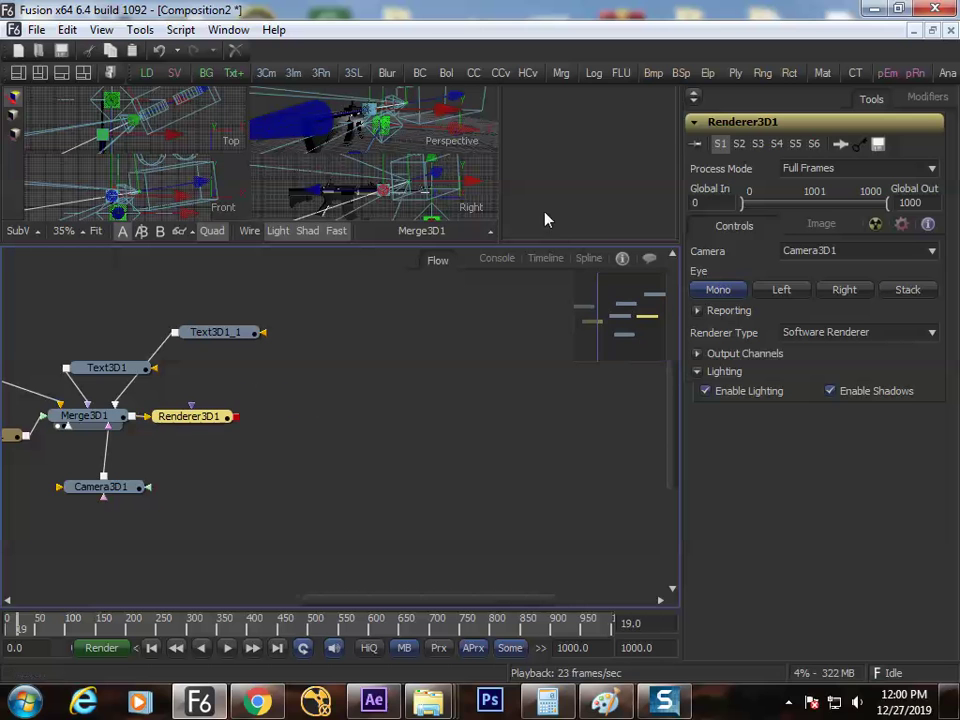
pyautogui.click(228, 30)
pyautogui.click(150, 58)
pyautogui.moveTo(205, 422); pyautogui.dragTo(555, 180)
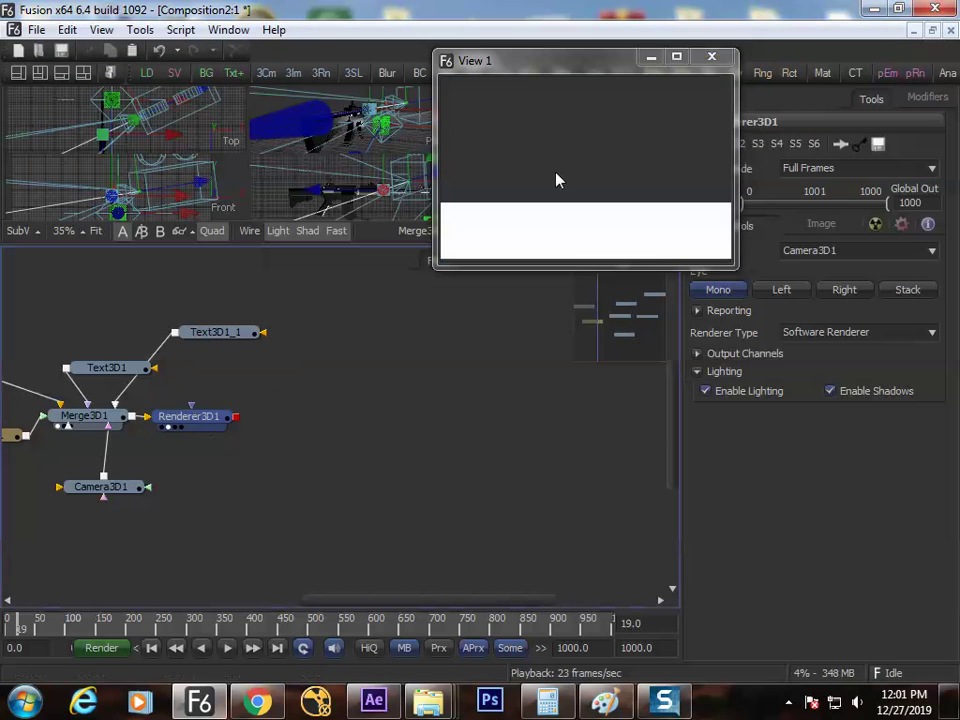
pyautogui.moveTo(733, 268); pyautogui.dragTo(862, 568)
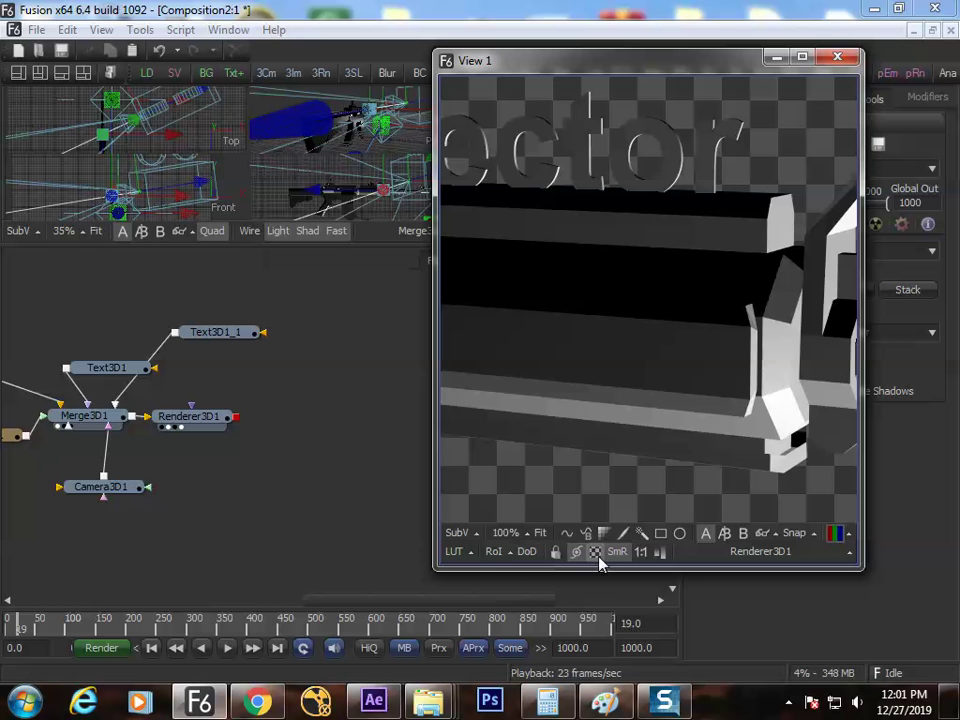
# Step: Turn off the floating view's checkered underlay and review the rendered animation full screen
pyautogui.click(595, 552)
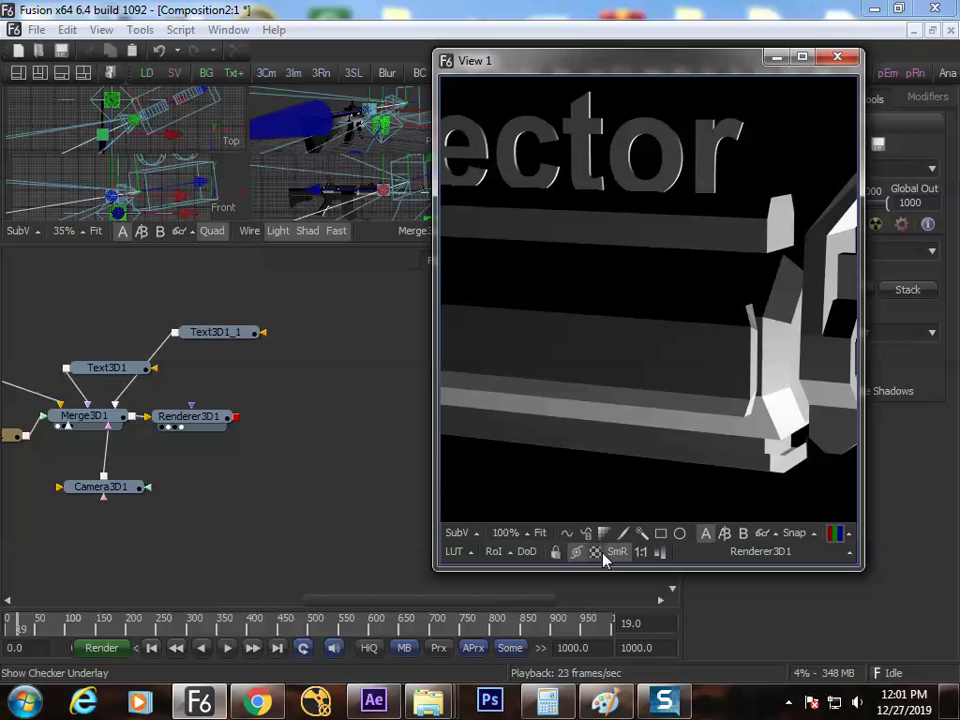
pyautogui.click(801, 58)
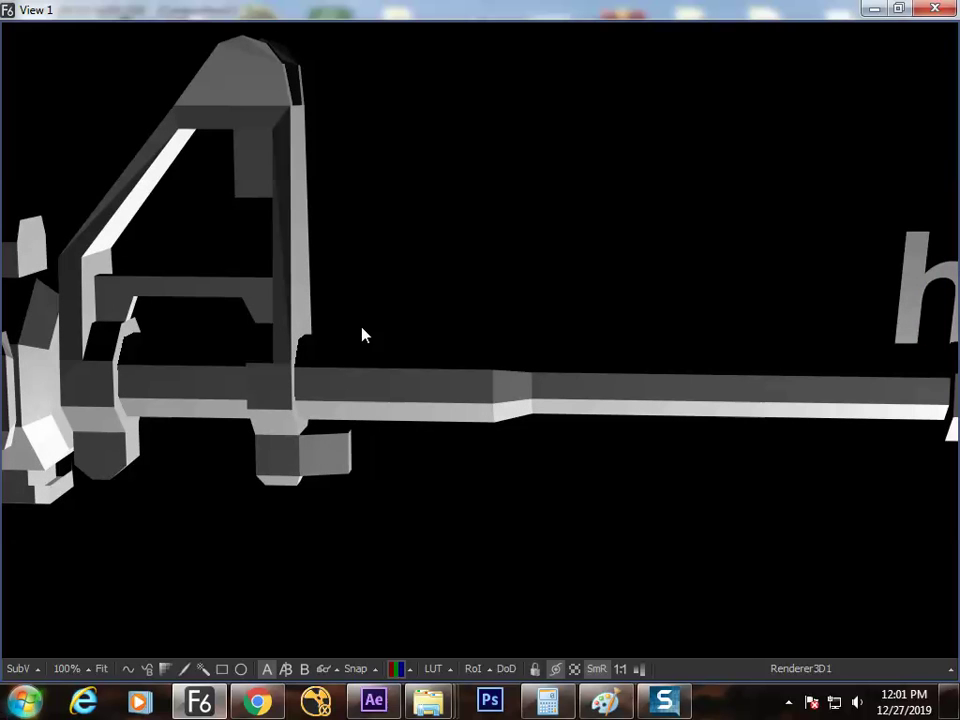
pyautogui.press('super+Down')
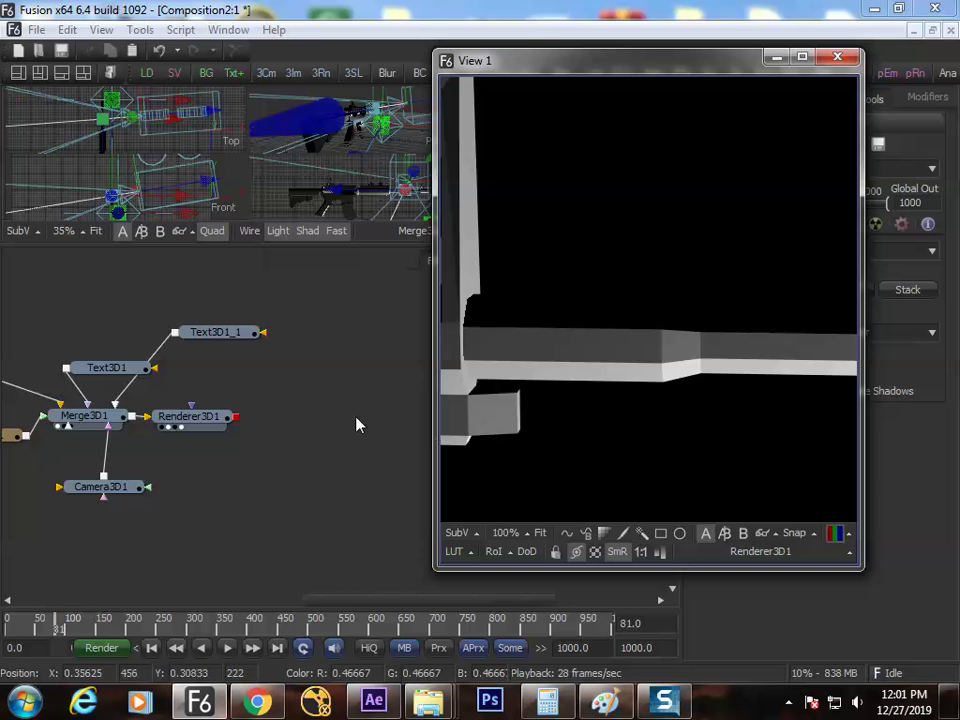
# Step: Add a Background node, merge the Renderer3D1 output over it, and show the merge in the floating view
pyautogui.moveTo(214, 421); pyautogui.dragTo(239, 416)
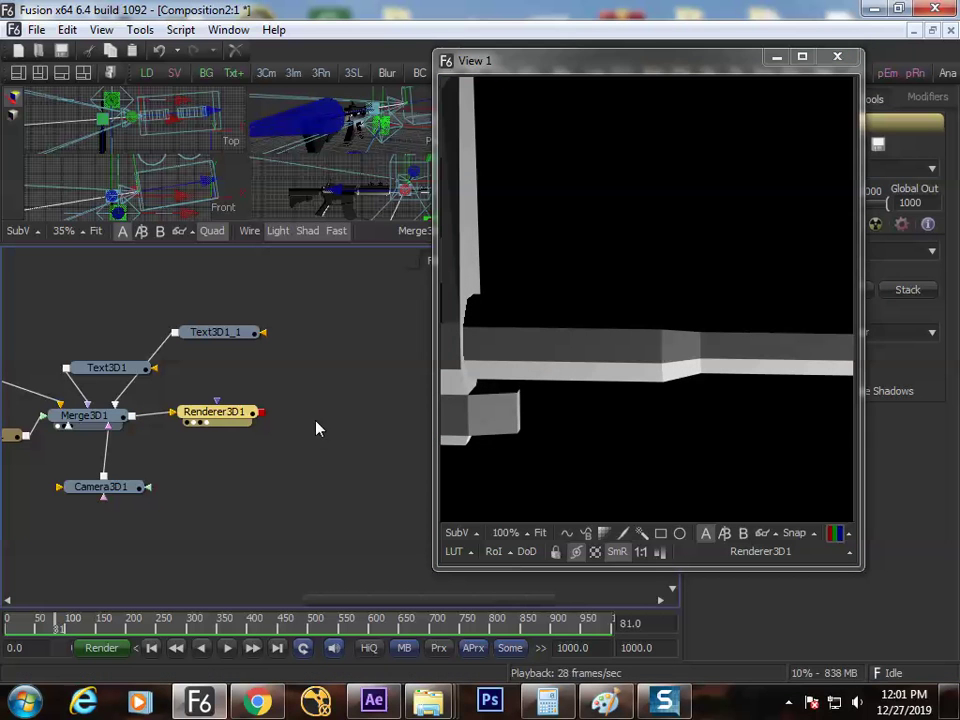
pyautogui.click(333, 341)
pyautogui.moveTo(282, 233); pyautogui.dragTo(372, 329)
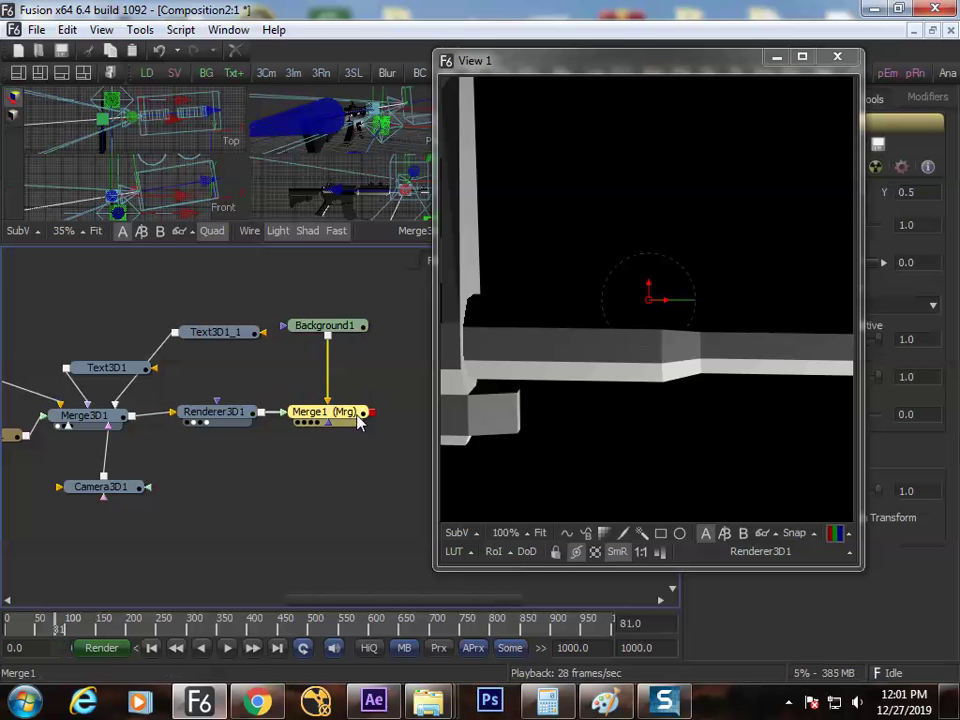
pyautogui.click(325, 325)
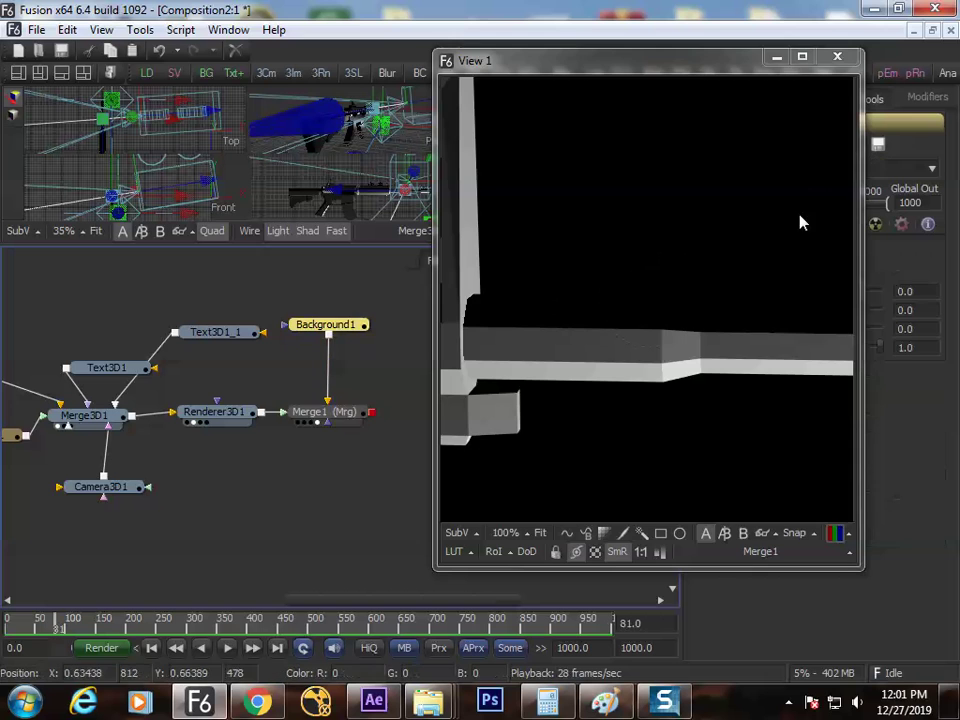
# Step: Set the background to solid red with R at 1.0 and preview the merged animation full screen
pyautogui.moveTo(713, 64); pyautogui.dragTo(456, 53)
pyautogui.click(805, 253)
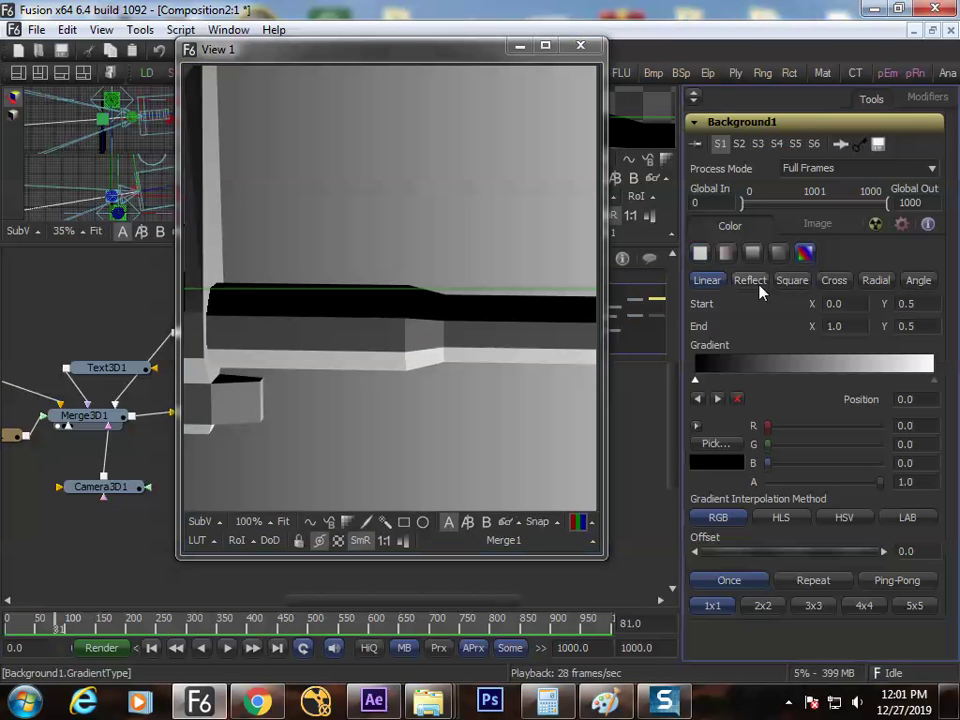
pyautogui.click(701, 253)
pyautogui.moveTo(770, 290); pyautogui.dragTo(880, 290)
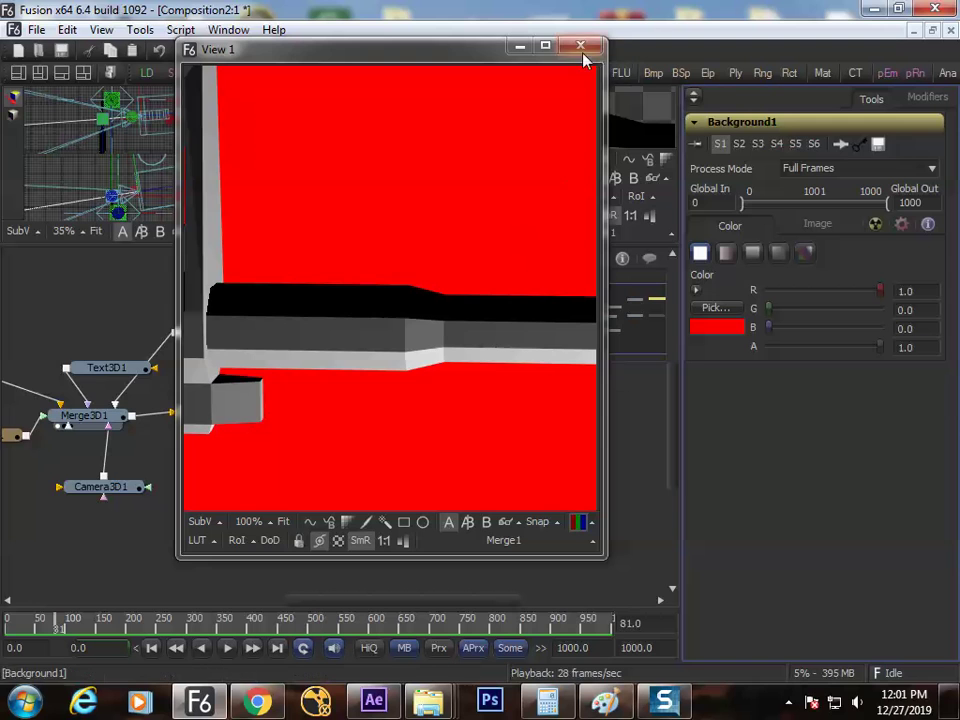
pyautogui.click(545, 45)
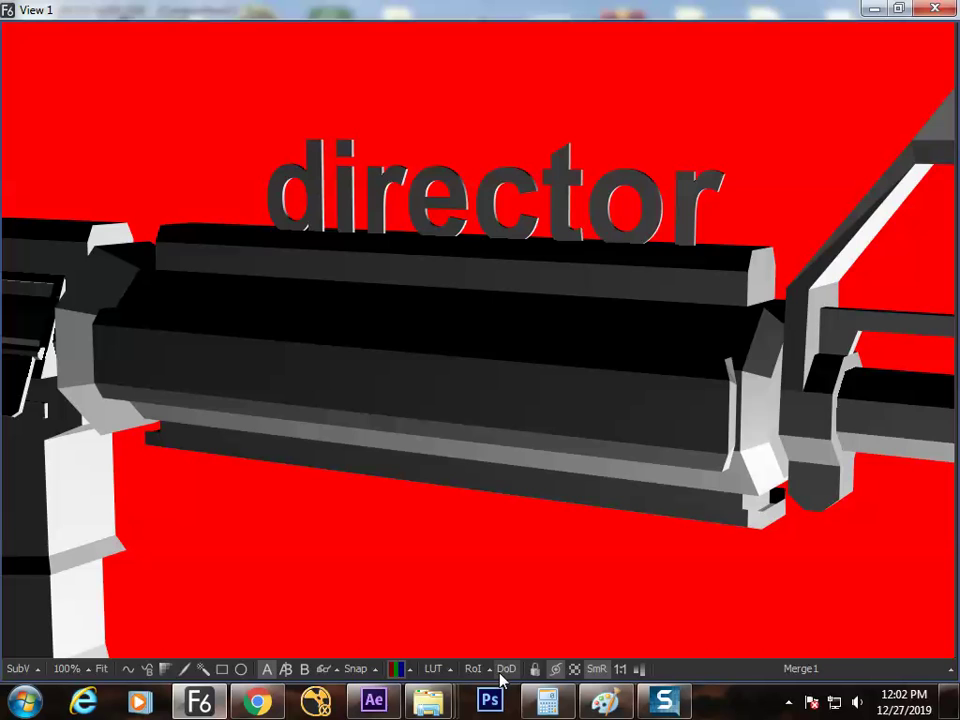
pyautogui.press('super+Down')
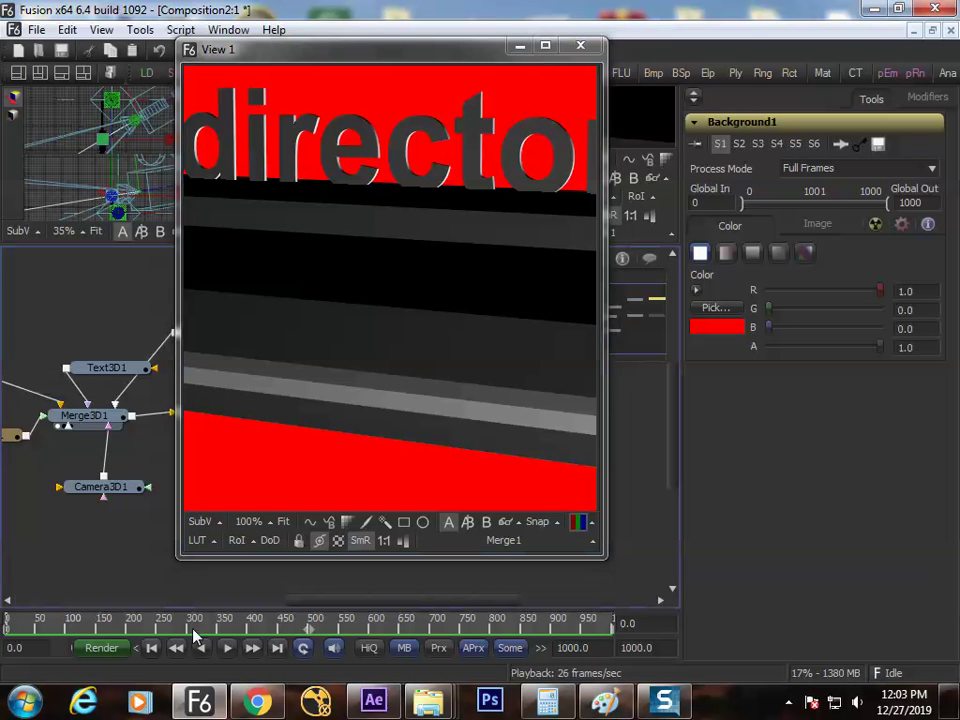
# Step: Switch to Chrome and search Google for "smoke" in a new tab, restricting the results to videos
pyautogui.click(257, 703)
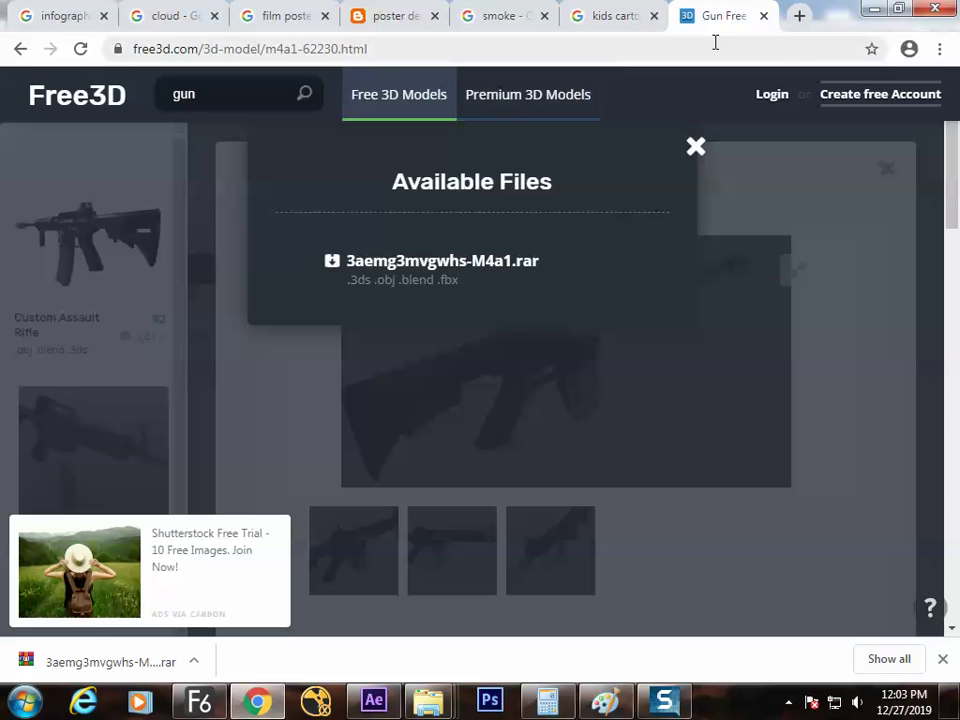
pyautogui.click(800, 17)
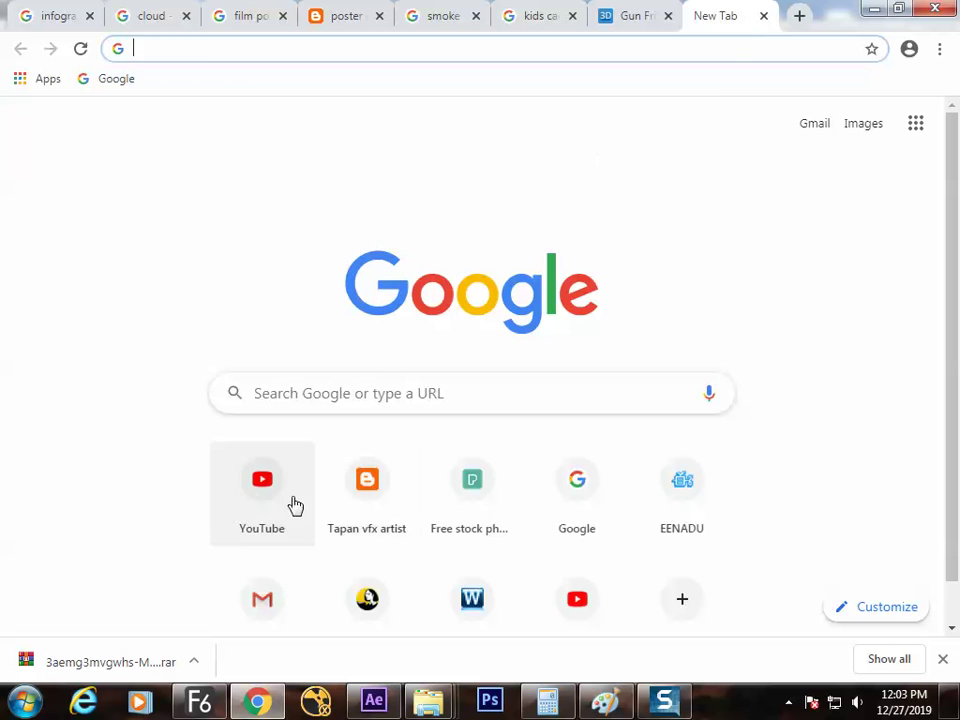
pyautogui.click(295, 468)
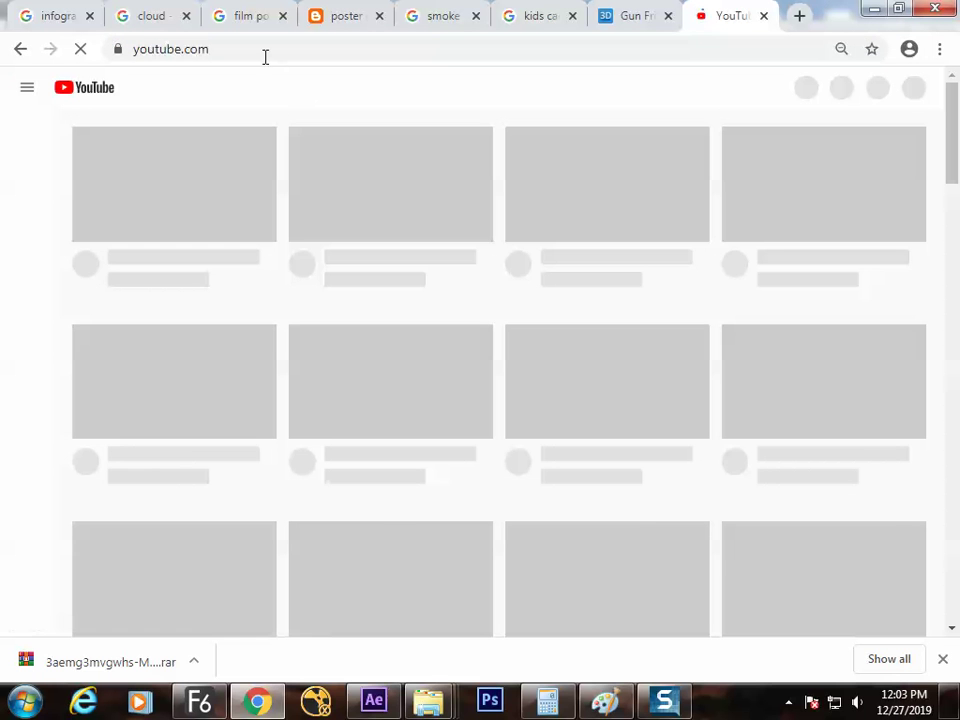
pyautogui.click(264, 49)
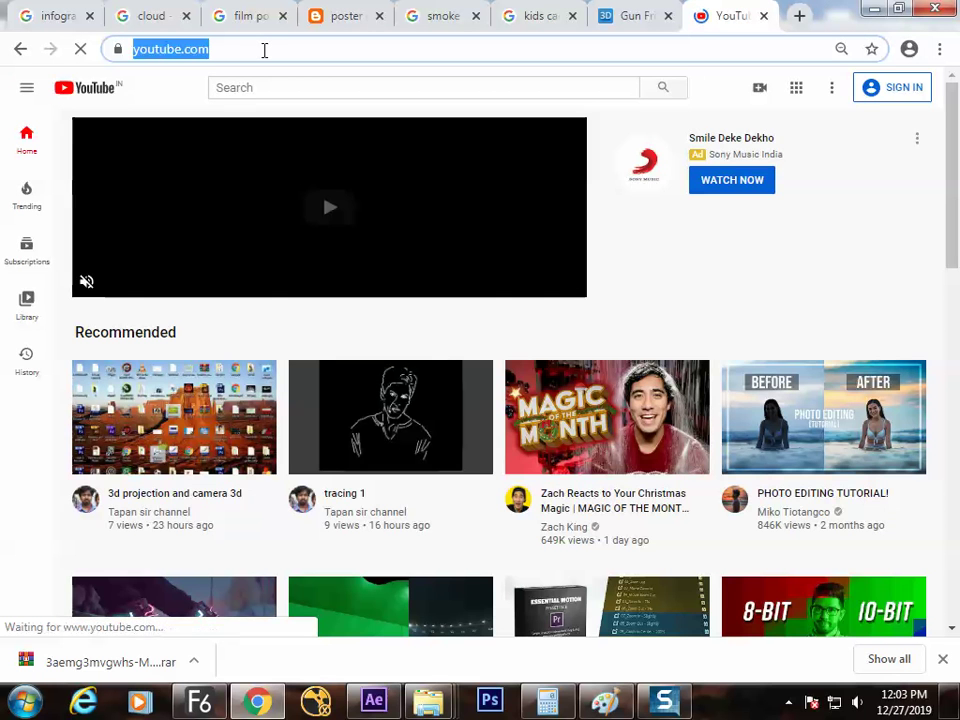
pyautogui.write('smoke')
pyautogui.press('Return')
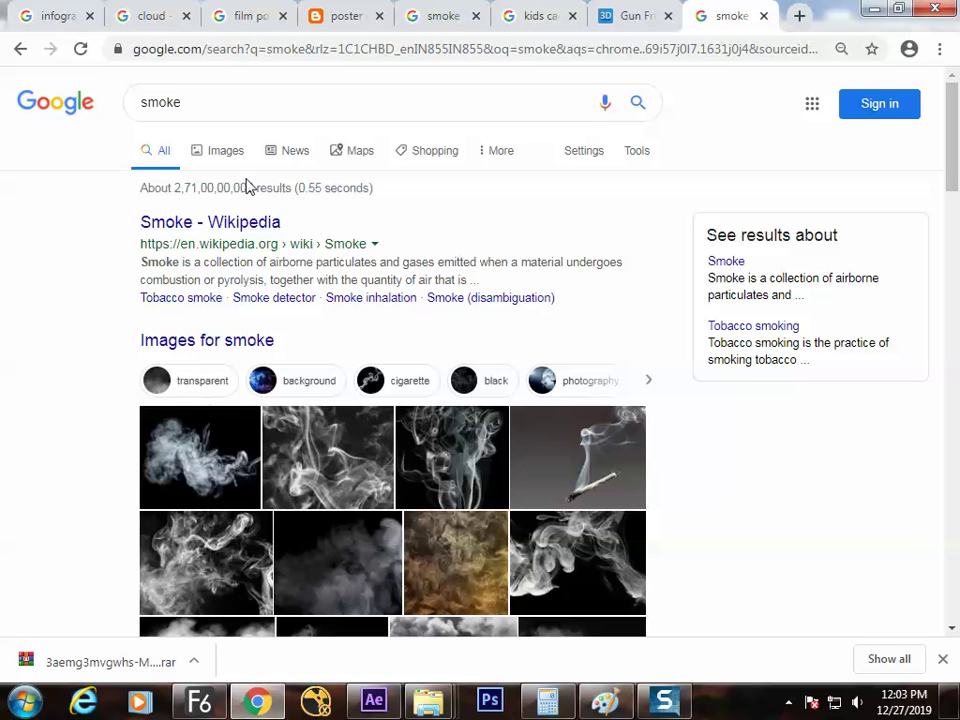
pyautogui.click(638, 158)
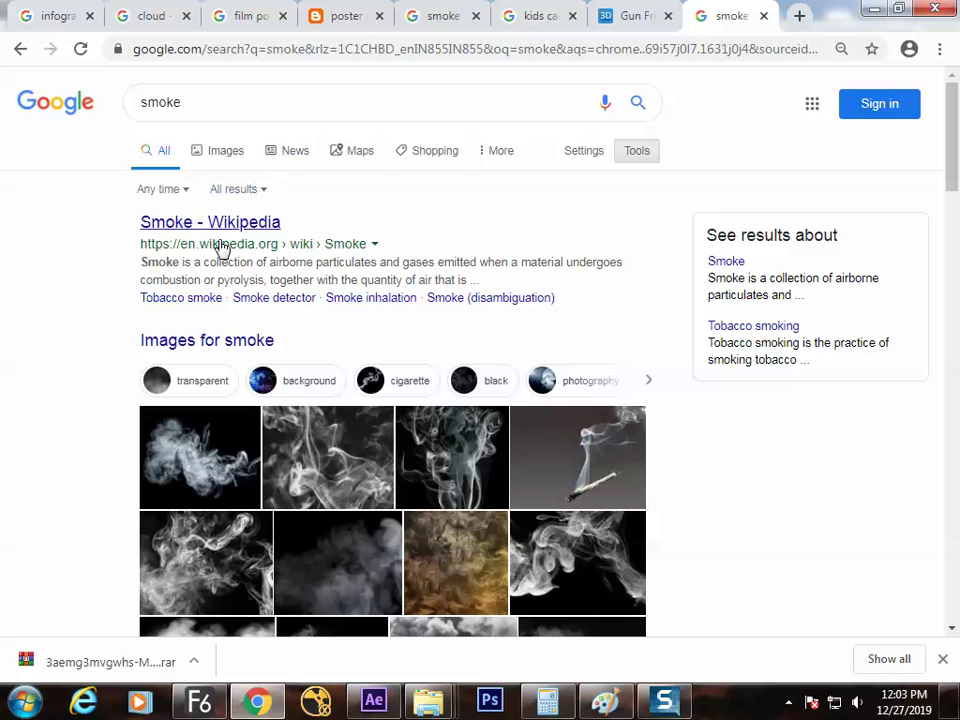
pyautogui.click(502, 182)
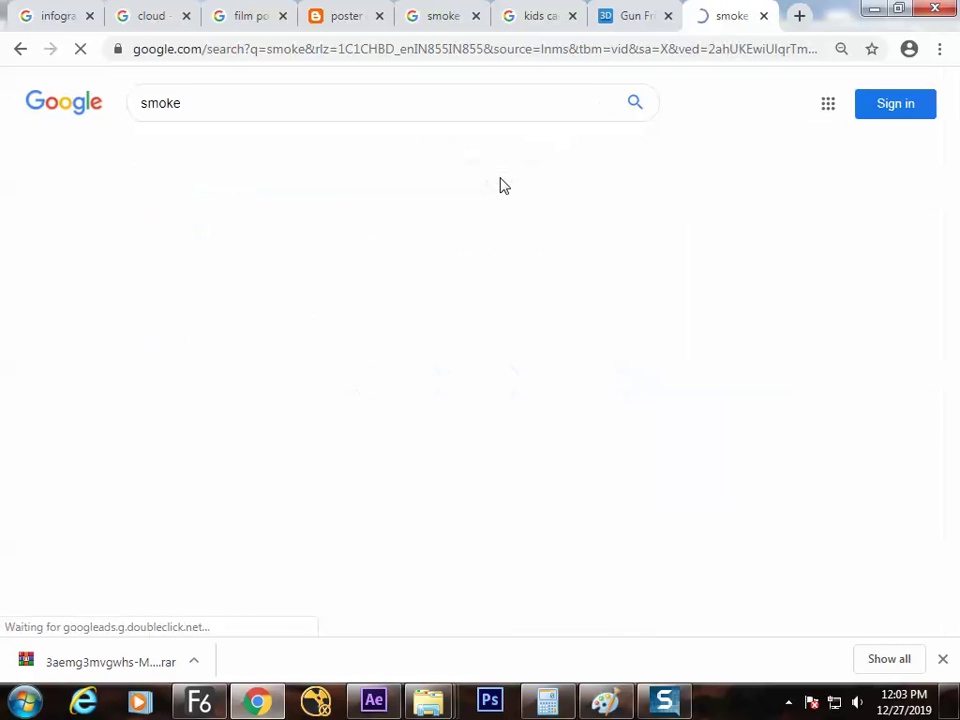
# Step: Refine the video search to "smoke footage" and open the "(5) Smoke Atmosphere HD | Free Stock Footage" video
pyautogui.click(220, 101)
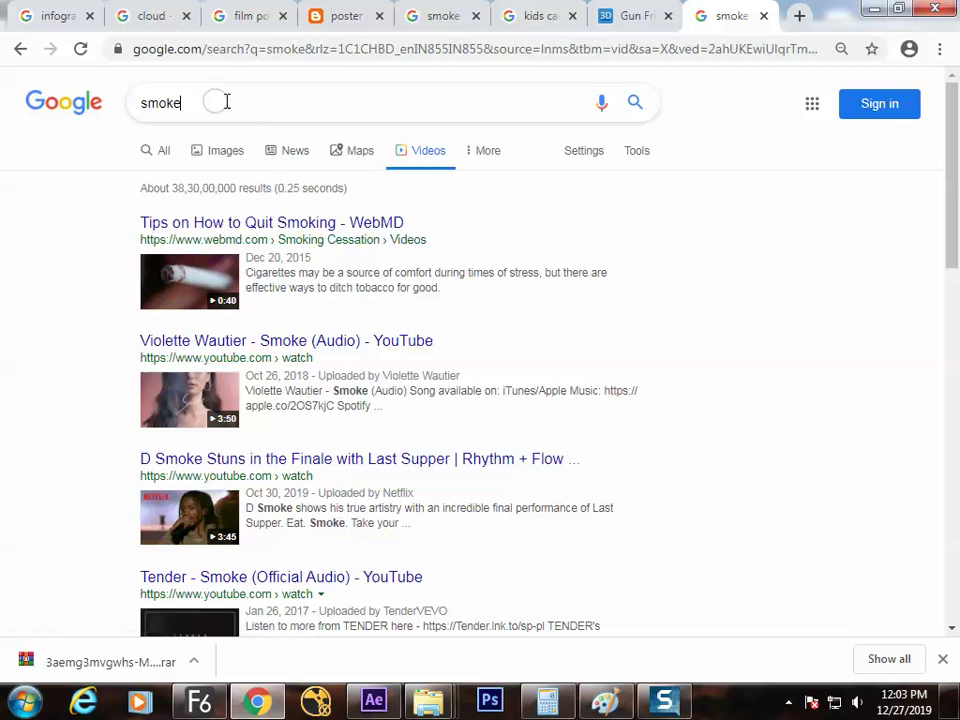
pyautogui.write('fo')
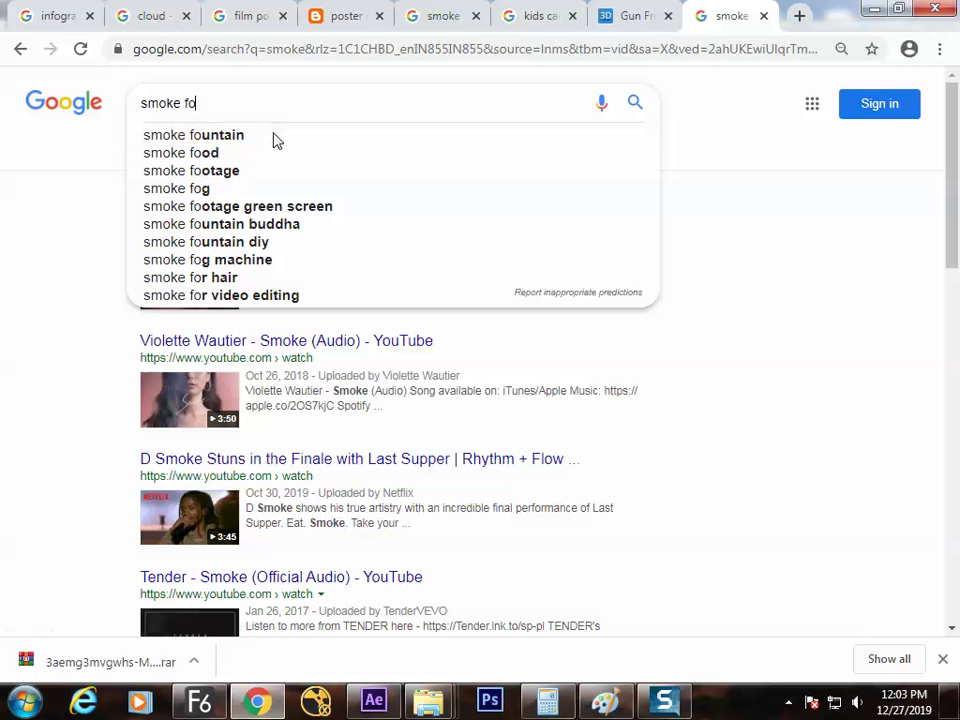
pyautogui.press('Down')
pyautogui.press('Down')
pyautogui.press('Down')
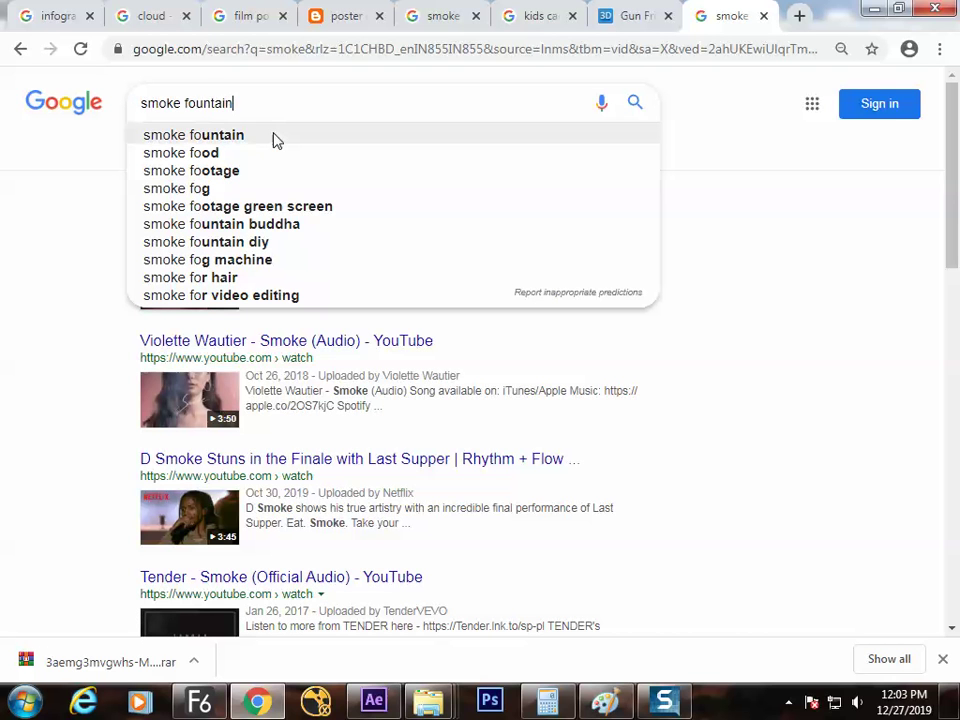
pyautogui.press('Return')
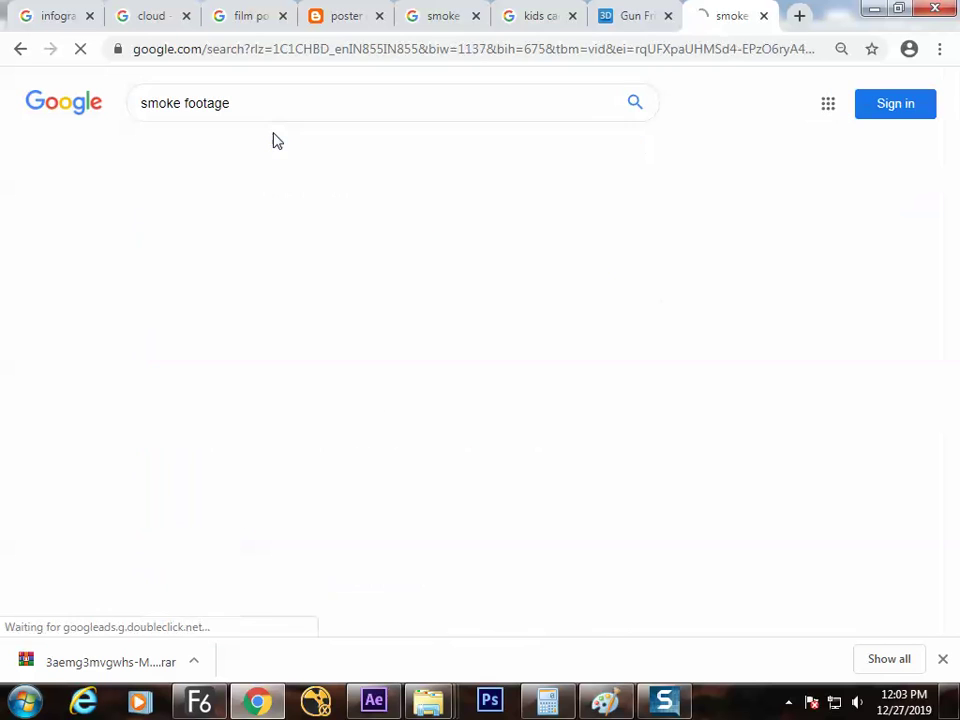
pyautogui.click(210, 297)
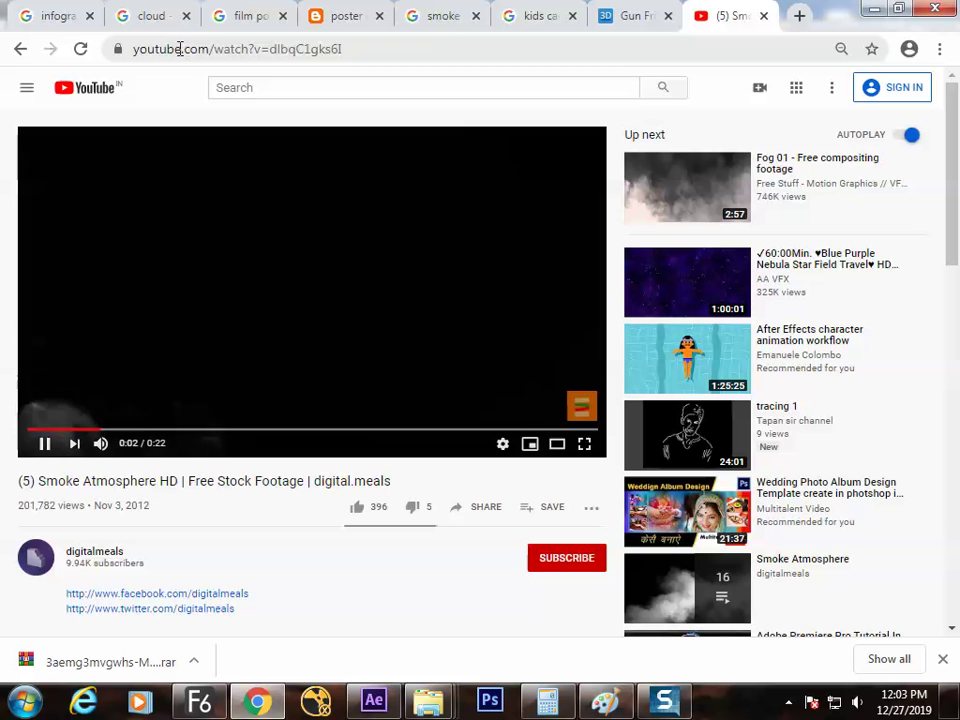
# Step: Try to get a savefrom.net download for the smoke video by inserting "ss" before youtube.com in its address, dismissing the notification request
pyautogui.click(187, 53)
pyautogui.click(190, 49)
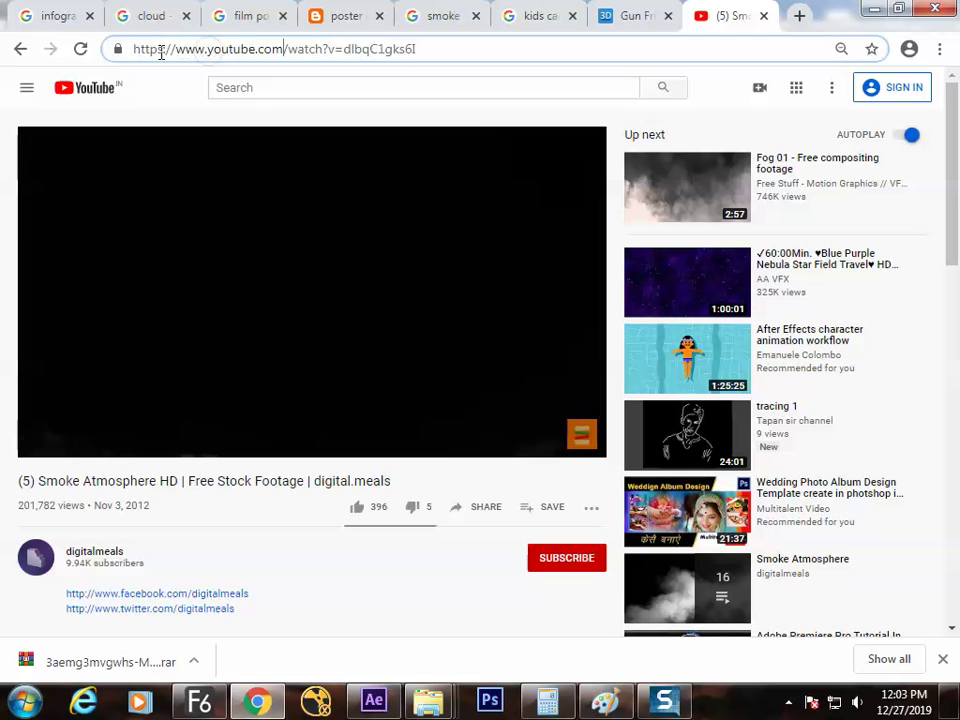
pyautogui.click(208, 49)
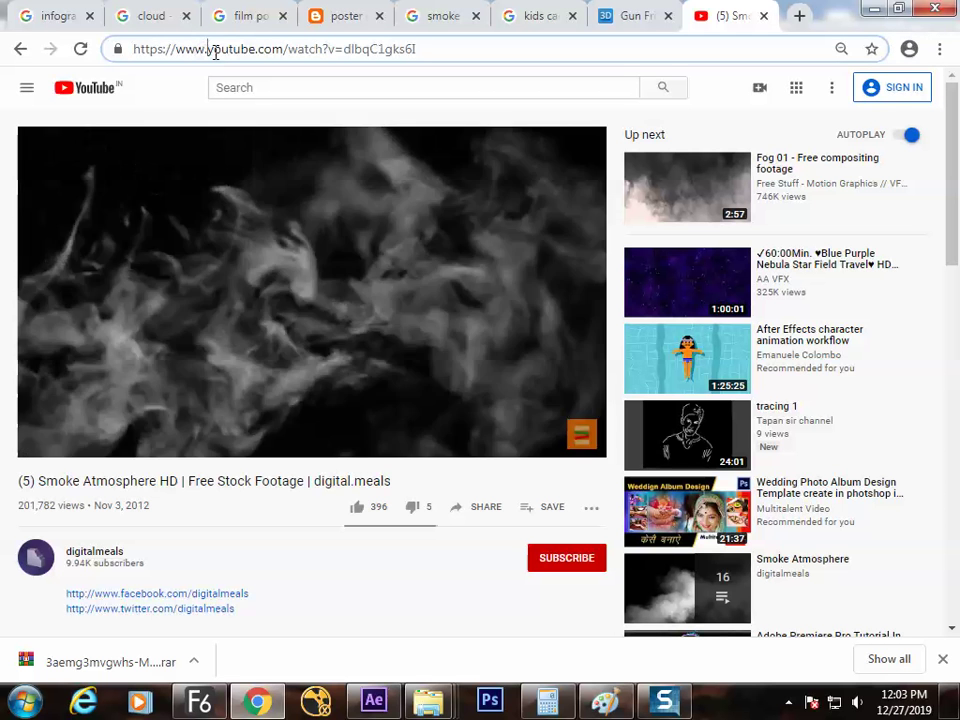
pyautogui.write('ss')
pyautogui.press('Return')
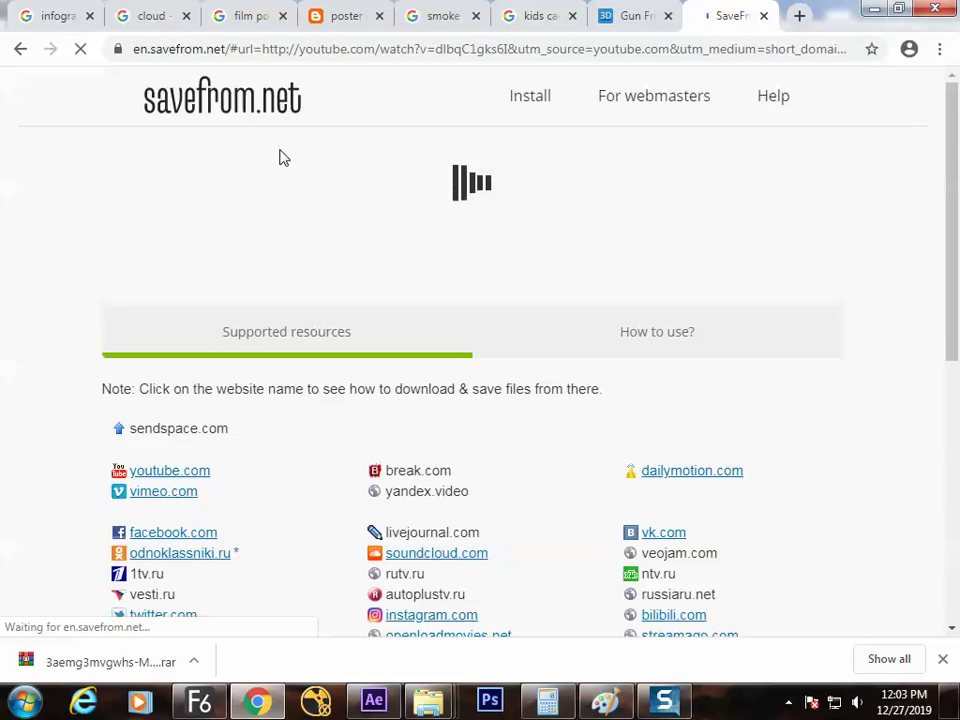
pyautogui.click(872, 78)
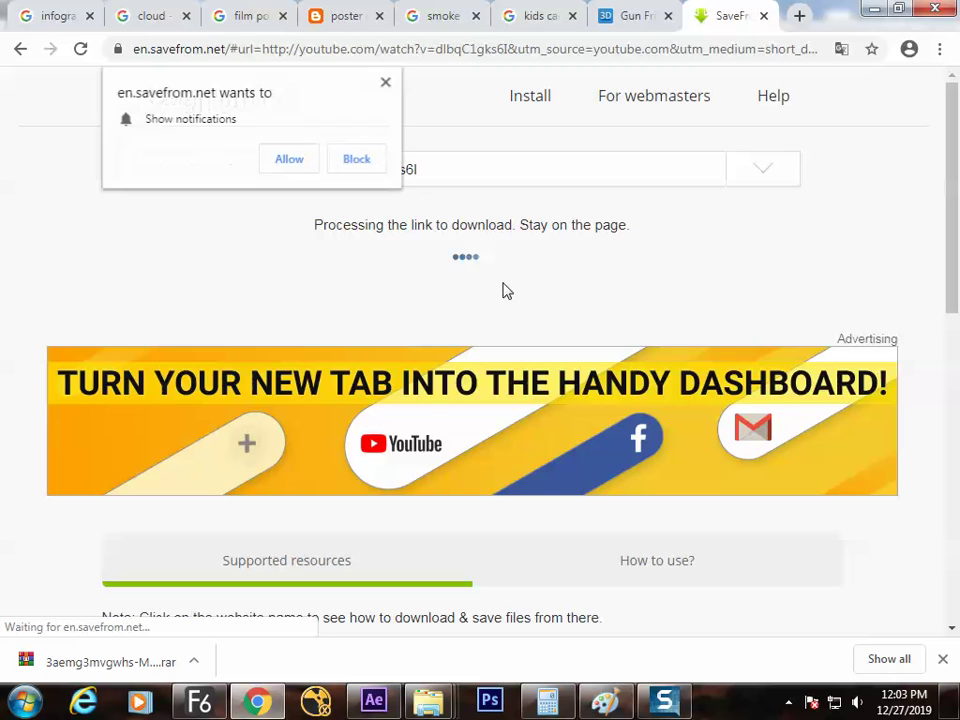
pyautogui.click(386, 83)
pyautogui.moveTo(957, 212)
pyautogui.mouseDown()
pyautogui.moveTo(934, 388)
pyautogui.moveTo(951, 203)
pyautogui.mouseUp()
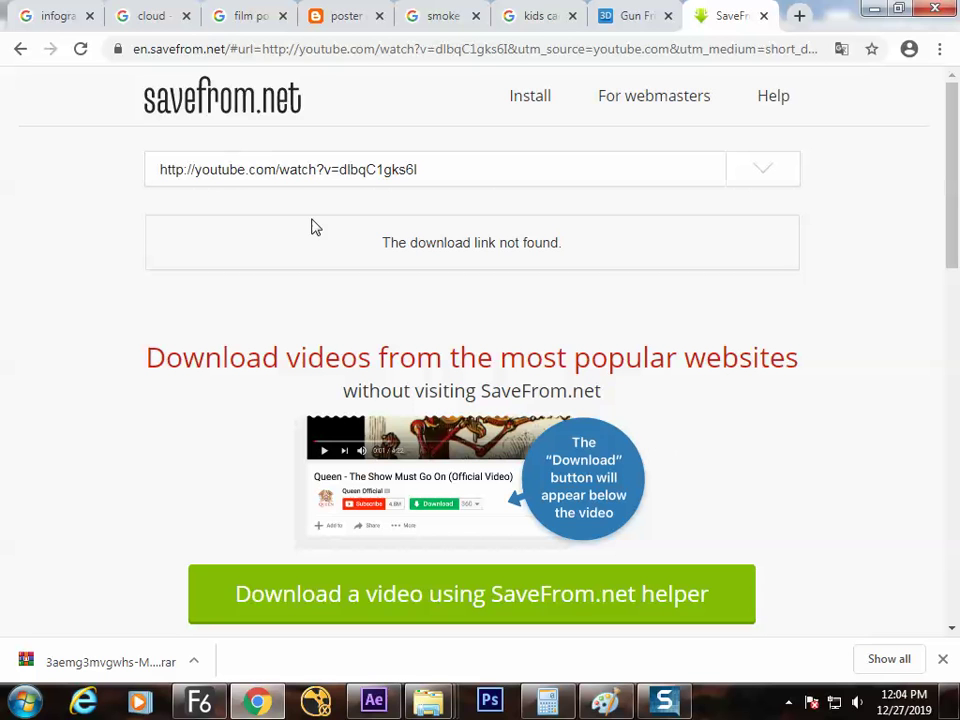
# Step: Return to the Smoke Atmosphere HD video page and open its web address for editing
pyautogui.click(21, 49)
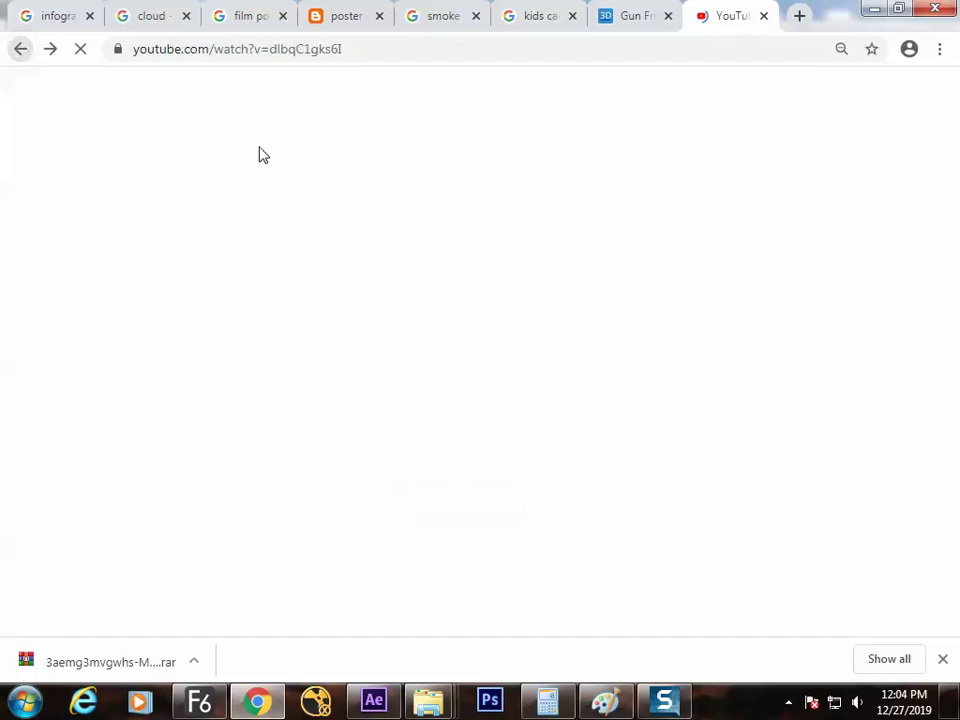
pyautogui.click(176, 52)
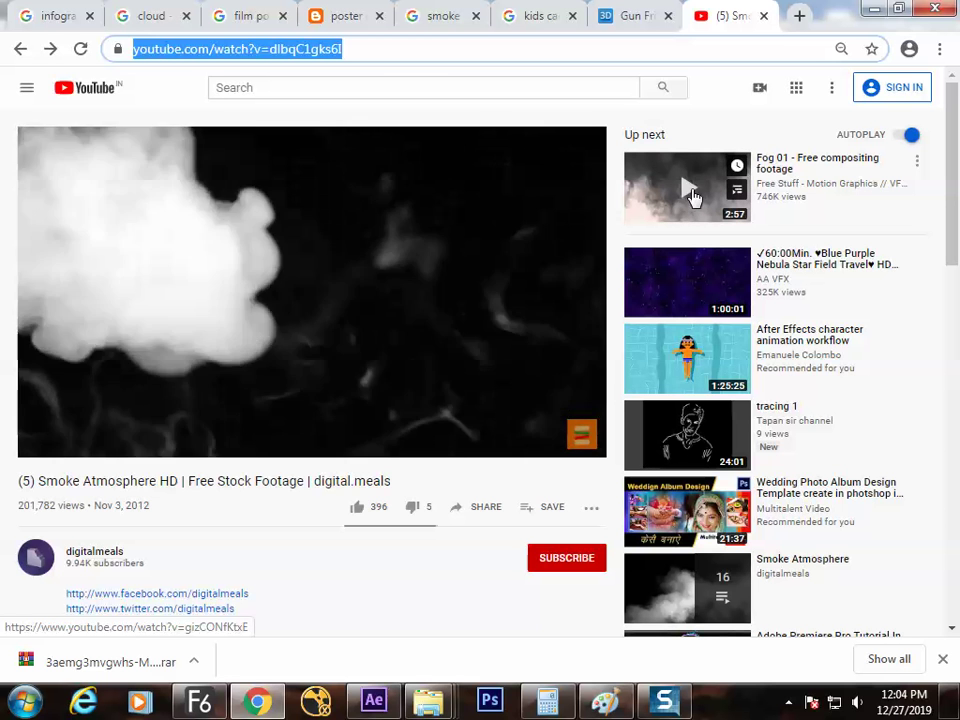
pyautogui.click(199, 52)
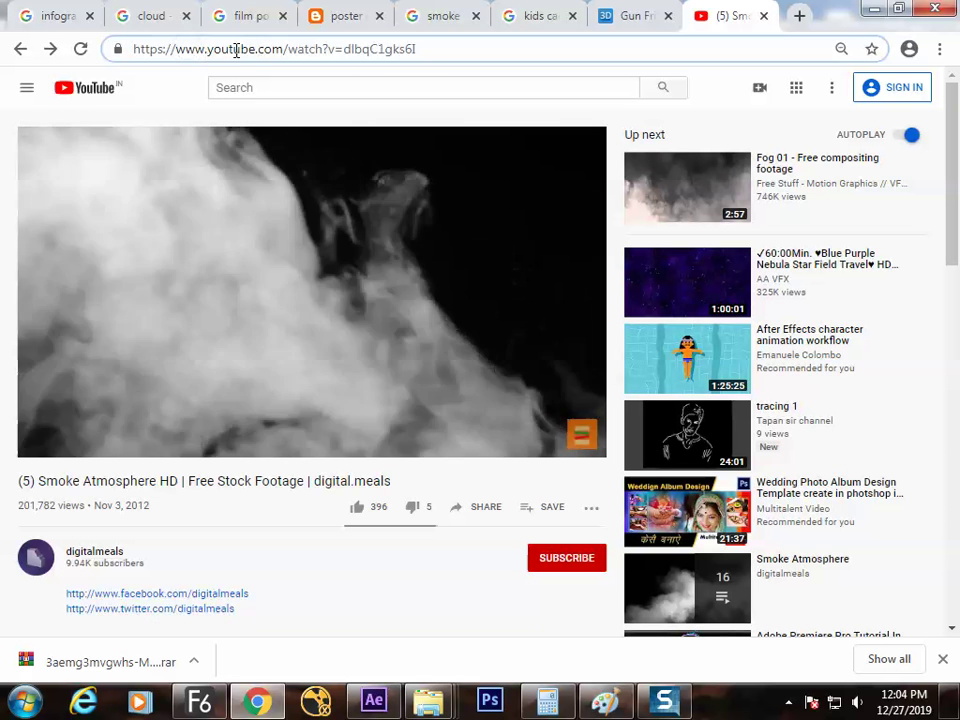